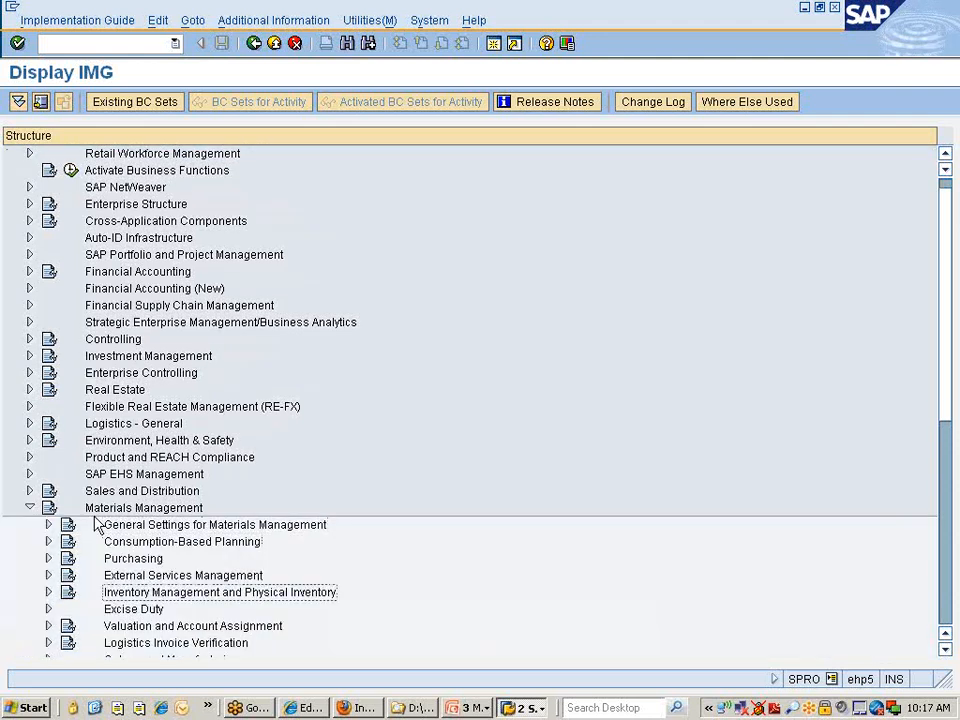
Expand Logistics Invoice Verification under Materials Management in the implementation guide
{"action": "key", "text": "Down"}
{"action": "key", "text": "Down"}
{"action": "key", "text": "Down"}
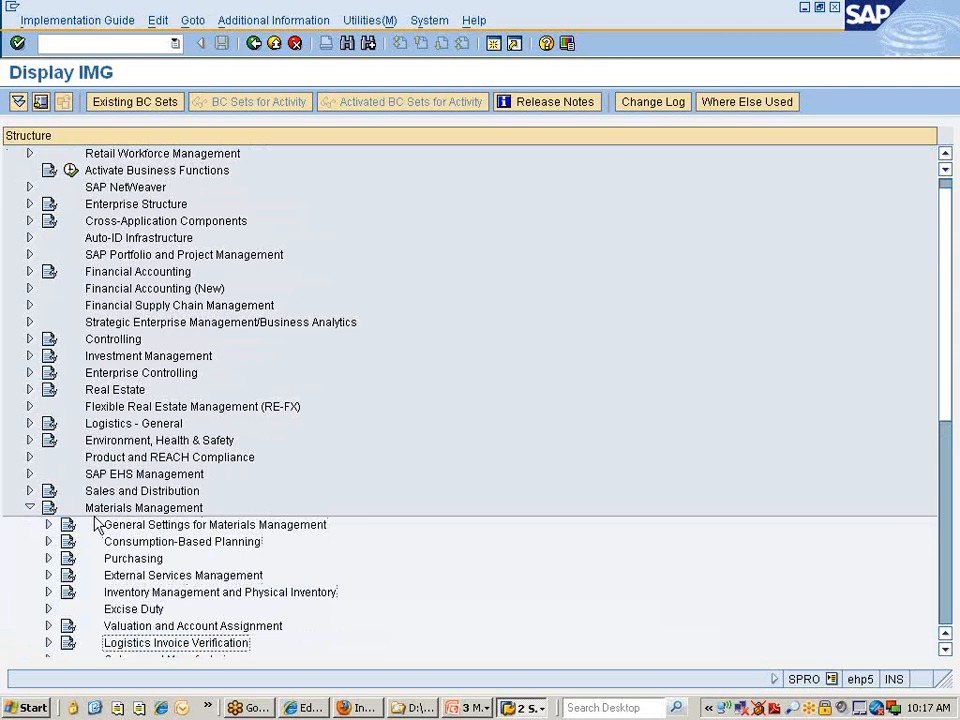
{"action": "key", "text": "Right"}
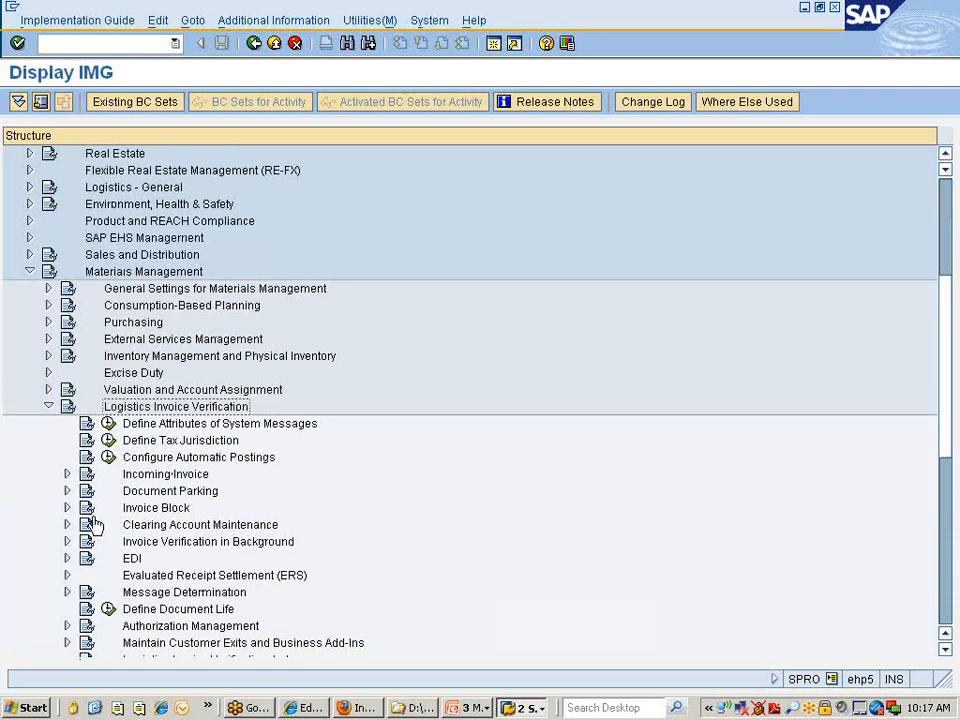
Open the Set Tolerance Limits activity in the Invoice Block section of Logistics Invoice Verification
{"action": "key", "text": "Down"}
{"action": "key", "text": "Down"}
{"action": "key", "text": "Down"}
{"action": "key", "text": "Down"}
{"action": "key", "text": "Down"}
{"action": "key", "text": "Down"}
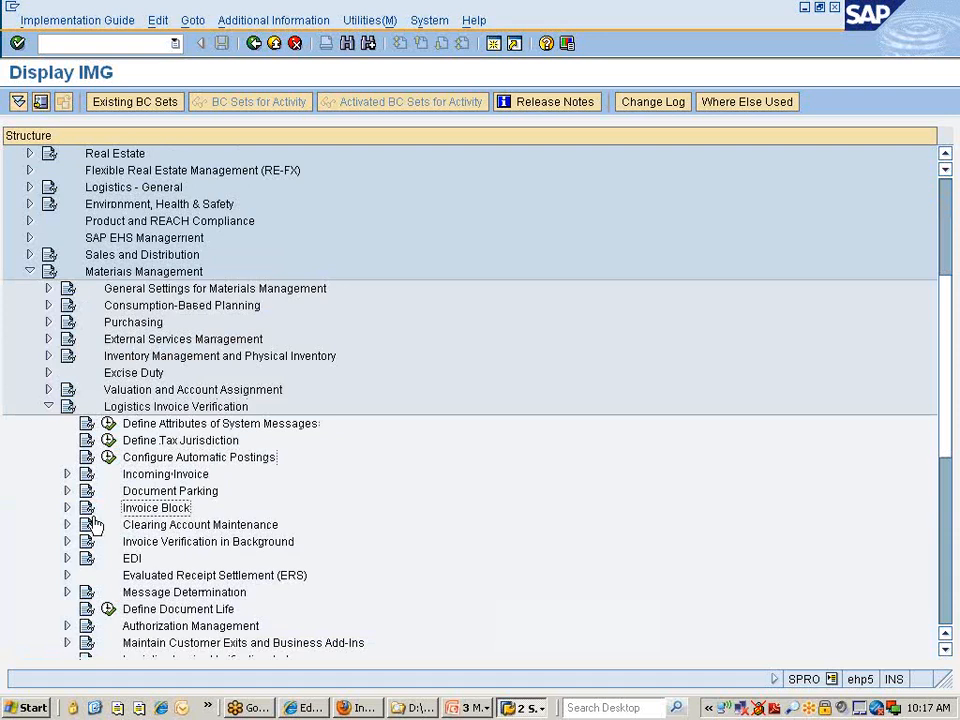
{"action": "key", "text": "Right"}
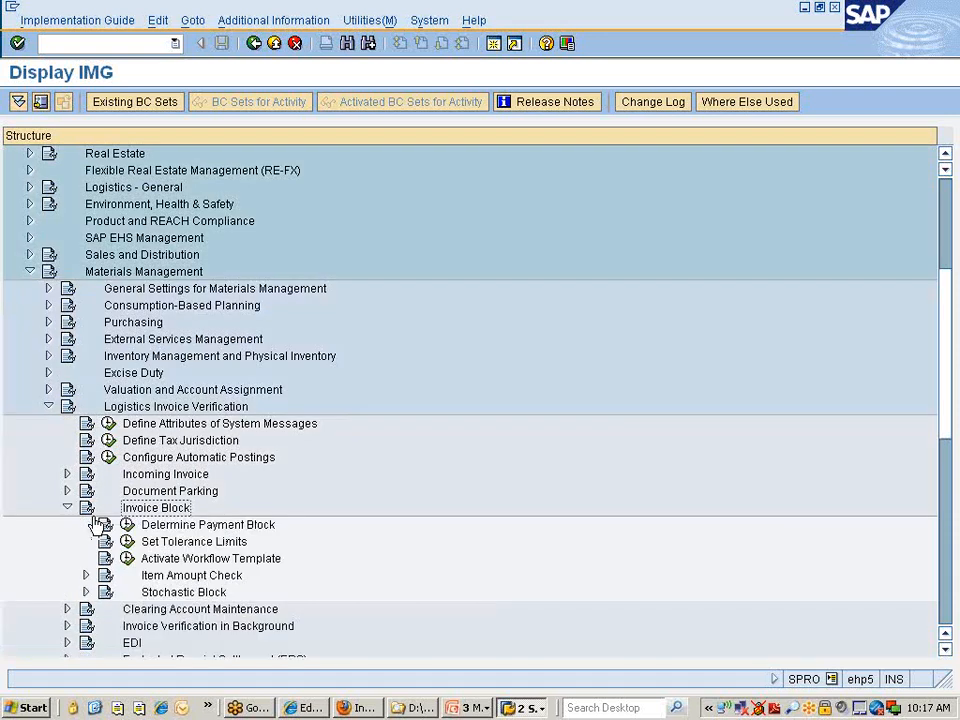
{"action": "key", "text": "Down"}
{"action": "key", "text": "Down"}
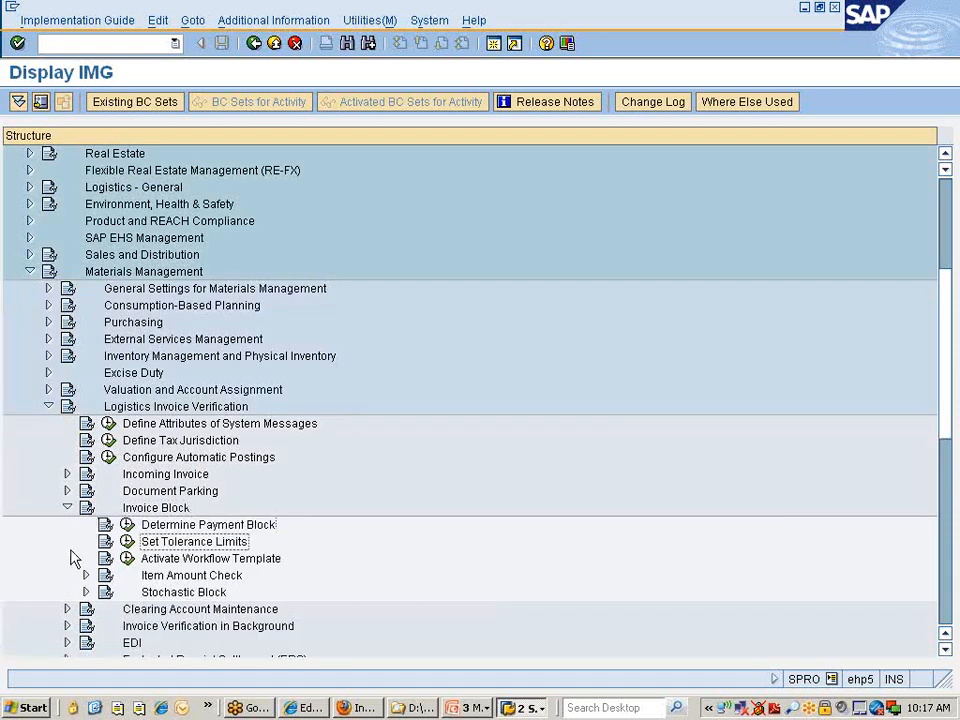
{"action": "left_click", "coordinate": [128, 540]}
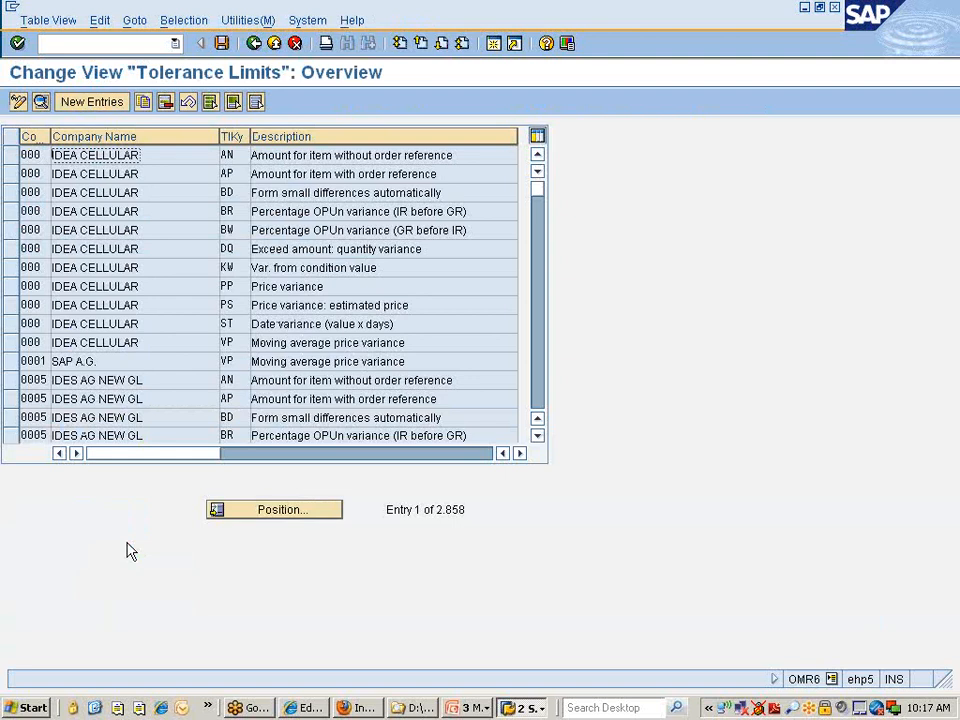
Position the tolerance limits list at company code 7777
{"action": "left_click", "coordinate": [262, 515]}
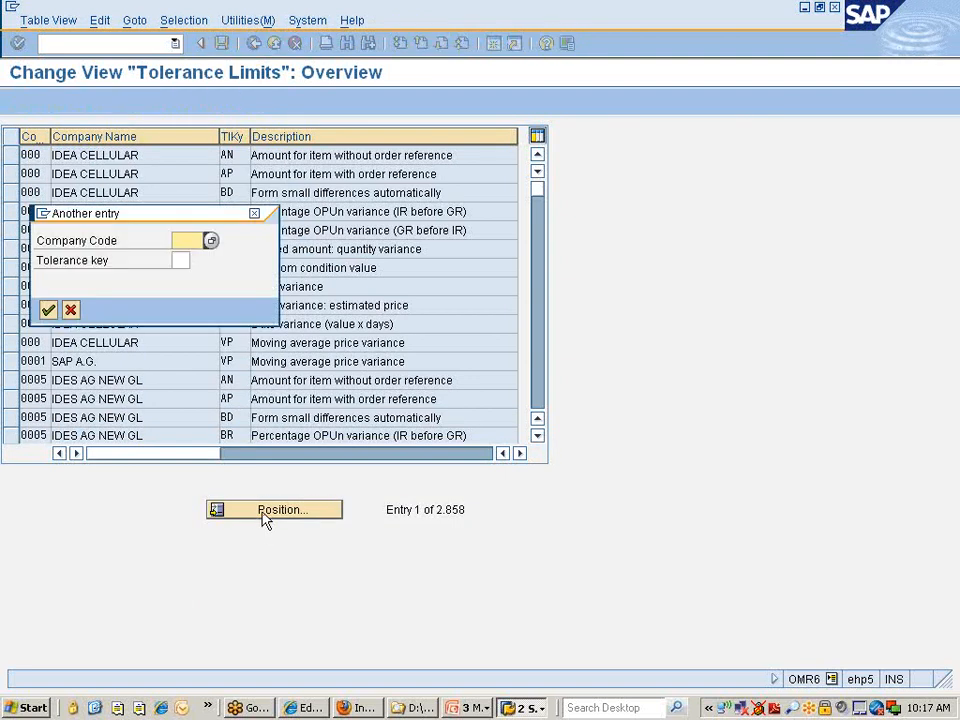
{"action": "type", "text": "7777"}
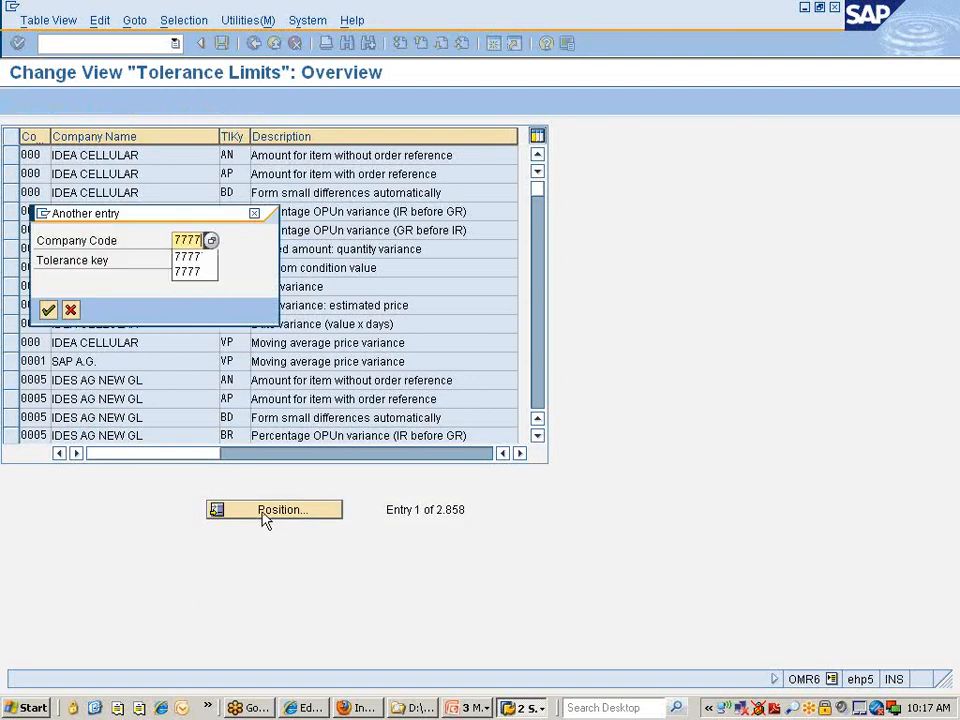
{"action": "key", "text": "Return"}
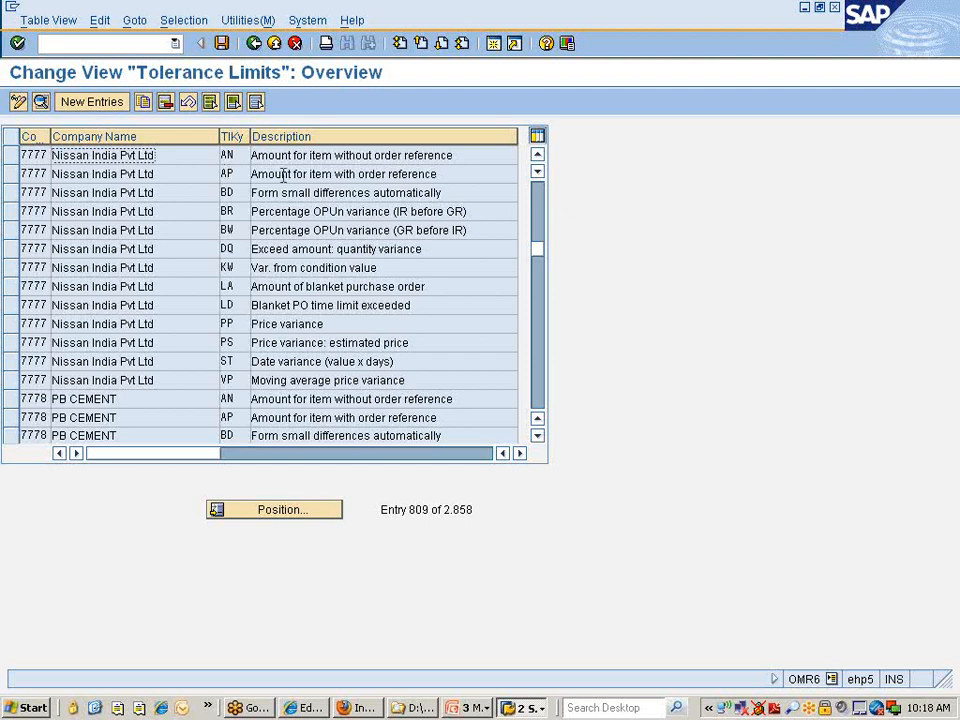
Look over company code 7777's tolerance keys AP (item with order reference) and BD (small differences)
{"action": "left_click", "coordinate": [273, 170]}
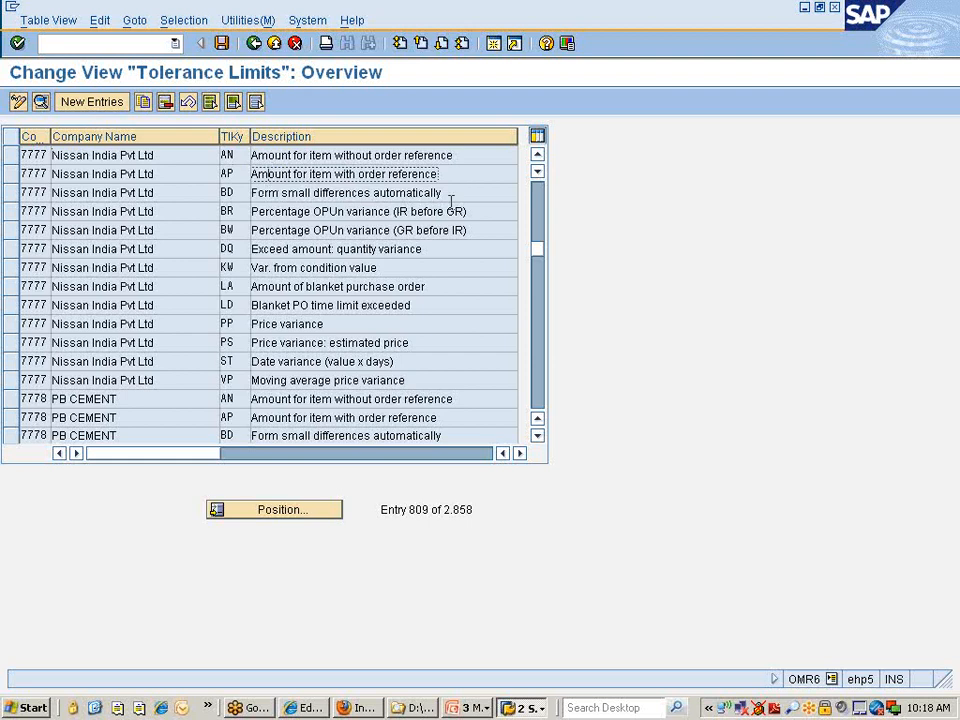
{"action": "left_click_drag", "start_coordinate": [473, 193], "coordinate": [268, 193]}
{"action": "left_click", "coordinate": [259, 192]}
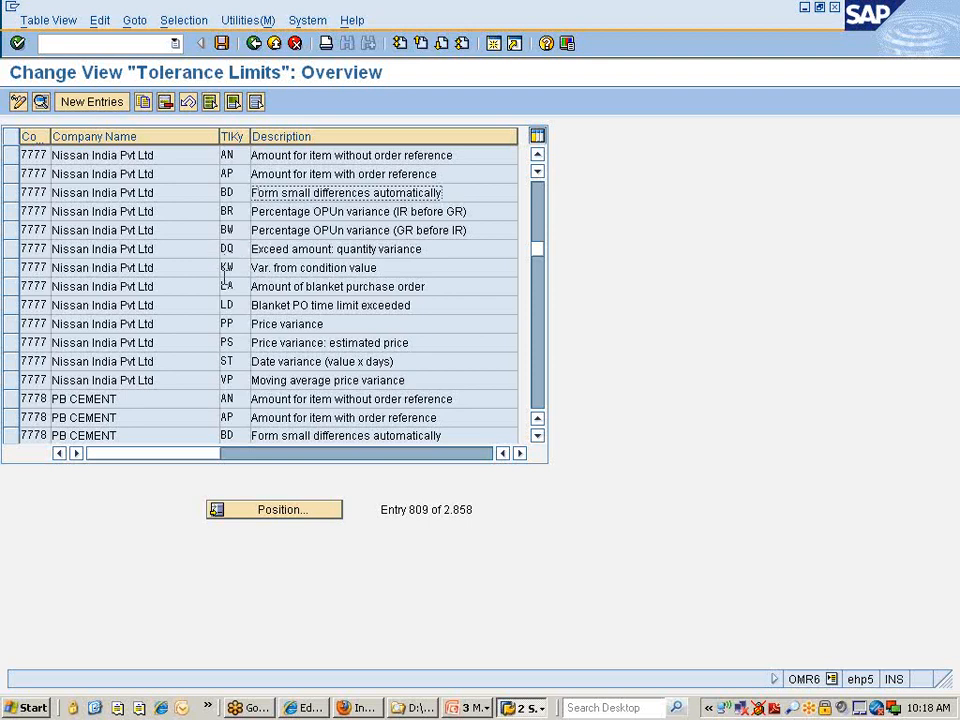
View the limits defined for company code 7777's Price variance key PP and return to the overview
{"action": "left_click", "coordinate": [6, 326]}
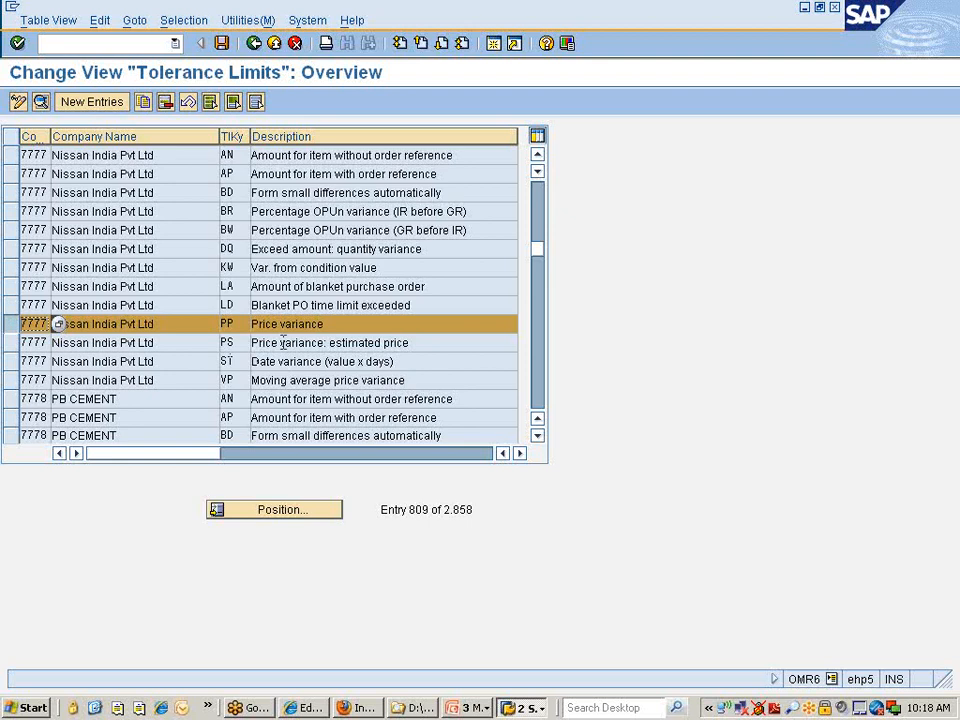
{"action": "left_click", "coordinate": [39, 104]}
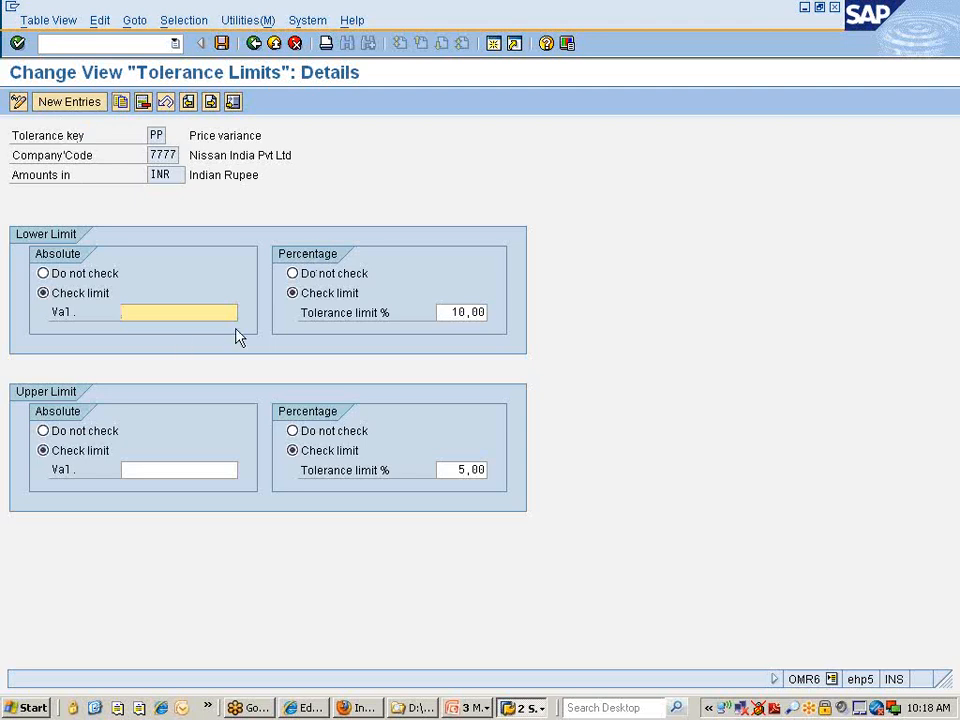
{"action": "left_click", "coordinate": [254, 43]}
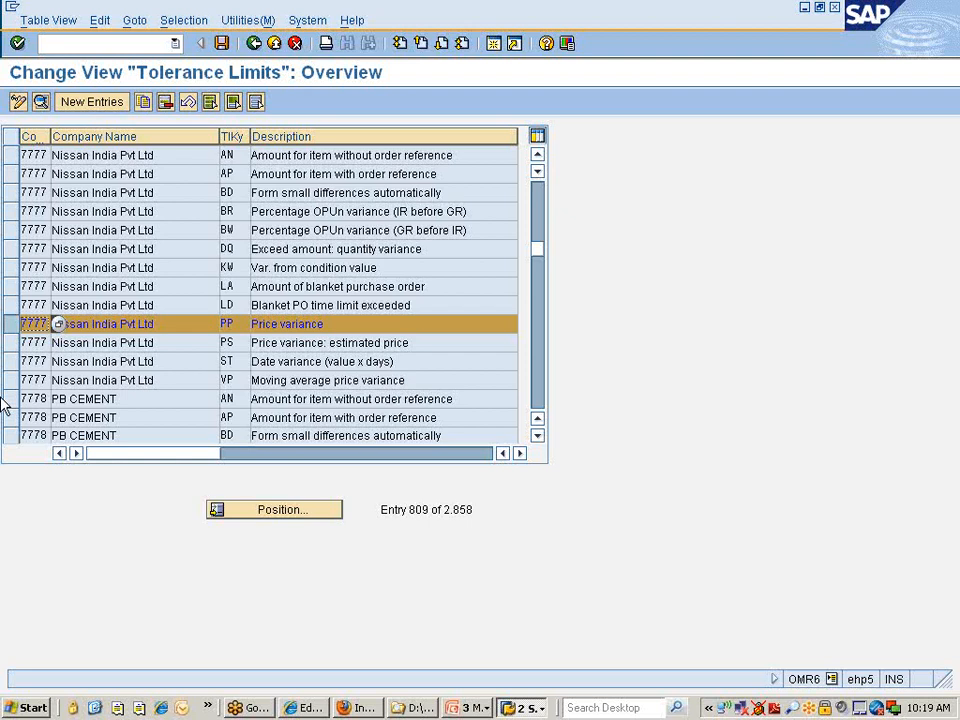
View the limit defined for company code 7777's key AN, amount for item without order reference, and return to the overview
{"action": "left_click", "coordinate": [11, 327]}
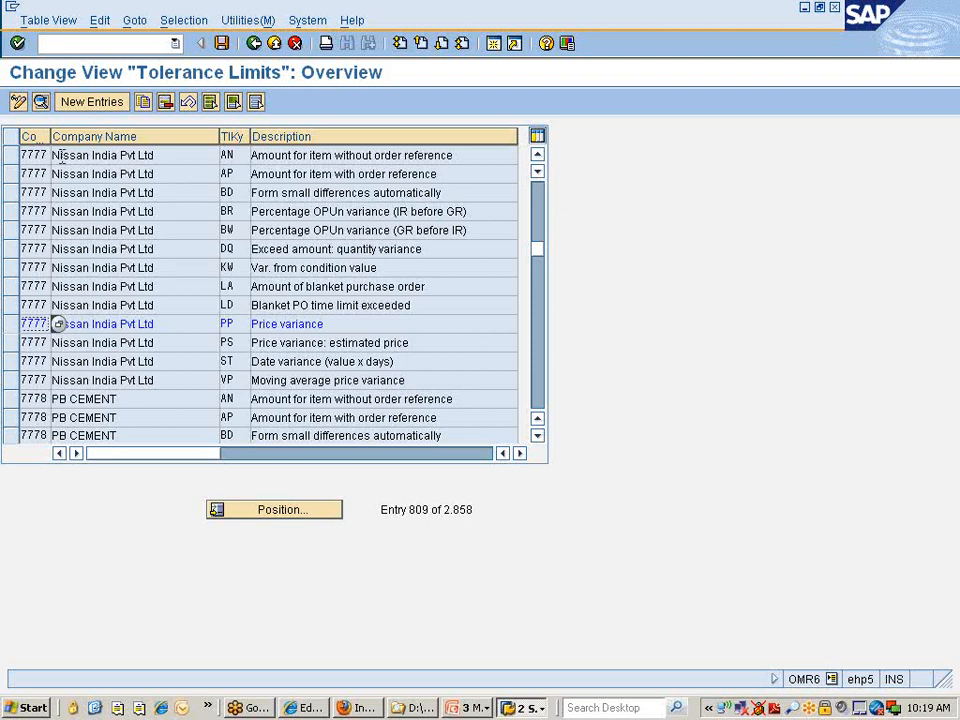
{"action": "left_click", "coordinate": [10, 155]}
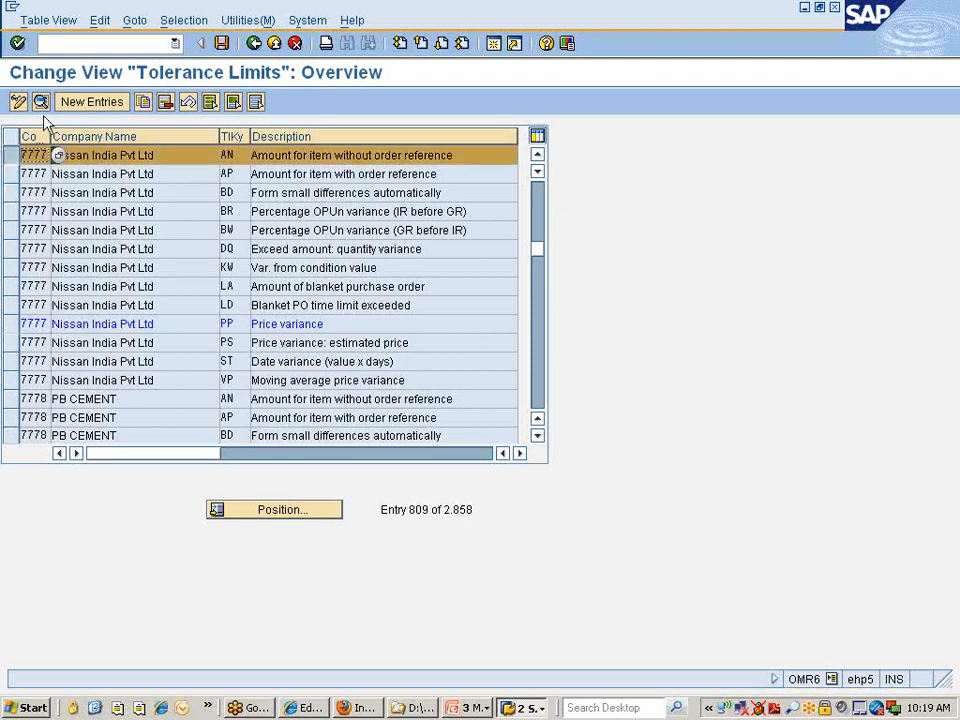
{"action": "left_click", "coordinate": [41, 104]}
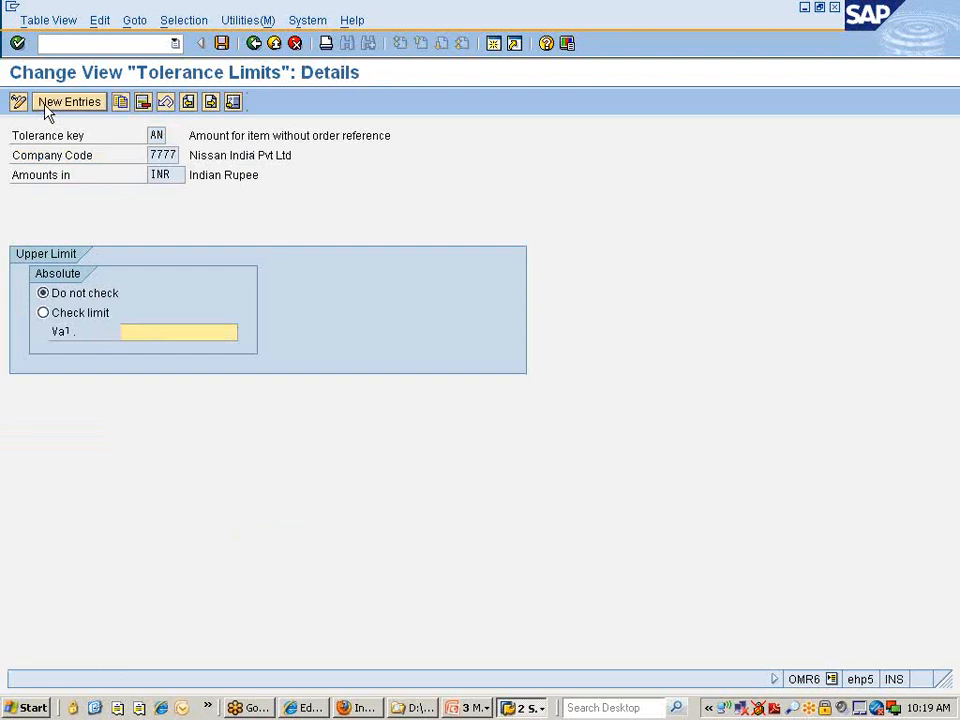
{"action": "left_click", "coordinate": [254, 44]}
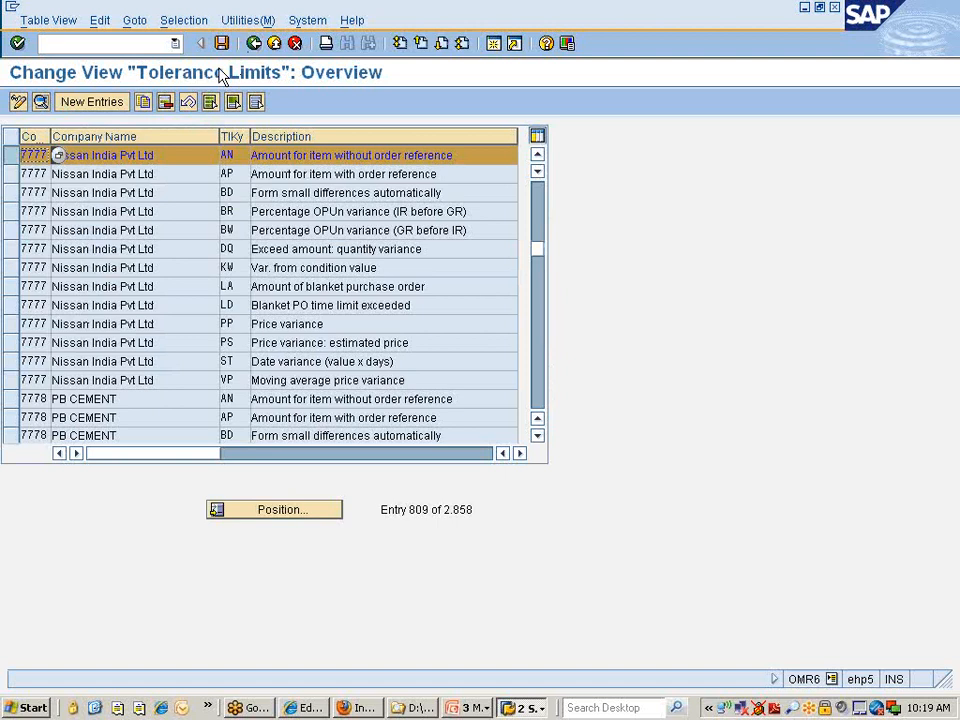
Switch to PowerPoint, end the MM355_03.ppt slide show and close that presentation
{"action": "left_click", "coordinate": [472, 708]}
{"action": "left_click", "coordinate": [472, 708]}
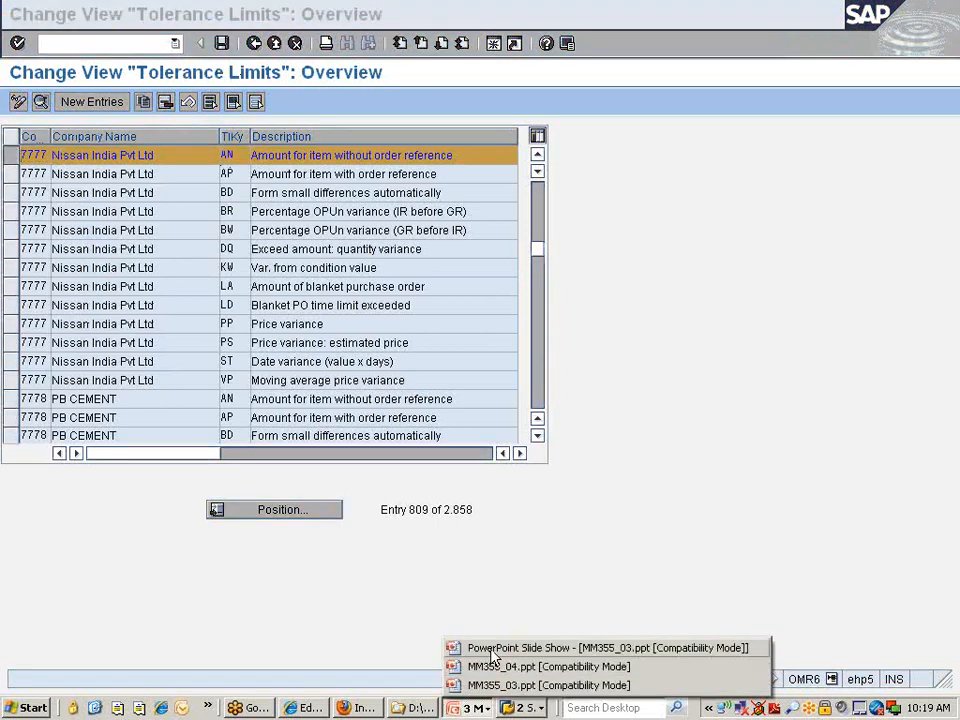
{"action": "left_click", "coordinate": [490, 648]}
{"action": "left_click", "coordinate": [492, 655]}
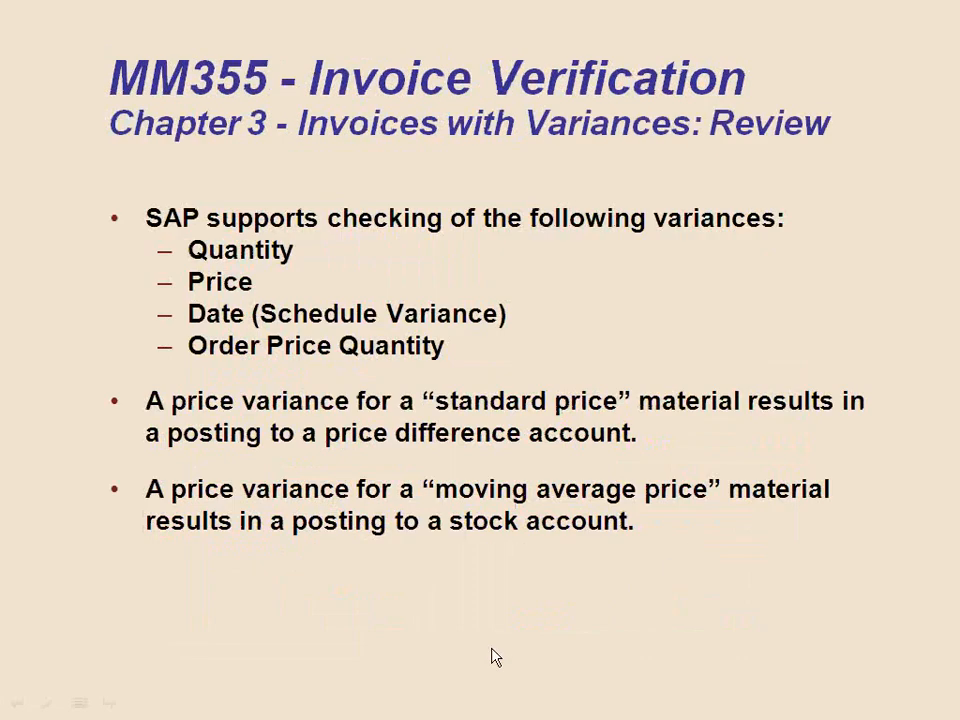
{"action": "left_click", "coordinate": [495, 437]}
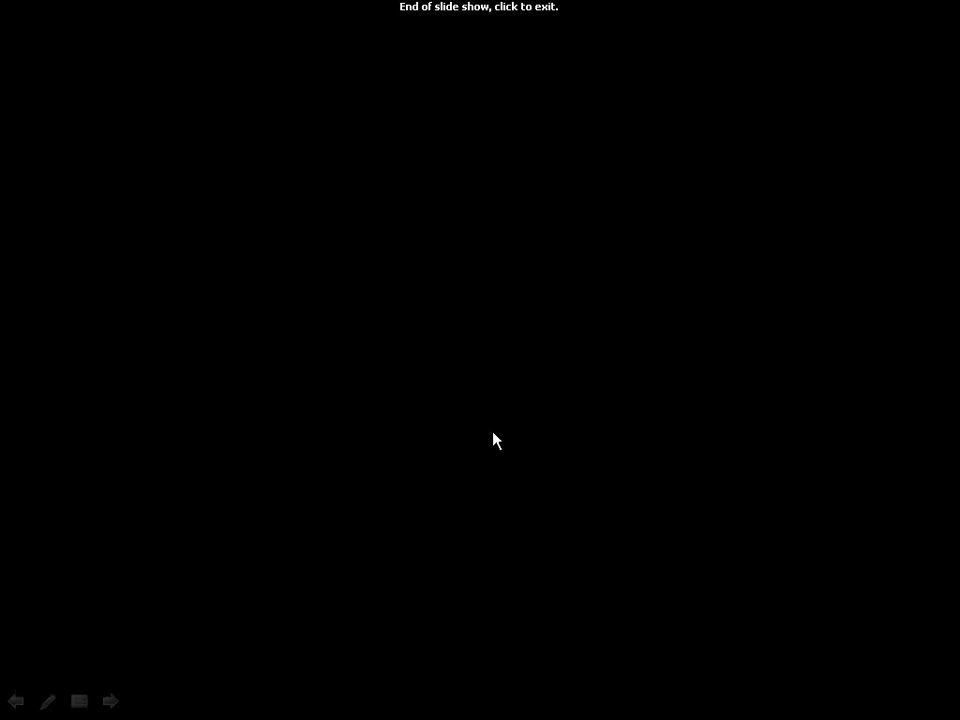
{"action": "left_click", "coordinate": [495, 440]}
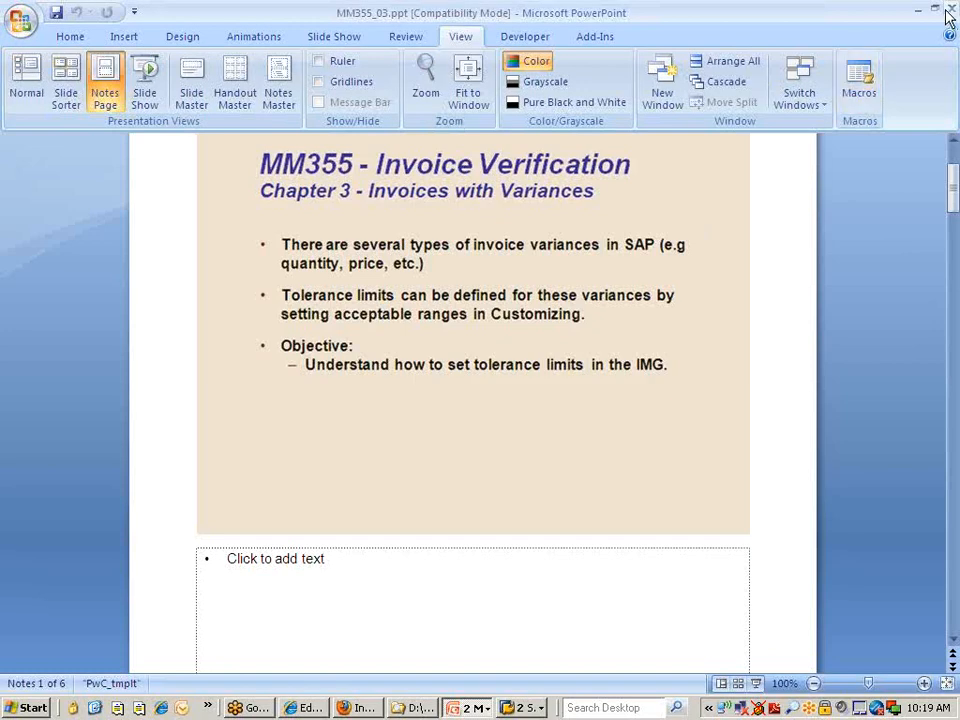
{"action": "left_click", "coordinate": [953, 9]}
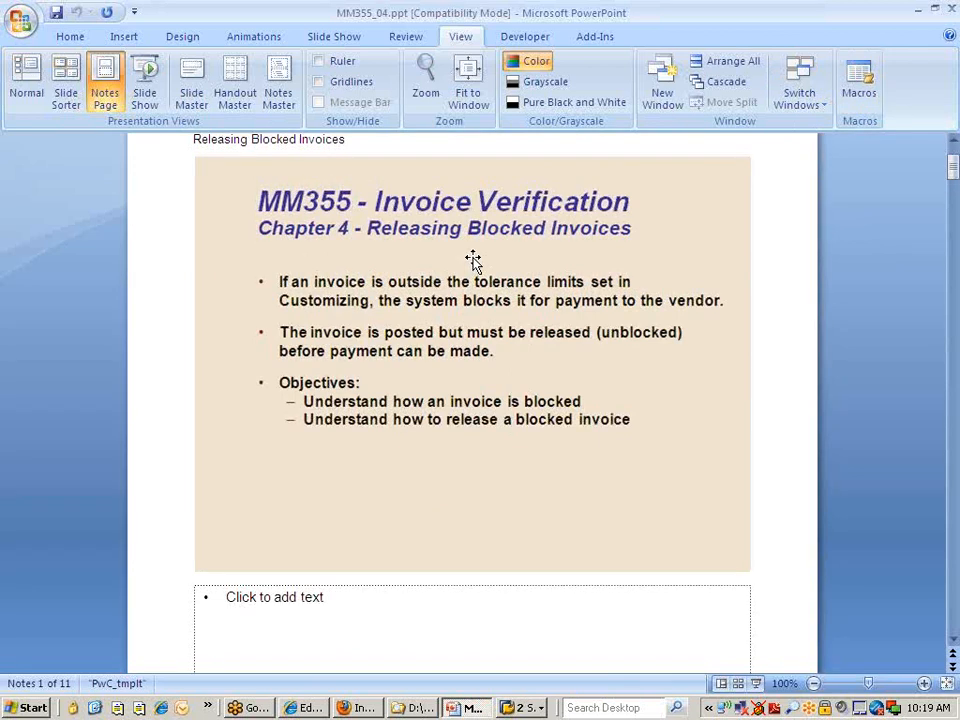
Switch back to SAP and open the Data Browser, transaction SE16, in a new session
{"action": "left_click", "coordinate": [523, 707]}
{"action": "left_click", "coordinate": [580, 666]}
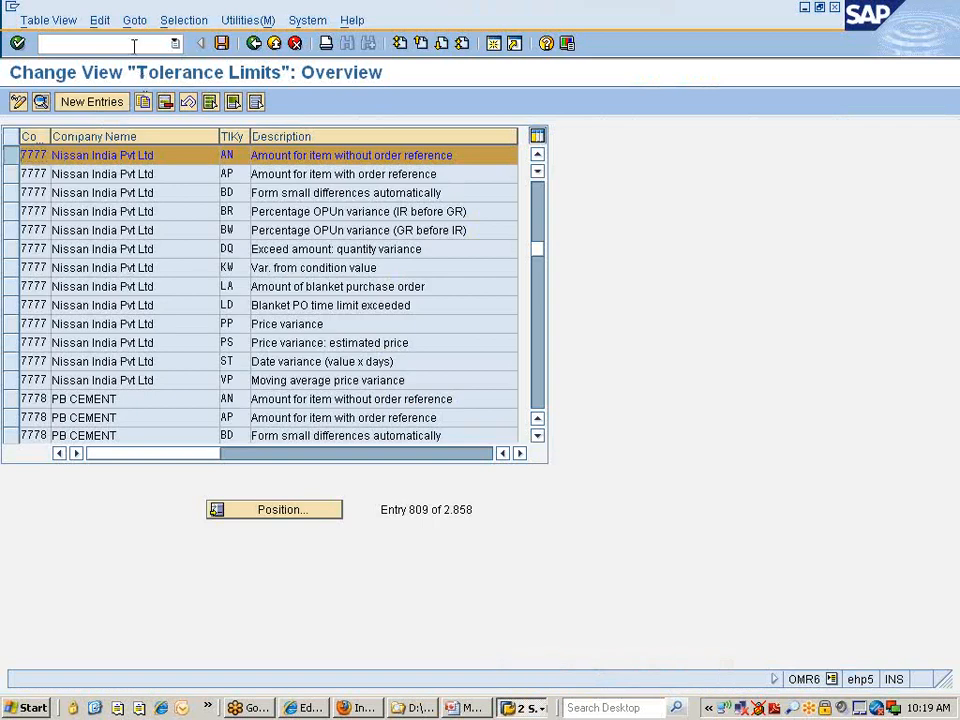
{"action": "left_click", "coordinate": [133, 45]}
{"action": "type", "text": "/omr6"}
{"action": "key", "text": "Return"}
{"action": "type", "text": "/ose1"}
{"action": "key", "text": "Return"}
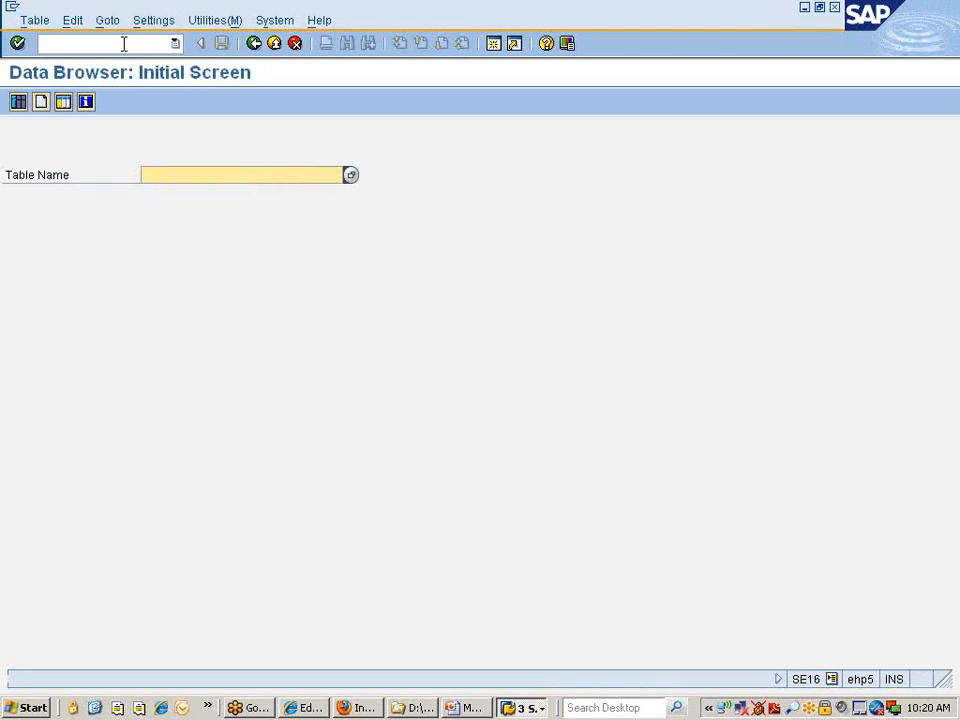
{"action": "type", "text": "mseg"}
{"action": "key", "text": "Return"}
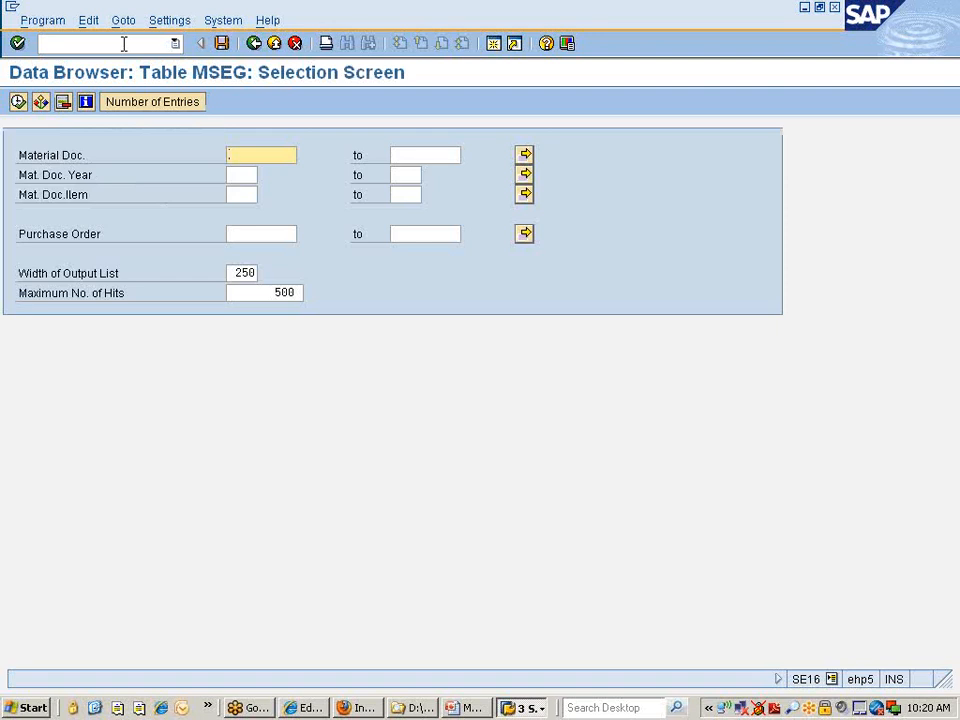
{"action": "key", "text": "Down"}
{"action": "key", "text": "Down"}
{"action": "key", "text": "Down"}
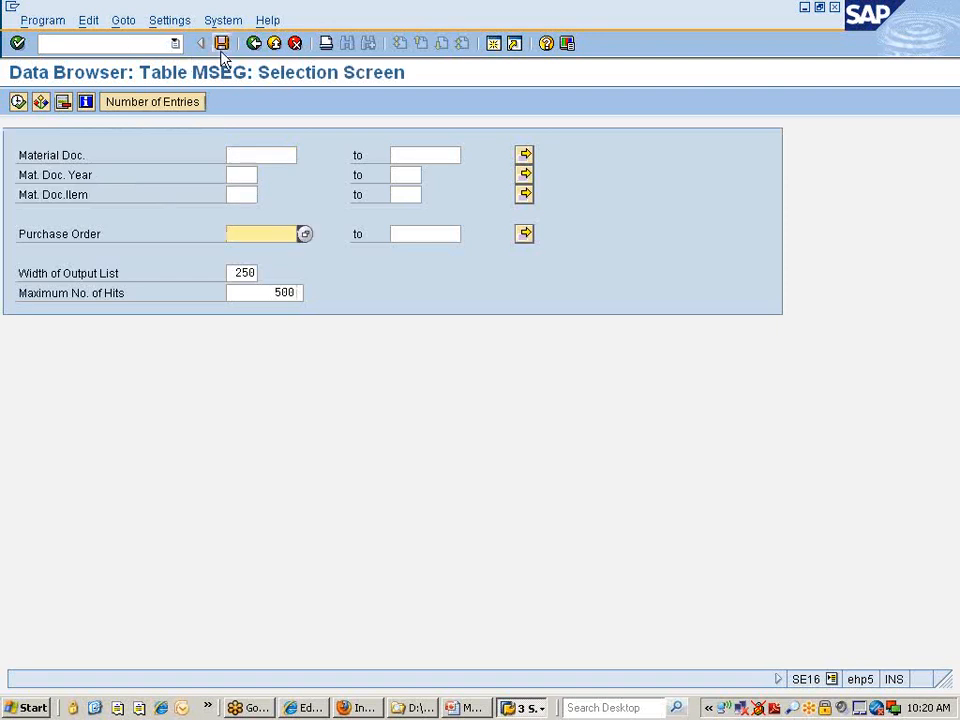
{"action": "left_click", "coordinate": [254, 45]}
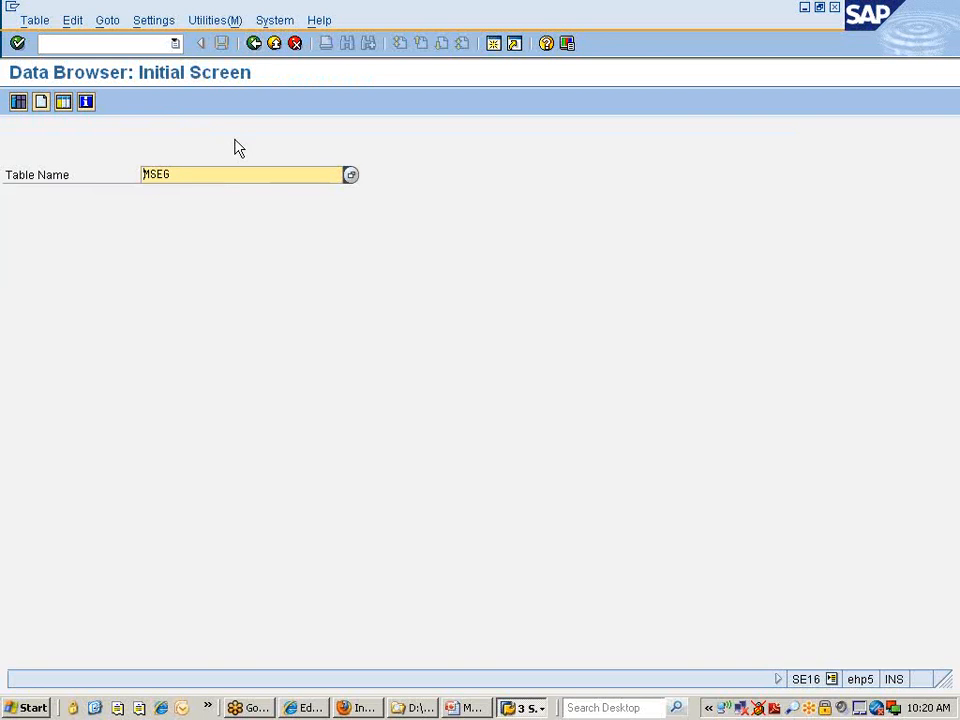
Open the selection screen for table EKBE and set the plant to 777C
{"action": "type", "text": "ekbe"}
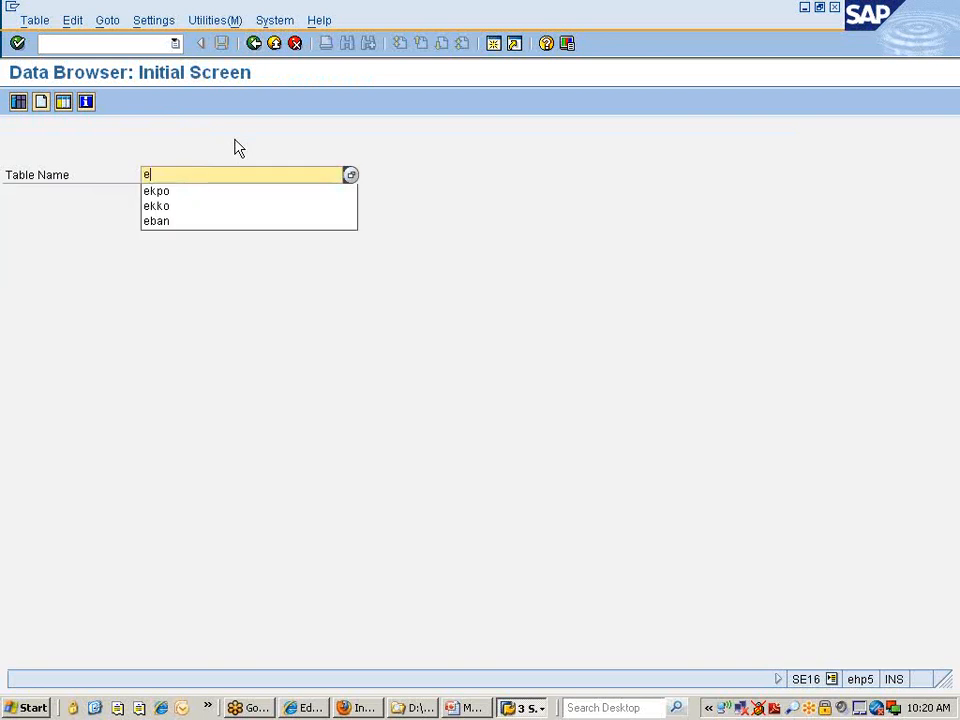
{"action": "key", "text": "Return"}
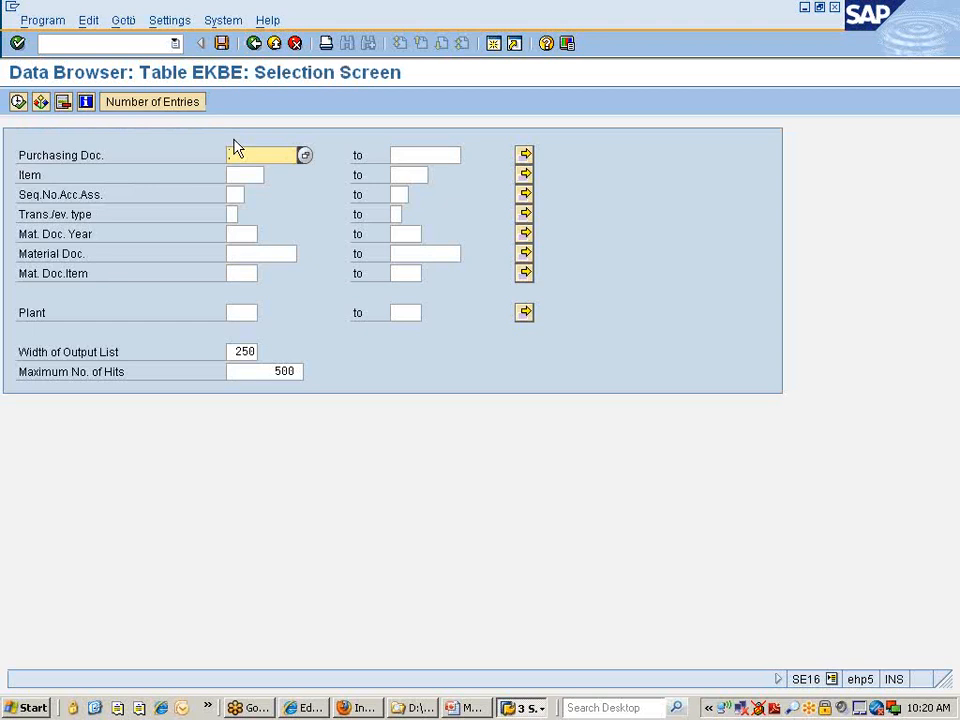
{"action": "key", "text": "Down"}
{"action": "key", "text": "Down"}
{"action": "key", "text": "Down"}
{"action": "key", "text": "Down"}
{"action": "key", "text": "Down"}
{"action": "key", "text": "Down"}
{"action": "key", "text": "Down"}
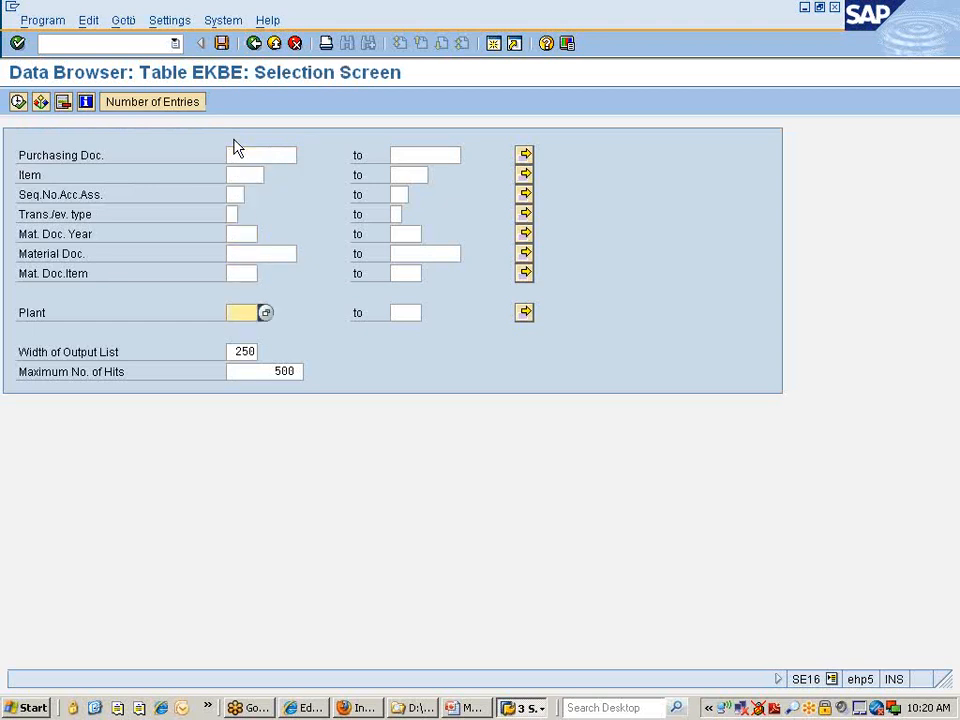
{"action": "type", "text": "777c"}
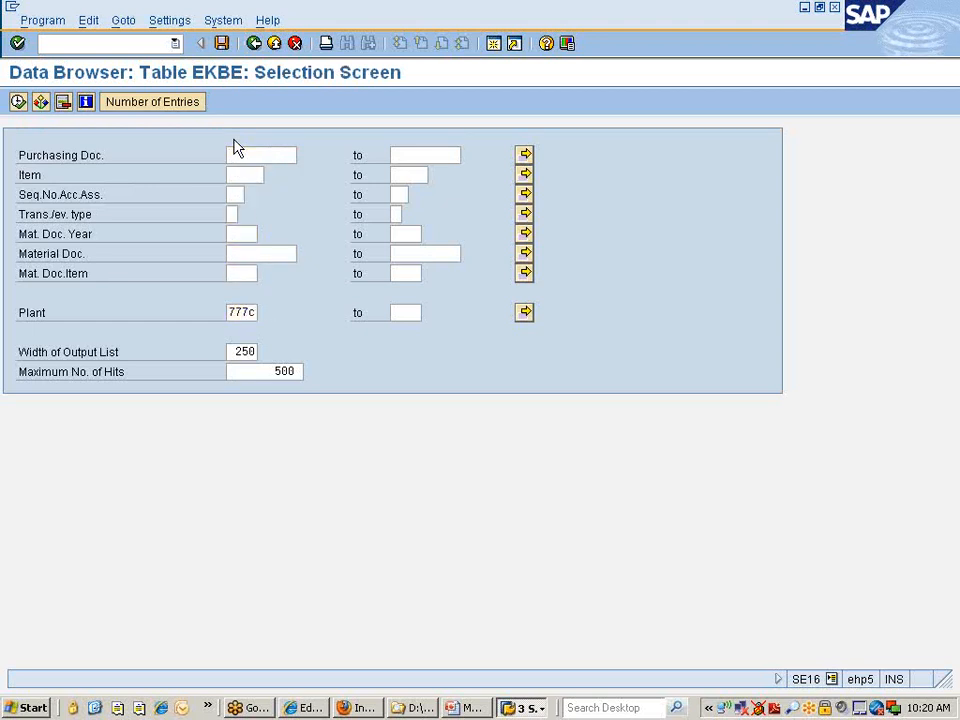
{"action": "key", "text": "Return"}
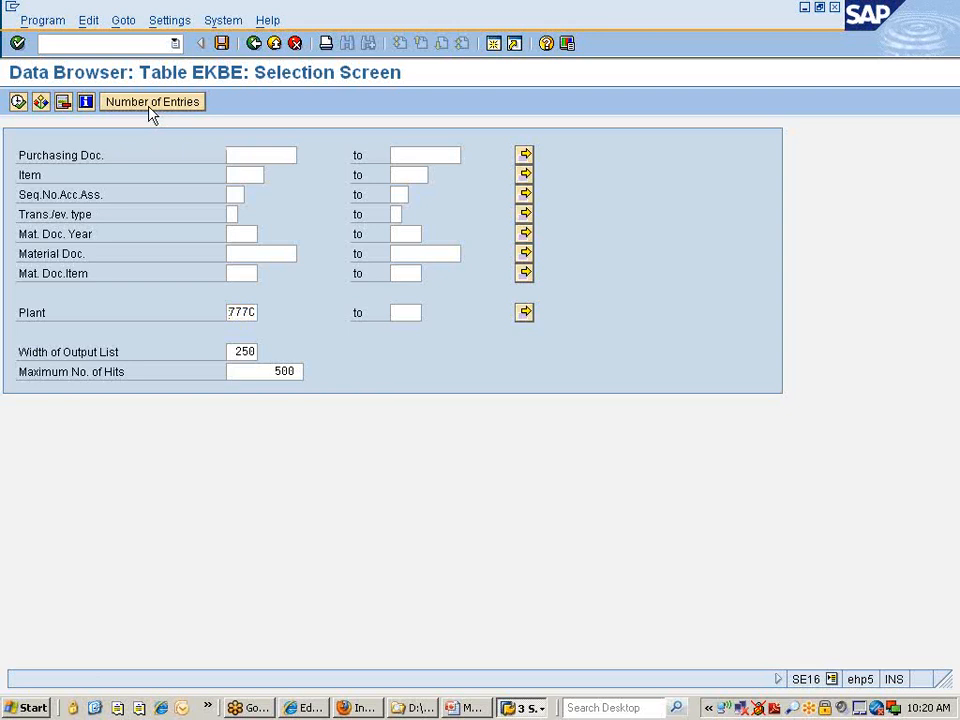
Check the number of EKBE entries that match the plant selection
{"action": "left_click", "coordinate": [149, 110]}
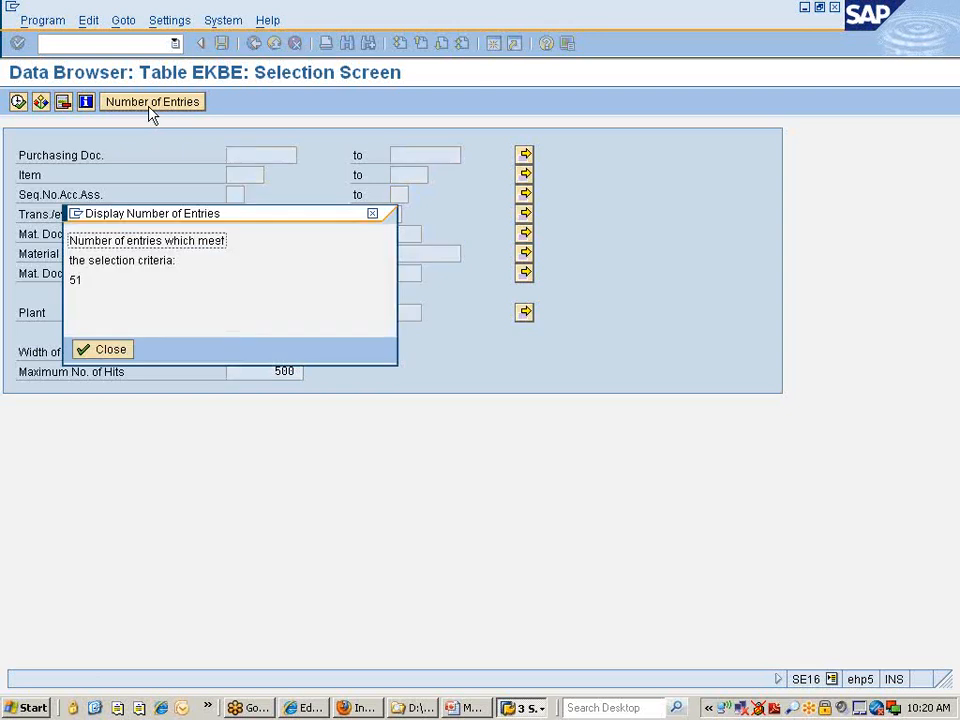
{"action": "left_click", "coordinate": [88, 348]}
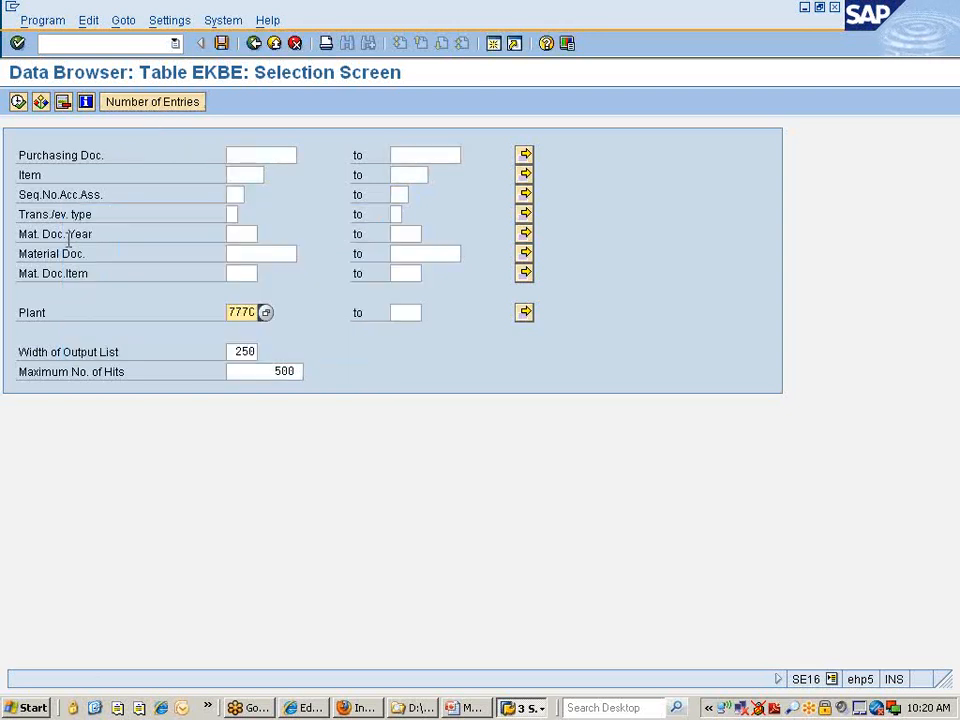
List the EKBE entries for plant 777C and copy the first purchasing document number
{"action": "left_click", "coordinate": [17, 103]}
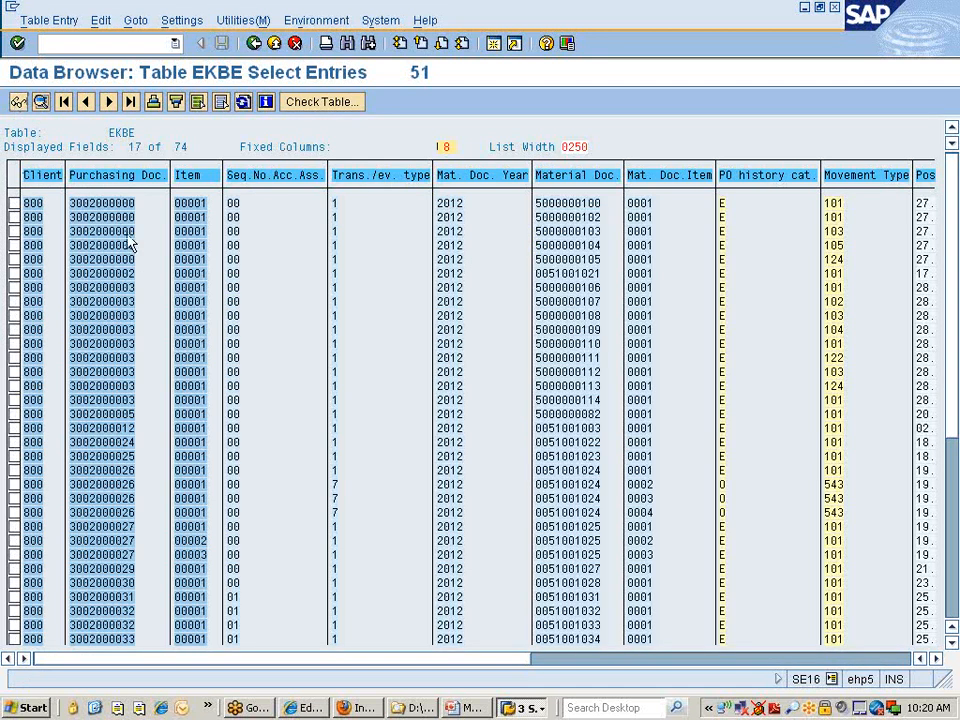
{"action": "left_click_drag", "start_coordinate": [72, 203], "coordinate": [145, 210]}
{"action": "key", "text": "ctrl+c"}
Switch to the Tolerance Limits session and open incoming invoice entry, transaction MIRO, for company code 7777
{"action": "left_click", "coordinate": [523, 708]}
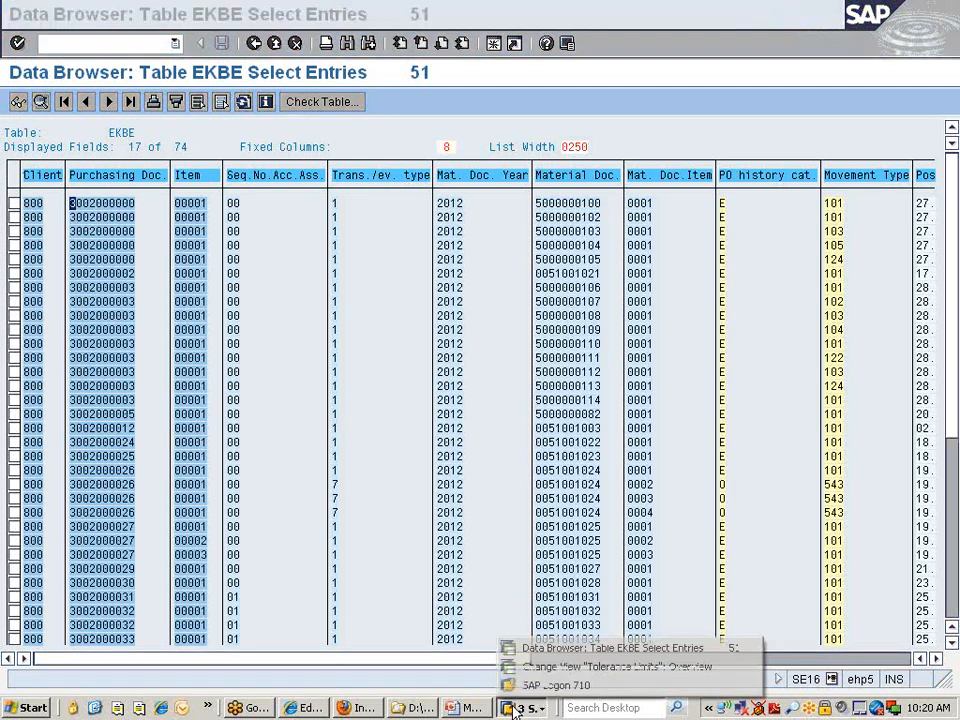
{"action": "left_click", "coordinate": [545, 666]}
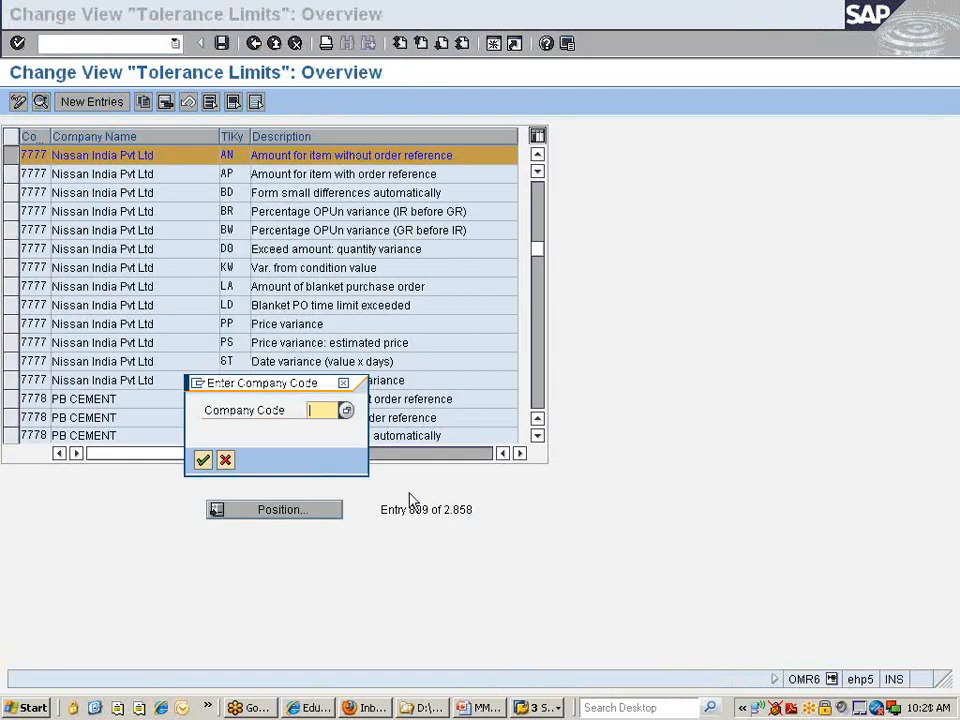
{"action": "type", "text": "7777"}
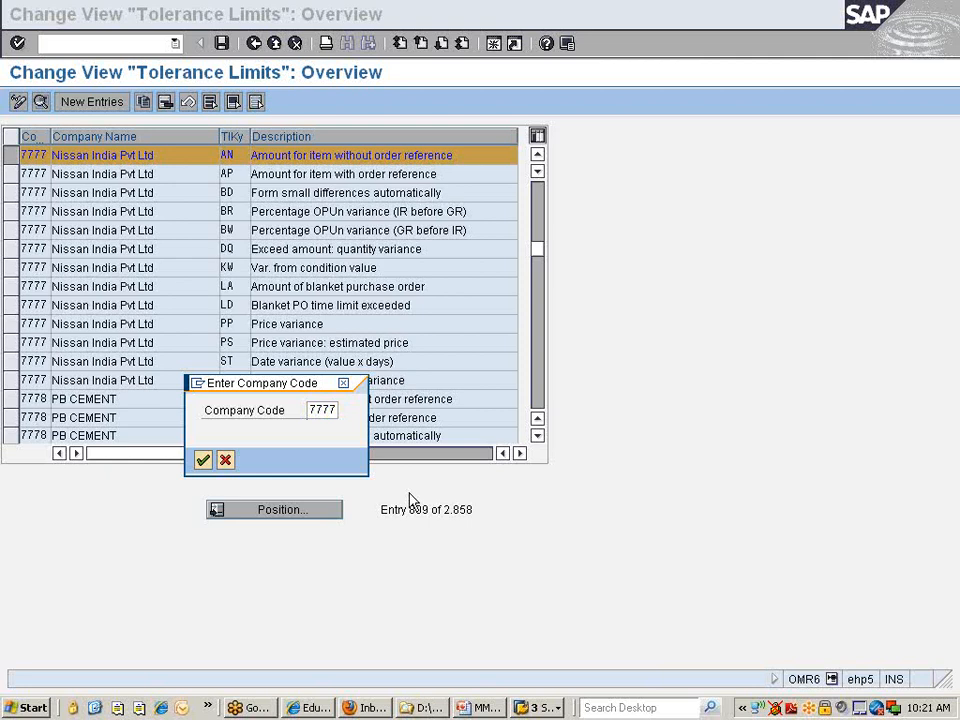
{"action": "key", "text": "Return"}
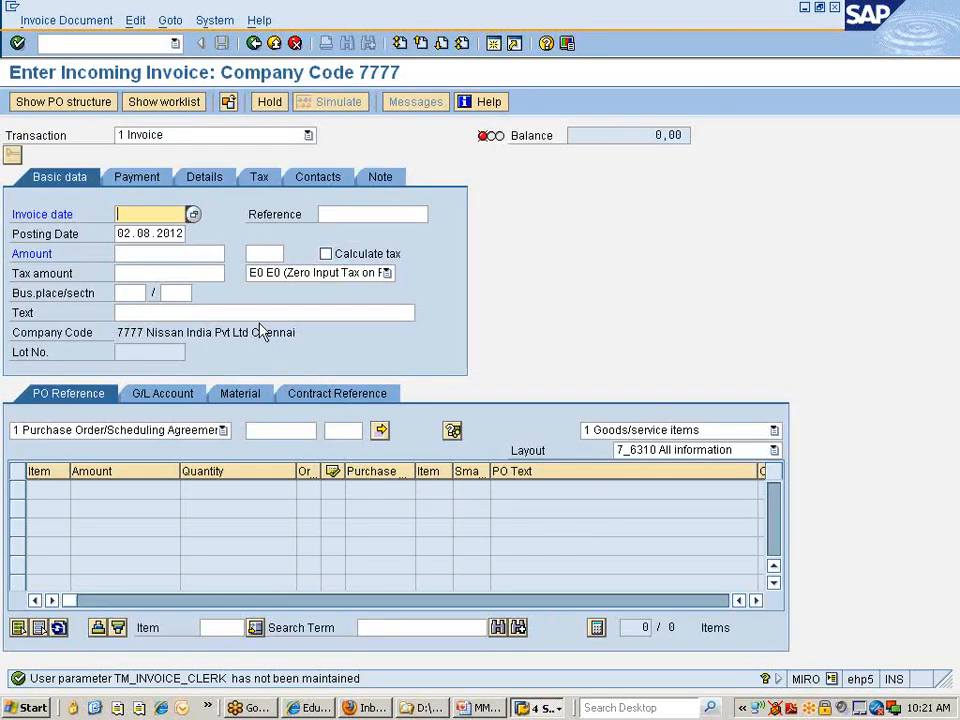
Set the invoice date to 31.07.2012 and load the invoice items from the copied purchase order
{"action": "key", "text": "BackSpace"}
{"action": "key", "text": "Down"}
{"action": "key", "text": "Return"}
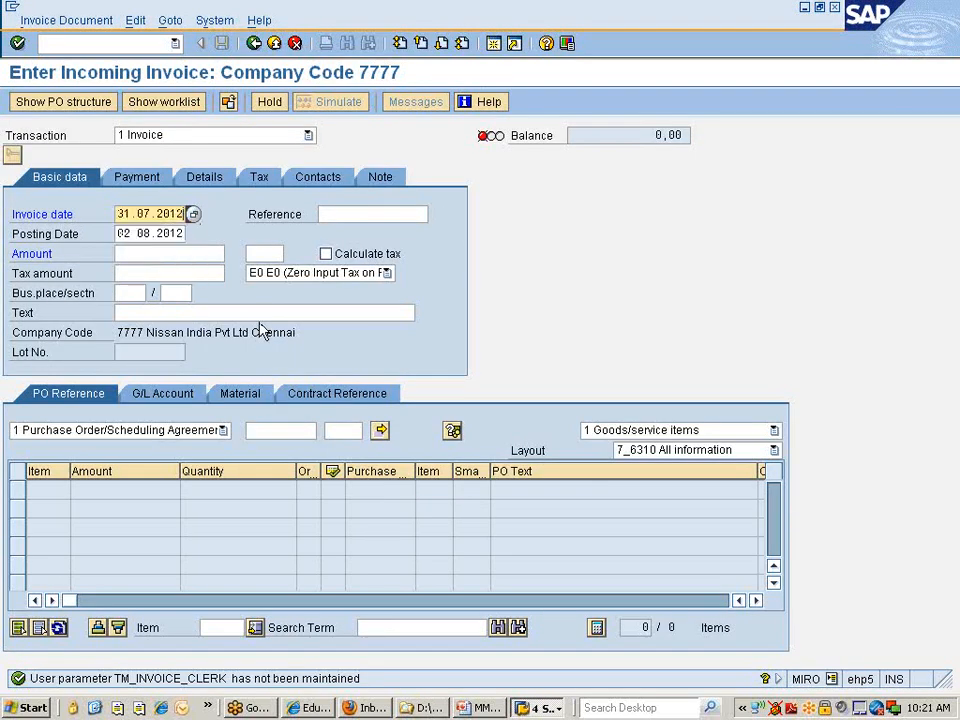
{"action": "left_click", "coordinate": [298, 433]}
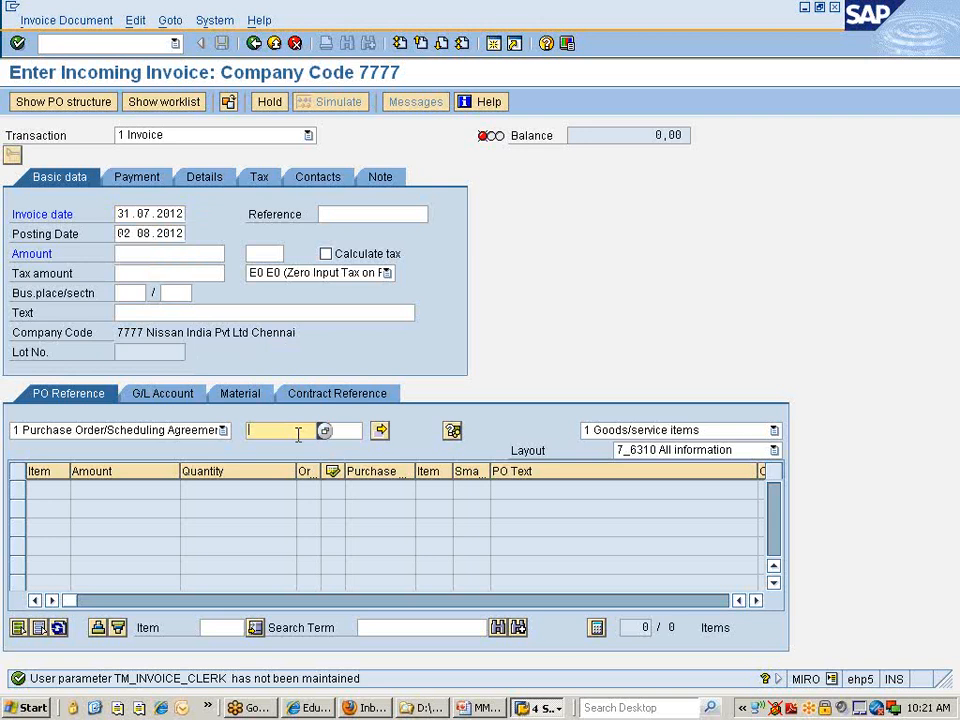
{"action": "type", "text": "3002000000"}
{"action": "key", "text": "Return"}
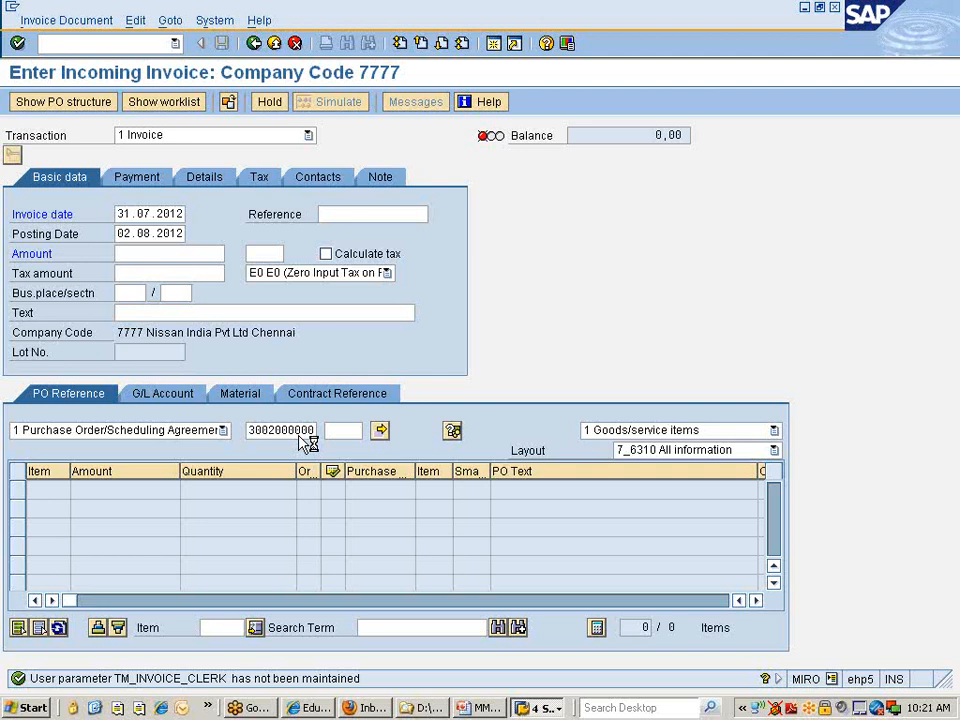
{"action": "key", "text": "Return"}
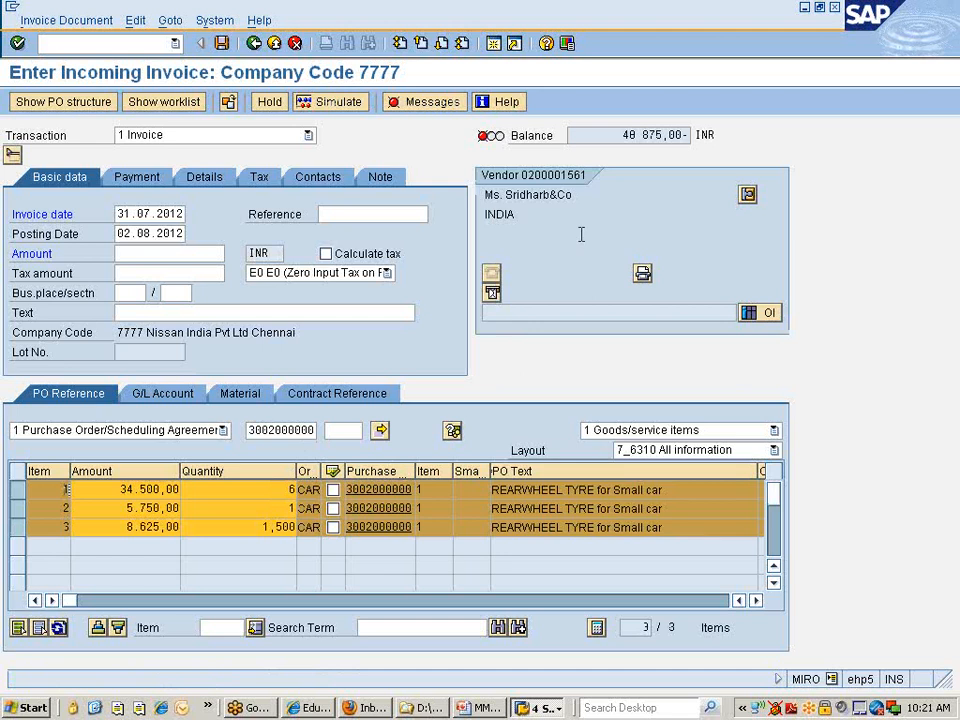
Set the invoice amount to 48.875,00 INR and recheck the invoice
{"action": "left_click", "coordinate": [134, 255]}
{"action": "type", "text": "4"}
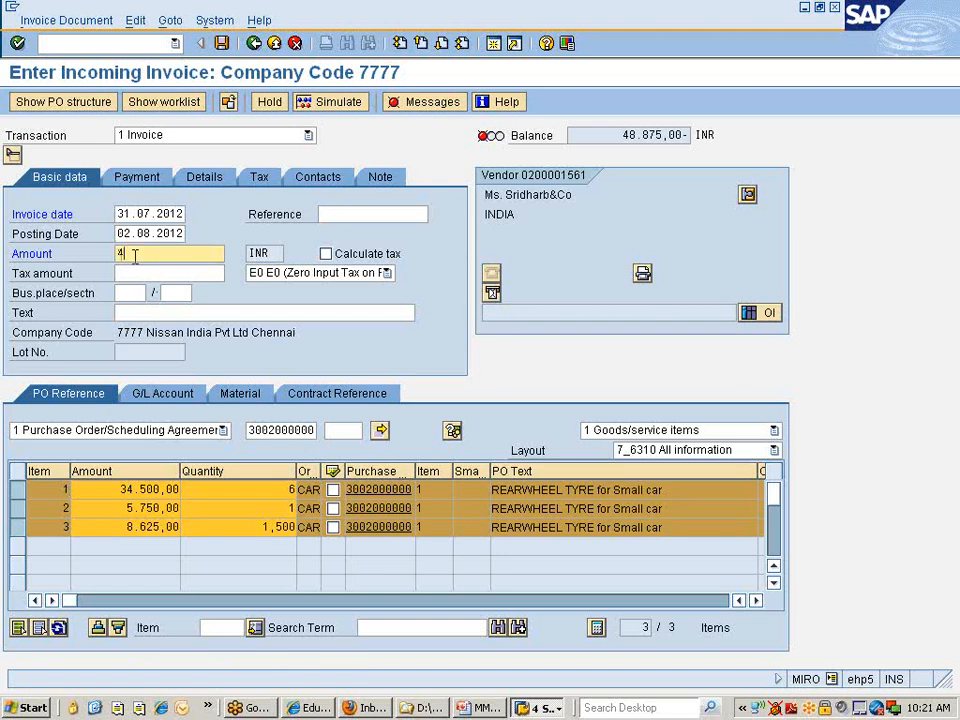
{"action": "type", "text": "86"}
{"action": "type", "text": "75"}
{"action": "key", "text": "Return"}
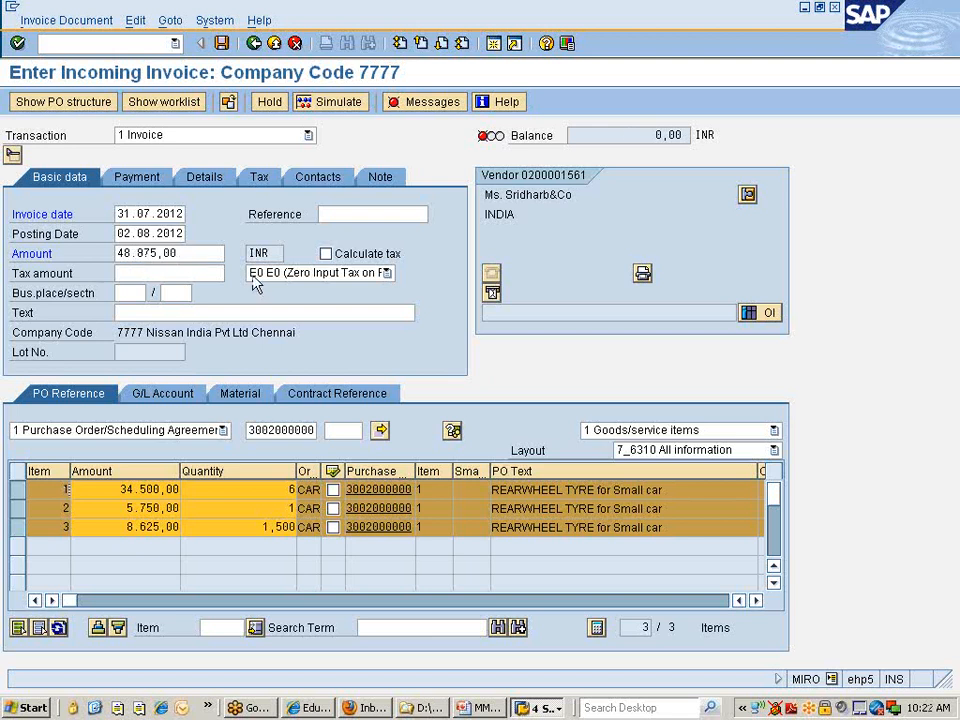
{"action": "left_click", "coordinate": [192, 253]}
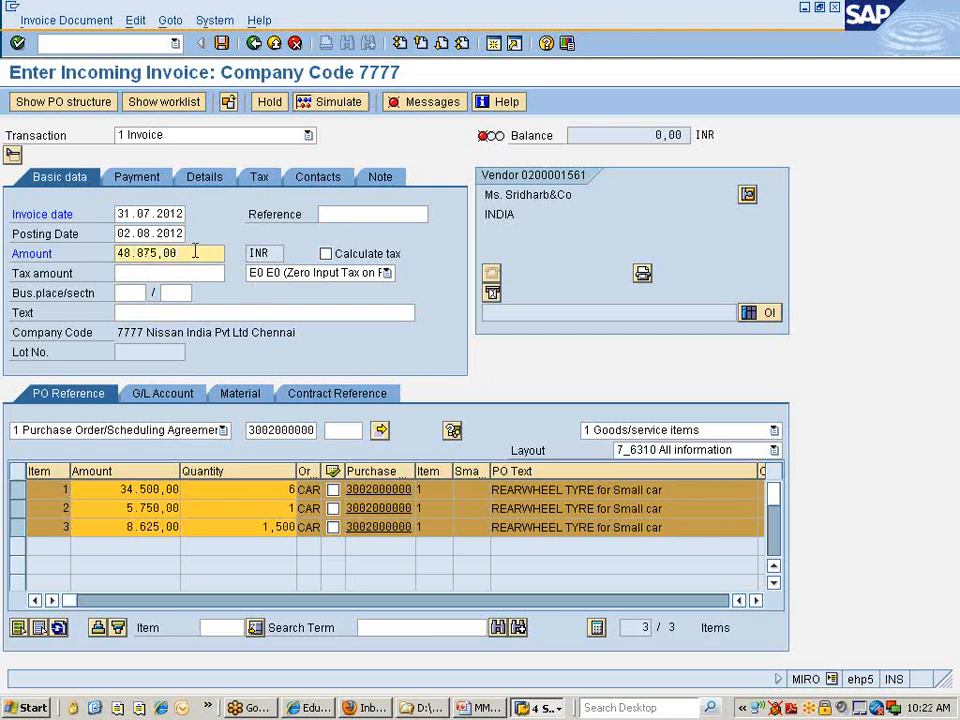
{"action": "key", "text": "Return"}
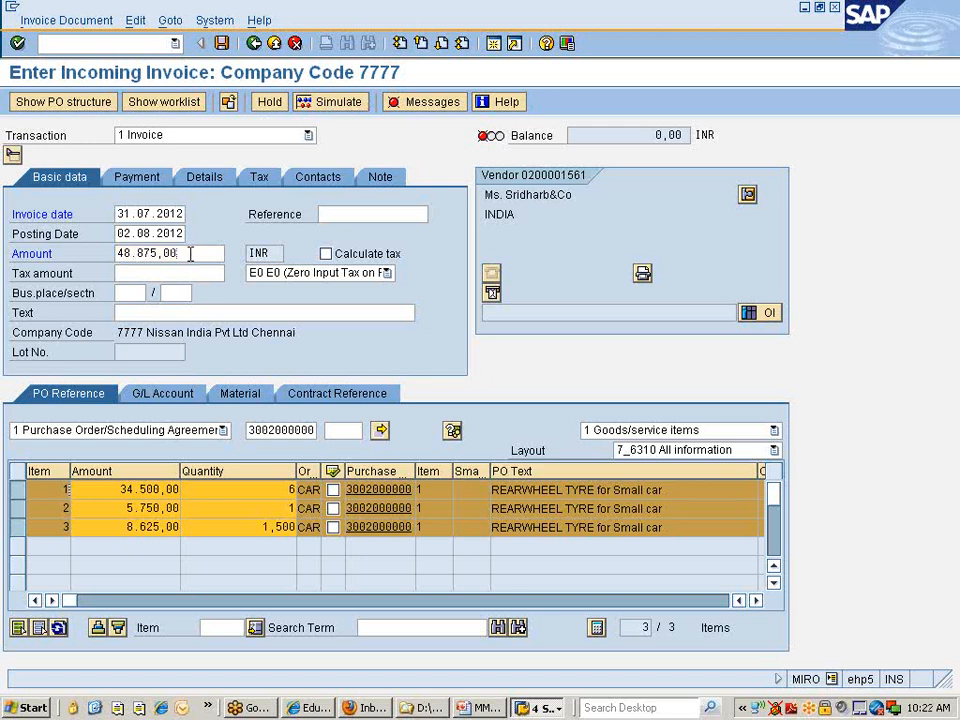
From the invoice's account determination error, open the Define Tax Accounts activity under Financial Accounting Global Settings without specifying a project
{"action": "left_click", "coordinate": [430, 102]}
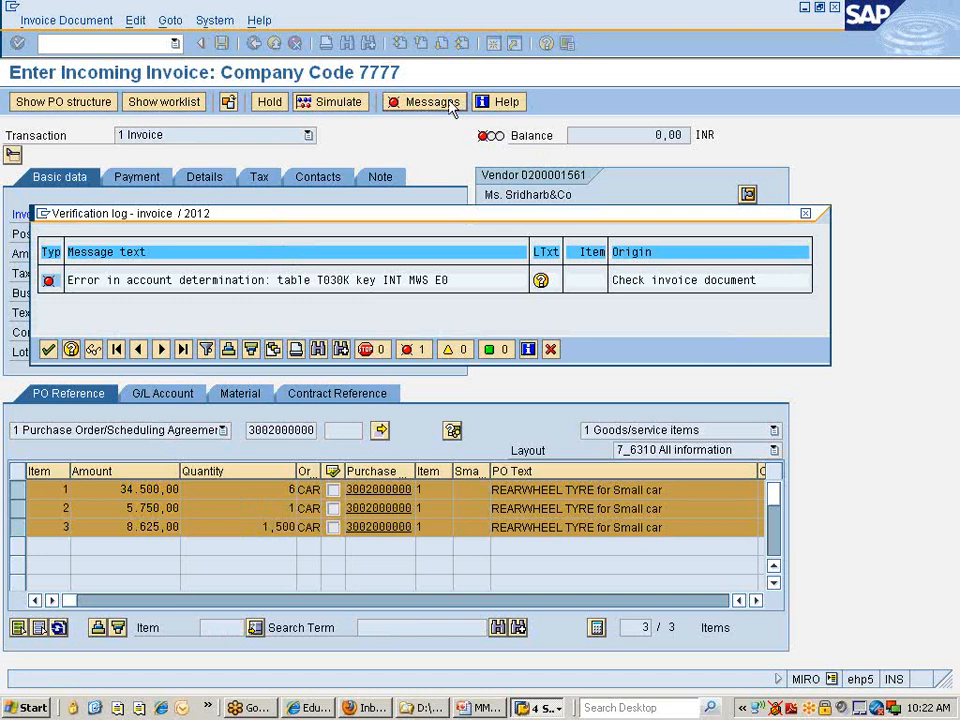
{"action": "double_click", "coordinate": [397, 288]}
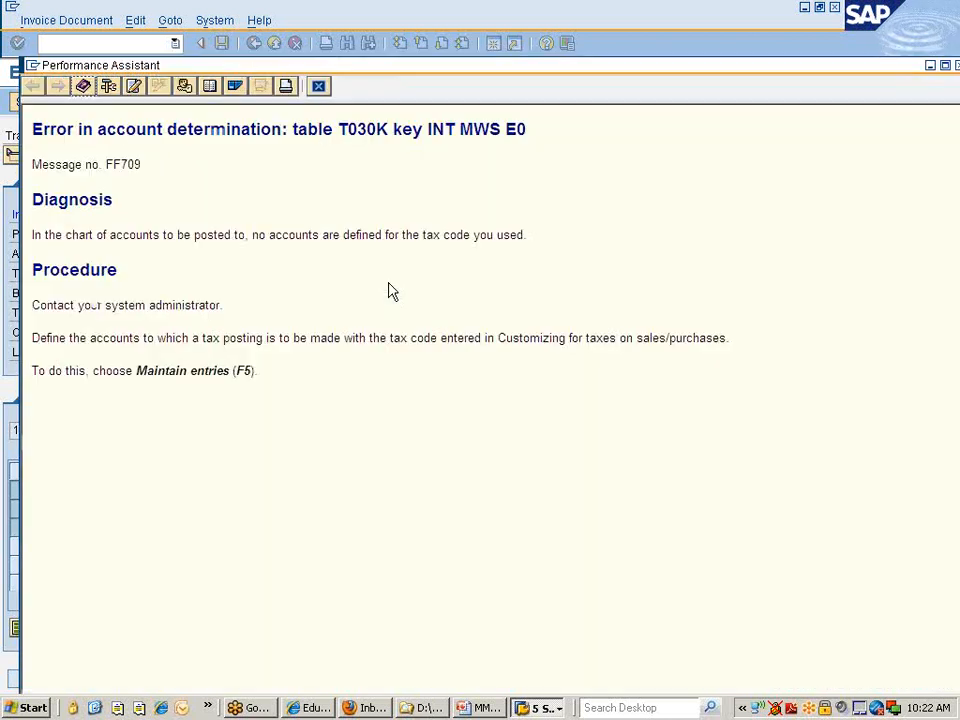
{"action": "left_click", "coordinate": [186, 87]}
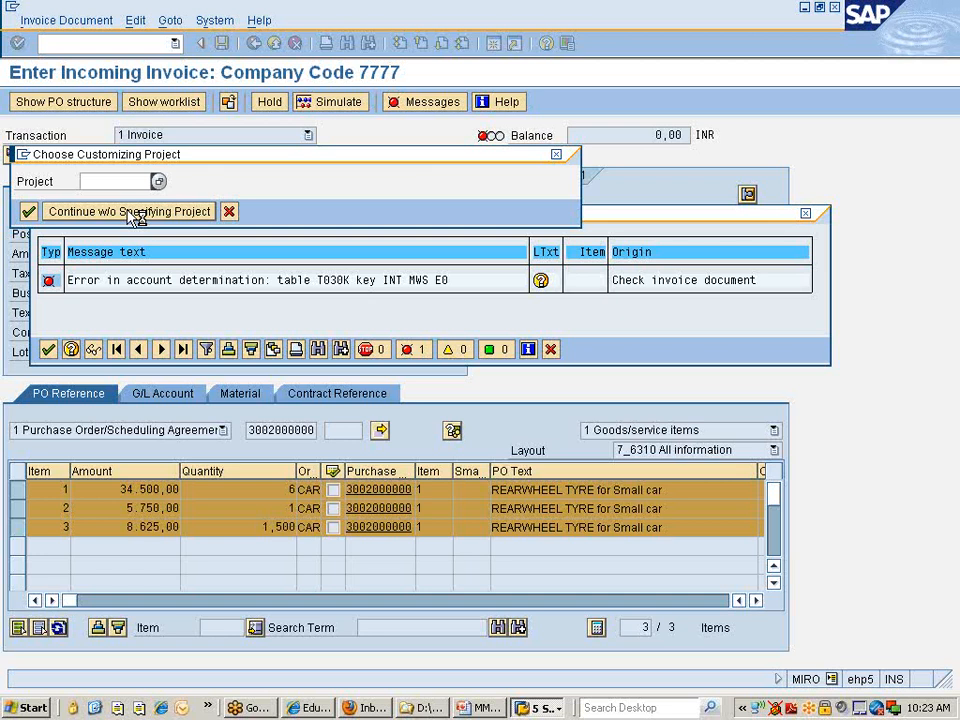
{"action": "left_click", "coordinate": [137, 213]}
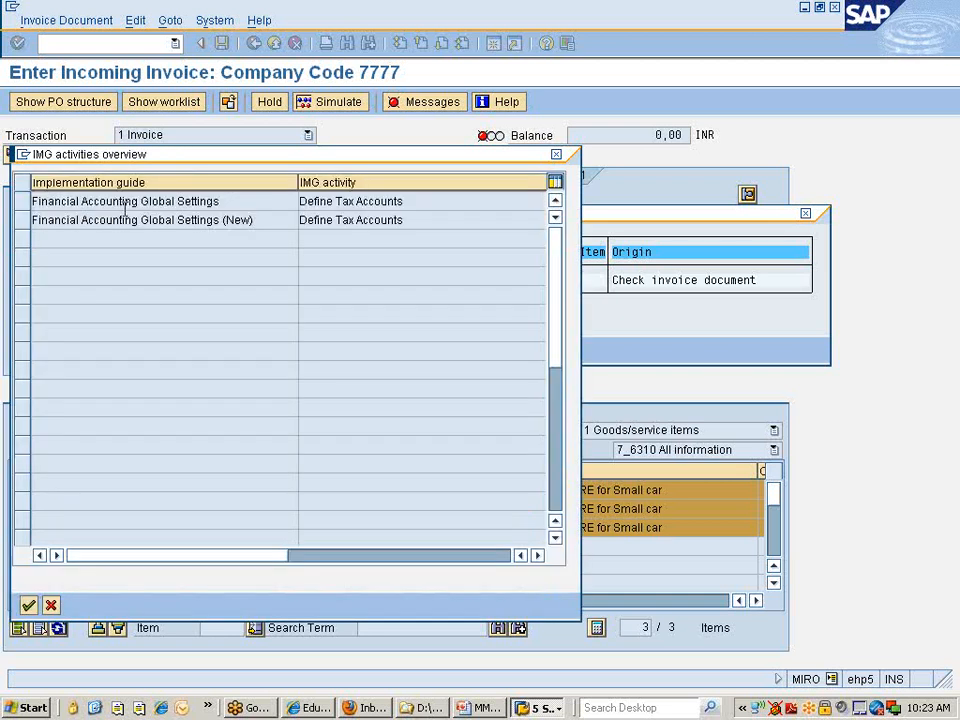
{"action": "left_click", "coordinate": [142, 200]}
{"action": "double_click", "coordinate": [142, 201]}
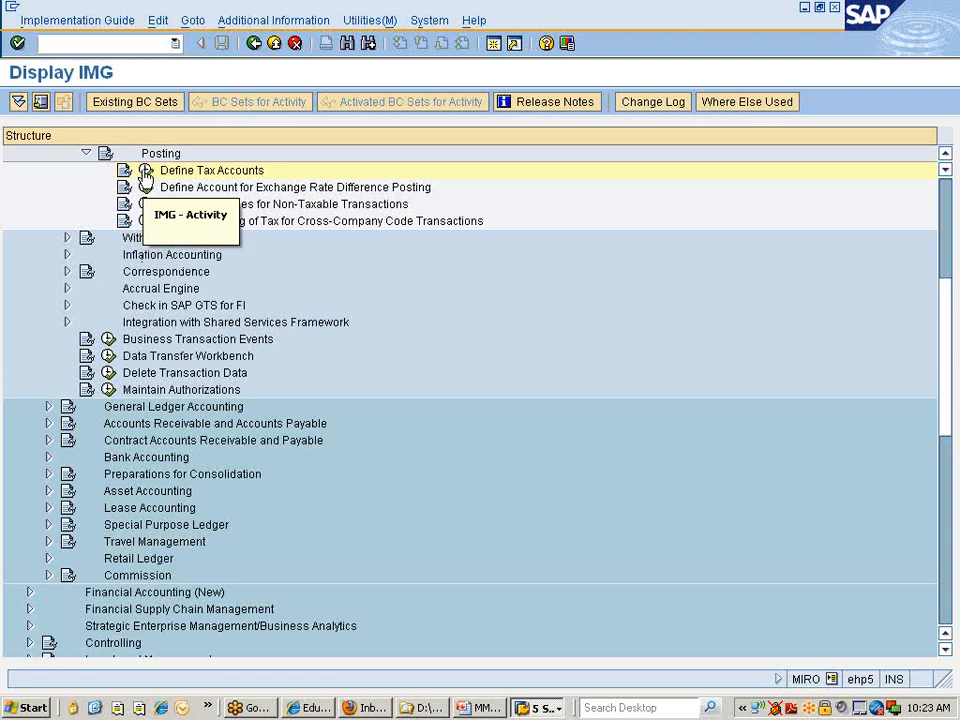
{"action": "left_click", "coordinate": [146, 173]}
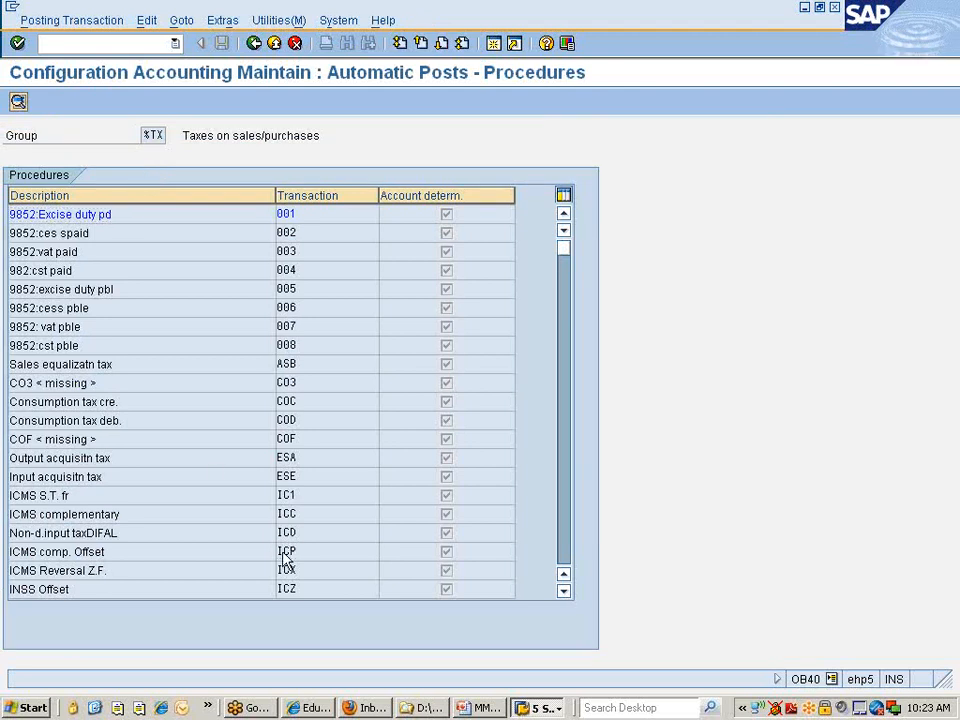
Open the account assignment of the Output tax procedure MWS for chart of accounts INT
{"action": "scroll", "coordinate": [285, 551], "scroll_direction": "down", "scroll_amount": 10}
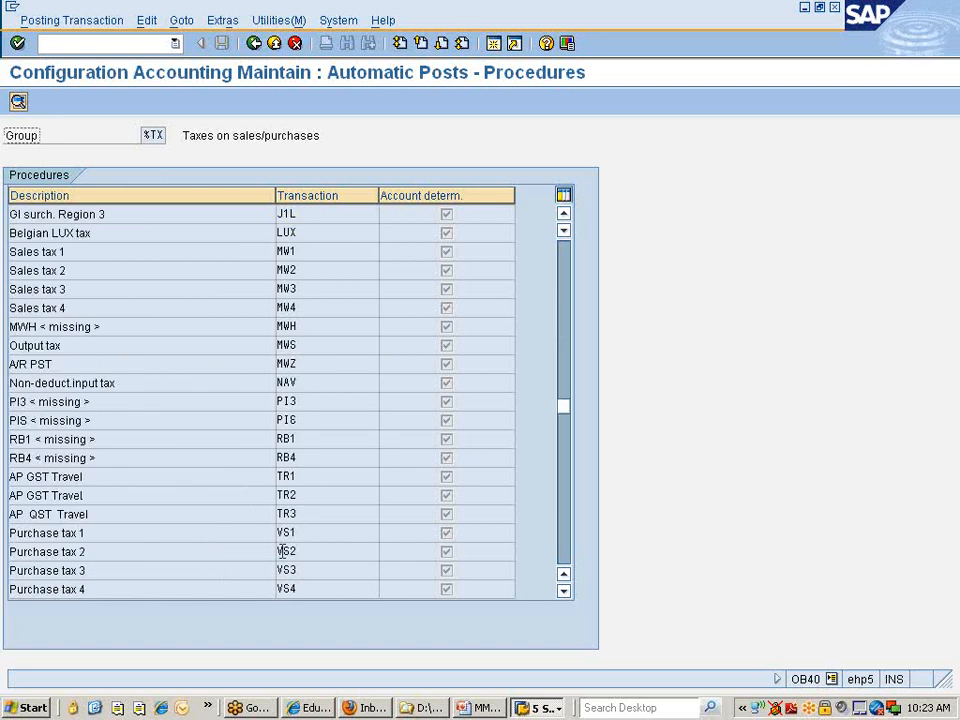
{"action": "double_click", "coordinate": [287, 345]}
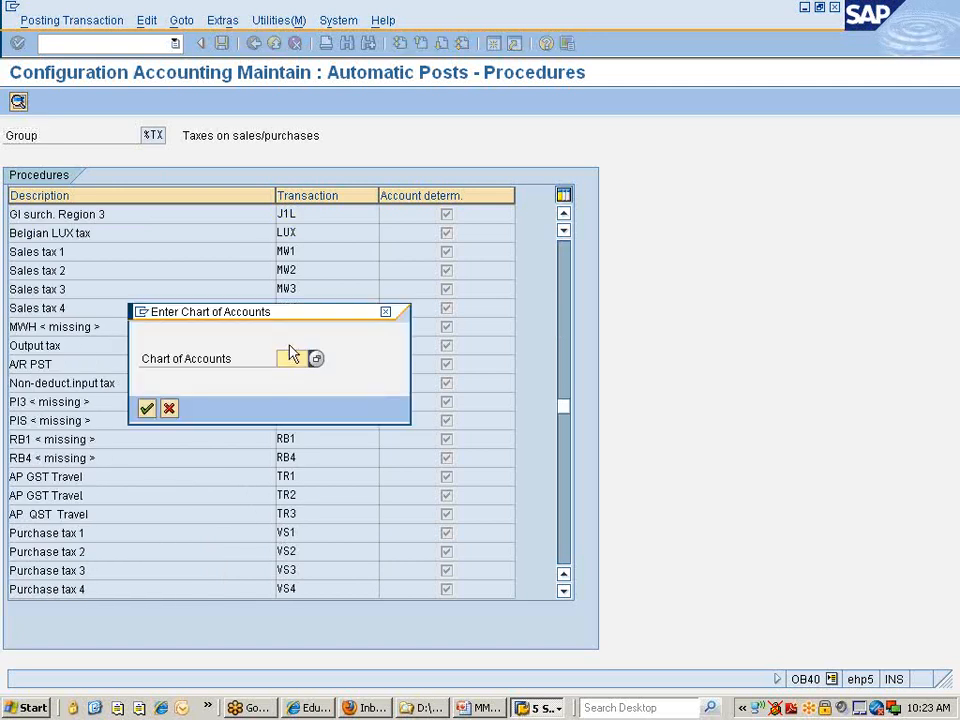
{"action": "type", "text": "in"}
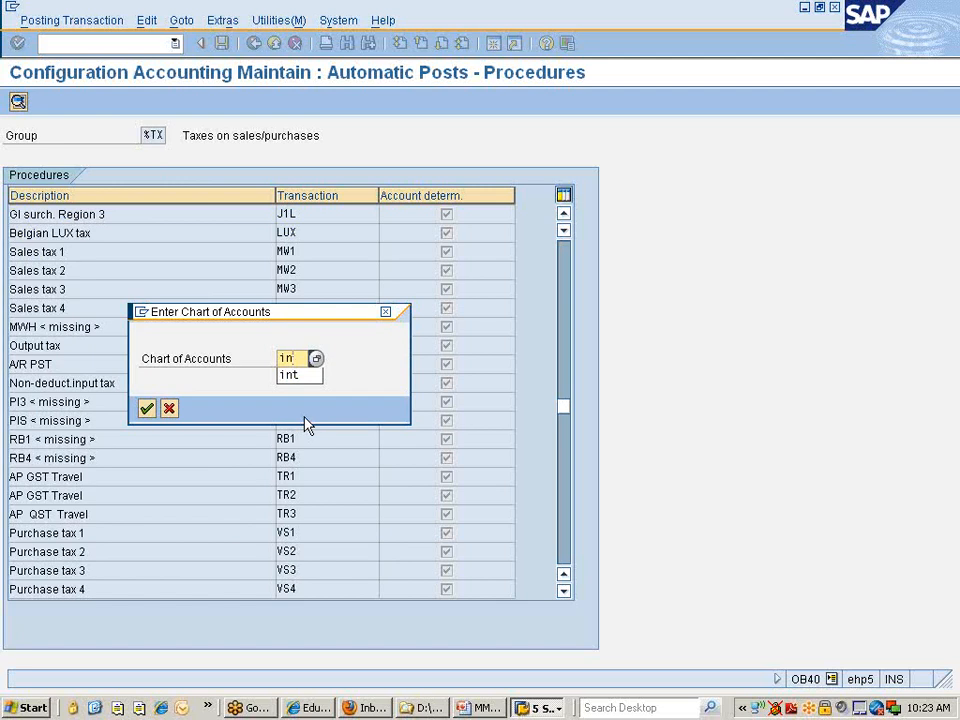
{"action": "key", "text": "Down"}
{"action": "key", "text": "Return"}
{"action": "key", "text": "Return"}
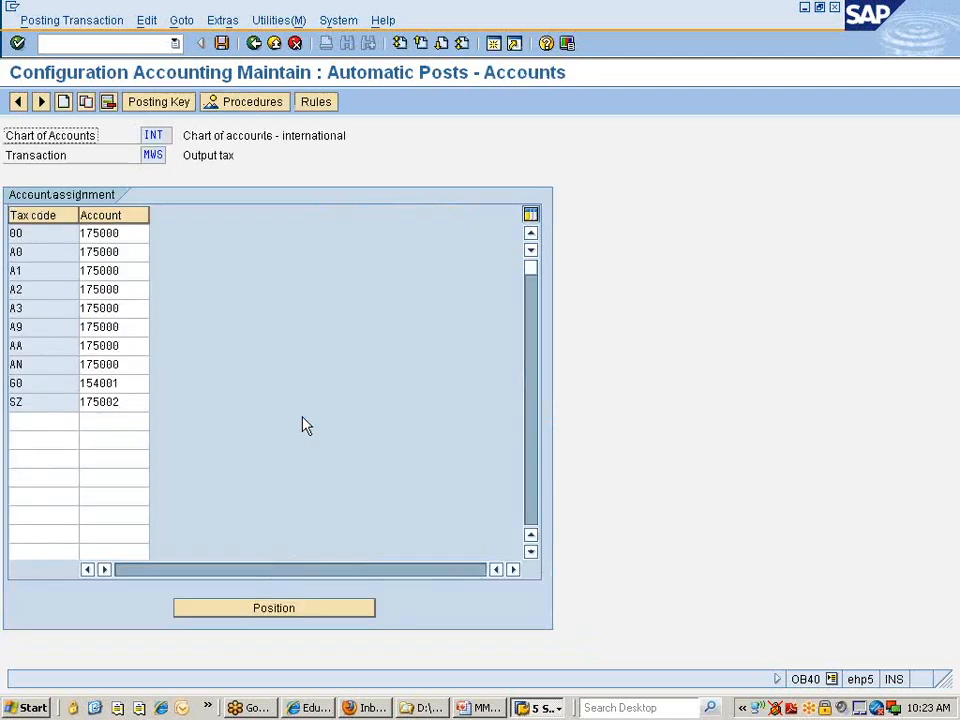
Assign tax code E0 the same account as the first tax code and save it in the customizing request Nissan changes
{"action": "left_click", "coordinate": [36, 423]}
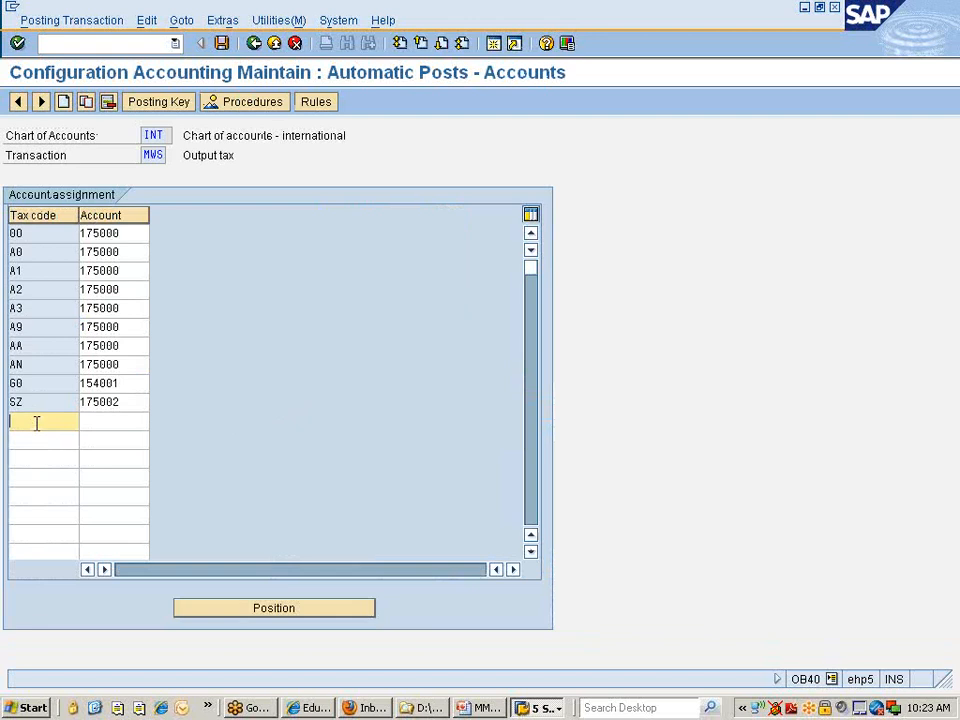
{"action": "type", "text": "E0"}
{"action": "left_click_drag", "start_coordinate": [139, 234], "coordinate": [82, 234]}
{"action": "key", "text": "ctrl+c"}
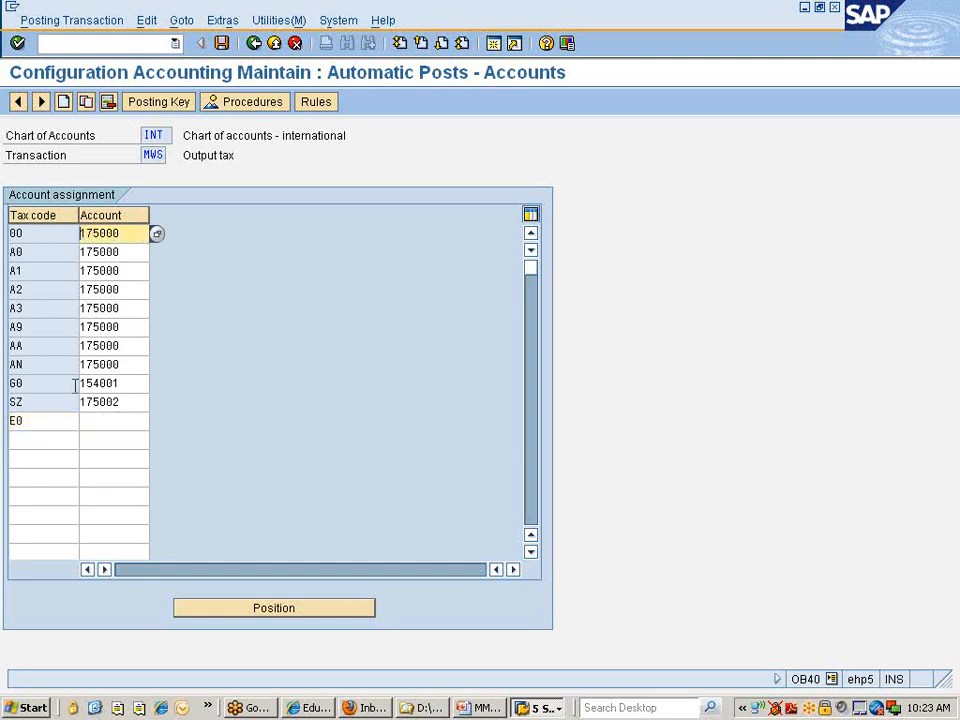
{"action": "left_click", "coordinate": [114, 425]}
{"action": "key", "text": "ctrl+v"}
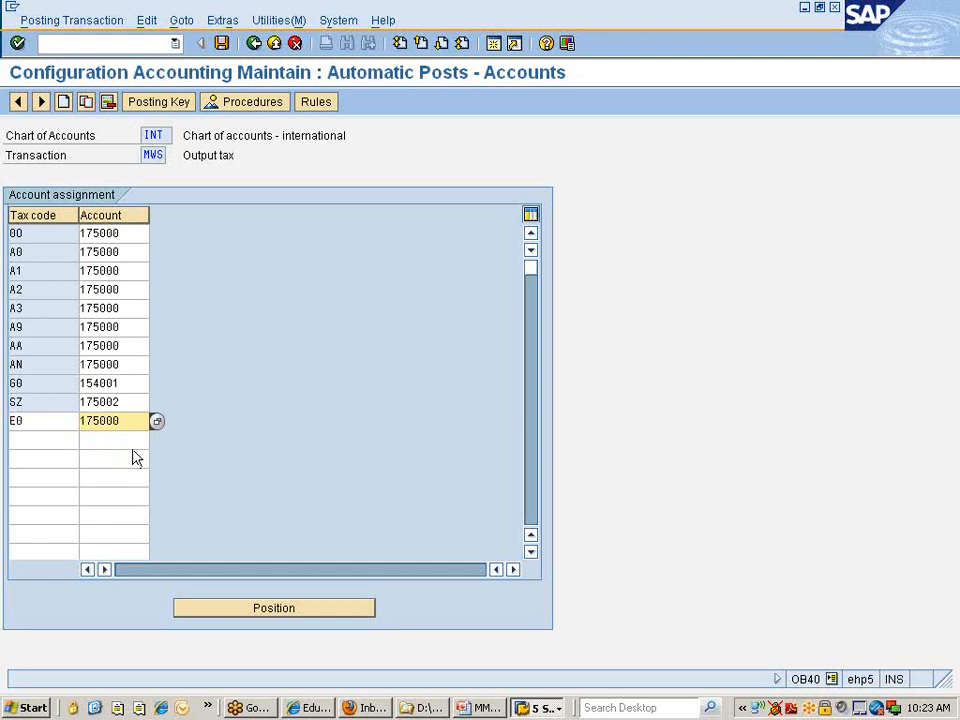
{"action": "key", "text": "Return"}
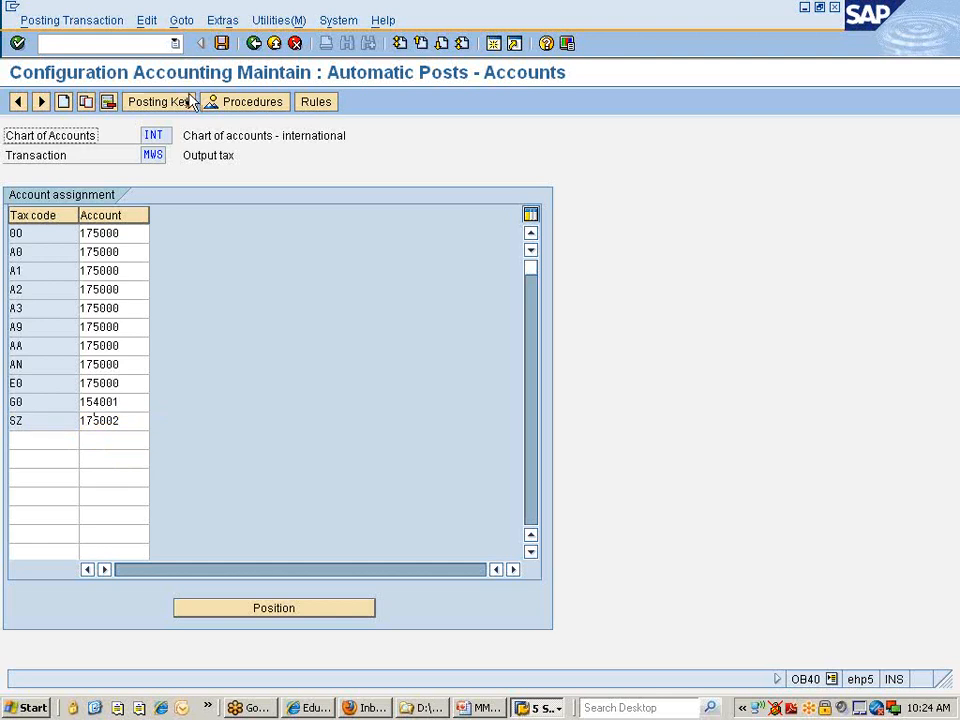
{"action": "left_click", "coordinate": [224, 45]}
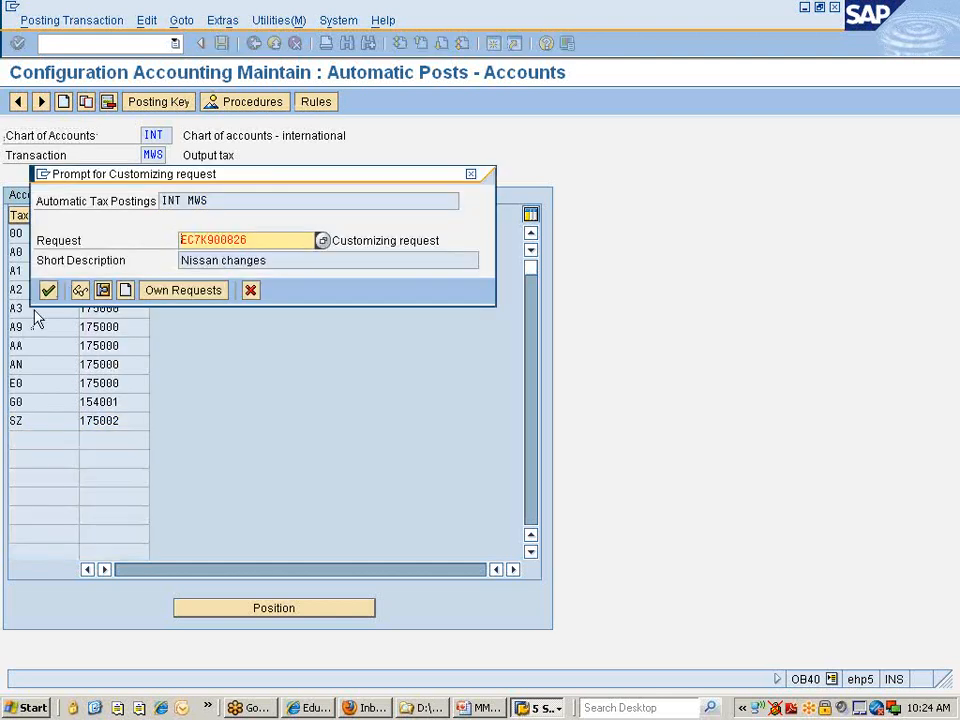
{"action": "left_click", "coordinate": [48, 290]}
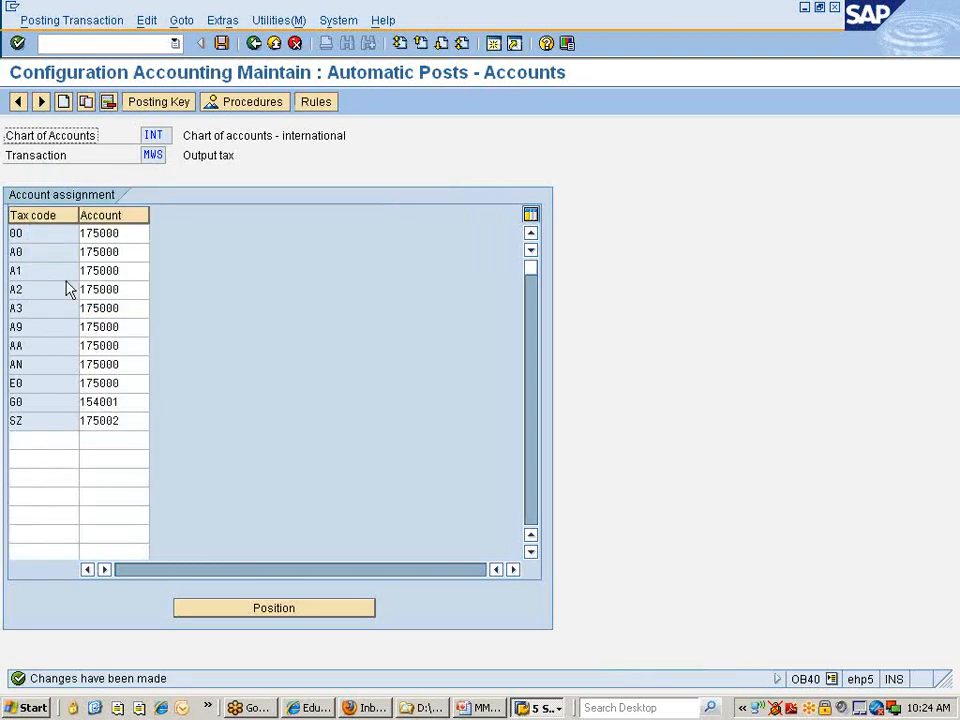
Return to the incoming invoice, closing the customizing and error windows, and recheck the invoice with its entered amount
{"action": "key", "text": "F3"}
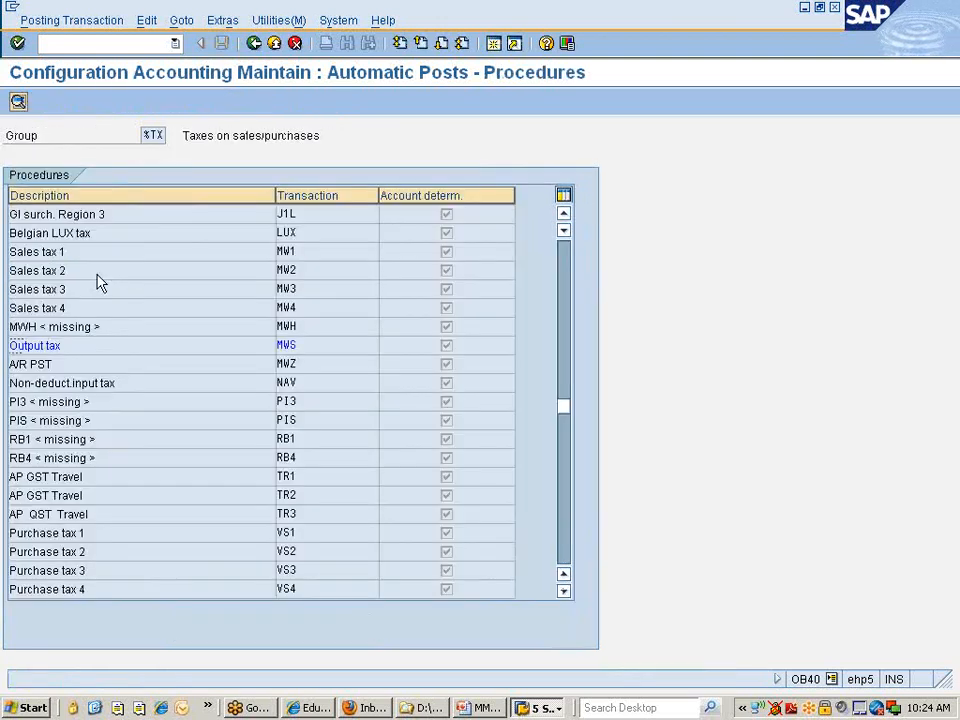
{"action": "key", "text": "F3"}
{"action": "key", "text": "F3"}
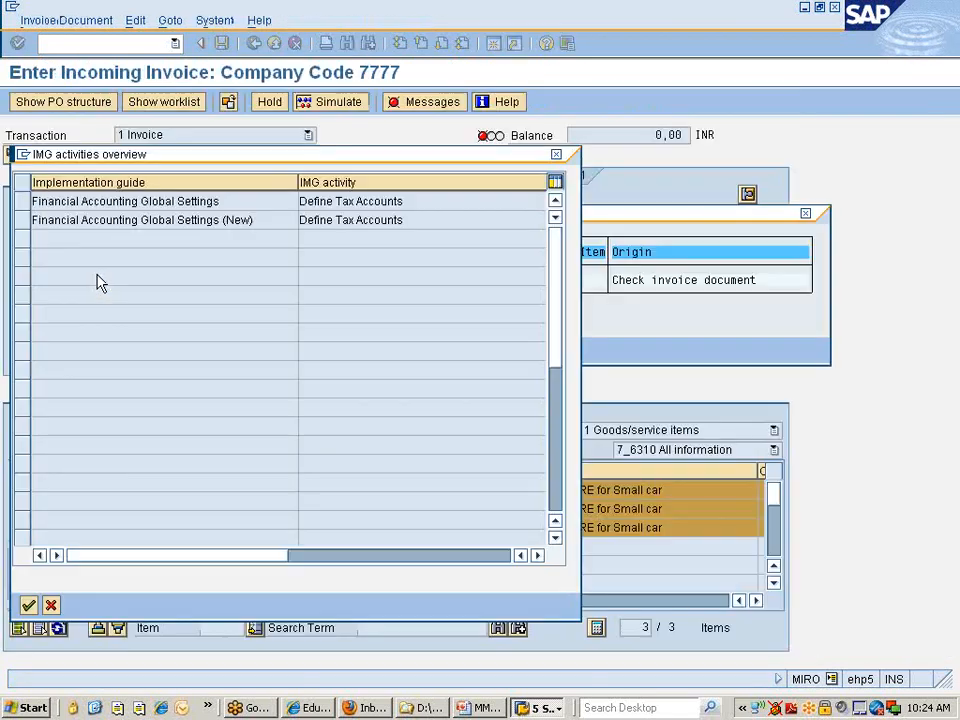
{"action": "left_click", "coordinate": [51, 603]}
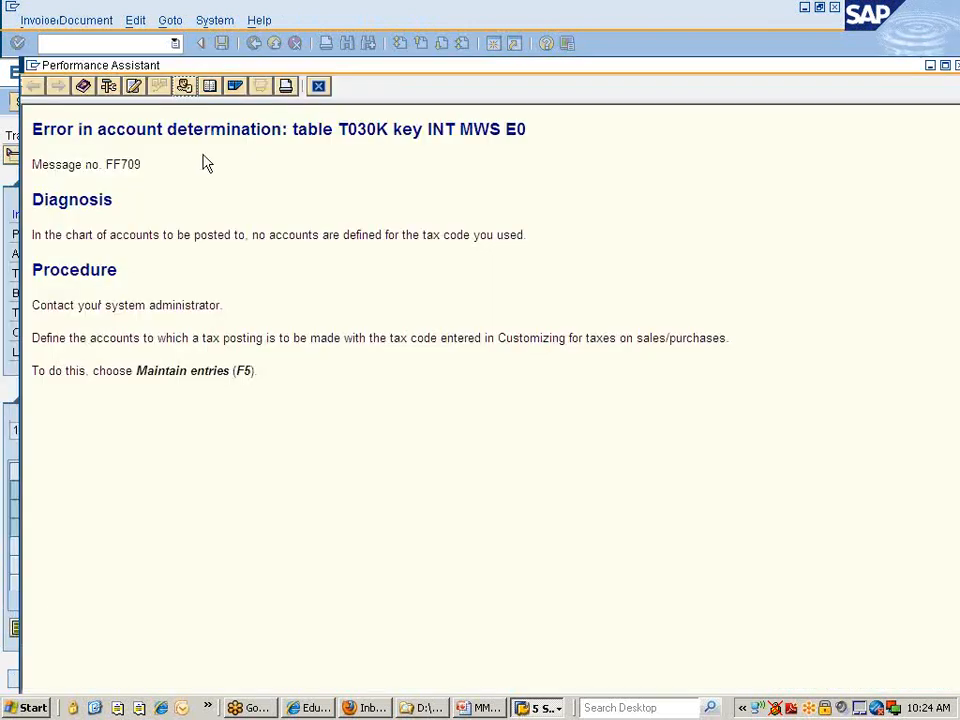
{"action": "left_click", "coordinate": [316, 87]}
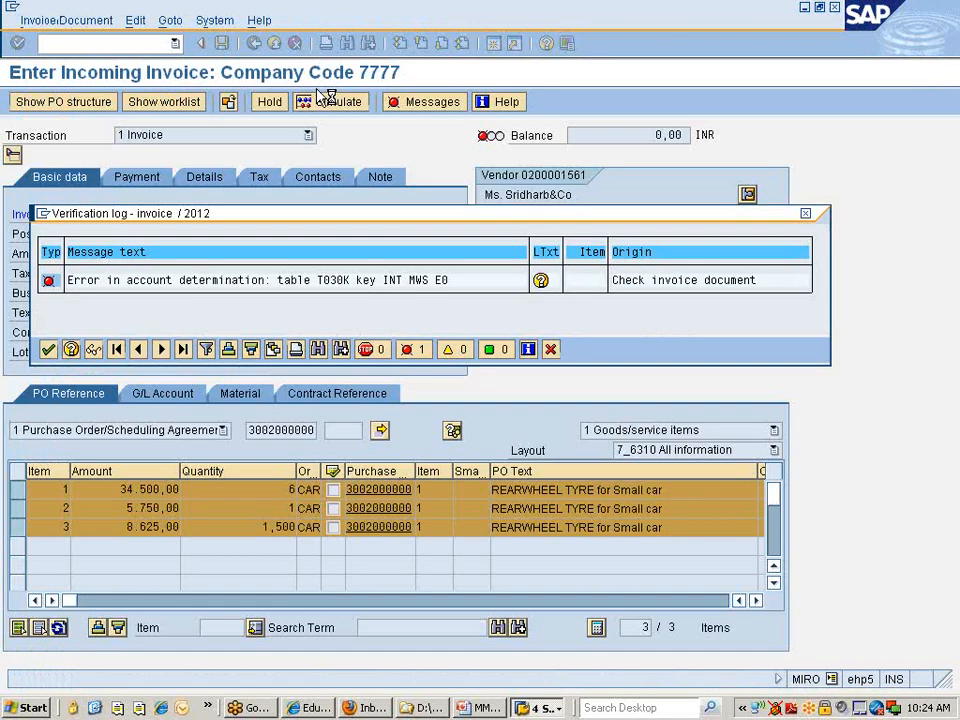
{"action": "left_click", "coordinate": [48, 349]}
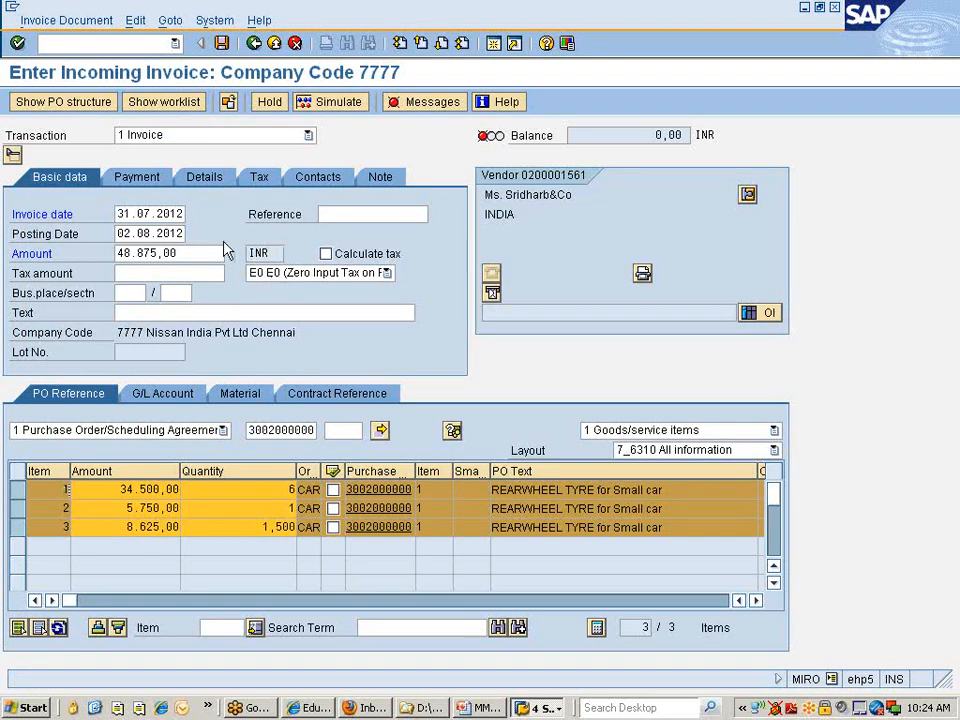
{"action": "left_click", "coordinate": [172, 254]}
{"action": "key", "text": "Return"}
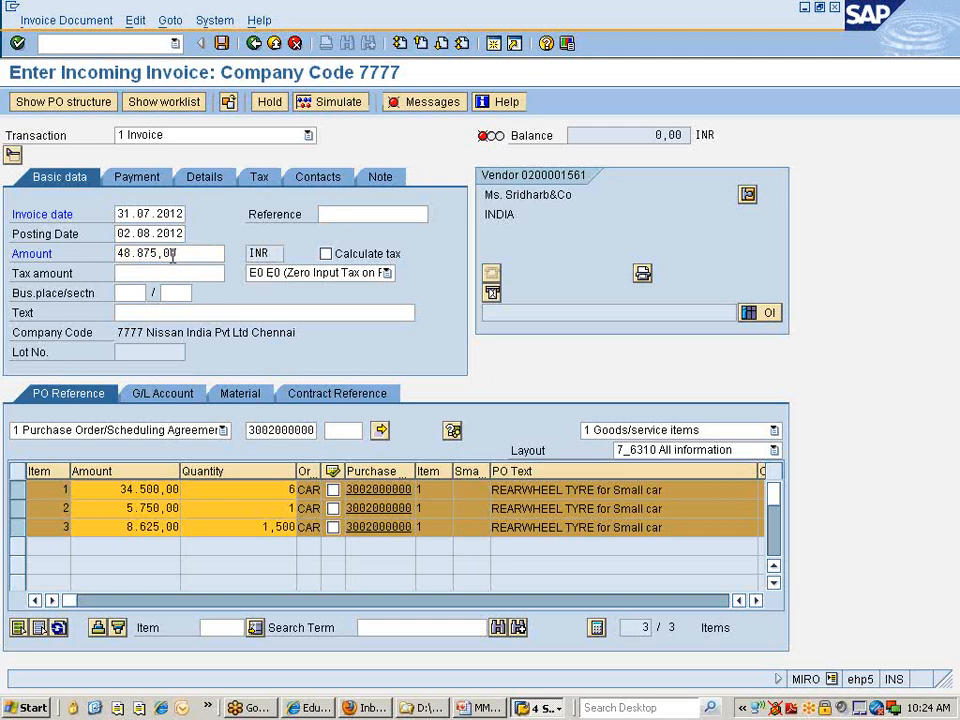
Simulate the incoming invoice and read the details of the resulting error message
{"action": "left_click", "coordinate": [331, 111]}
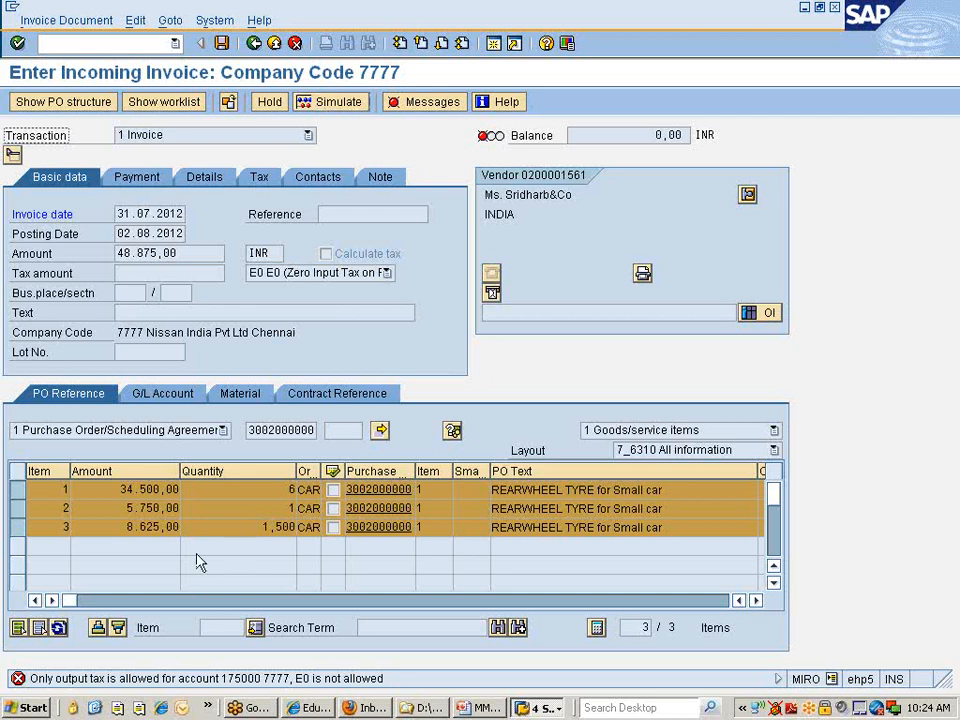
{"action": "double_click", "coordinate": [228, 681]}
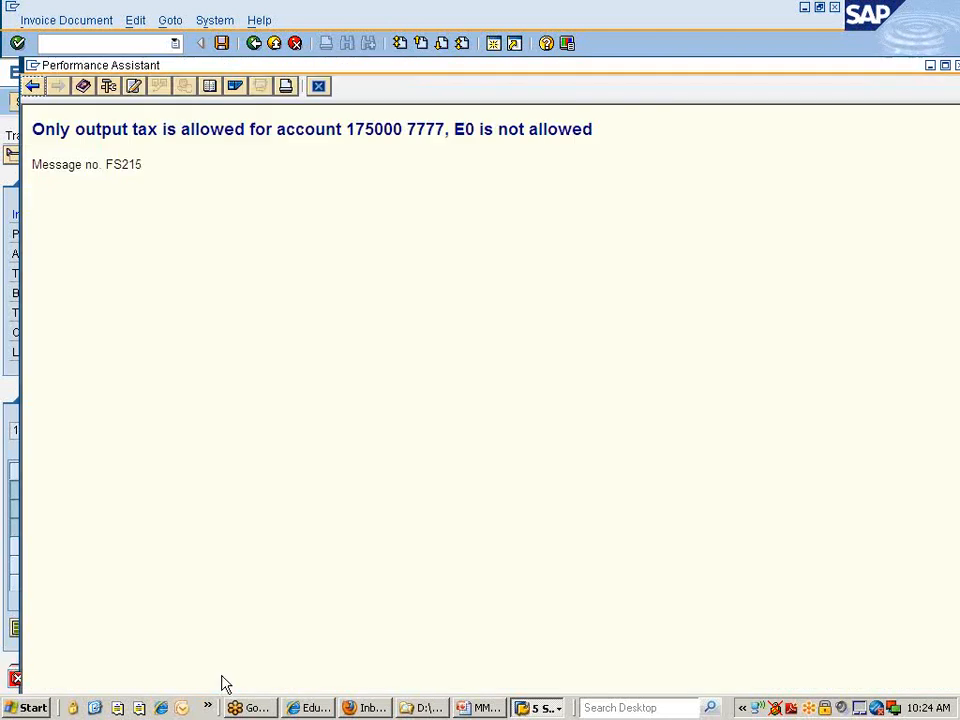
{"action": "left_click", "coordinate": [317, 88]}
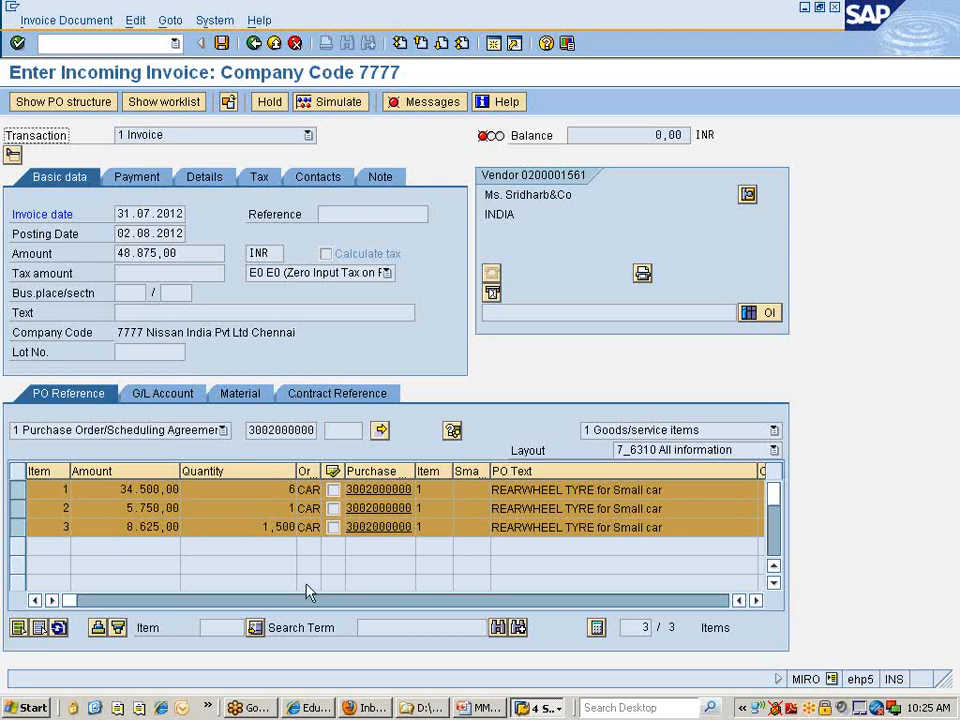
{"action": "left_click", "coordinate": [82, 45]}
{"action": "type", "text": "/omiro"}
{"action": "key", "text": "Return"}
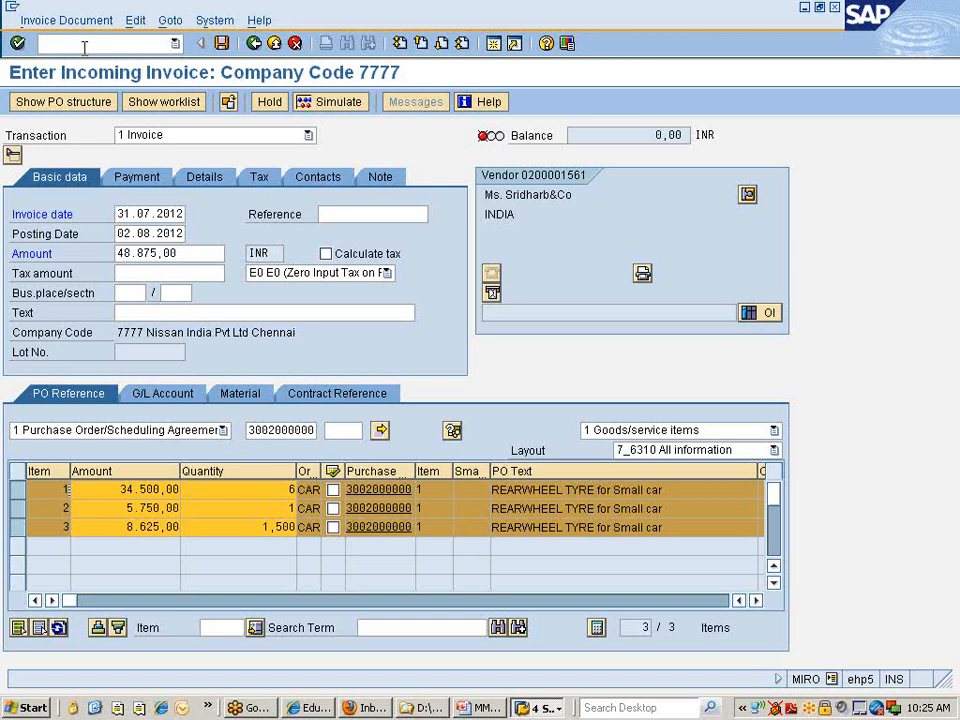
{"action": "left_click", "coordinate": [545, 707]}
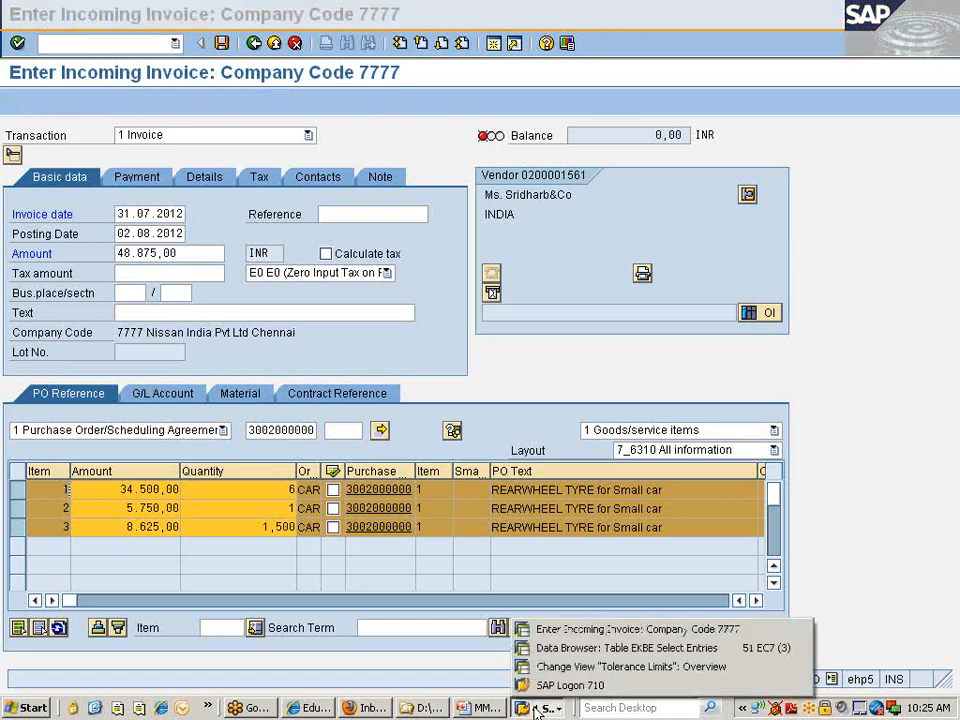
{"action": "left_click", "coordinate": [564, 634]}
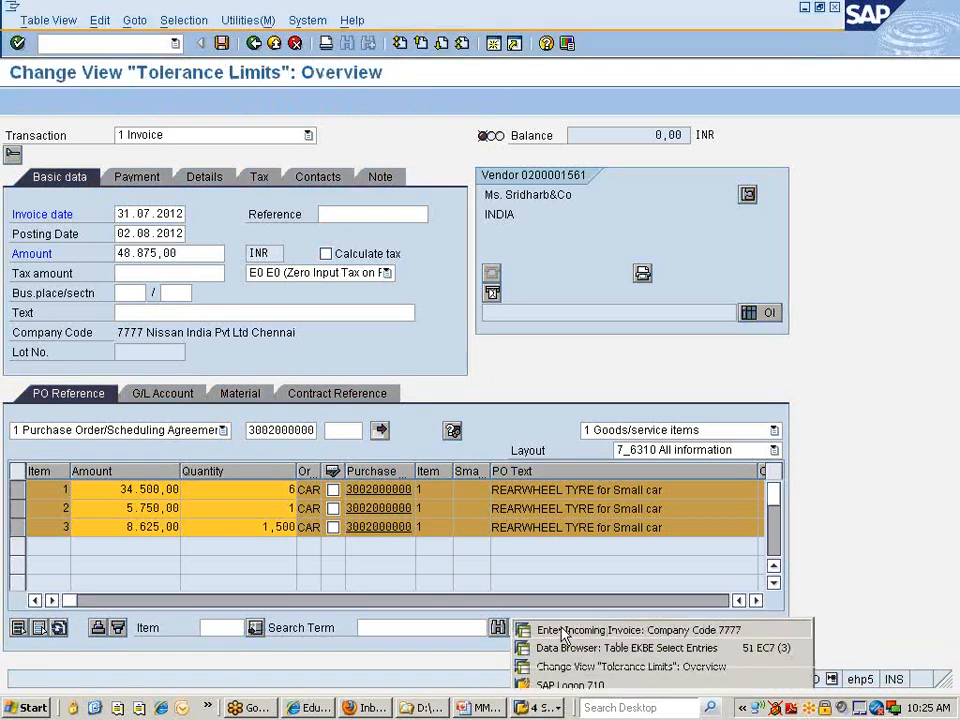
{"action": "left_click", "coordinate": [538, 709]}
{"action": "left_click", "coordinate": [548, 650]}
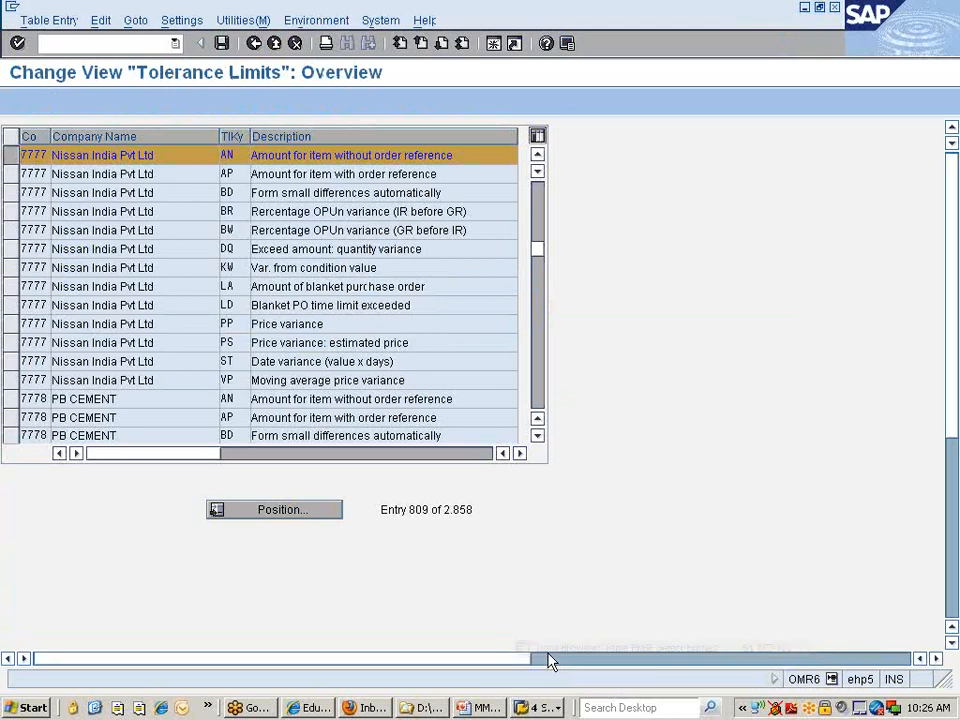
{"action": "left_click", "coordinate": [548, 707]}
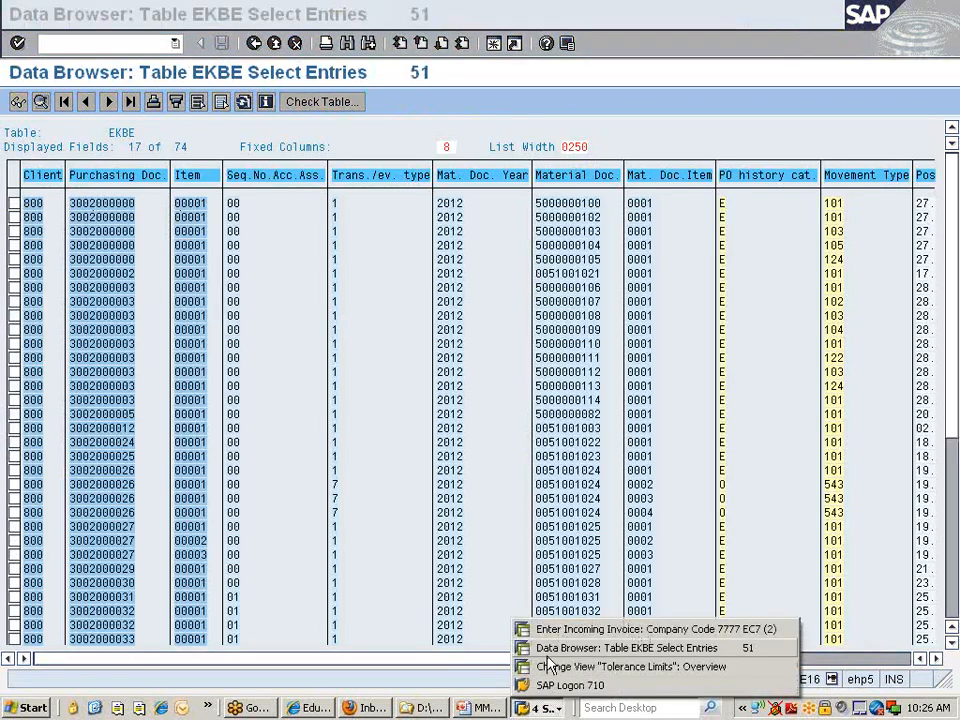
{"action": "left_click", "coordinate": [540, 694]}
{"action": "left_click", "coordinate": [540, 707]}
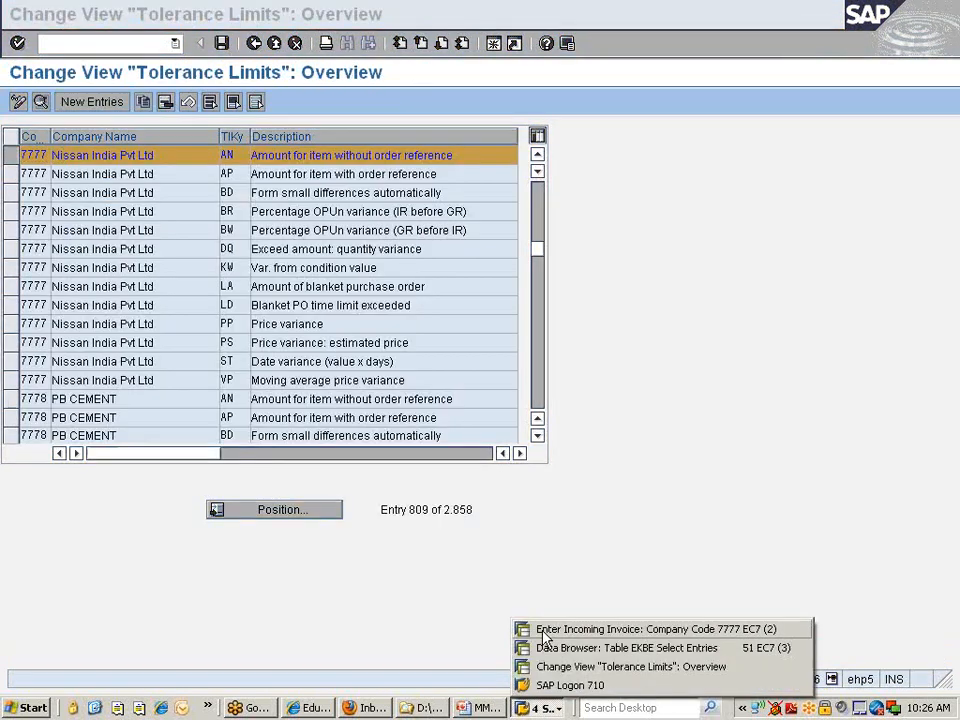
{"action": "left_click", "coordinate": [548, 632]}
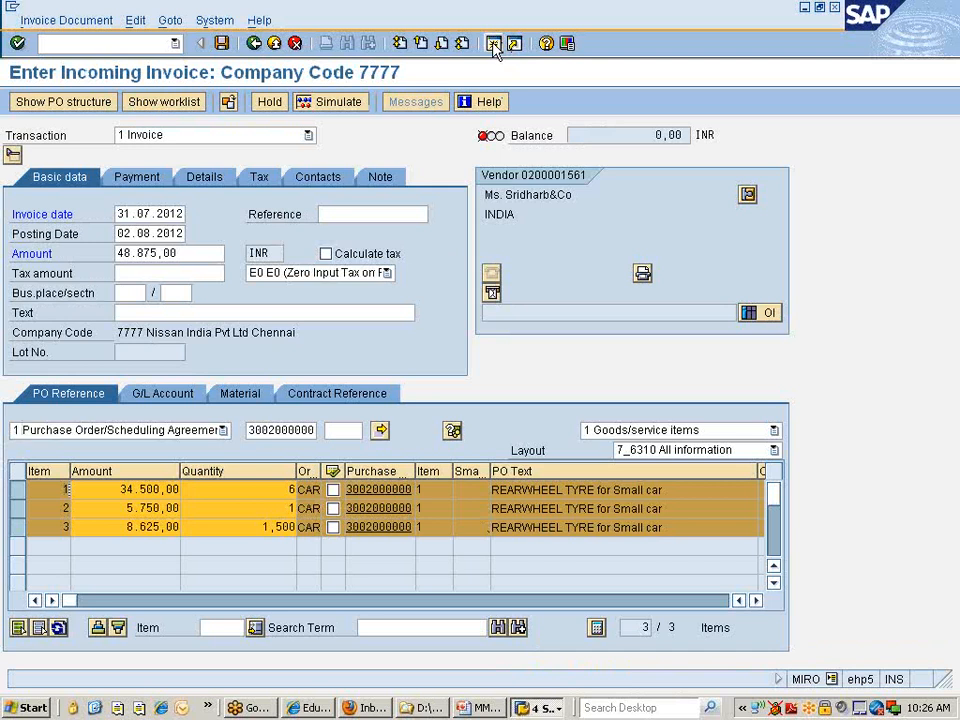
Open transaction OBYC in a new session, look through the materials management automatic posting procedures, and leave the transaction
{"action": "left_click", "coordinate": [493, 50]}
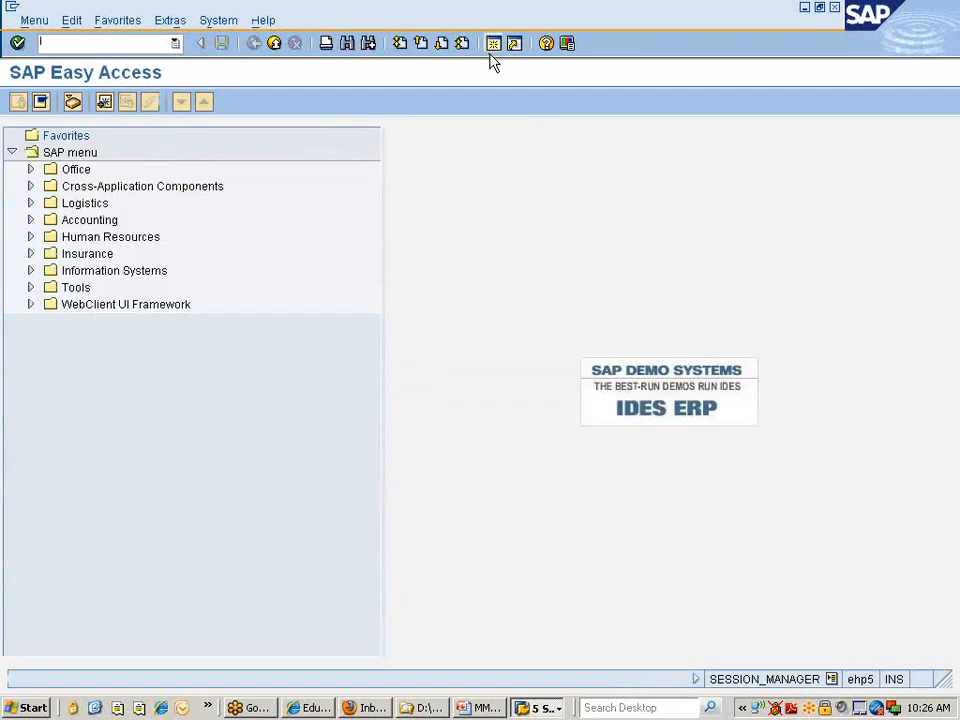
{"action": "type", "text": "obyc"}
{"action": "key", "text": "Return"}
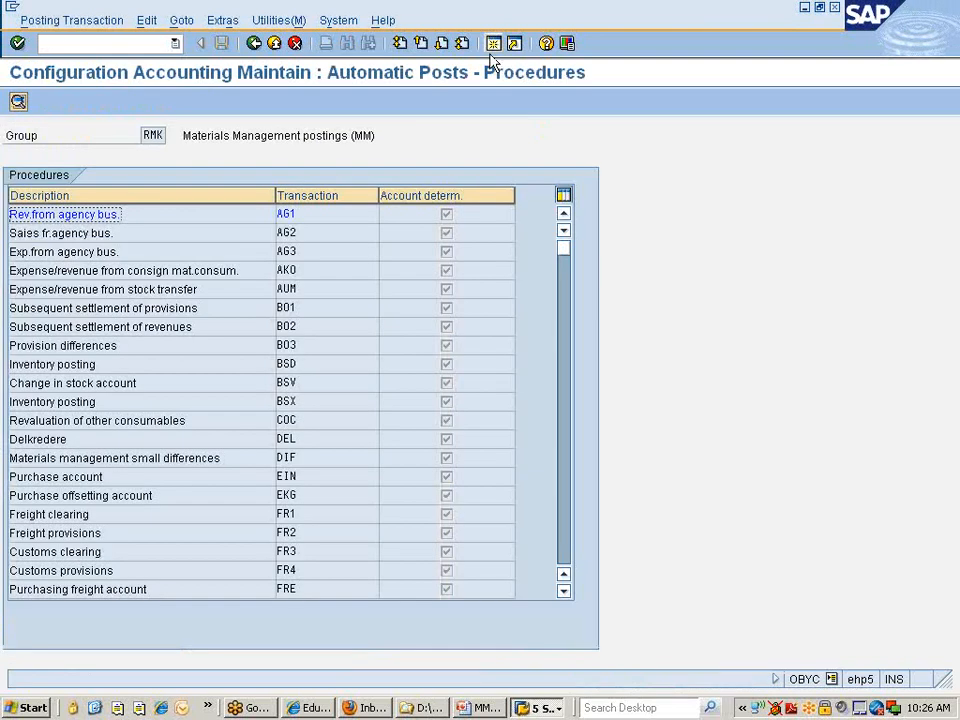
{"action": "left_click", "coordinate": [361, 567]}
{"action": "scroll", "coordinate": [361, 567], "scroll_direction": "down", "scroll_amount": 1}
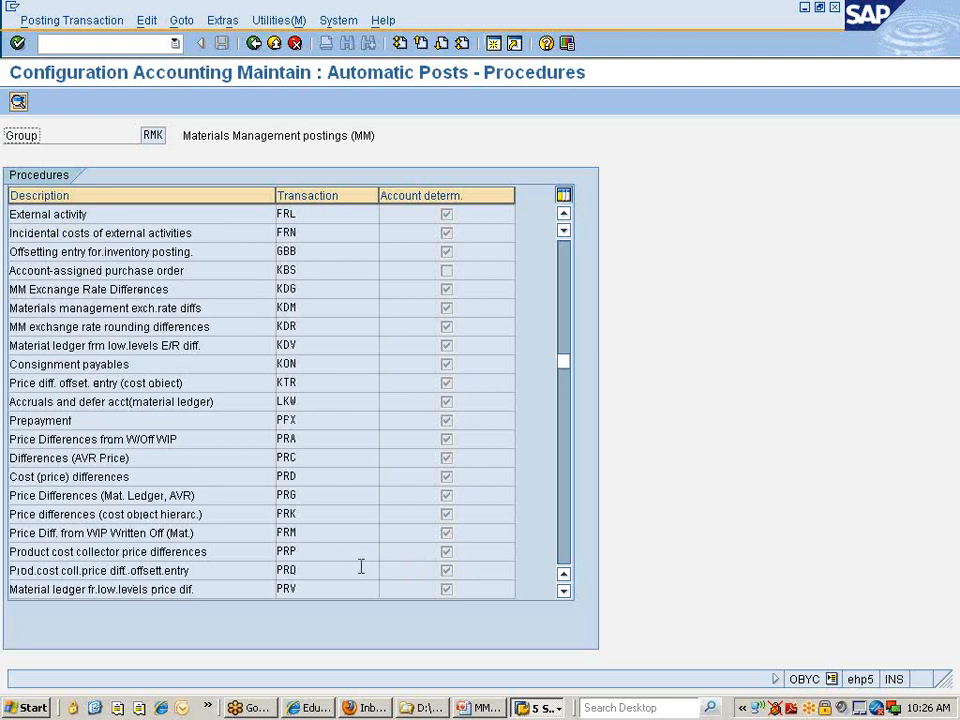
{"action": "scroll", "coordinate": [361, 567], "scroll_direction": "down", "scroll_amount": 1}
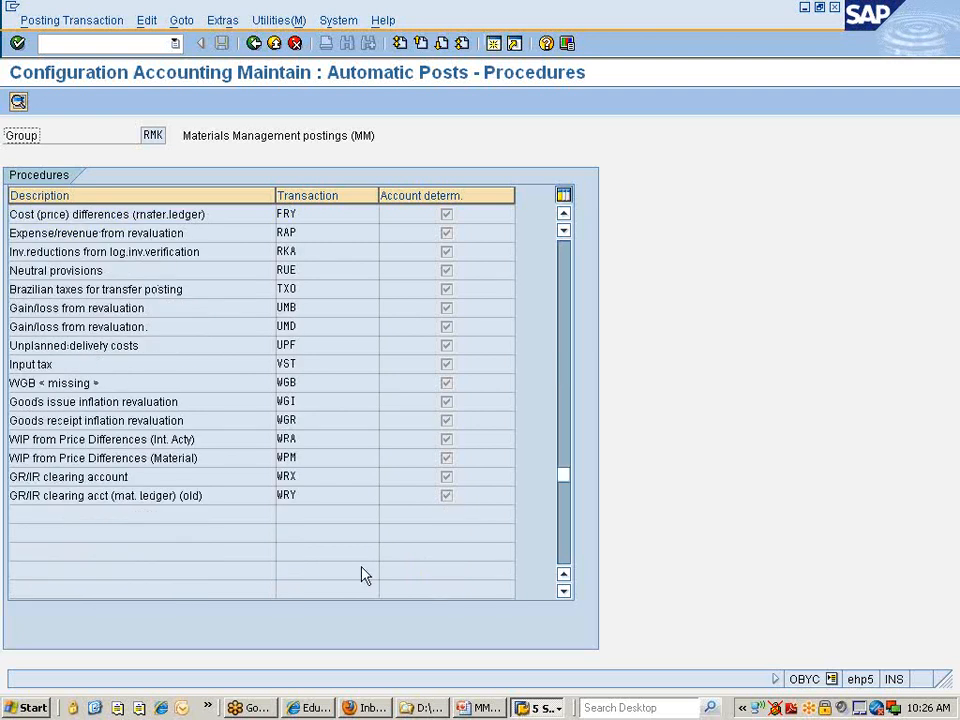
{"action": "scroll", "coordinate": [361, 567], "scroll_direction": "up", "scroll_amount": 1}
{"action": "scroll", "coordinate": [361, 567], "scroll_direction": "up", "scroll_amount": 1}
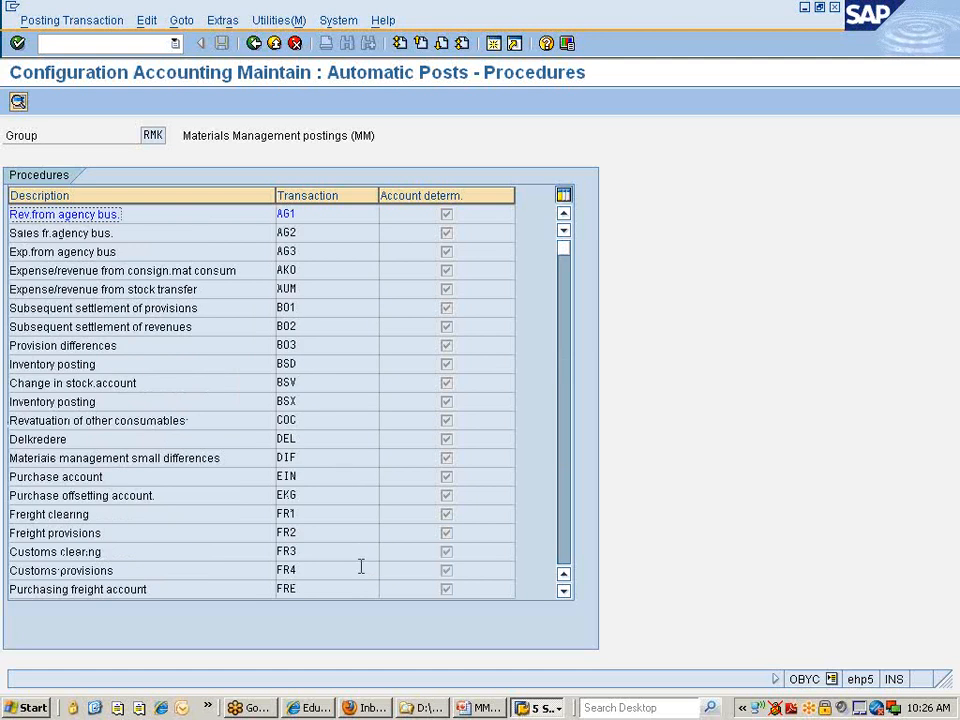
{"action": "left_click", "coordinate": [255, 43]}
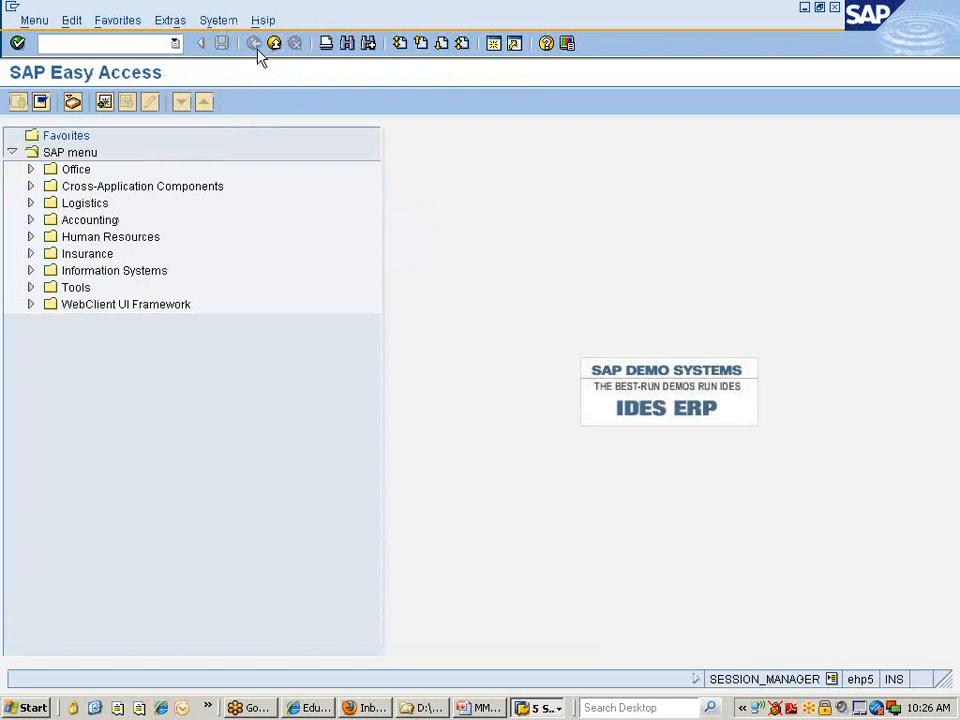
Switch to the Tolerance Limits session and return from it to the IMG structure
{"action": "left_click", "coordinate": [522, 707]}
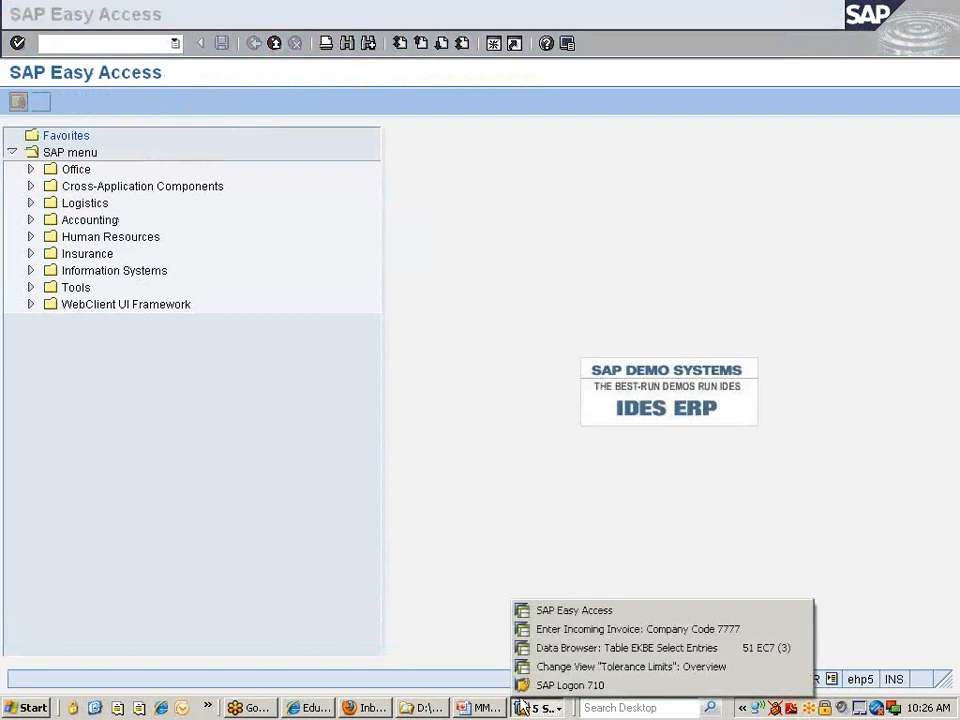
{"action": "left_click", "coordinate": [525, 666]}
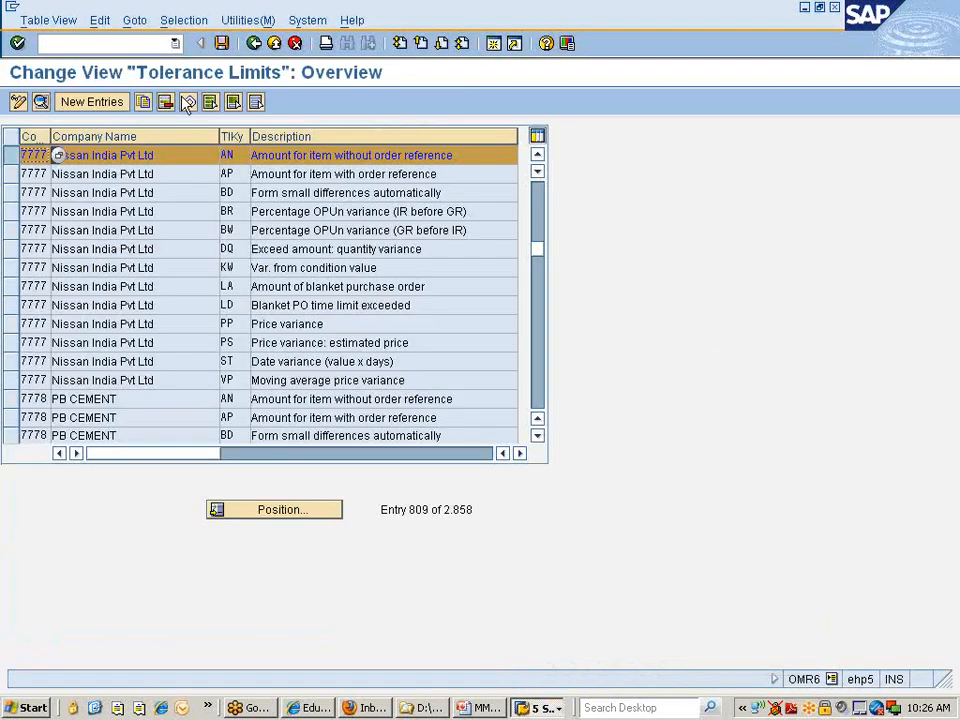
{"action": "left_click", "coordinate": [255, 43]}
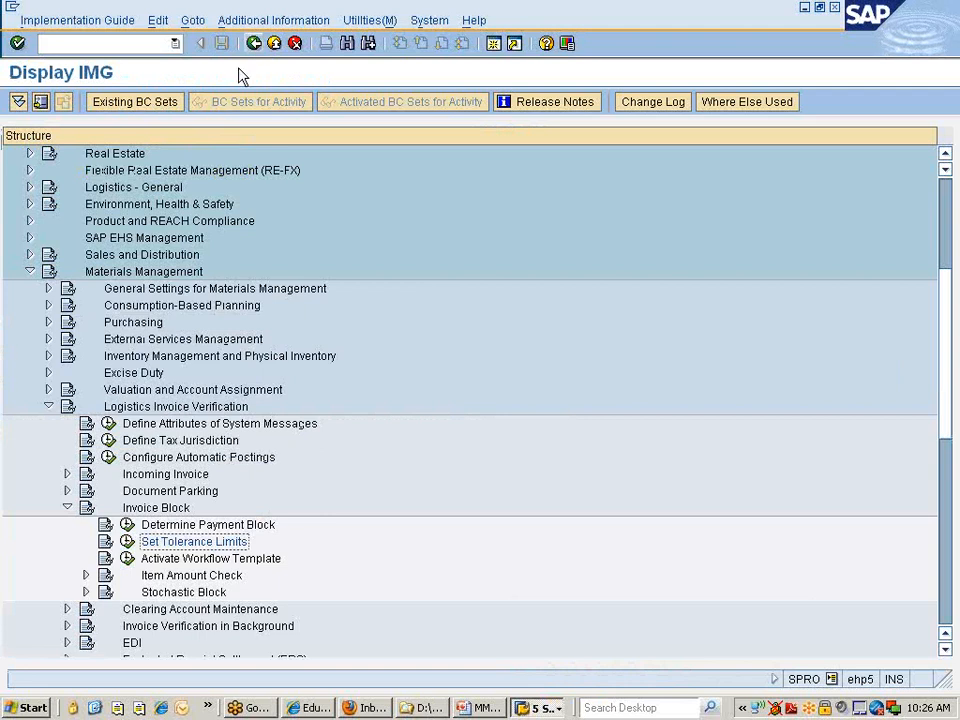
Open the Define Tax Codes for Sales and Purchases activity for tax calculation under Financial Accounting Global Settings
{"action": "scroll", "coordinate": [95, 330], "scroll_direction": "up", "scroll_amount": 1}
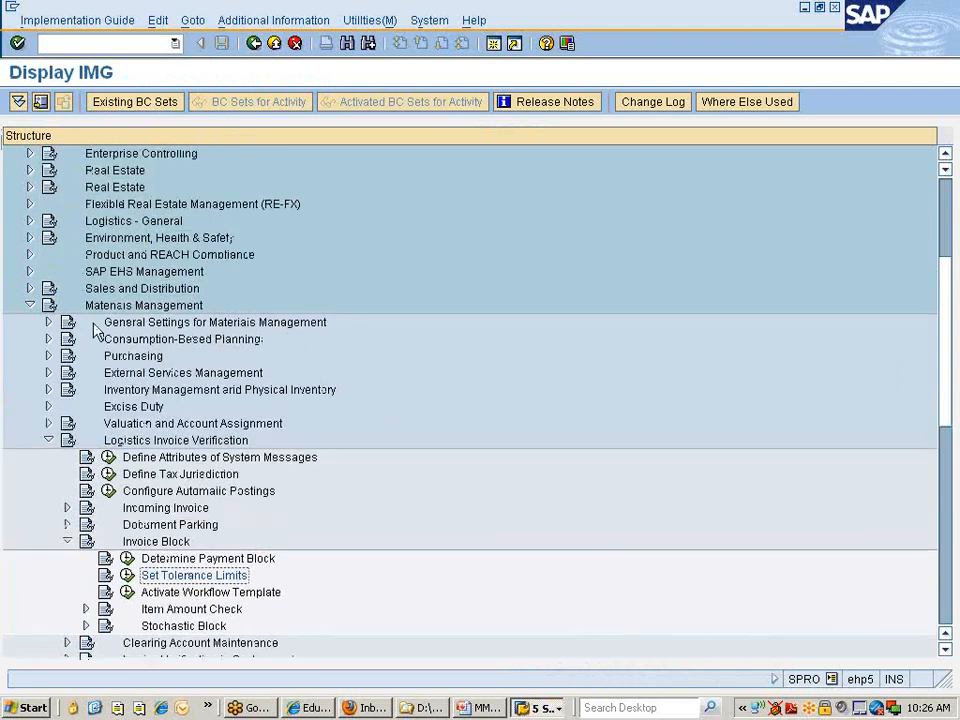
{"action": "scroll", "coordinate": [95, 330], "scroll_direction": "up", "scroll_amount": 5}
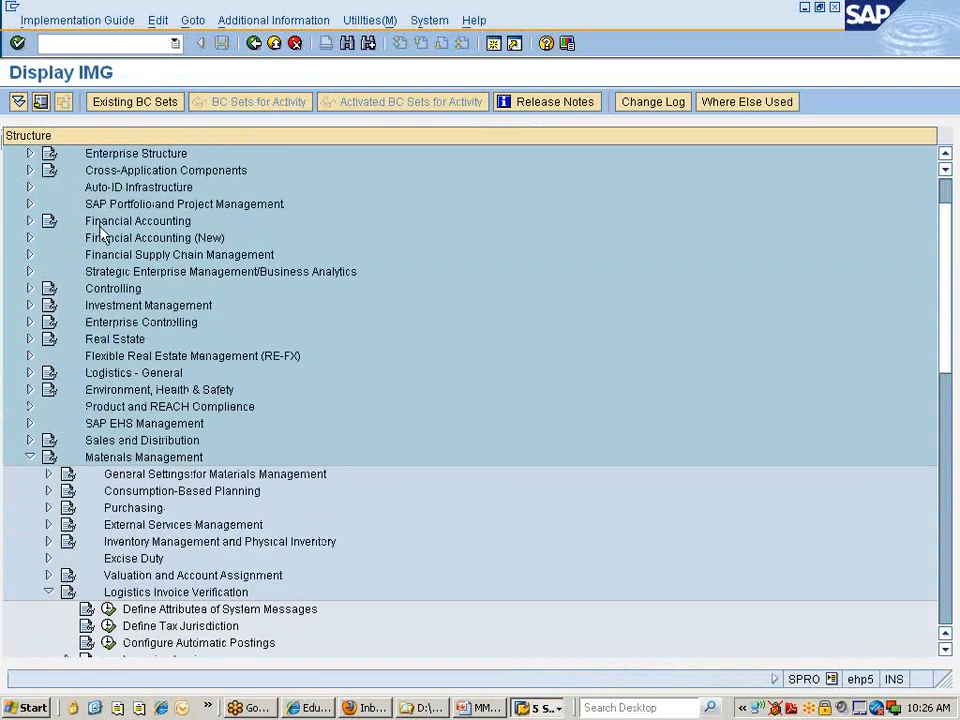
{"action": "left_click", "coordinate": [29, 222]}
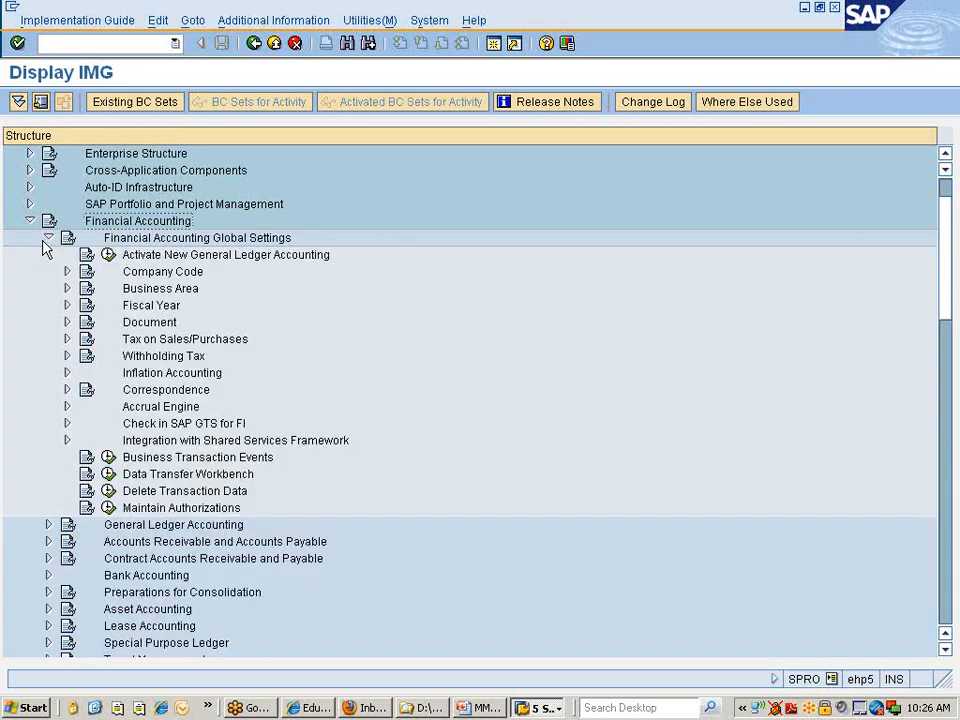
{"action": "left_click", "coordinate": [150, 339]}
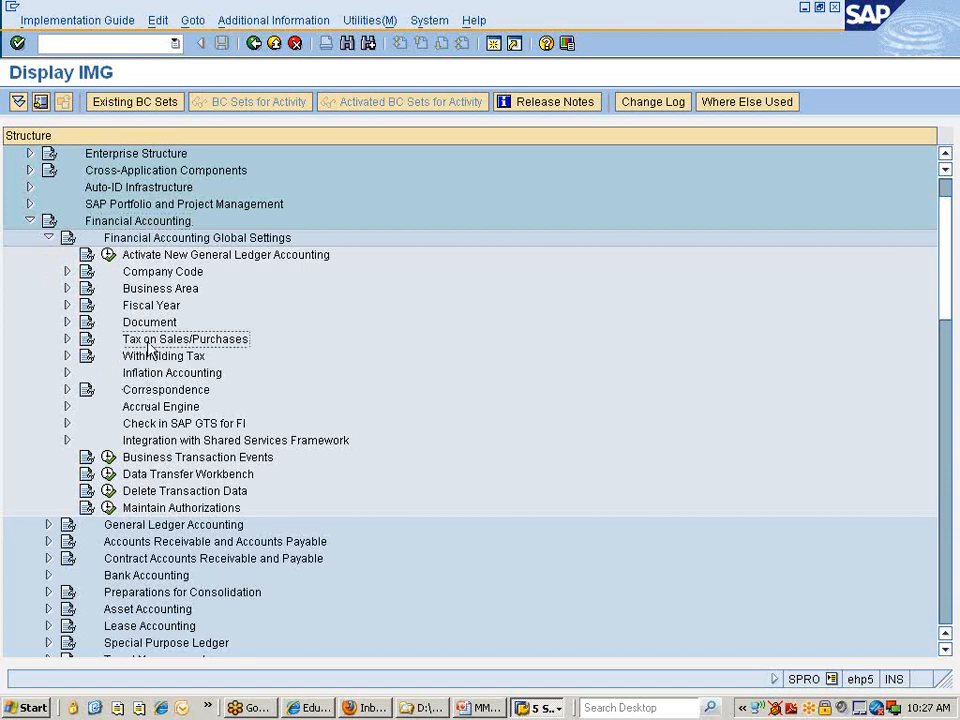
{"action": "left_click", "coordinate": [67, 339]}
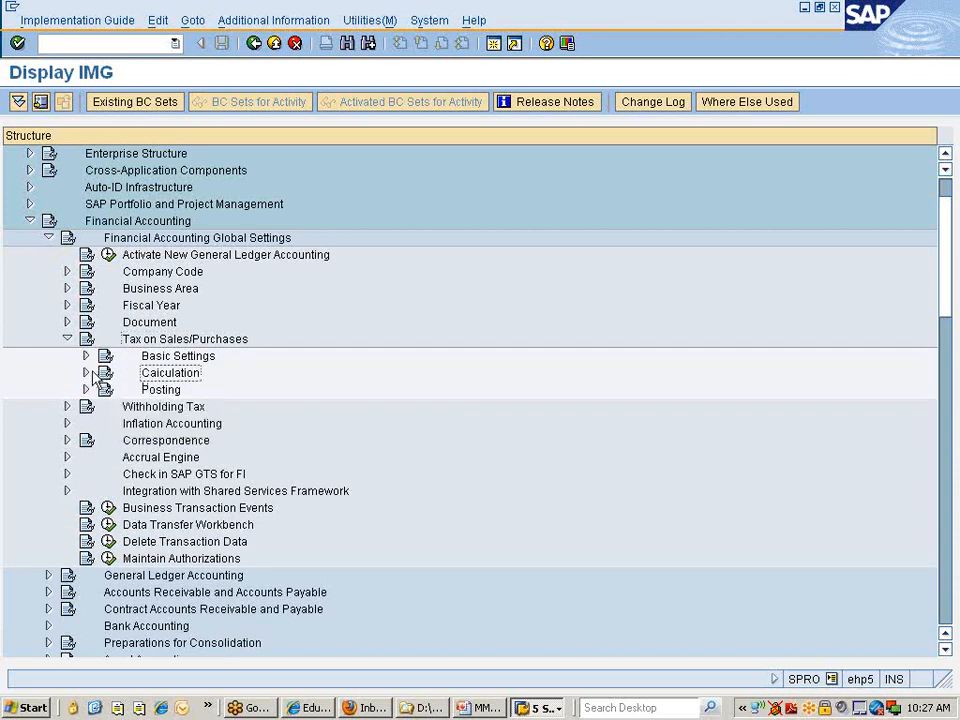
{"action": "left_click", "coordinate": [87, 373]}
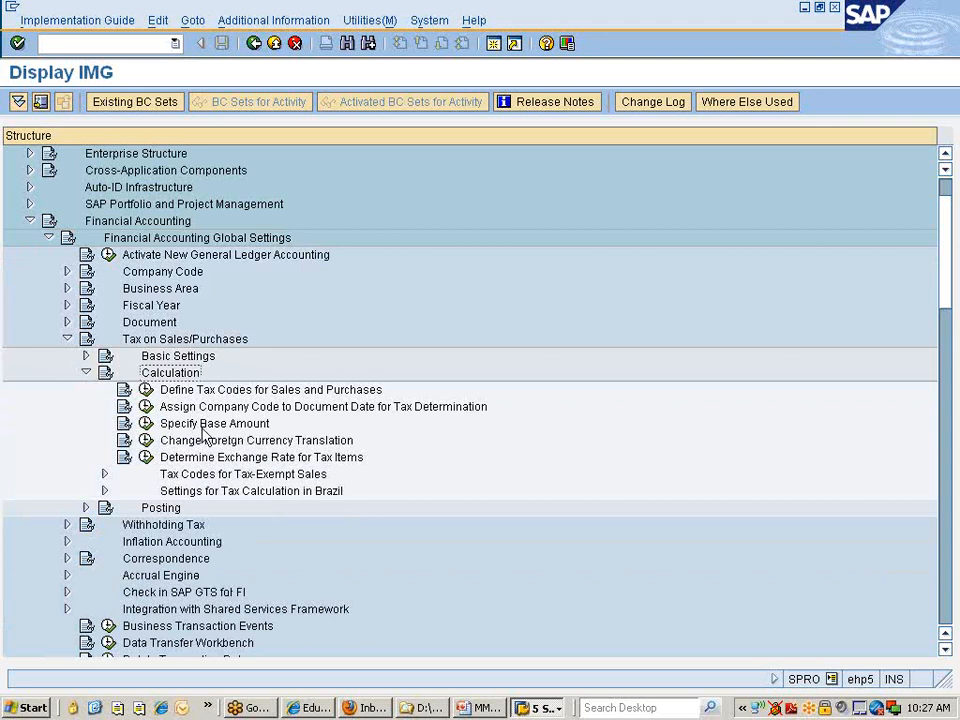
{"action": "left_click", "coordinate": [146, 390]}
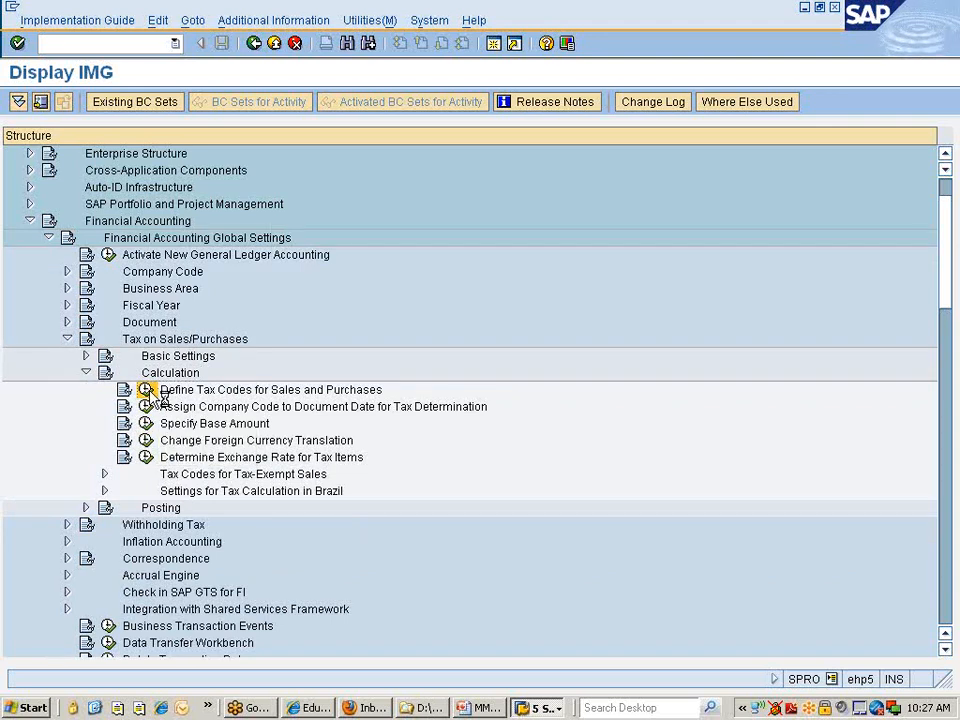
Choose country IN and display the tax rates of tax code E0
{"action": "type", "text": "in"}
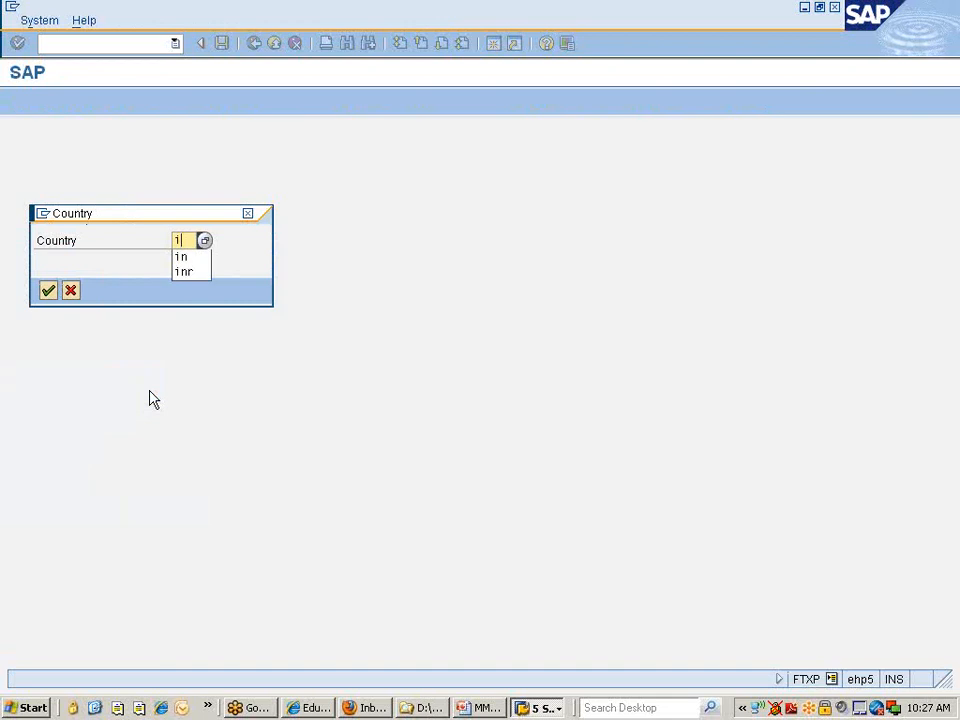
{"action": "key", "text": "Return"}
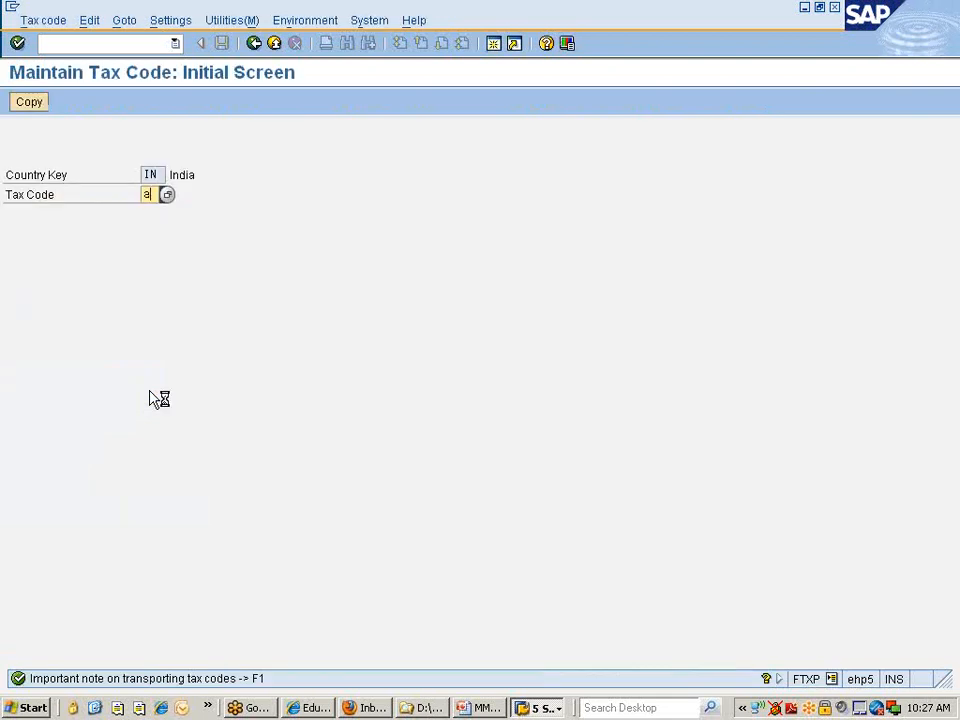
{"action": "type", "text": "e0"}
{"action": "key", "text": "Return"}
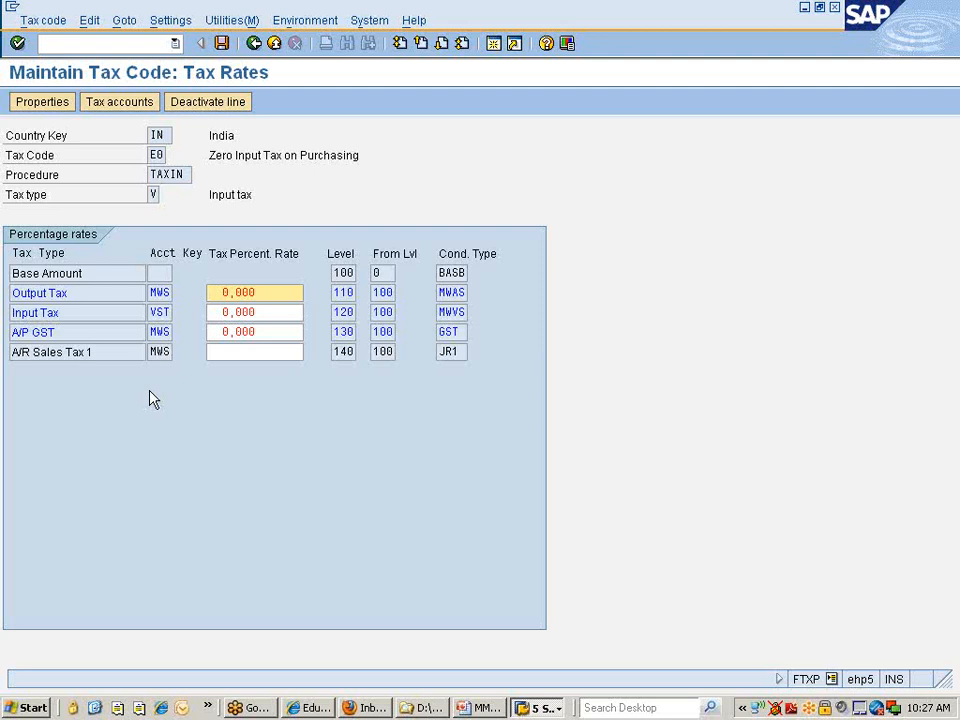
Try to deactivate the A/R Sales Tax 1 line, deactivate the Output Tax and A/P GST lines, and try to save the tax code
{"action": "left_click", "coordinate": [60, 352]}
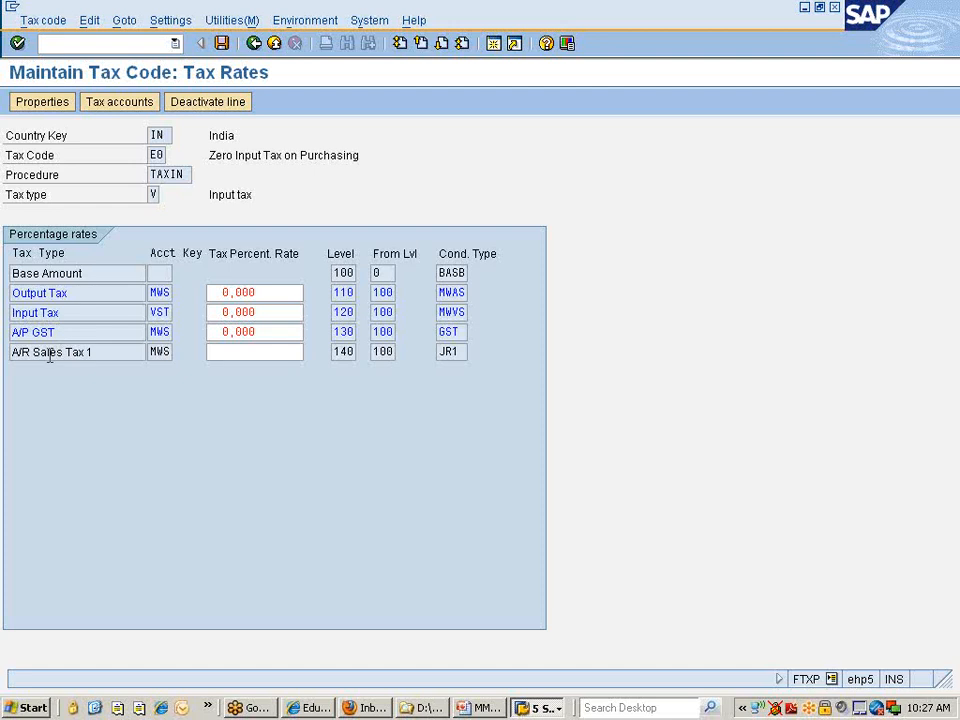
{"action": "left_click", "coordinate": [226, 104]}
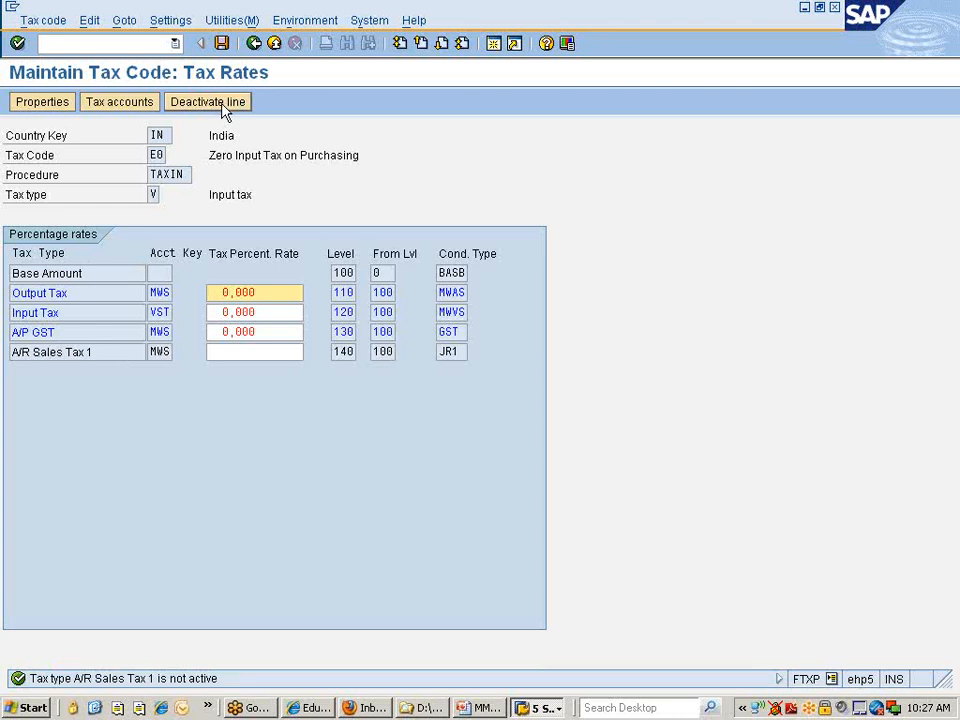
{"action": "left_click", "coordinate": [55, 292]}
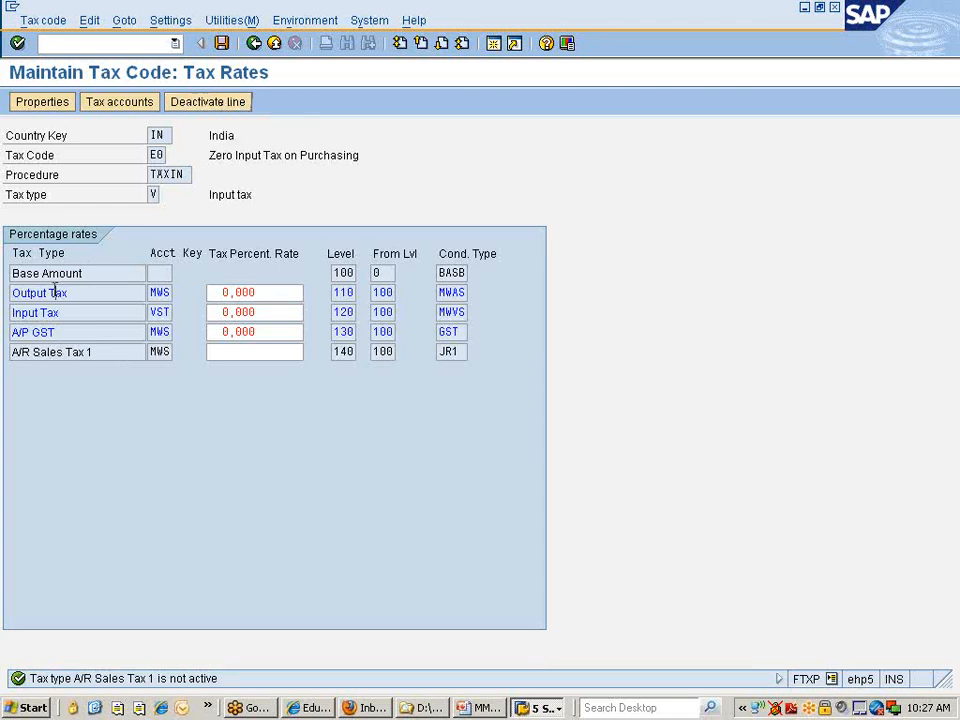
{"action": "left_click", "coordinate": [206, 102]}
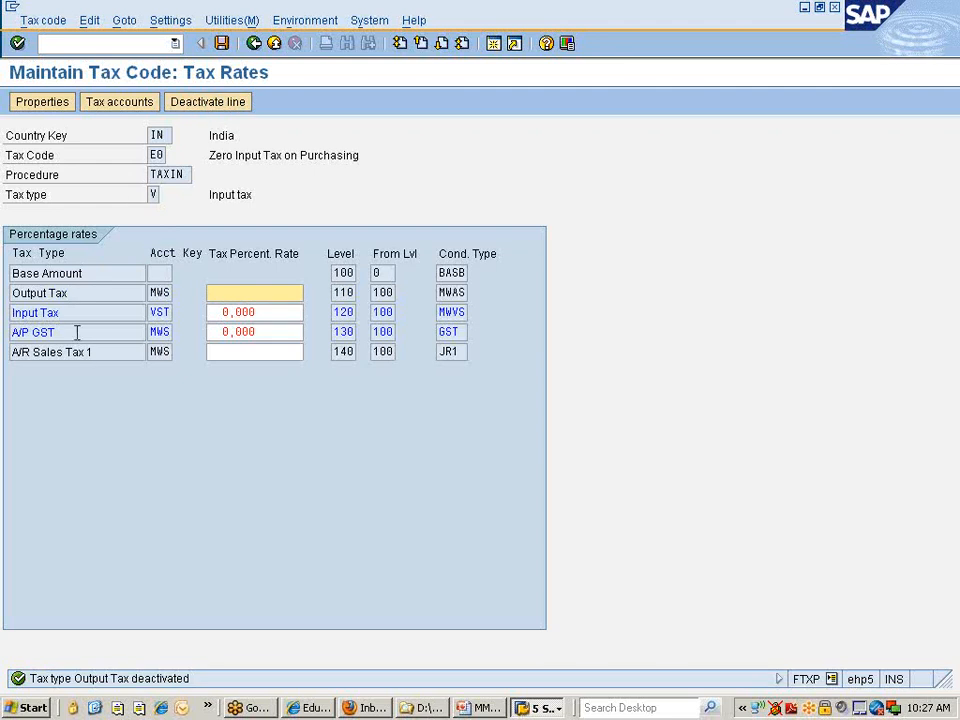
{"action": "left_click", "coordinate": [76, 332]}
{"action": "left_click", "coordinate": [203, 106]}
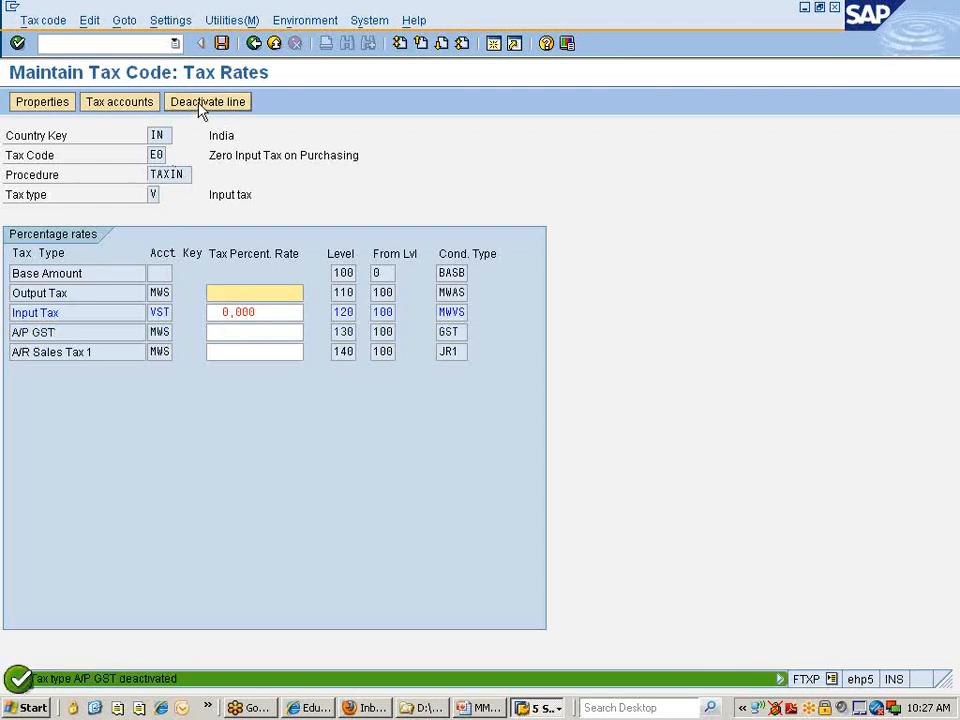
{"action": "left_click", "coordinate": [222, 43]}
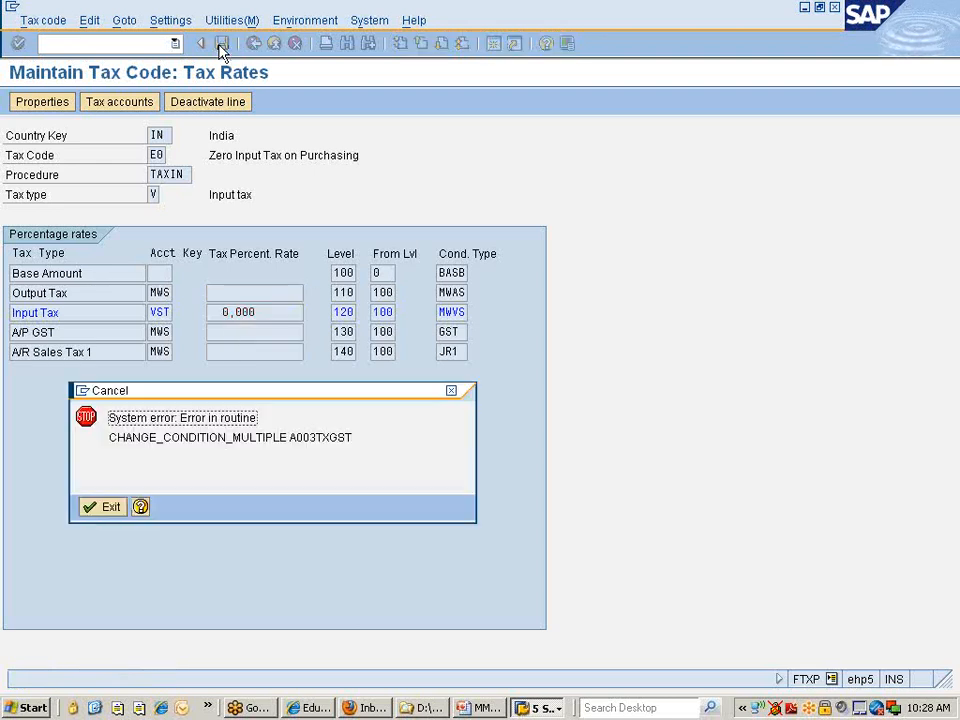
Exit the tax code error, switch to the company code 7777 incoming invoice session and restart transaction MIRO
{"action": "left_click", "coordinate": [100, 508]}
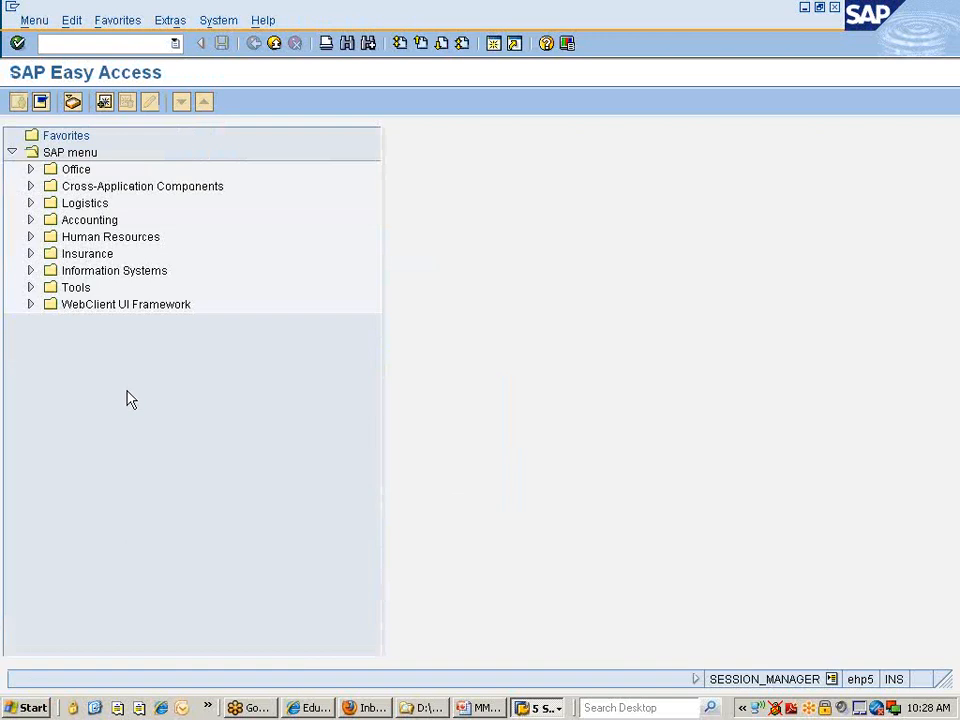
{"action": "left_click", "coordinate": [538, 707]}
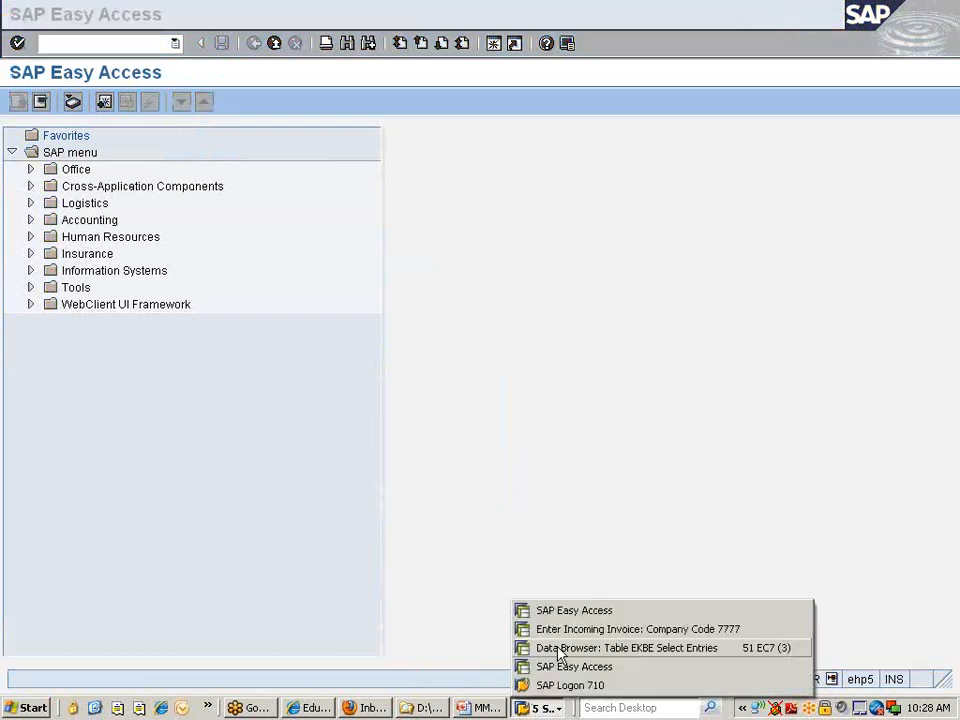
{"action": "left_click", "coordinate": [561, 629]}
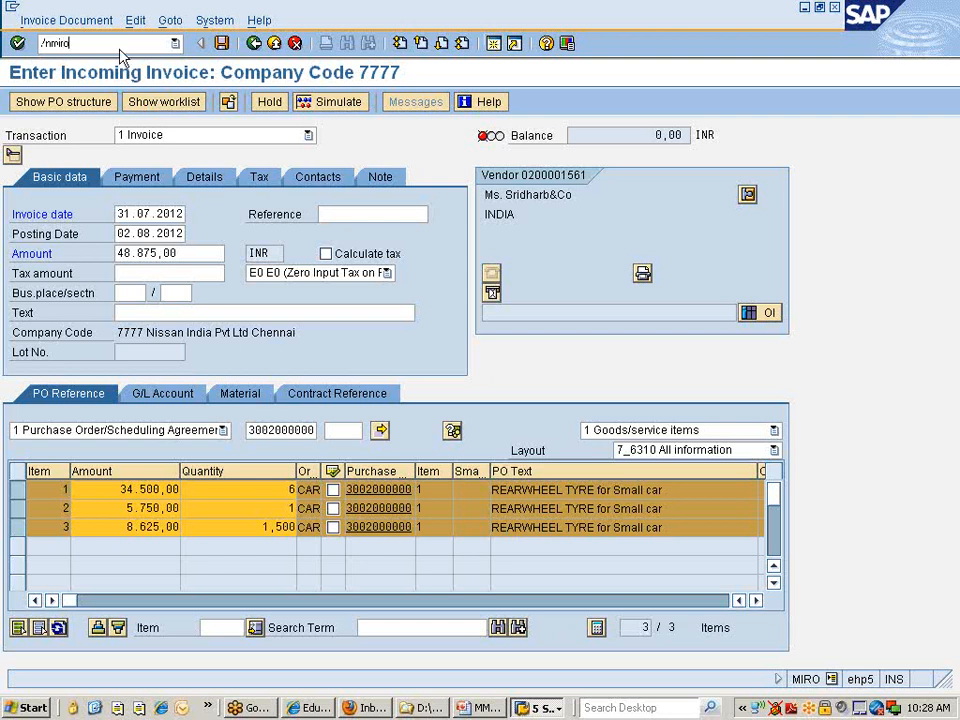
{"action": "key", "text": "Return"}
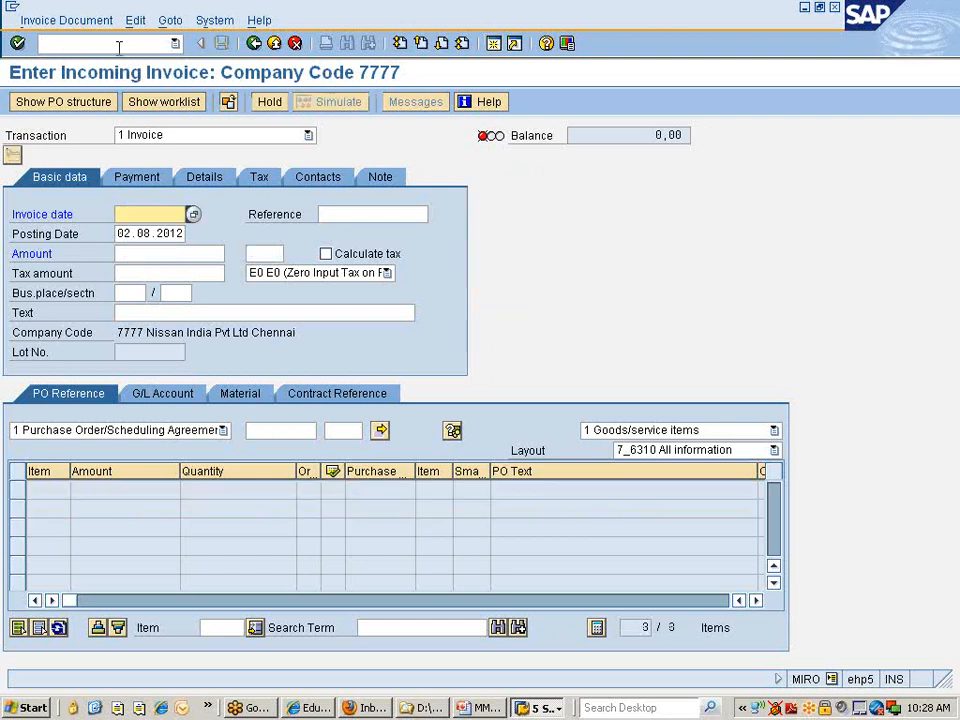
Set the invoice date to 31.07.2012 and load the items of the purchase order used for the previous invoice entry
{"action": "key", "text": "Down"}
{"action": "key", "text": "Return"}
{"action": "left_click", "coordinate": [268, 429]}
{"action": "key", "text": "Down"}
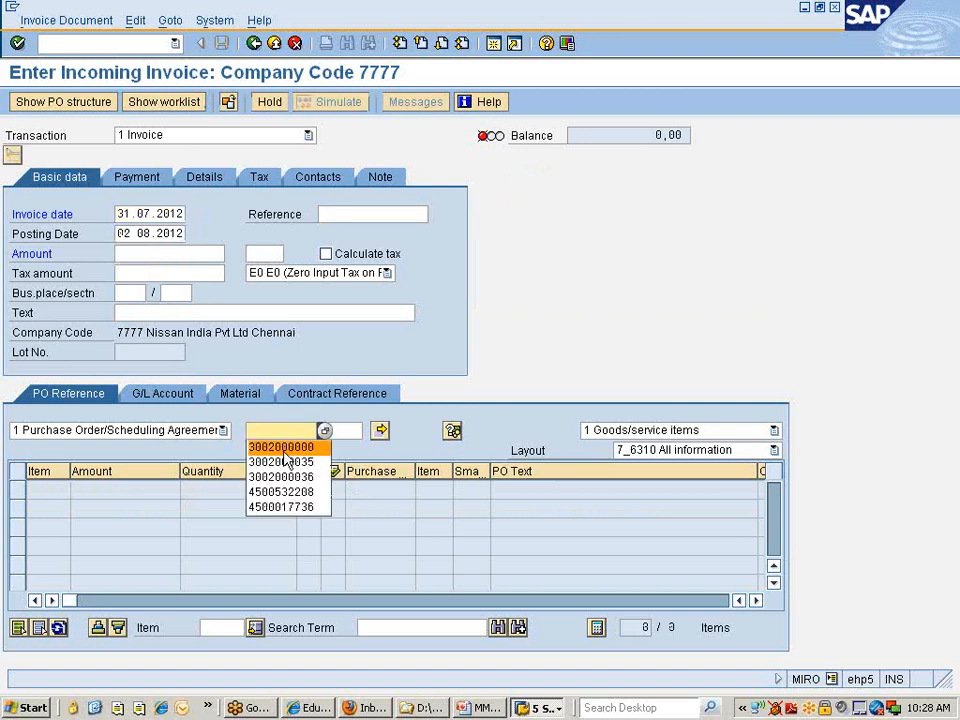
{"action": "key", "text": "Return"}
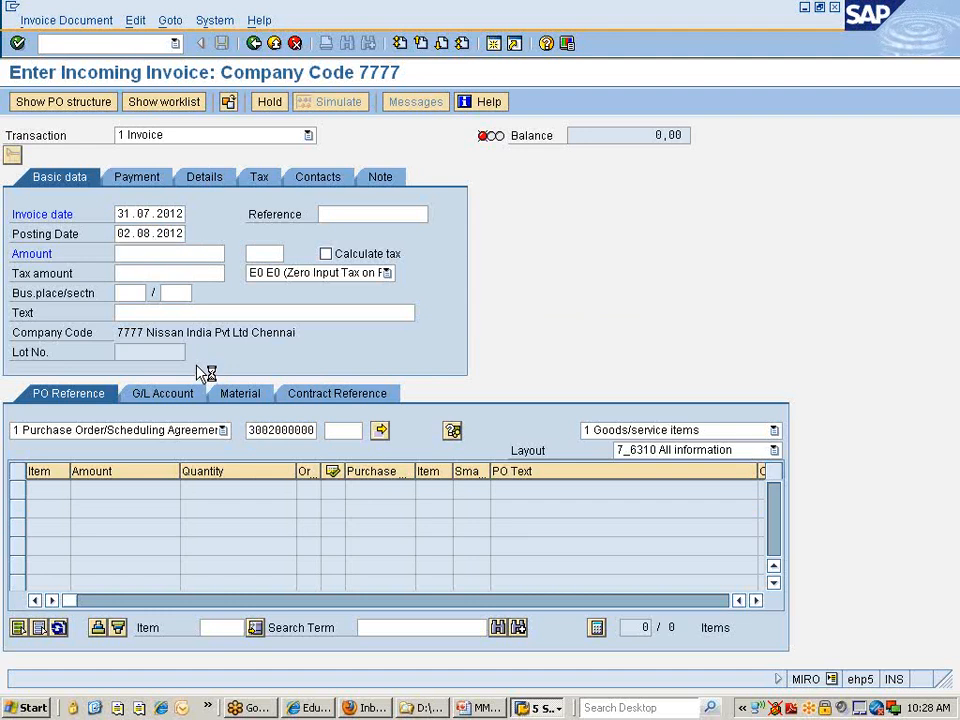
Set the invoice amount to 48.875,00 in the basic data
{"action": "left_click", "coordinate": [155, 255]}
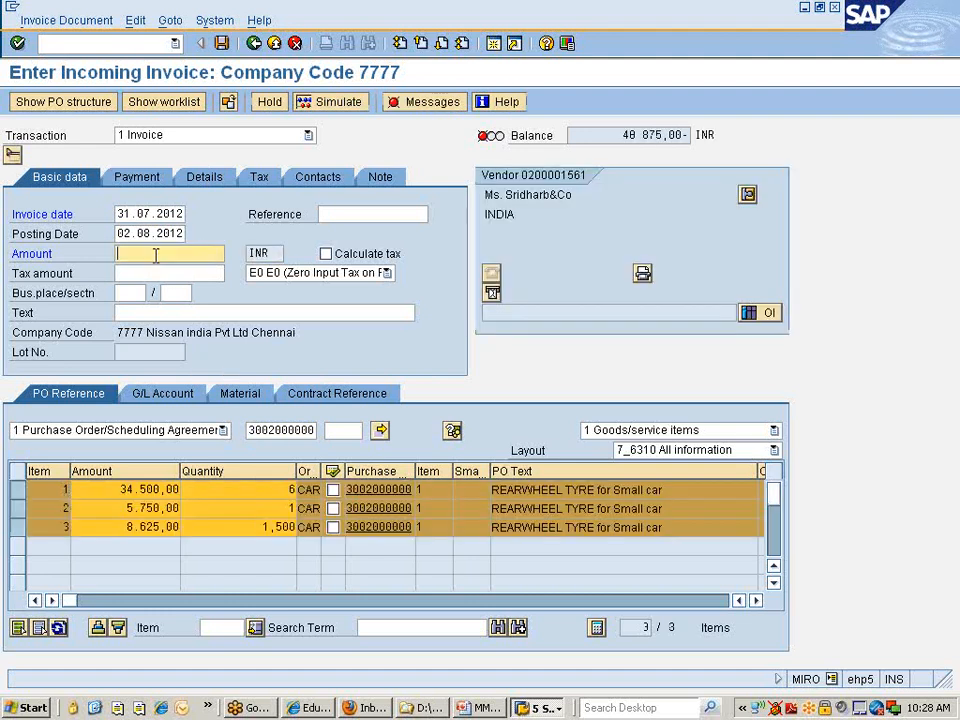
{"action": "left_click", "coordinate": [152, 268]}
{"action": "key", "text": "Return"}
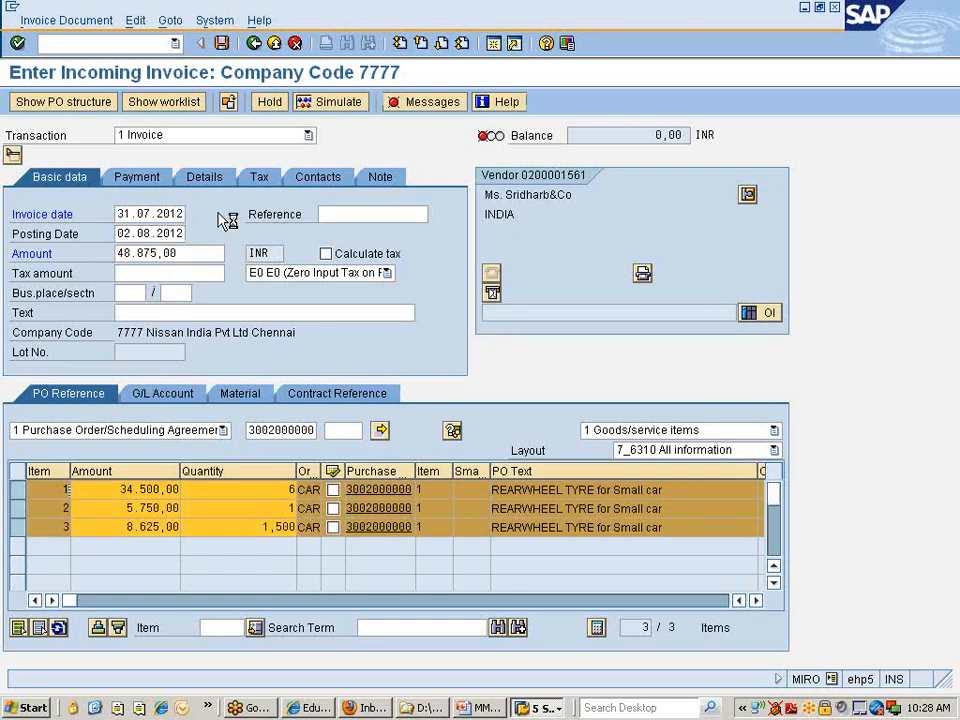
Review the invoice's verification log and the long text of its error message, closing both when done
{"action": "left_click", "coordinate": [420, 106]}
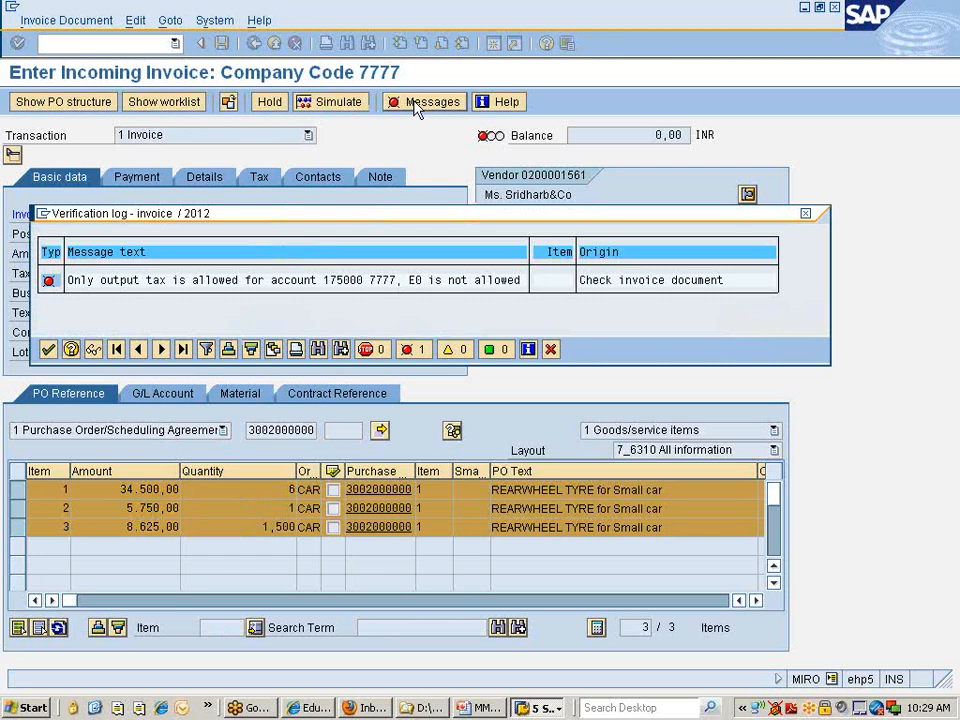
{"action": "double_click", "coordinate": [390, 289]}
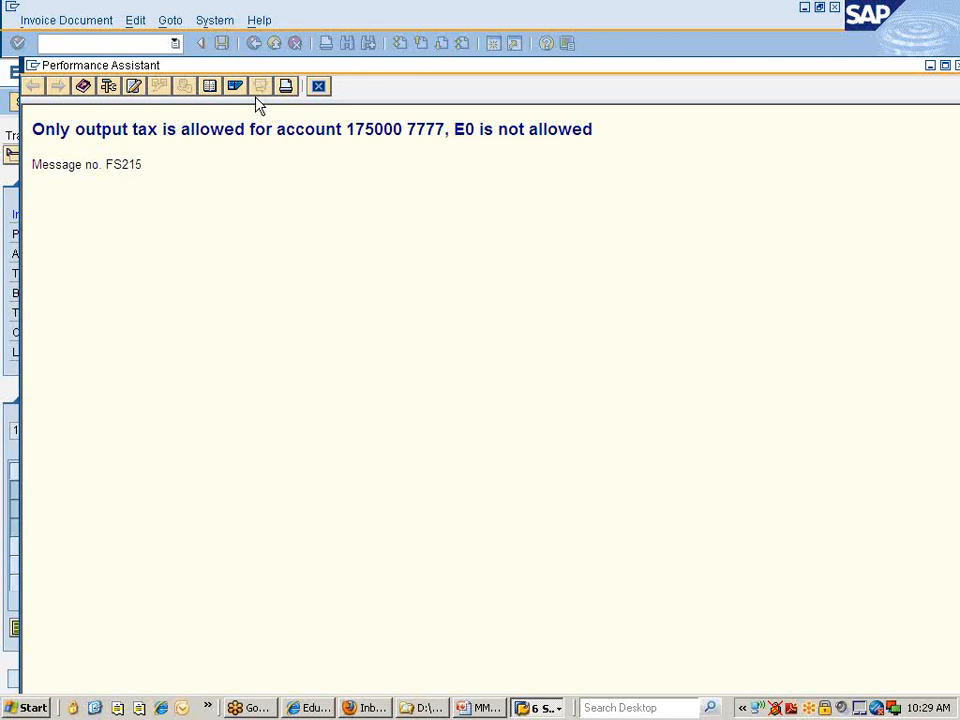
{"action": "left_click", "coordinate": [318, 86]}
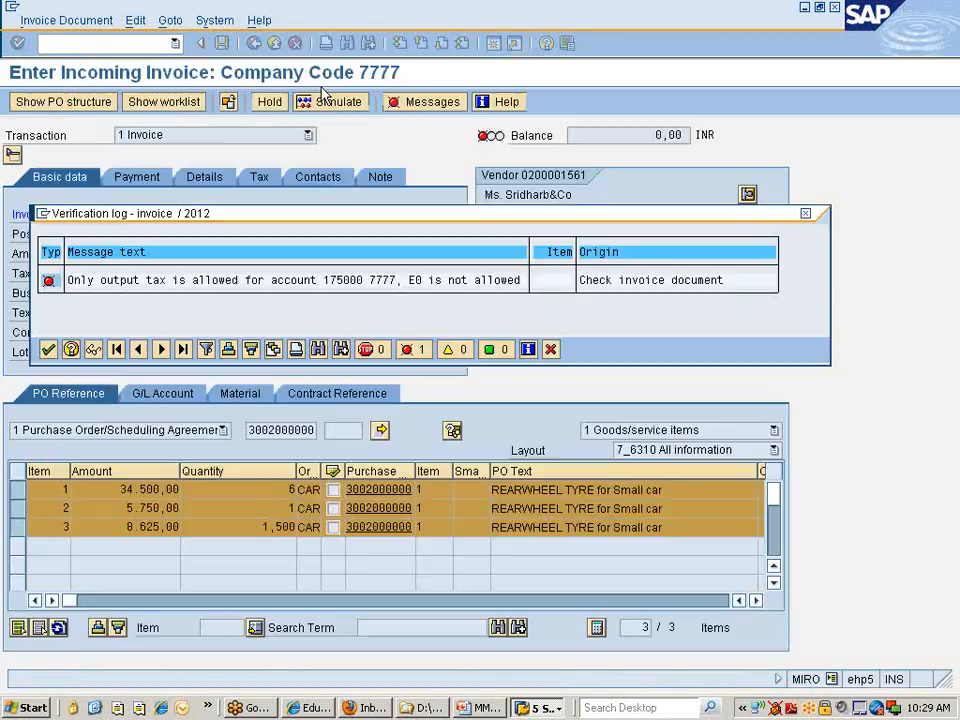
{"action": "left_click", "coordinate": [47, 349]}
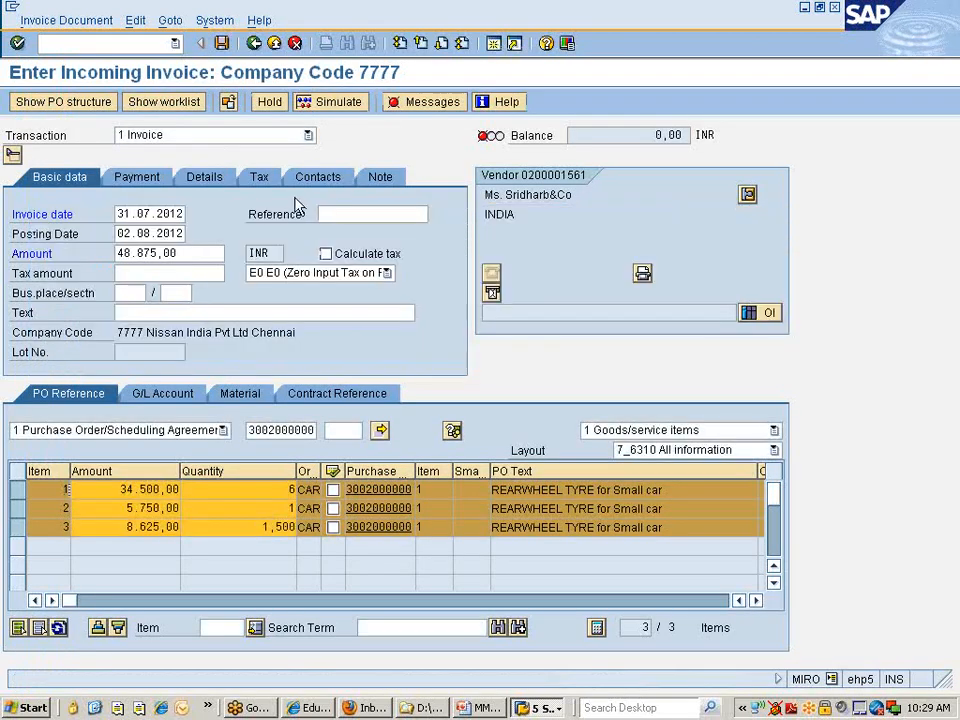
Switch to the SAP Easy Access session and open the SAP Reference IMG through transaction SPRO
{"action": "left_click", "coordinate": [538, 707]}
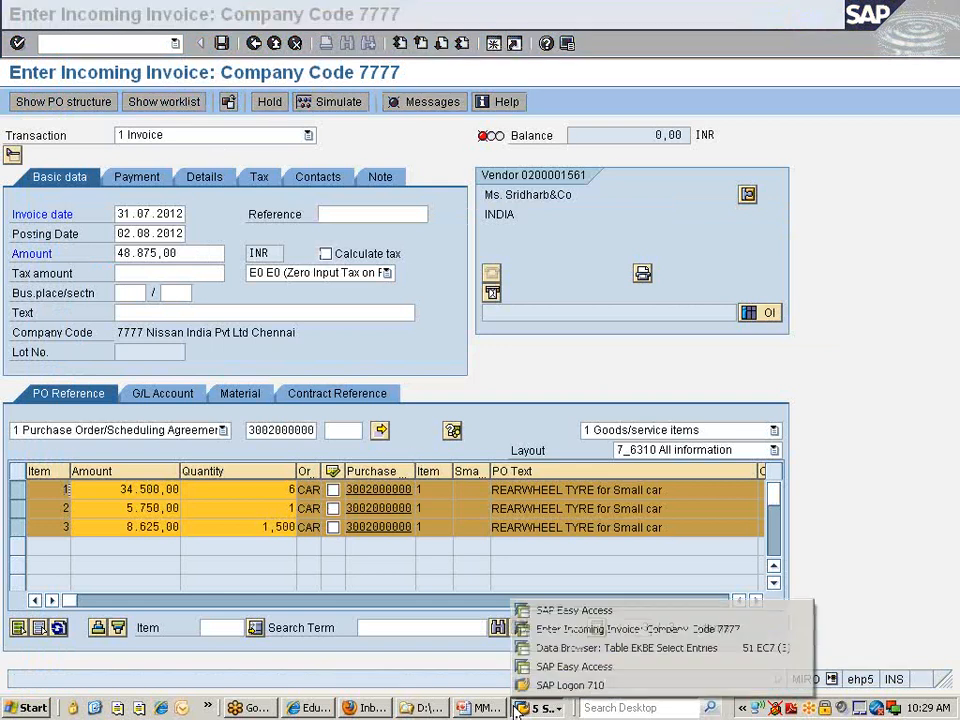
{"action": "left_click", "coordinate": [566, 667]}
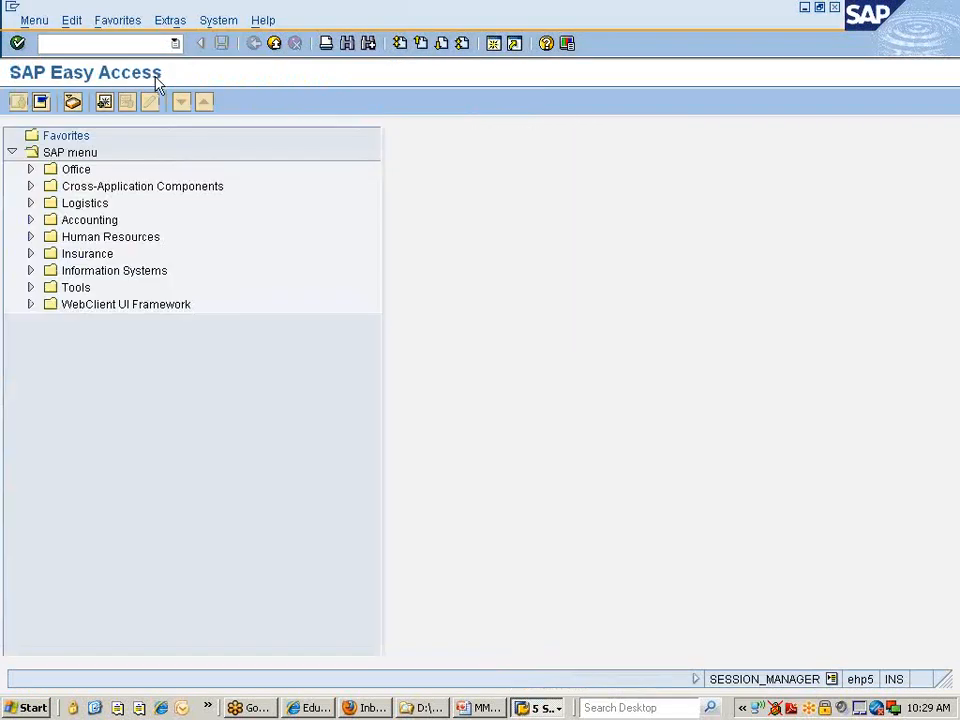
{"action": "type", "text": "spro"}
{"action": "key", "text": "Return"}
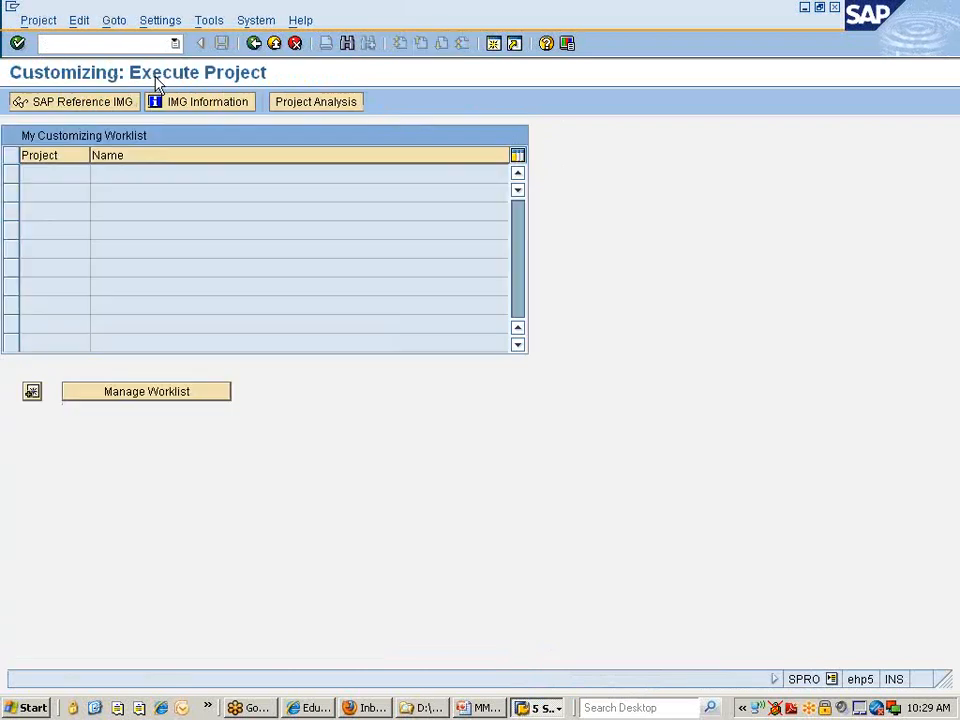
{"action": "key", "text": "F5"}
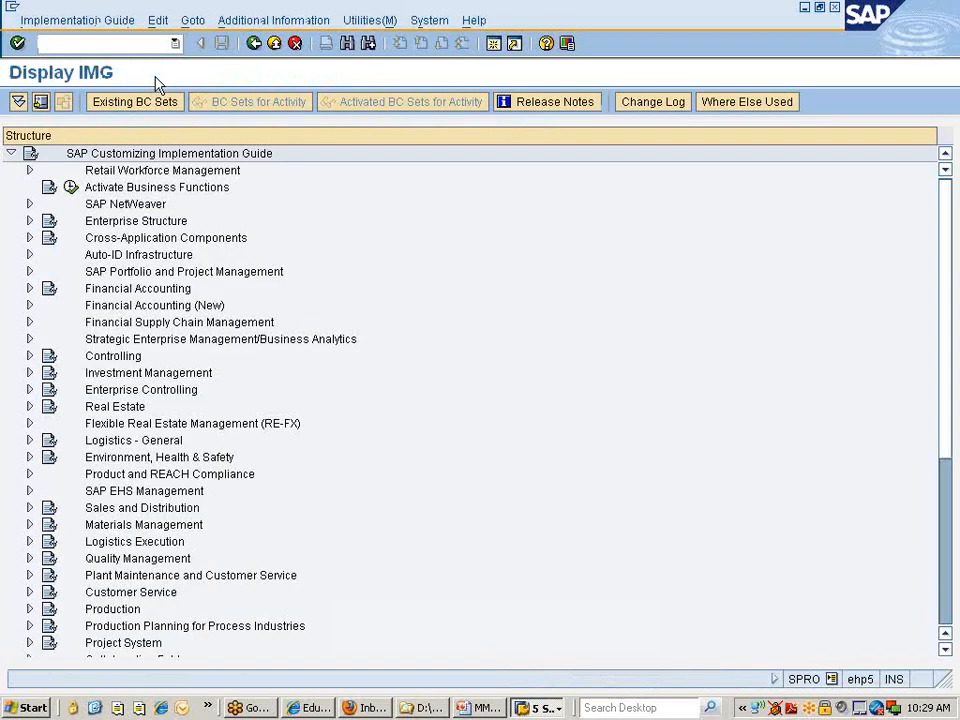
Expand Financial Accounting and its Financial Accounting Global Settings node in the IMG structure
{"action": "left_click", "coordinate": [137, 290]}
{"action": "key", "text": "Right"}
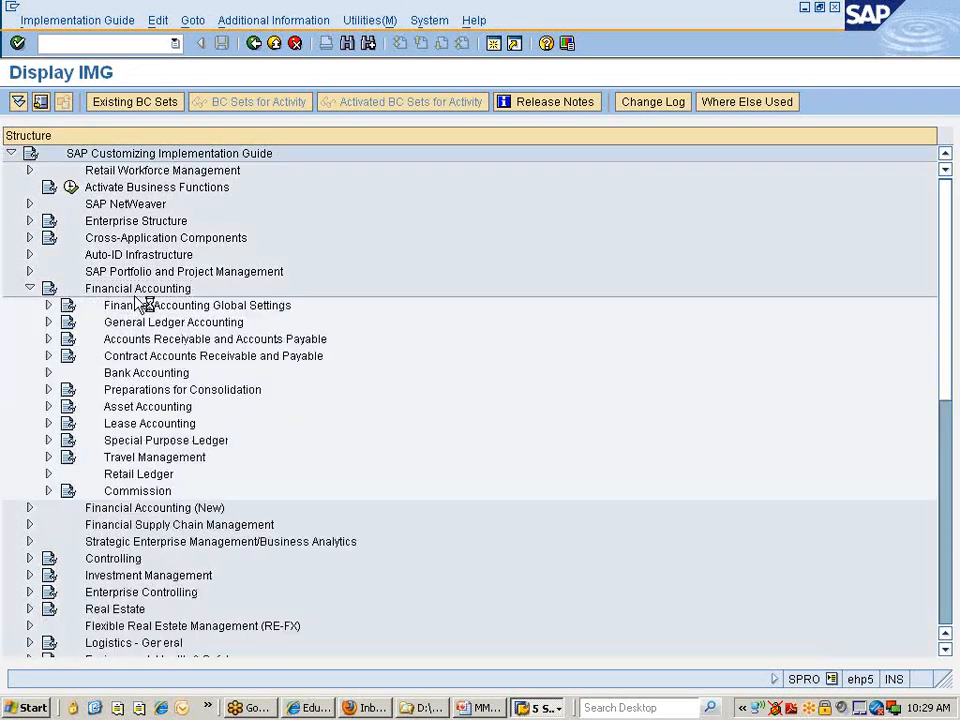
{"action": "key", "text": "Down"}
{"action": "key", "text": "Down"}
{"action": "key", "text": "Down"}
{"action": "key", "text": "Down"}
{"action": "key", "text": "Down"}
{"action": "key", "text": "Down"}
{"action": "key", "text": "Down"}
{"action": "key", "text": "Down"}
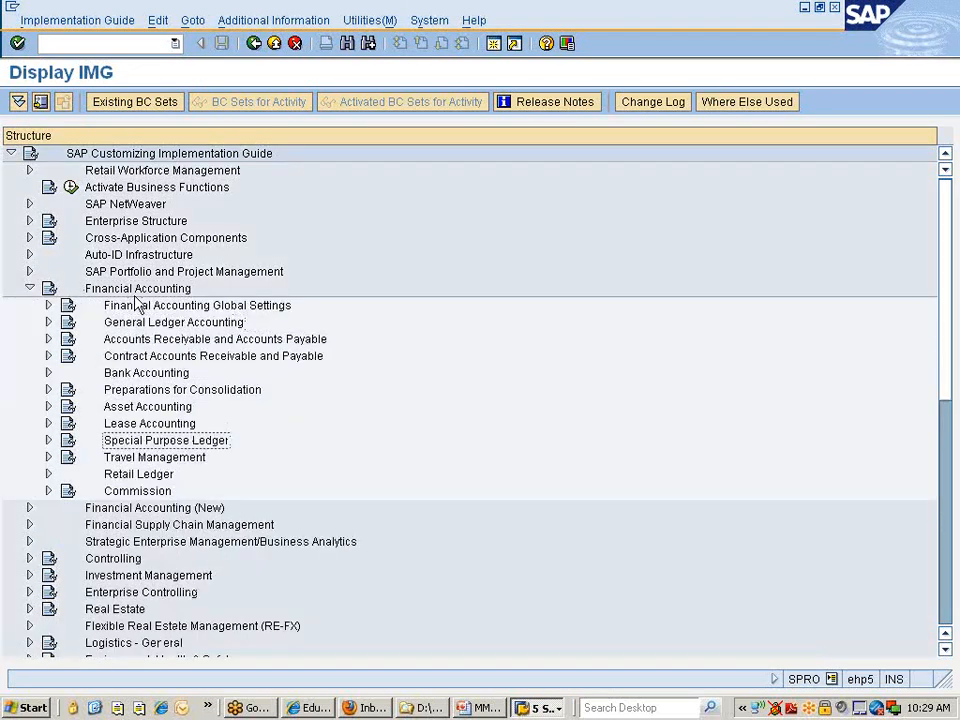
{"action": "key", "text": "Up"}
{"action": "key", "text": "Up"}
{"action": "key", "text": "Up"}
{"action": "key", "text": "Up"}
{"action": "key", "text": "Up"}
{"action": "key", "text": "Up"}
{"action": "key", "text": "Up"}
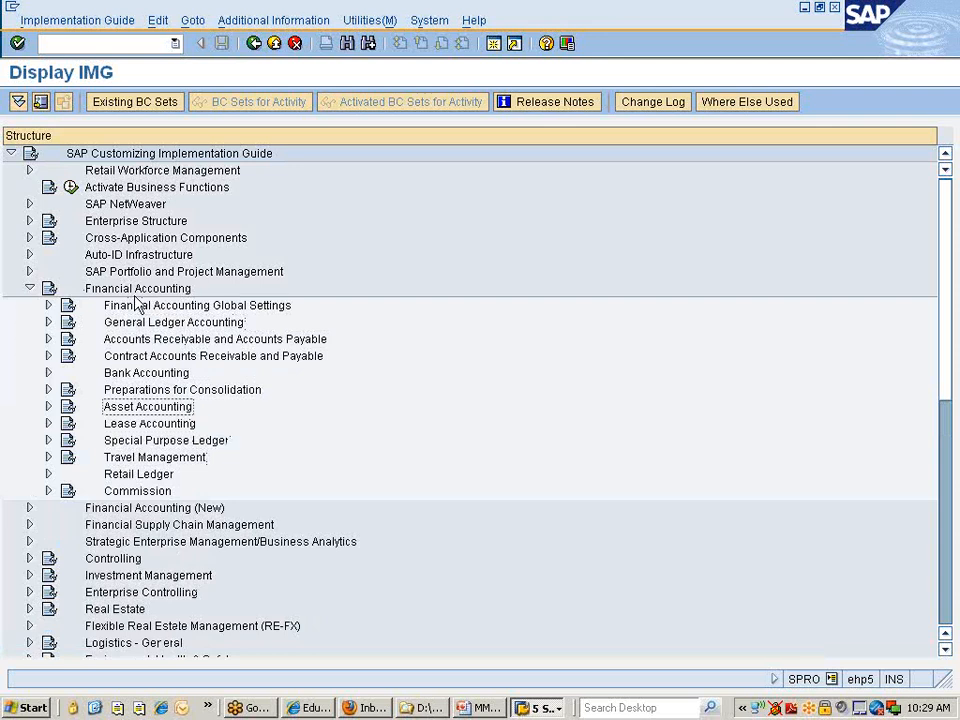
{"action": "key", "text": "Down"}
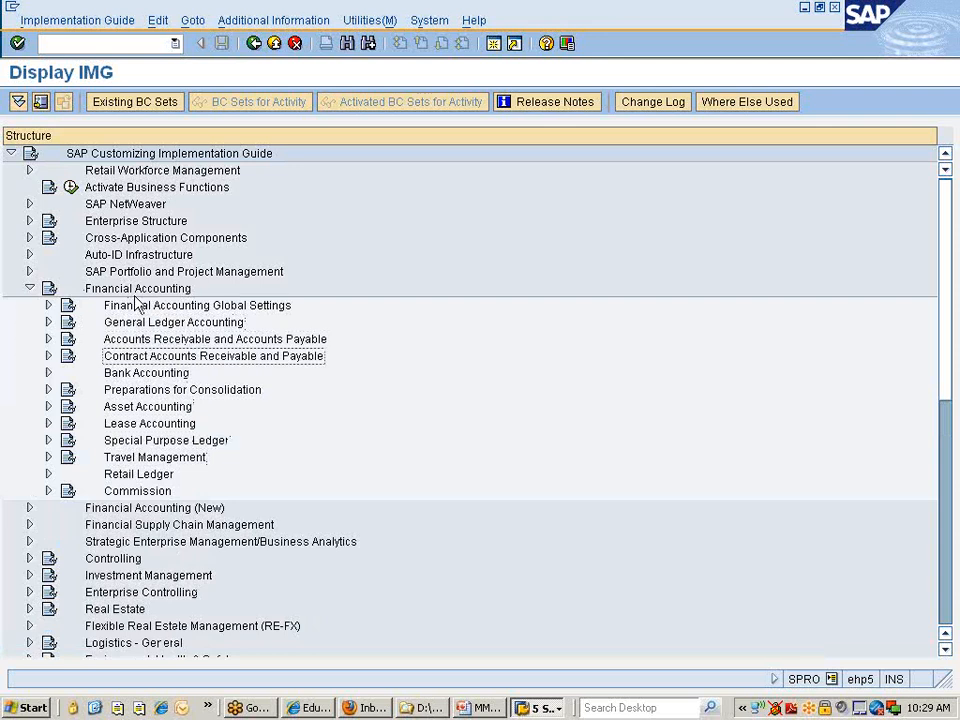
{"action": "key", "text": "Up"}
{"action": "key", "text": "Up"}
{"action": "key", "text": "Up"}
{"action": "key", "text": "Right"}
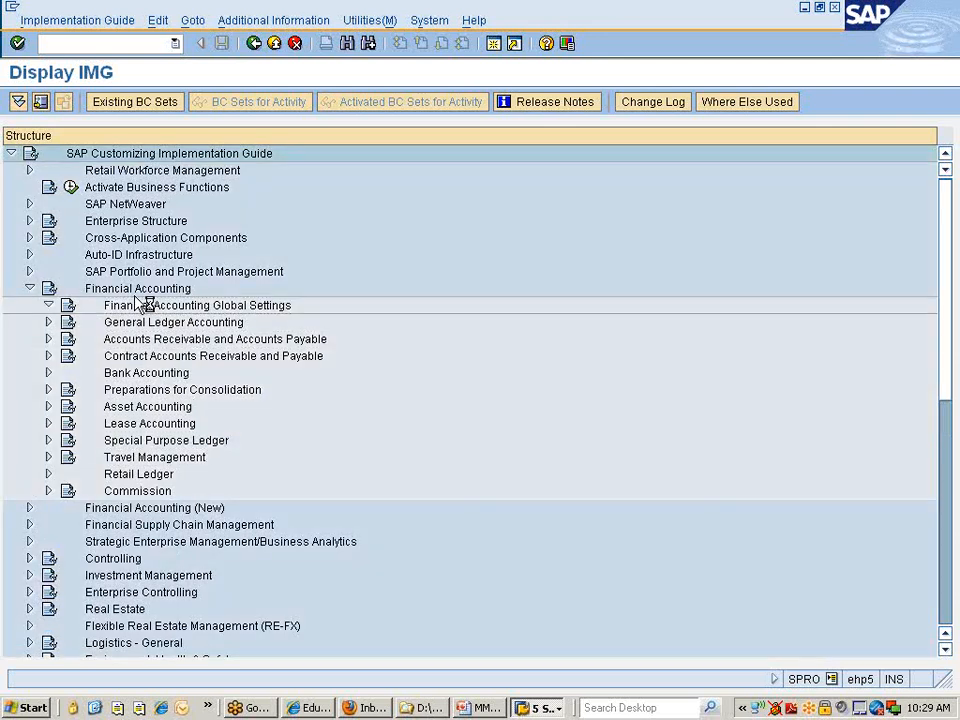
Expand the Company Code node under Financial Accounting Global Settings and look through its activities
{"action": "key", "text": "Down"}
{"action": "key", "text": "Down"}
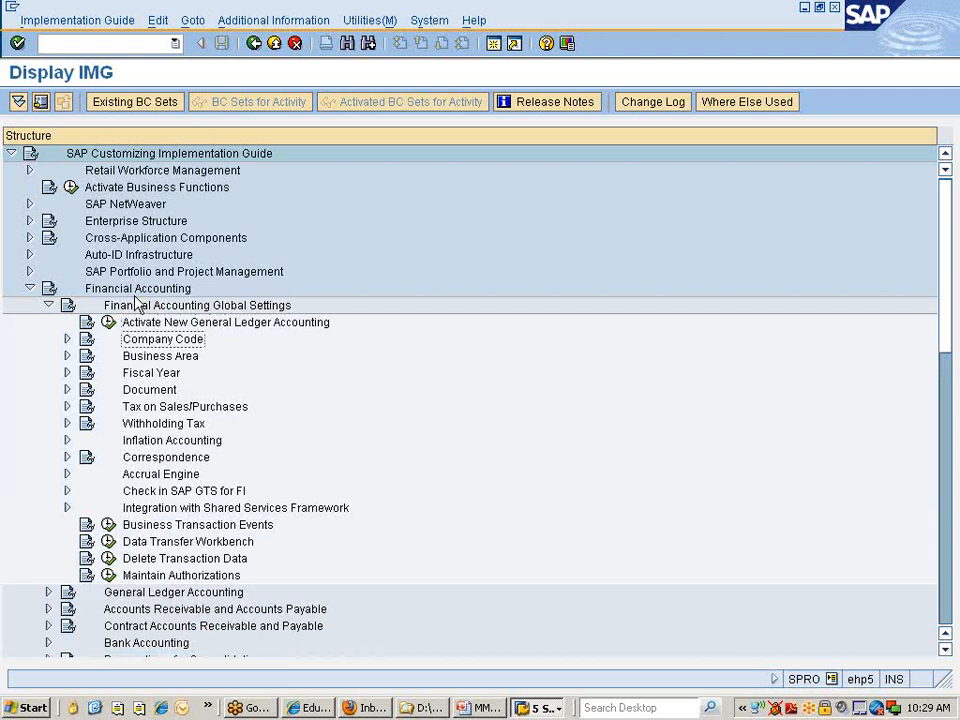
{"action": "key", "text": "Right"}
{"action": "key", "text": "Down"}
{"action": "key", "text": "Down"}
{"action": "key", "text": "Down"}
{"action": "key", "text": "Down"}
{"action": "key", "text": "Down"}
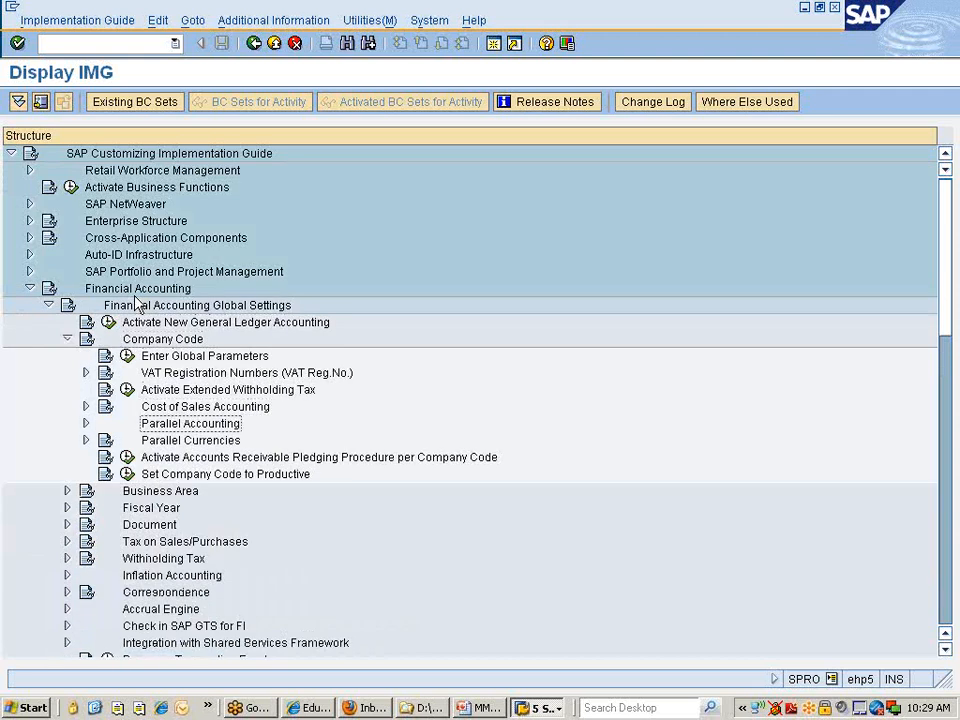
{"action": "key", "text": "Down"}
{"action": "key", "text": "Down"}
{"action": "key", "text": "Down"}
{"action": "key", "text": "Up"}
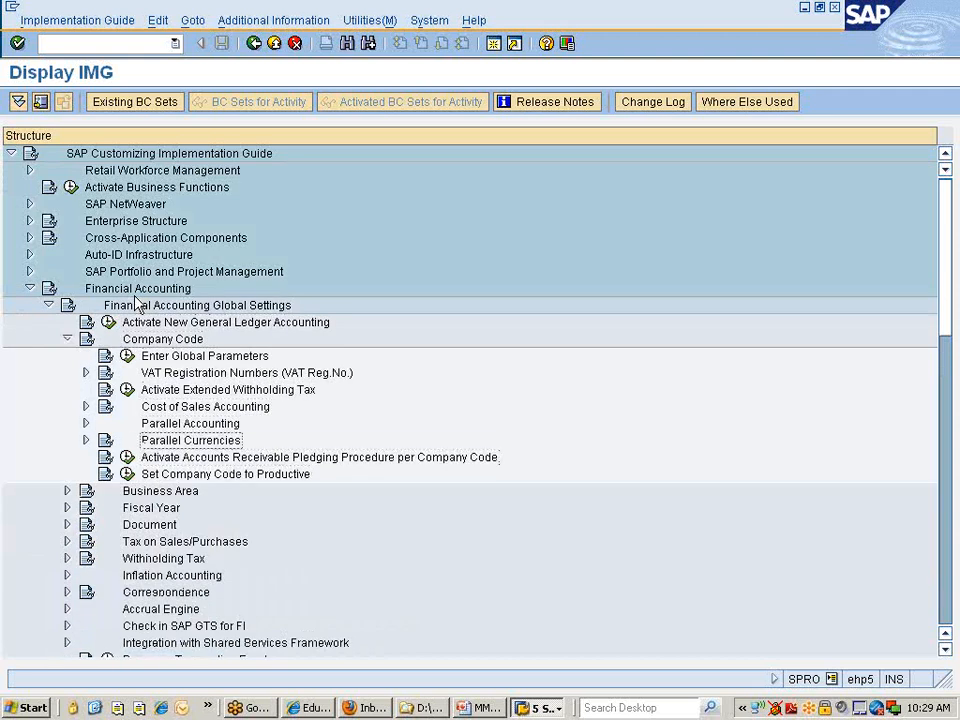
{"action": "key", "text": "Up"}
{"action": "key", "text": "Up"}
Expand the Tax on Sales/Purchases node under Financial Accounting Global Settings
{"action": "key", "text": "Down"}
{"action": "key", "text": "Down"}
{"action": "key", "text": "Down"}
{"action": "key", "text": "Down"}
{"action": "key", "text": "Down"}
{"action": "key", "text": "Down"}
{"action": "key", "text": "Down"}
{"action": "key", "text": "Down"}
{"action": "key", "text": "Down"}
{"action": "key", "text": "Down"}
{"action": "key", "text": "Down"}
{"action": "key", "text": "Down"}
{"action": "key", "text": "Down"}
{"action": "key", "text": "Down"}
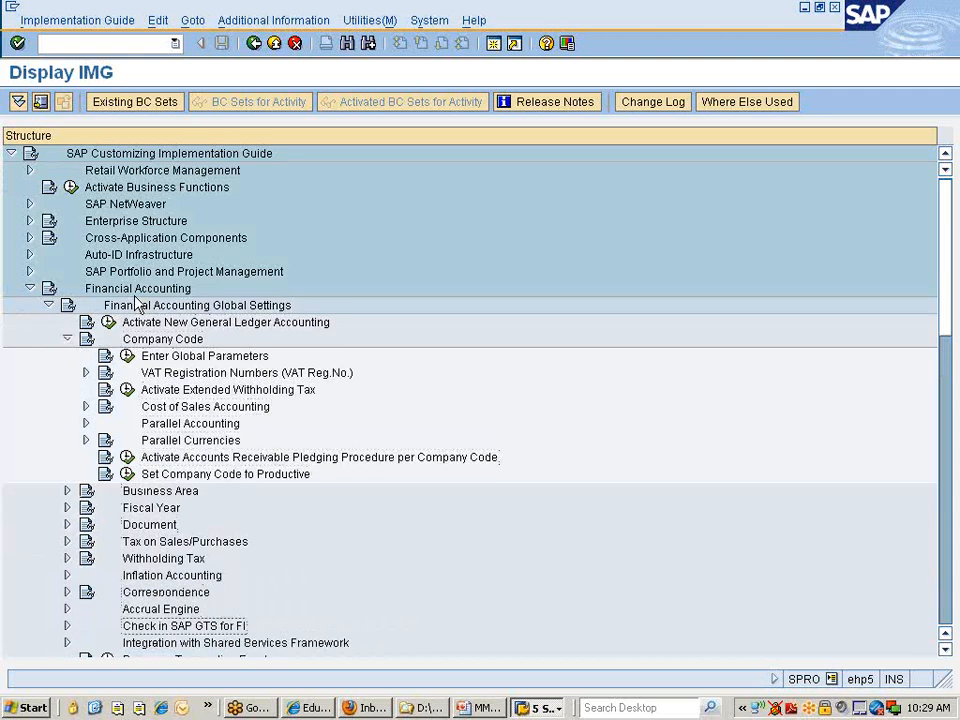
{"action": "key", "text": "Up"}
{"action": "key", "text": "Up"}
{"action": "key", "text": "Up"}
{"action": "key", "text": "Up"}
{"action": "key", "text": "Up"}
{"action": "key", "text": "Up"}
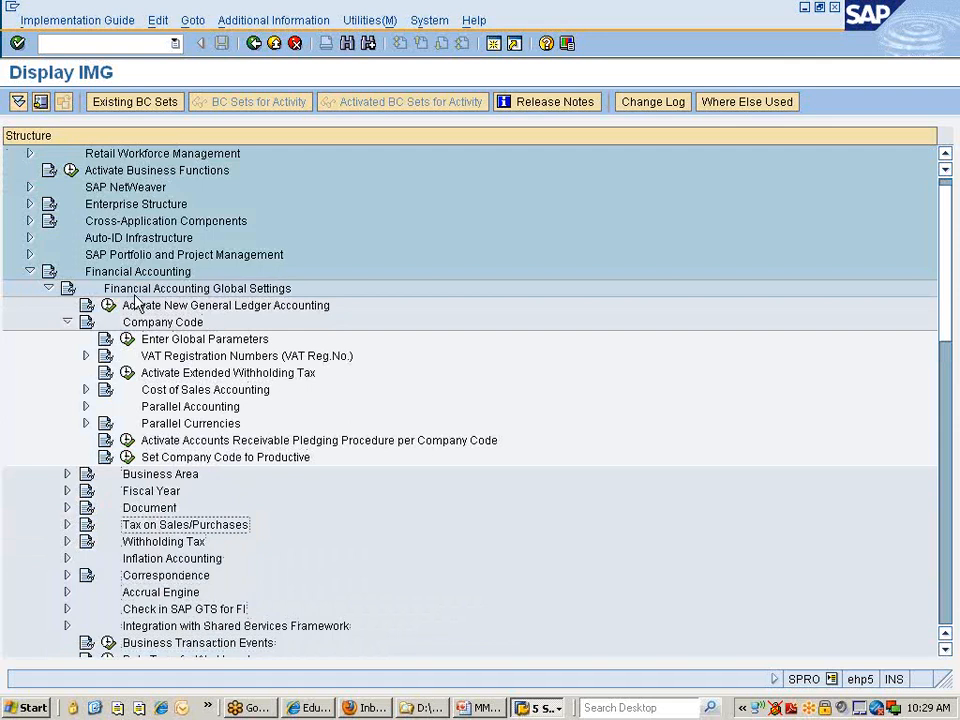
{"action": "key", "text": "Right"}
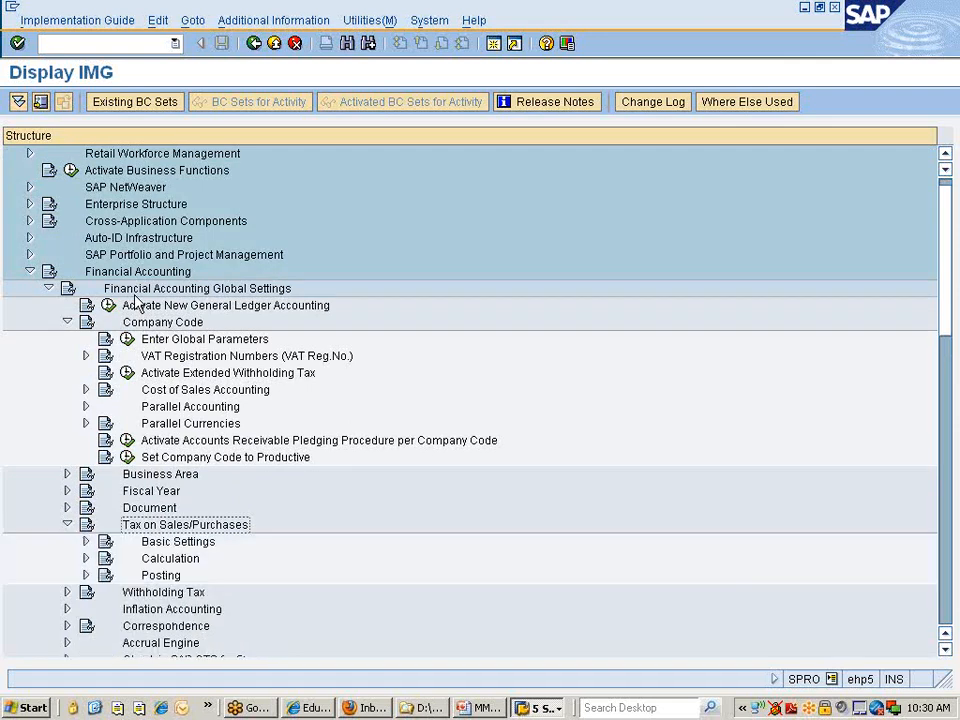
Expand Posting under Tax on Sales/Purchases and open the Define Tax Accounts activity
{"action": "key", "text": "Down"}
{"action": "key", "text": "Down"}
{"action": "key", "text": "Down"}
{"action": "key", "text": "Right"}
{"action": "key", "text": "Down"}
{"action": "key", "text": "Down"}
{"action": "key", "text": "Down"}
{"action": "key", "text": "Down"}
{"action": "key", "text": "Down"}
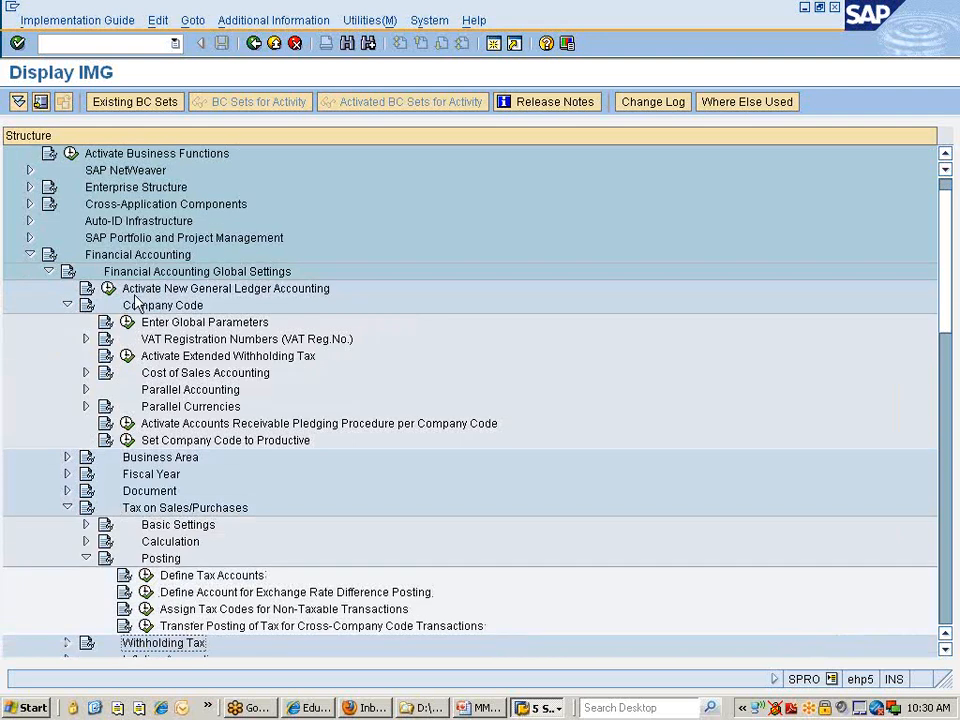
{"action": "key", "text": "Down"}
{"action": "key", "text": "Up"}
{"action": "key", "text": "Up"}
{"action": "key", "text": "Up"}
{"action": "key", "text": "Up"}
{"action": "key", "text": "Up"}
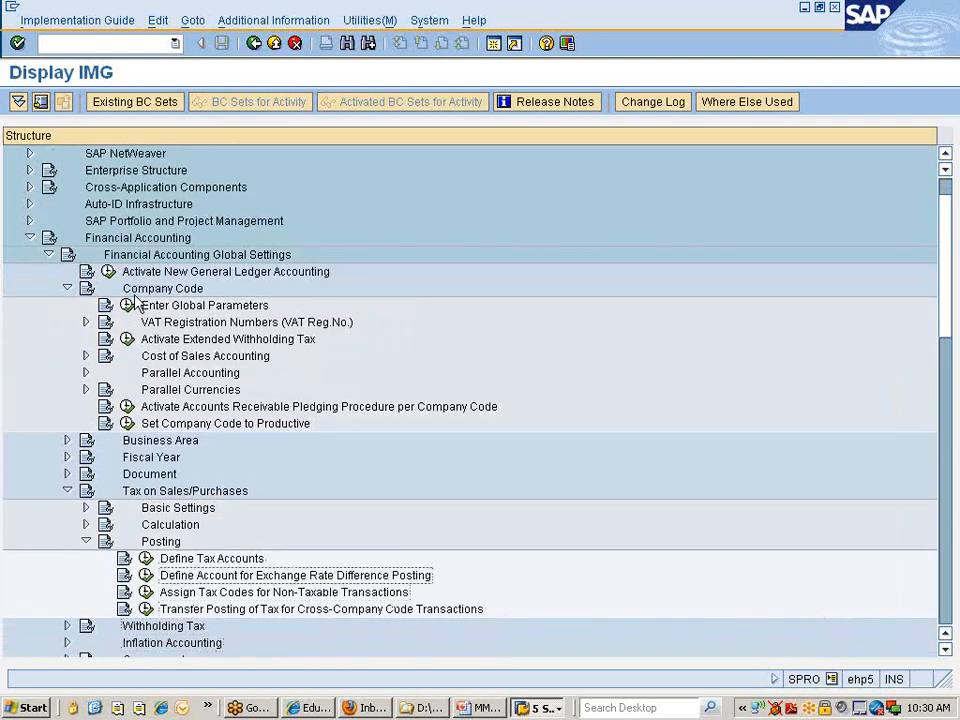
{"action": "left_click", "coordinate": [146, 558]}
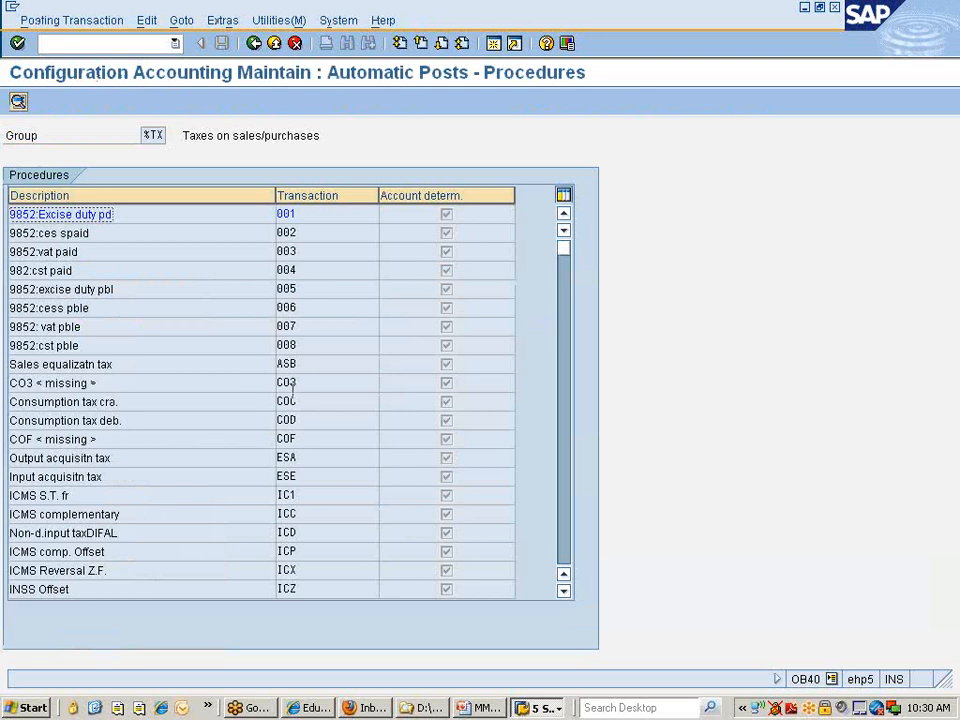
Open the account assignments of the Output tax procedure for chart of accounts INT
{"action": "left_click", "coordinate": [297, 495]}
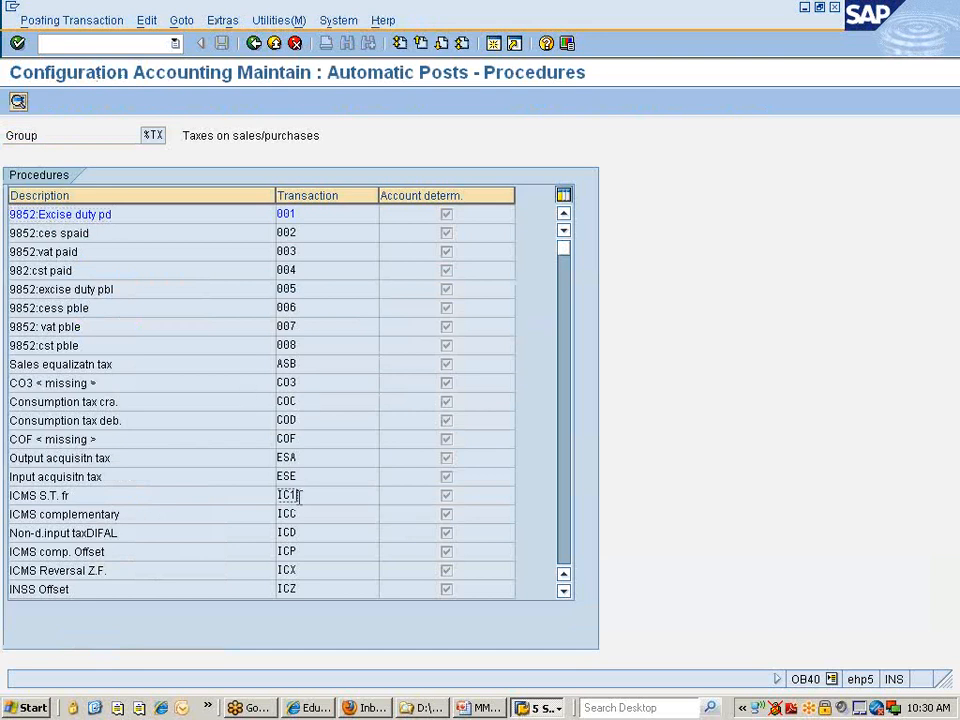
{"action": "scroll", "coordinate": [297, 495], "scroll_direction": "down", "scroll_amount": 5}
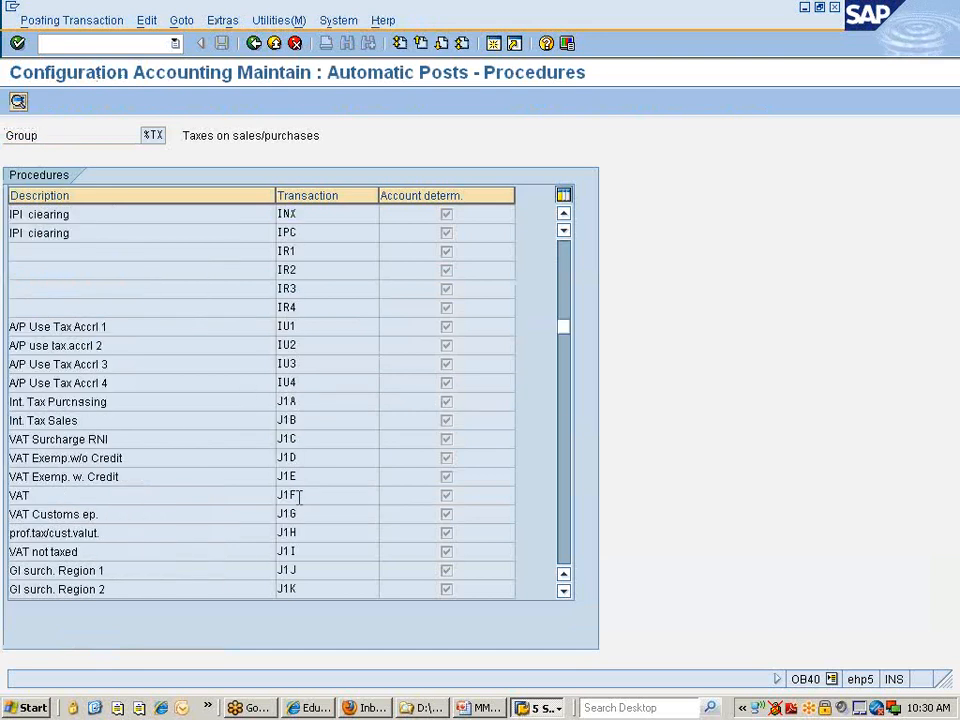
{"action": "scroll", "coordinate": [297, 495], "scroll_direction": "down", "scroll_amount": 10}
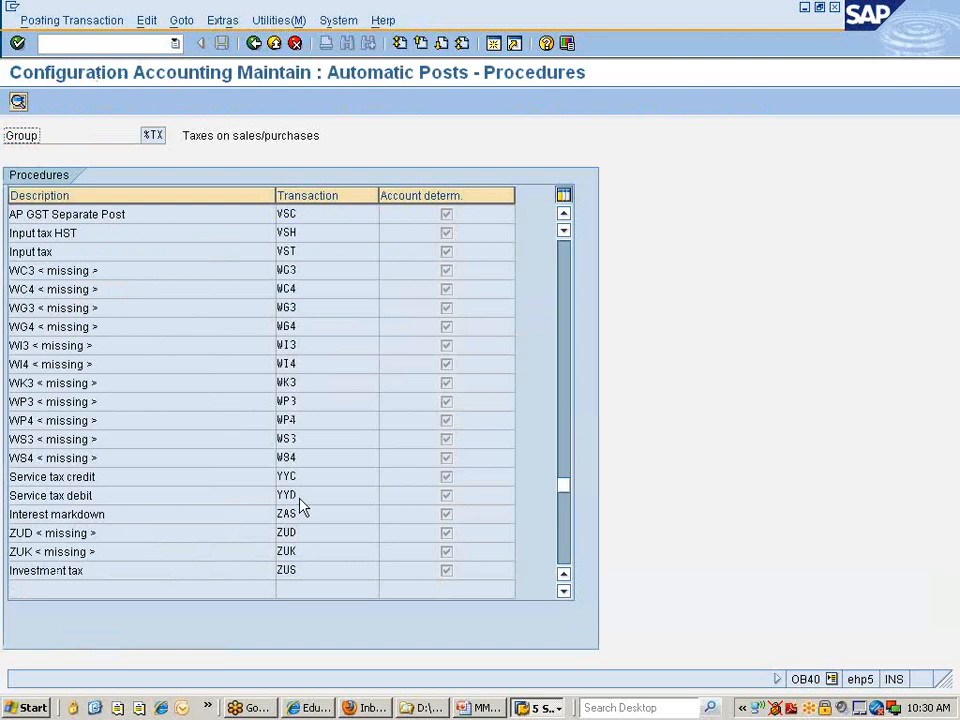
{"action": "scroll", "coordinate": [297, 495], "scroll_direction": "up", "scroll_amount": 7}
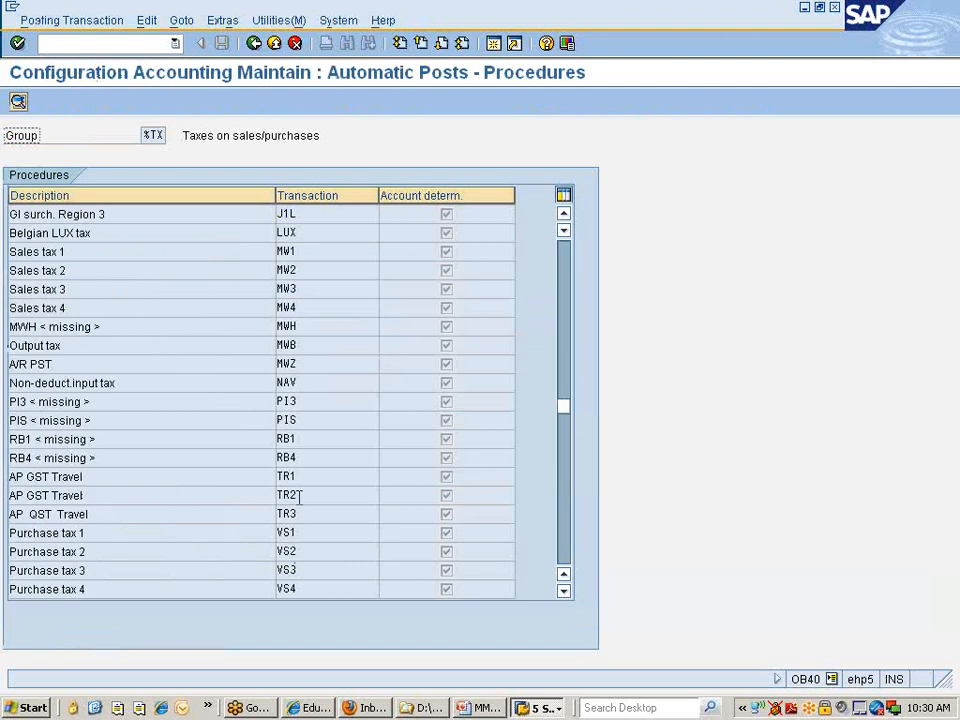
{"action": "double_click", "coordinate": [285, 346]}
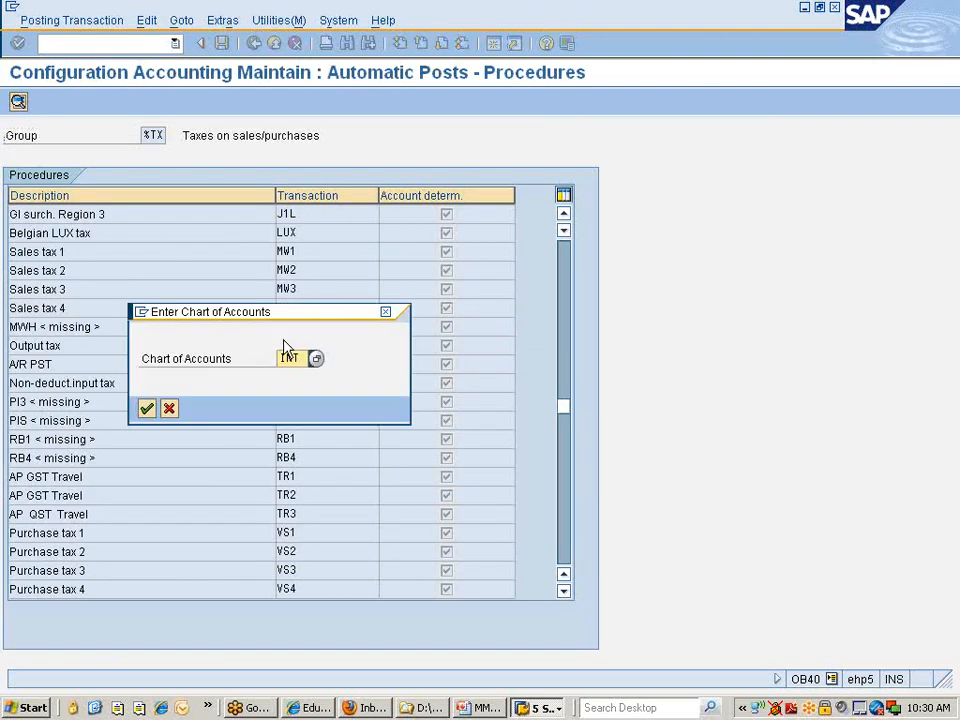
{"action": "key", "text": "Return"}
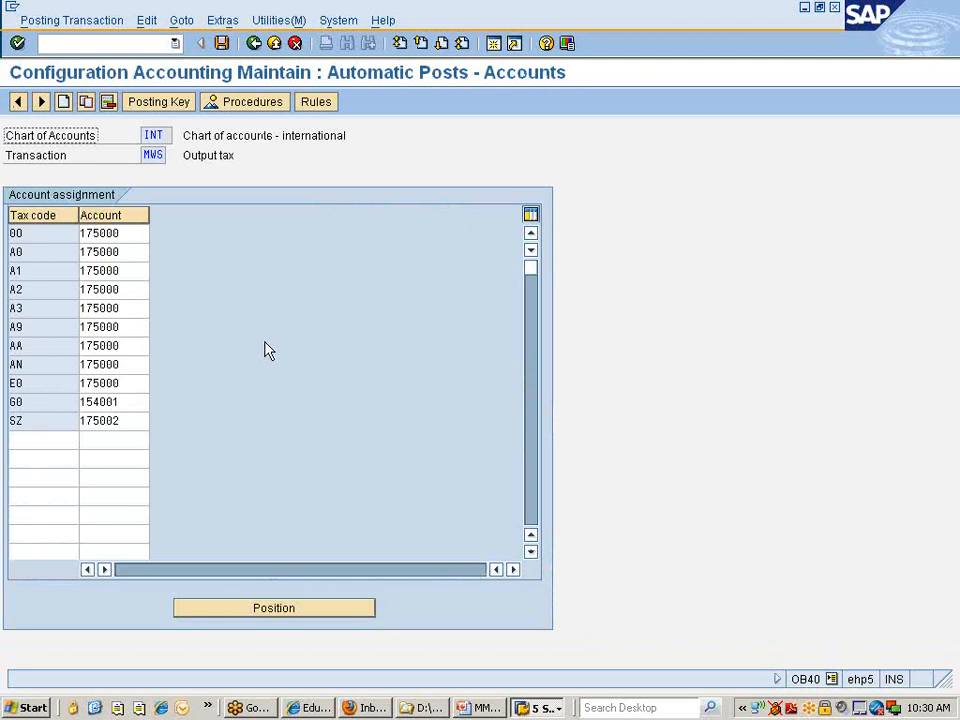
Select the account assigned to tax code E0 and start transaction FSS0 in the SAP Easy Access session
{"action": "left_click", "coordinate": [112, 383]}
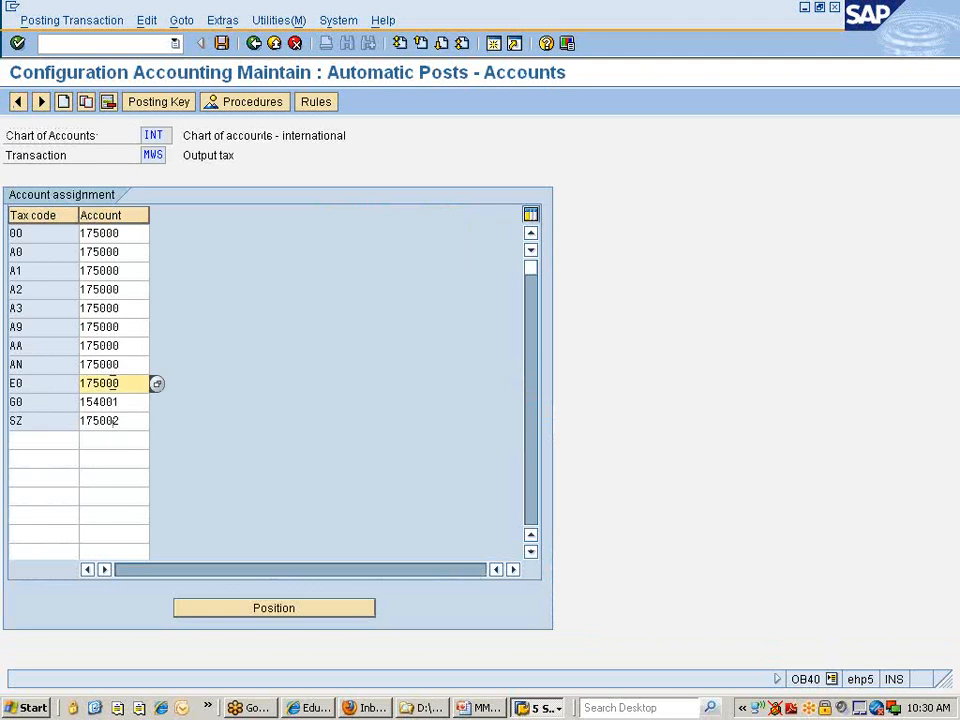
{"action": "left_click_drag", "start_coordinate": [128, 389], "coordinate": [80, 384]}
{"action": "left_click", "coordinate": [80, 384]}
{"action": "left_click", "coordinate": [530, 709]}
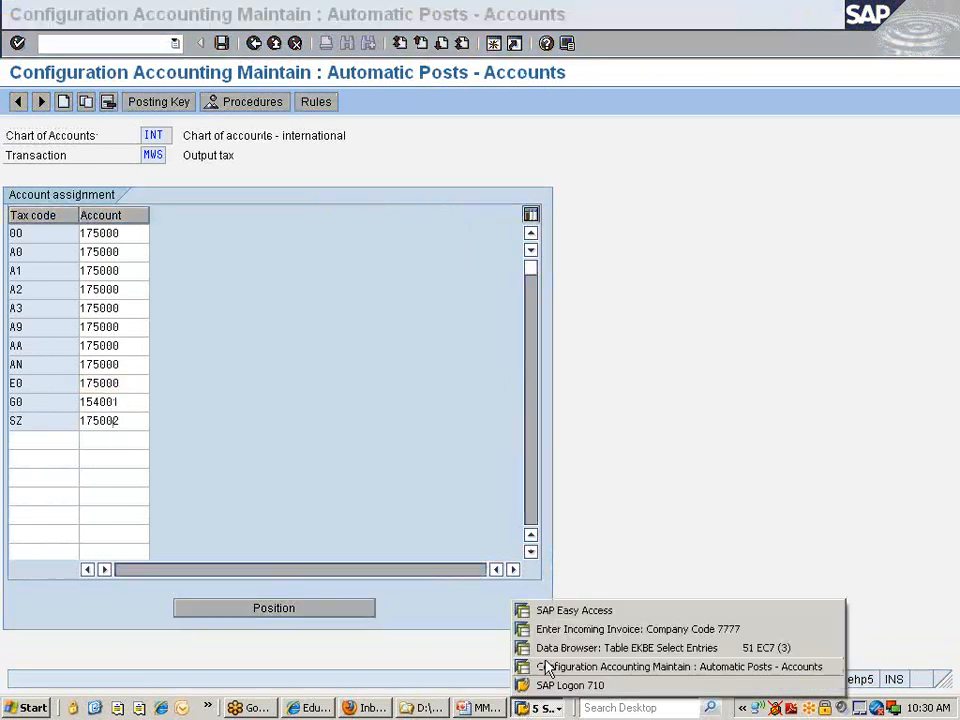
{"action": "left_click", "coordinate": [553, 611]}
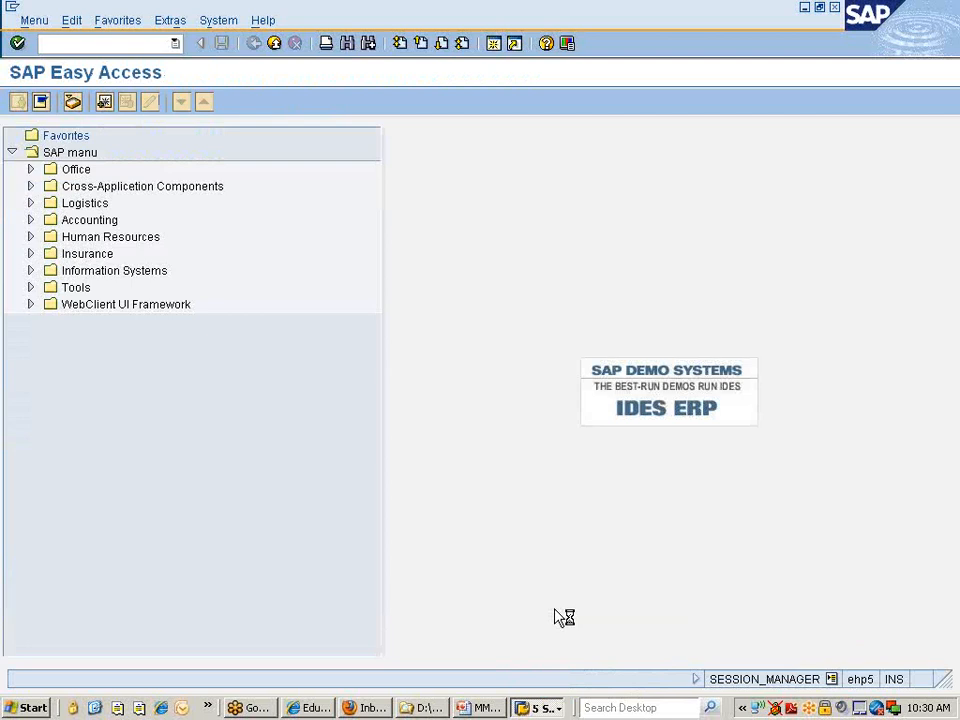
{"action": "type", "text": "fss"}
{"action": "key", "text": "Return"}
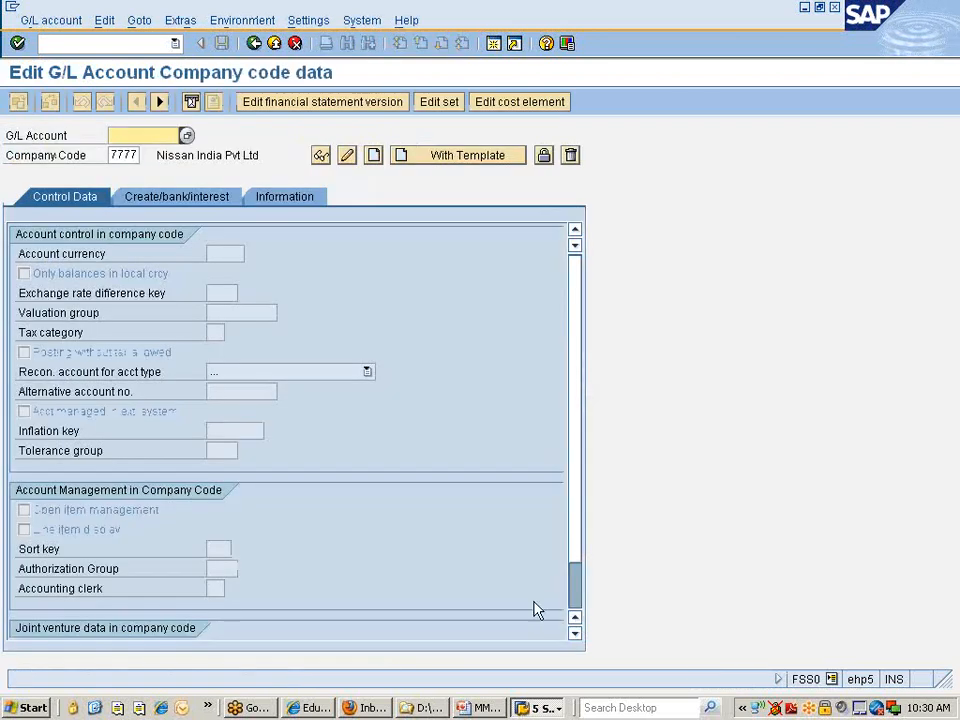
Display G/L account 175000 in company code 7777 and check the possible entries for its tax category
{"action": "type", "text": "175000"}
{"action": "left_click", "coordinate": [320, 157]}
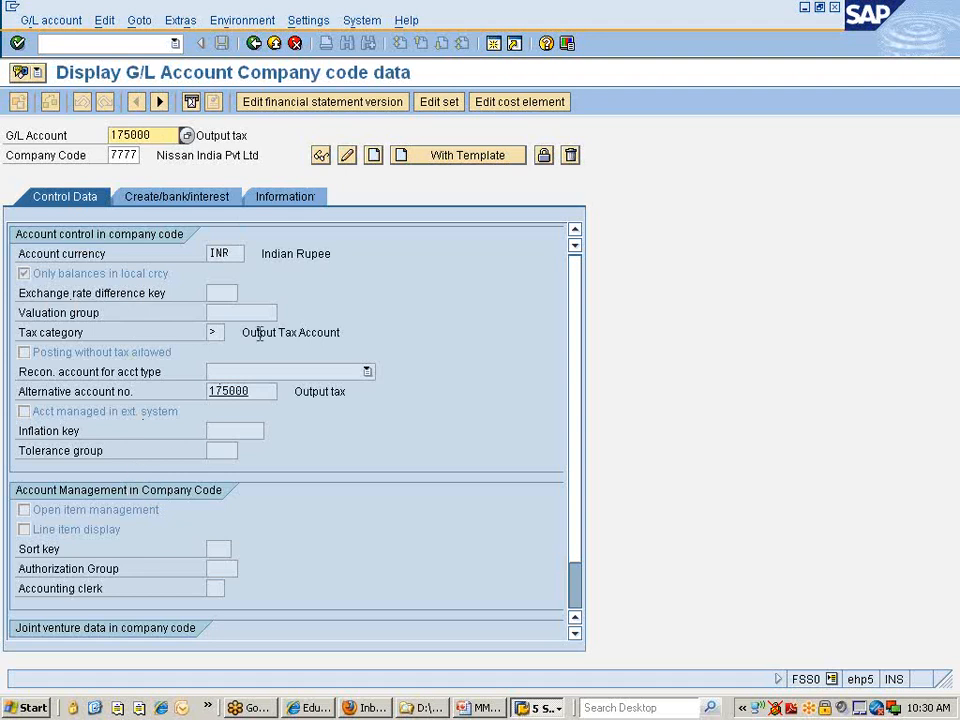
{"action": "left_click", "coordinate": [222, 336]}
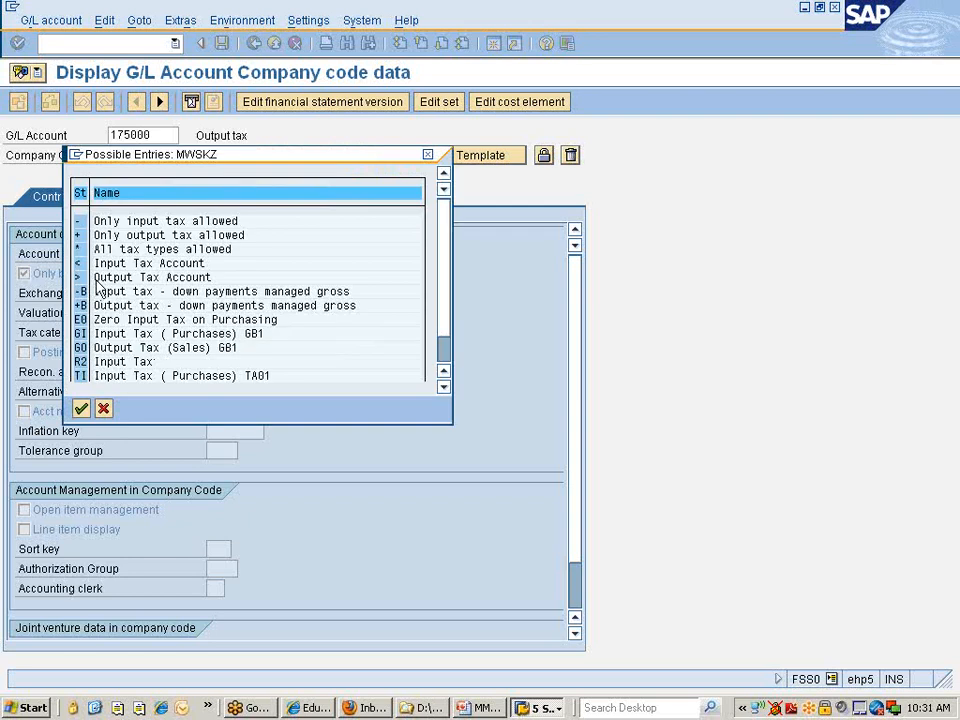
{"action": "left_click", "coordinate": [428, 155]}
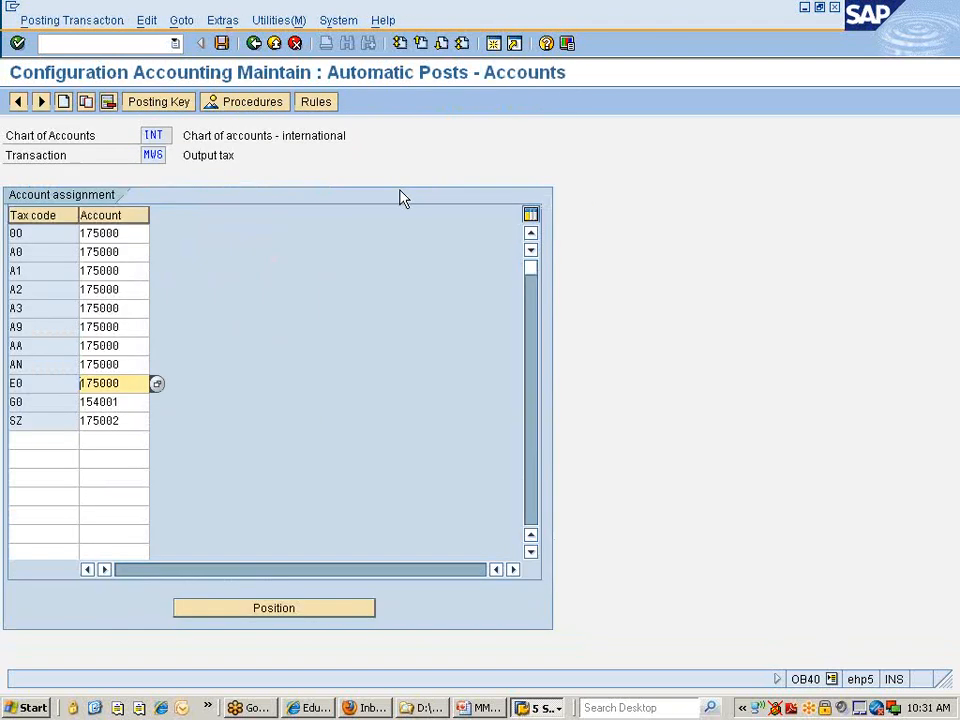
Copy account 154001 from tax code G0 and look it up in FSS0 for company code 7777
{"action": "left_click", "coordinate": [122, 401]}
{"action": "key", "text": "ctrl+c"}
{"action": "left_click", "coordinate": [82, 402]}
{"action": "double_click", "coordinate": [82, 402]}
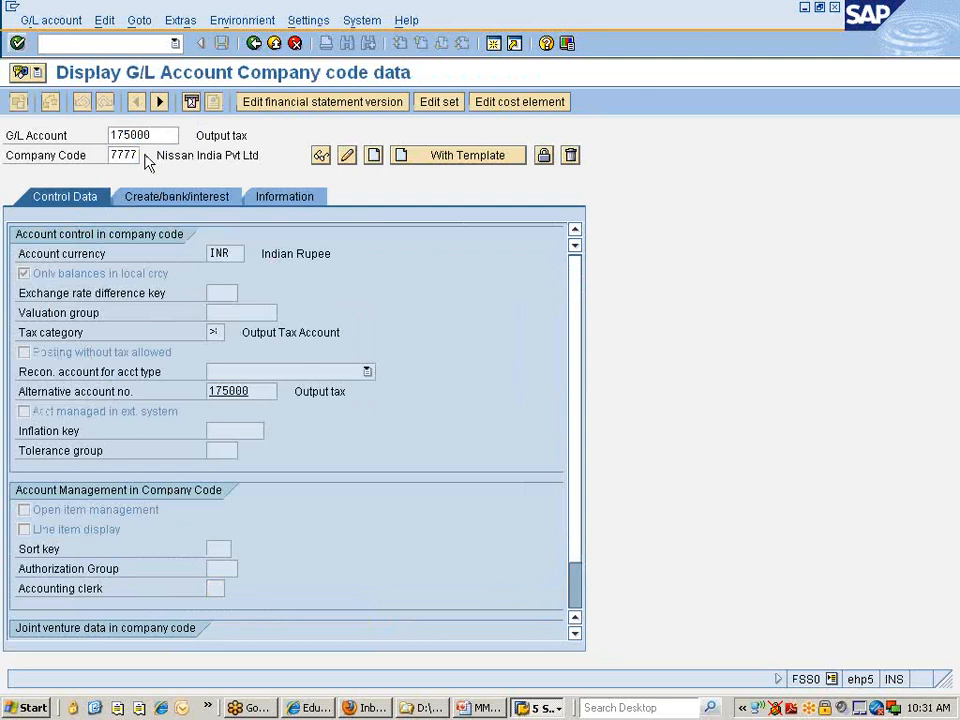
{"action": "double_click", "coordinate": [114, 135]}
{"action": "key", "text": "ctrl+v"}
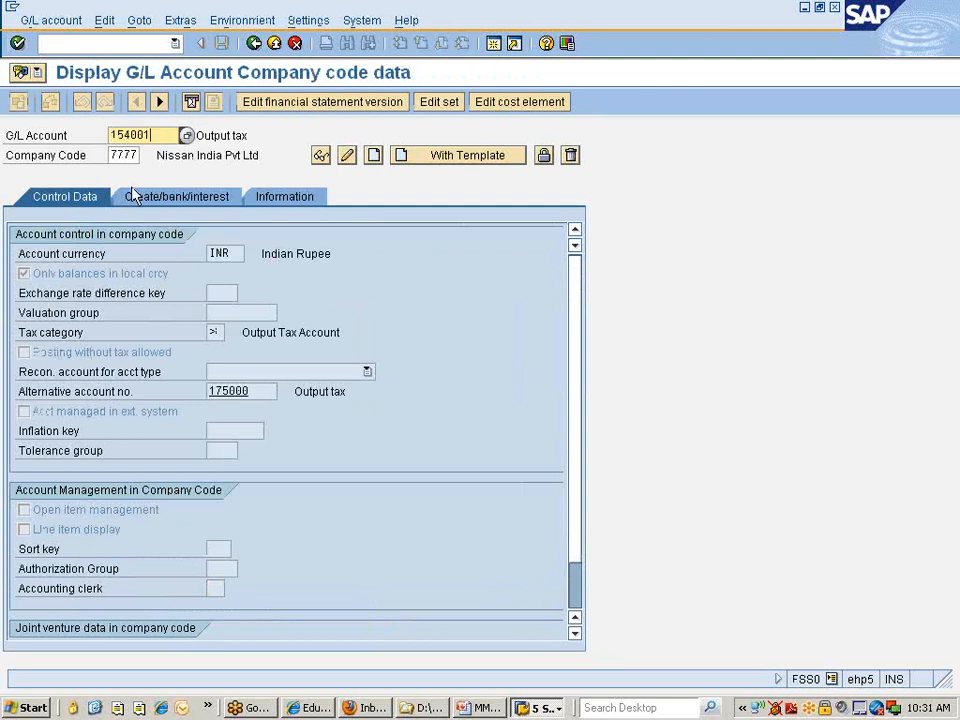
{"action": "key", "text": "Return"}
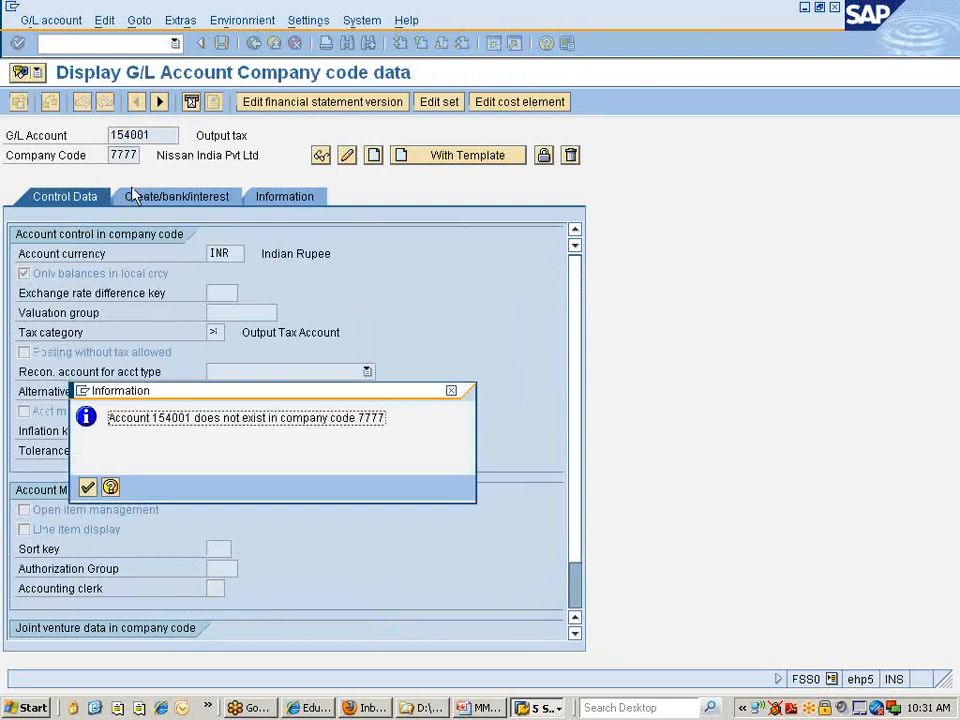
{"action": "key", "text": "Return"}
{"action": "key", "text": "F3"}
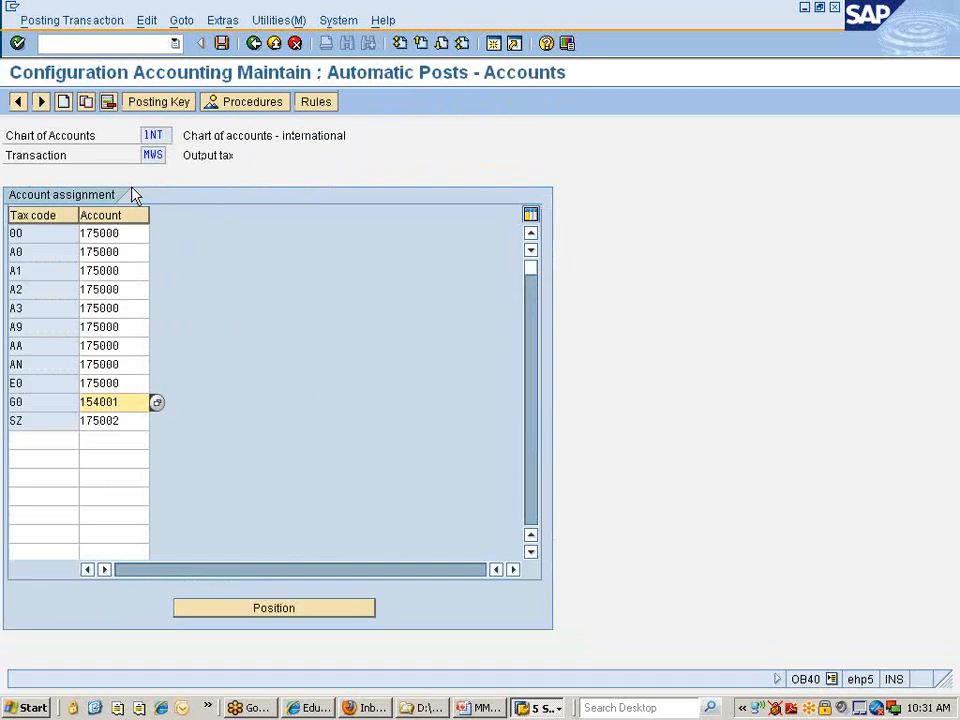
{"action": "key", "text": "alt+Tab"}
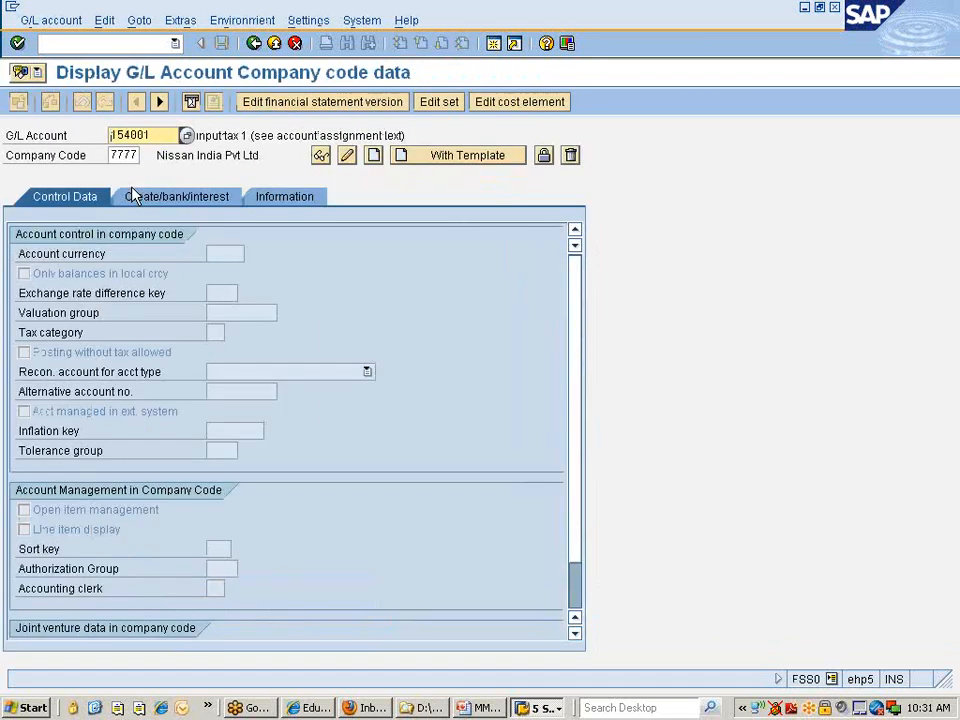
{"action": "key", "text": "Return"}
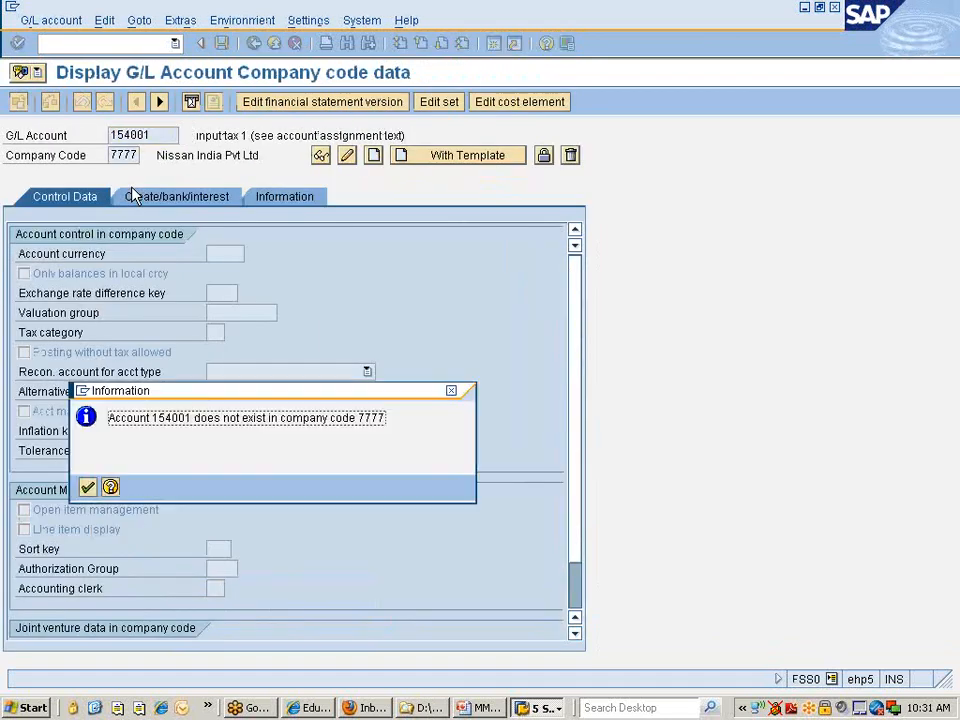
{"action": "key", "text": "Return"}
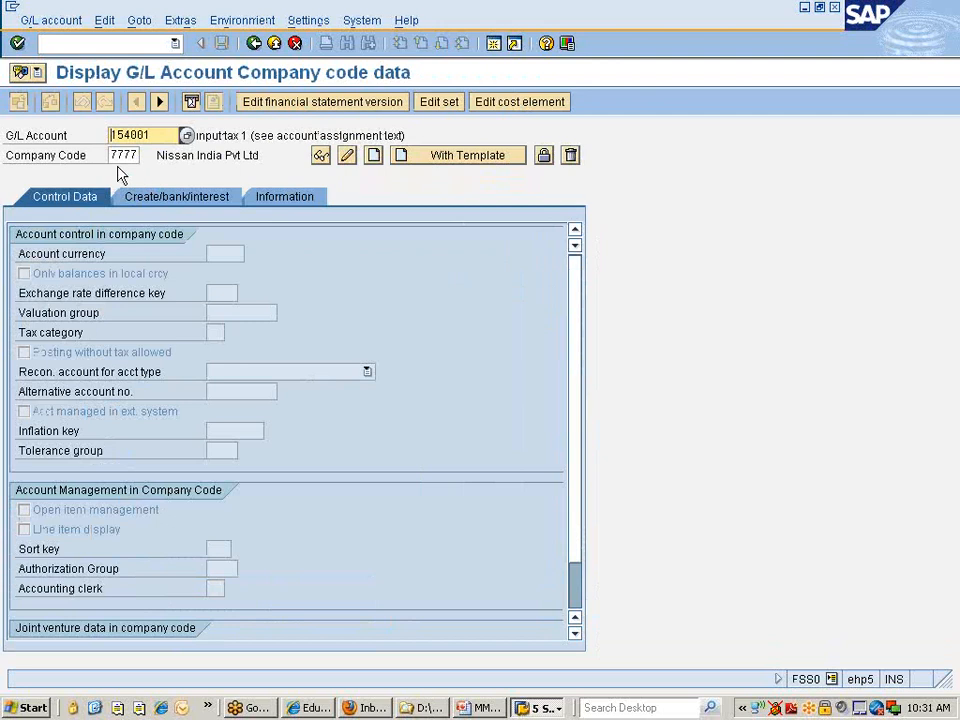
Display G/L account 154001 in company code 0001 and try to create it there with a template
{"action": "type", "text": "0001"}
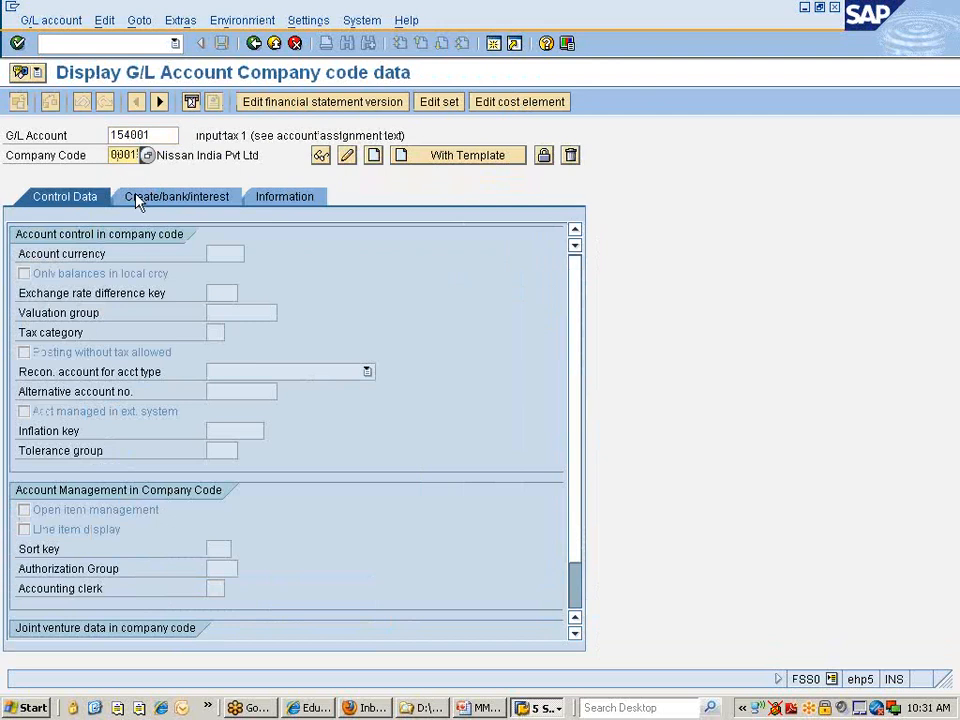
{"action": "key", "text": "Return"}
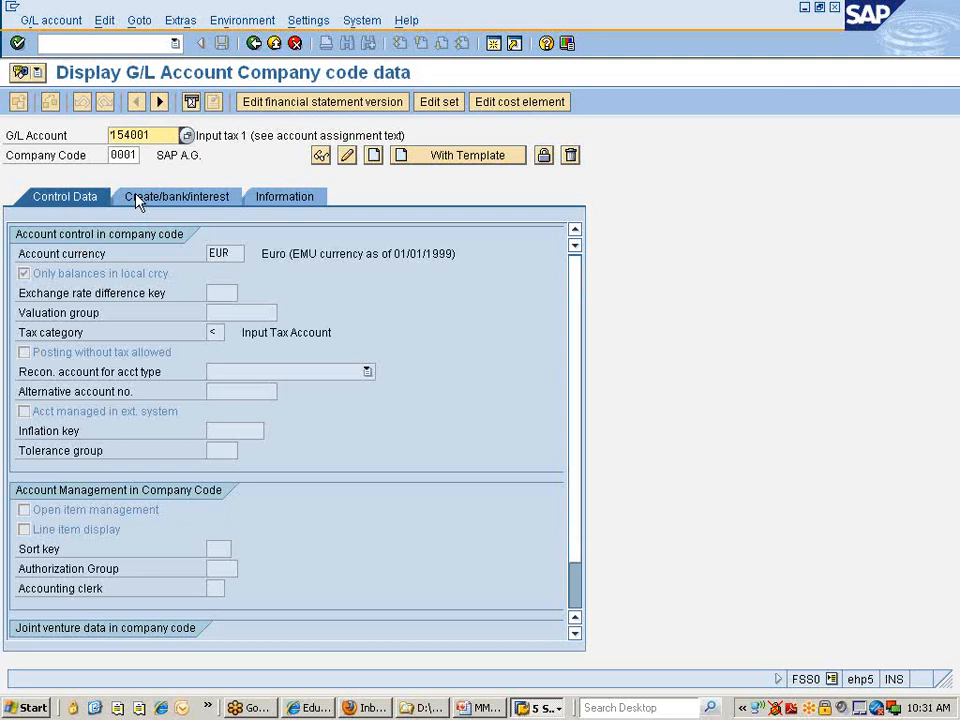
{"action": "left_click", "coordinate": [408, 157]}
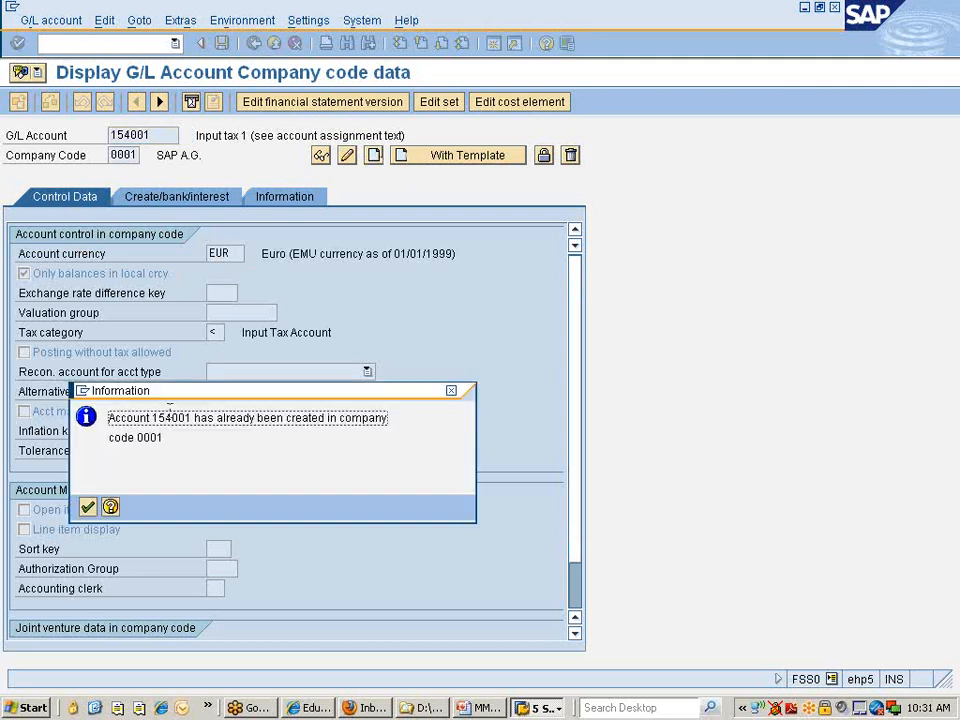
{"action": "left_click", "coordinate": [90, 508]}
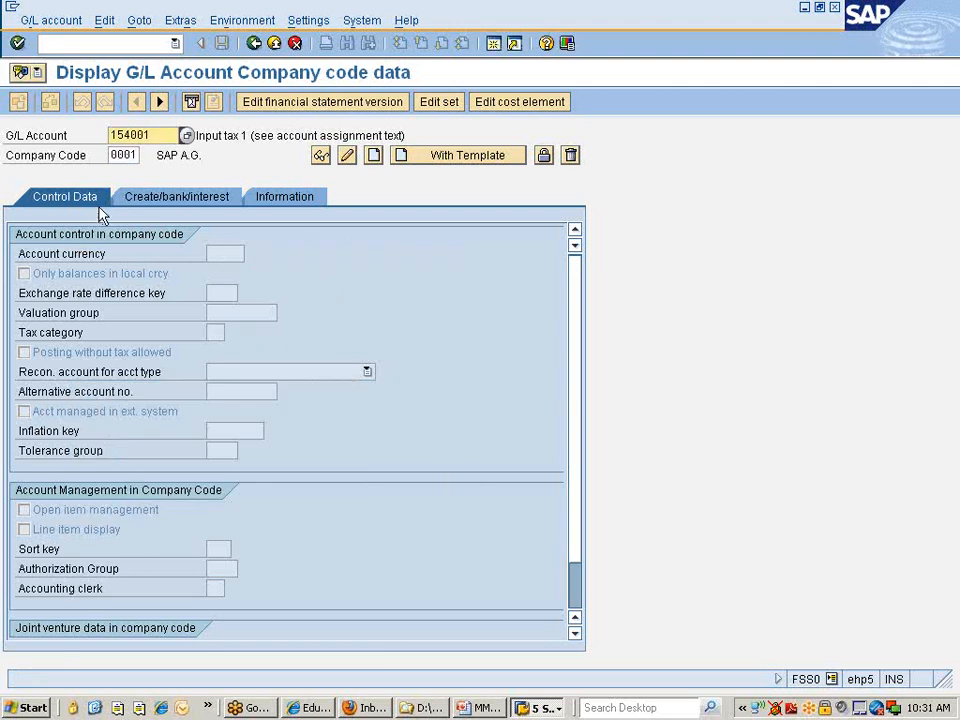
Create G/L account 154001 in company code 7777 using account 154001 of company code 0001 as template, and save it
{"action": "left_click", "coordinate": [124, 155]}
{"action": "key", "text": "BackSpace"}
{"action": "key", "text": "BackSpace"}
{"action": "key", "text": "BackSpace"}
{"action": "key", "text": "BackSpace"}
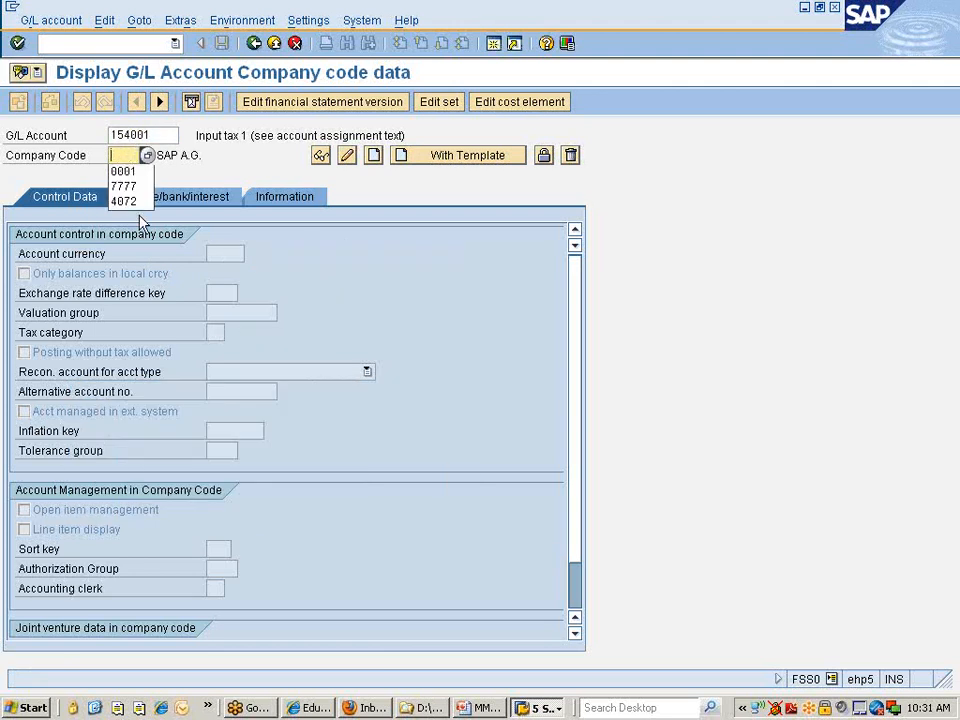
{"action": "key", "text": "Down"}
{"action": "key", "text": "Down"}
{"action": "key", "text": "Return"}
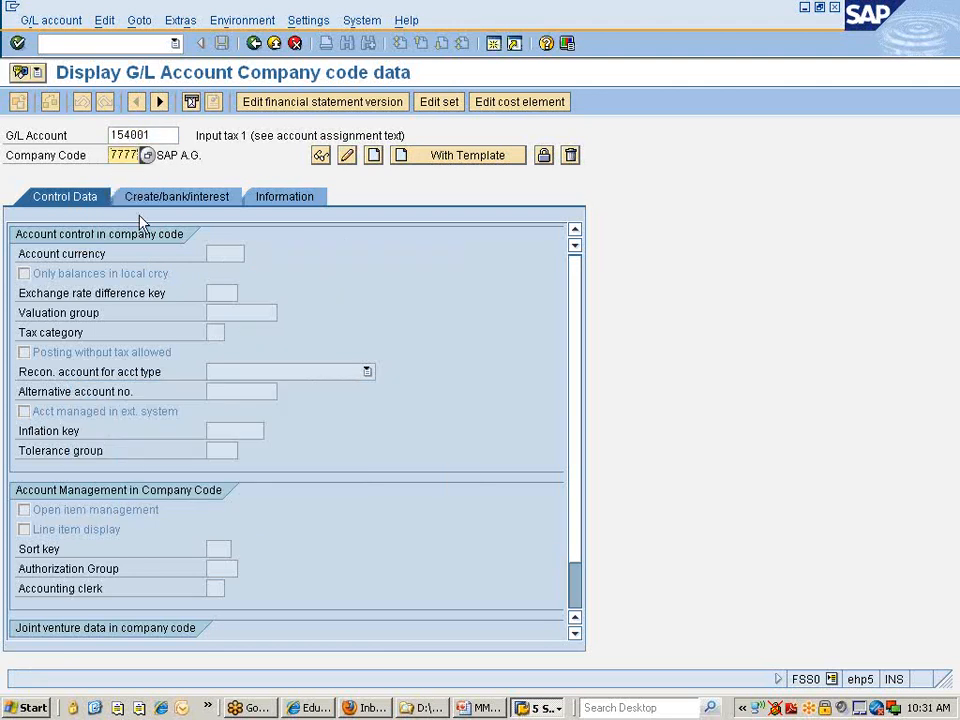
{"action": "left_click", "coordinate": [433, 165]}
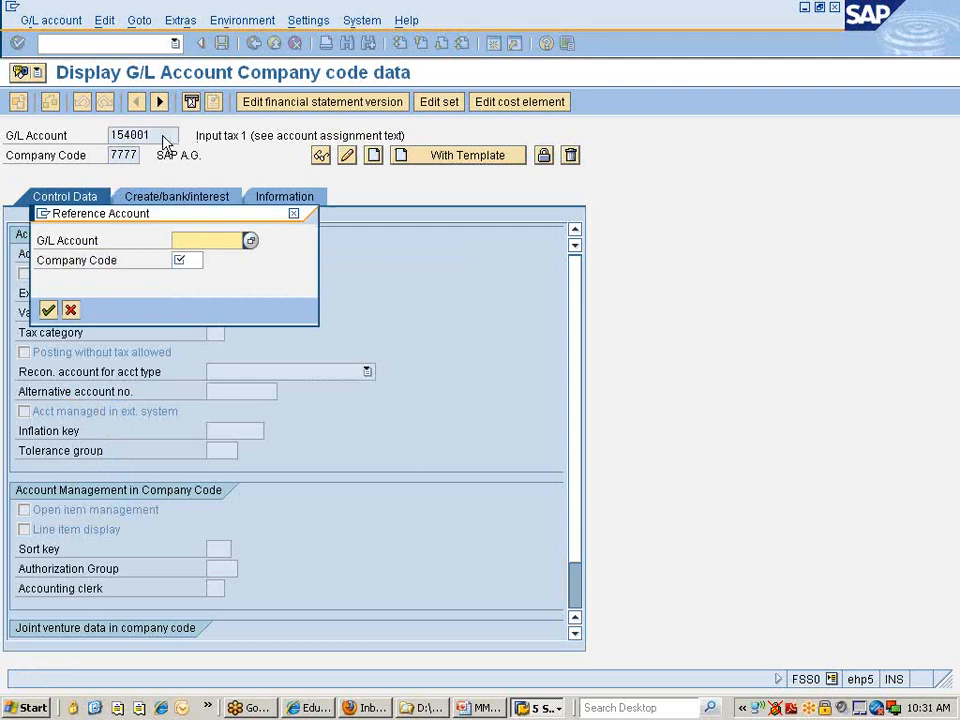
{"action": "type", "text": "154001"}
{"action": "key", "text": "Tab"}
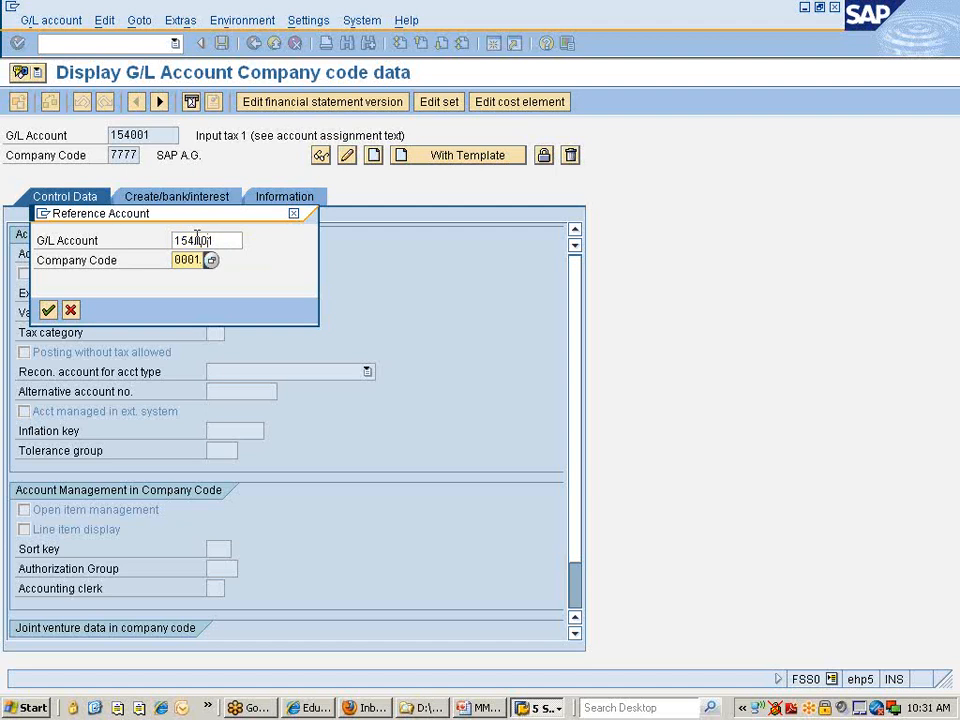
{"action": "key", "text": "Return"}
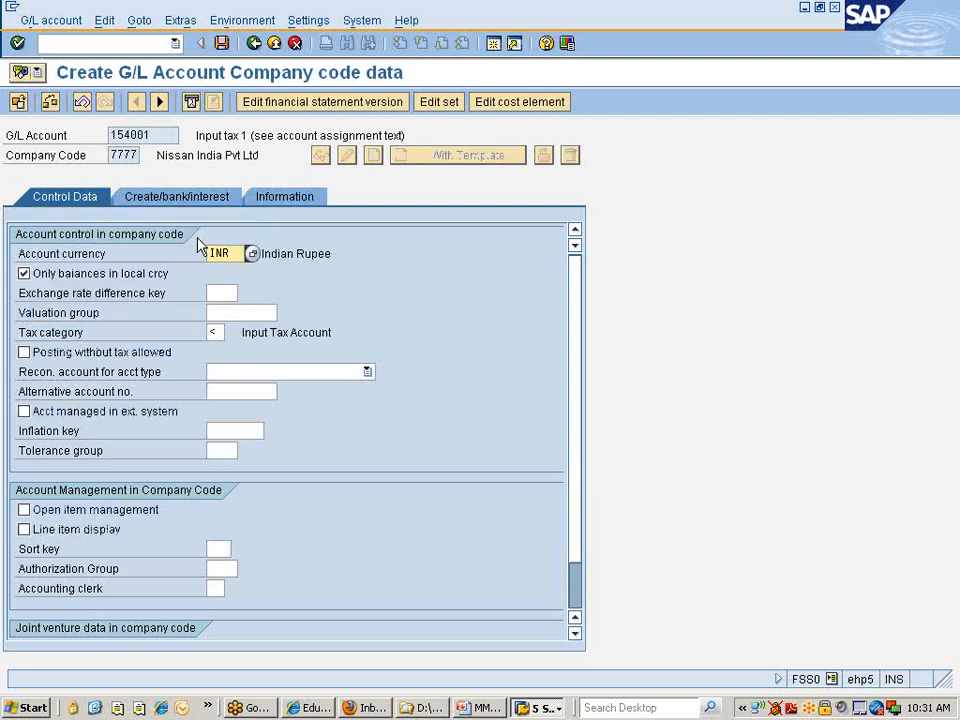
{"action": "key", "text": "Return"}
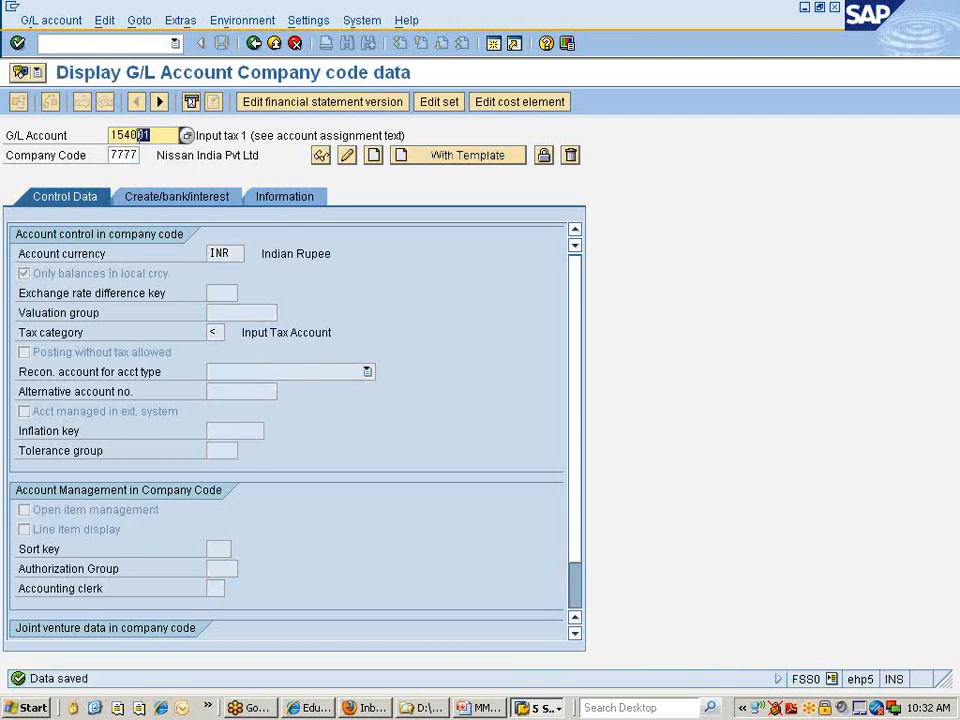
Assign account 154001 to tax code E0 in the Output tax account assignments and save it to the Nissan changes customizing request
{"action": "key", "text": "F3"}
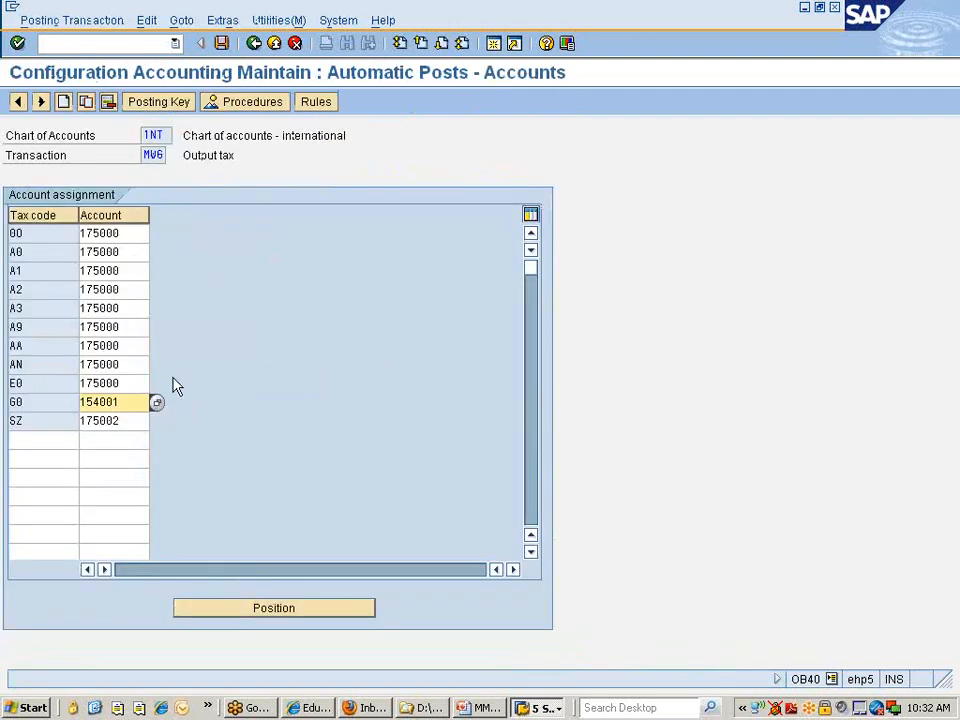
{"action": "left_click", "coordinate": [143, 383]}
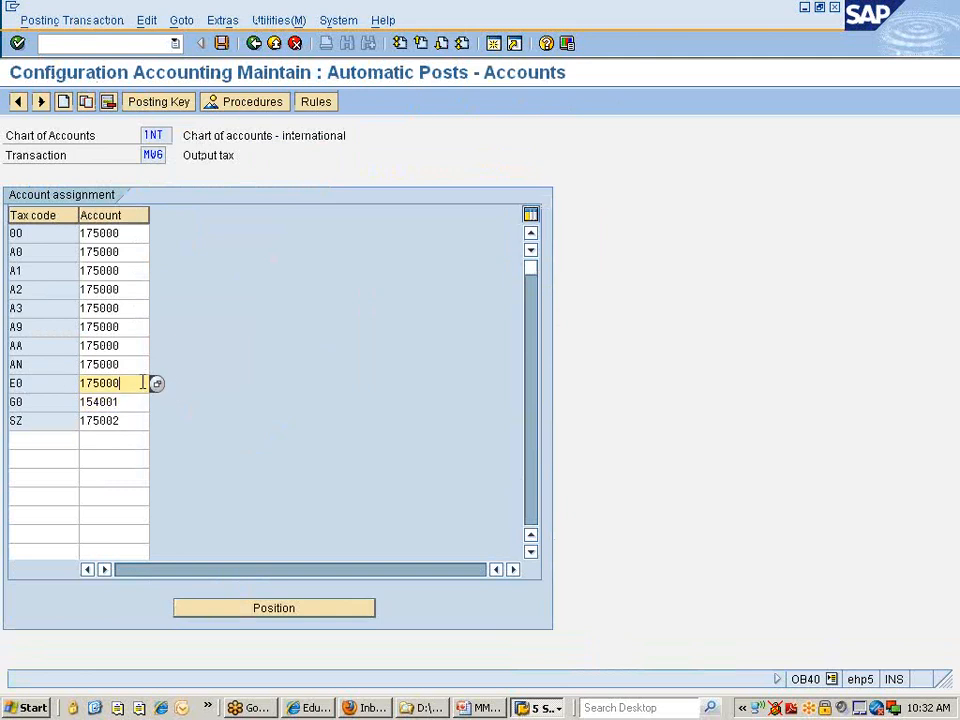
{"action": "double_click", "coordinate": [143, 383]}
{"action": "key", "text": "ctrl+v"}
{"action": "key", "text": "Return"}
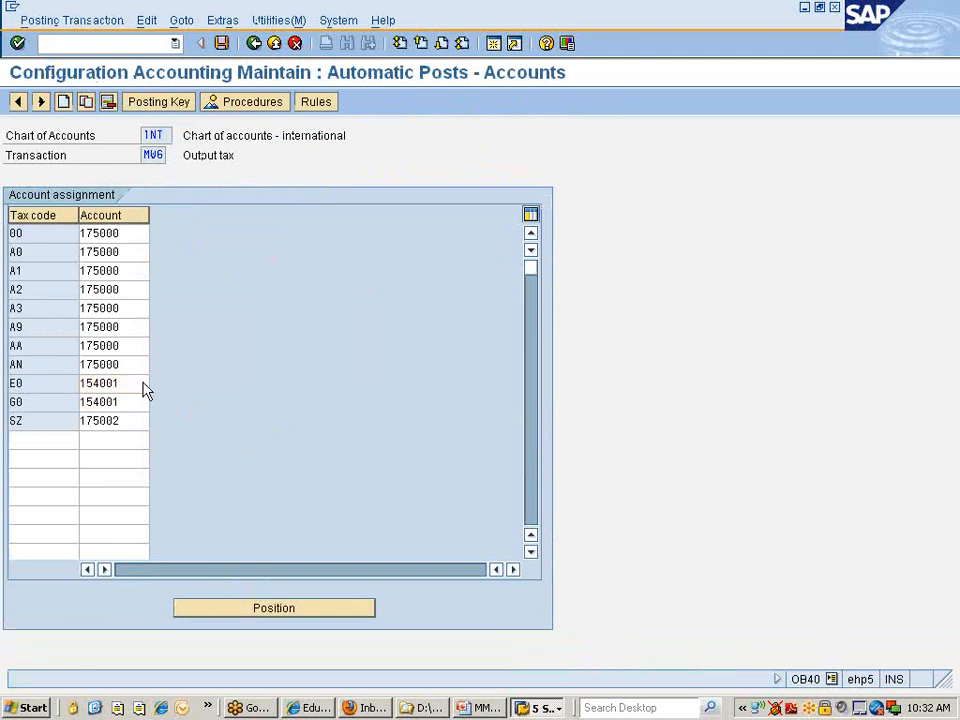
{"action": "left_click", "coordinate": [220, 45]}
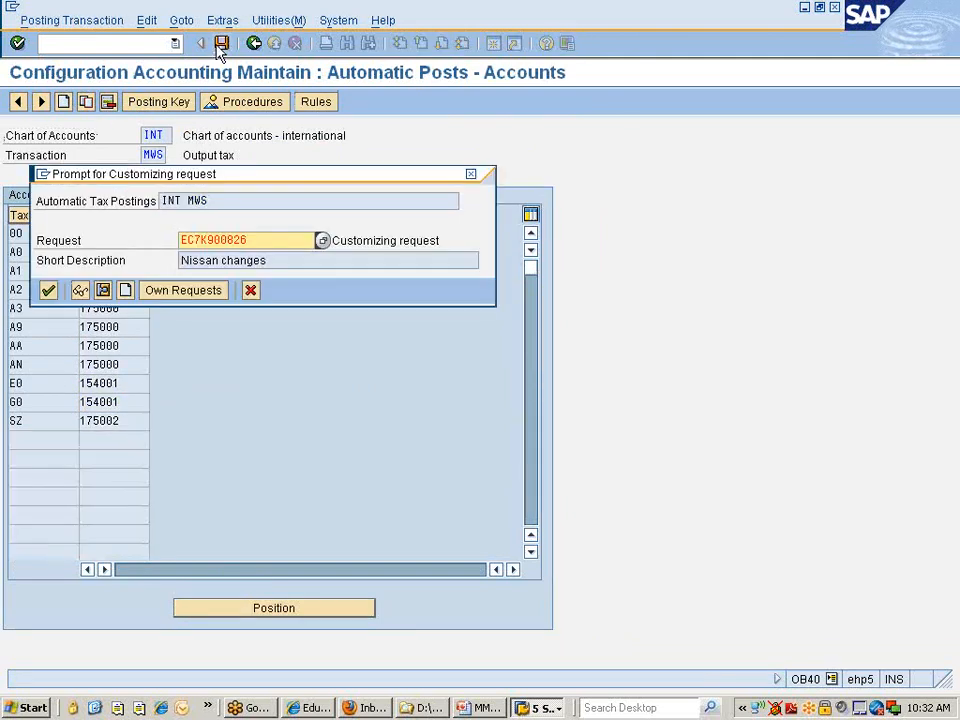
{"action": "key", "text": "Return"}
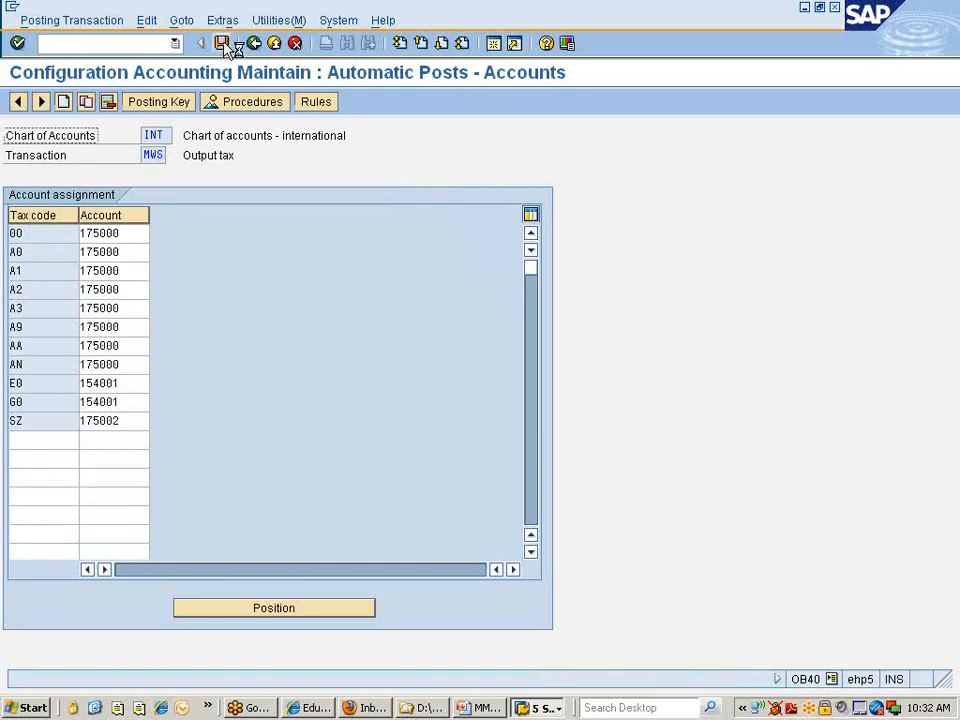
Save the Output tax account assignments and return to the IMG structure
{"action": "left_click", "coordinate": [226, 45]}
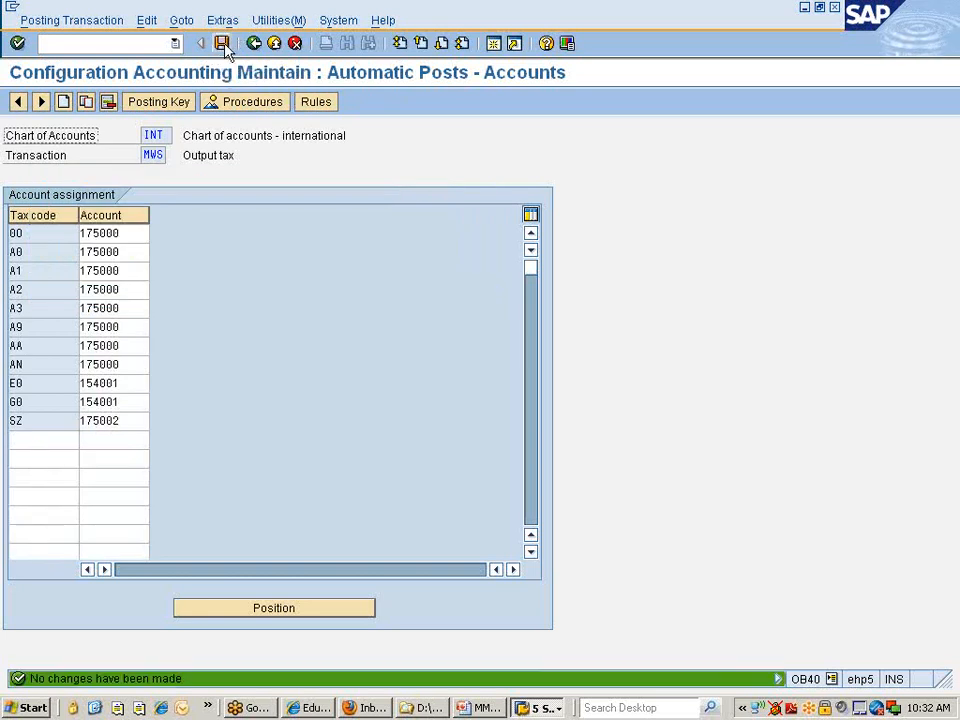
{"action": "left_click", "coordinate": [253, 45]}
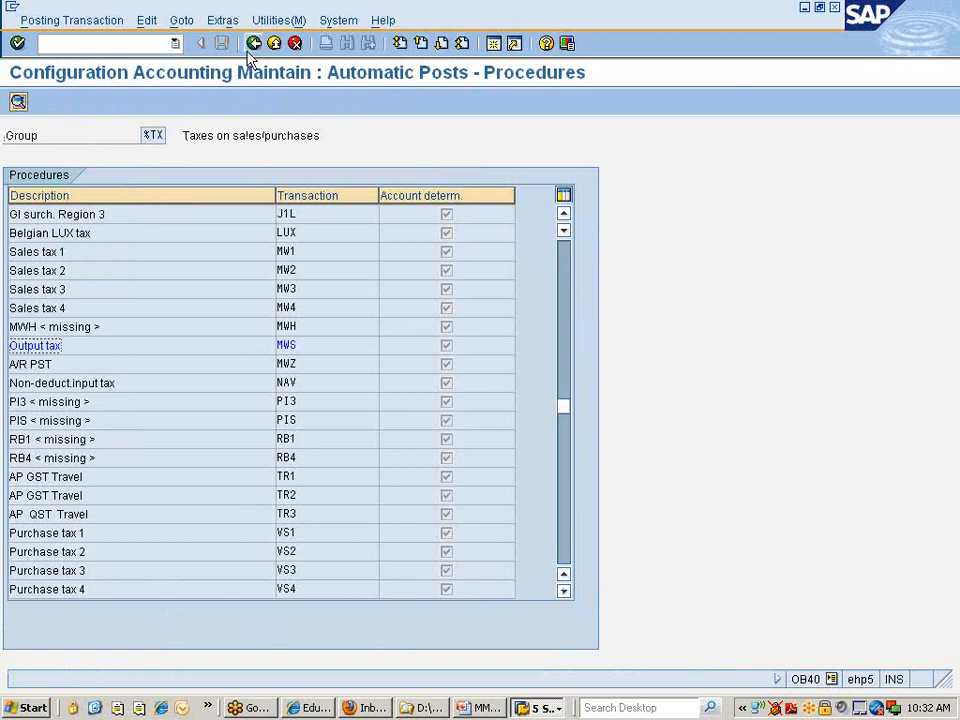
{"action": "left_click", "coordinate": [253, 45]}
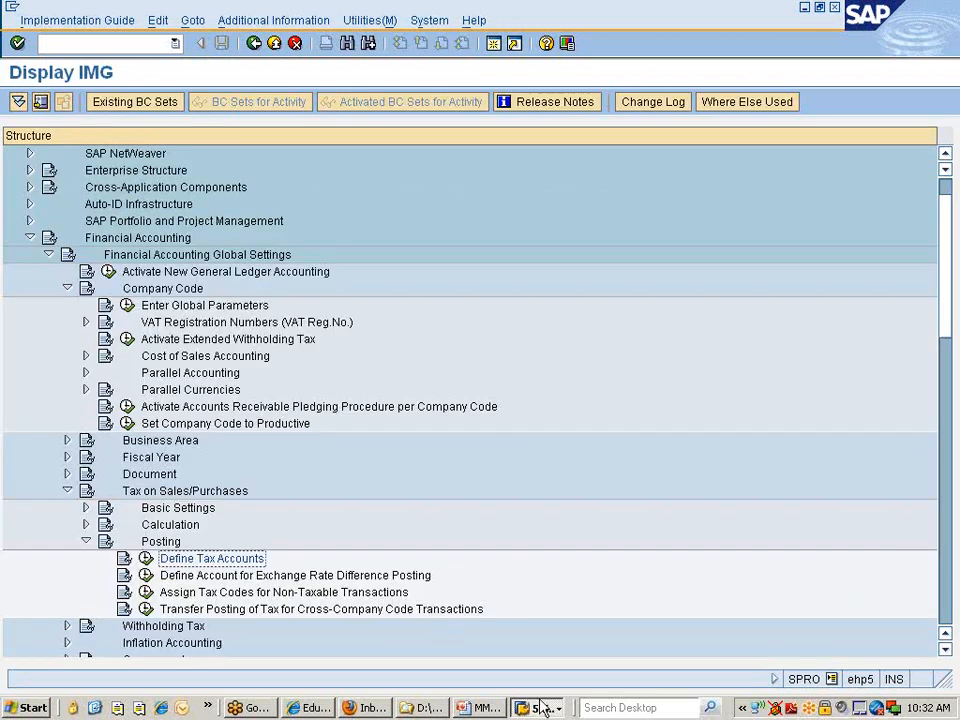
Switch to the incoming invoice session and restart transaction MIRO with a blank invoice
{"action": "left_click", "coordinate": [537, 707]}
{"action": "left_click", "coordinate": [550, 629]}
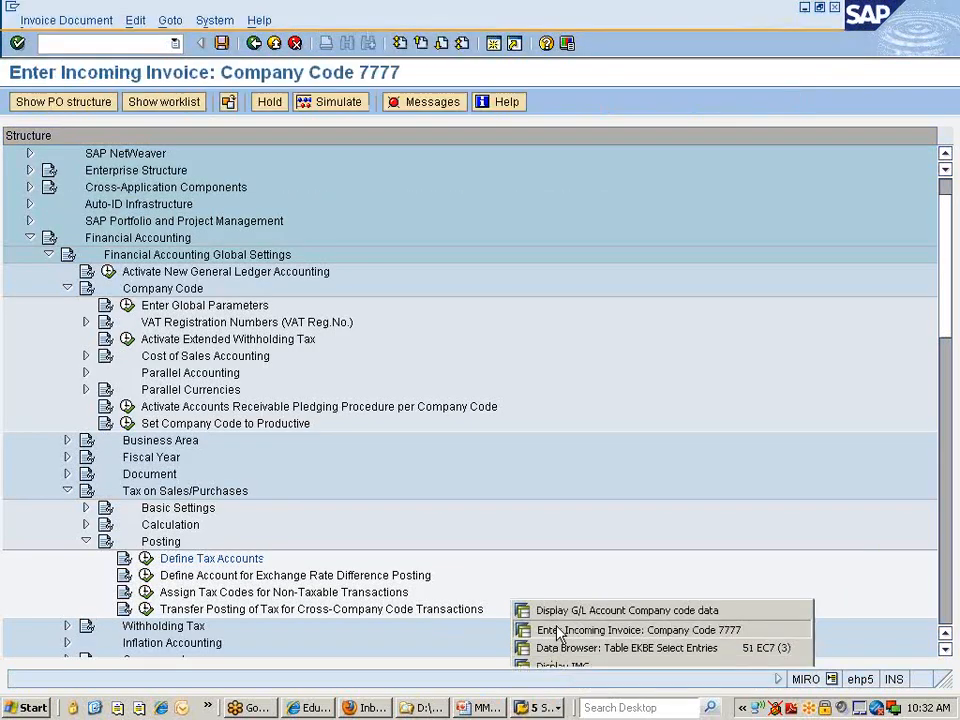
{"action": "left_click", "coordinate": [50, 38]}
{"action": "type", "text": "/nmiro"}
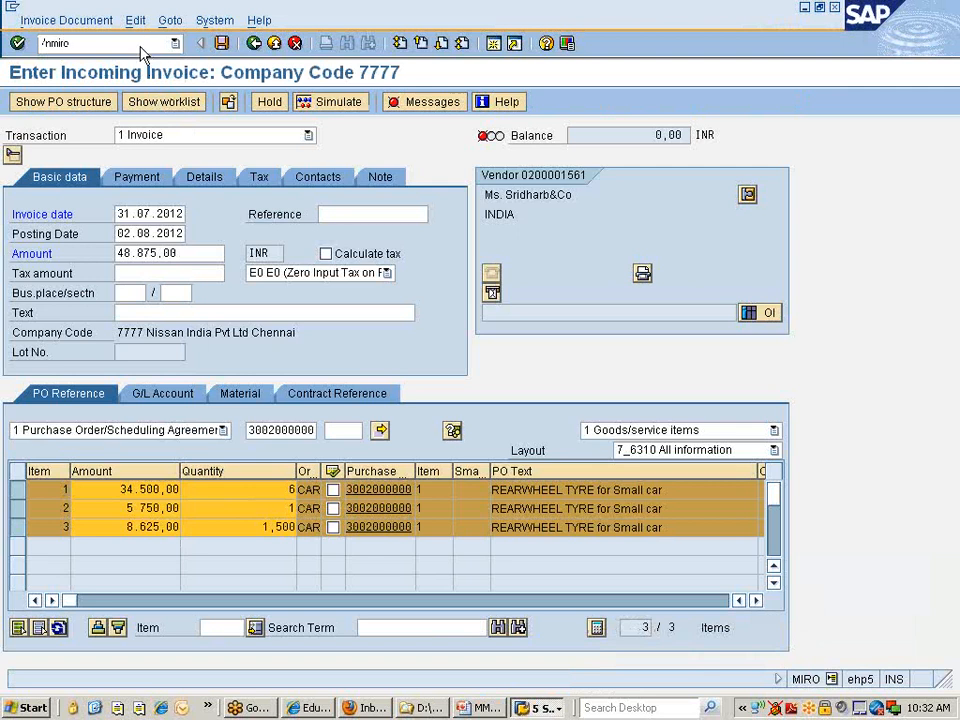
{"action": "key", "text": "Return"}
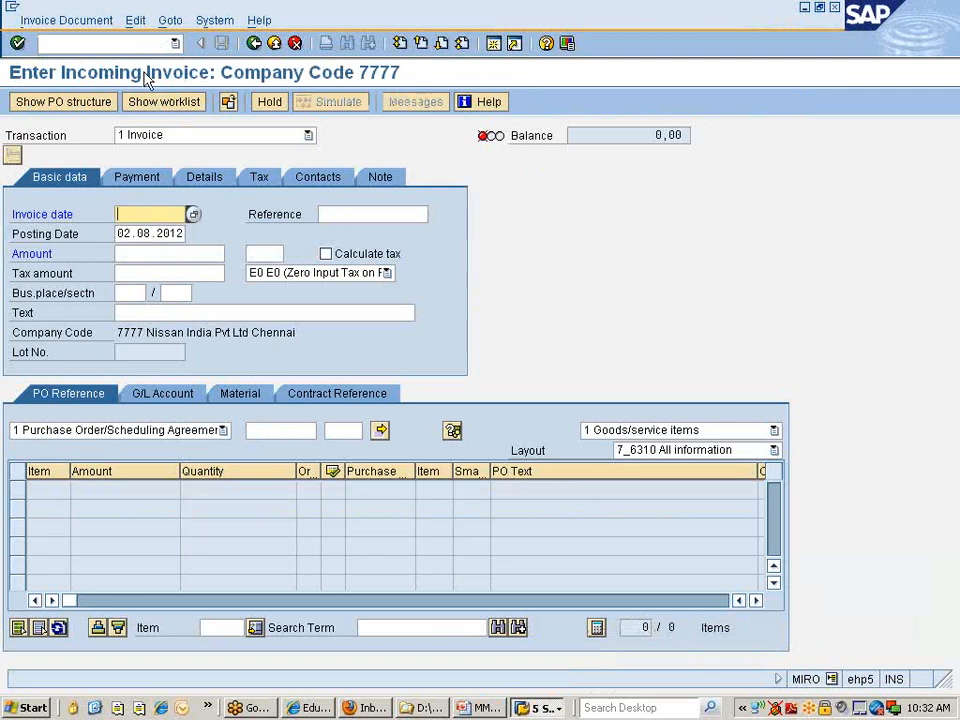
Enter an invoice dated 31.07.2012 for the REARWHEEL TYRE for Small car purchase order with an amount of 48875
{"action": "left_click", "coordinate": [150, 214]}
{"action": "left_click", "coordinate": [128, 229]}
{"action": "left_click", "coordinate": [281, 430]}
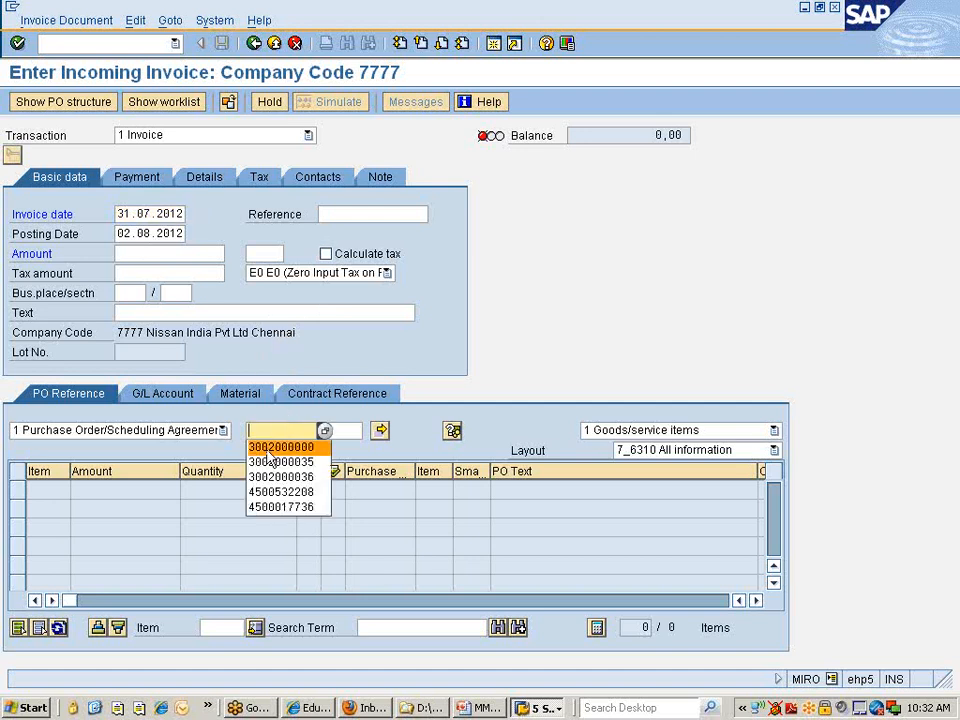
{"action": "left_click", "coordinate": [270, 450]}
{"action": "key", "text": "Return"}
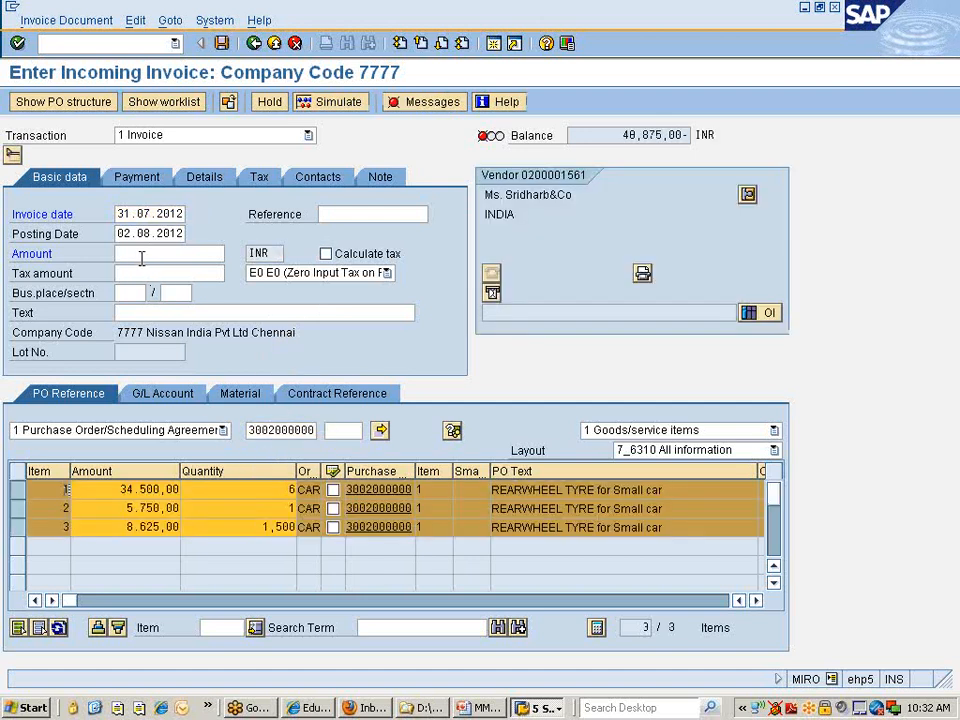
{"action": "left_click", "coordinate": [142, 258]}
{"action": "left_click", "coordinate": [142, 268]}
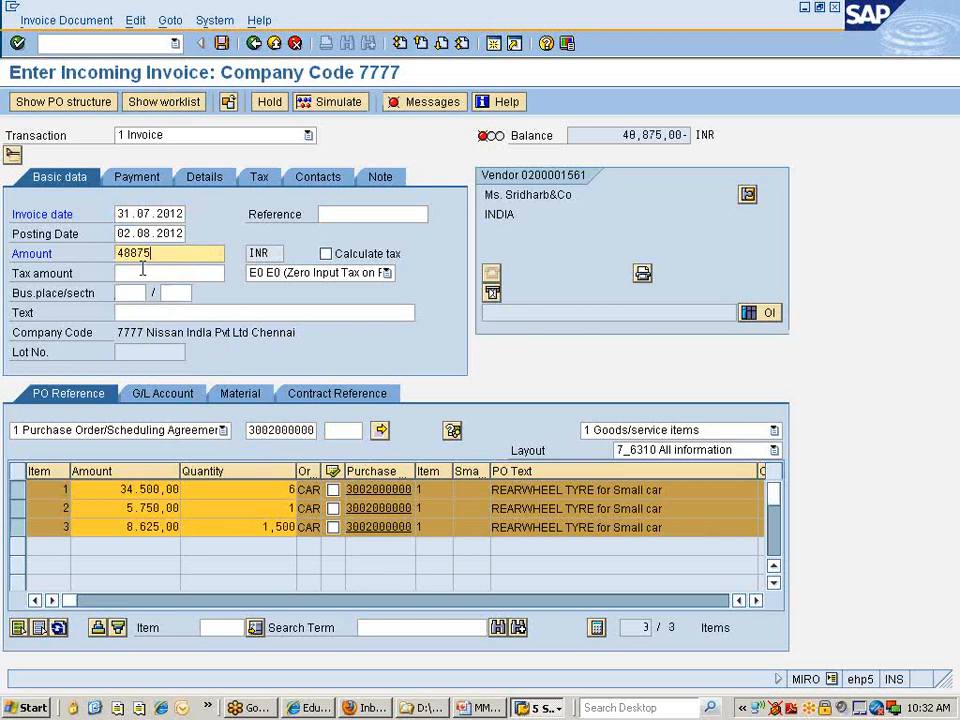
{"action": "key", "text": "Return"}
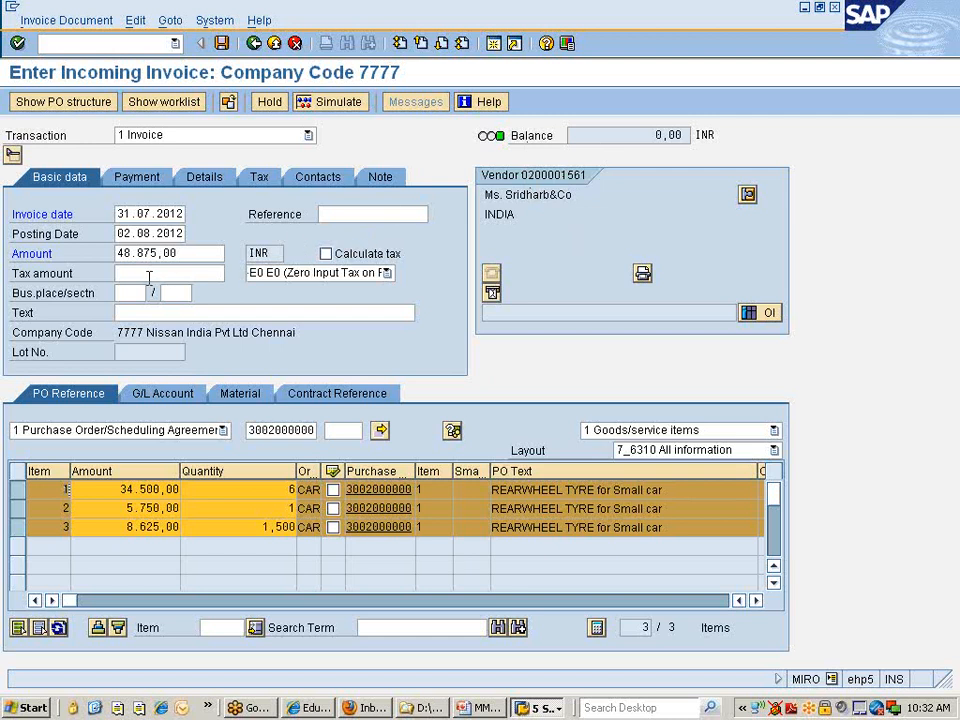
Change the invoice amount to 48.880 and check the verification log messages
{"action": "left_click", "coordinate": [147, 254]}
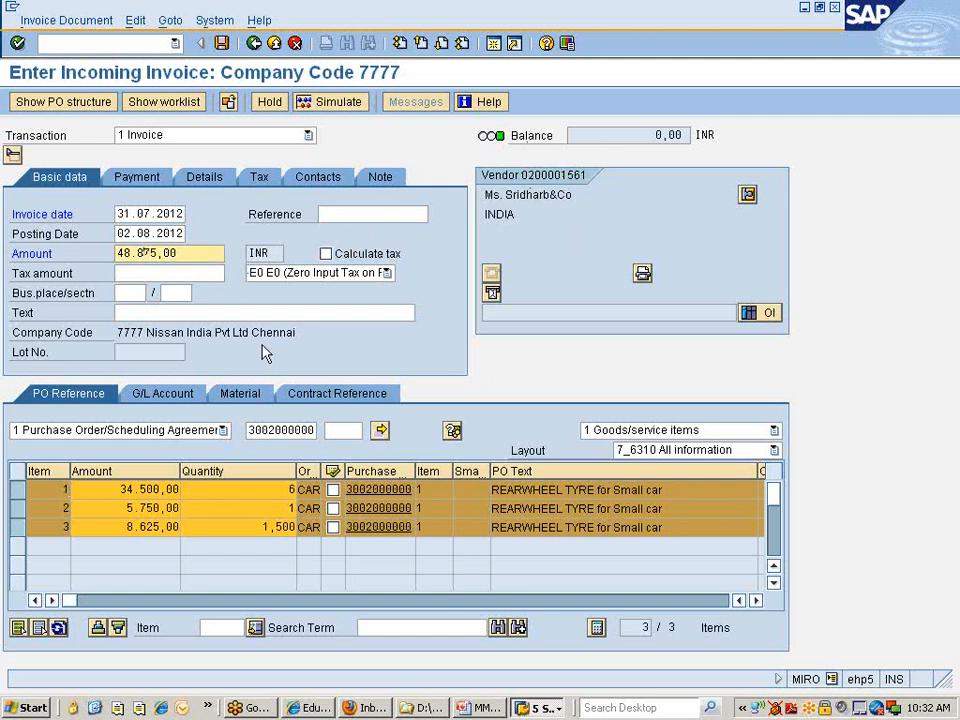
{"action": "key", "text": "Delete"}
{"action": "key", "text": "Delete"}
{"action": "type", "text": "80"}
{"action": "key", "text": "Return"}
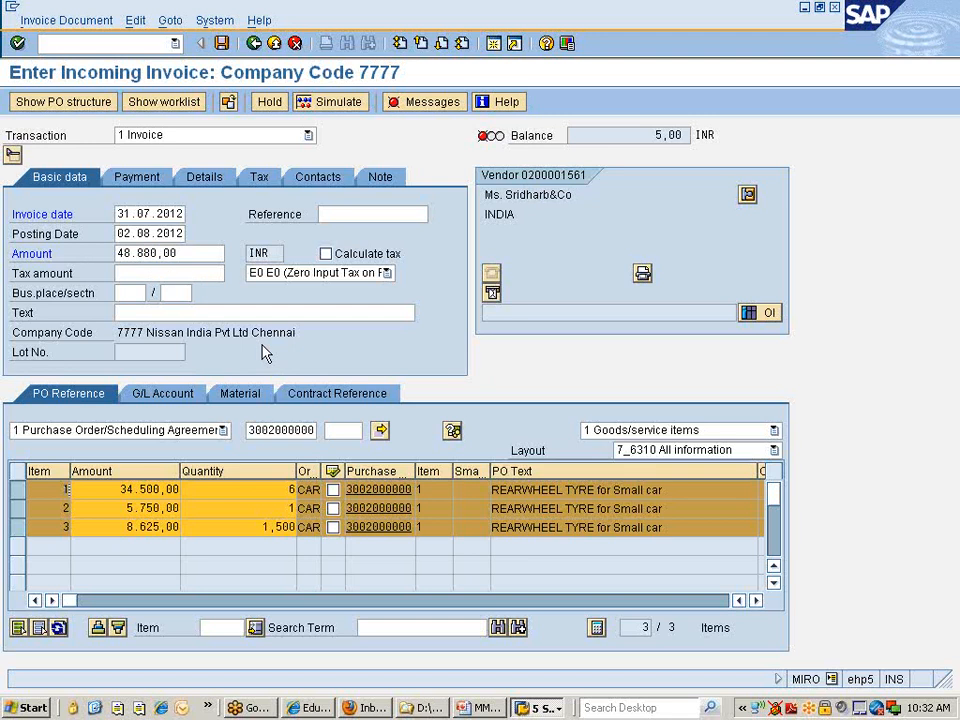
{"action": "left_click", "coordinate": [436, 110]}
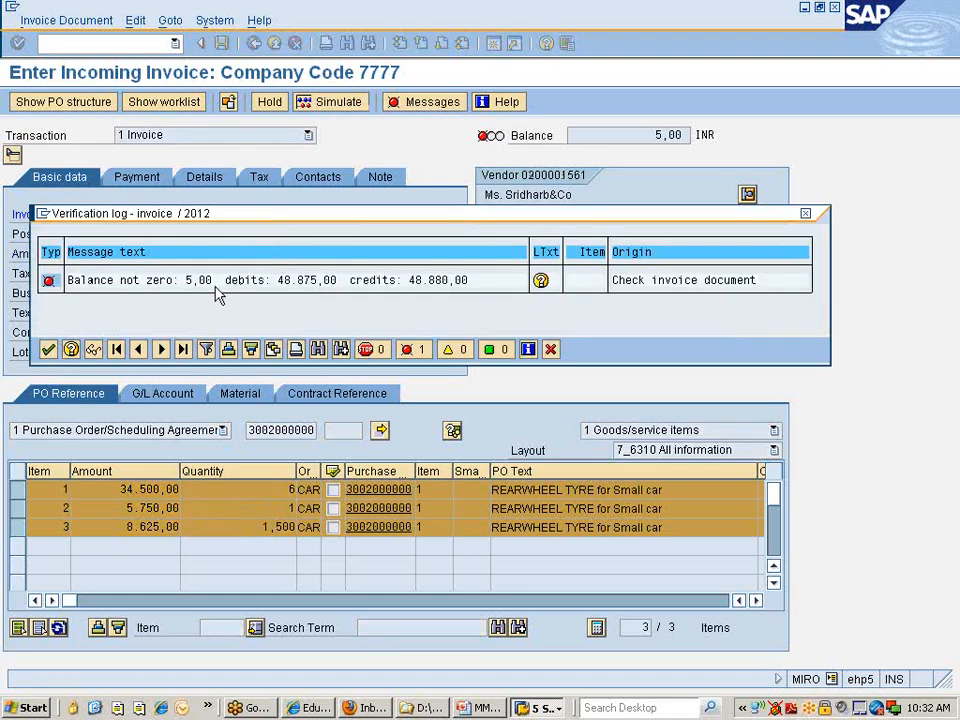
{"action": "left_click", "coordinate": [805, 213]}
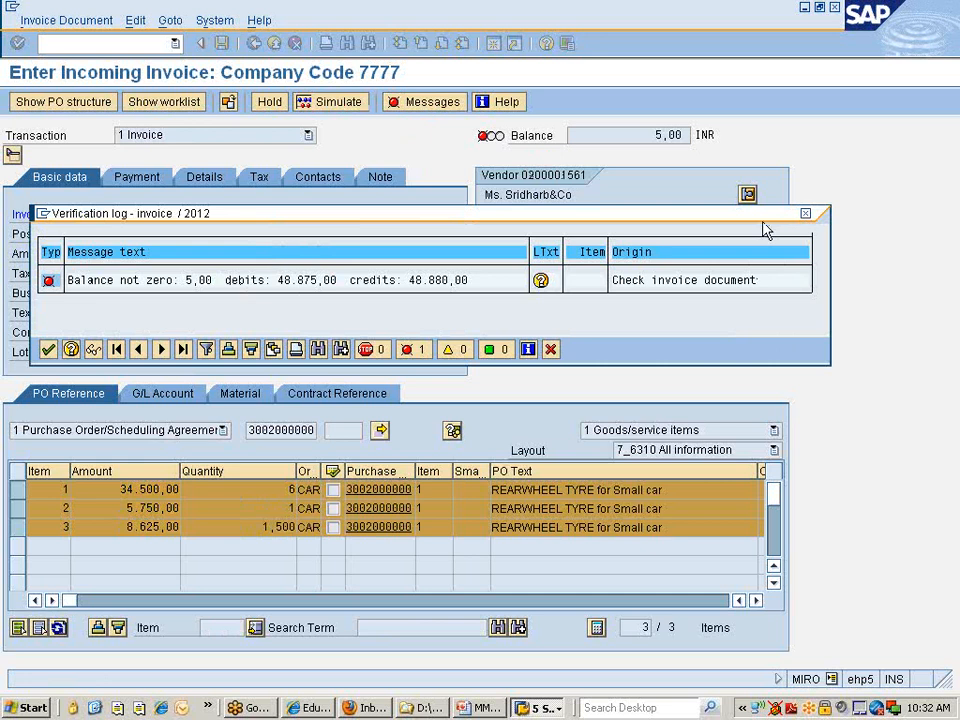
Set the invoice amount back to 48.875
{"action": "left_click", "coordinate": [182, 253]}
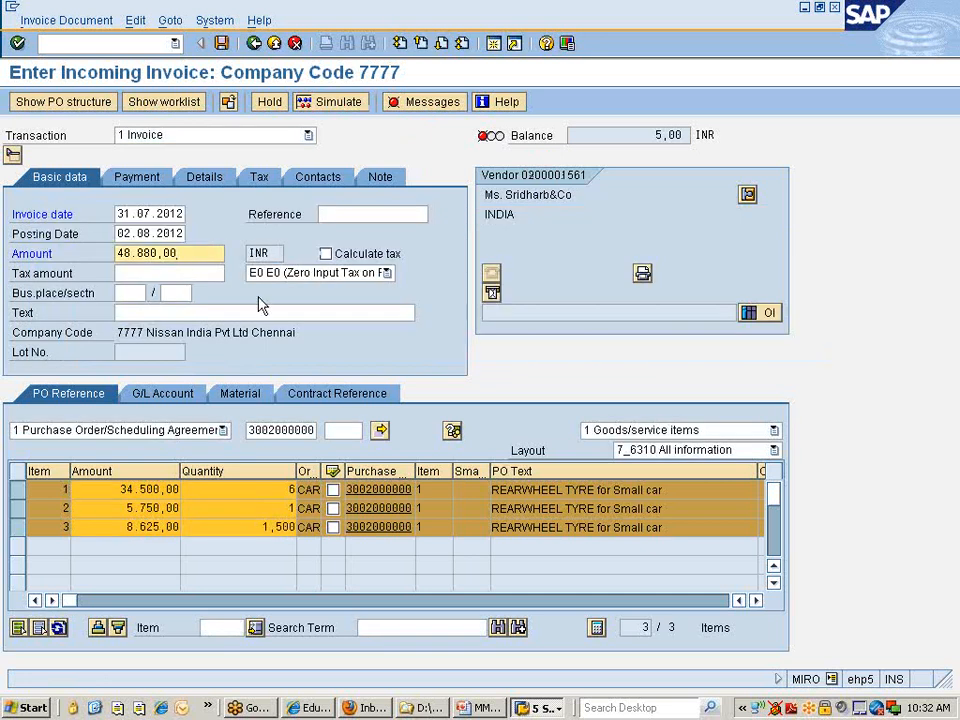
{"action": "key", "text": "BackSpace"}
{"action": "key", "text": "BackSpace"}
{"action": "key", "text": "BackSpace"}
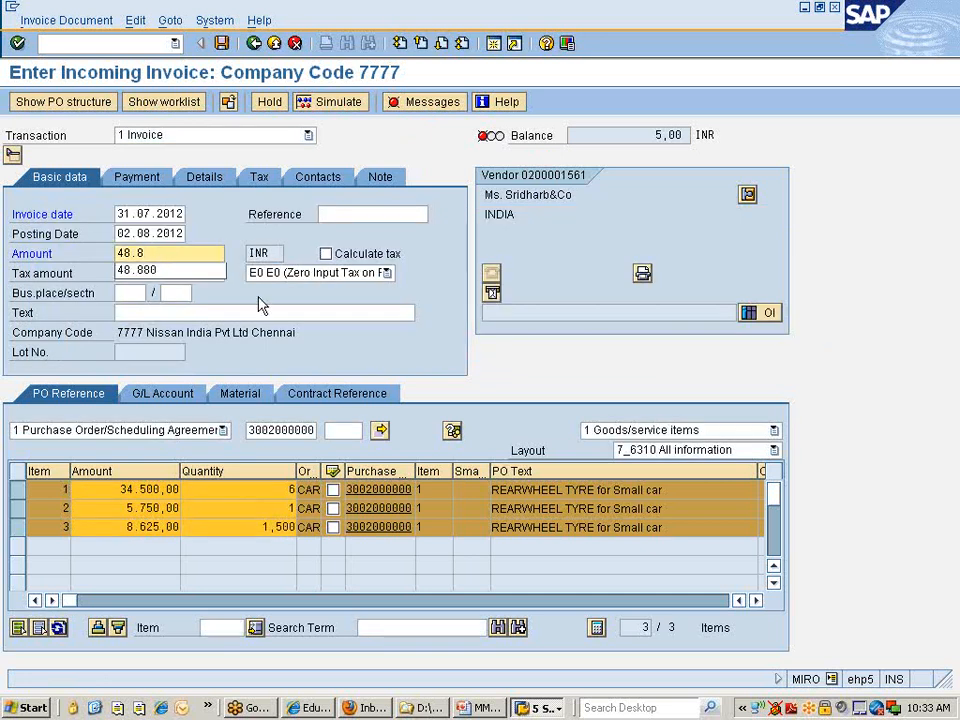
{"action": "type", "text": "75"}
{"action": "key", "text": "Return"}
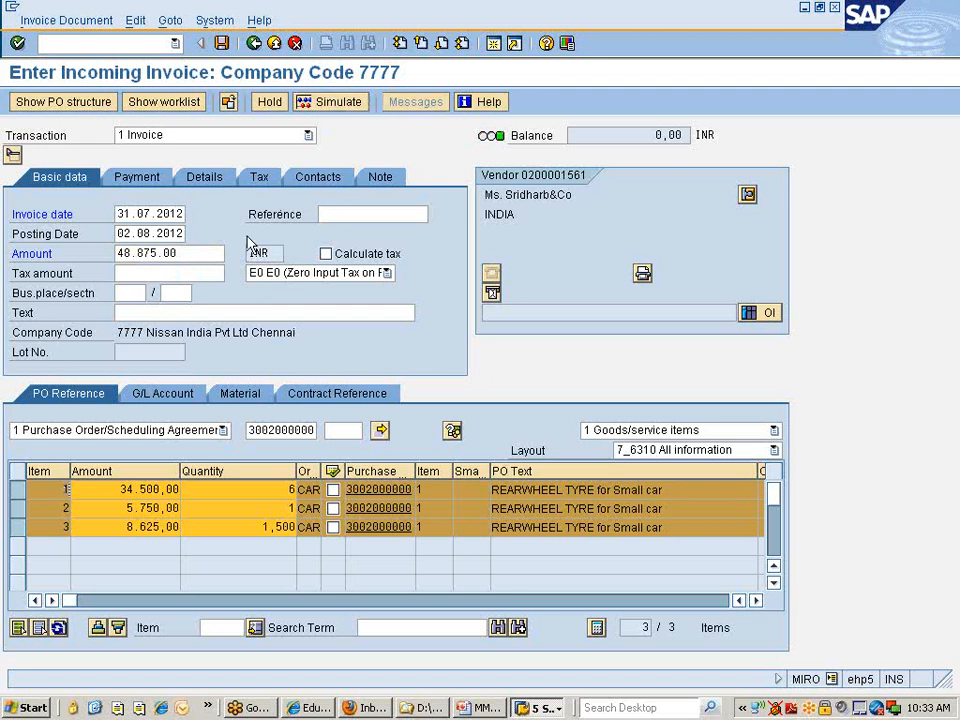
Set the invoice's payment block to A Blocked for payment
{"action": "left_click", "coordinate": [137, 177]}
{"action": "left_click", "coordinate": [375, 236]}
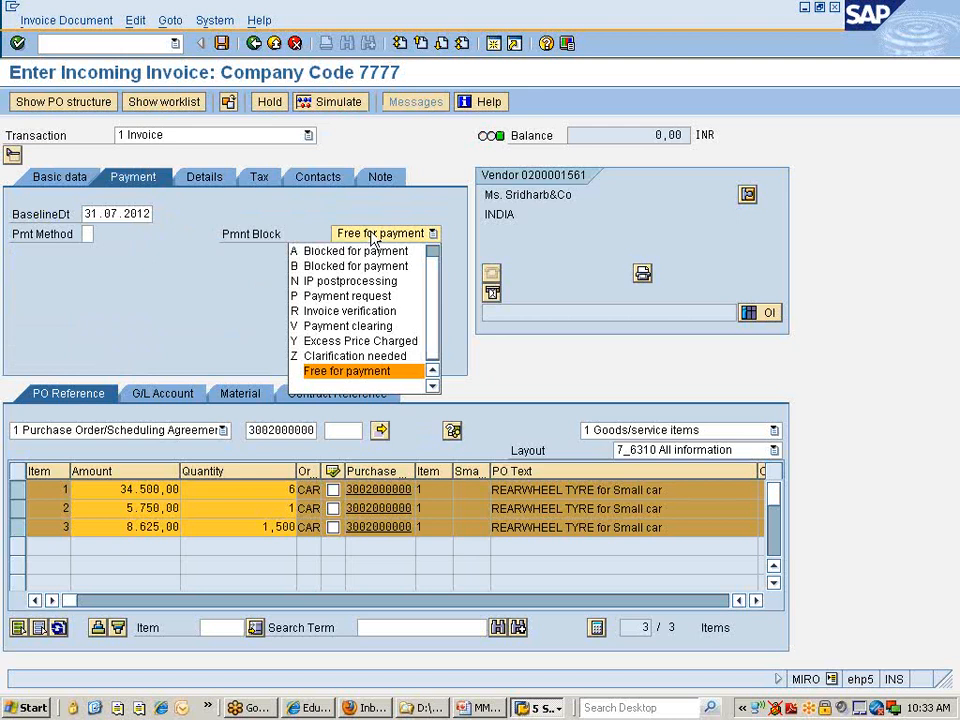
{"action": "left_click", "coordinate": [358, 251]}
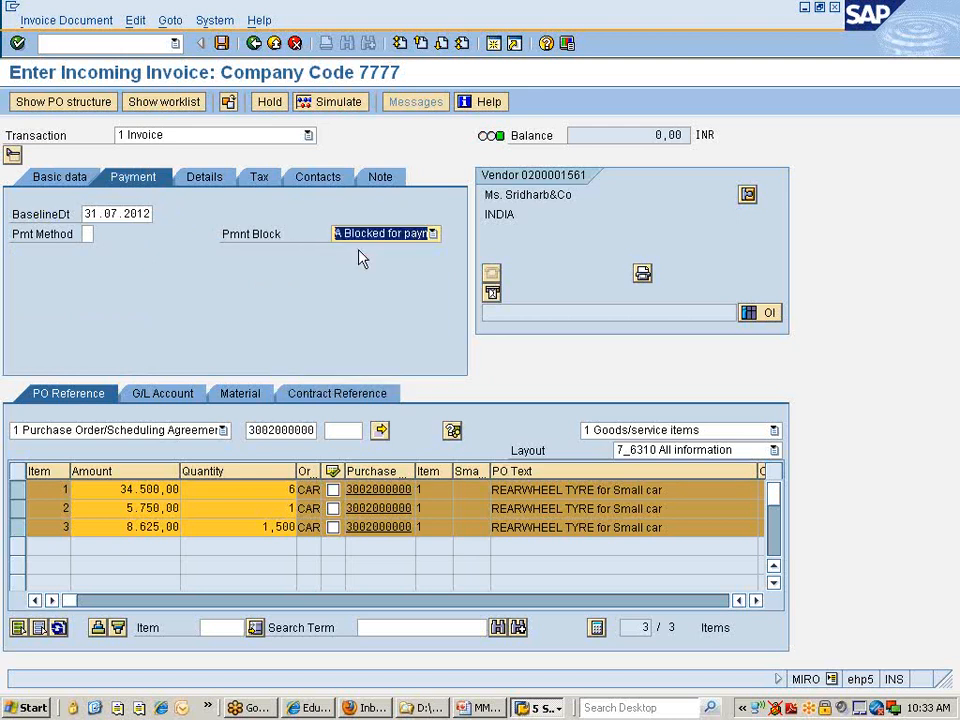
{"action": "left_click", "coordinate": [358, 250]}
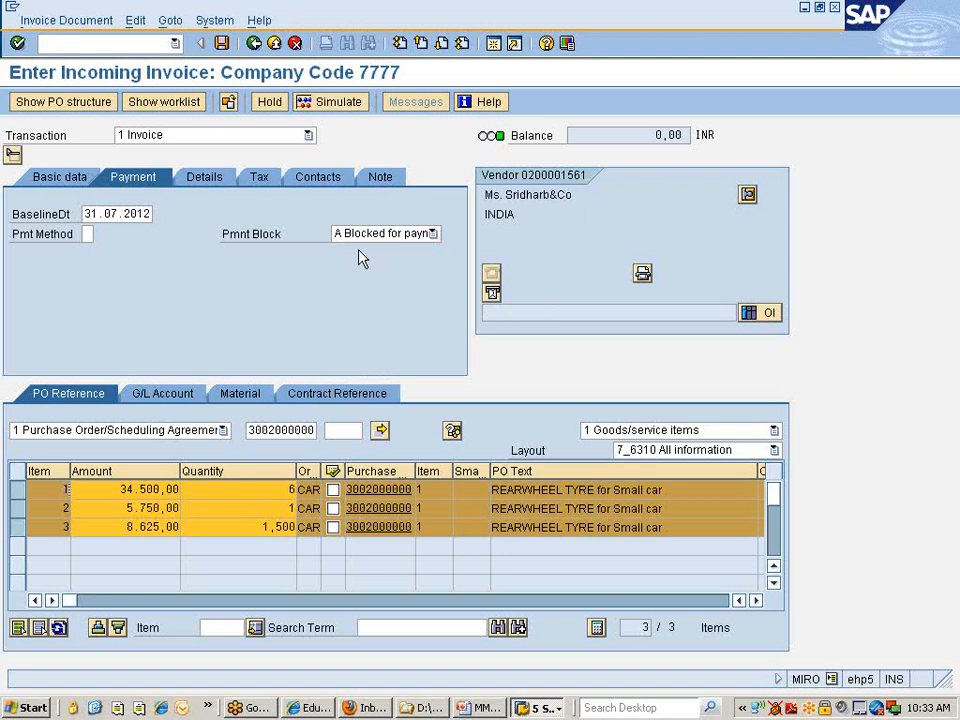
Simulate the invoice document and post it from the simulation
{"action": "left_click", "coordinate": [325, 103]}
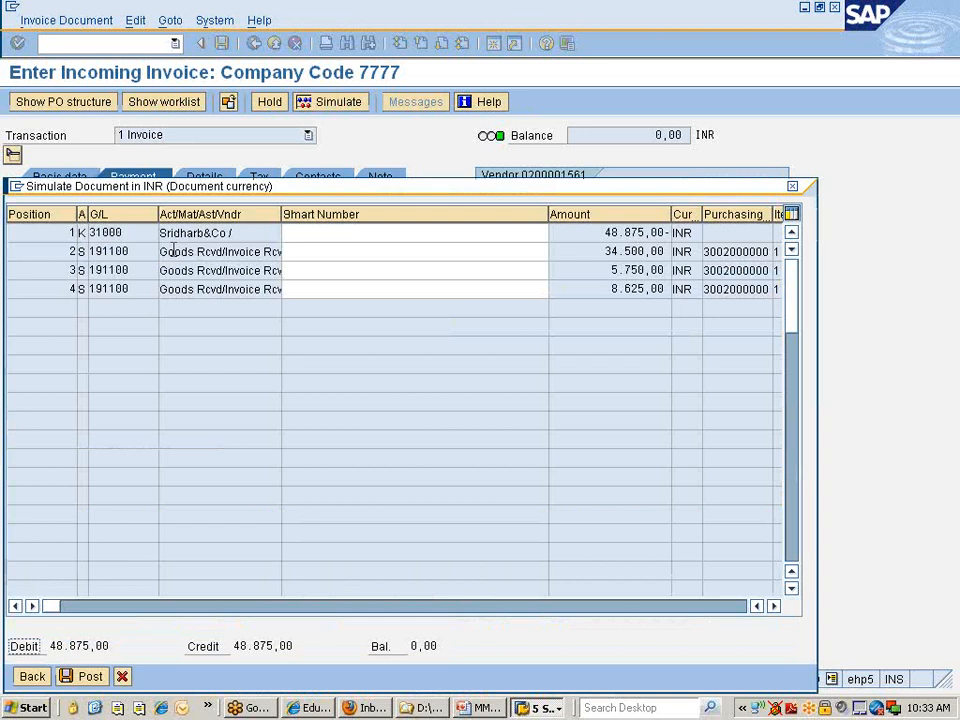
{"action": "left_click", "coordinate": [88, 678]}
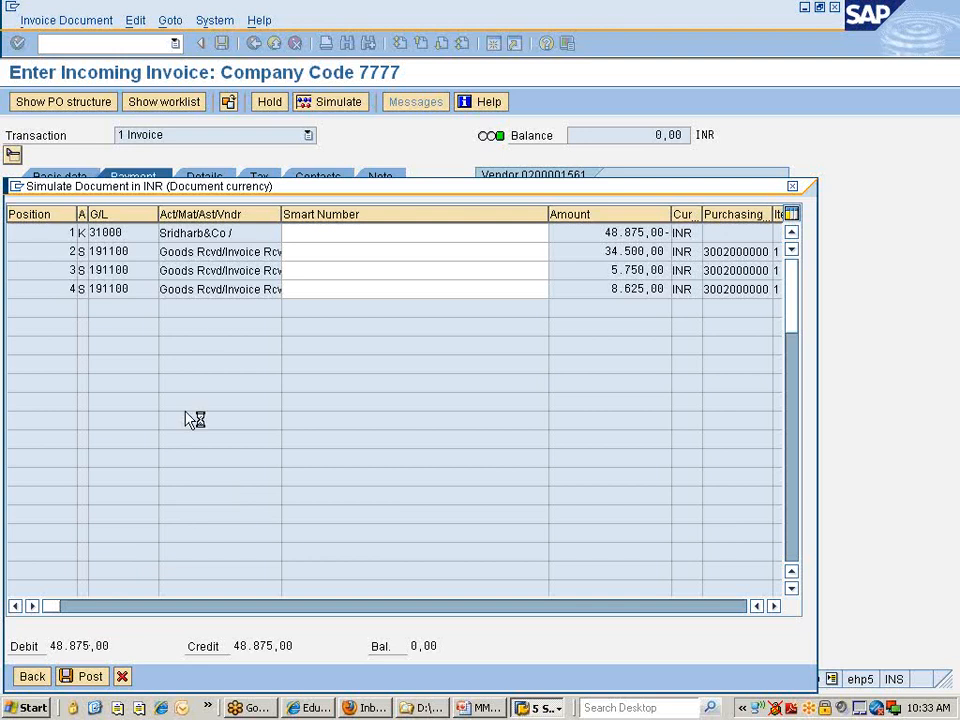
{"action": "left_click_drag", "start_coordinate": [270, 199], "coordinate": [366, 148]}
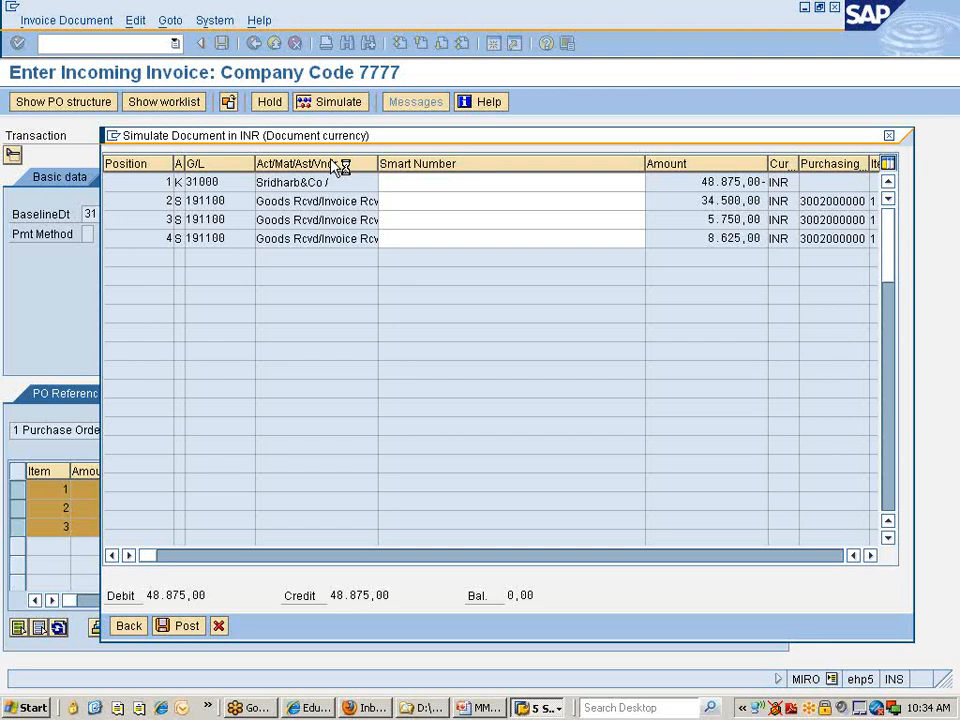
{"action": "left_click", "coordinate": [355, 708]}
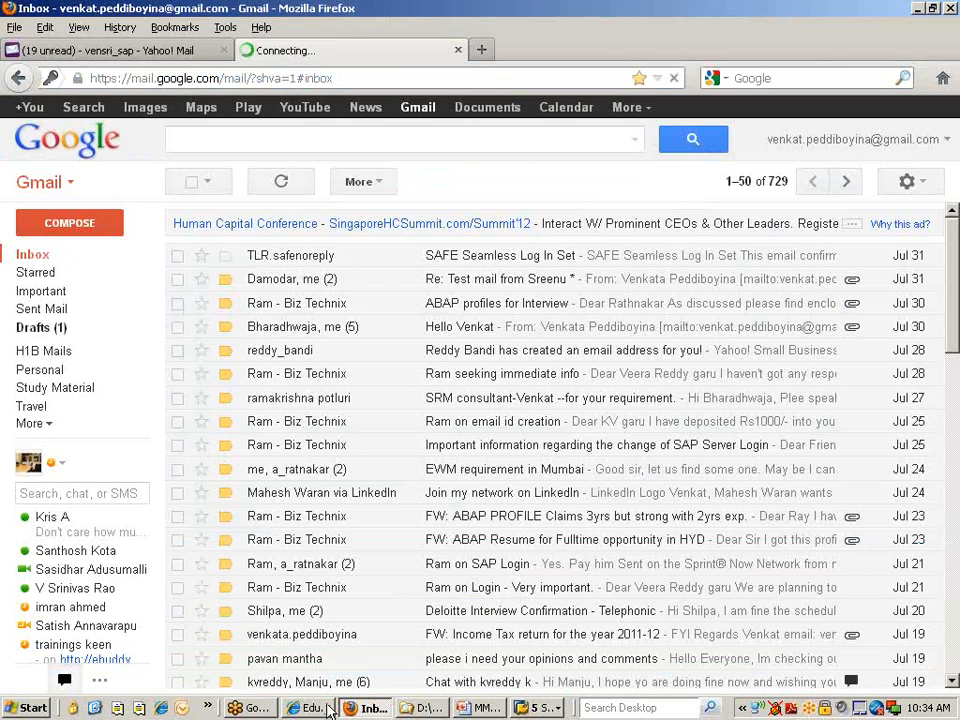
{"action": "left_click", "coordinate": [553, 710]}
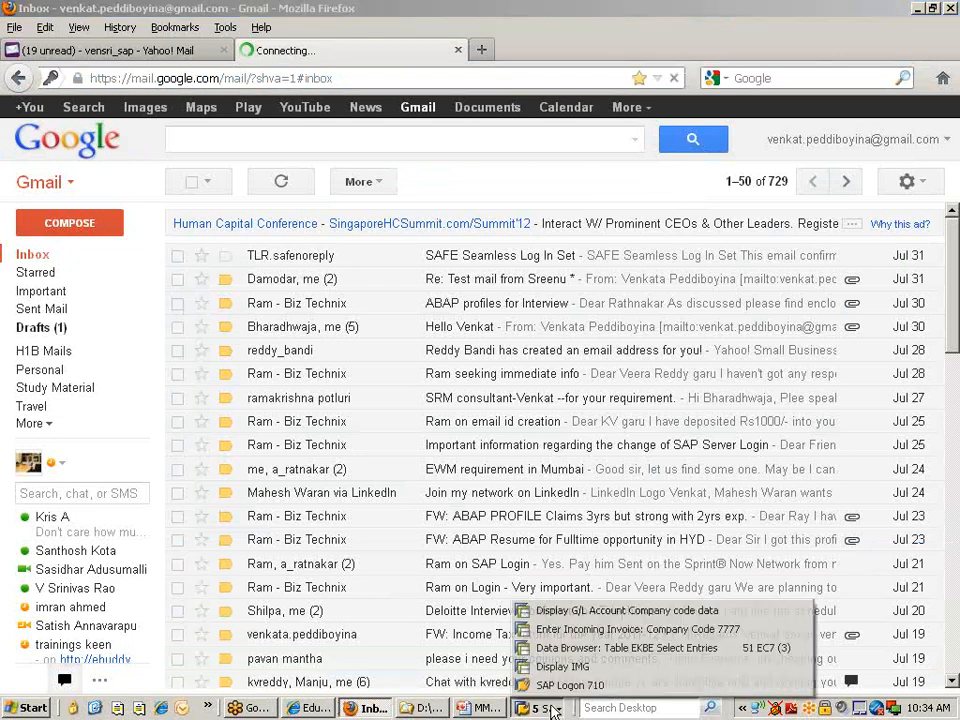
{"action": "left_click", "coordinate": [575, 612]}
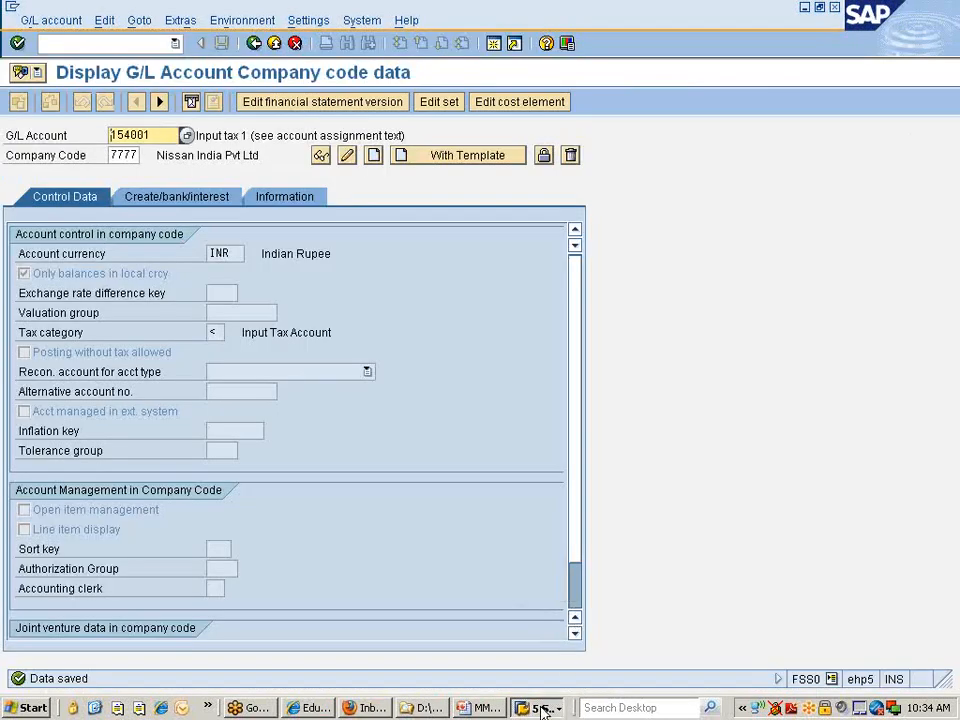
{"action": "left_click", "coordinate": [546, 708]}
{"action": "left_click", "coordinate": [555, 632]}
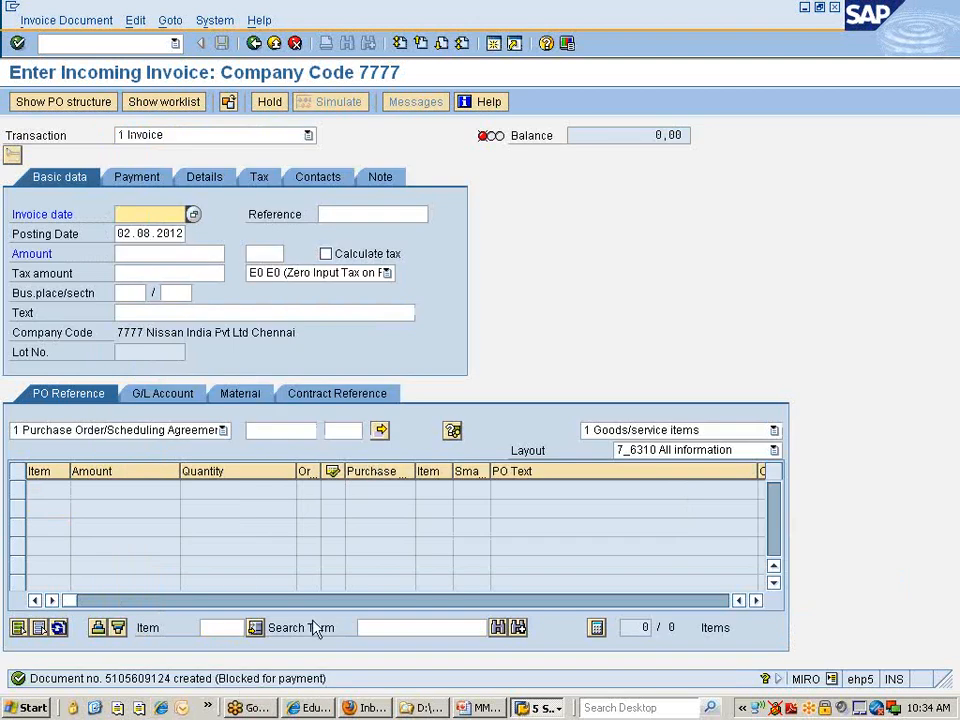
Start another invoice dated 31.07.2012 and load the purchase order numbered directly after the one just invoiced
{"action": "key", "text": "BackSpace"}
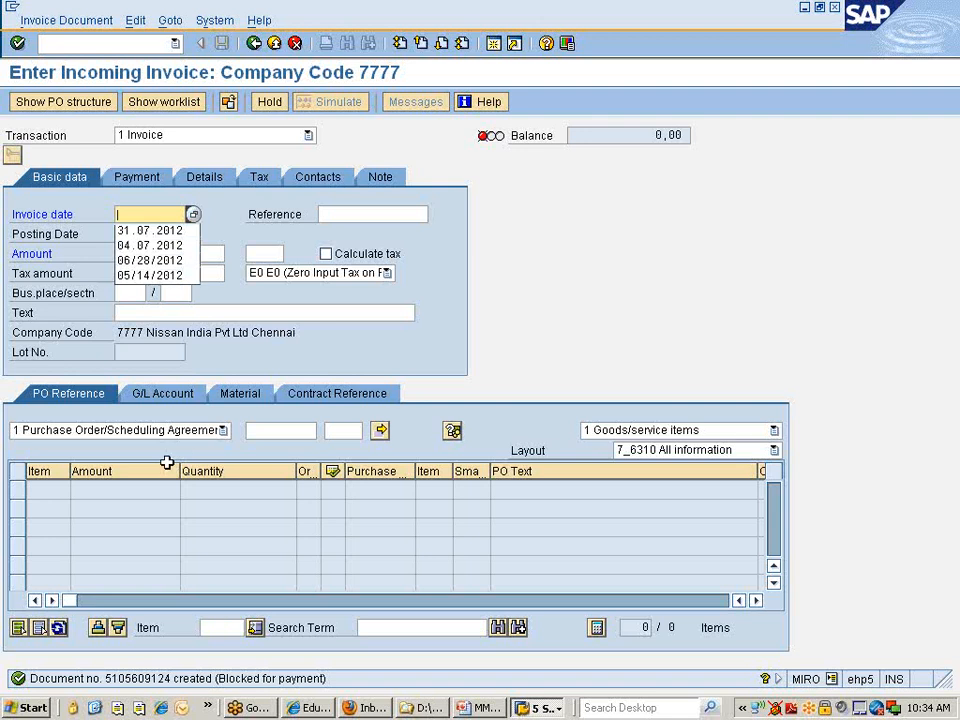
{"action": "left_click", "coordinate": [172, 233]}
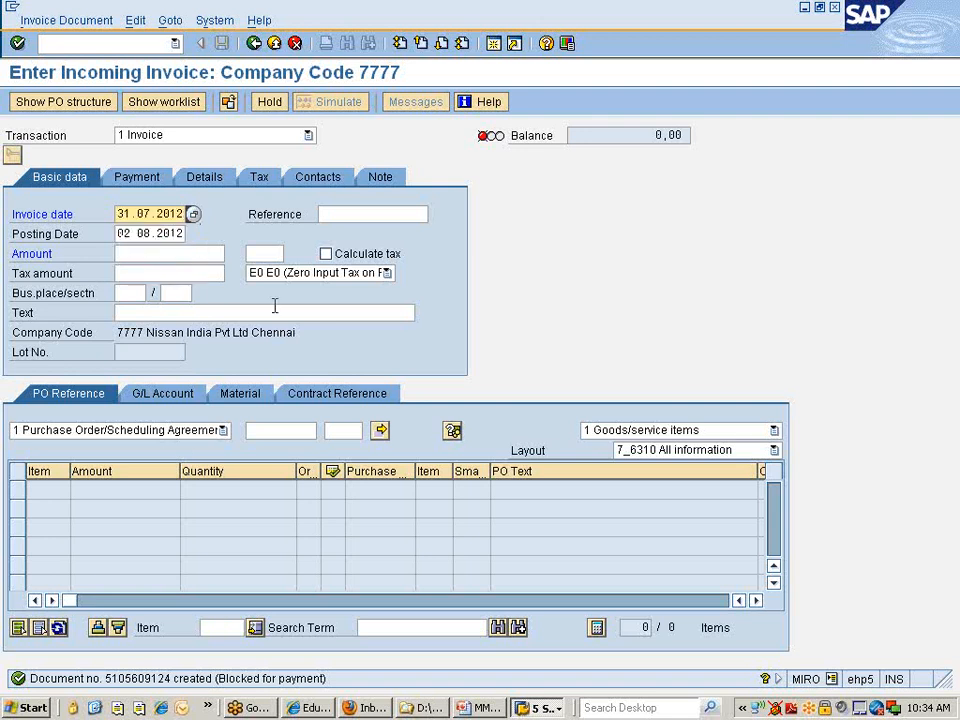
{"action": "left_click", "coordinate": [287, 431]}
{"action": "key", "text": "BackSpace"}
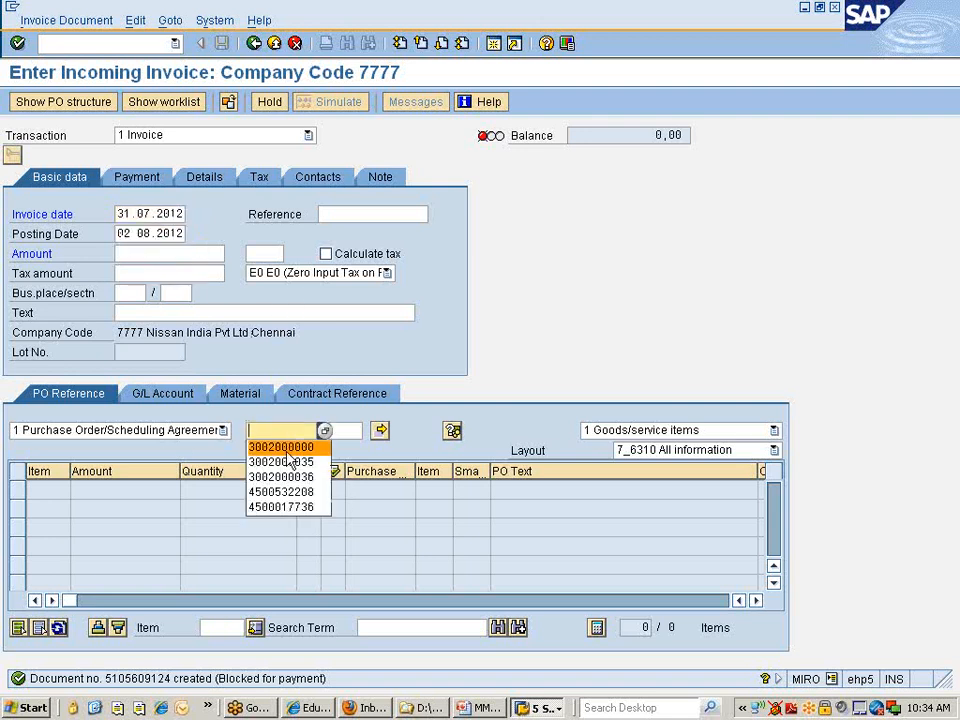
{"action": "left_click", "coordinate": [288, 452]}
{"action": "key", "text": "BackSpace"}
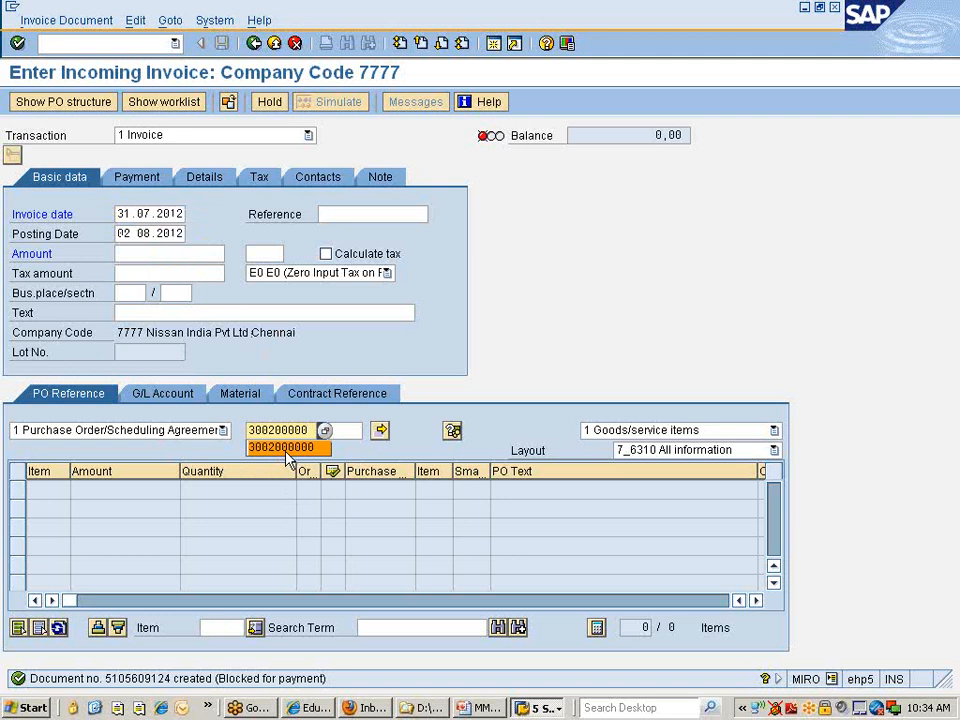
{"action": "type", "text": "1"}
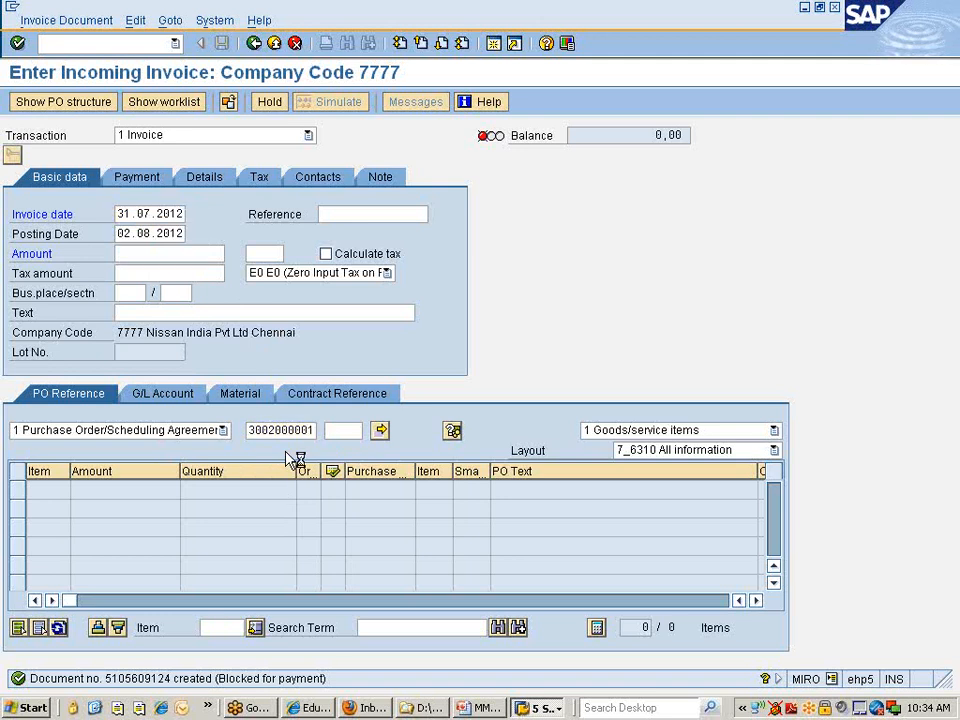
{"action": "key", "text": "Return"}
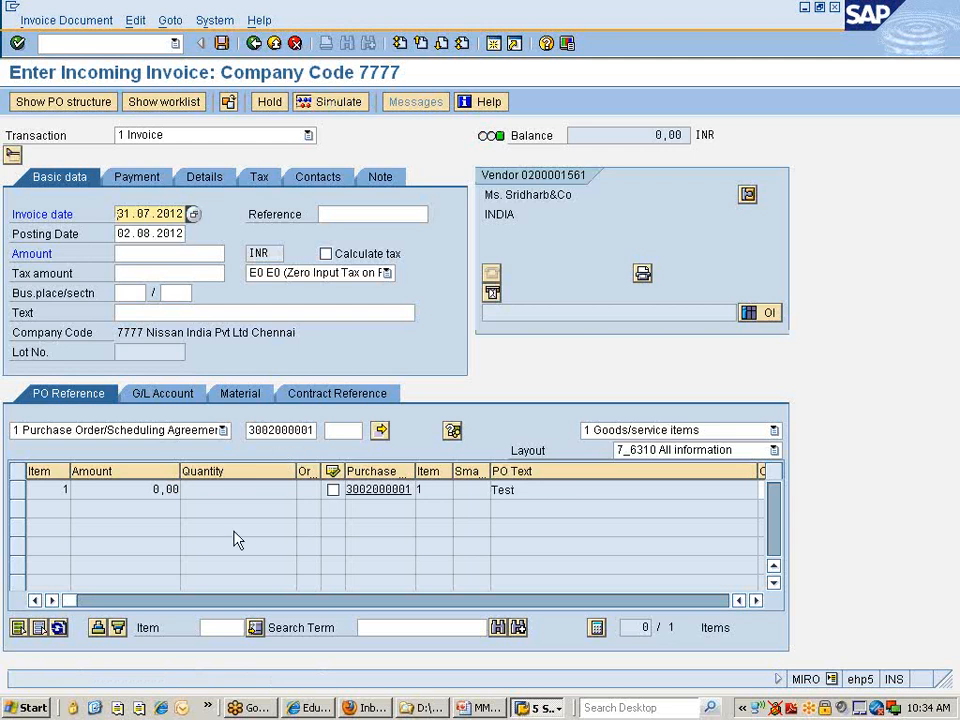
{"action": "left_click", "coordinate": [543, 709]}
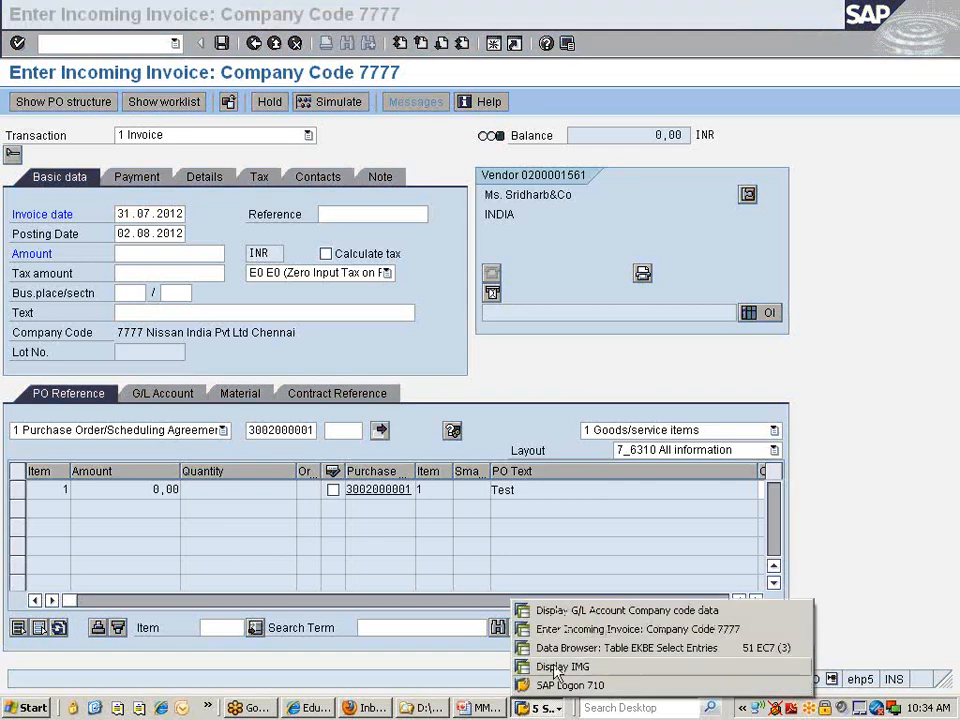
{"action": "left_click", "coordinate": [530, 644]}
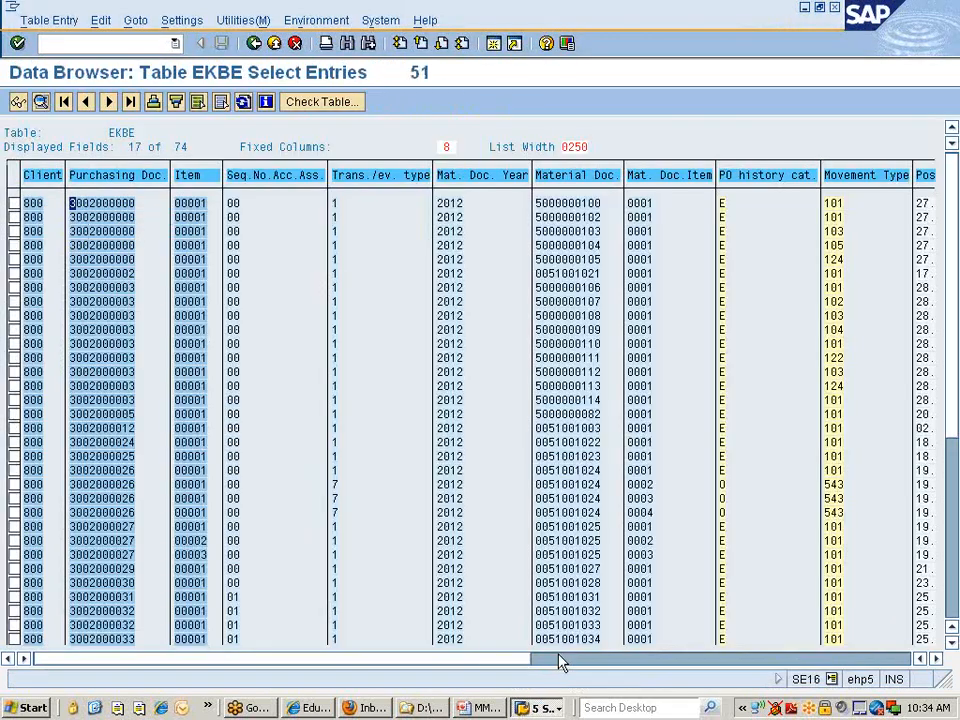
{"action": "left_click", "coordinate": [75, 273]}
{"action": "key", "text": "alt+Tab"}
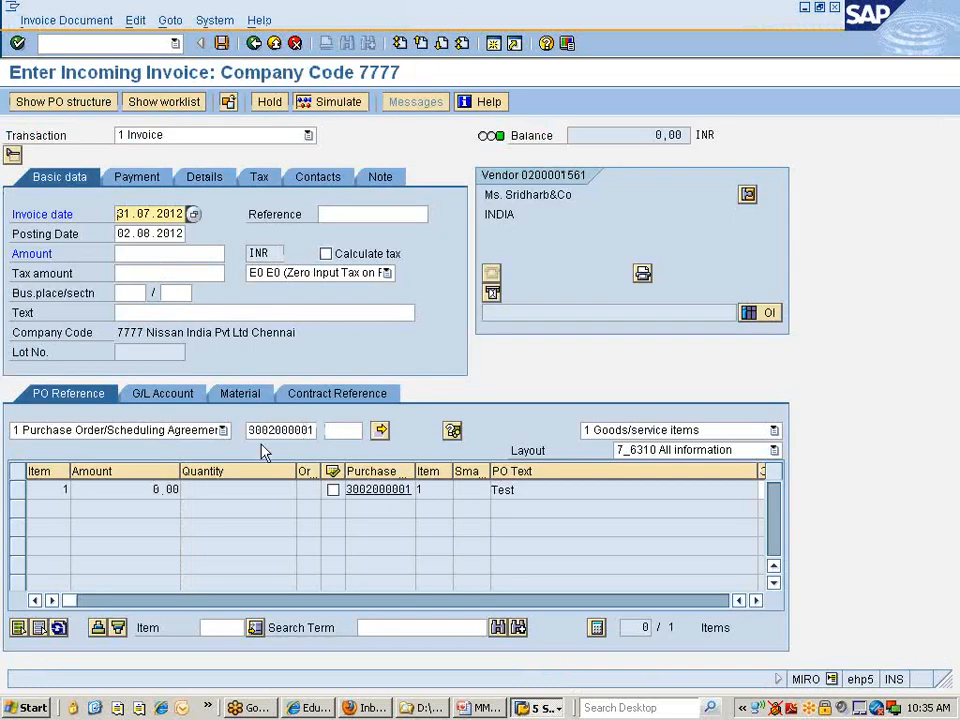
Restart MIRO with a blank invoice dated 31.07.2012 and load the items of the copied purchase order
{"action": "left_click", "coordinate": [16, 492]}
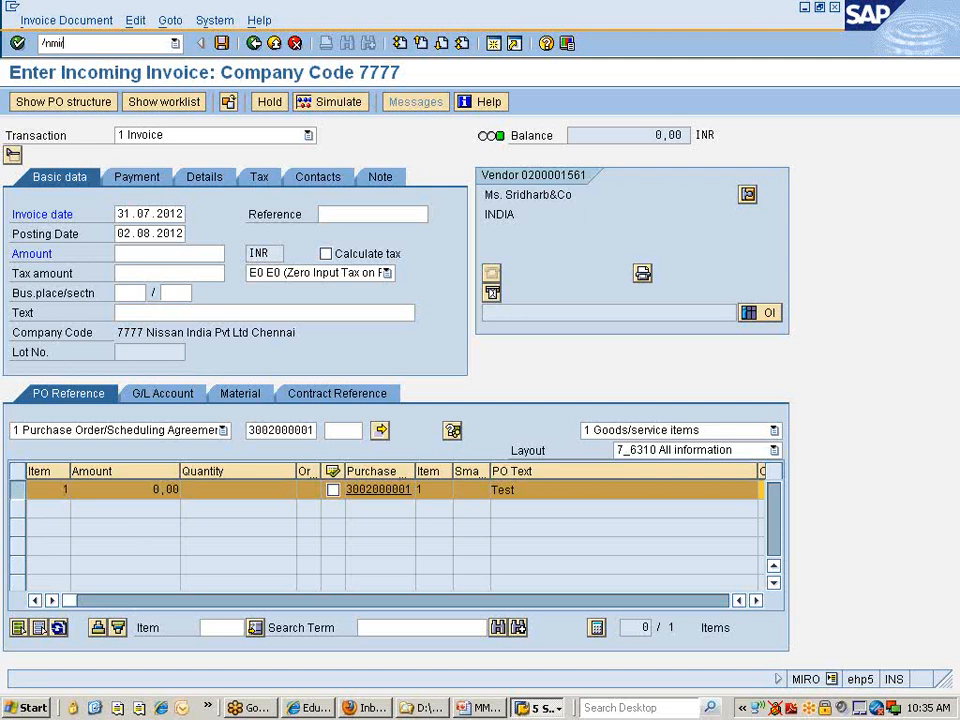
{"action": "key", "text": "Return"}
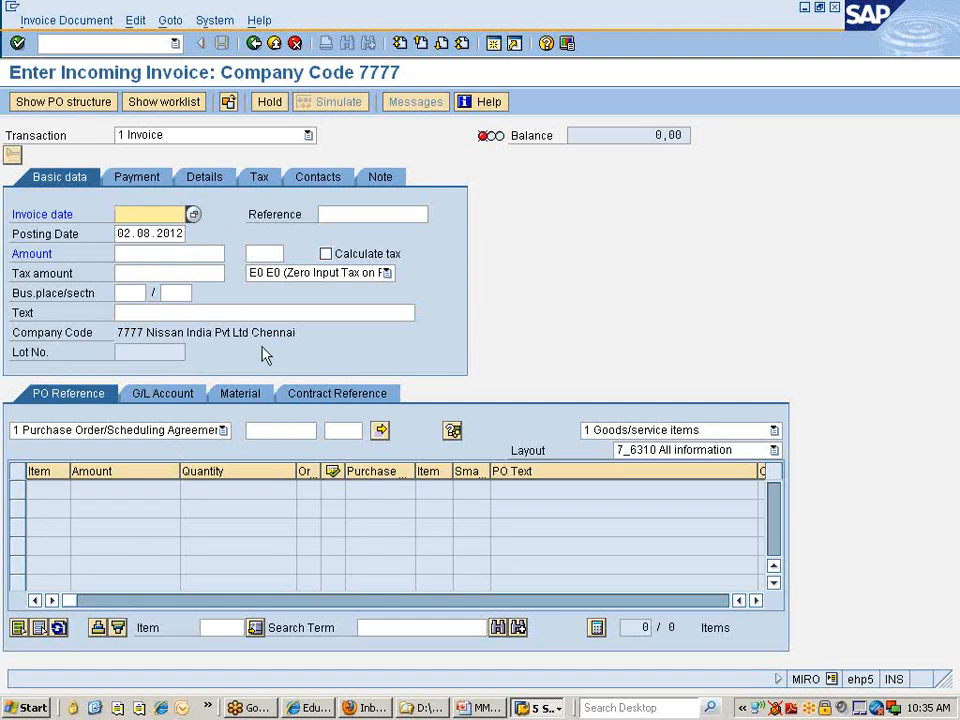
{"action": "left_click", "coordinate": [265, 430]}
{"action": "key", "text": "ctrl+v"}
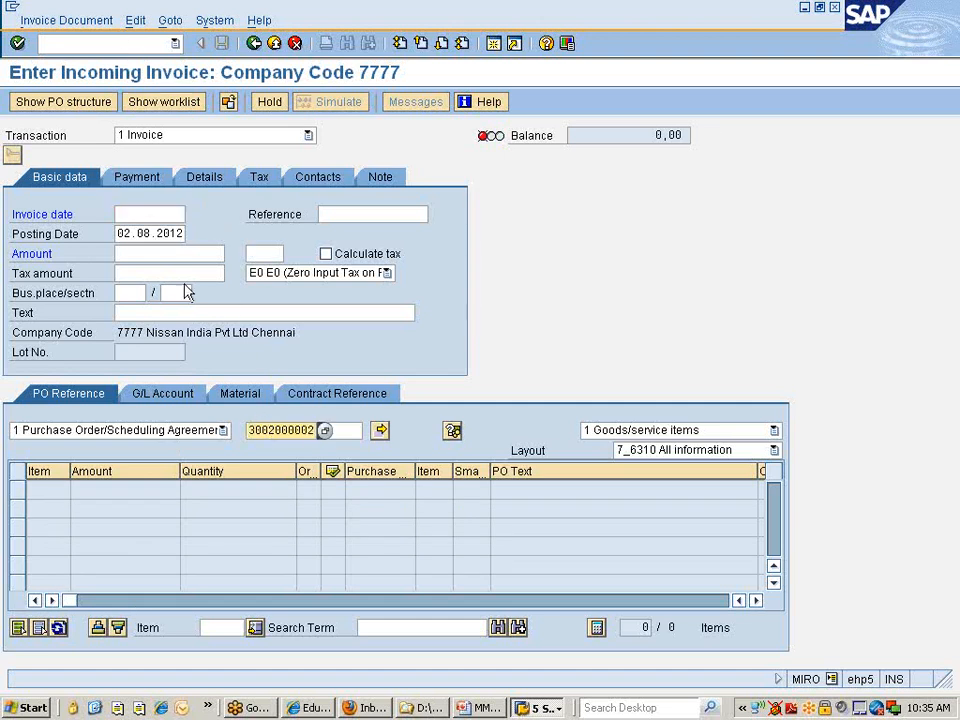
{"action": "left_click", "coordinate": [149, 214]}
{"action": "left_click", "coordinate": [149, 214]}
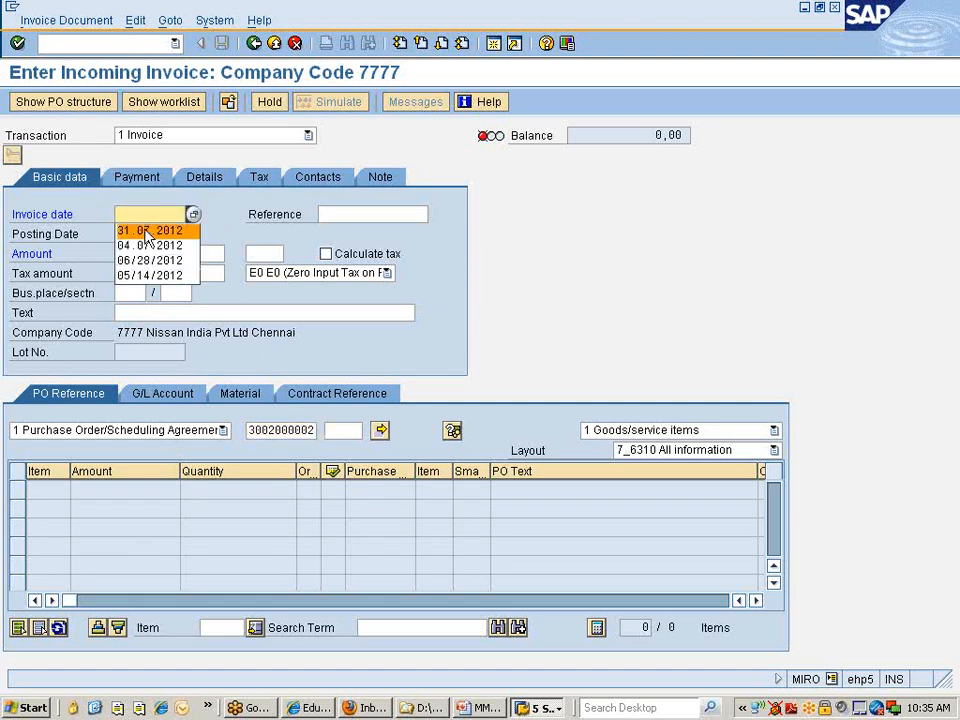
{"action": "left_click", "coordinate": [150, 227]}
{"action": "key", "text": "Return"}
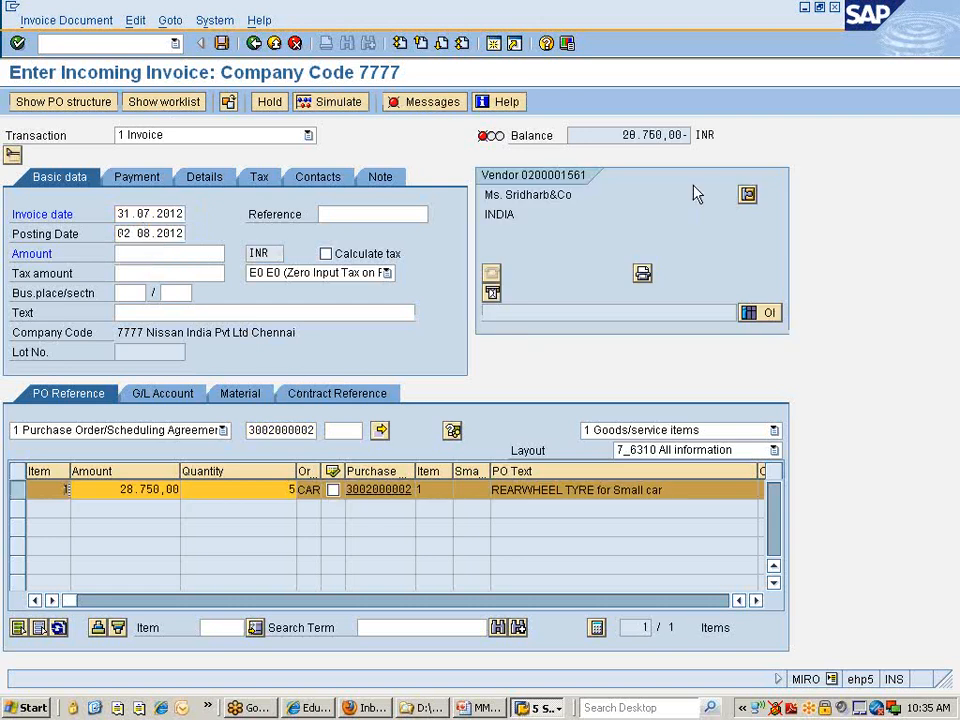
Set the invoice amount to 28.750
{"action": "left_click", "coordinate": [139, 254]}
{"action": "type", "text": "28."}
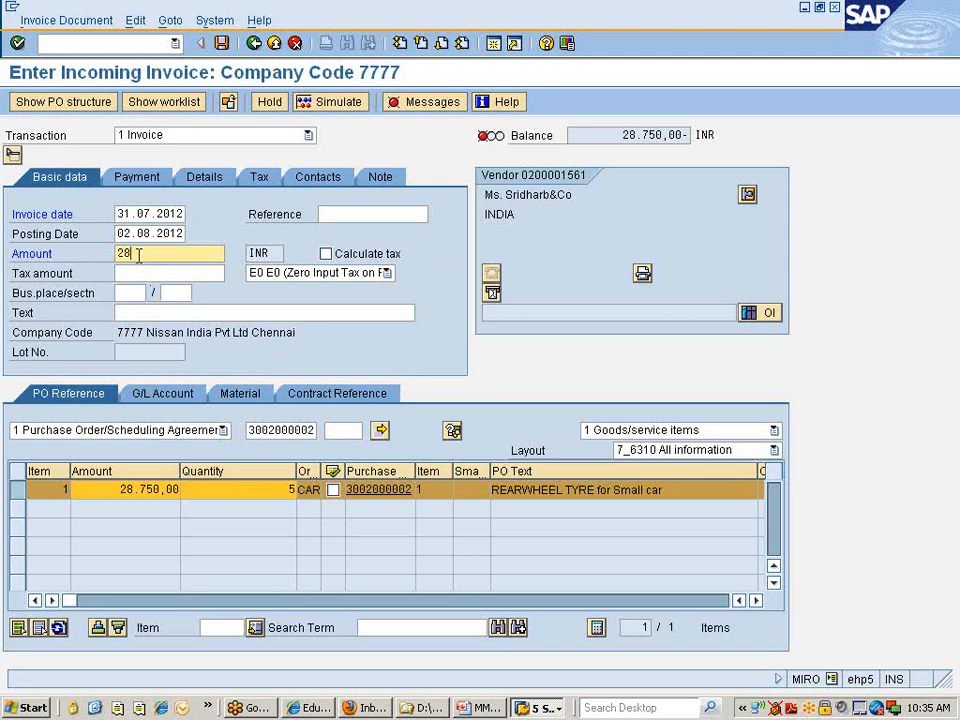
{"action": "type", "text": "750"}
{"action": "key", "text": "Return"}
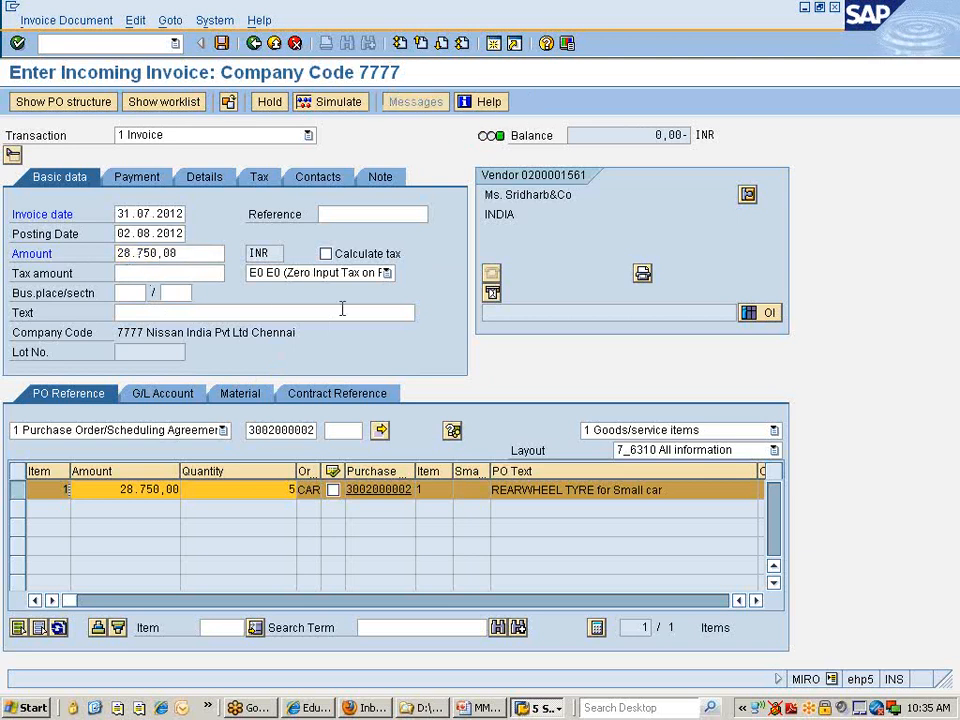
Set the payment block of this invoice to B Blocked for payment
{"action": "left_click", "coordinate": [148, 178]}
{"action": "left_click", "coordinate": [345, 234]}
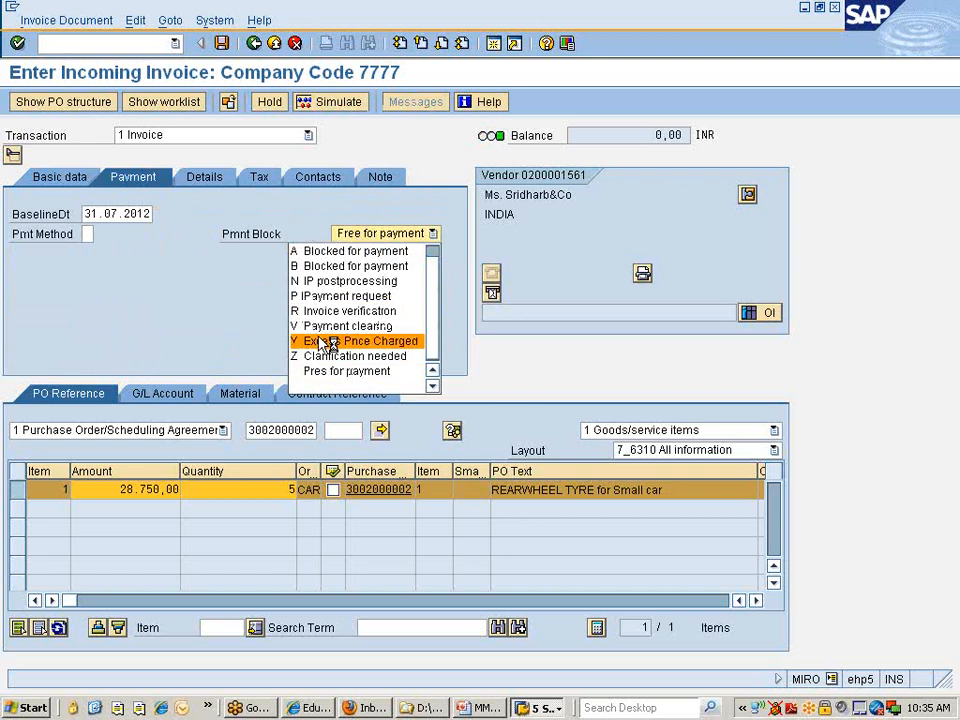
{"action": "left_click", "coordinate": [322, 376]}
{"action": "left_click", "coordinate": [368, 233]}
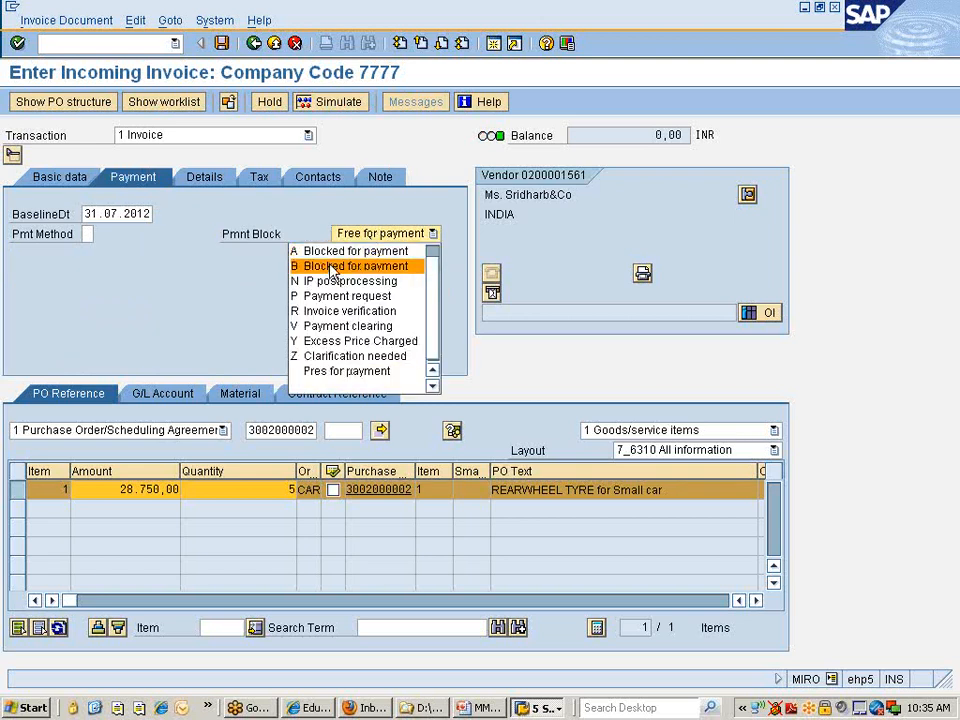
{"action": "left_click", "coordinate": [333, 266]}
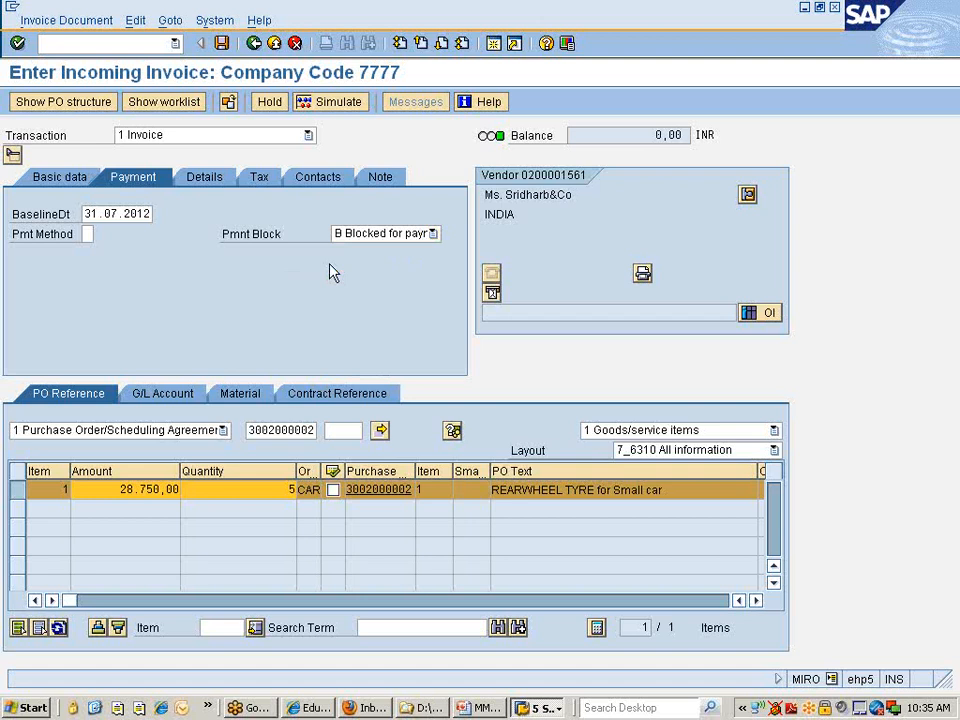
Simulate and post the invoice, and switch to the MM355_04.ppt presentation in PowerPoint
{"action": "left_click", "coordinate": [330, 102]}
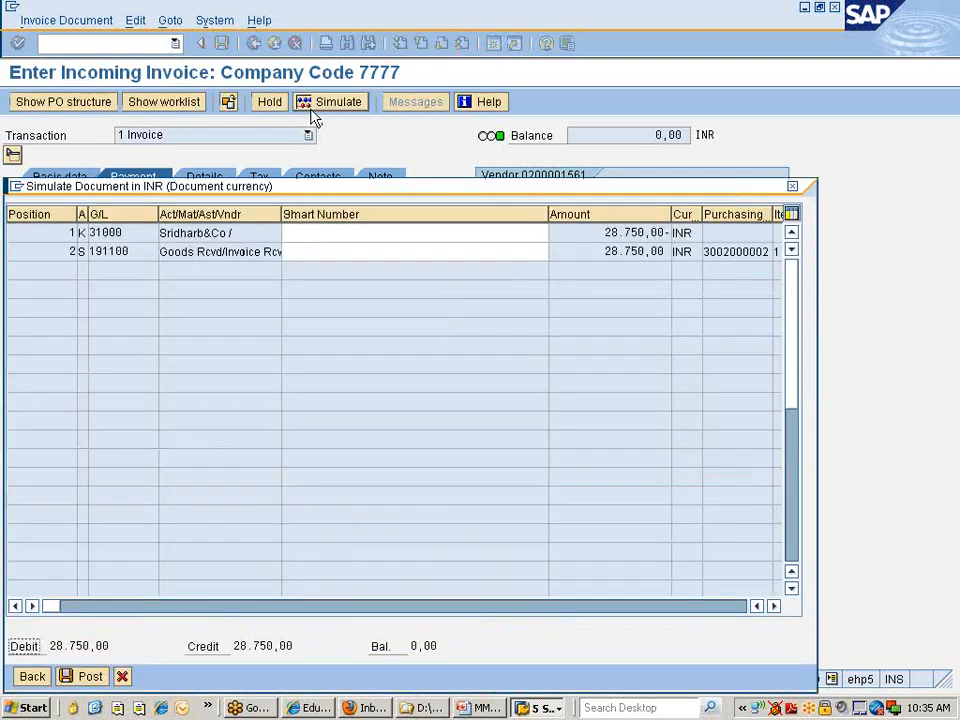
{"action": "left_click", "coordinate": [79, 678]}
{"action": "left_click", "coordinate": [480, 708]}
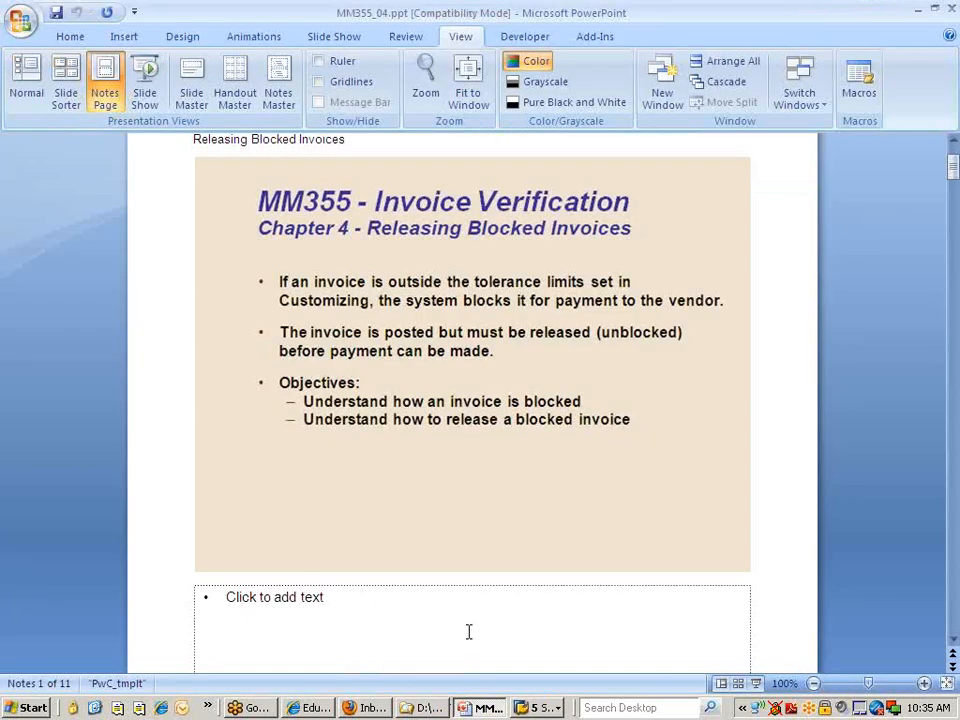
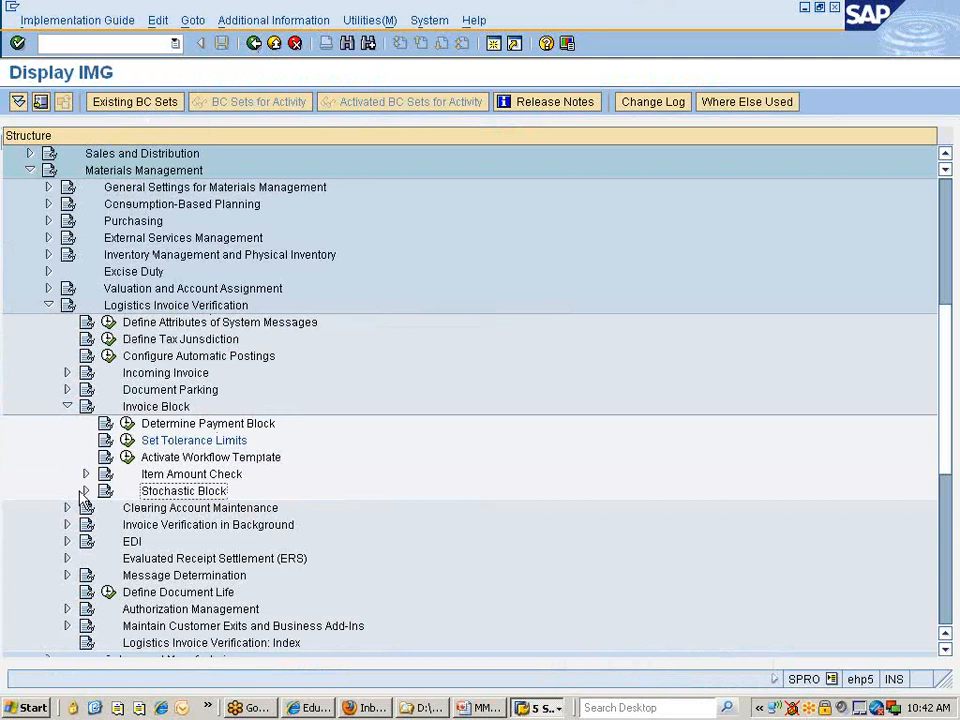
Open the Activate Stochastic Block activity in the IMG's Invoice Block settings and position the list at company code 7777
{"action": "left_click", "coordinate": [86, 491]}
{"action": "scroll", "coordinate": [230, 437], "scroll_direction": "down", "scroll_amount": 1}
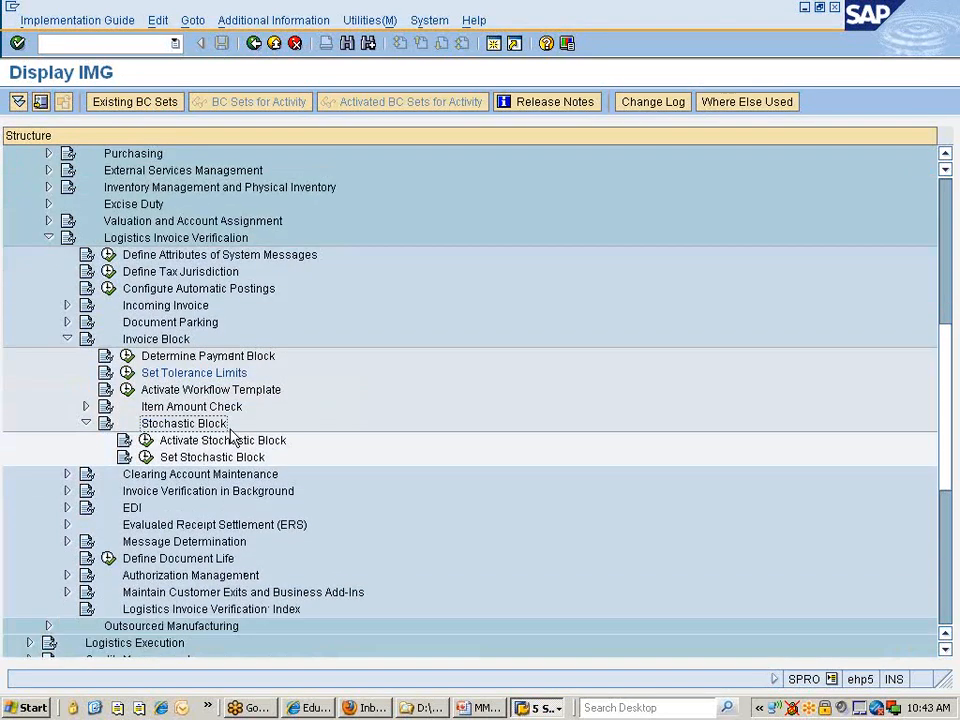
{"action": "left_click", "coordinate": [165, 440]}
{"action": "left_click", "coordinate": [148, 441]}
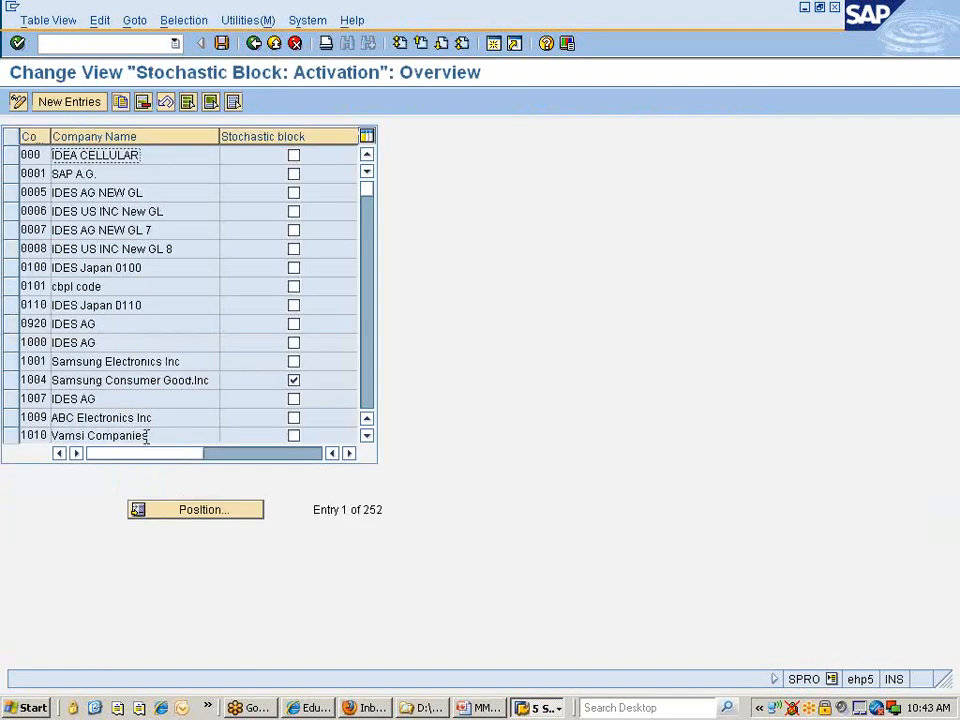
{"action": "left_click", "coordinate": [214, 513]}
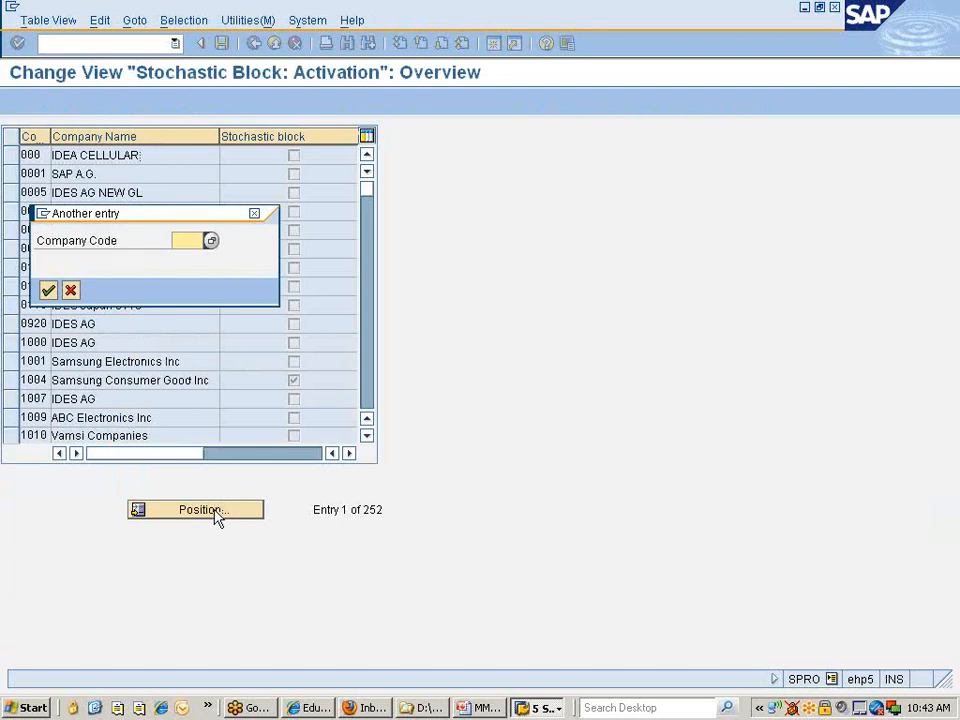
{"action": "type", "text": "7777"}
{"action": "key", "text": "Return"}
{"action": "key", "text": "Return"}
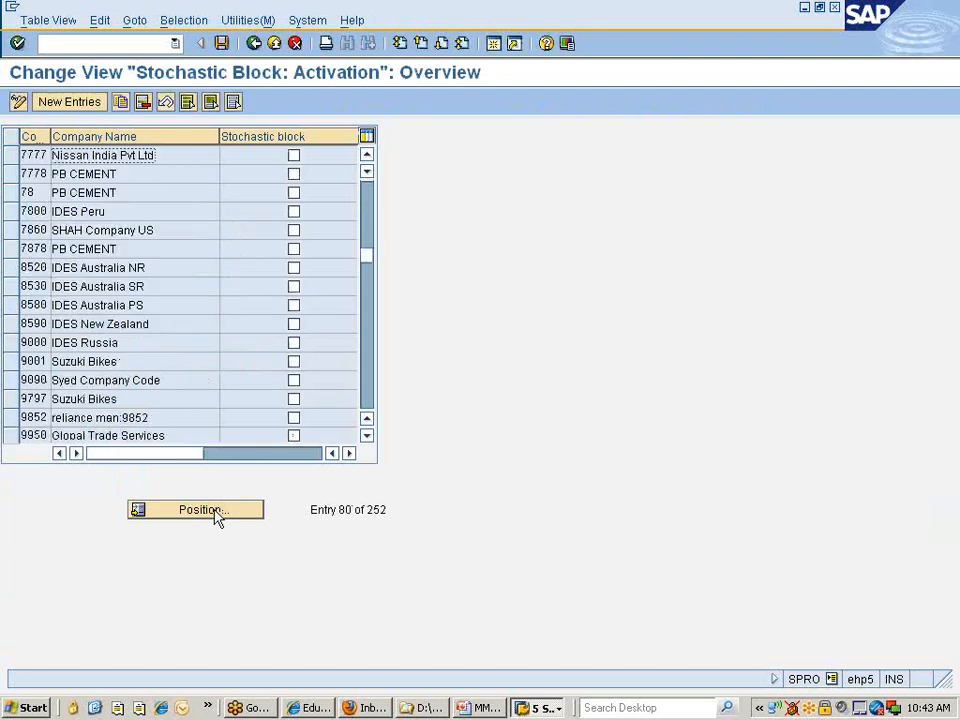
Activate the stochastic block for company code 7777, save it in the Nissan changes customizing request, and return to the IMG
{"action": "left_click", "coordinate": [293, 157]}
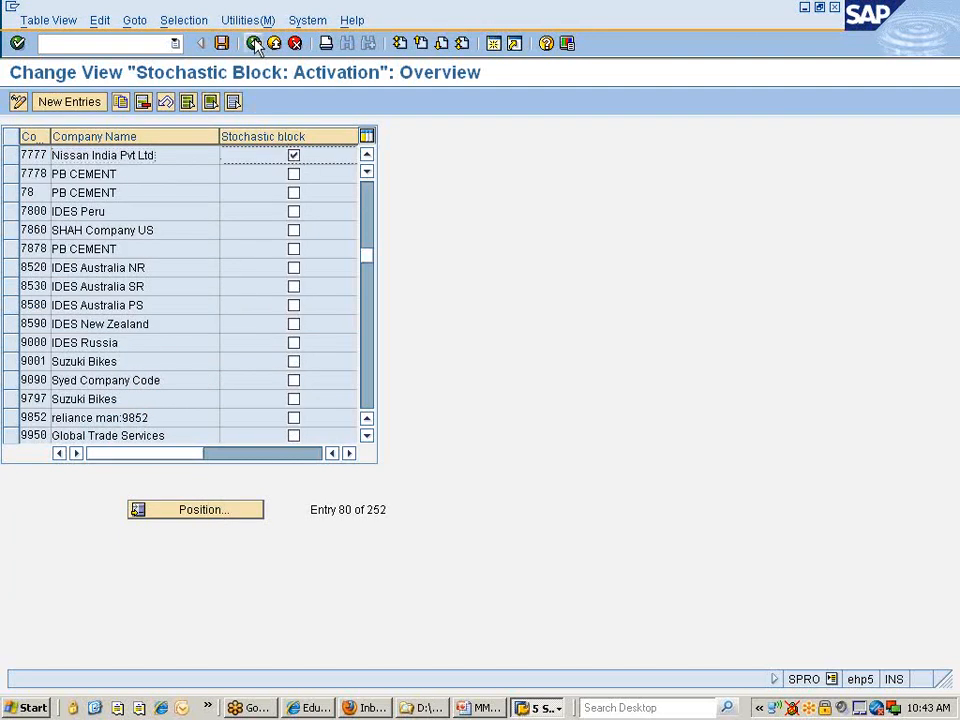
{"action": "left_click", "coordinate": [223, 43]}
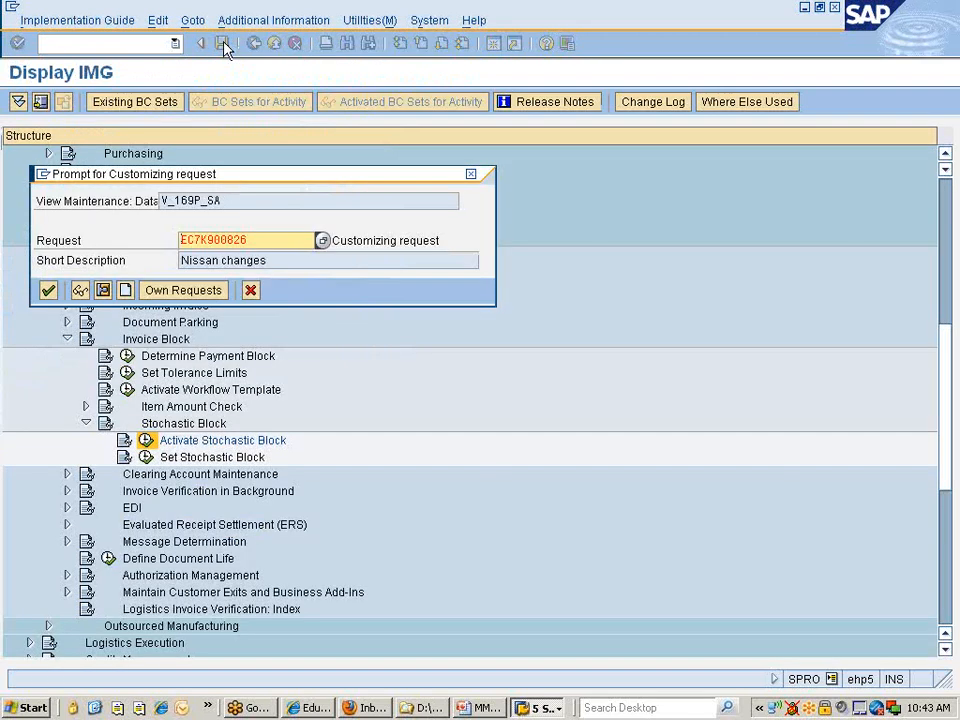
{"action": "key", "text": "Return"}
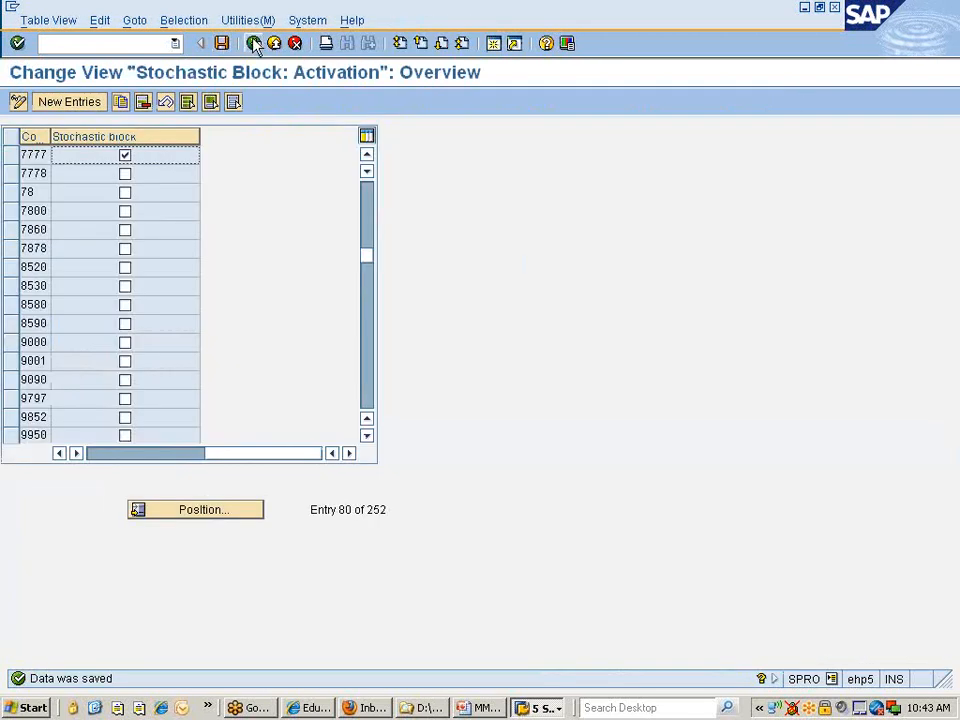
{"action": "left_click", "coordinate": [254, 43]}
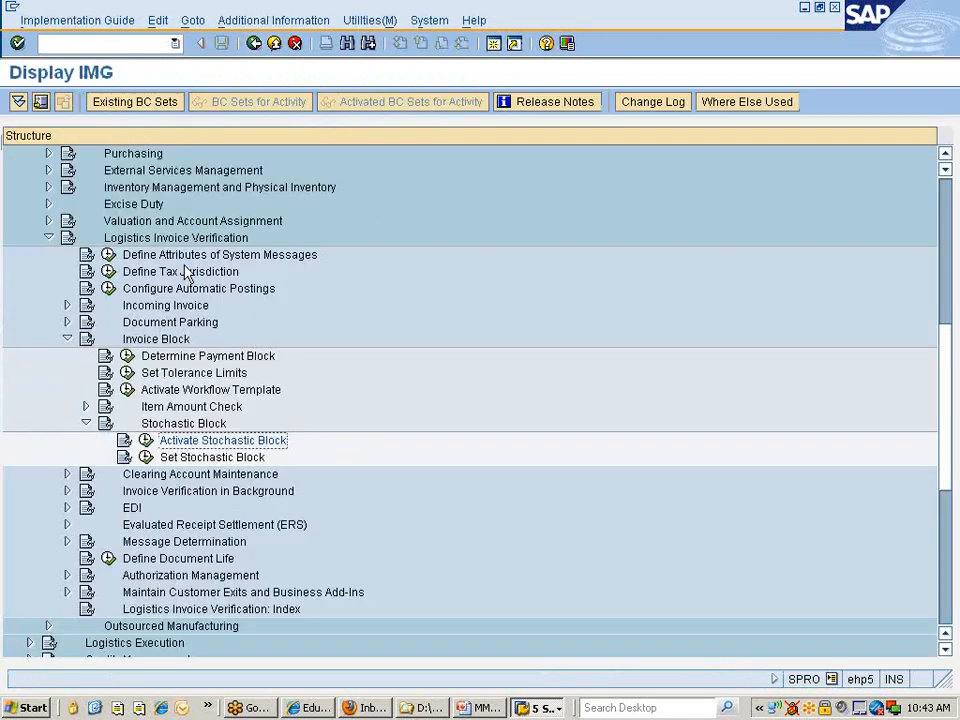
Open the Set Stochastic Block activity and position the values list at company code 7777
{"action": "left_click", "coordinate": [146, 457]}
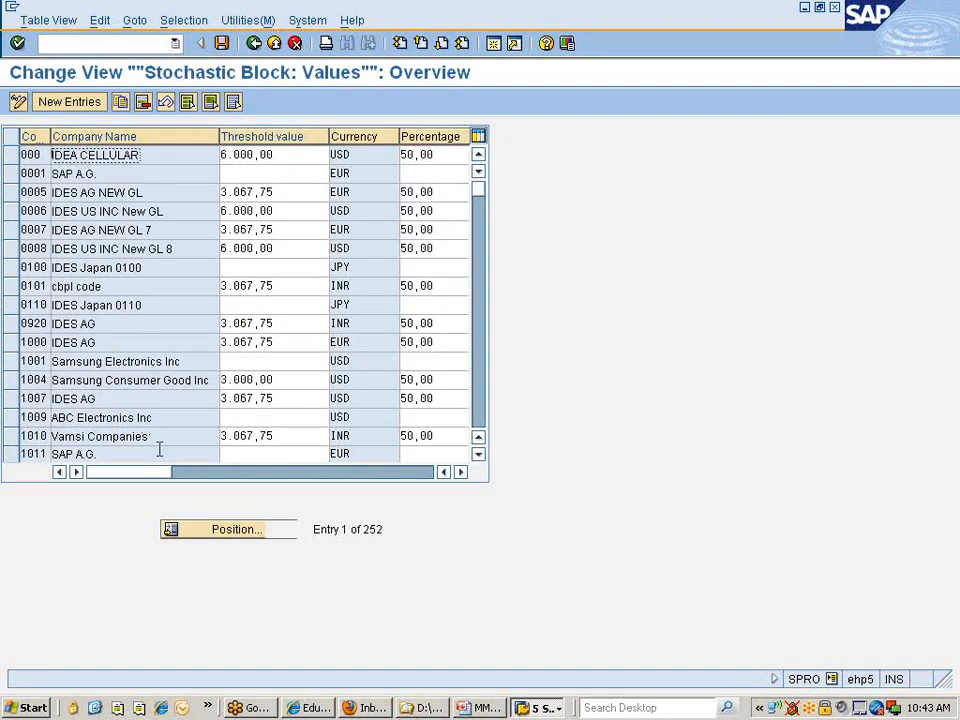
{"action": "left_click", "coordinate": [218, 532]}
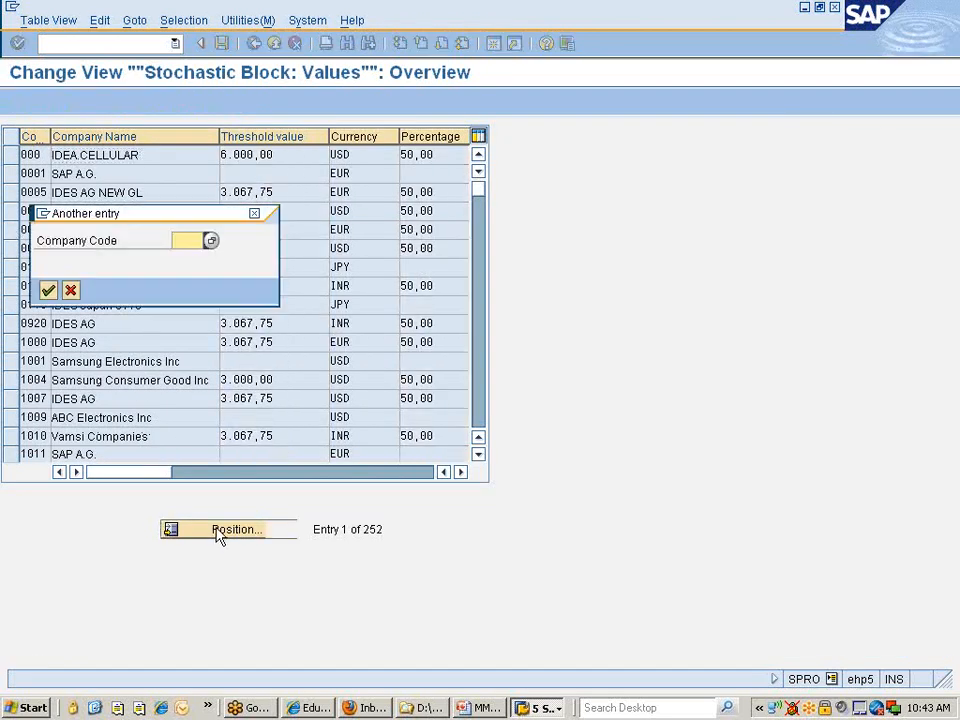
{"action": "type", "text": "7777"}
{"action": "key", "text": "Return"}
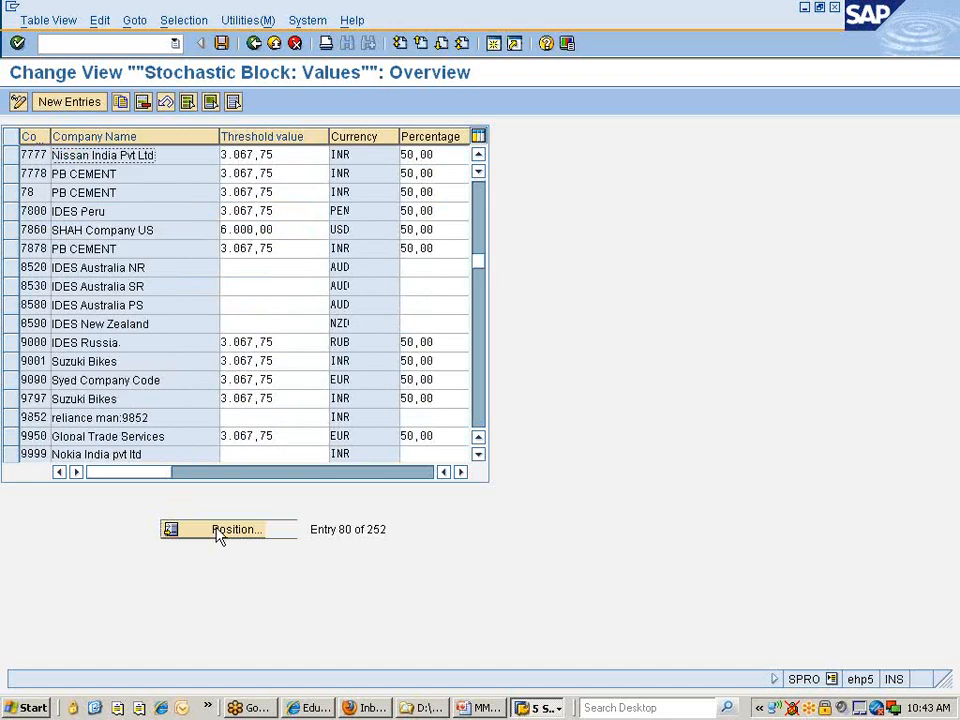
Set company code 7777's stochastic block threshold value to 100000 INR and its percentage to 75
{"action": "left_click", "coordinate": [302, 161]}
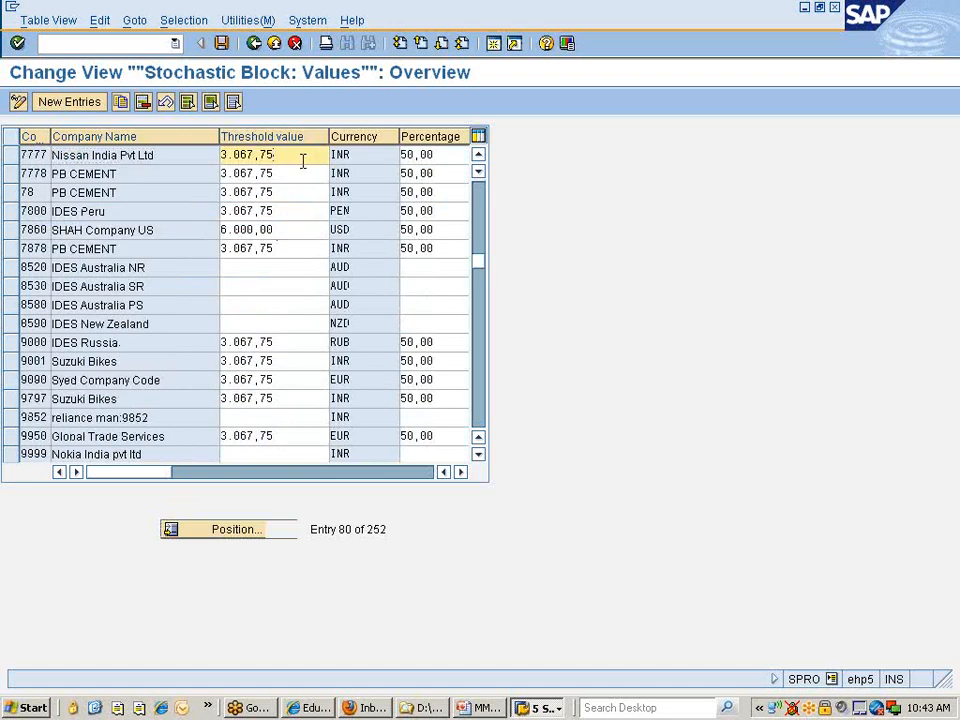
{"action": "key", "text": "BackSpace"}
{"action": "key", "text": "BackSpace"}
{"action": "key", "text": "BackSpace"}
{"action": "key", "text": "BackSpace"}
{"action": "key", "text": "BackSpace"}
{"action": "key", "text": "BackSpace"}
{"action": "key", "text": "BackSpace"}
{"action": "key", "text": "BackSpace"}
{"action": "type", "text": "100000"}
{"action": "key", "text": "Tab"}
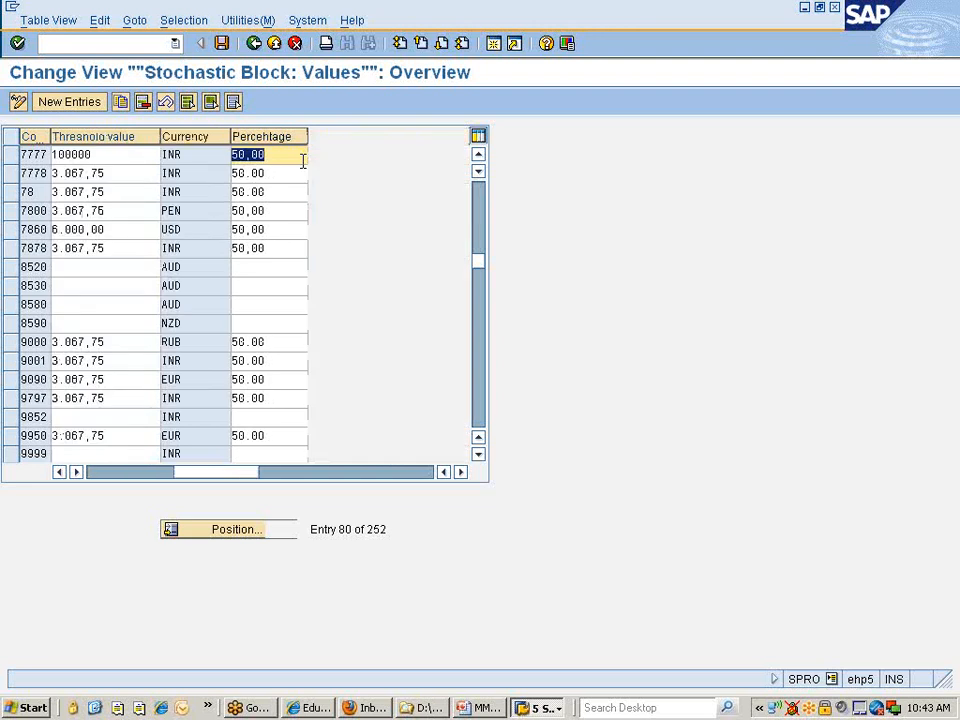
{"action": "type", "text": "75"}
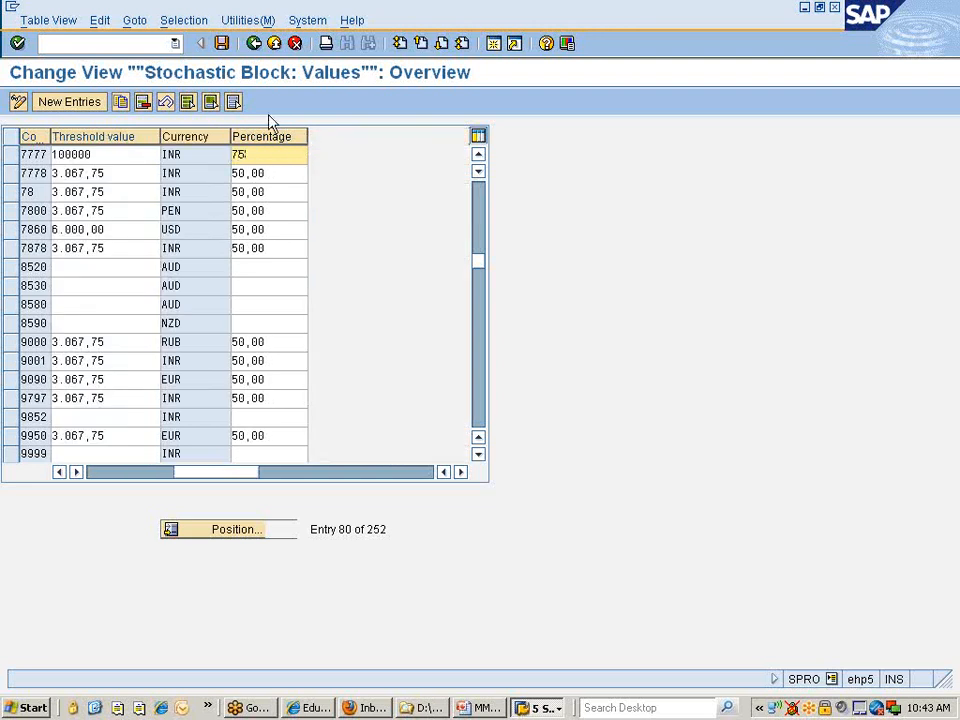
Save the stochastic block values in the Nissan changes customizing request and return to the IMG
{"action": "key", "text": "Return"}
{"action": "key", "text": "ctrl+s"}
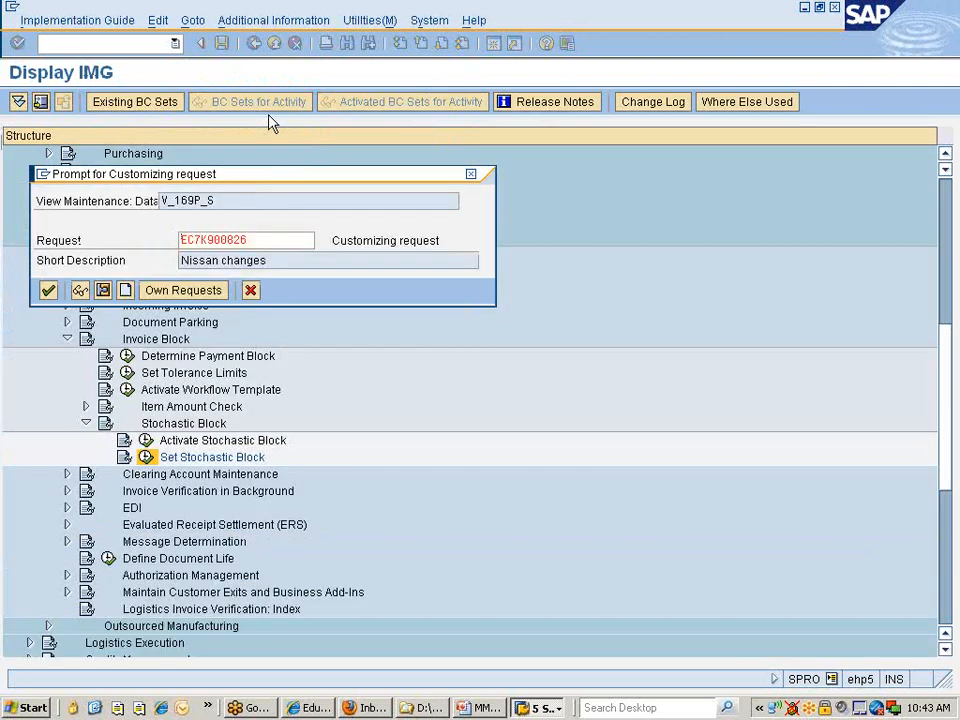
{"action": "key", "text": "Return"}
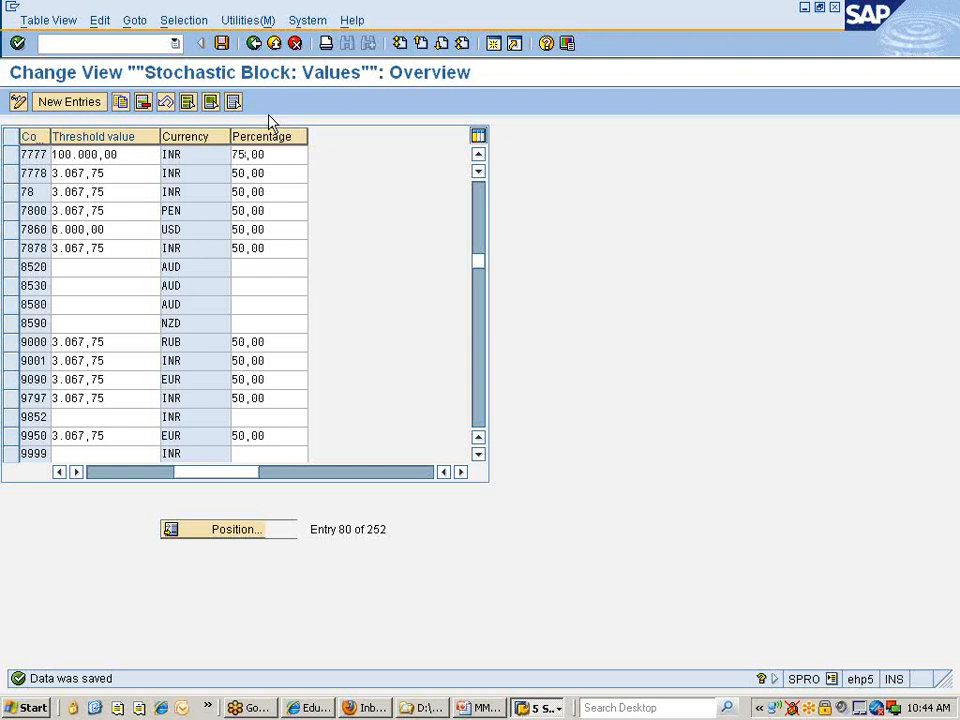
{"action": "key", "text": "F3"}
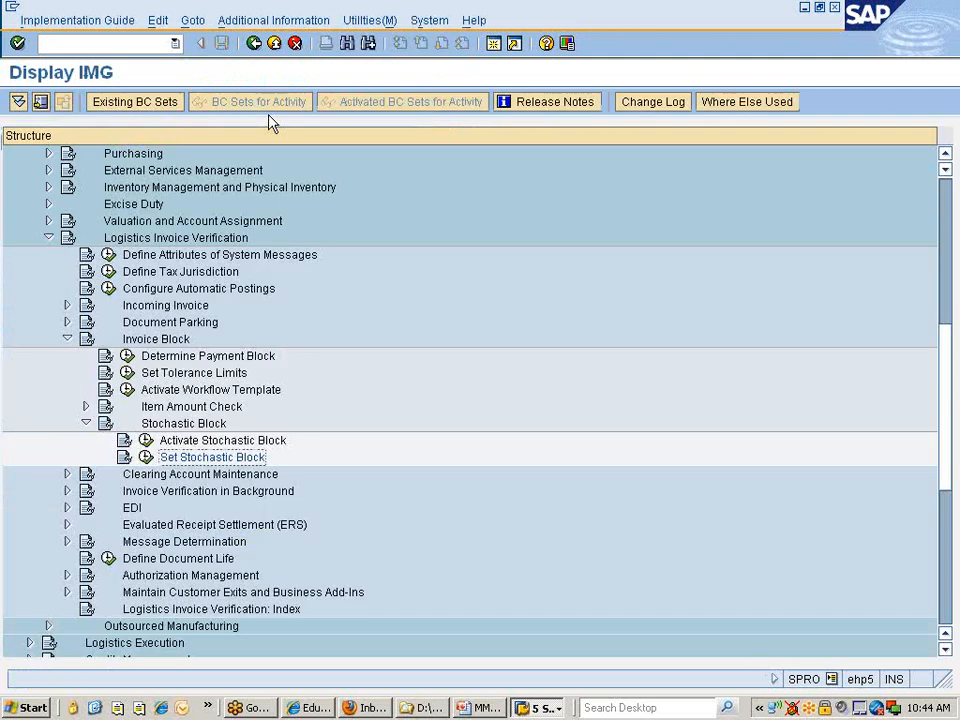
Switch to the MM355_04.ppt presentation in PowerPoint and read the stochastic blocking notes on notes page 5
{"action": "left_click", "coordinate": [465, 705]}
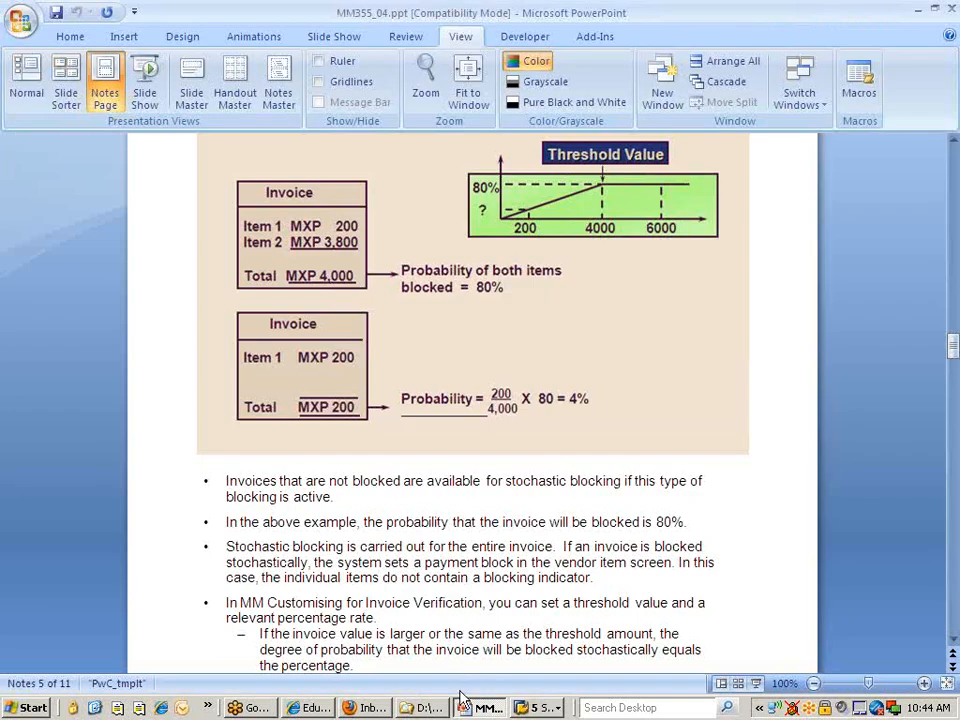
{"action": "scroll", "coordinate": [489, 540], "scroll_direction": "down", "scroll_amount": 5}
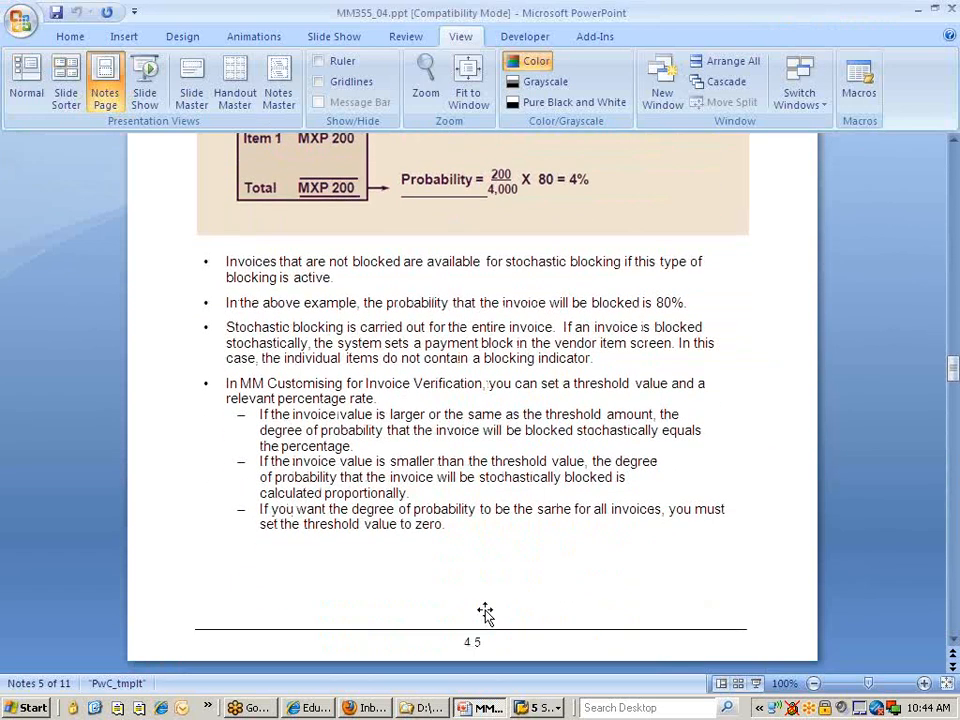
Read the Releasing Blocked Invoices slide and its notes on notes page 6
{"action": "scroll", "coordinate": [484, 612], "scroll_direction": "down", "scroll_amount": 10}
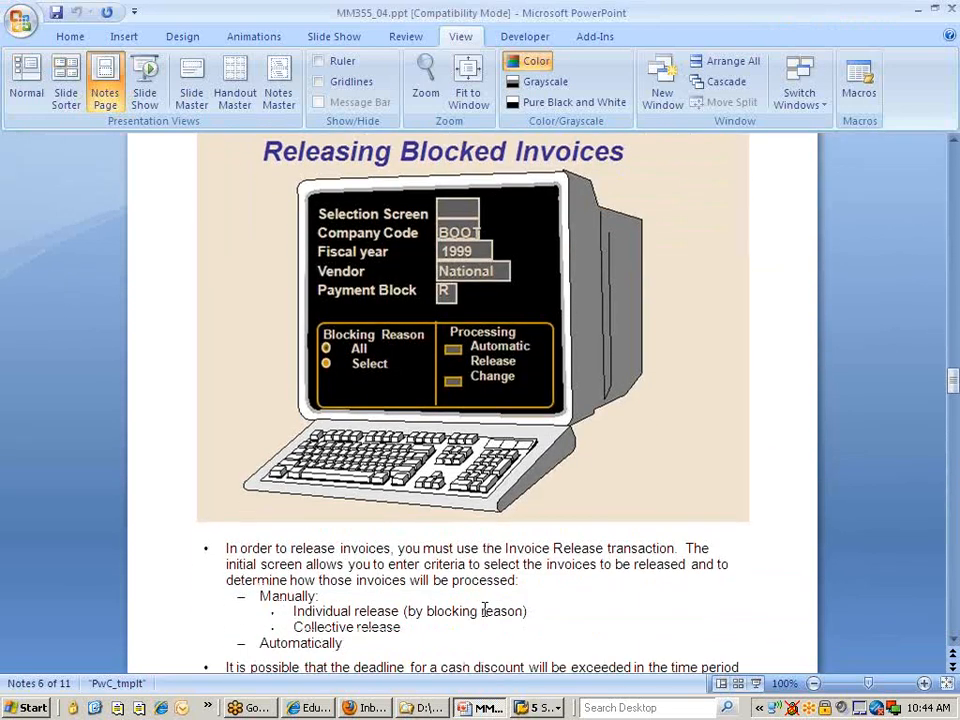
{"action": "scroll", "coordinate": [484, 610], "scroll_direction": "down", "scroll_amount": 1}
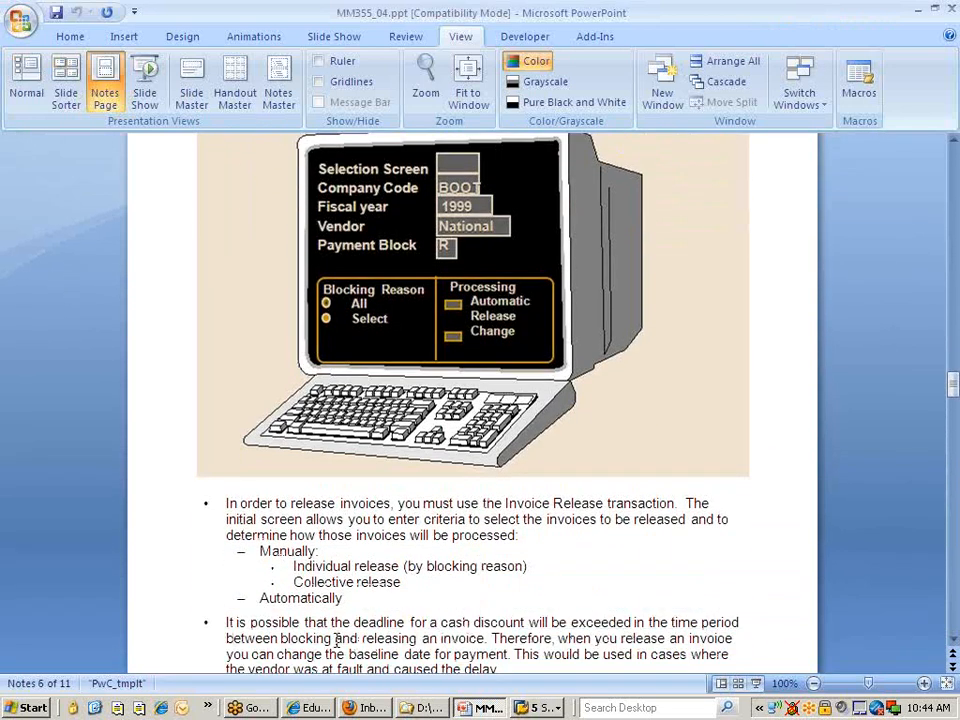
Switch to SAP's Display G/L Account session, return to SAP Easy Access and expand Logistics down to Materials Management
{"action": "left_click", "coordinate": [540, 707]}
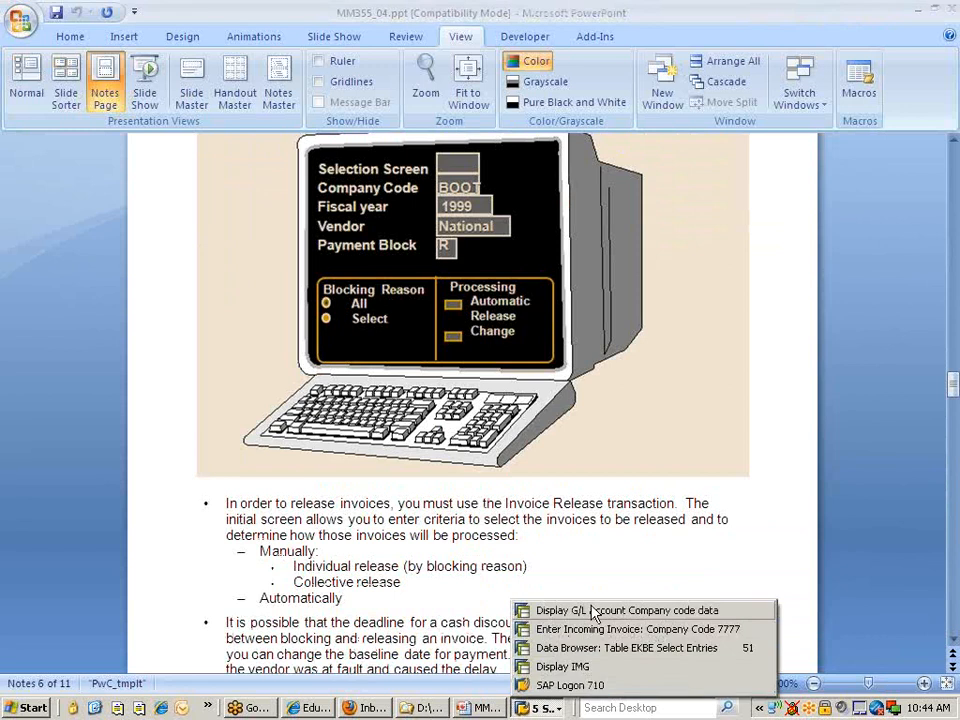
{"action": "left_click", "coordinate": [592, 614]}
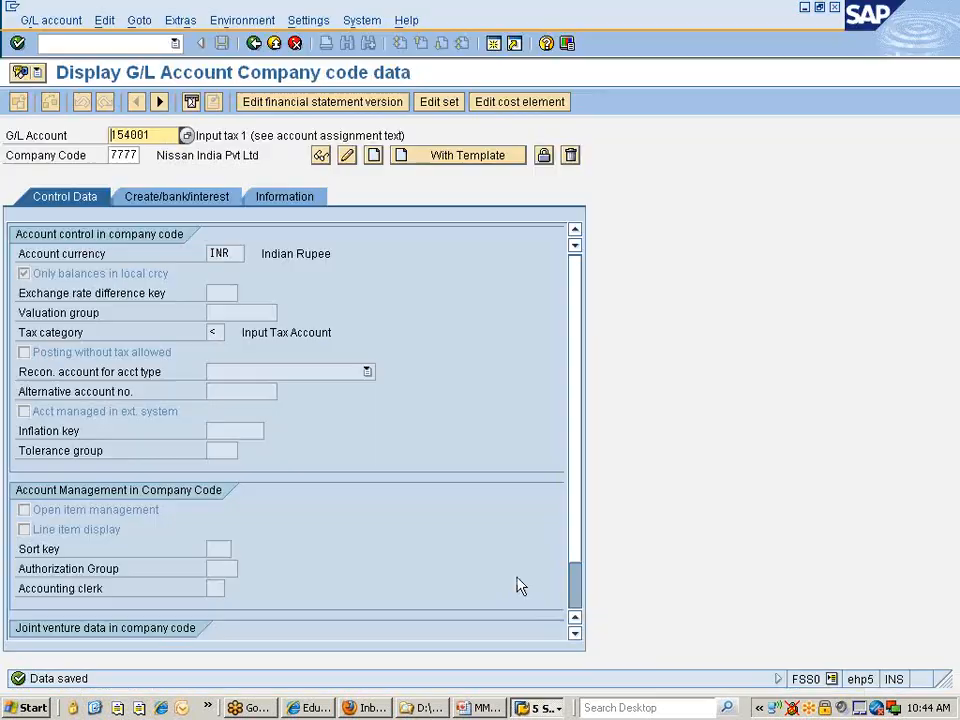
{"action": "left_click", "coordinate": [256, 44]}
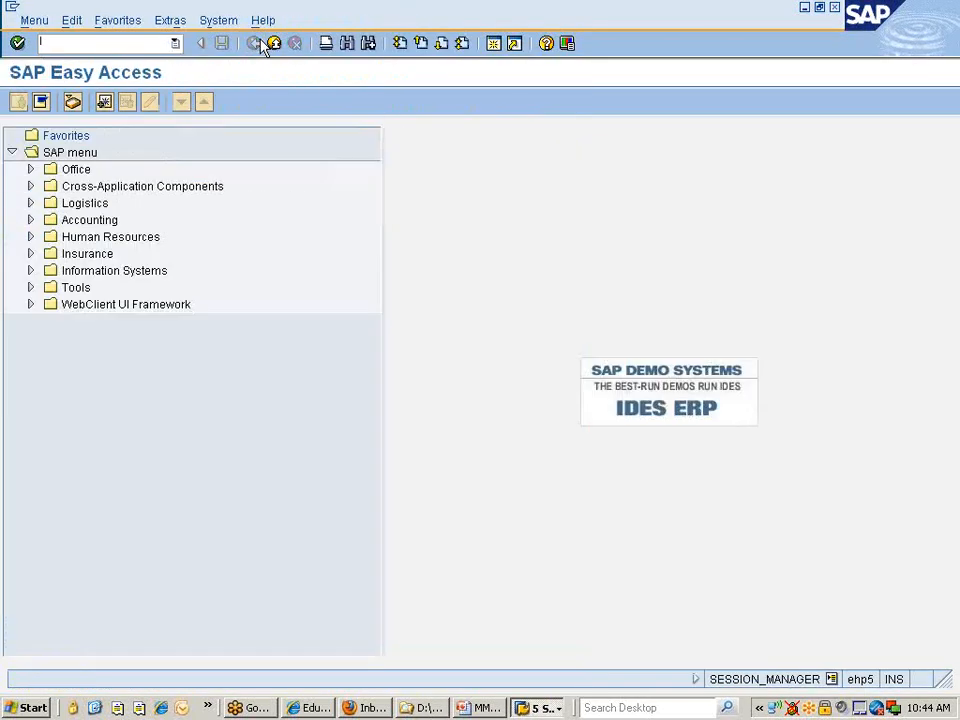
{"action": "left_click", "coordinate": [85, 220]}
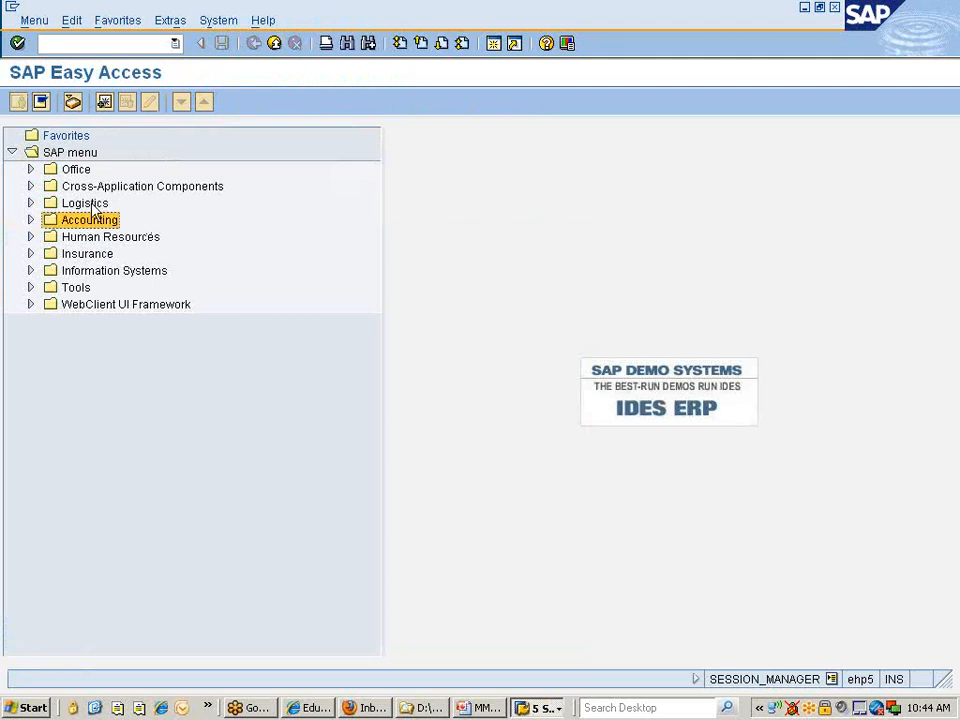
{"action": "left_click", "coordinate": [85, 203]}
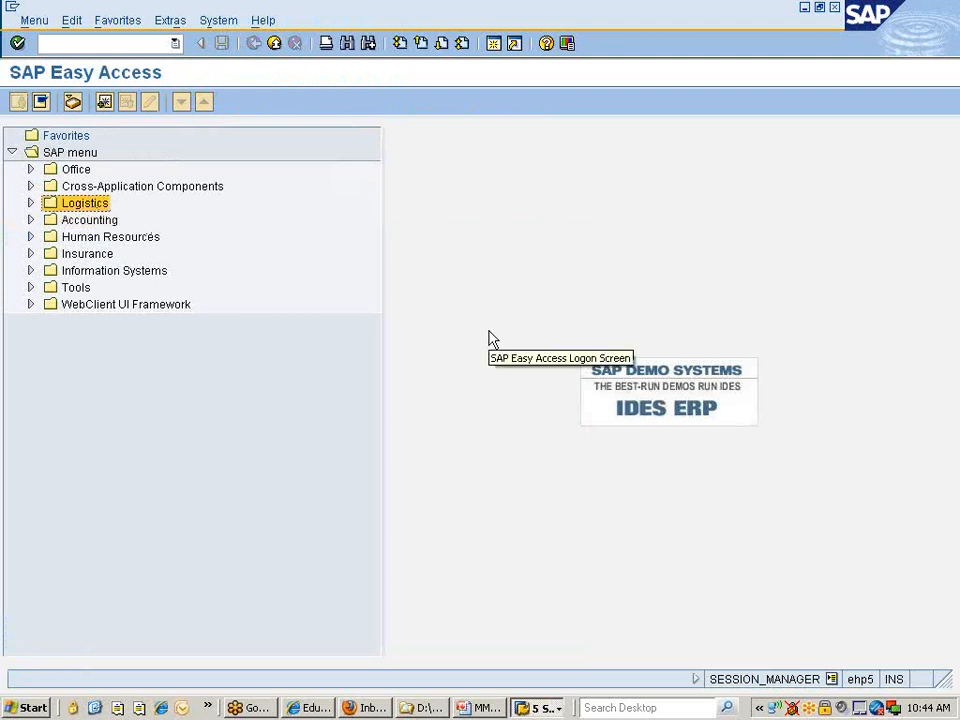
{"action": "key", "text": "Right"}
{"action": "key", "text": "Down"}
{"action": "key", "text": "Right"}
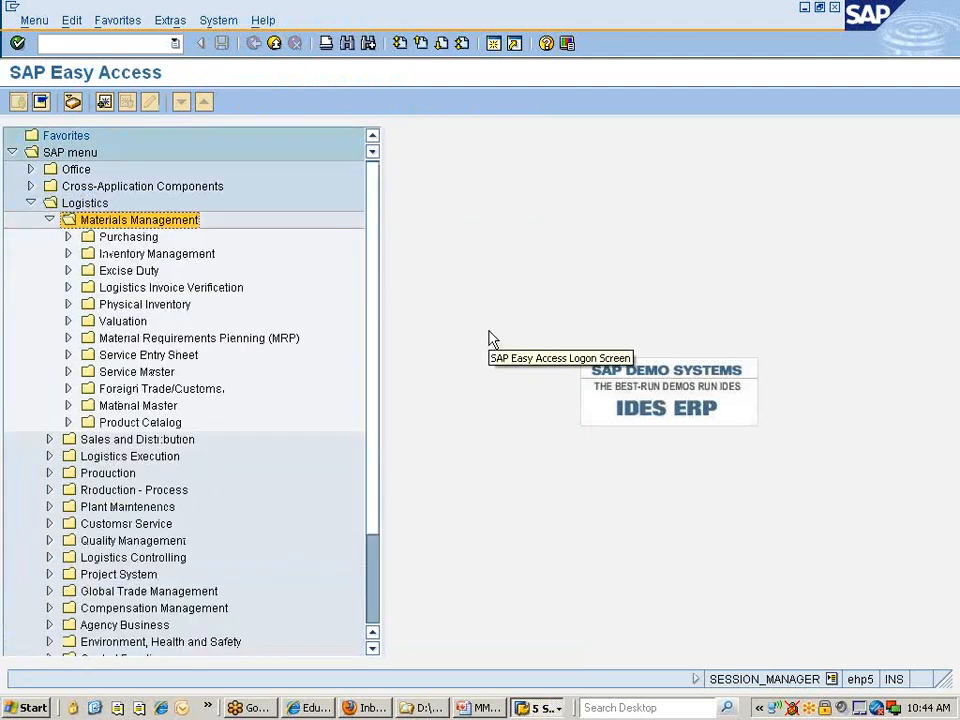
Select the Logistics Invoice Verification folder under Materials Management
{"action": "key", "text": "Down"}
{"action": "key", "text": "Down"}
{"action": "key", "text": "Down"}
{"action": "key", "text": "Down"}
{"action": "key", "text": "Down"}
{"action": "key", "text": "Down"}
{"action": "key", "text": "Down"}
{"action": "key", "text": "Down"}
{"action": "key", "text": "Down"}
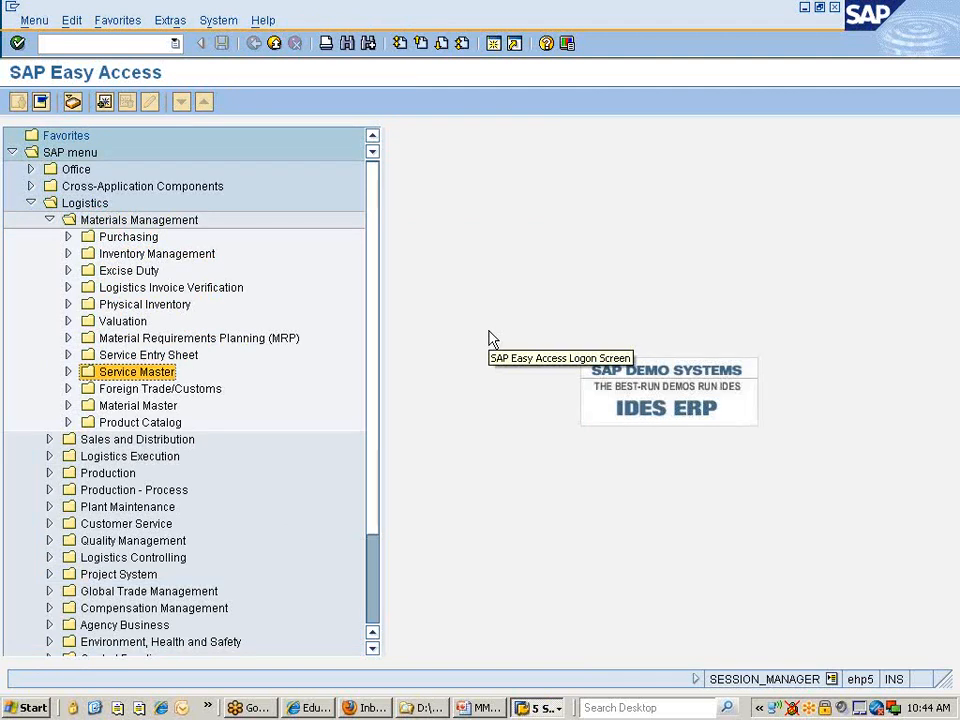
{"action": "key", "text": "Up"}
{"action": "key", "text": "Up"}
{"action": "key", "text": "Up"}
{"action": "key", "text": "Up"}
{"action": "key", "text": "Up"}
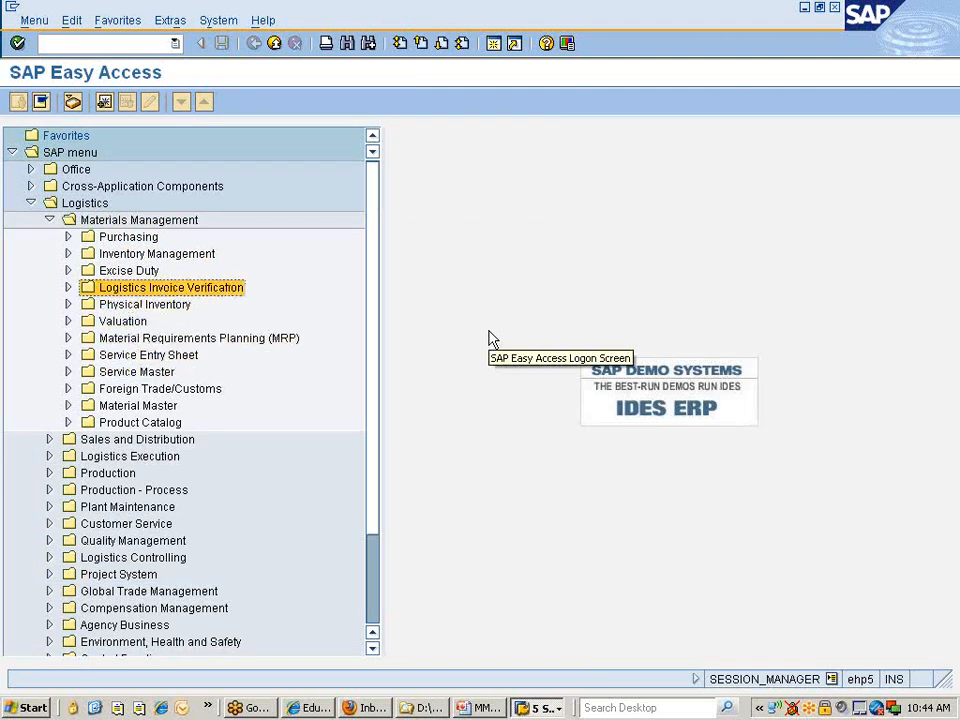
{"action": "key", "text": "Down"}
{"action": "key", "text": "Down"}
{"action": "key", "text": "Down"}
{"action": "key", "text": "Down"}
{"action": "key", "text": "Down"}
{"action": "key", "text": "Down"}
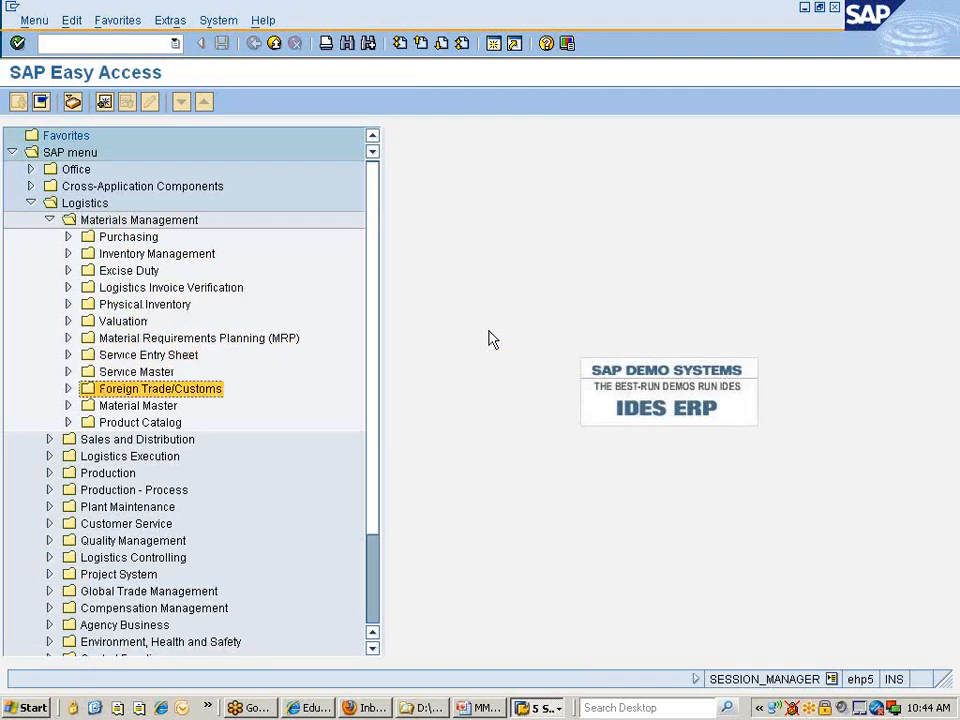
{"action": "key", "text": "Up"}
{"action": "key", "text": "Up"}
{"action": "key", "text": "Up"}
{"action": "key", "text": "Up"}
{"action": "key", "text": "Up"}
{"action": "key", "text": "Up"}
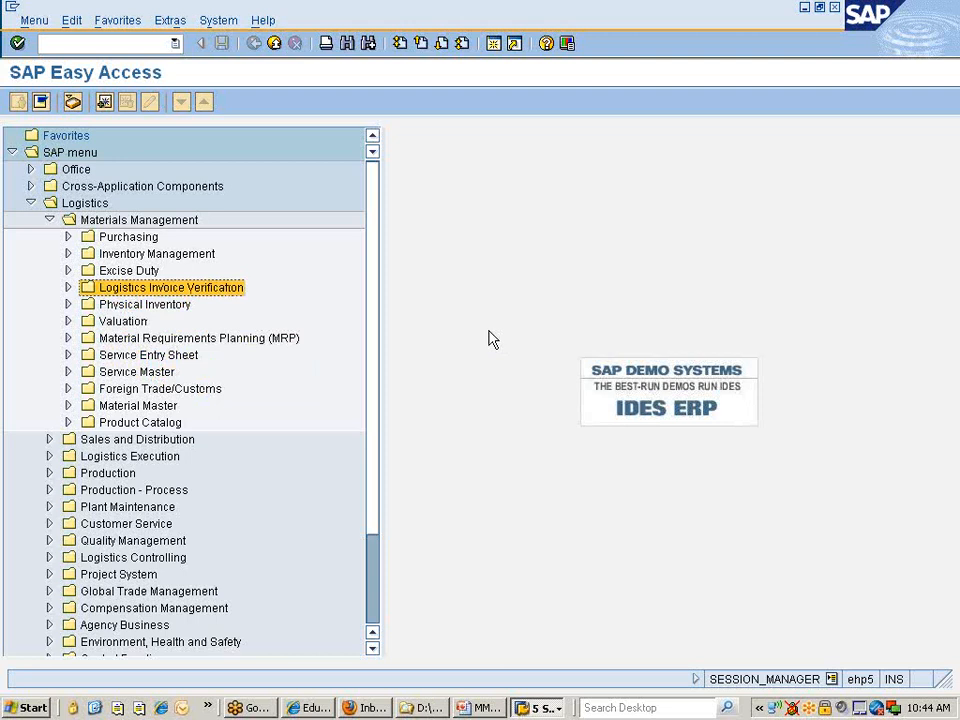
Expand Logistics Invoice Verification and Further Processing, and open the MRBR - Release Blocked Invoices transaction
{"action": "key", "text": "Right"}
{"action": "key", "text": "Down"}
{"action": "key", "text": "Down"}
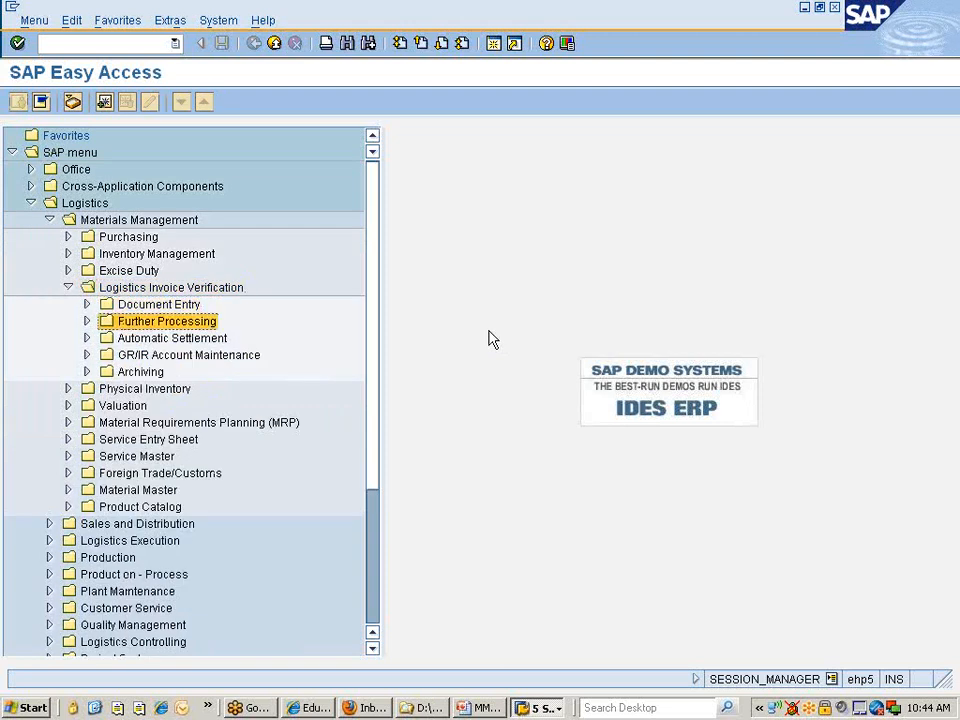
{"action": "key", "text": "Right"}
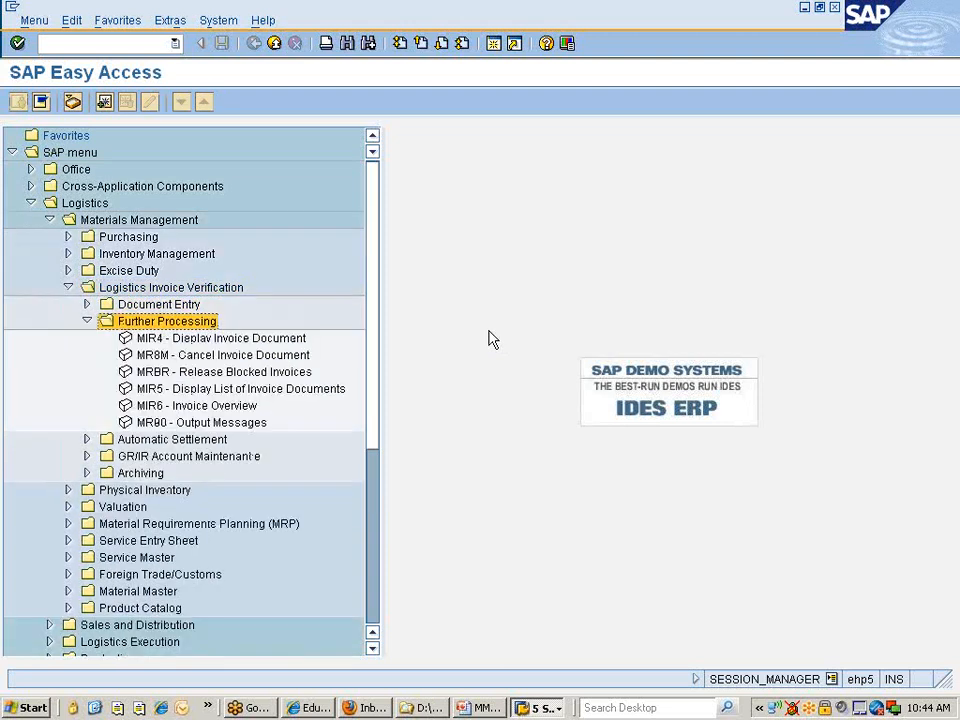
{"action": "key", "text": "Down"}
{"action": "key", "text": "Down"}
{"action": "key", "text": "Down"}
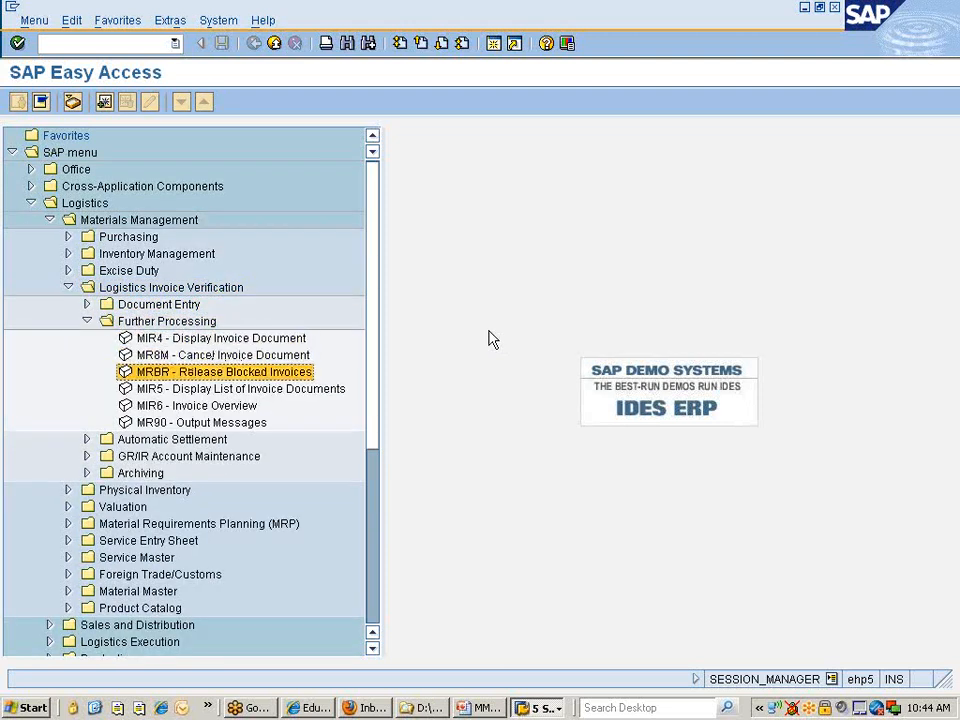
{"action": "key", "text": "Return"}
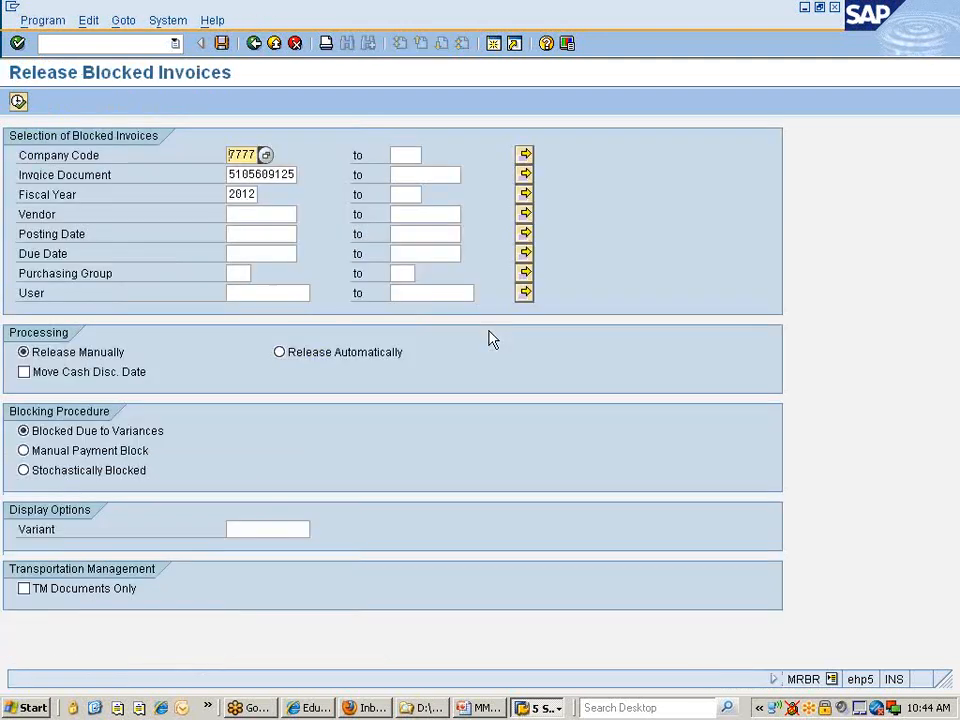
Clear the invoice document and fiscal year from the blocked invoice selection for company code 7777
{"action": "key", "text": "Down"}
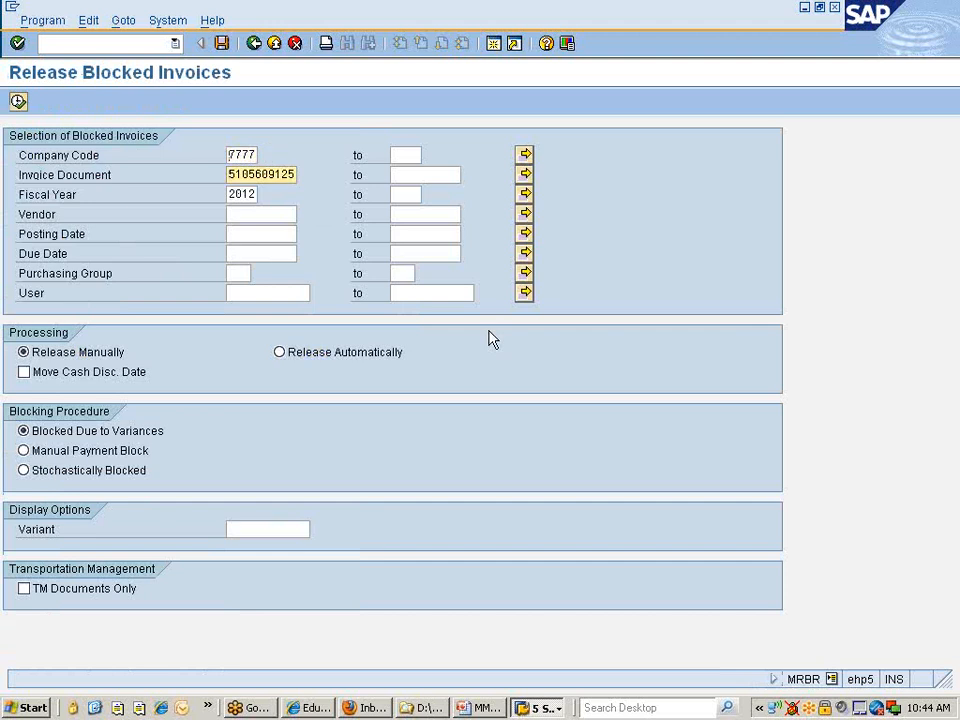
{"action": "key", "text": "Delete"}
{"action": "key", "text": "Delete"}
{"action": "key", "text": "Delete"}
{"action": "key", "text": "Delete"}
{"action": "key", "text": "Delete"}
{"action": "key", "text": "Delete"}
{"action": "key", "text": "Delete"}
{"action": "key", "text": "Delete"}
{"action": "key", "text": "Delete"}
{"action": "key", "text": "Delete"}
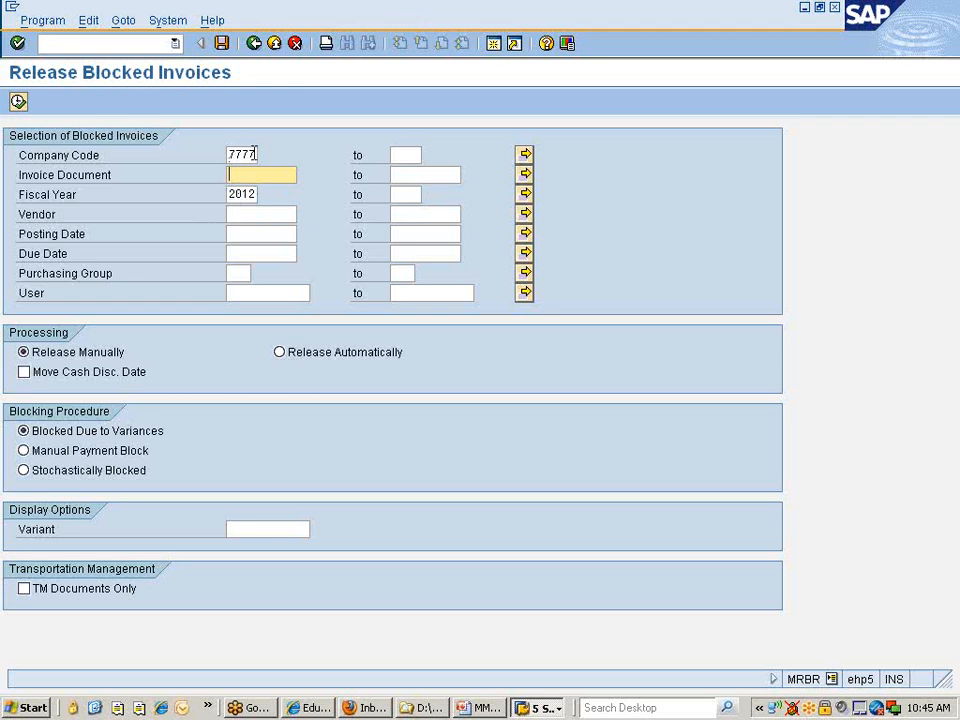
{"action": "left_click", "coordinate": [229, 196]}
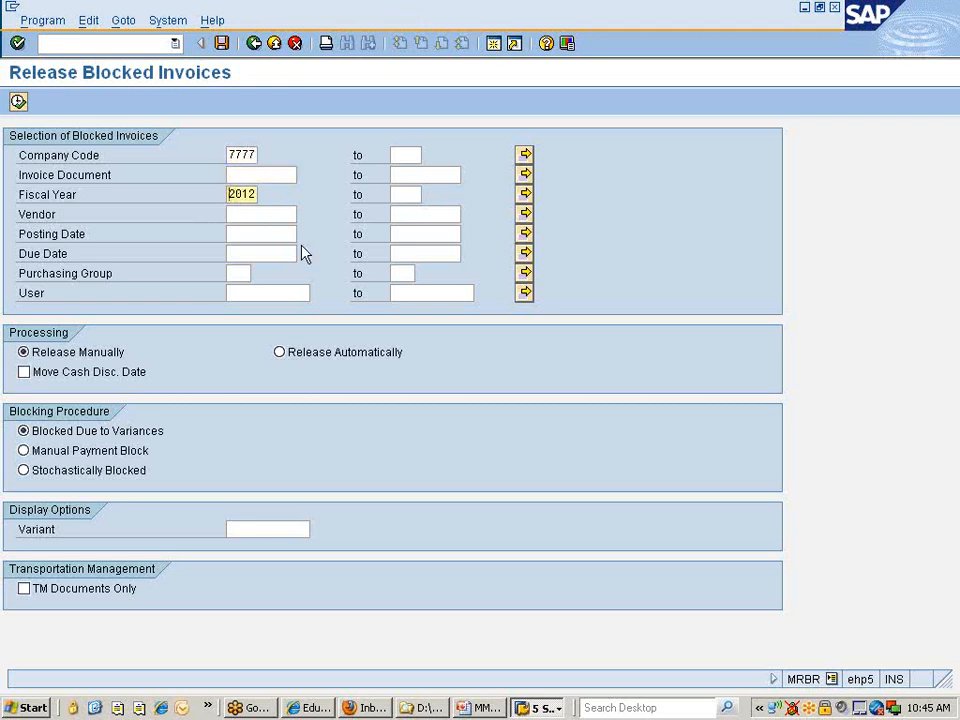
{"action": "key", "text": "Delete"}
{"action": "key", "text": "Delete"}
{"action": "key", "text": "Delete"}
{"action": "key", "text": "Delete"}
Set the blocking procedure to Manual Payment Block and list the matching invoices of company code 7777 for manual release
{"action": "left_click", "coordinate": [98, 461]}
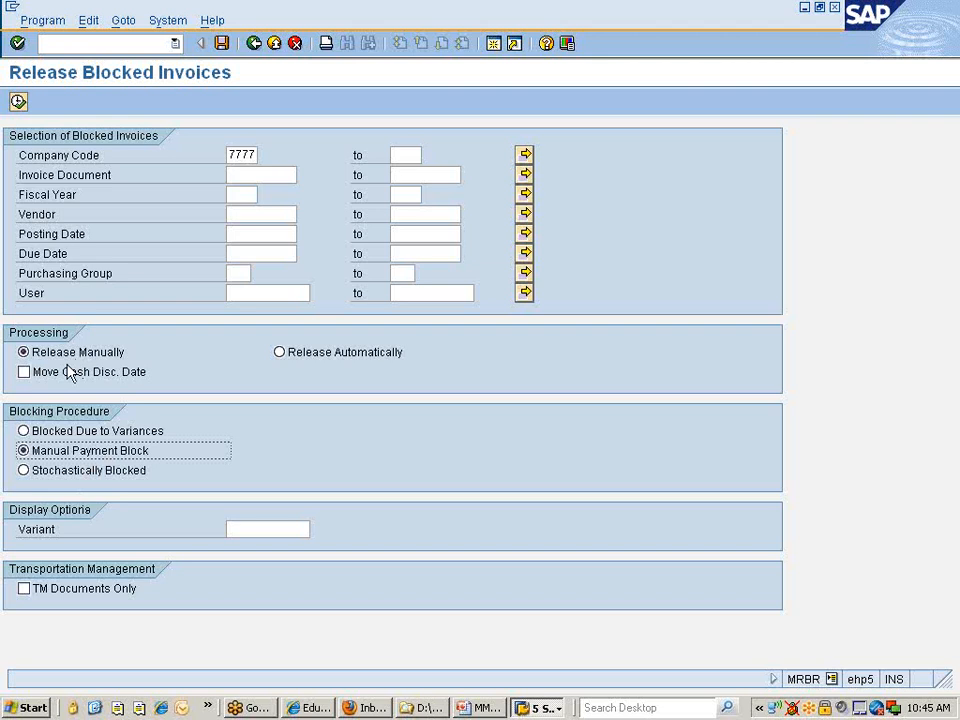
{"action": "left_click", "coordinate": [19, 102]}
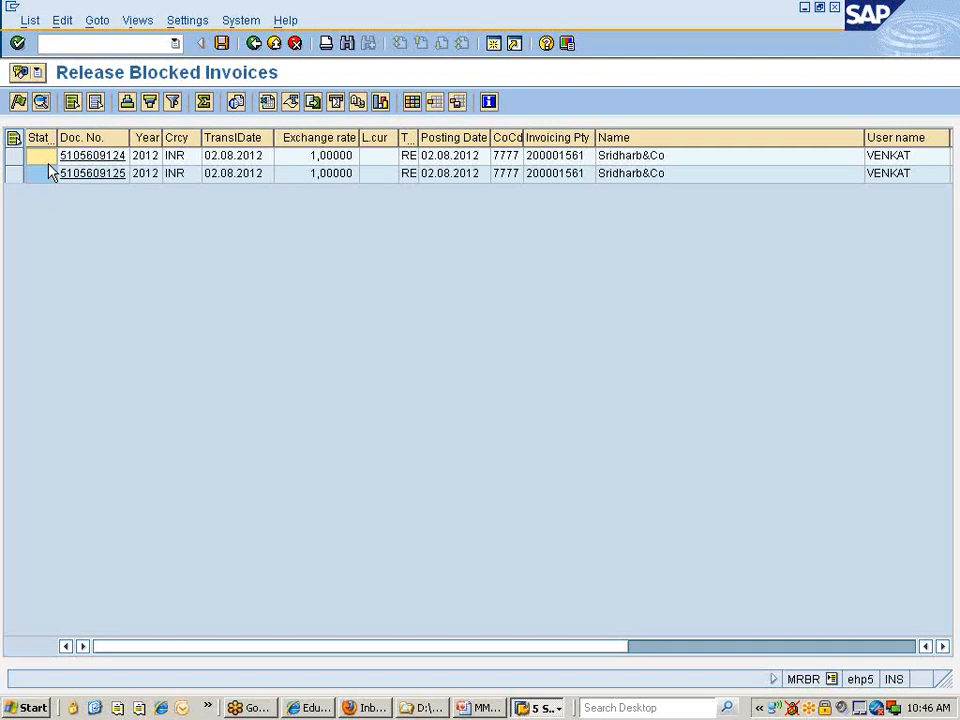
{"action": "left_click", "coordinate": [8, 157]}
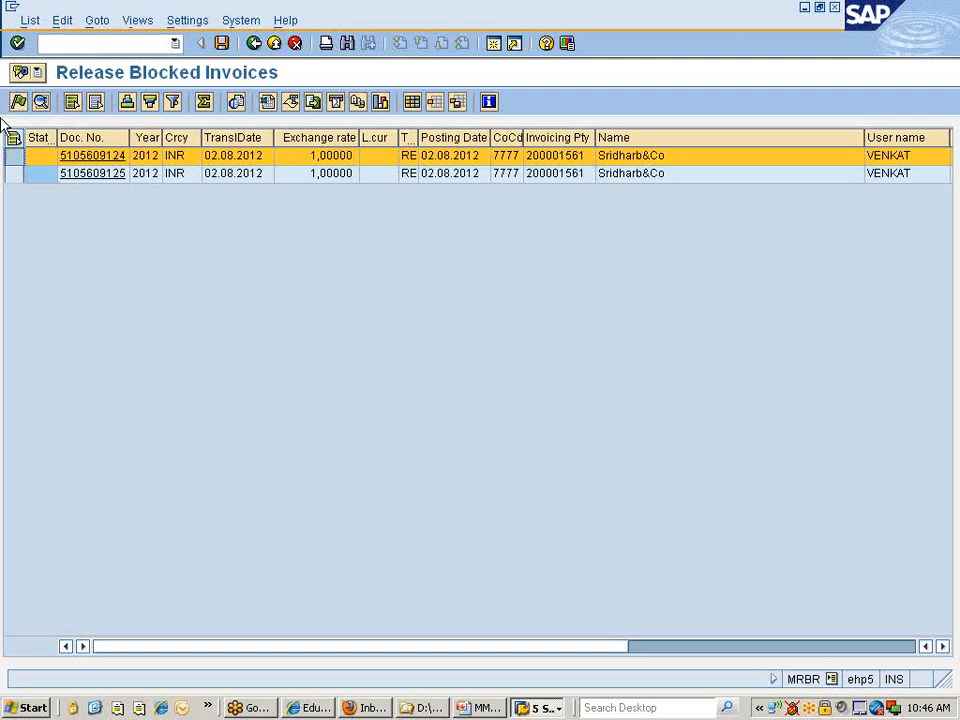
{"action": "left_click", "coordinate": [301, 257]}
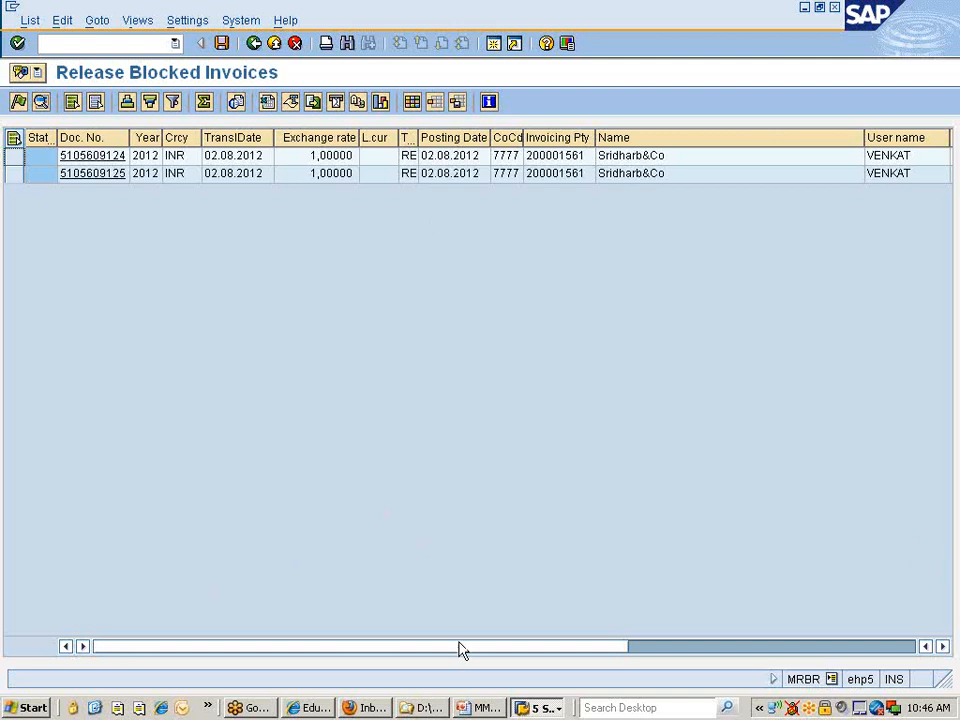
Examine the remaining columns of the blocked invoices list, widening the narrow Log. column to make its heading readable
{"action": "left_click_drag", "start_coordinate": [462, 651], "coordinate": [696, 655]}
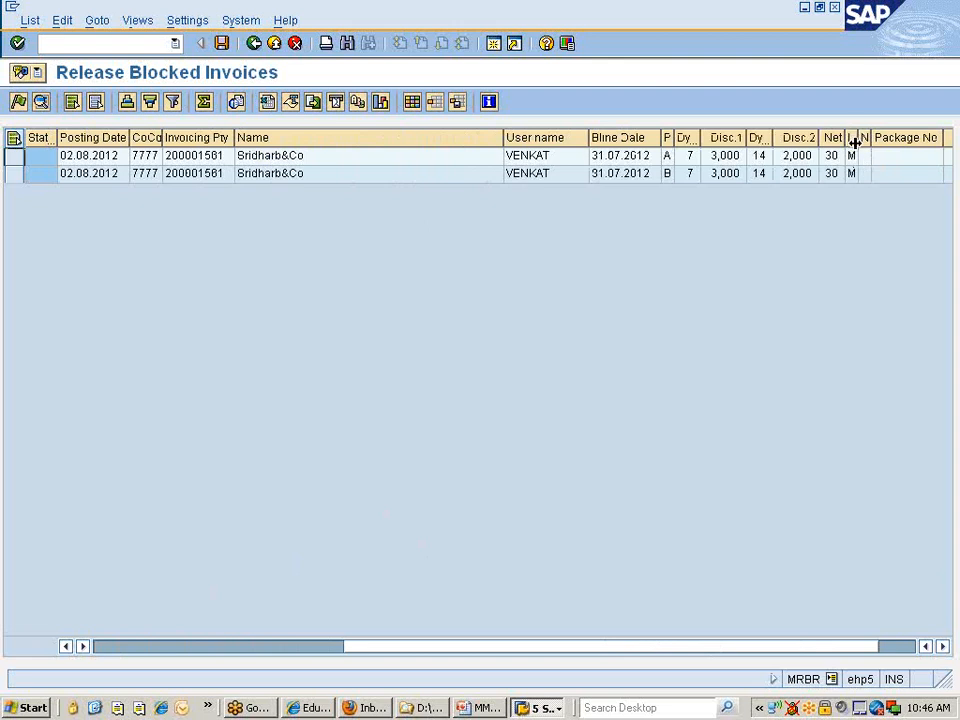
{"action": "left_click_drag", "start_coordinate": [856, 141], "coordinate": [876, 140]}
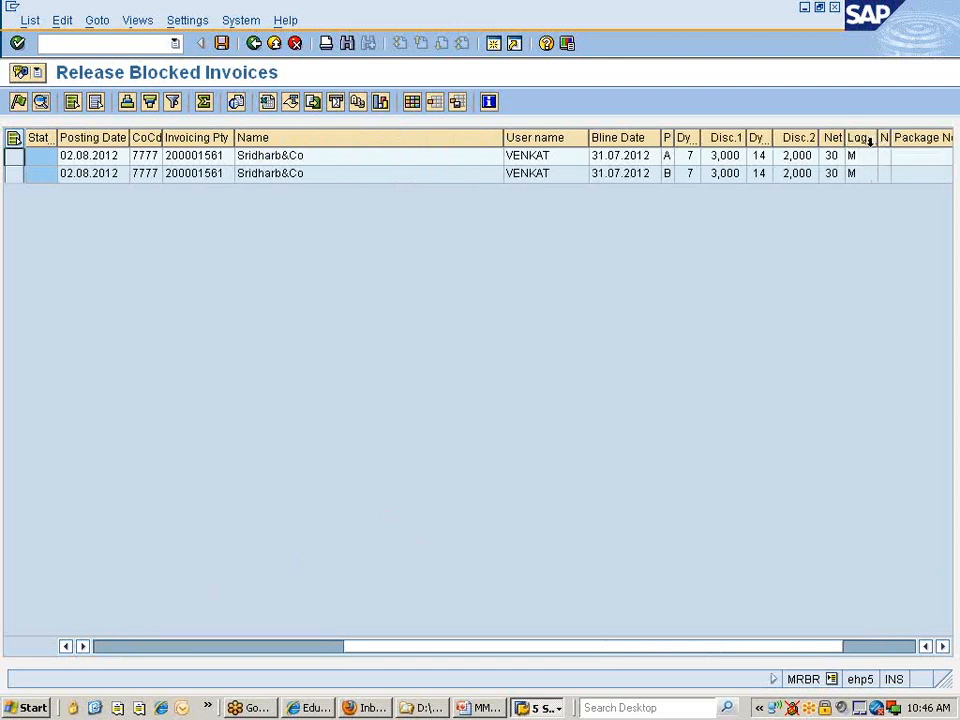
{"action": "left_click", "coordinate": [857, 647]}
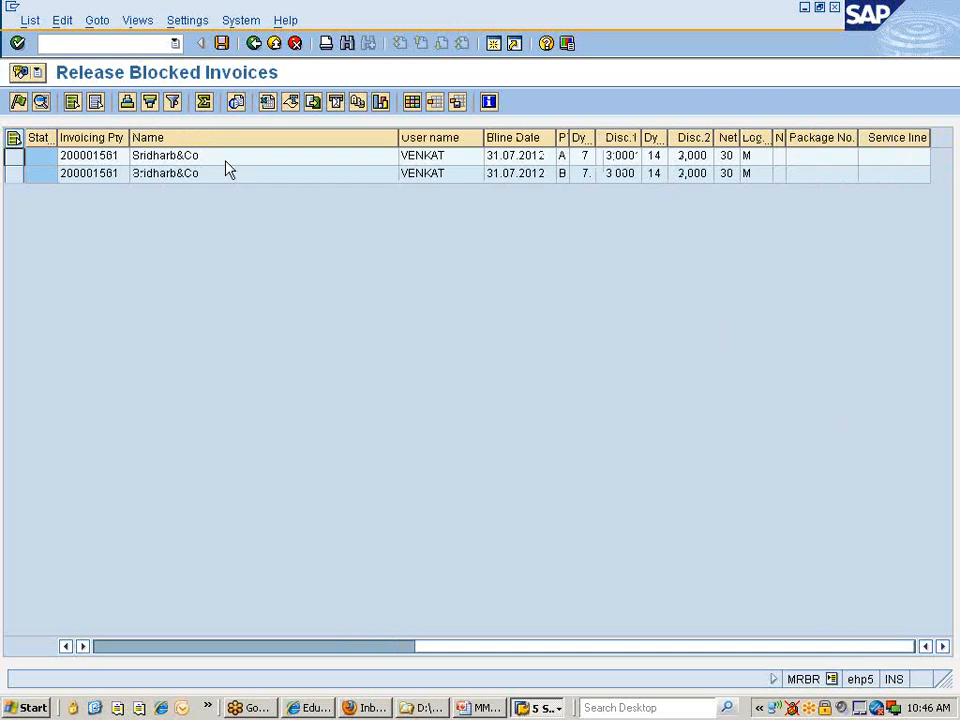
Release the first listed invoice, the one with payment block A, save the release and return to the selection screen
{"action": "left_click", "coordinate": [13, 157]}
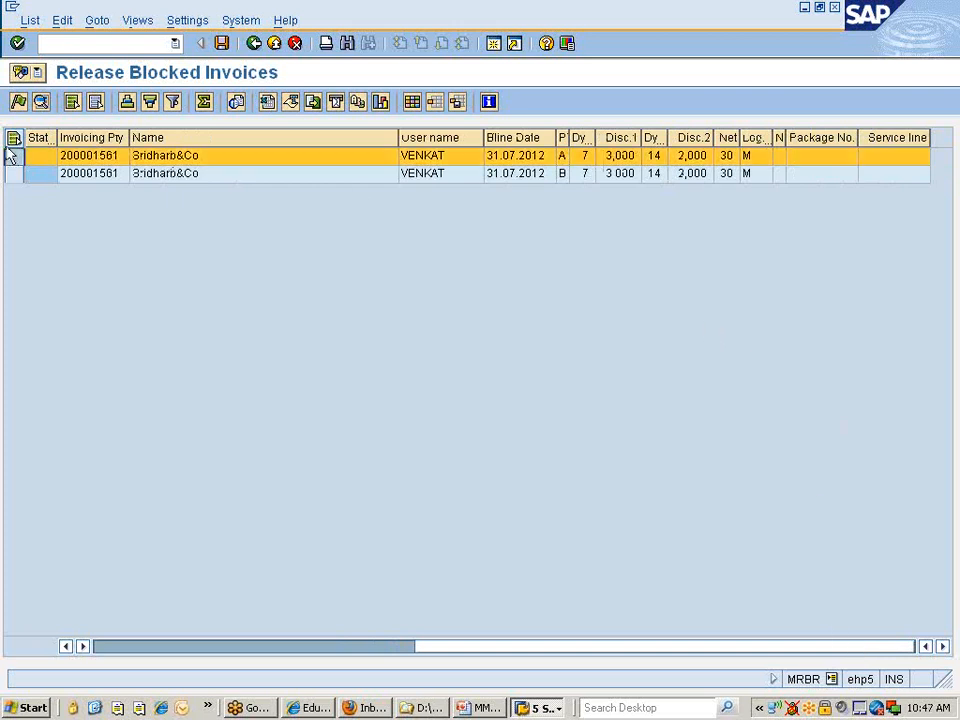
{"action": "left_click", "coordinate": [19, 104]}
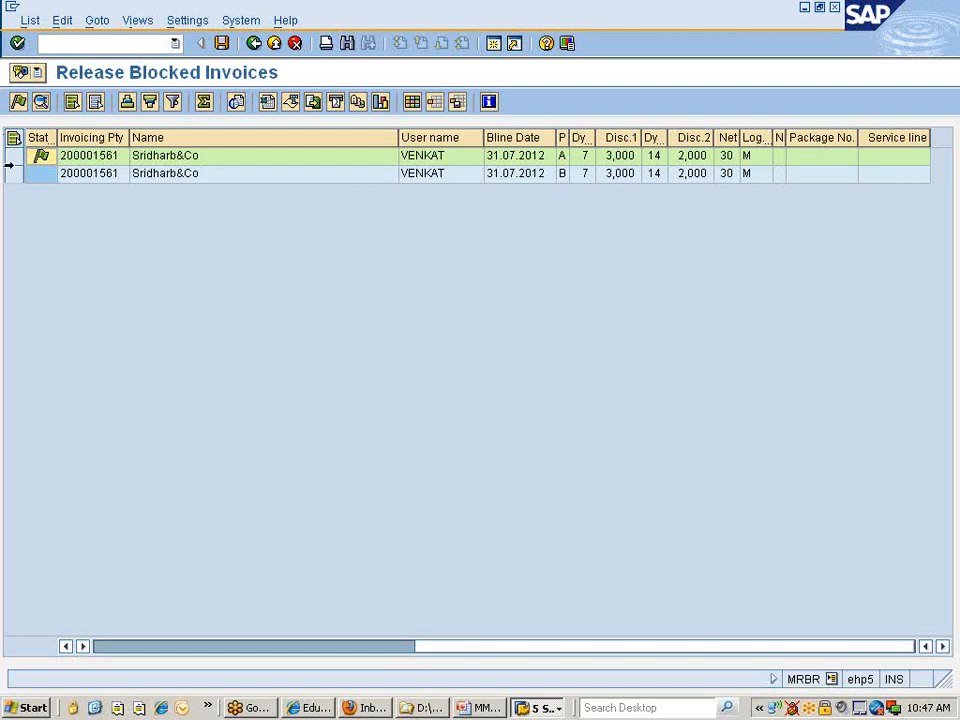
{"action": "left_click", "coordinate": [222, 44]}
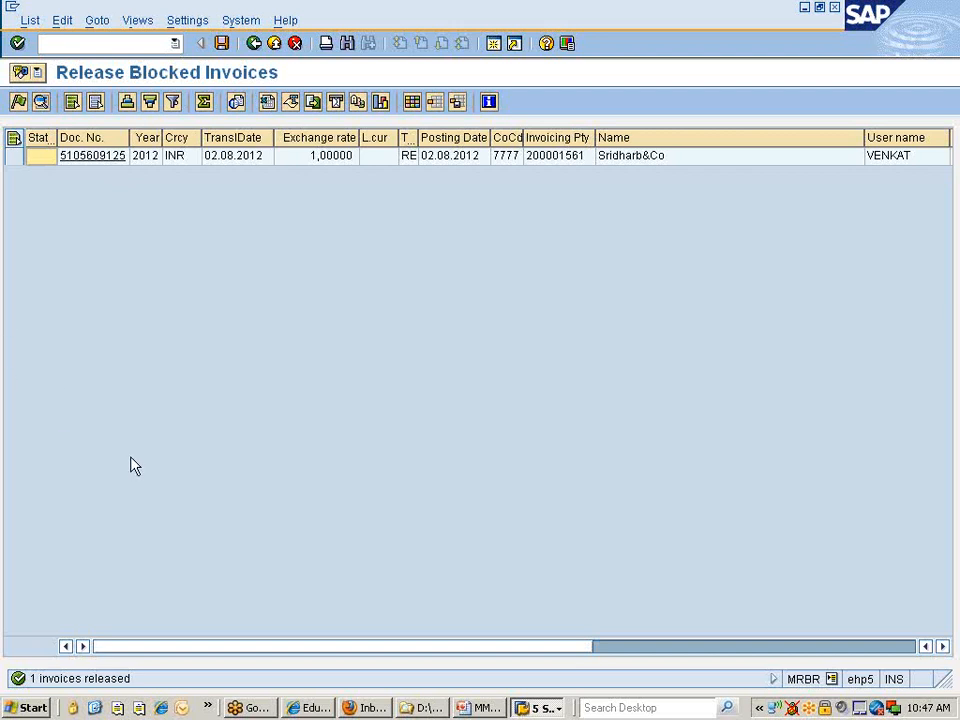
{"action": "left_click", "coordinate": [254, 43]}
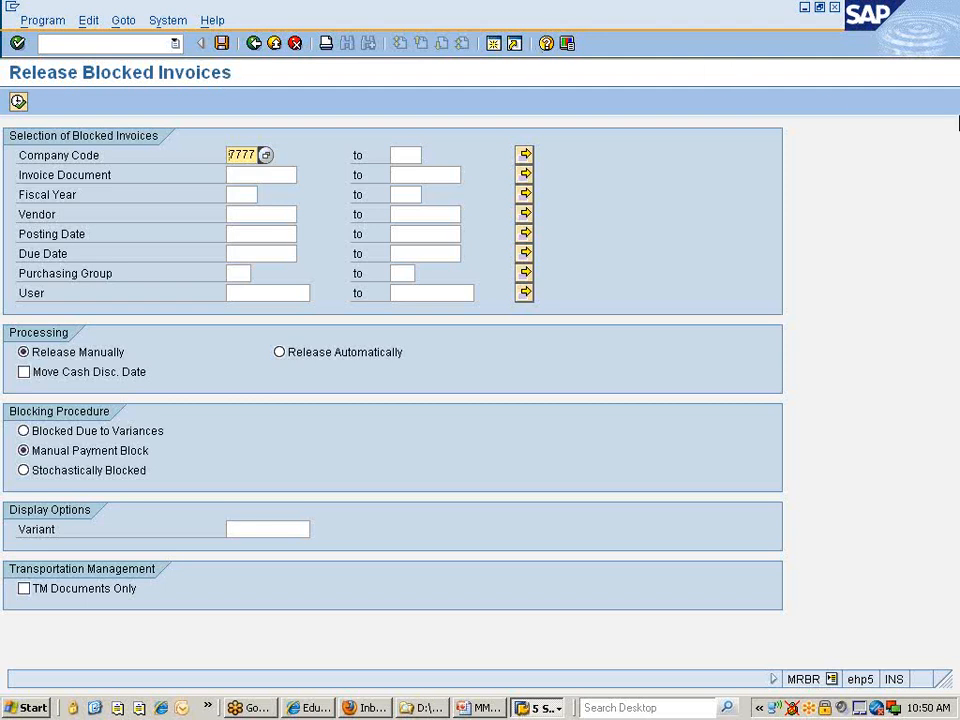
Switch to the MM355_04.ppt presentation in PowerPoint and read the manual and automatic release notes on notes page 6
{"action": "left_click", "coordinate": [946, 45]}
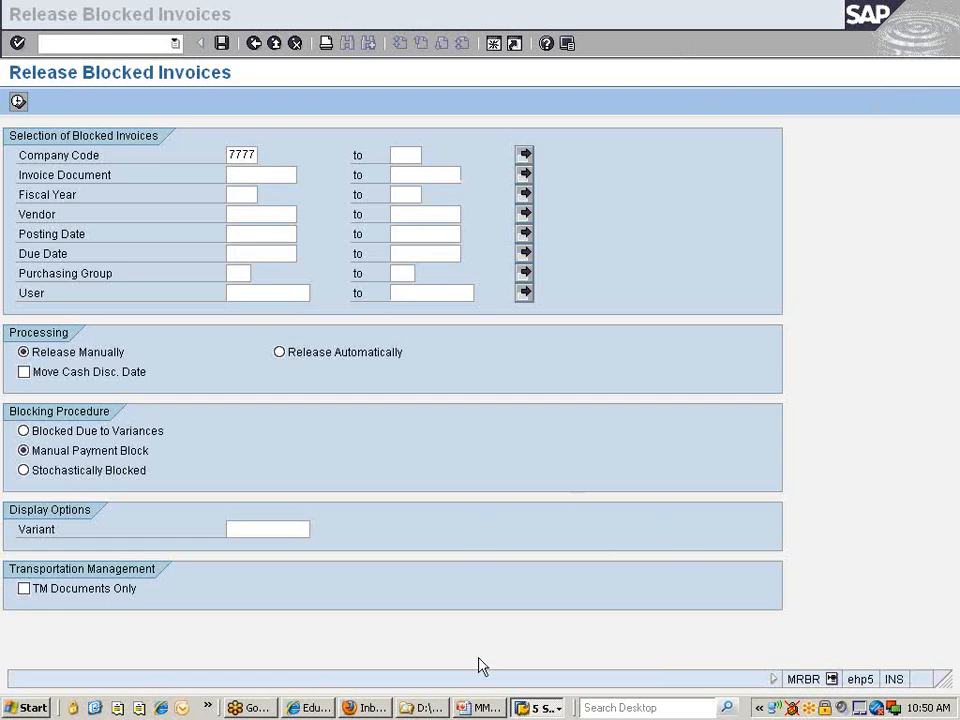
{"action": "left_click", "coordinate": [481, 708]}
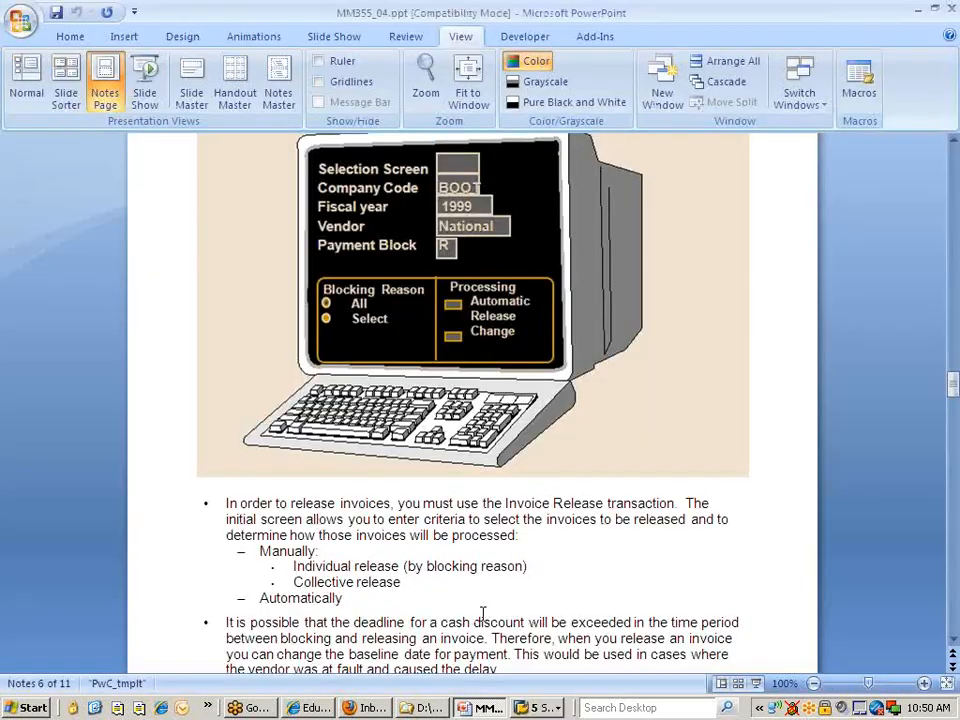
{"action": "scroll", "coordinate": [483, 613], "scroll_direction": "down", "scroll_amount": 1}
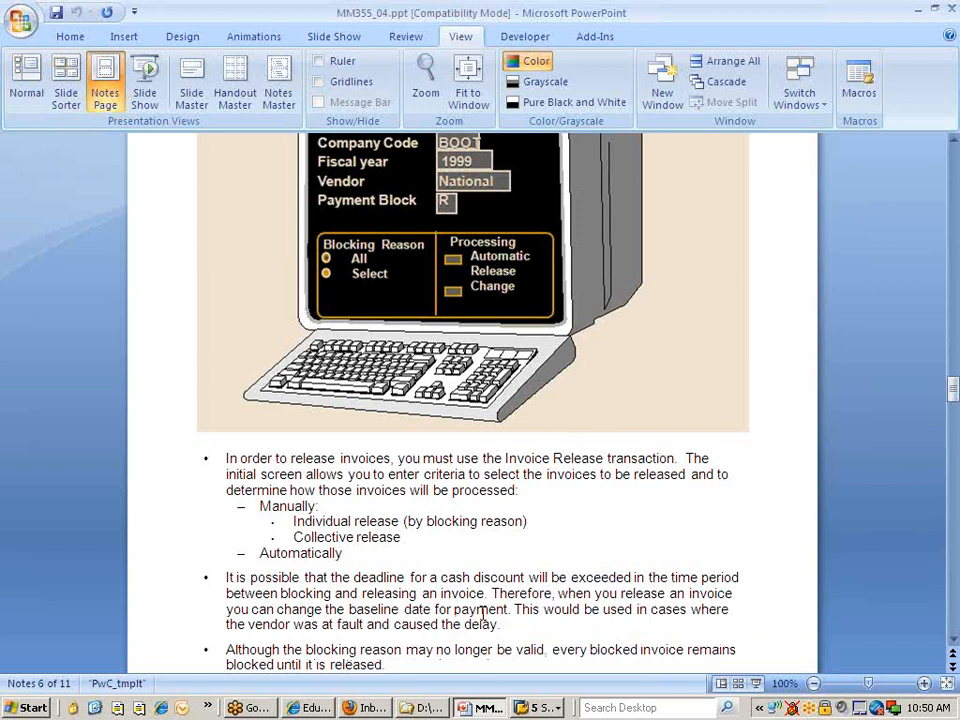
Switch back to SAP's Release Blocked Invoices session and set the processing to Release Automatically
{"action": "left_click", "coordinate": [540, 707]}
{"action": "left_click", "coordinate": [569, 612]}
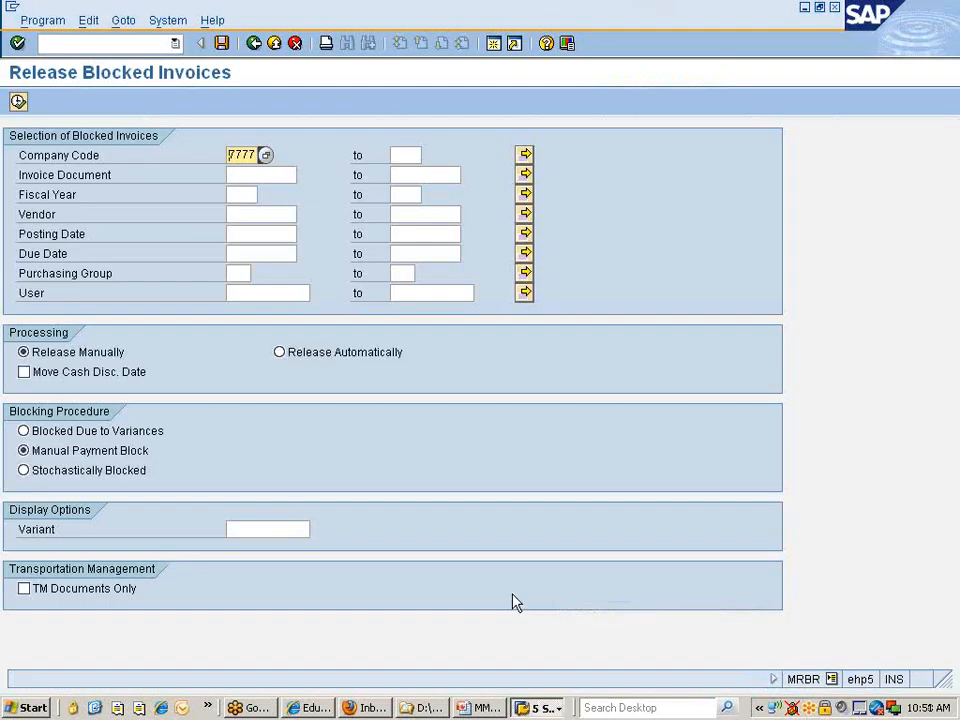
{"action": "left_click", "coordinate": [280, 353]}
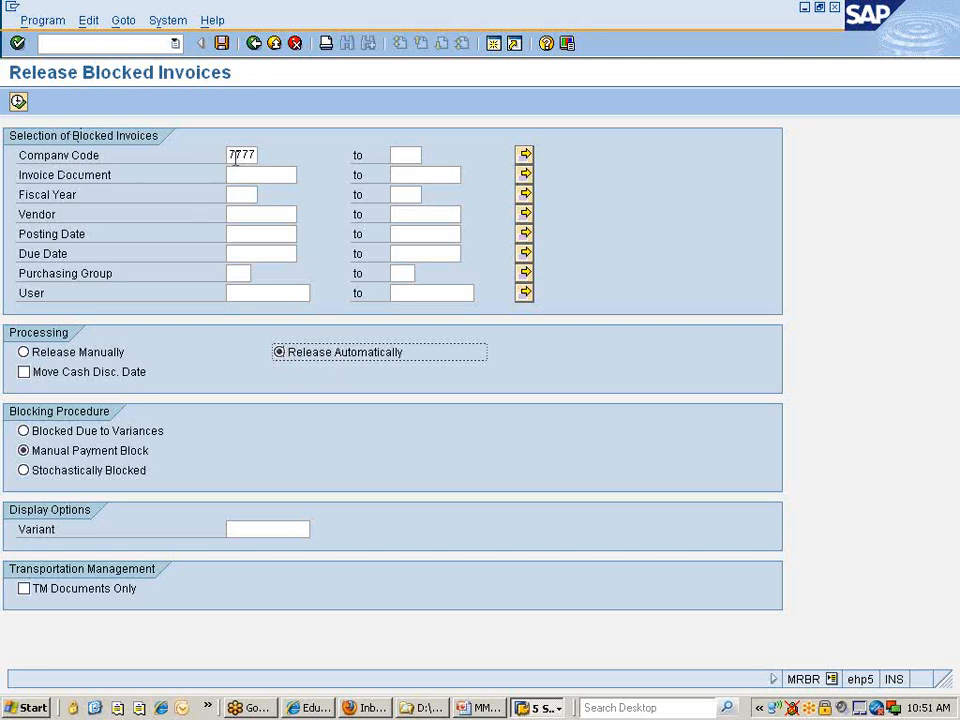
Try to execute the automatic release for company code 7777 in the background with the Manual Payment Block procedure
{"action": "left_click", "coordinate": [244, 213]}
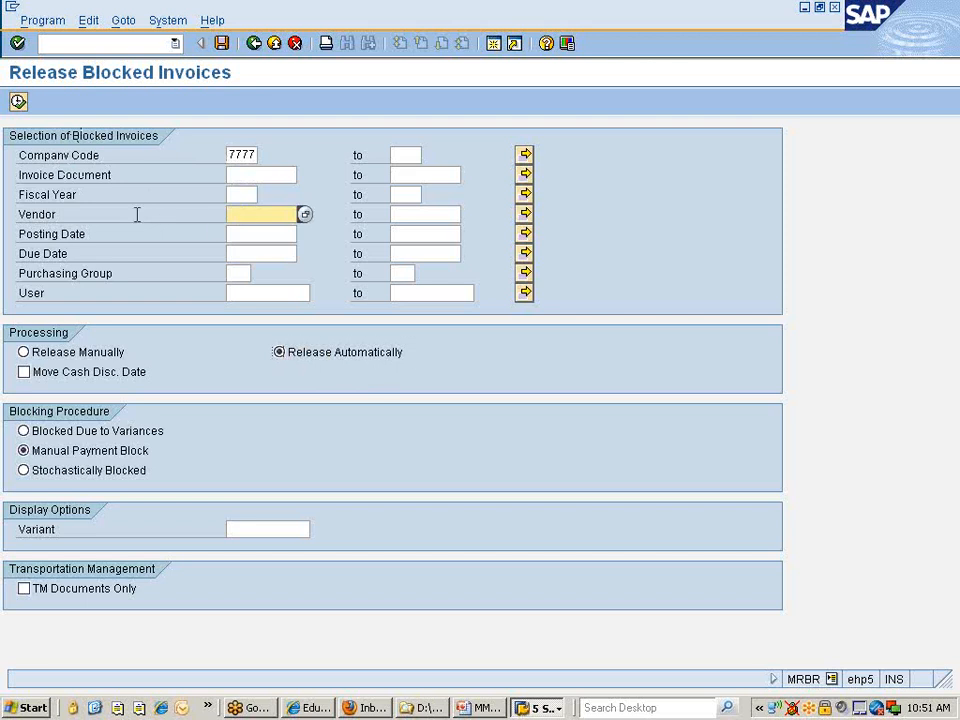
{"action": "left_click", "coordinate": [43, 22]}
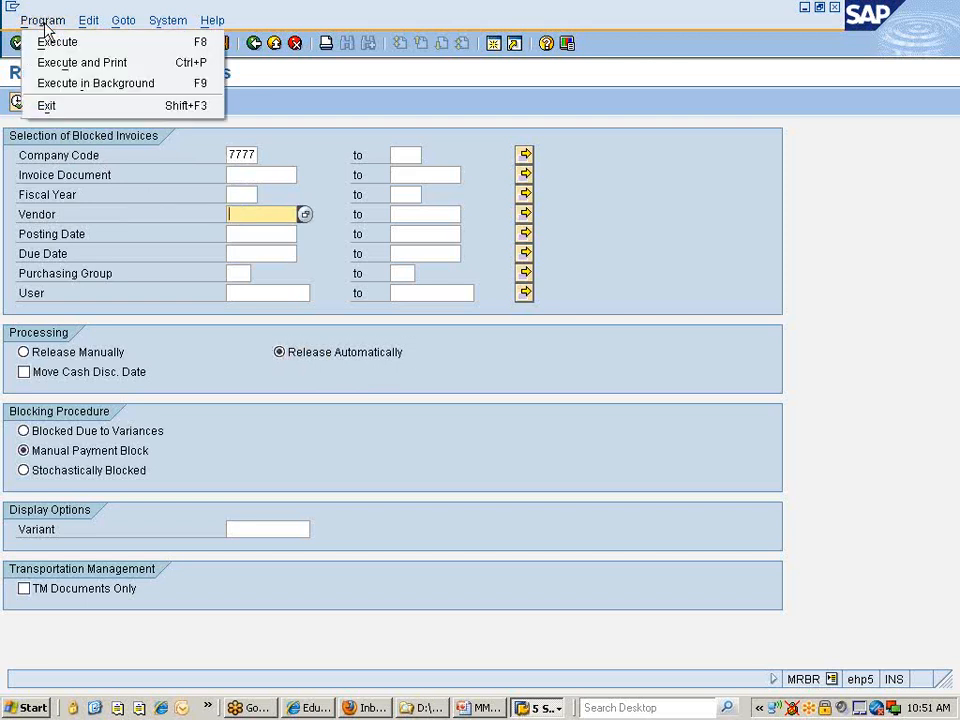
{"action": "left_click", "coordinate": [82, 84]}
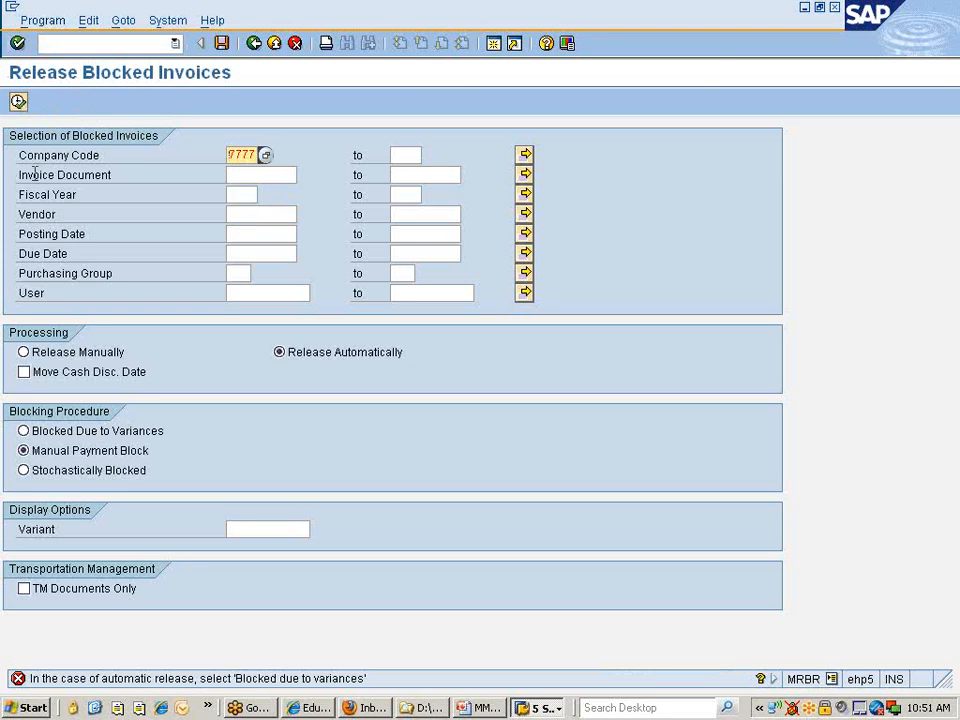
Change the blocking procedure to Blocked Due to Variances and execute the automatic release in the background
{"action": "left_click", "coordinate": [73, 432]}
{"action": "left_click", "coordinate": [73, 433]}
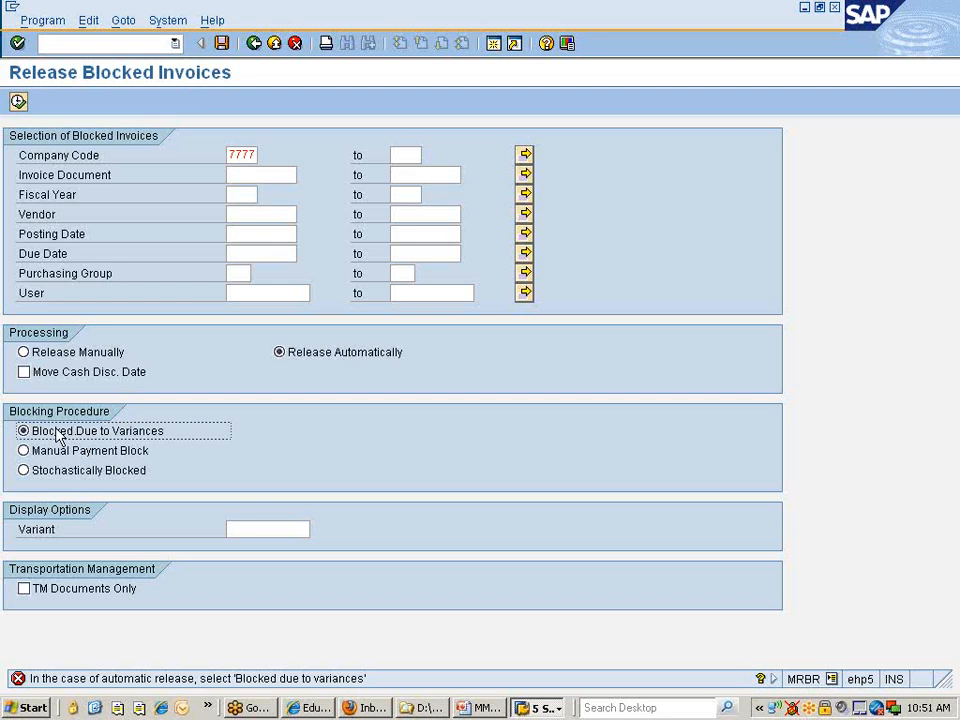
{"action": "left_click", "coordinate": [245, 178]}
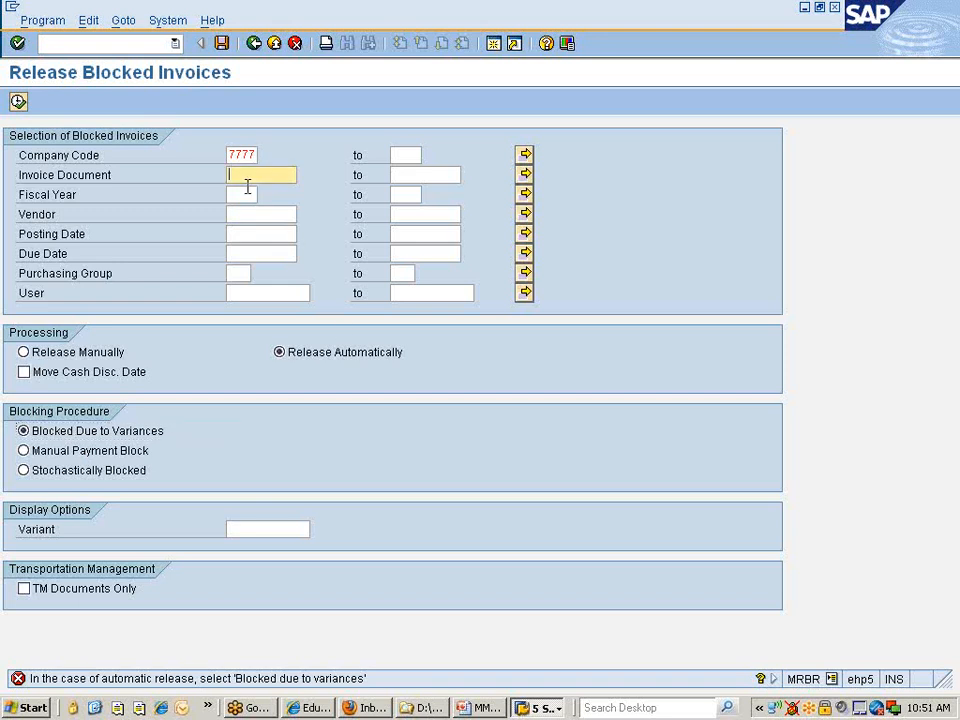
{"action": "left_click", "coordinate": [42, 20]}
{"action": "left_click", "coordinate": [56, 84]}
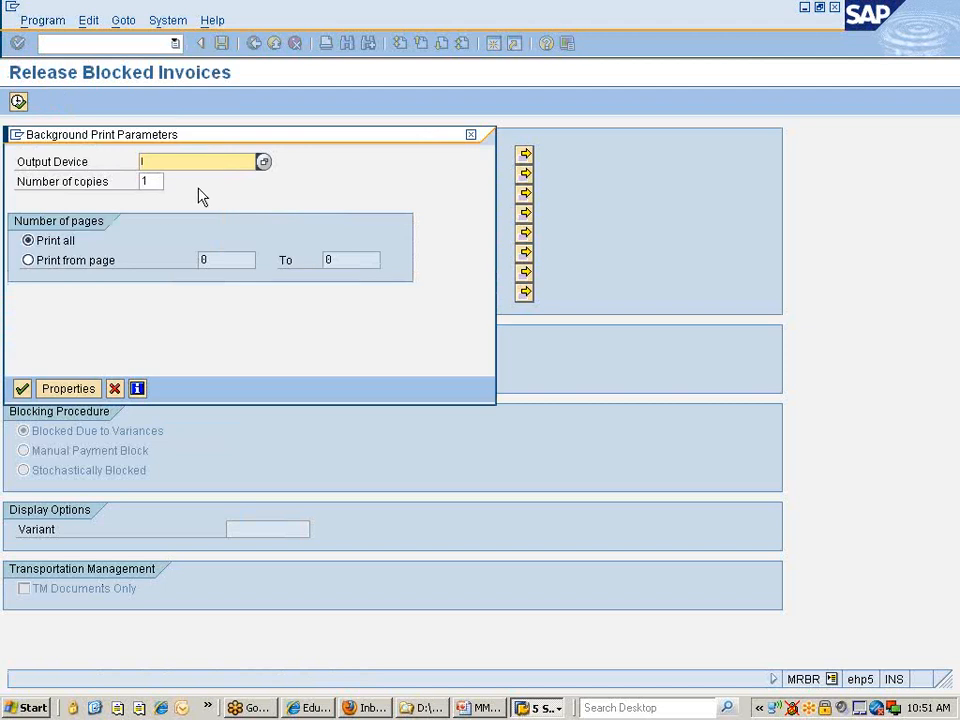
Set the output device for the background print to LP01 and accept the print parameters
{"action": "type", "text": "lp01"}
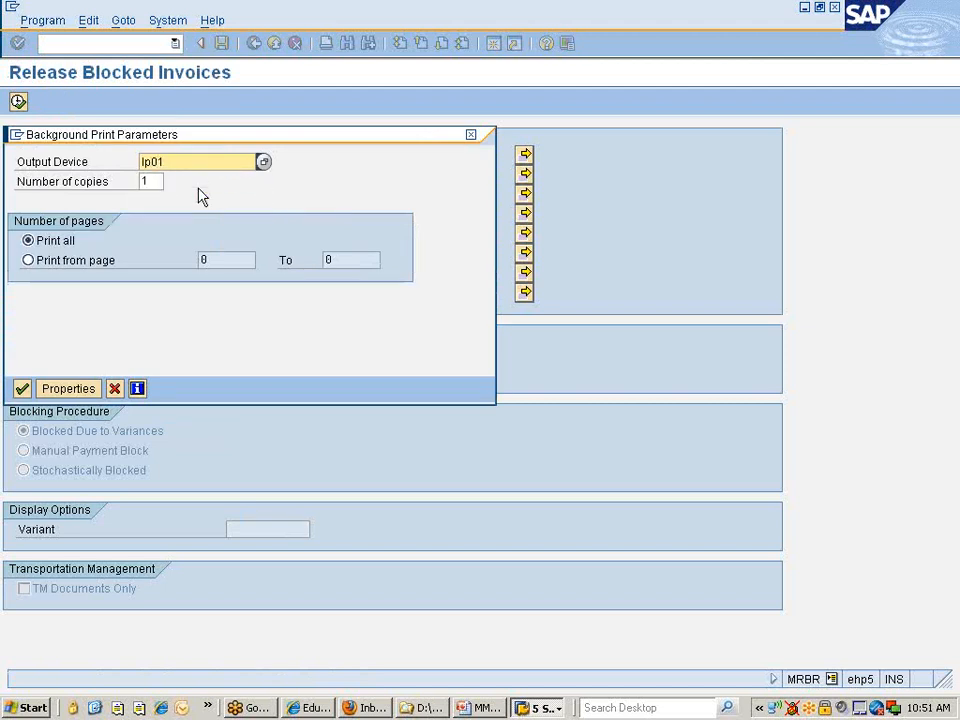
{"action": "left_click", "coordinate": [60, 322]}
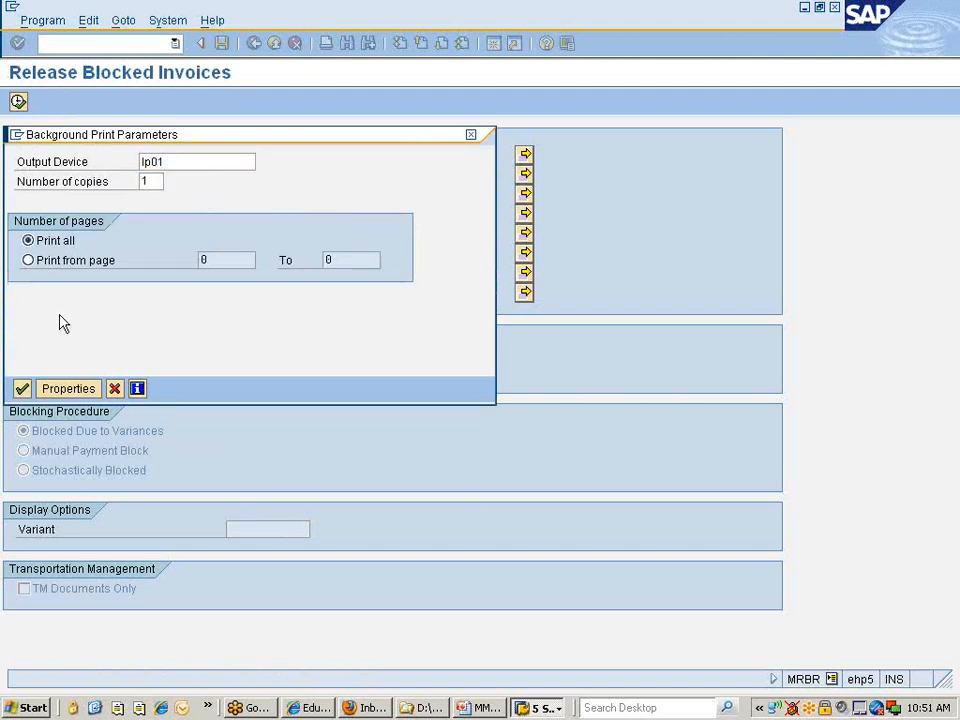
{"action": "key", "text": "Return"}
{"action": "key", "text": "Return"}
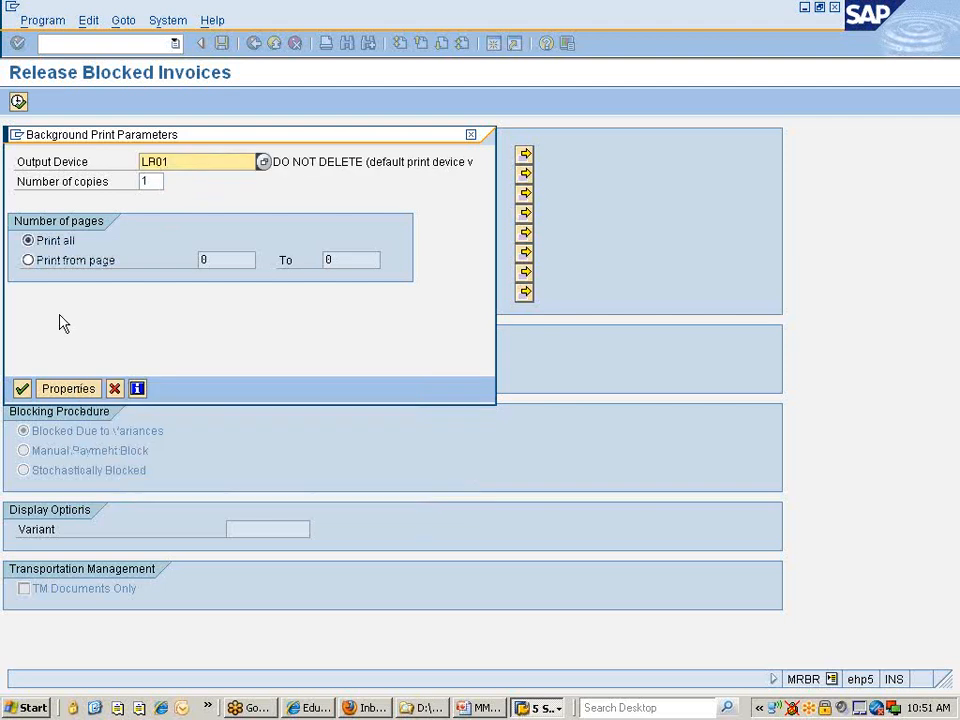
{"action": "left_click", "coordinate": [21, 388]}
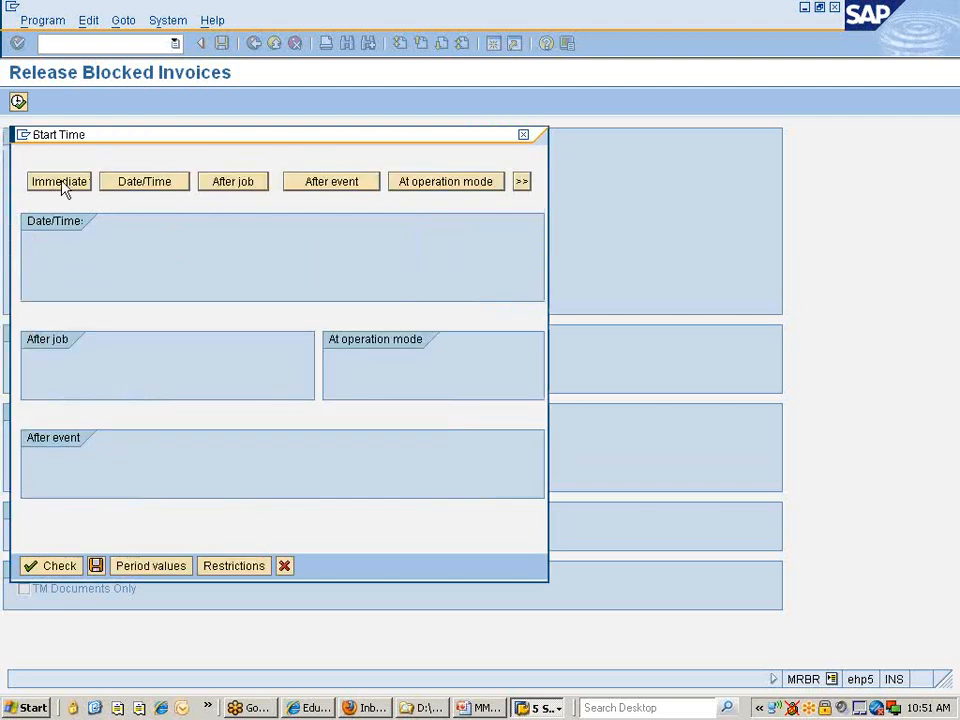
Set the background job to start immediately as a periodic job and save a daily period for it
{"action": "left_click", "coordinate": [60, 183]}
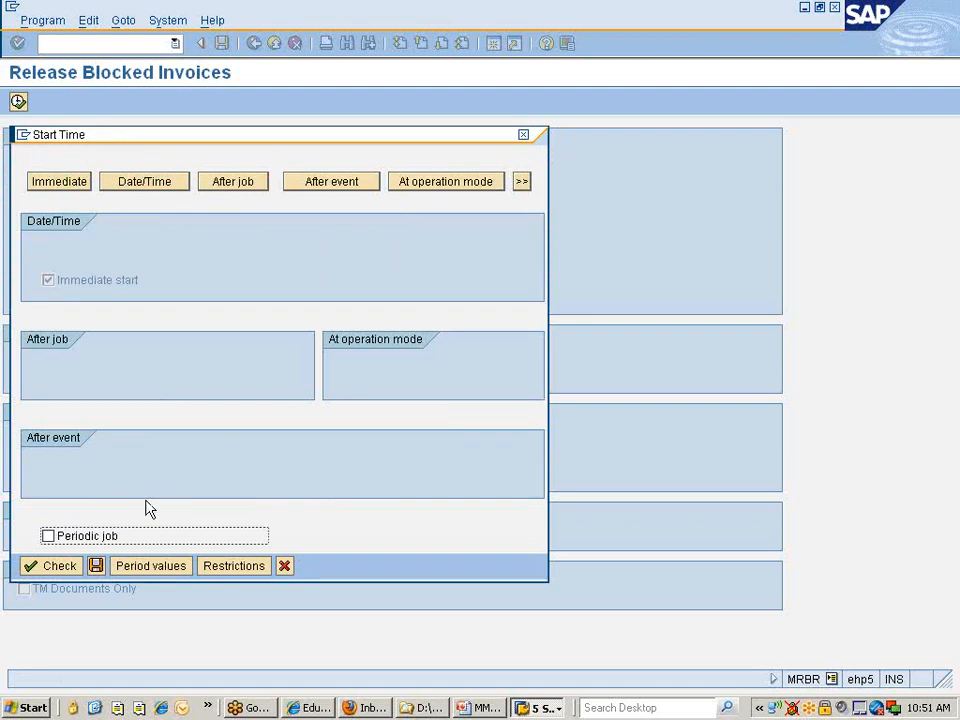
{"action": "left_click", "coordinate": [86, 537]}
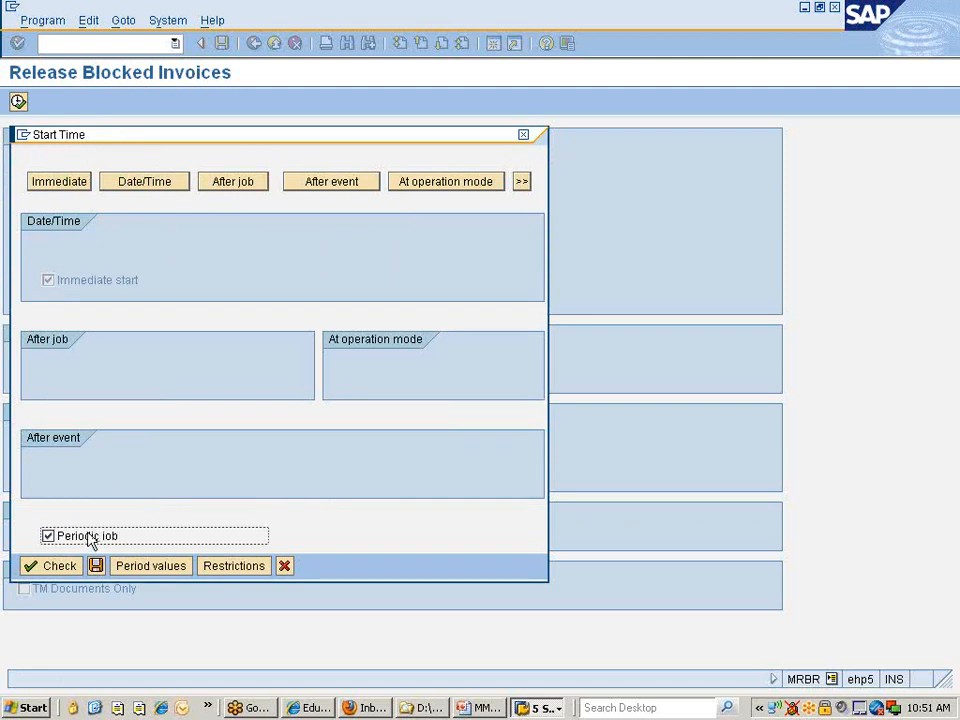
{"action": "left_click", "coordinate": [152, 566]}
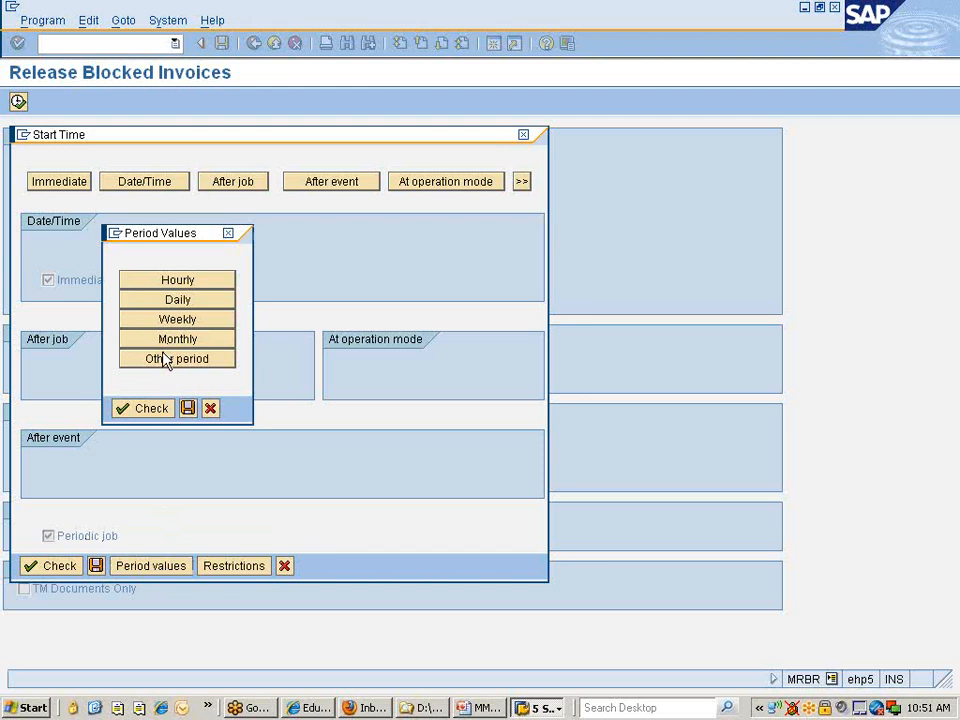
{"action": "left_click", "coordinate": [192, 302]}
{"action": "left_click", "coordinate": [191, 410]}
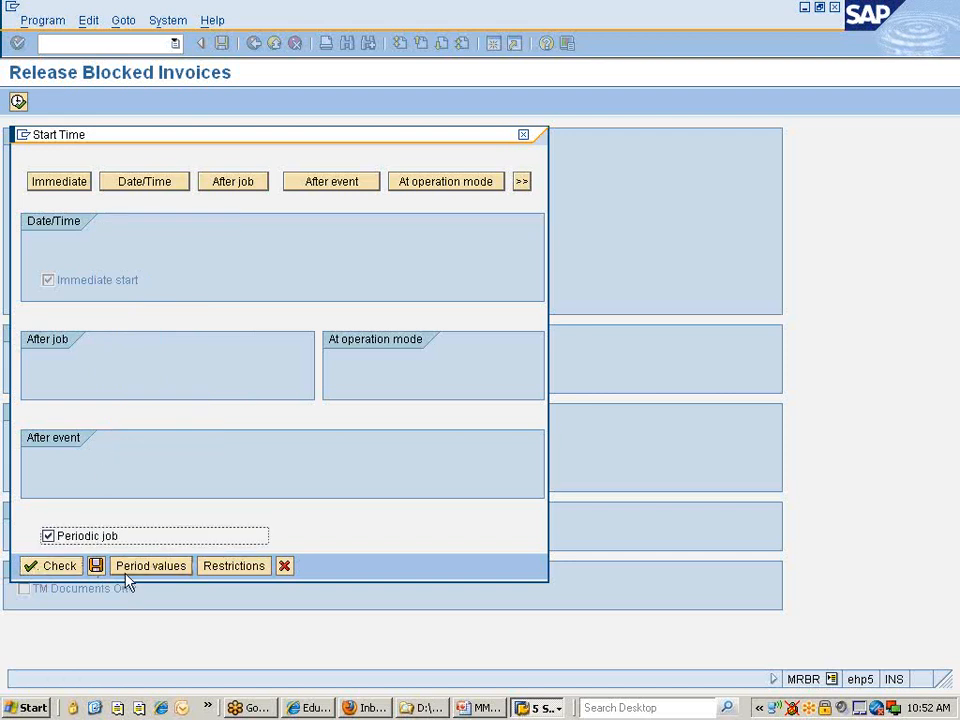
Save the immediate start time as a periodic job to schedule the automatic blocked-invoice release in the background
{"action": "left_click", "coordinate": [96, 566]}
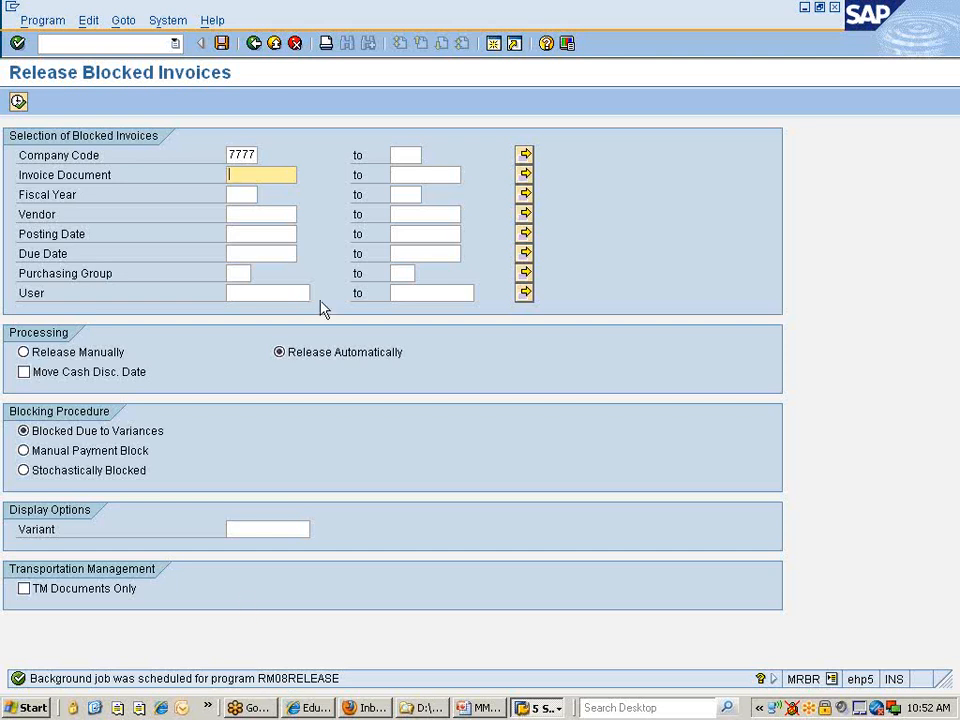
Switch to the MM355_04.ppt presentation and review the notes pages on automatic release, manual release and release screen configuration
{"action": "left_click", "coordinate": [470, 707]}
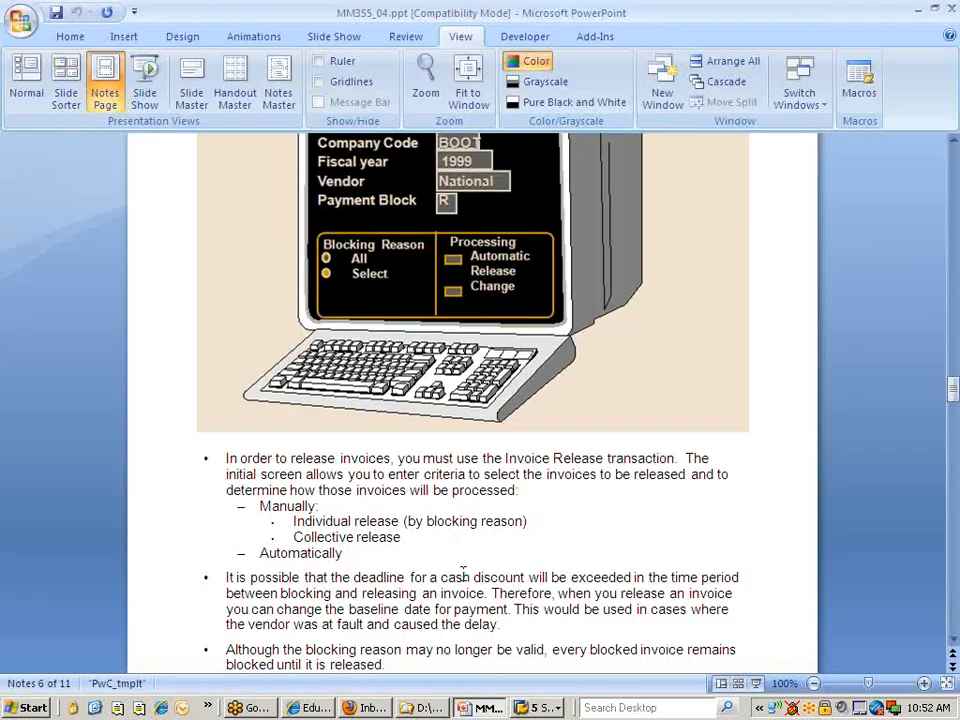
{"action": "scroll", "coordinate": [445, 590], "scroll_direction": "down", "scroll_amount": 3}
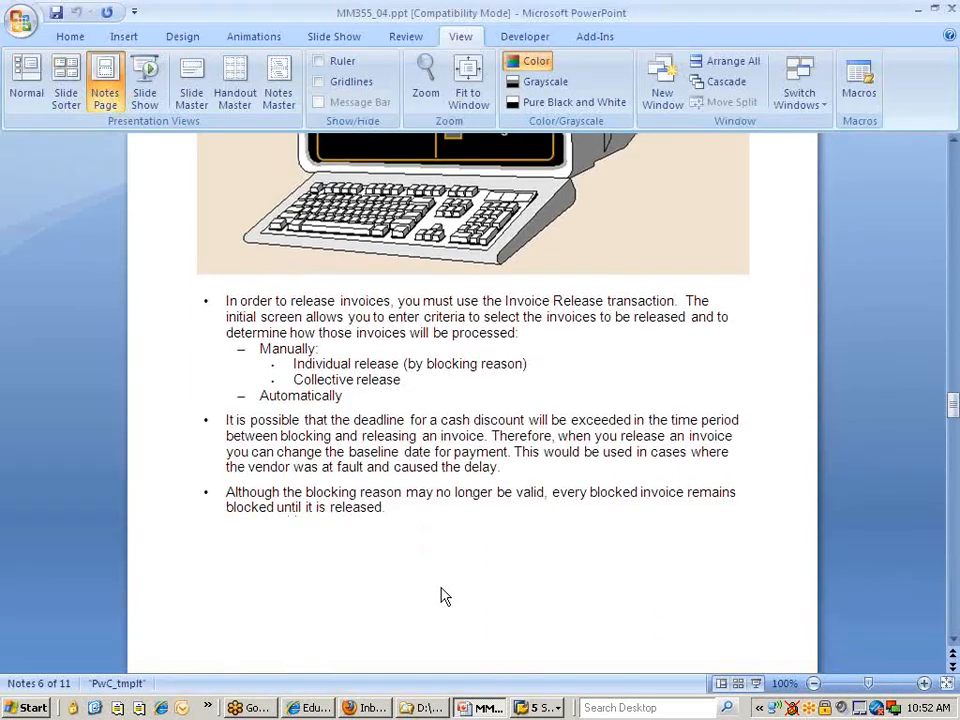
{"action": "scroll", "coordinate": [445, 597], "scroll_direction": "down", "scroll_amount": 5}
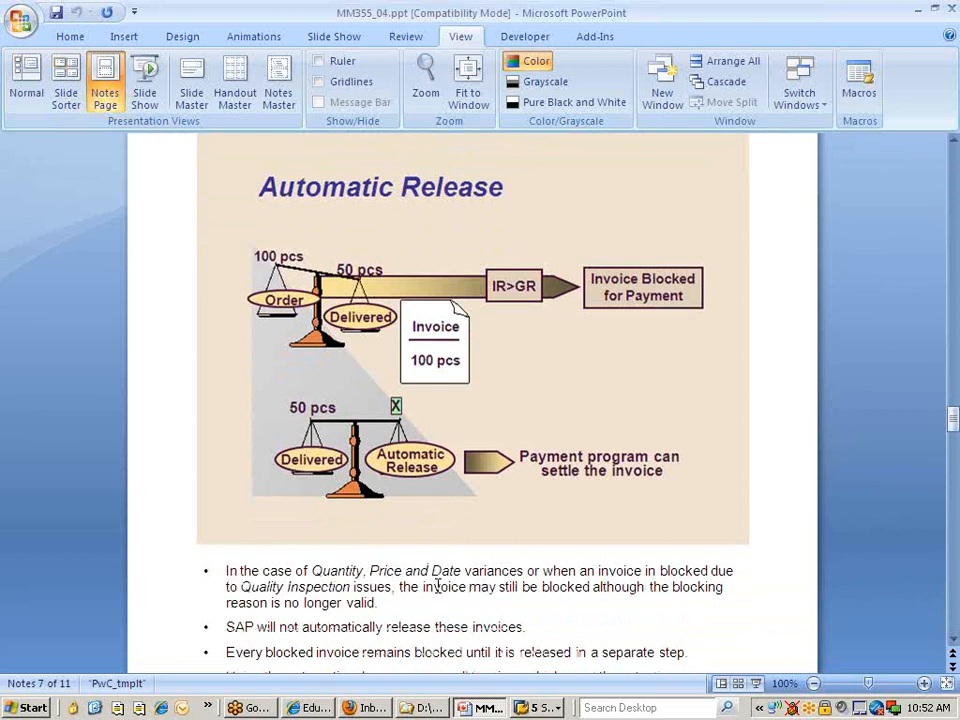
{"action": "scroll", "coordinate": [437, 587], "scroll_direction": "down", "scroll_amount": 6}
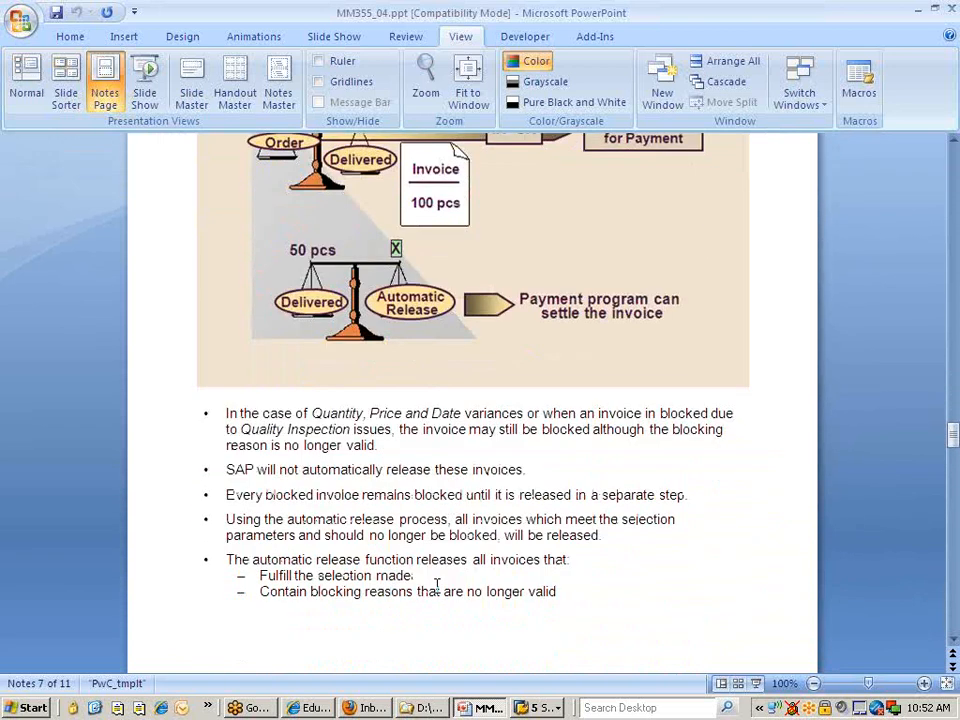
{"action": "scroll", "coordinate": [437, 597], "scroll_direction": "down", "scroll_amount": 10}
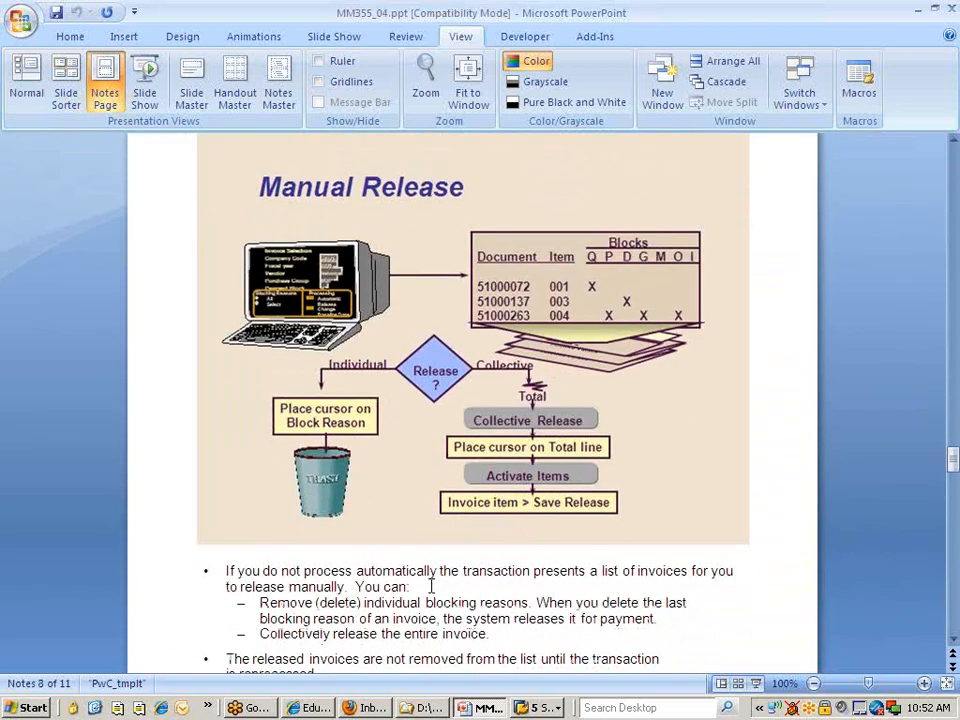
{"action": "scroll", "coordinate": [432, 587], "scroll_direction": "down", "scroll_amount": 1}
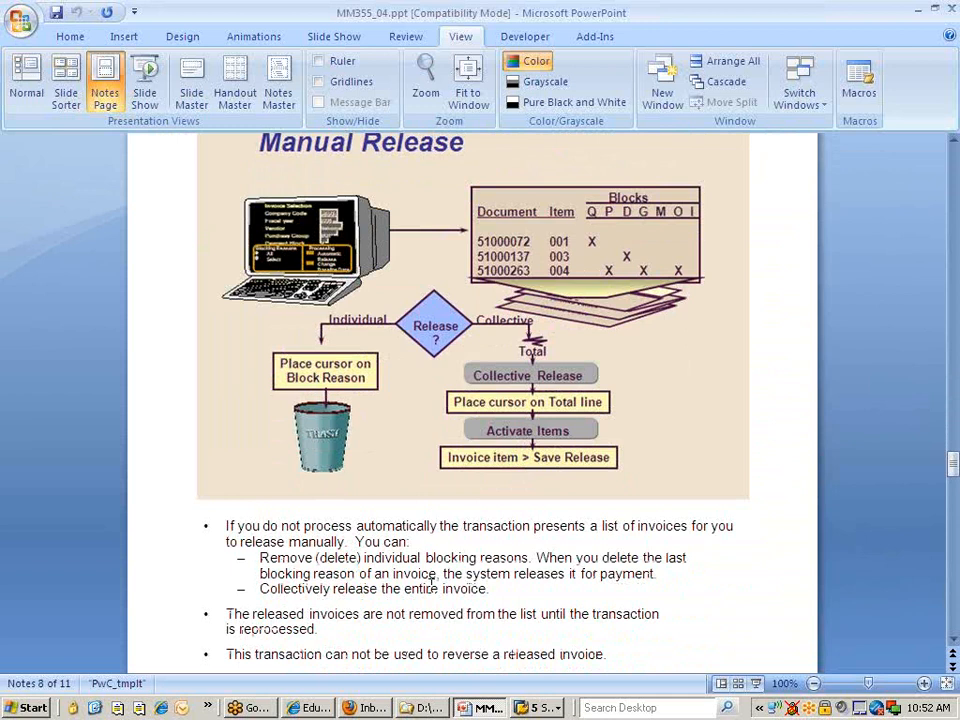
{"action": "scroll", "coordinate": [433, 589], "scroll_direction": "down", "scroll_amount": 2}
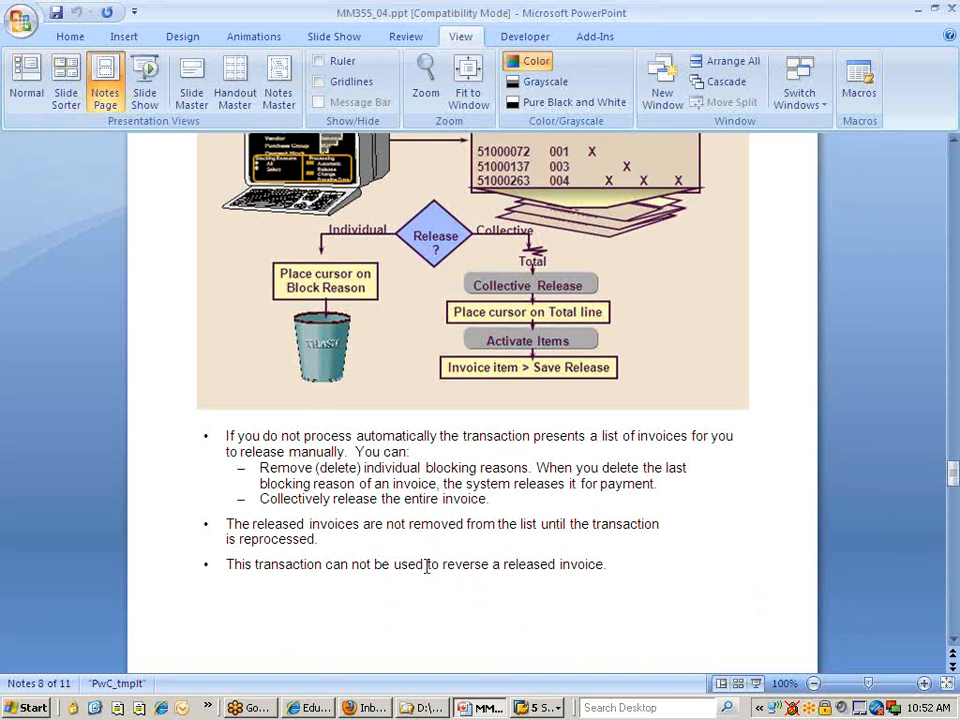
{"action": "scroll", "coordinate": [426, 570], "scroll_direction": "down", "scroll_amount": 6}
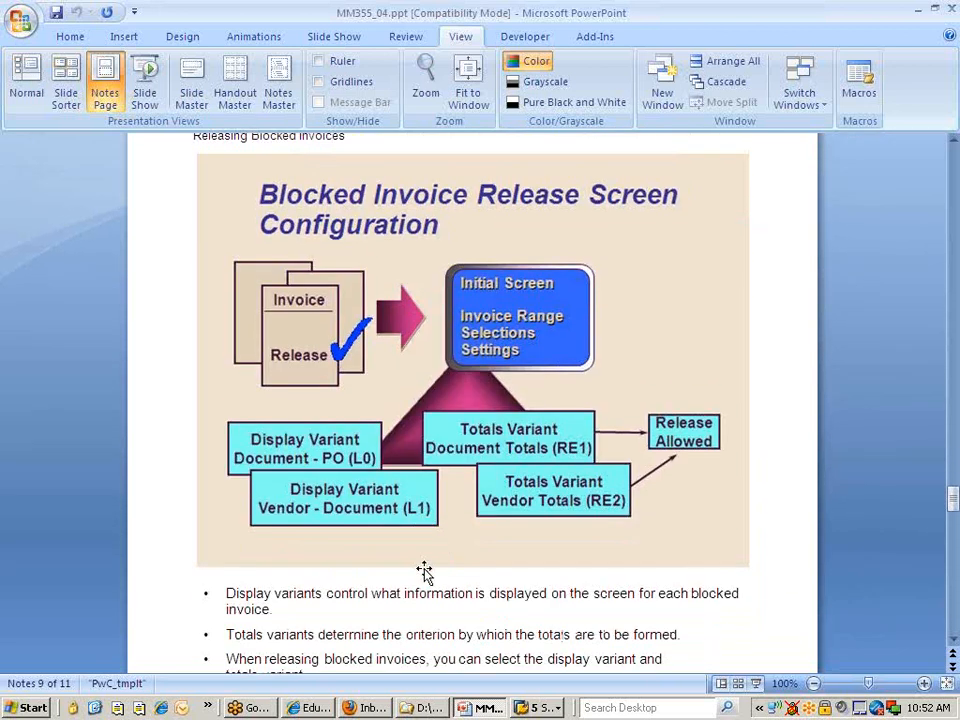
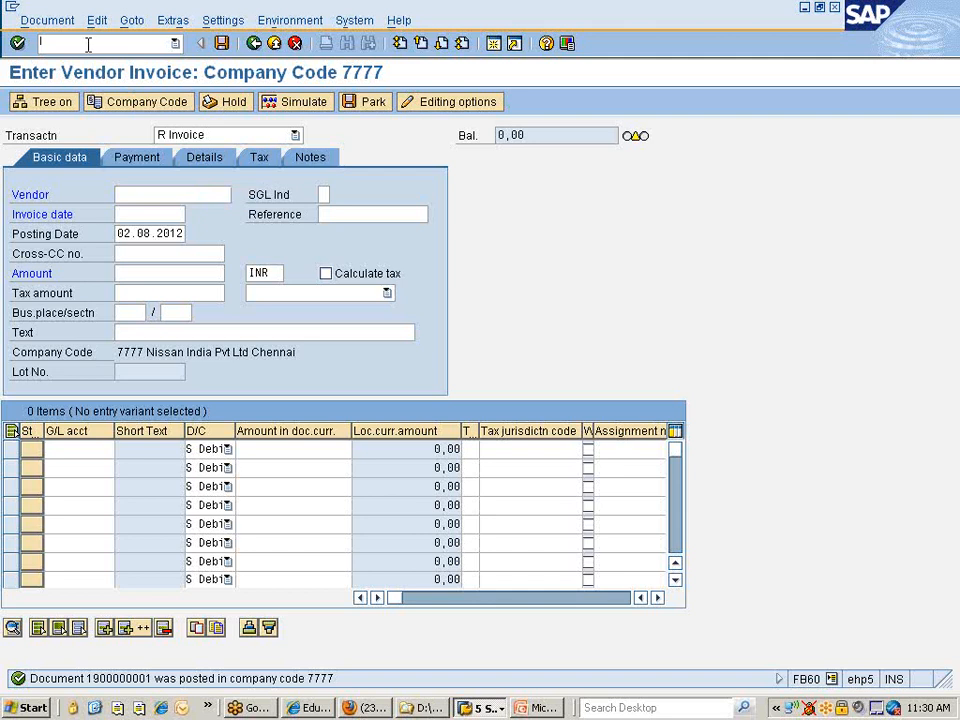
In SAP, open the Change Vendor transaction (XK02) and select the first vendor found for company code 7777
{"action": "type", "text": "/n"}
{"action": "type", "text": "fb60"}
{"action": "key", "text": "Return"}
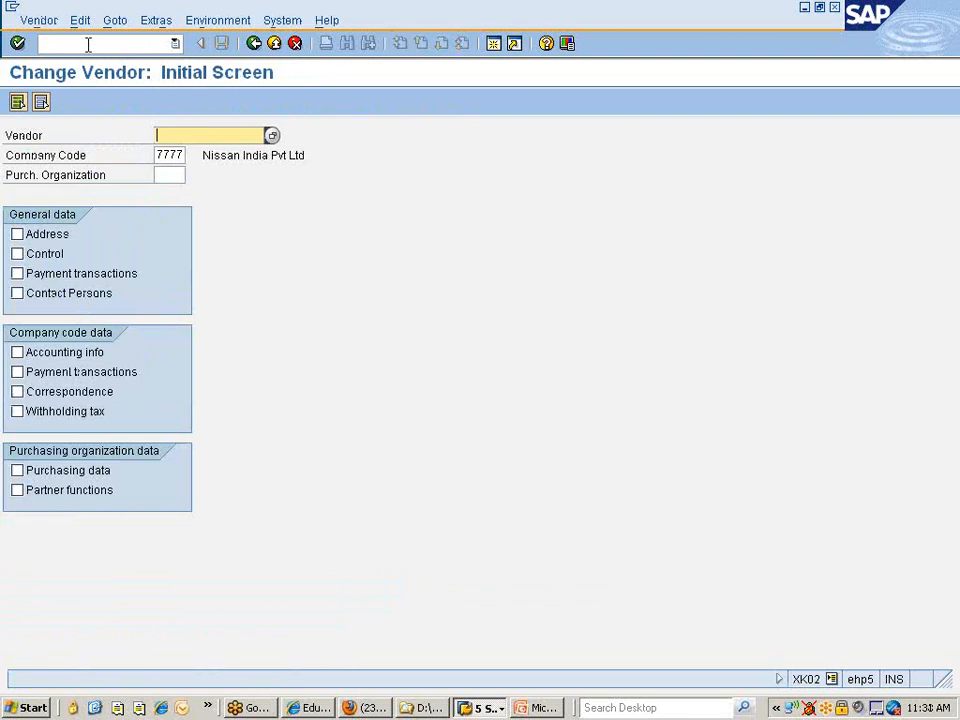
{"action": "key", "text": "F4"}
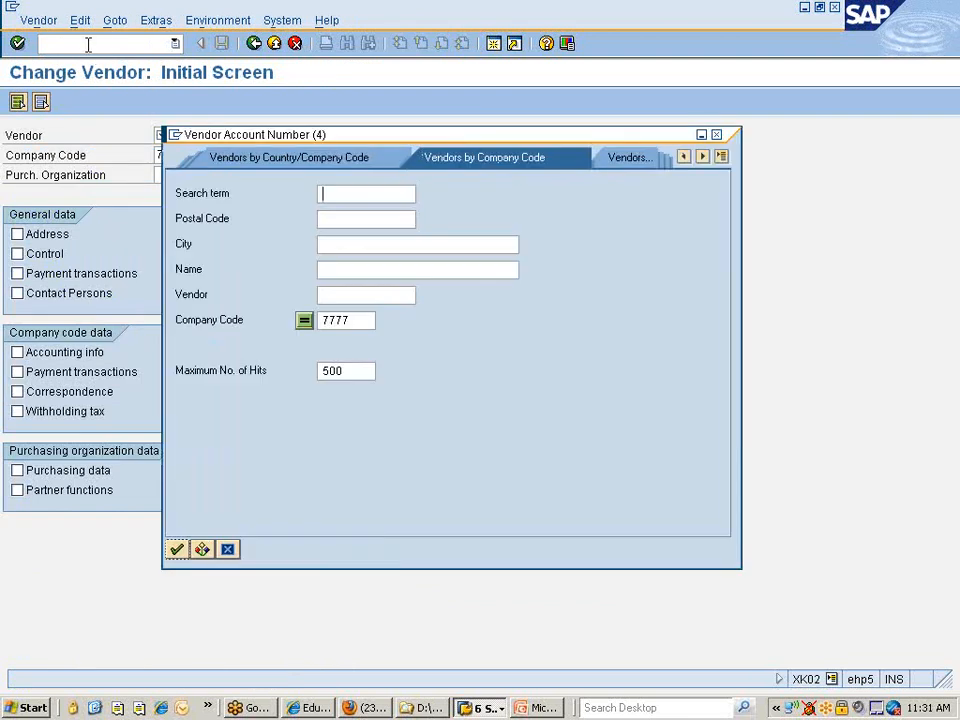
{"action": "key", "text": "Return"}
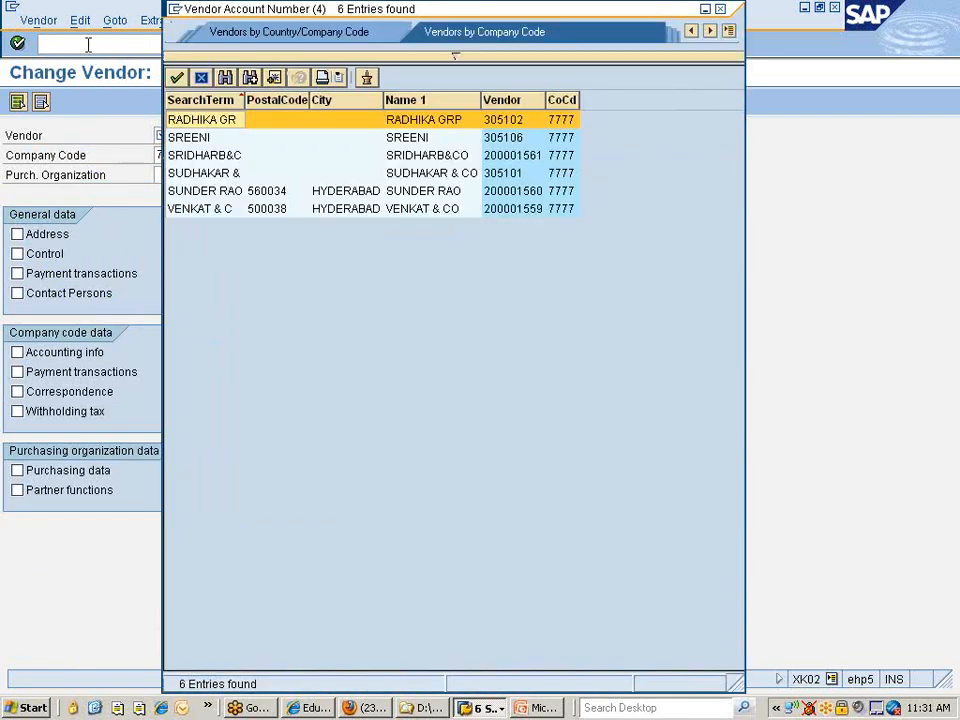
{"action": "key", "text": "Return"}
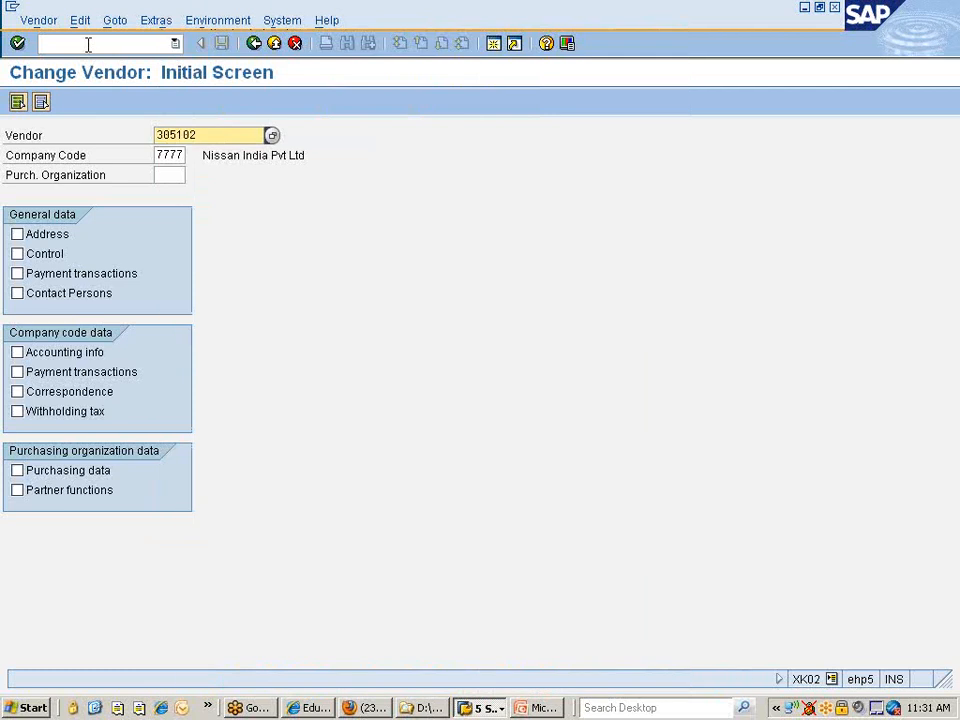
Set the purchasing organization to 777C and open the vendor's Purchasing data view
{"action": "key", "text": "Tab"}
{"action": "key", "text": "Tab"}
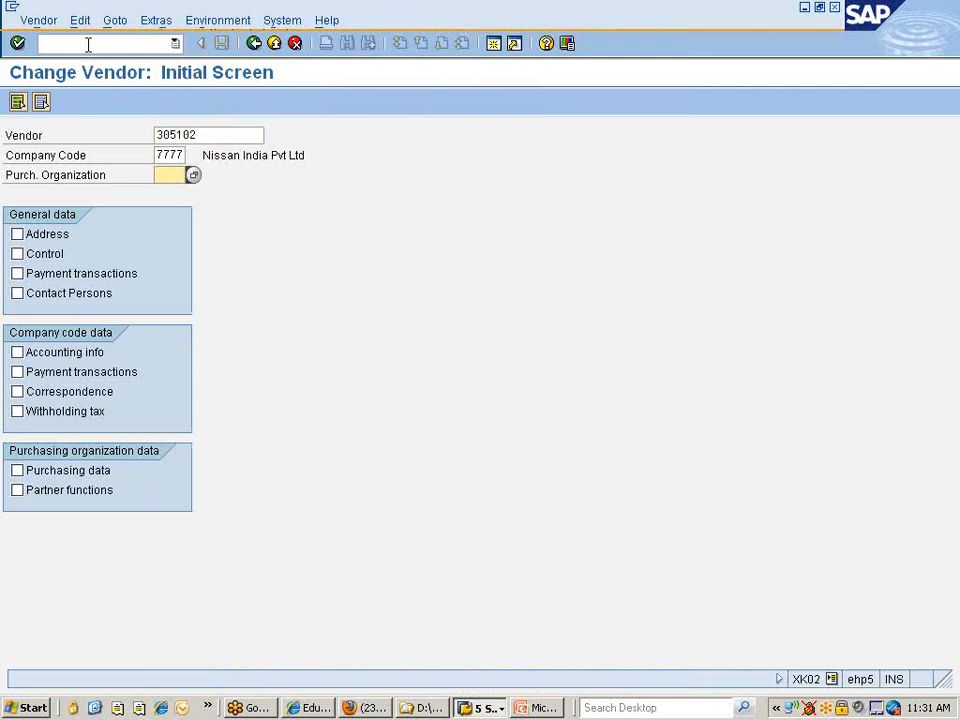
{"action": "type", "text": "777c"}
{"action": "key", "text": "Return"}
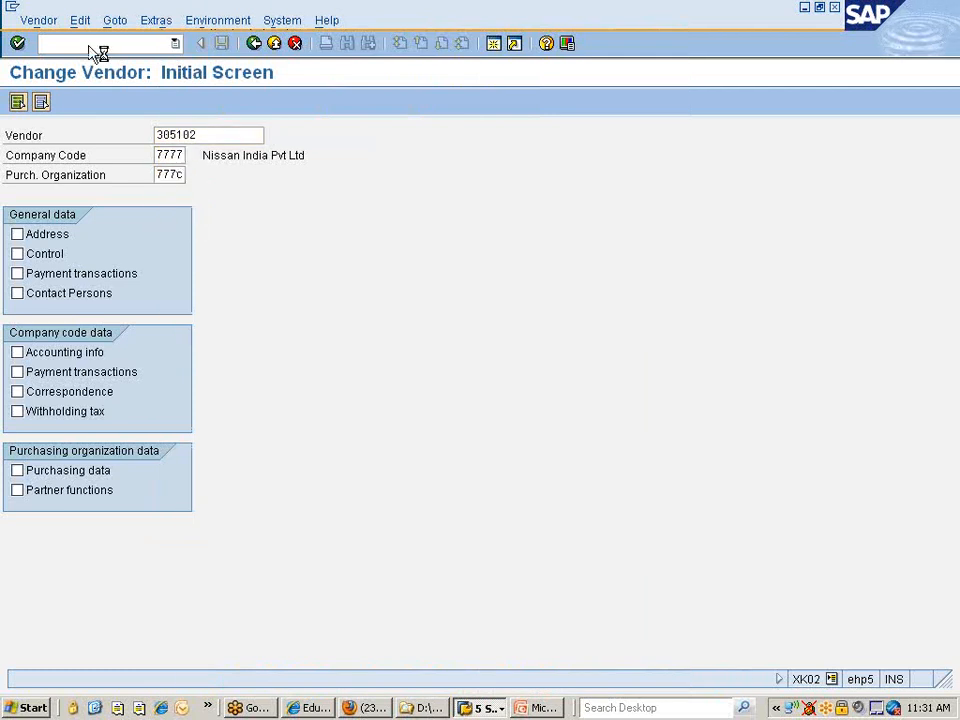
{"action": "left_click", "coordinate": [57, 471]}
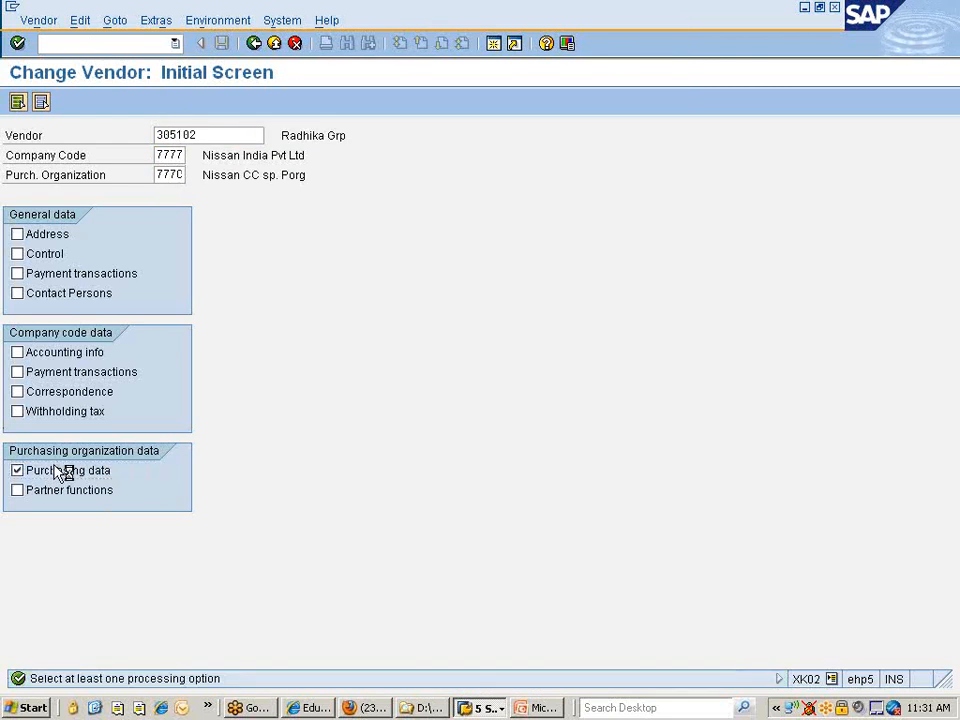
{"action": "key", "text": "Return"}
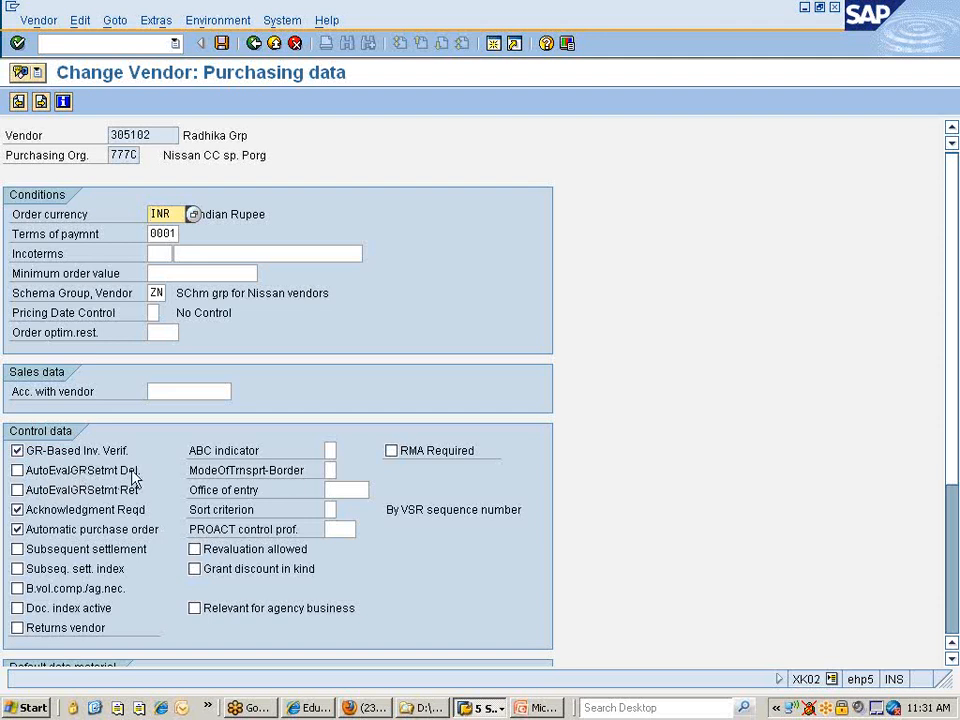
Enable AutoEvalGRSetmt Del. in the vendor's control data and save the vendor master
{"action": "left_click", "coordinate": [18, 471]}
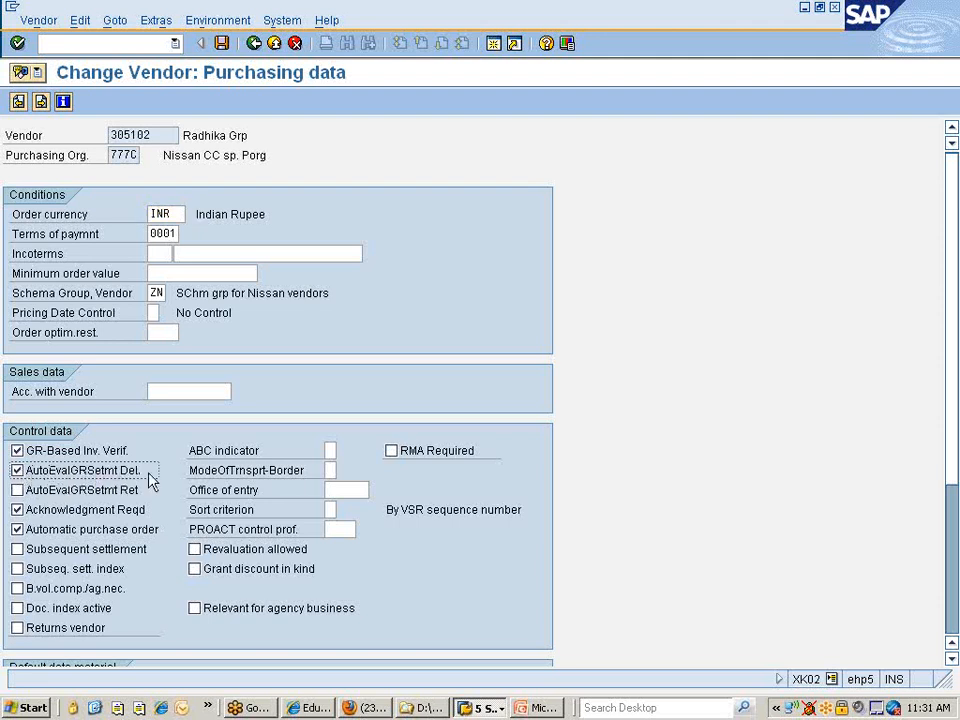
{"action": "left_click", "coordinate": [222, 44]}
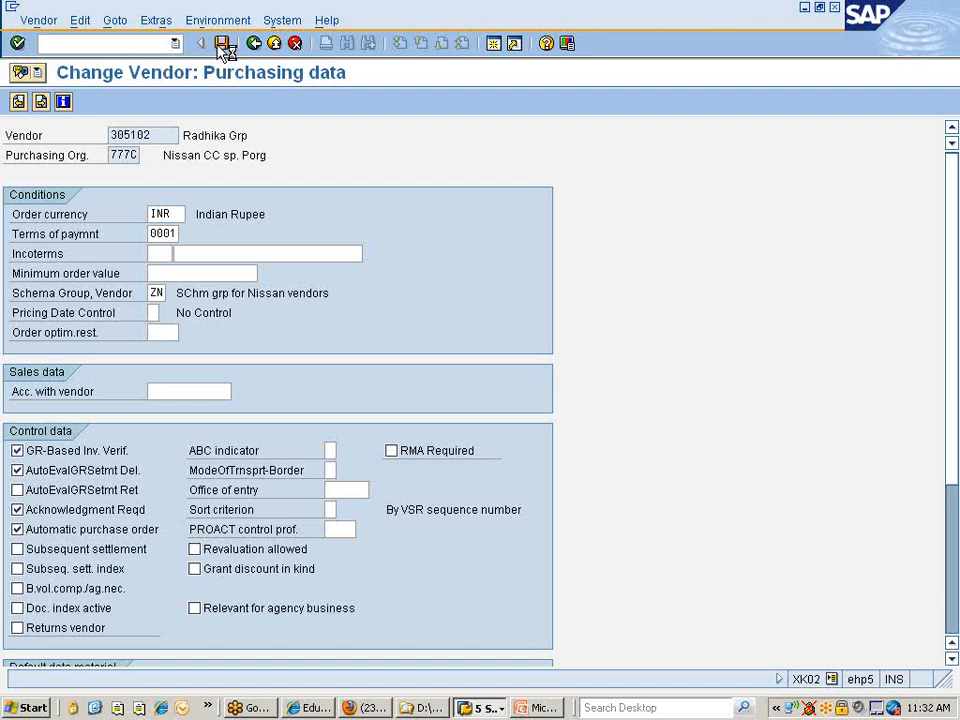
{"action": "left_click", "coordinate": [222, 45]}
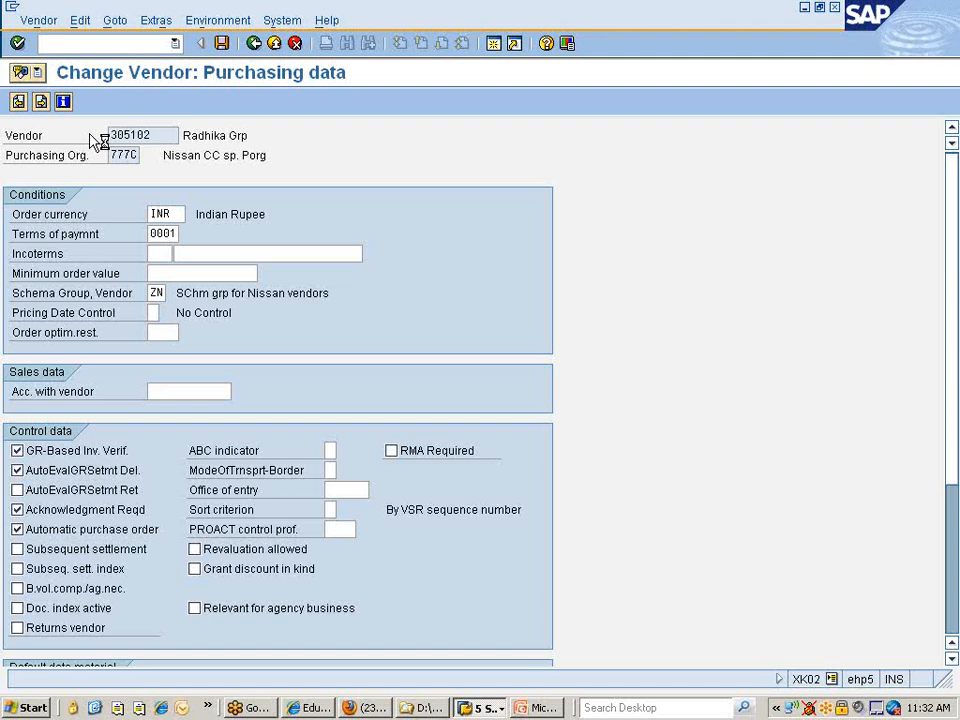
Switch to Firefox, sign back in to Yahoo Mail with the account password, and view the Gmail inbox
{"action": "left_click", "coordinate": [375, 708]}
{"action": "left_click", "coordinate": [600, 437]}
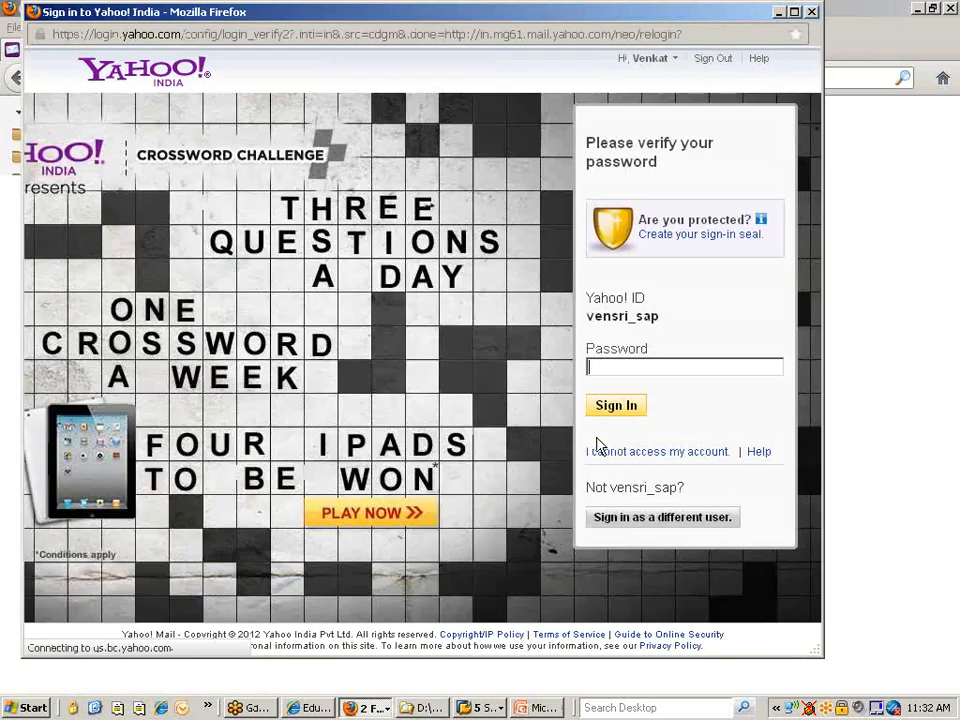
{"action": "type", "text": "••••••"}
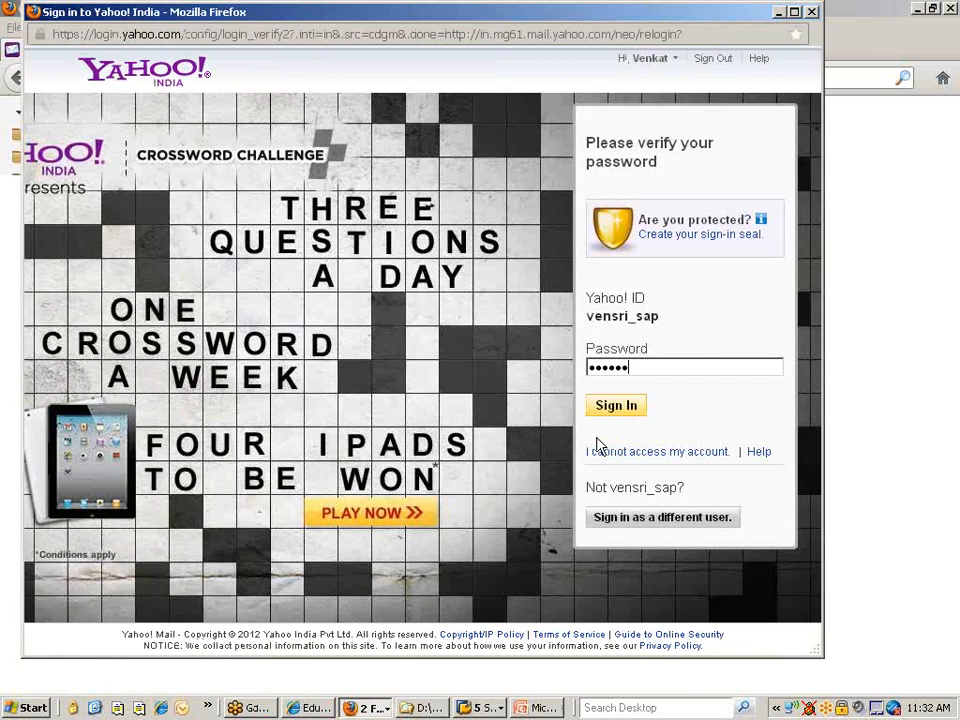
{"action": "type", "text": "•••"}
{"action": "key", "text": "Return"}
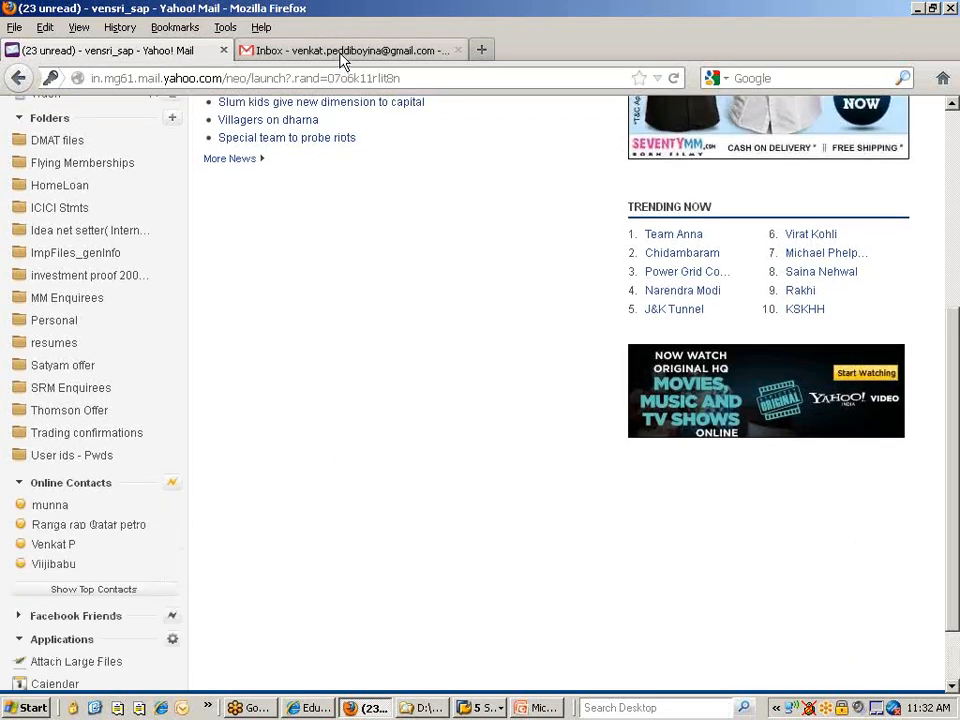
{"action": "left_click", "coordinate": [342, 61]}
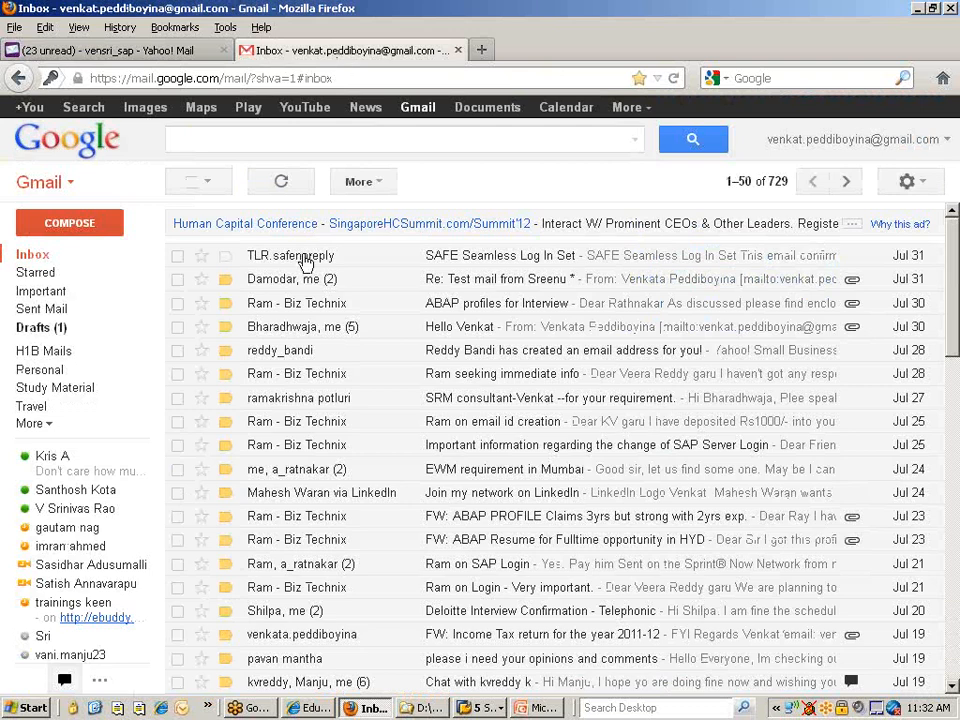
Return to SAP and open the Change Info Record transaction (ME12)
{"action": "key", "text": "alt+Tab"}
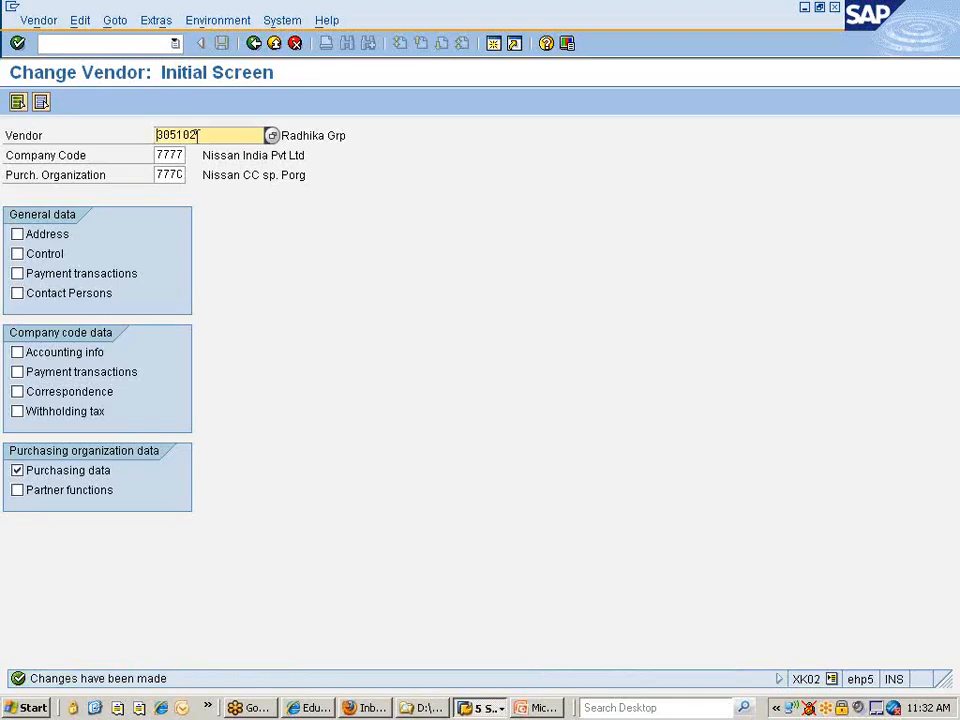
{"action": "left_click", "coordinate": [138, 44]}
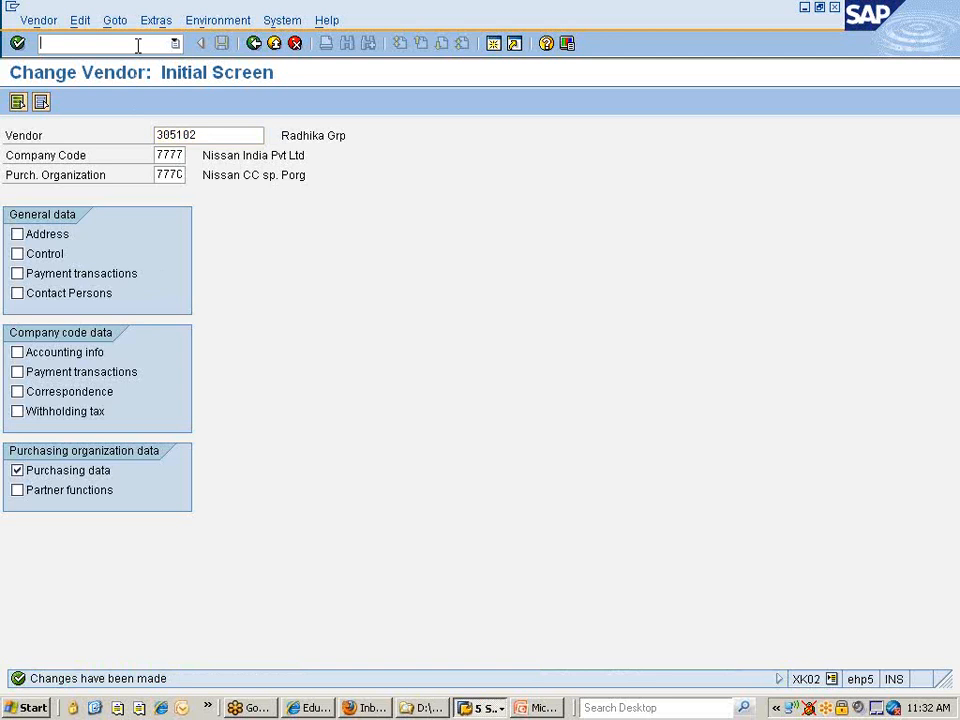
{"action": "type", "text": "/n"}
{"action": "type", "text": "m"}
{"action": "type", "text": "k12"}
{"action": "key", "text": "Return"}
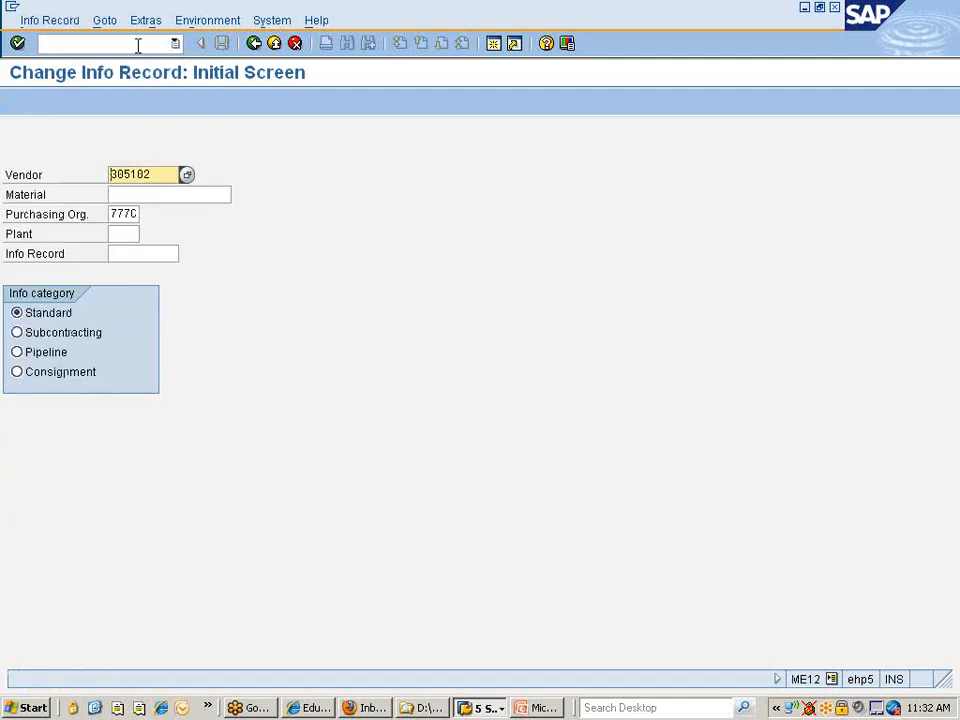
Search for the info record's material by description, restricting the search to plant 777C
{"action": "key", "text": "Tab"}
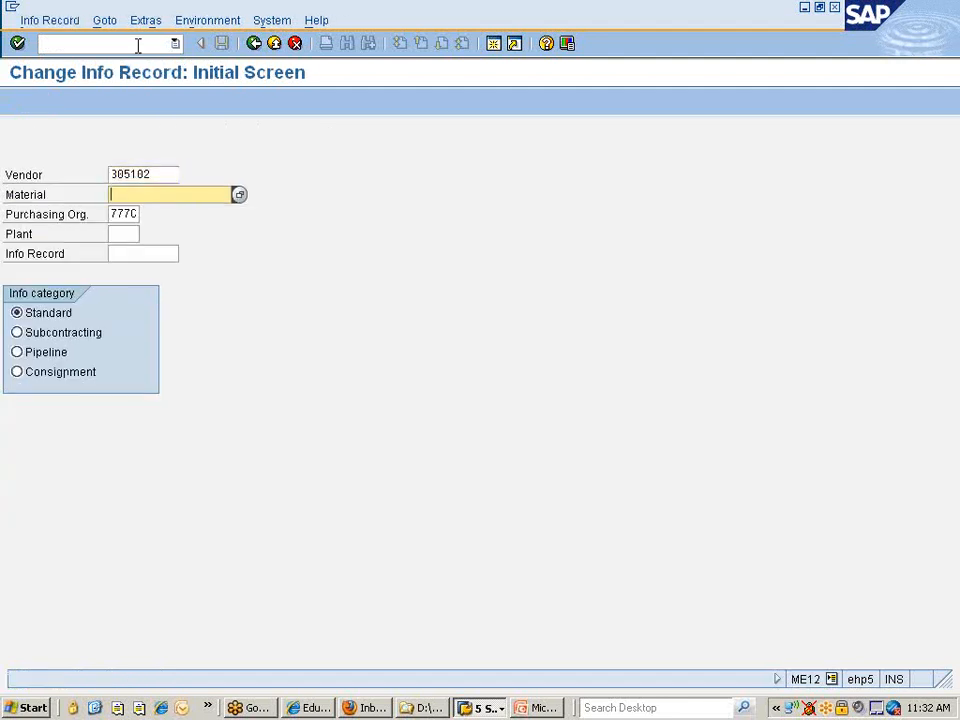
{"action": "key", "text": "Return"}
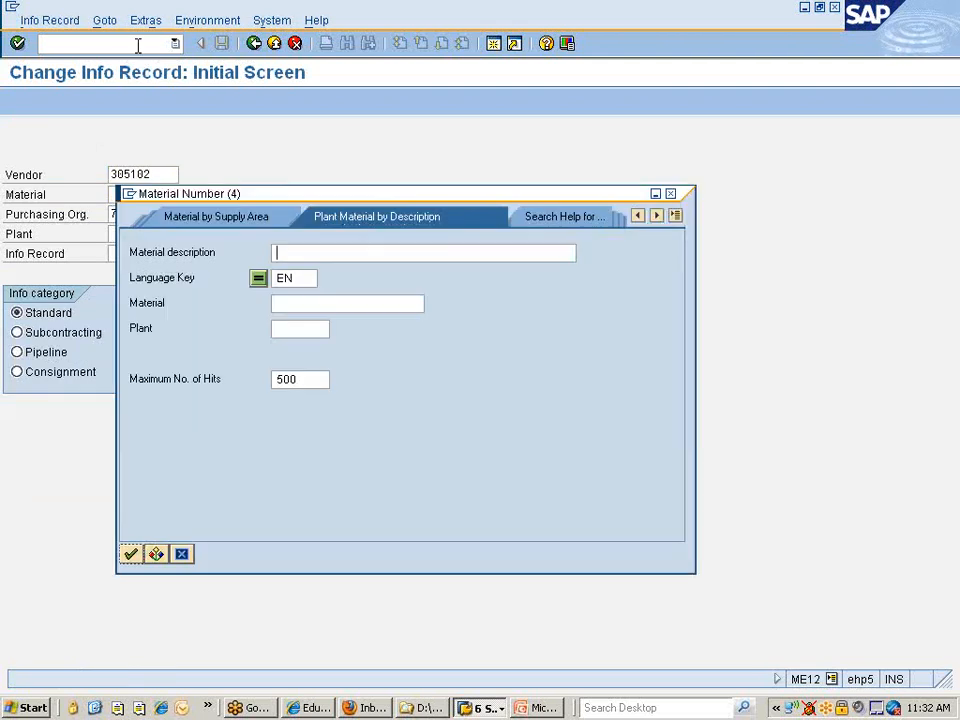
{"action": "key", "text": "Tab"}
{"action": "key", "text": "Tab"}
{"action": "type", "text": "777c"}
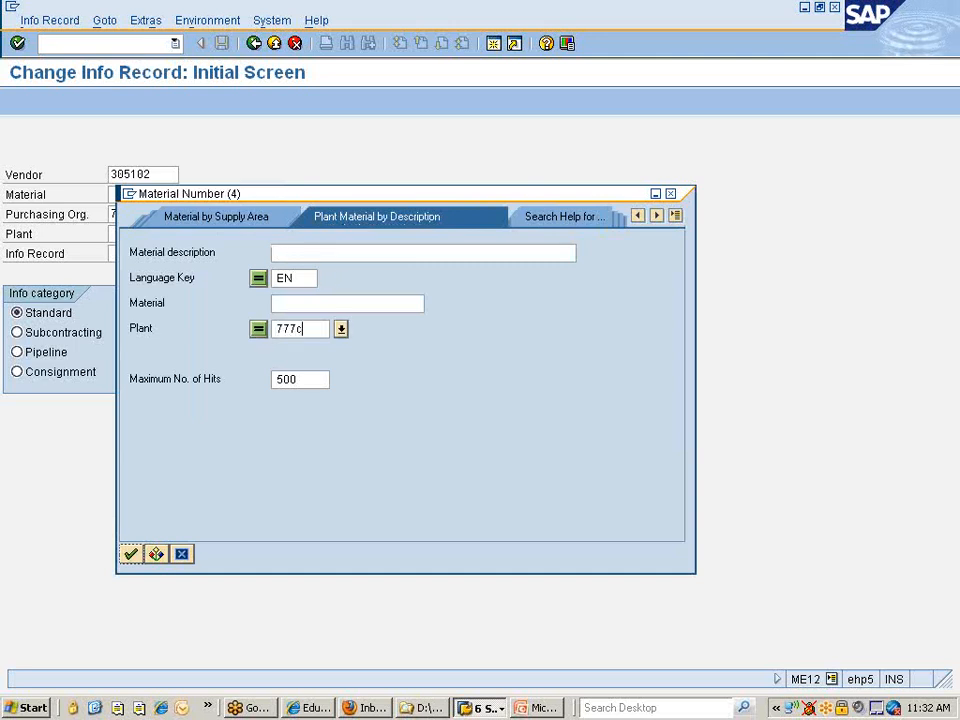
{"action": "key", "text": "Return"}
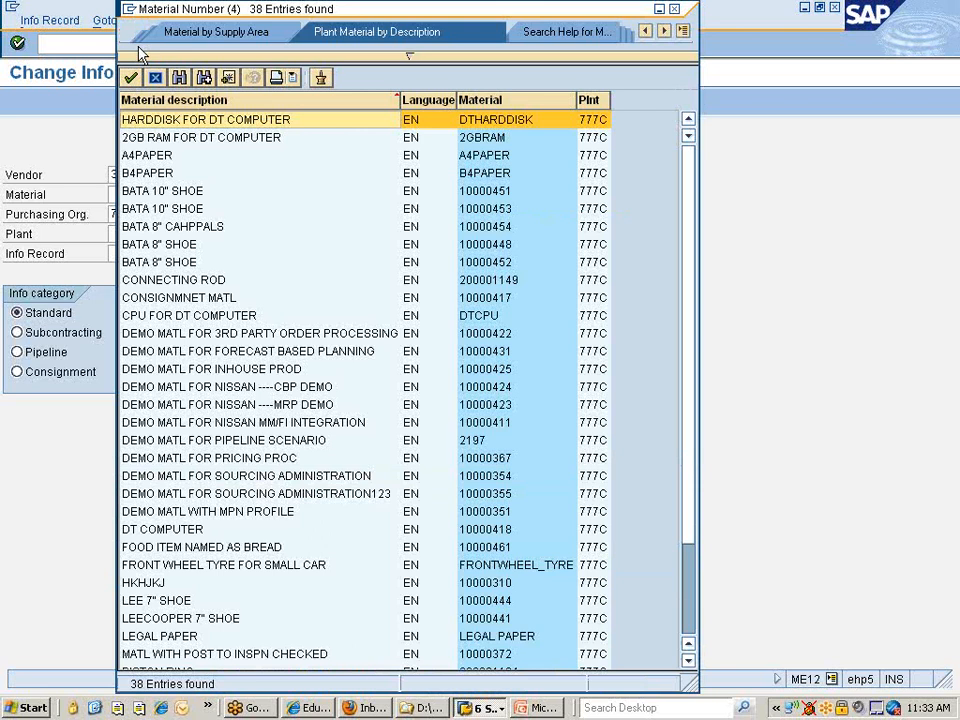
Choose CONNECTING ROD, material 200001149, from the plant 777C results as the info record's material
{"action": "key", "text": "Down"}
{"action": "key", "text": "Down"}
{"action": "key", "text": "Down"}
{"action": "key", "text": "Down"}
{"action": "key", "text": "Down"}
{"action": "key", "text": "Down"}
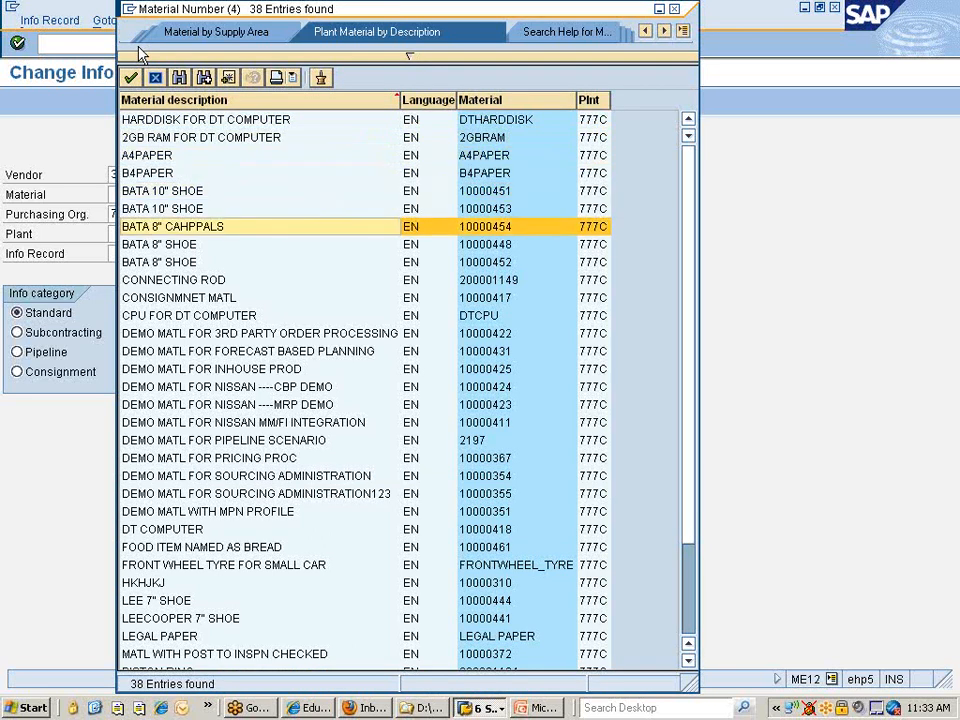
{"action": "key", "text": "Down"}
{"action": "key", "text": "Down"}
{"action": "key", "text": "Down"}
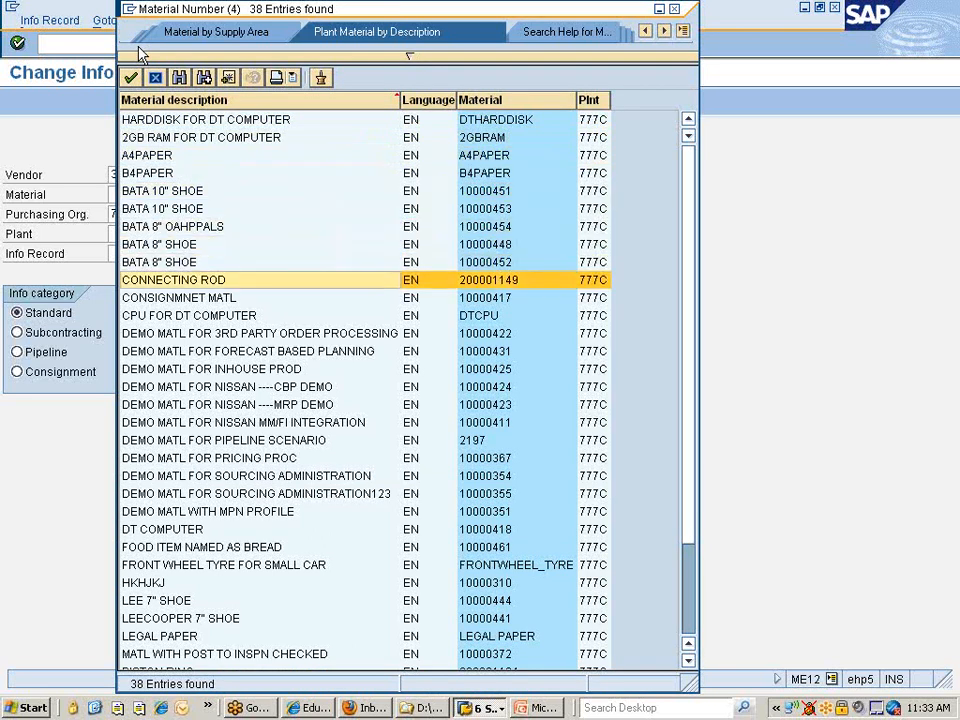
{"action": "key", "text": "Return"}
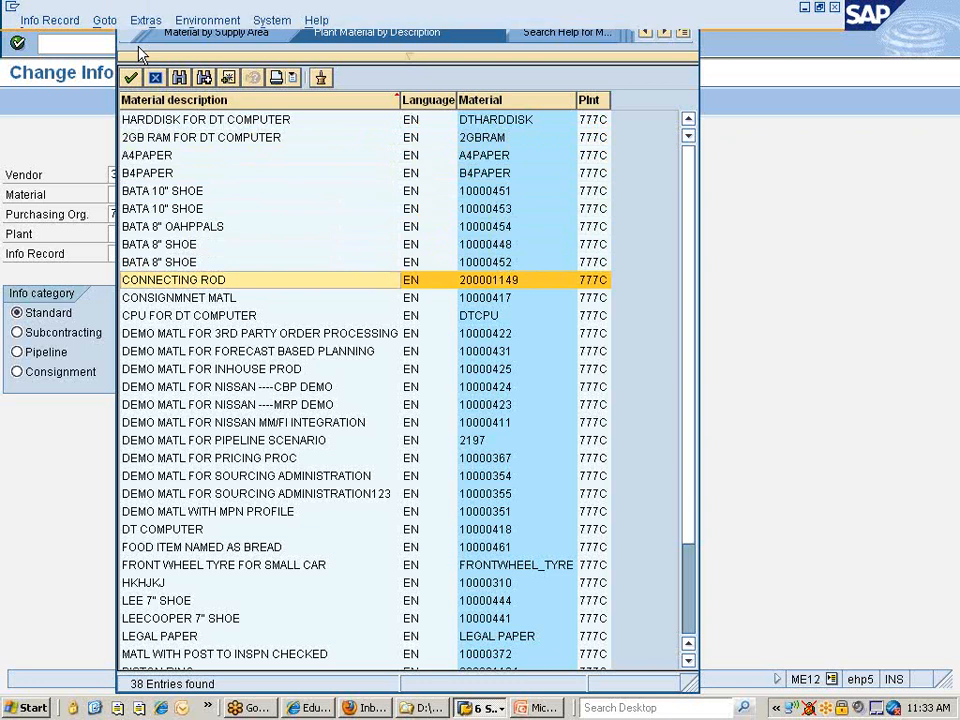
Set the info record's plant to 777C and try to open the record for change
{"action": "key", "text": "Tab"}
{"action": "key", "text": "Tab"}
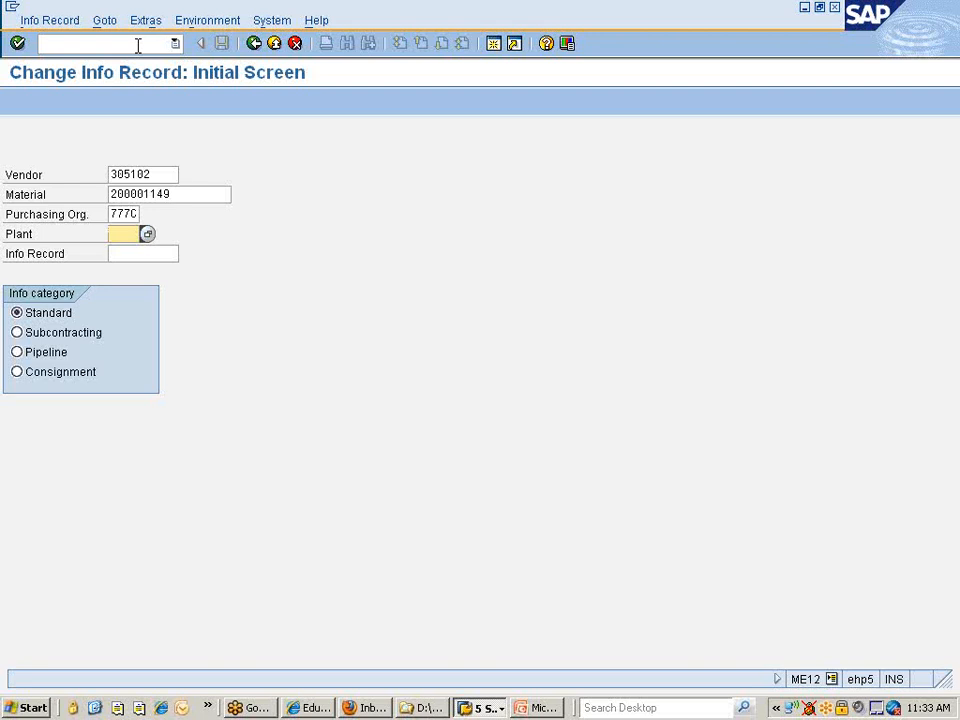
{"action": "type", "text": "777"}
{"action": "key", "text": "Down"}
{"action": "key", "text": "Return"}
{"action": "key", "text": "Return"}
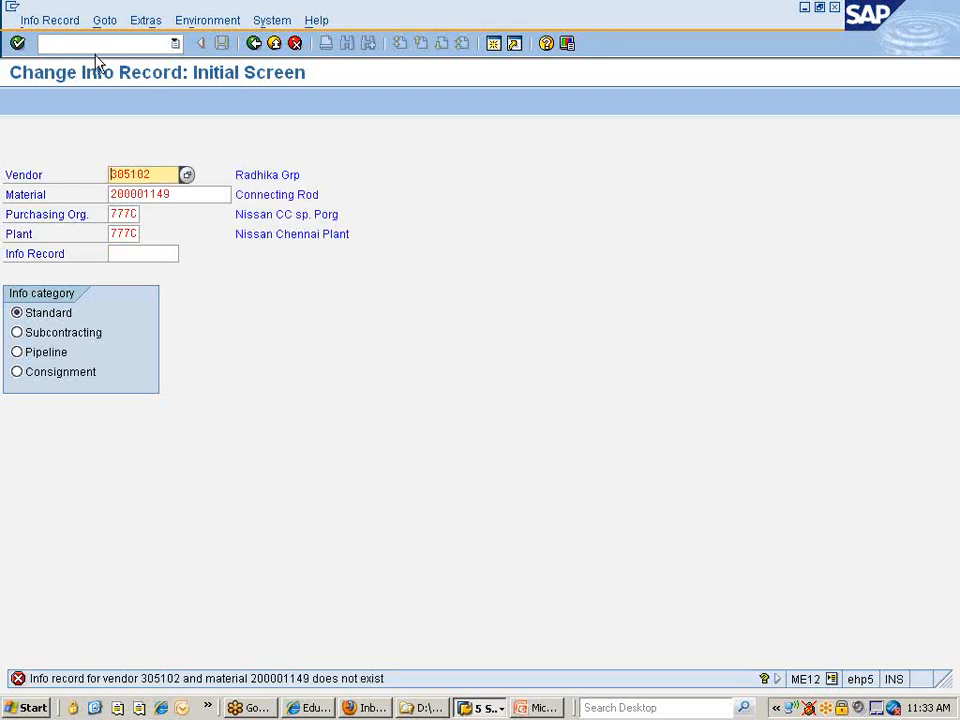
Switch to creating an info record (ME11) with the same vendor, material and plant, and proceed to Purchasing Organization Data 1
{"action": "left_click", "coordinate": [50, 22]}
{"action": "left_click", "coordinate": [71, 64]}
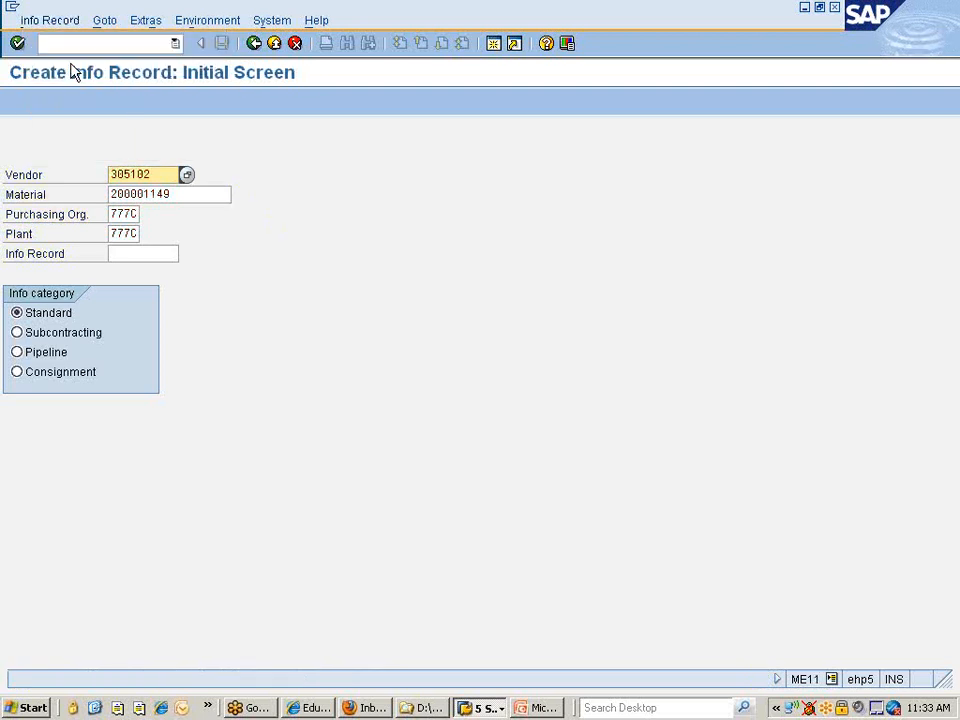
{"action": "key", "text": "Return"}
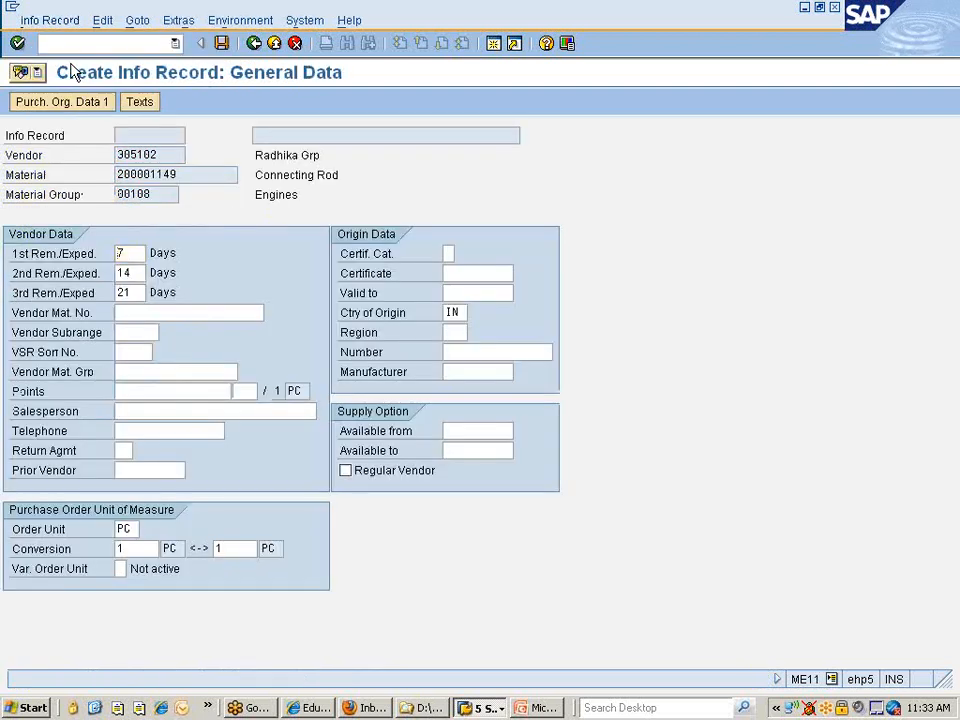
{"action": "key", "text": "Return"}
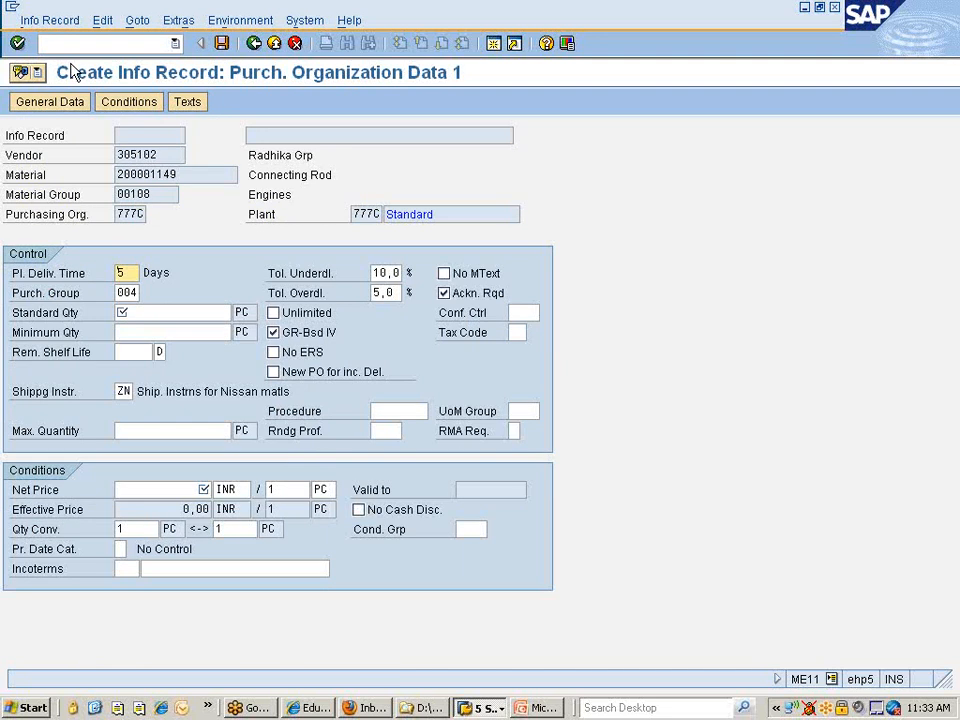
Enter a standard quantity of 1000 PC and a net price of 500 INR in the new info record
{"action": "left_click", "coordinate": [162, 313]}
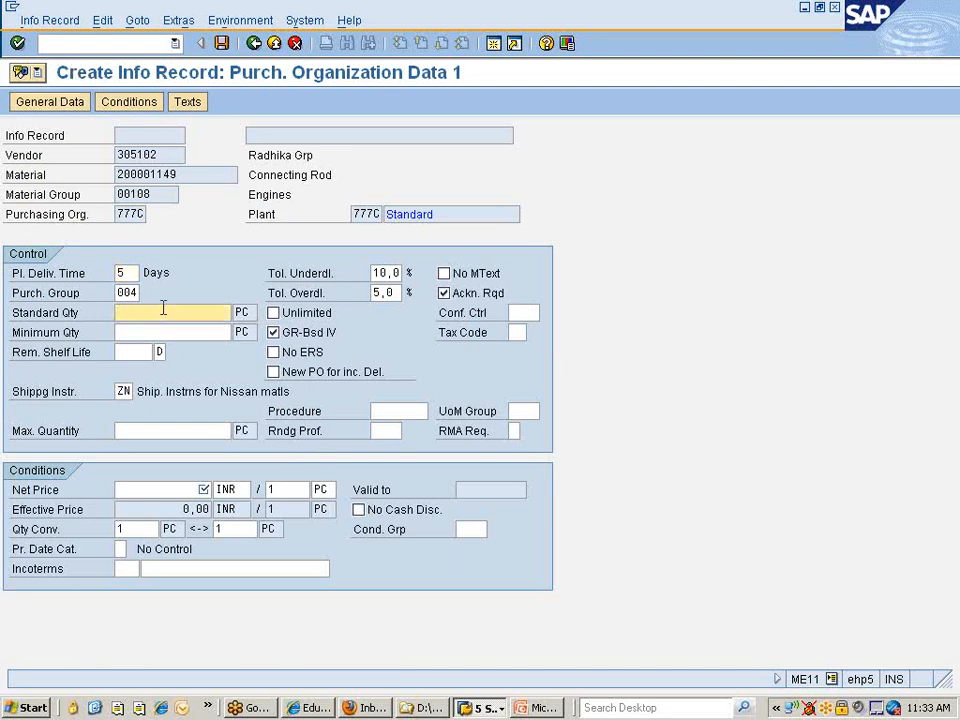
{"action": "type", "text": "1000"}
{"action": "left_click", "coordinate": [165, 174]}
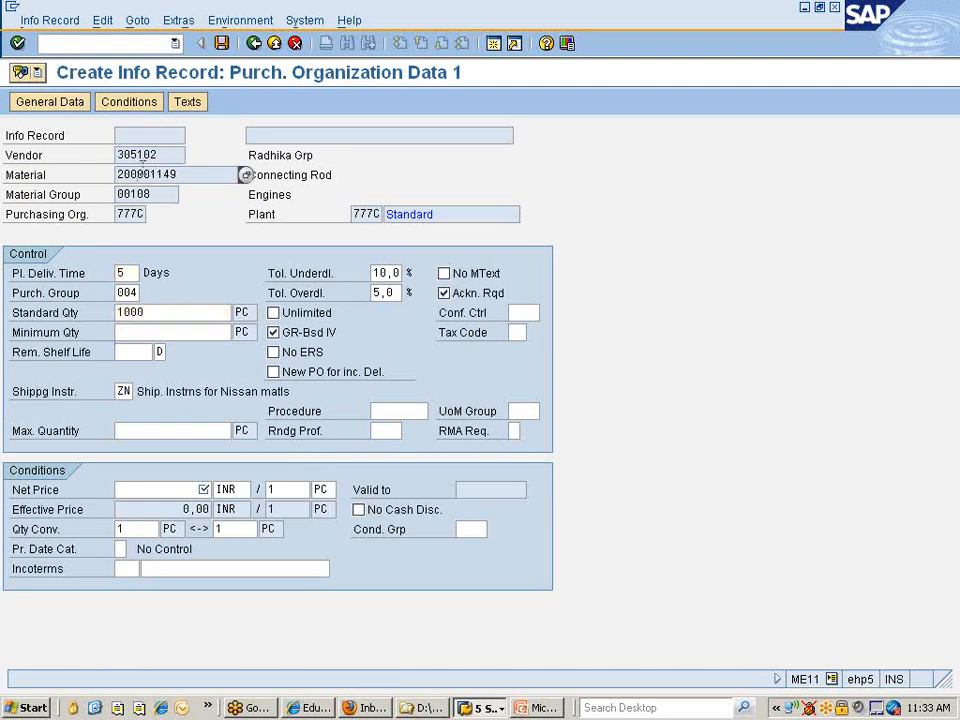
{"action": "left_click", "coordinate": [222, 20]}
{"action": "left_click", "coordinate": [254, 44]}
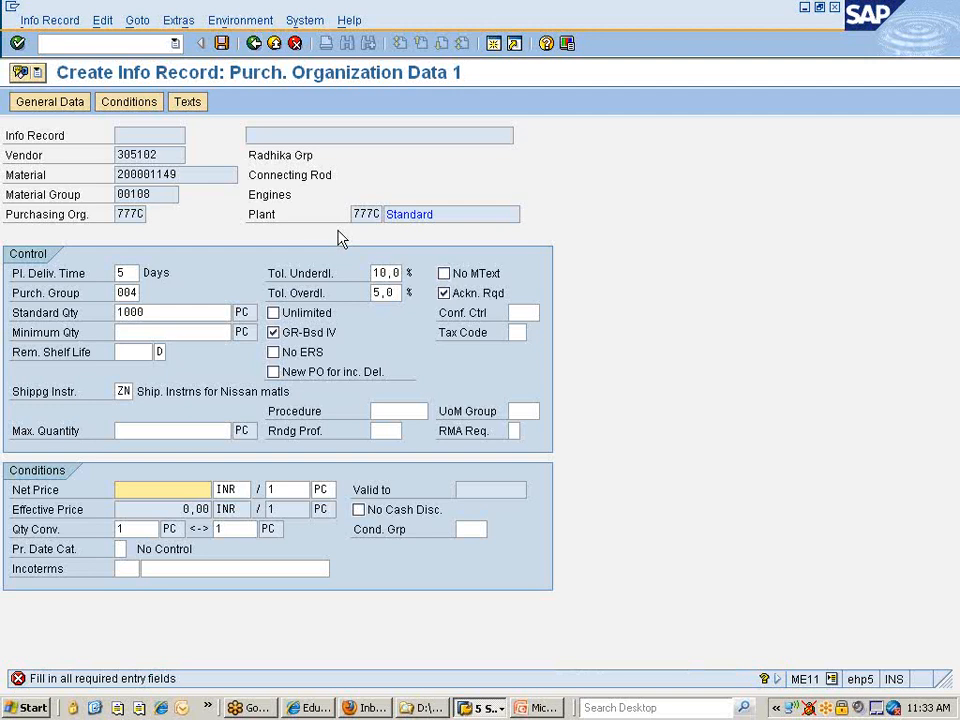
{"action": "type", "text": "1"}
{"action": "key", "text": "BackSpace"}
{"action": "type", "text": "500"}
Display the Connecting Rod material master from the info record and check its moving price in the Accounting 1 view
{"action": "left_click", "coordinate": [224, 22]}
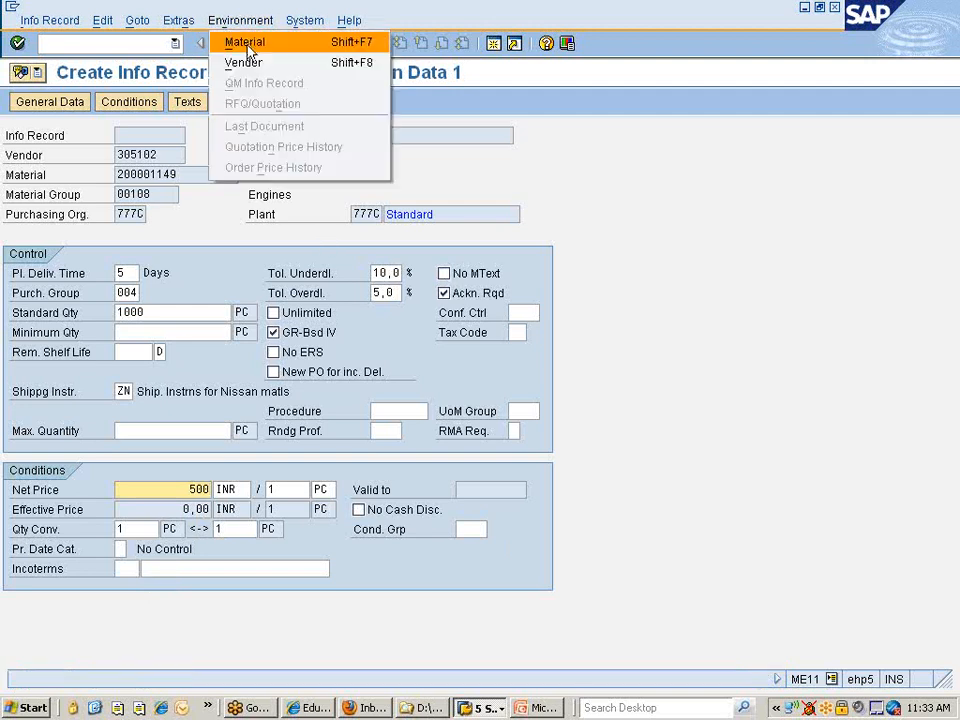
{"action": "left_click", "coordinate": [247, 42]}
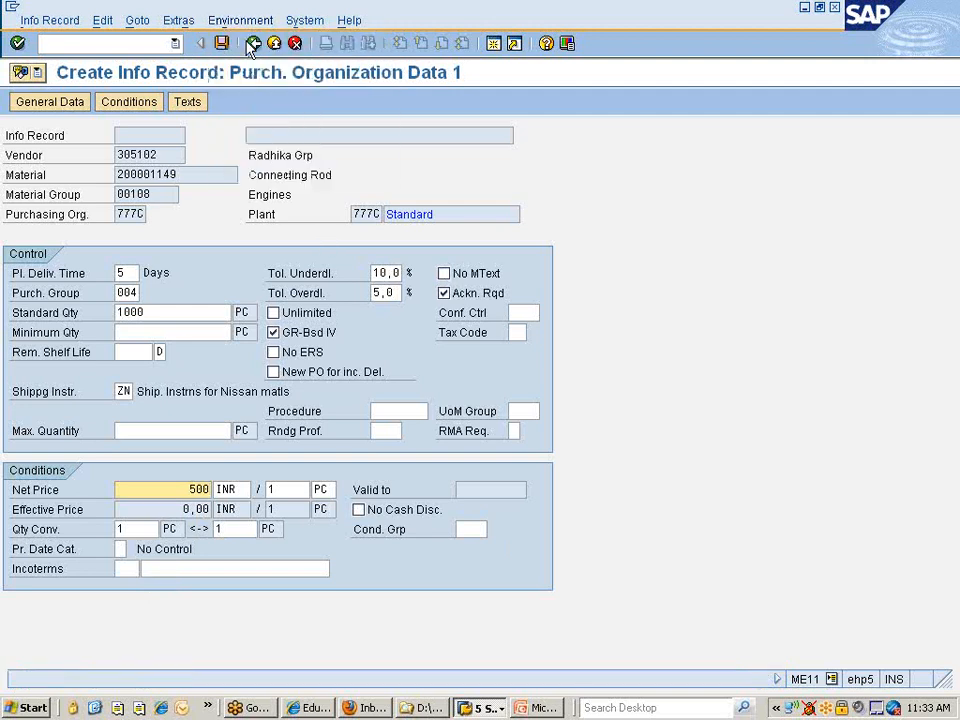
{"action": "left_click", "coordinate": [254, 44]}
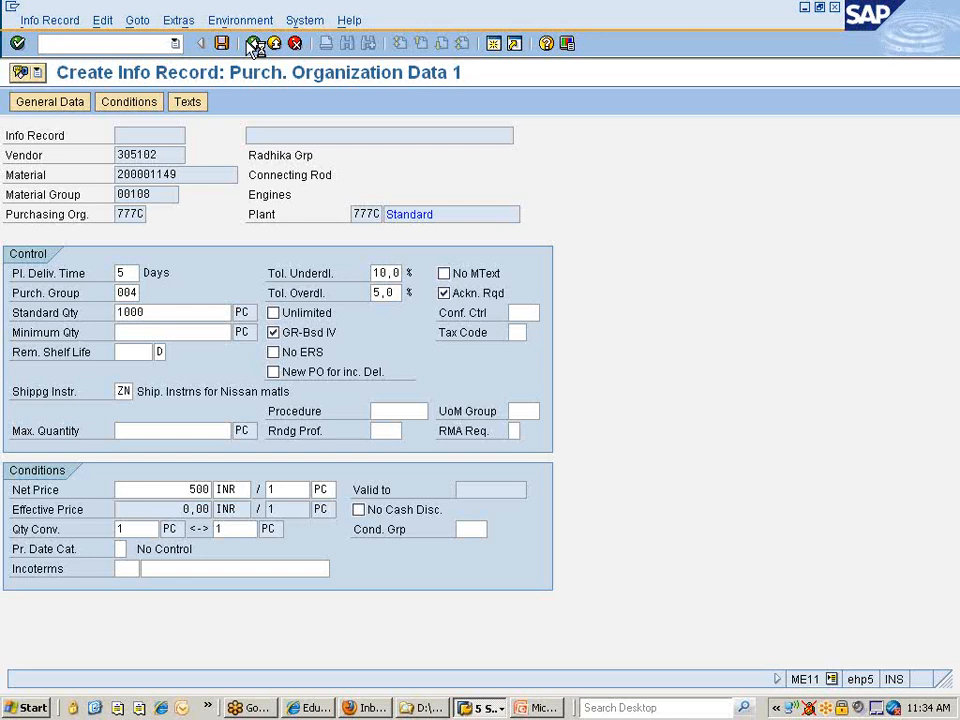
{"action": "left_click", "coordinate": [254, 43]}
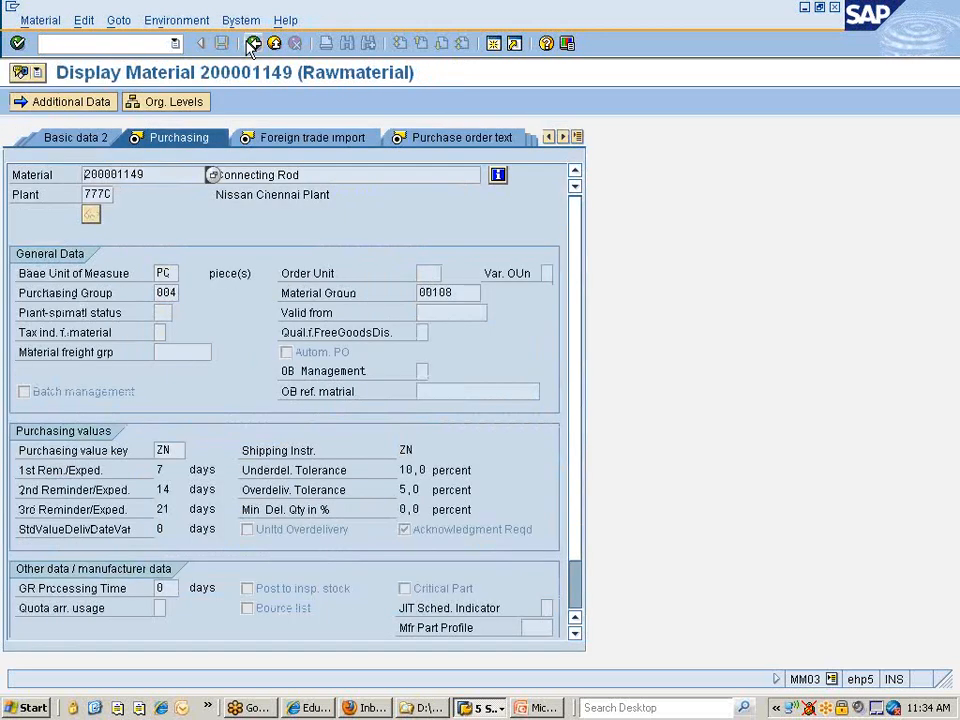
{"action": "left_click", "coordinate": [577, 137]}
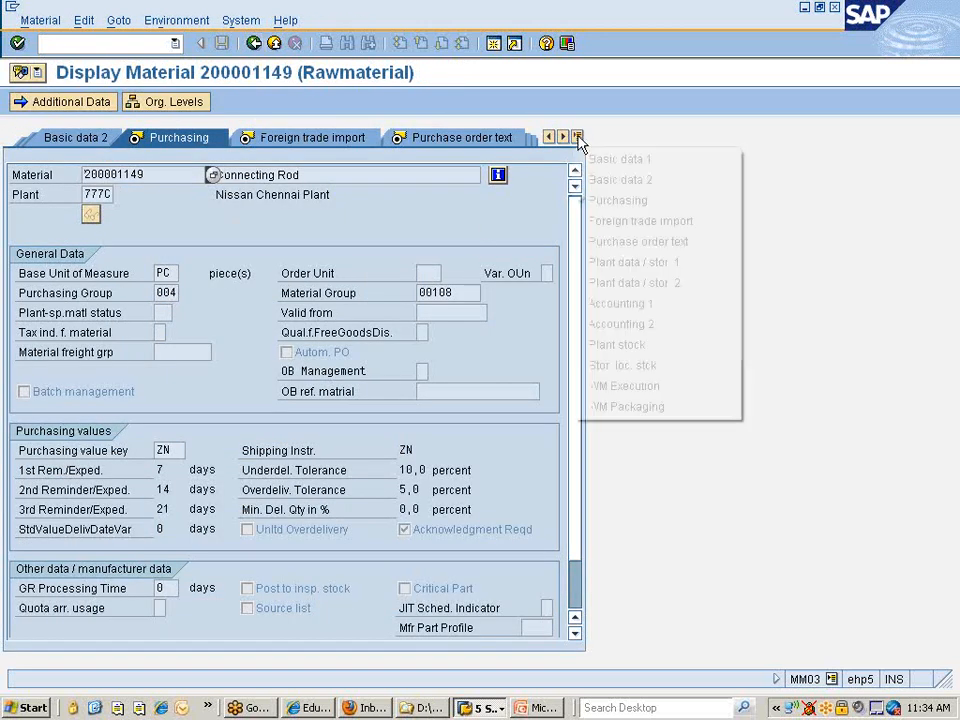
{"action": "left_click", "coordinate": [598, 304]}
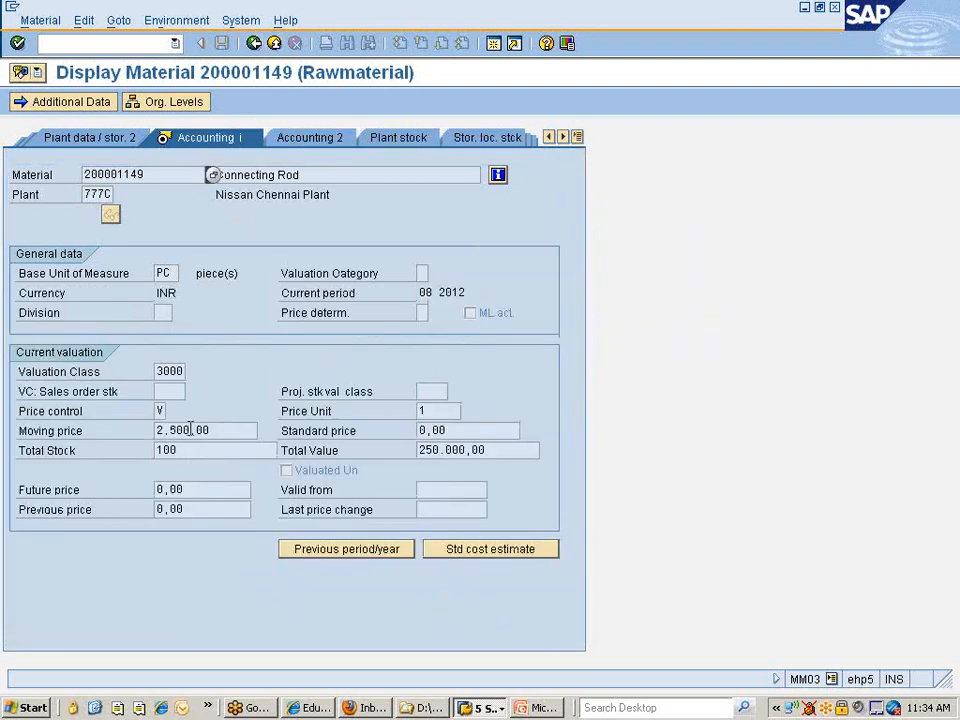
{"action": "left_click", "coordinate": [255, 44]}
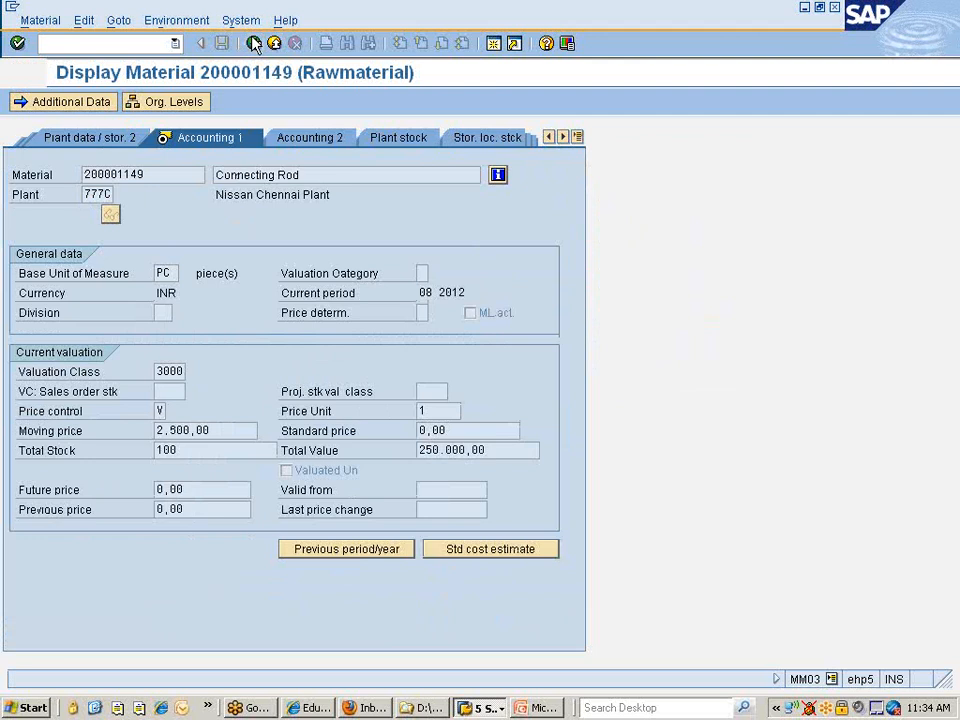
Set the info record's net price to 2500 INR and confirm the purchasing organization data
{"action": "left_click", "coordinate": [176, 489]}
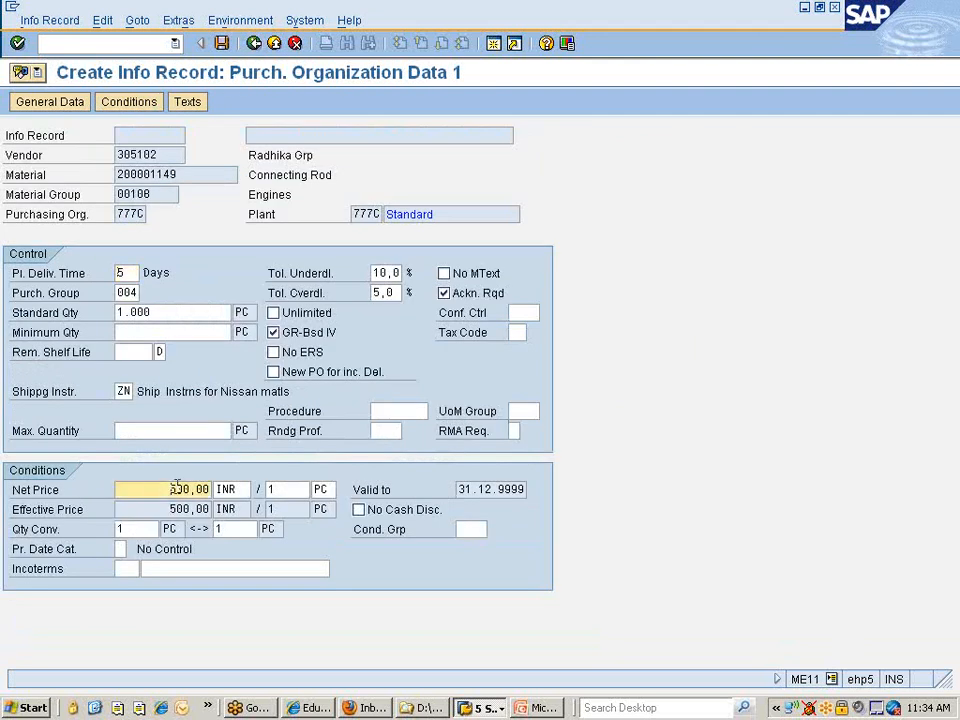
{"action": "type", "text": "2"}
{"action": "key", "text": "Return"}
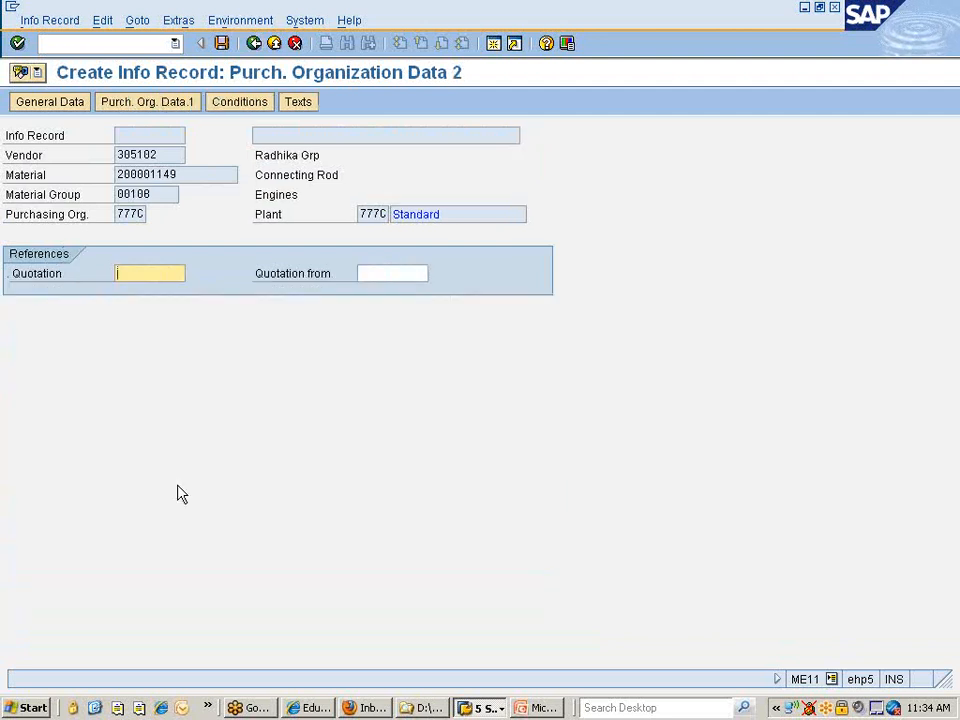
Return to Purchasing Organization Data 1, read the field help for the No ERS indicator, and leave the indicator cleared
{"action": "left_click", "coordinate": [153, 108]}
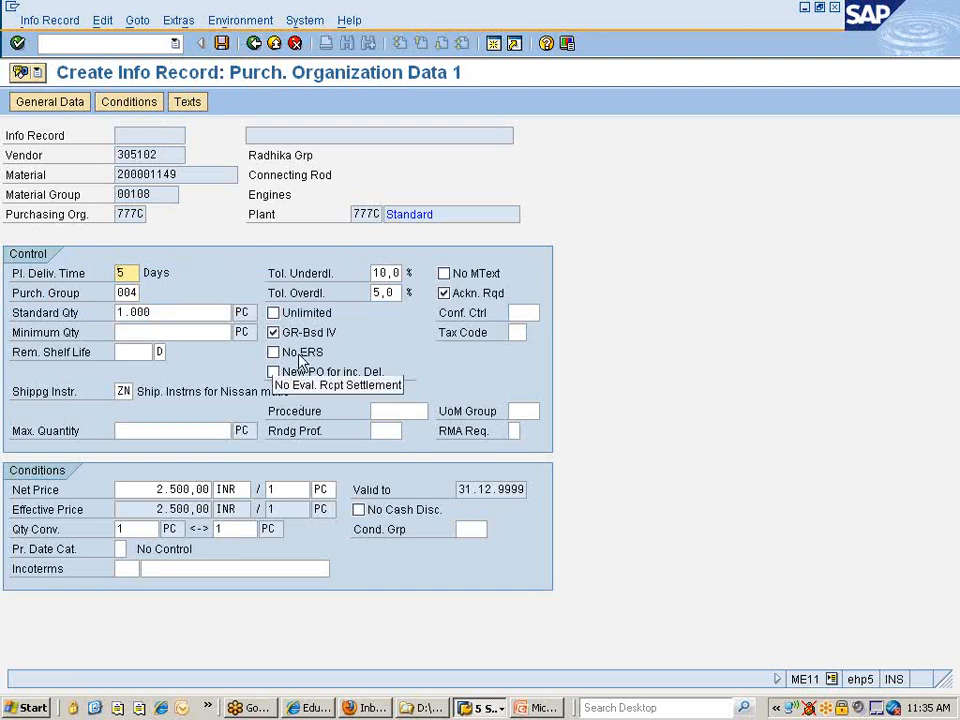
{"action": "left_click", "coordinate": [299, 358]}
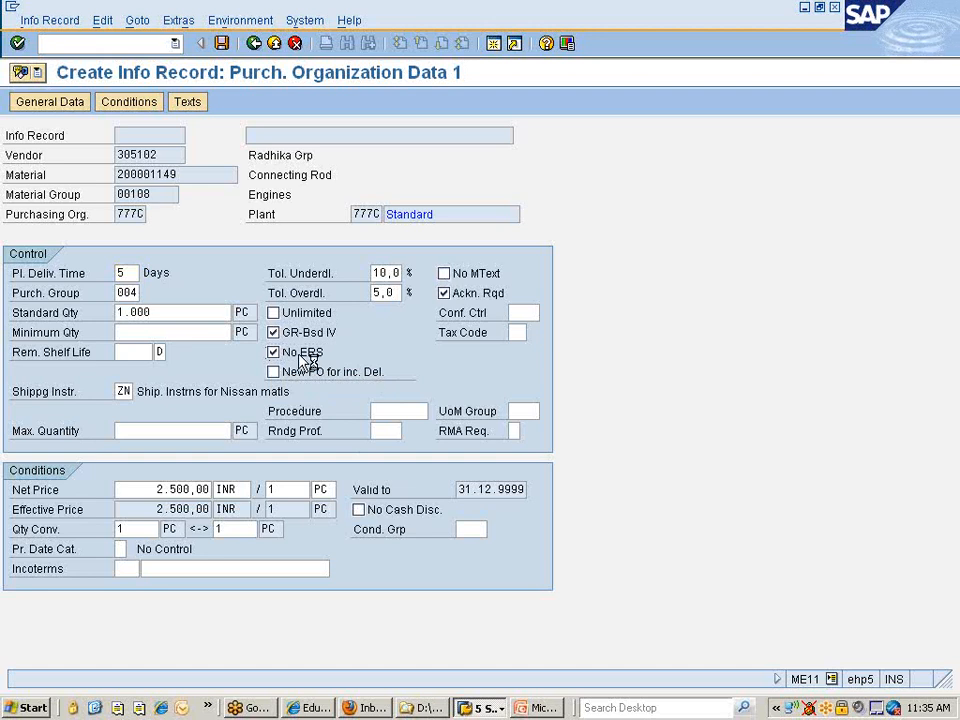
{"action": "key", "text": "F1"}
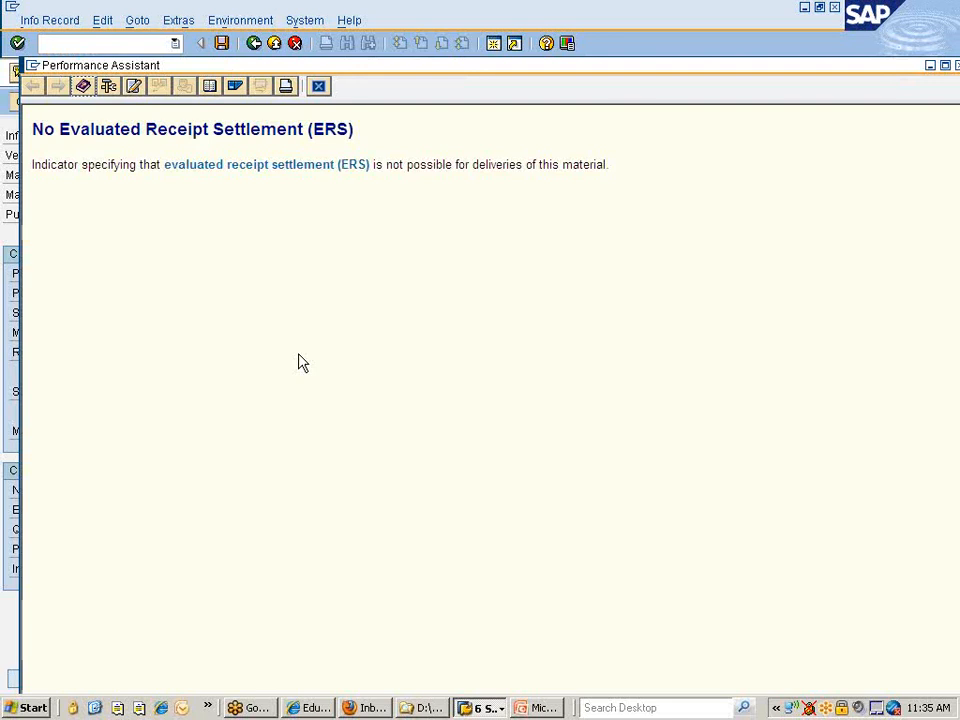
{"action": "left_click", "coordinate": [318, 86]}
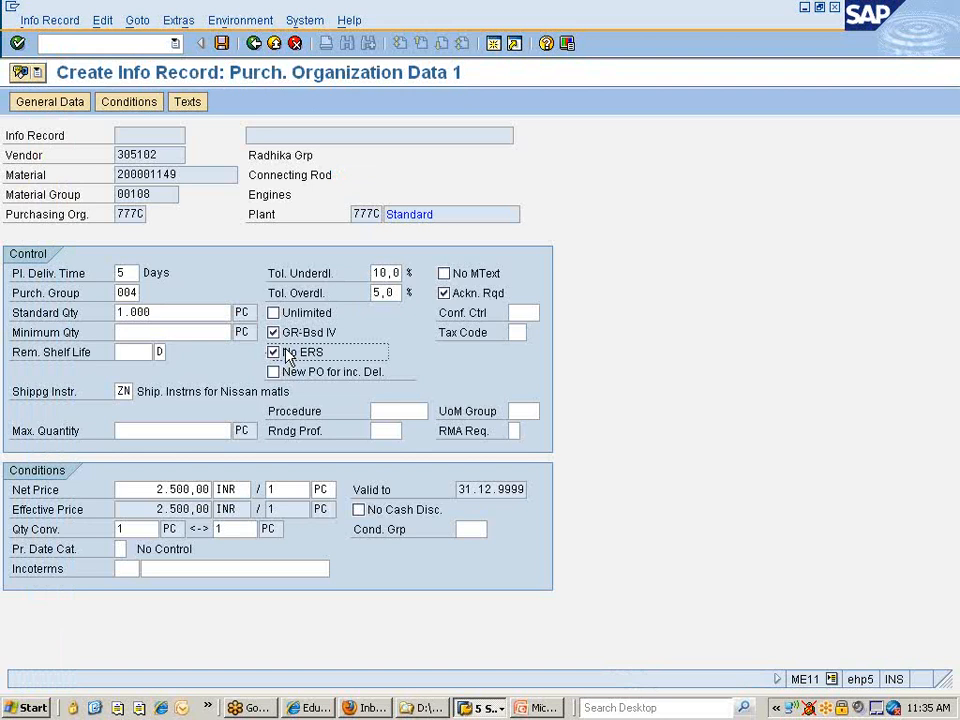
{"action": "left_click", "coordinate": [285, 353]}
Proceed through the remaining info record screens and save the new purchasing info record
{"action": "key", "text": "Return"}
{"action": "key", "text": "Return"}
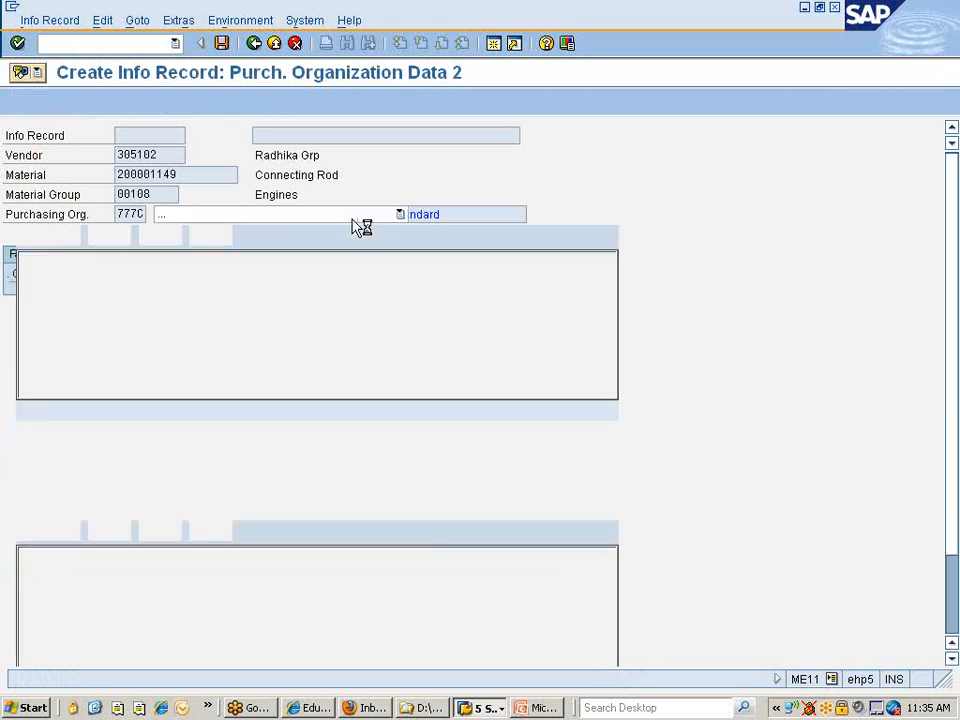
{"action": "key", "text": "Return"}
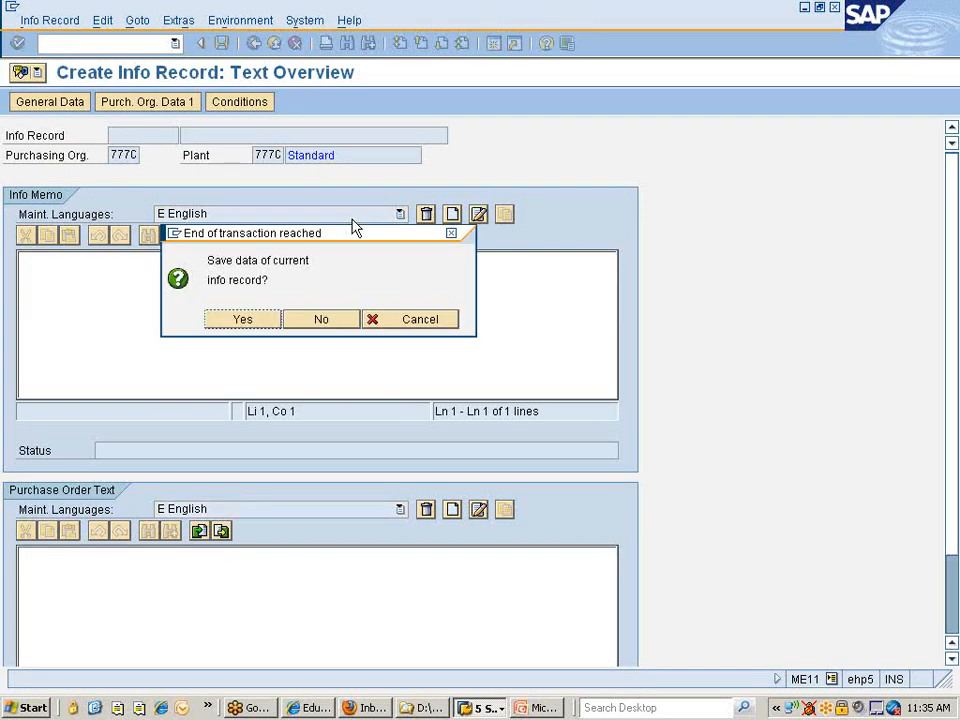
{"action": "key", "text": "Return"}
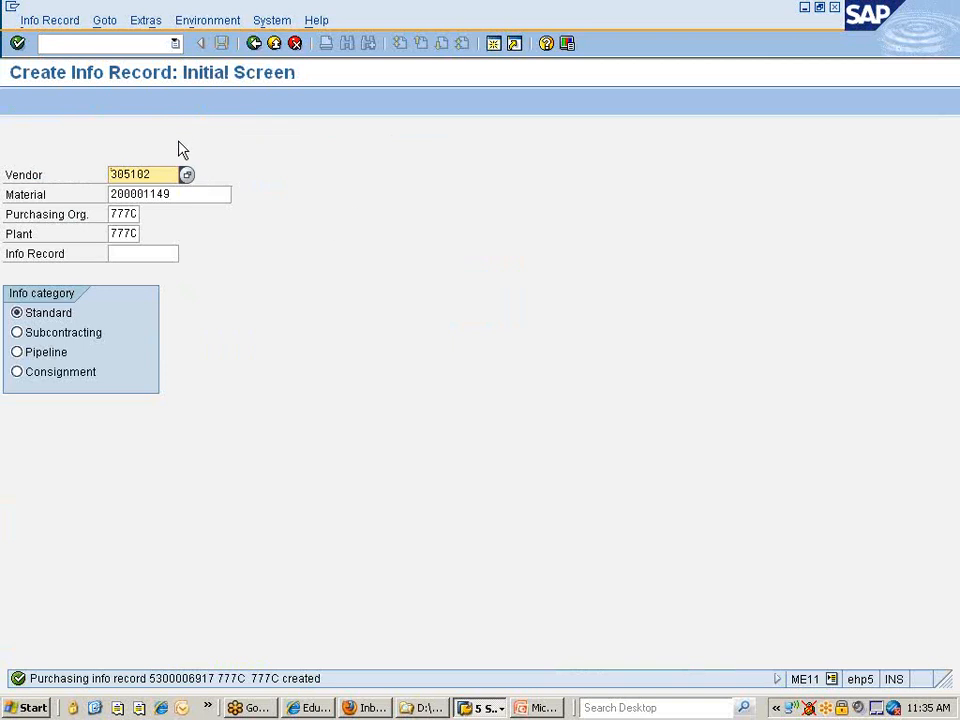
Copy material number 200001149, switch to the Cancel Invoice Document session, and start Create Purchase Order (ME21N) there
{"action": "left_click", "coordinate": [175, 195]}
{"action": "left_click_drag", "start_coordinate": [175, 195], "coordinate": [110, 195]}
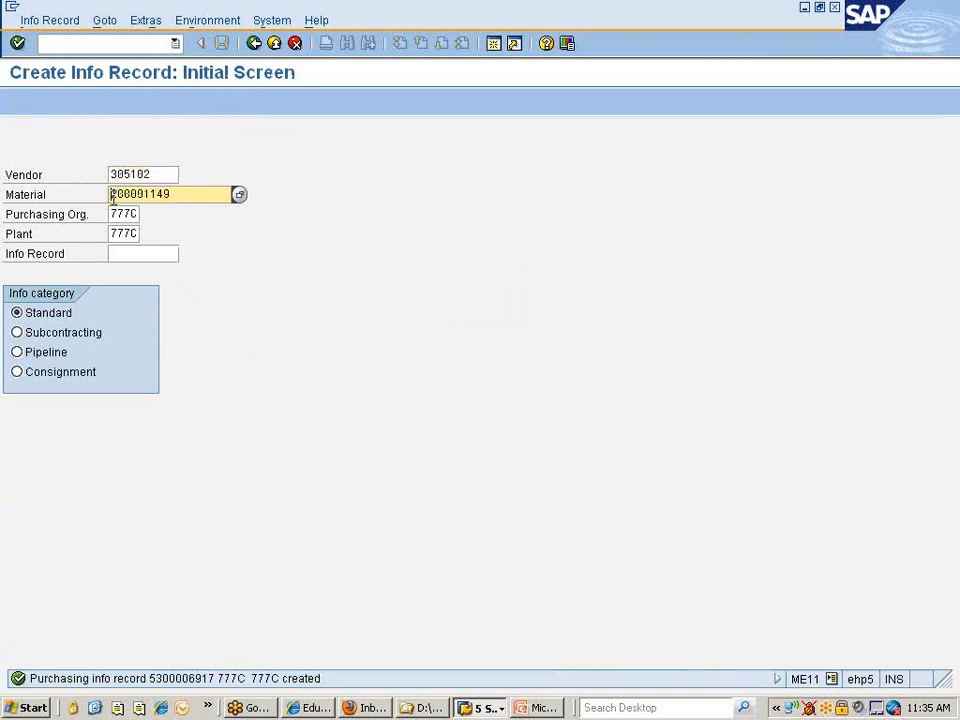
{"action": "left_click", "coordinate": [484, 708]}
{"action": "left_click", "coordinate": [505, 634]}
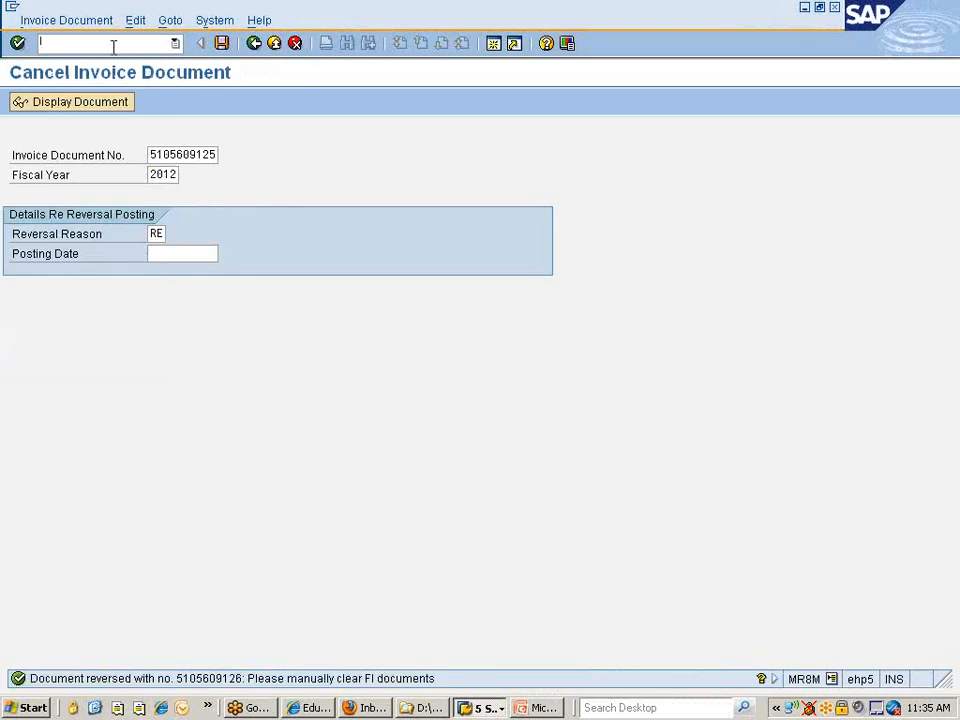
{"action": "type", "text": "/nme21n"}
{"action": "key", "text": "Return"}
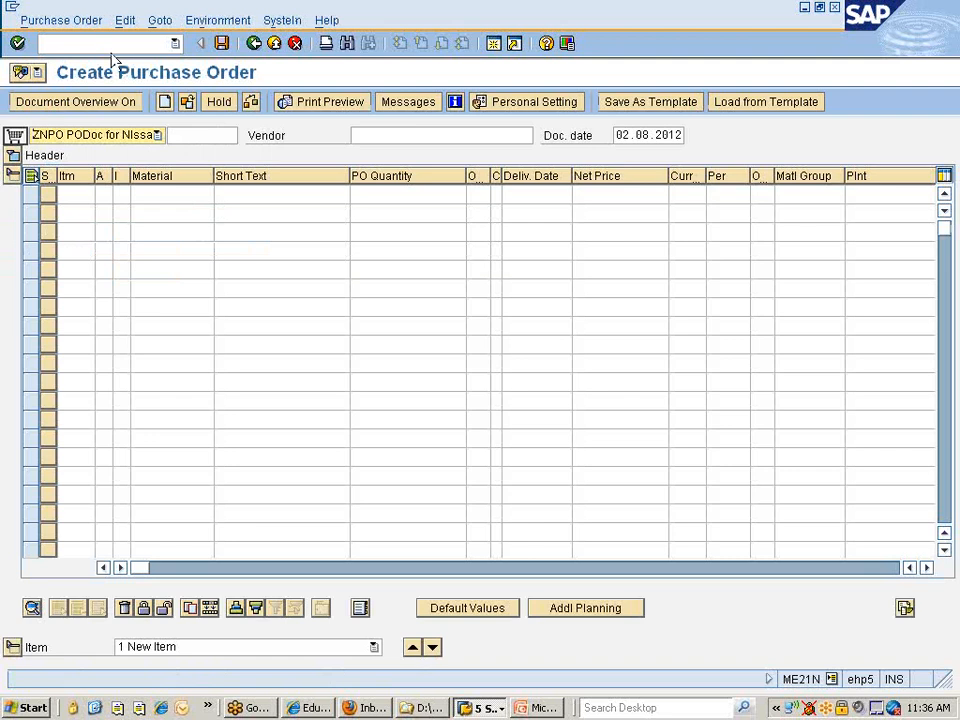
Enter material 200001149, the info record's vendor and plant 777C in the new purchase order
{"action": "left_click", "coordinate": [170, 193]}
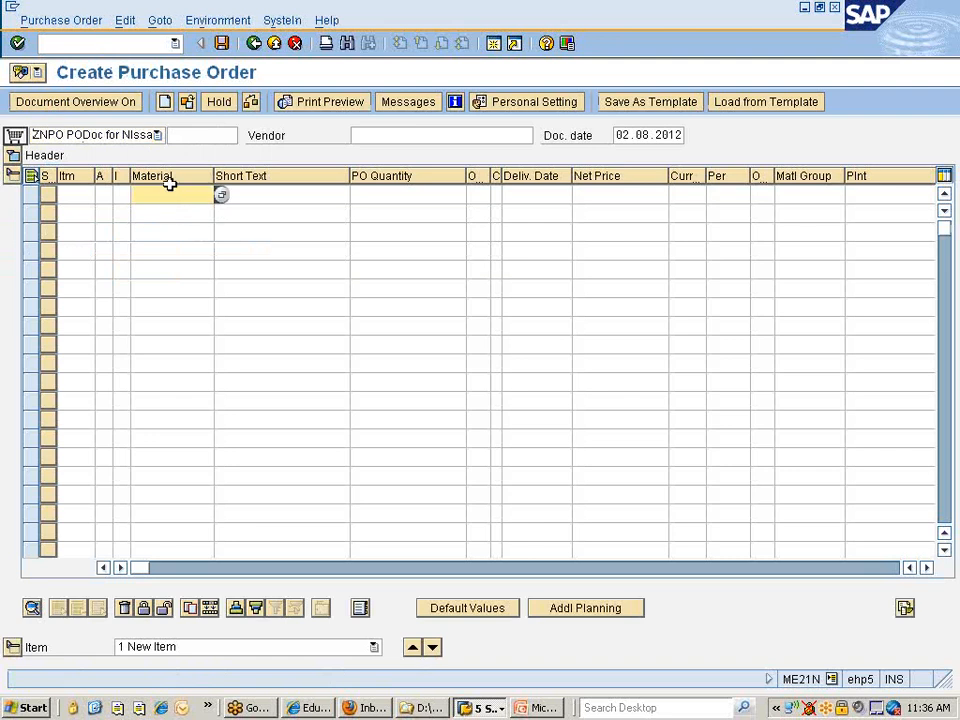
{"action": "type", "text": "200001149"}
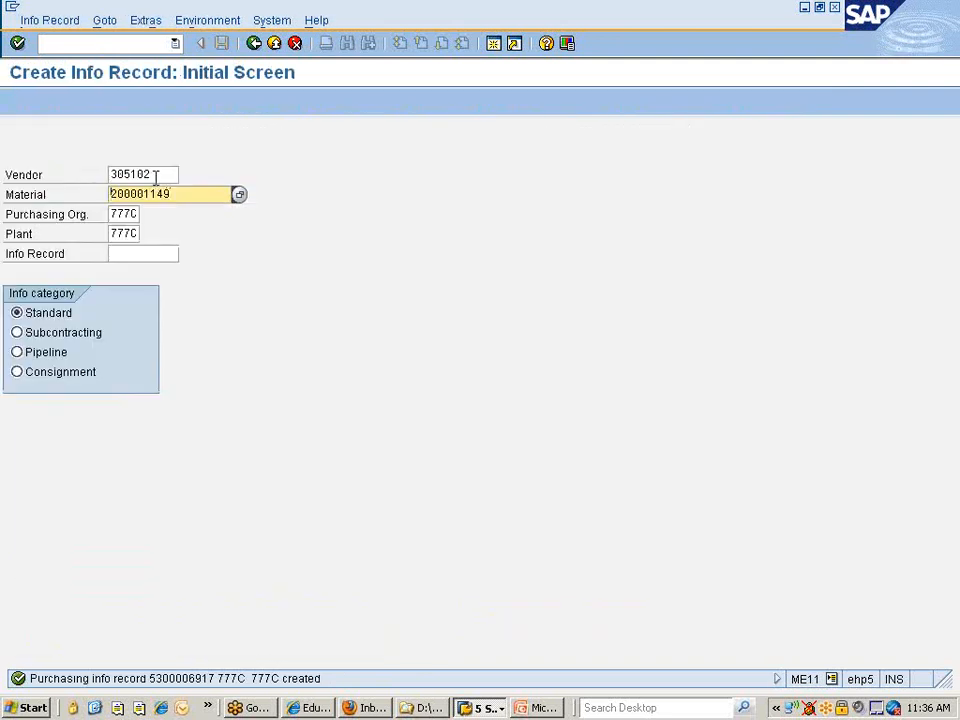
{"action": "left_click", "coordinate": [141, 175]}
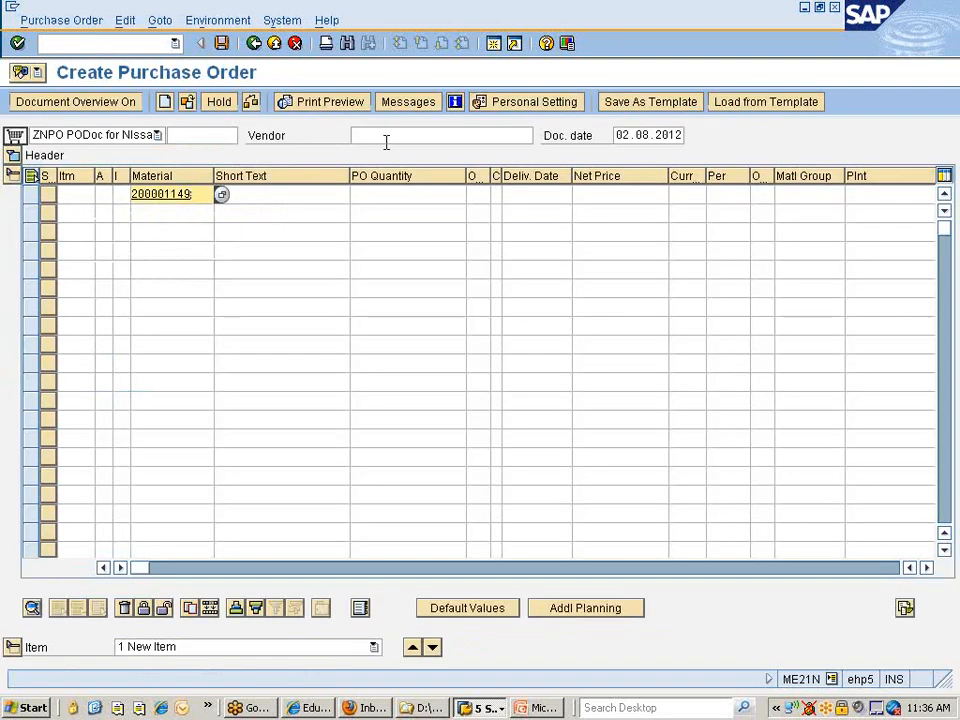
{"action": "left_click", "coordinate": [386, 135]}
{"action": "type", "text": "305102"}
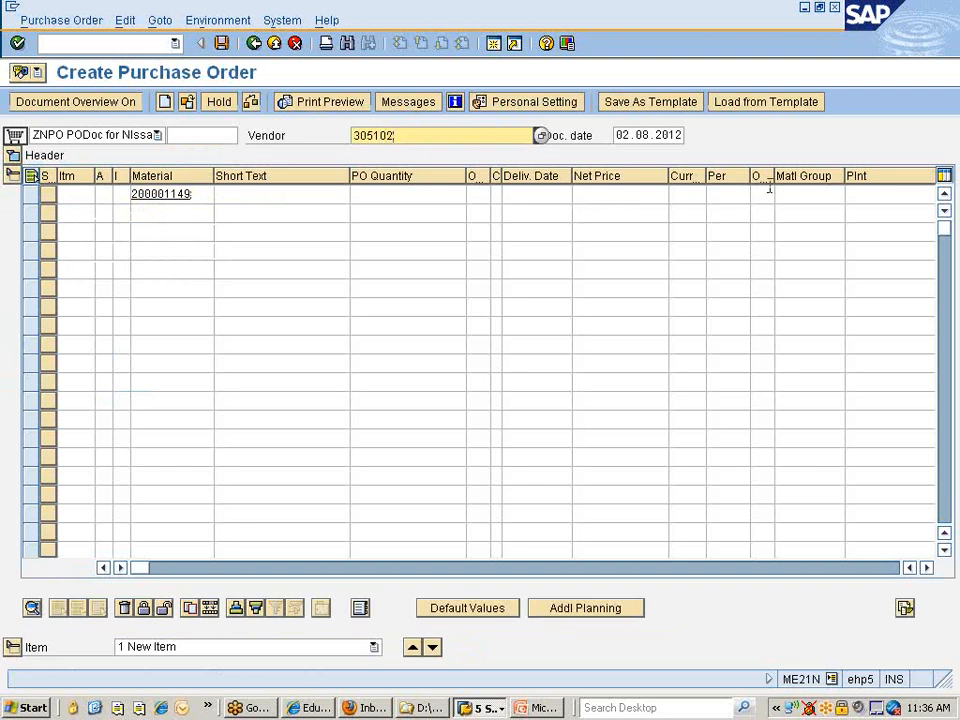
{"action": "left_click", "coordinate": [872, 195]}
{"action": "type", "text": "777c"}
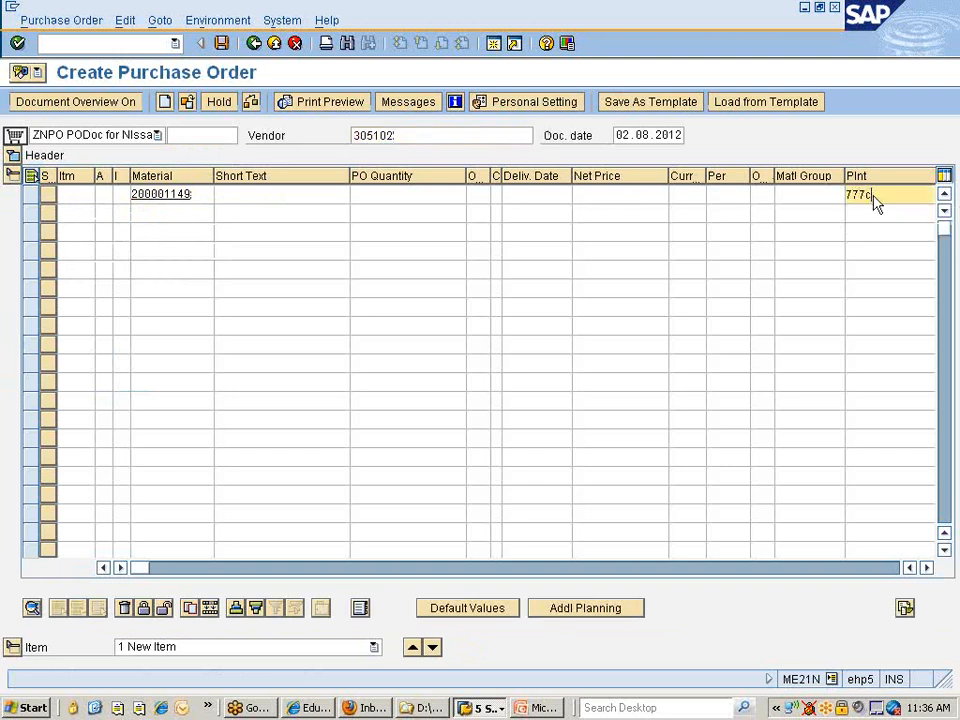
{"action": "key", "text": "Return"}
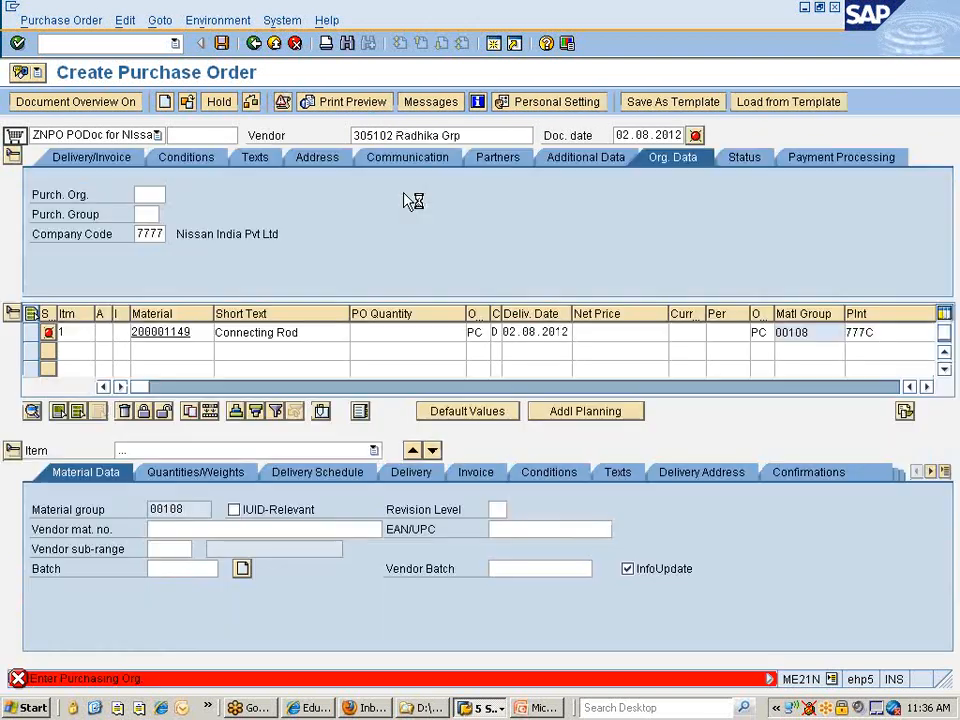
Enter purchasing organization 777C, purchasing group NIS and a PO quantity of 25 for the Connecting Rod item
{"action": "key", "text": "Down"}
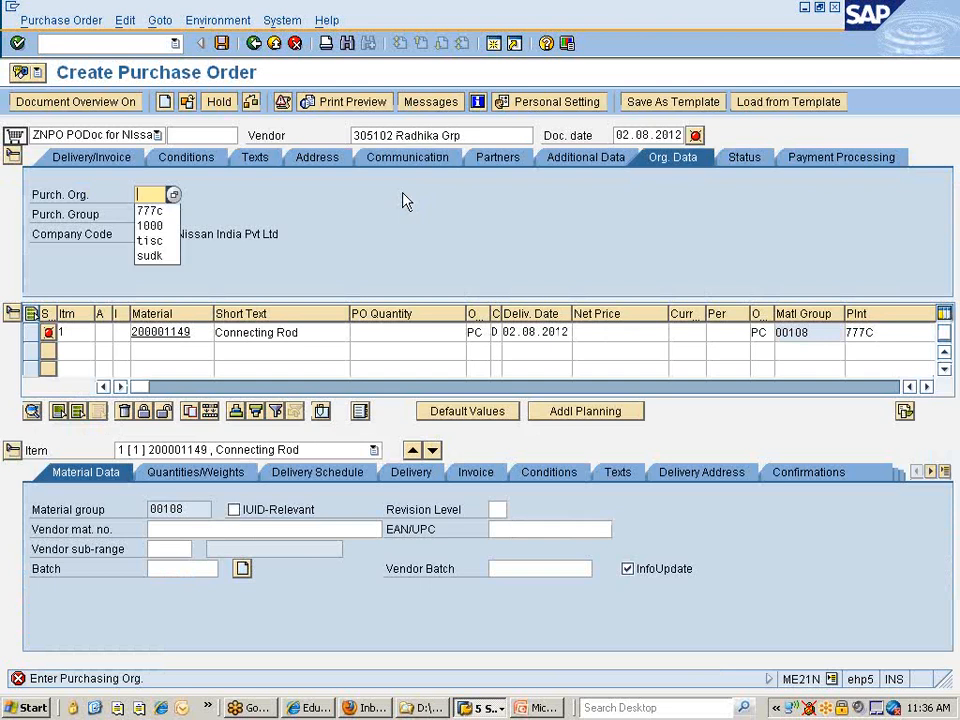
{"action": "left_click", "coordinate": [154, 214]}
{"action": "left_click", "coordinate": [147, 214]}
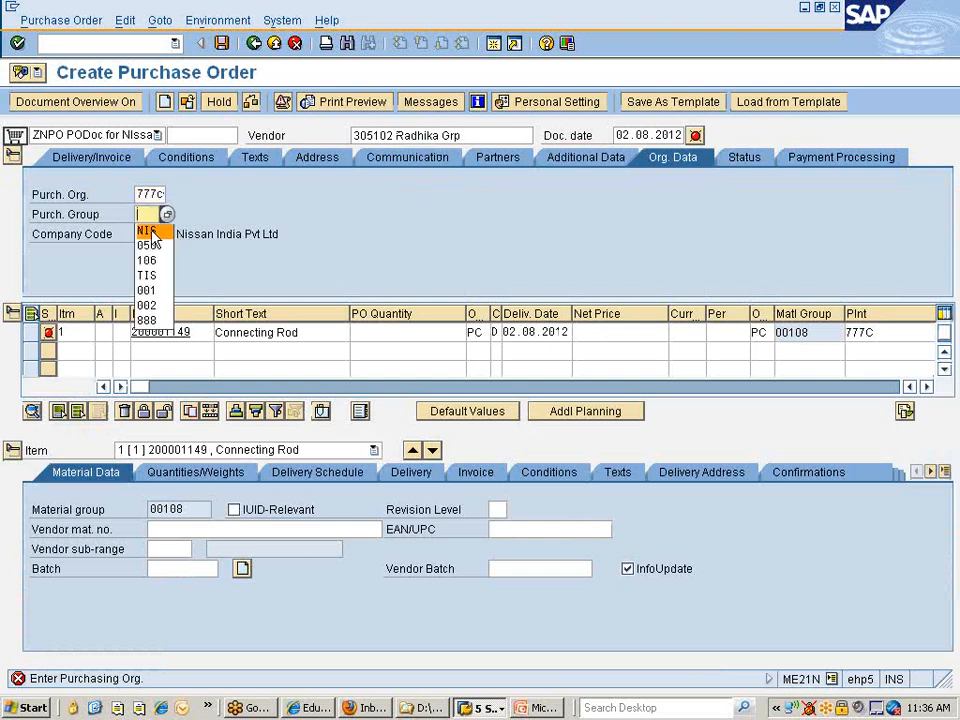
{"action": "left_click", "coordinate": [152, 230]}
{"action": "left_click", "coordinate": [404, 334]}
{"action": "left_click", "coordinate": [397, 352]}
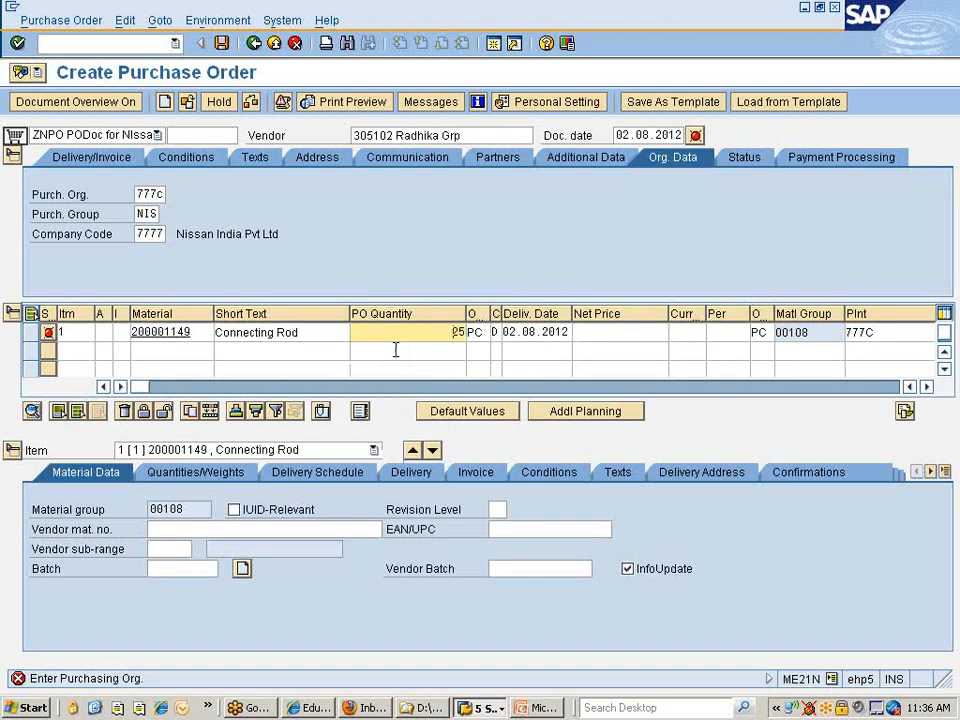
{"action": "key", "text": "Return"}
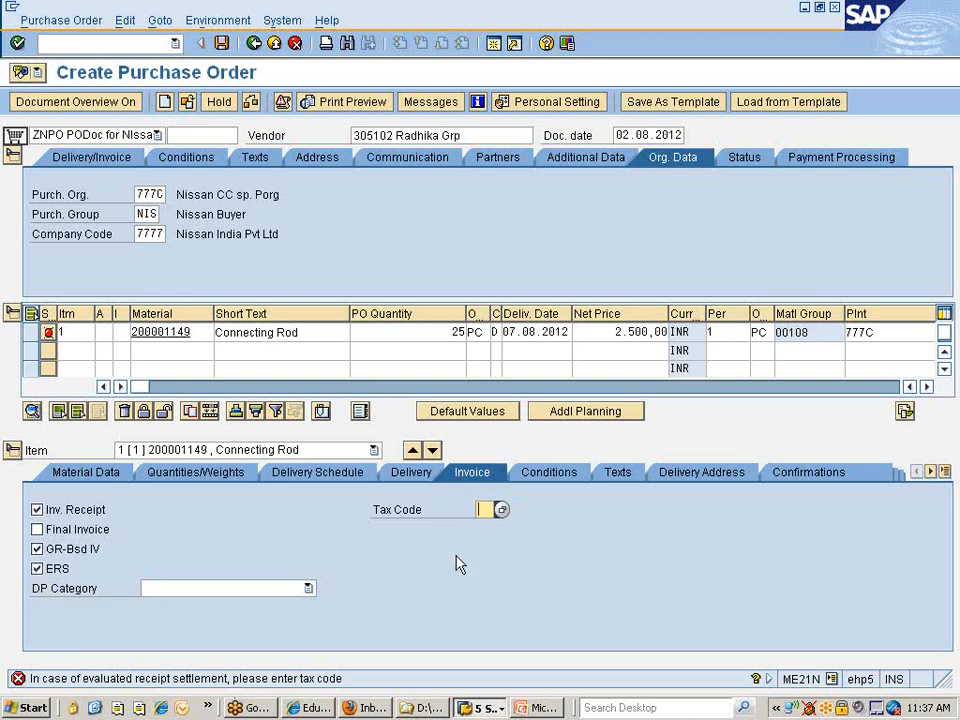
Assign tax code E0 (Zero Input Tax on Purchasing) to the item's invoice data and save the purchase order
{"action": "left_click", "coordinate": [501, 510]}
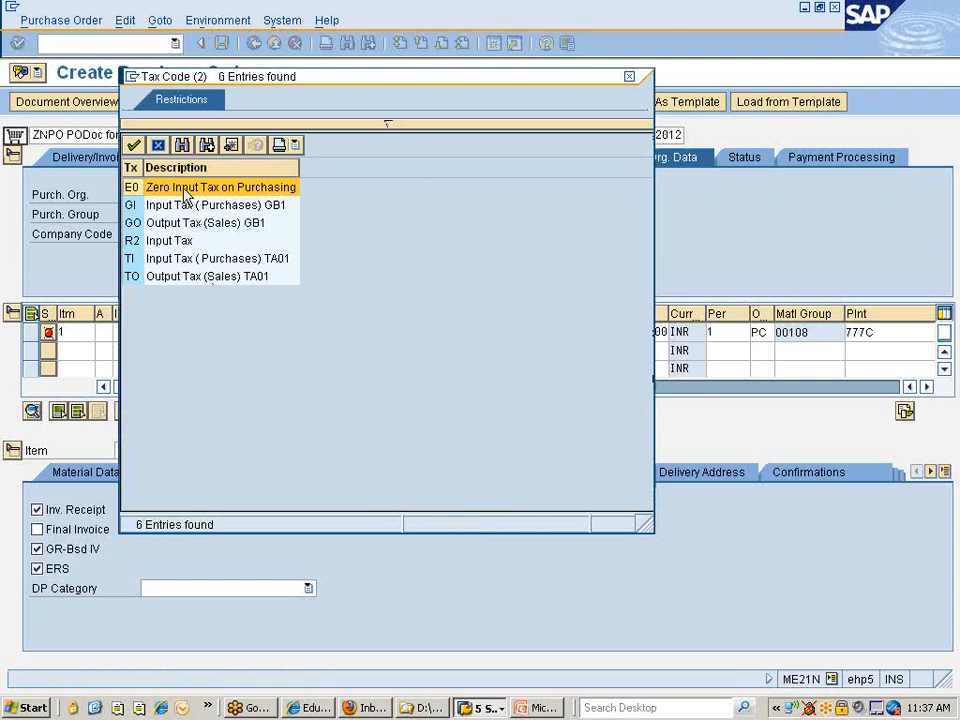
{"action": "double_click", "coordinate": [148, 189]}
{"action": "key", "text": "Return"}
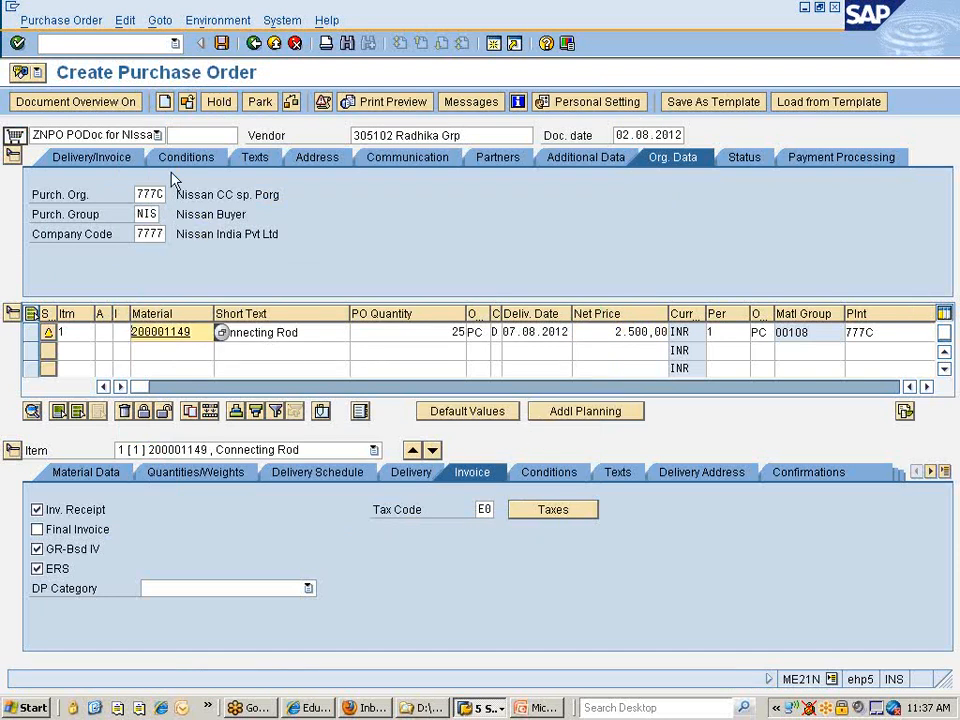
{"action": "left_click", "coordinate": [223, 45]}
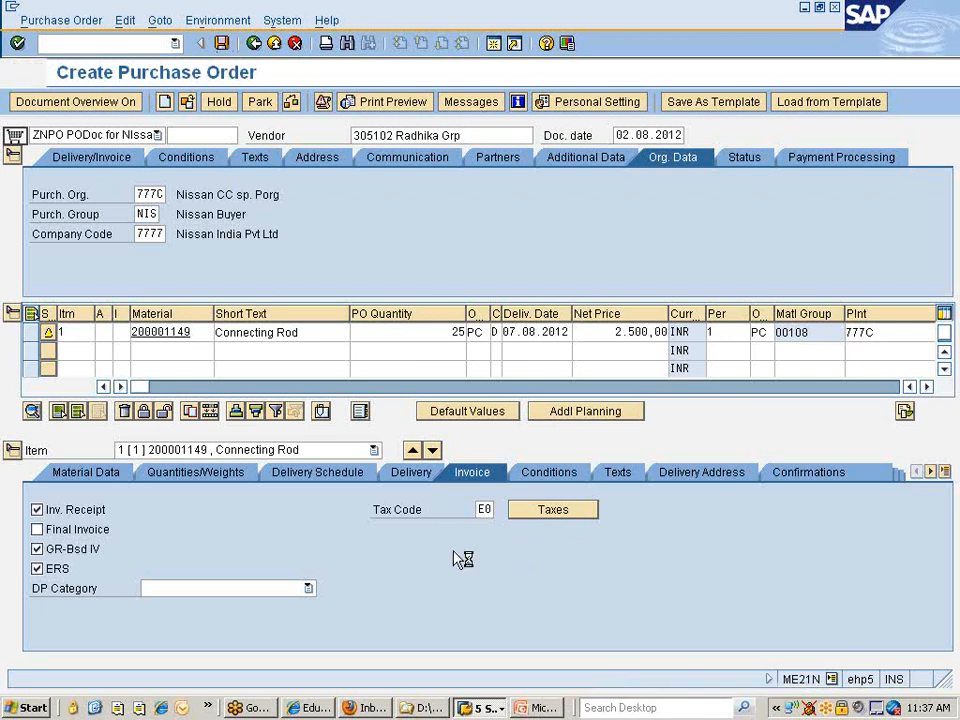
Switch to the MM355_10 presentation in PowerPoint and read the notes and review slide on Evaluated Receipt Settlement
{"action": "left_click", "coordinate": [540, 708]}
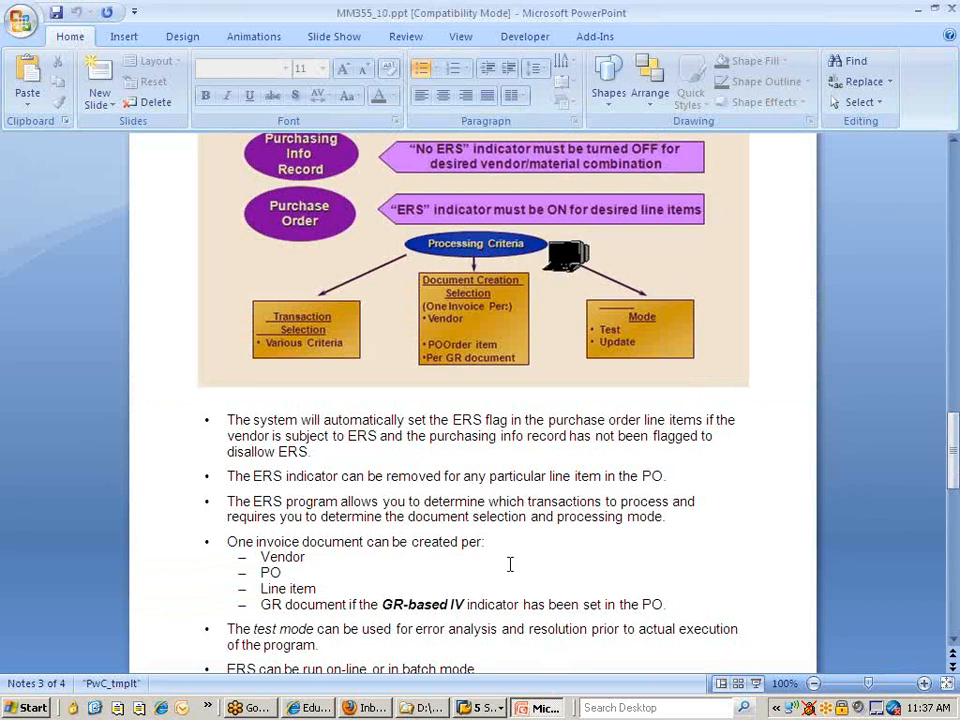
{"action": "scroll", "coordinate": [510, 565], "scroll_direction": "down", "scroll_amount": 3}
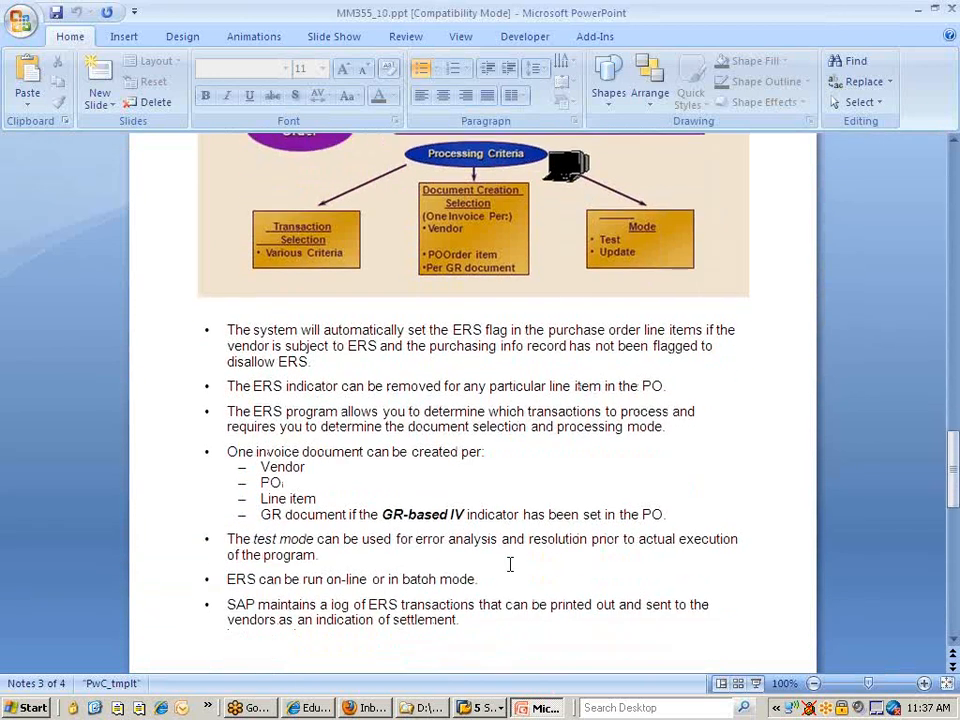
{"action": "scroll", "coordinate": [510, 565], "scroll_direction": "down", "scroll_amount": 5}
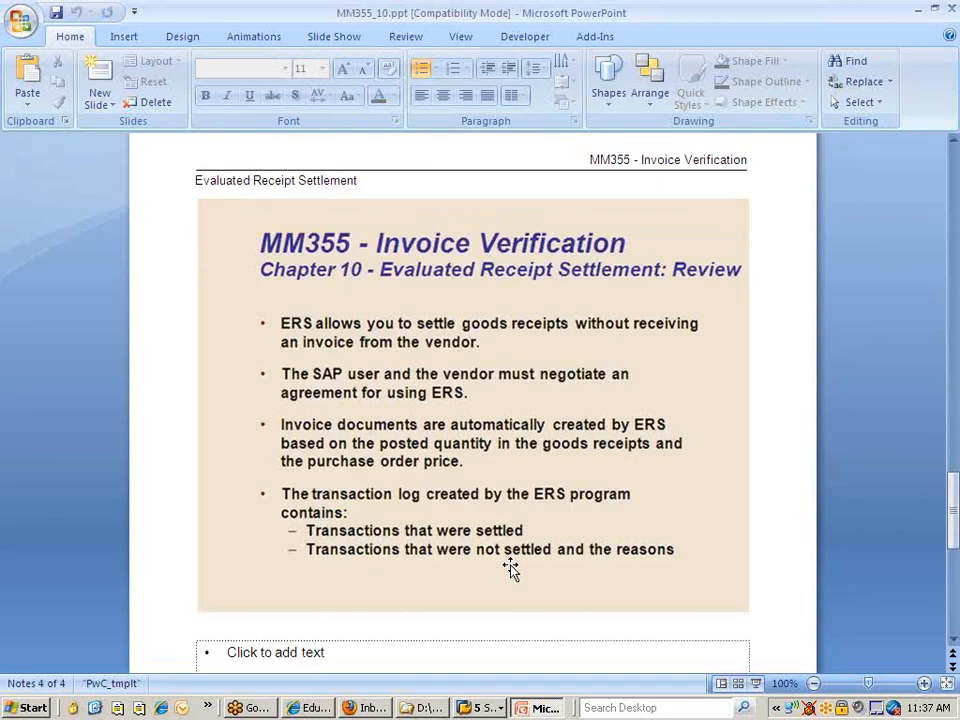
{"action": "scroll", "coordinate": [510, 566], "scroll_direction": "up", "scroll_amount": 3}
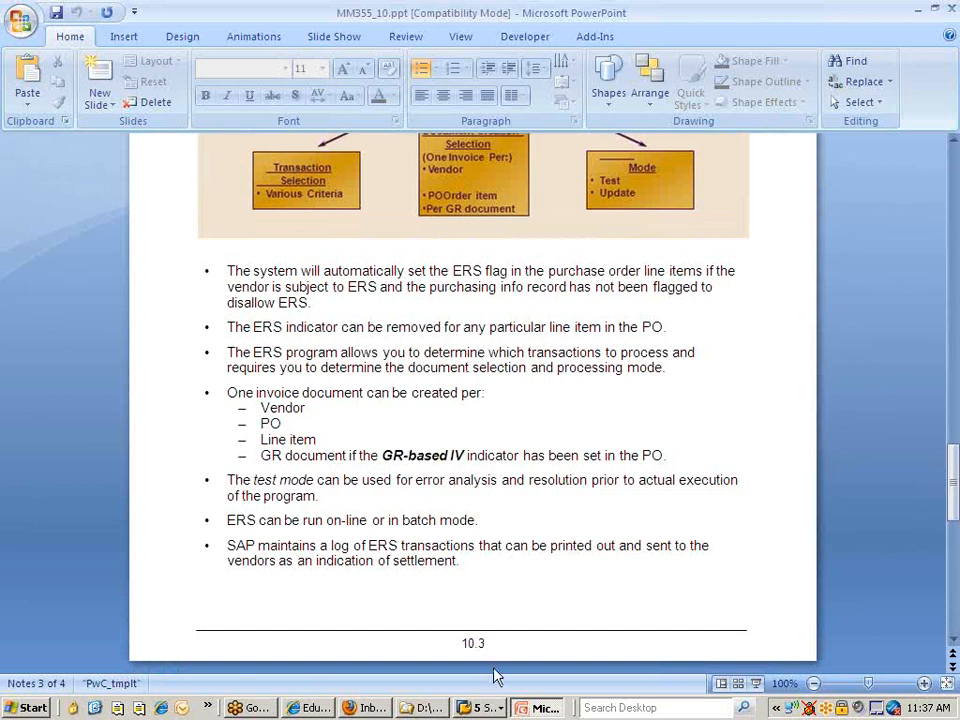
Switch to SAP's Display IMG session, collapse Stochastic Block, and examine the Evaluated Receipt Settlement (ERS) activities including ERS Invoice Numbering
{"action": "left_click", "coordinate": [478, 707]}
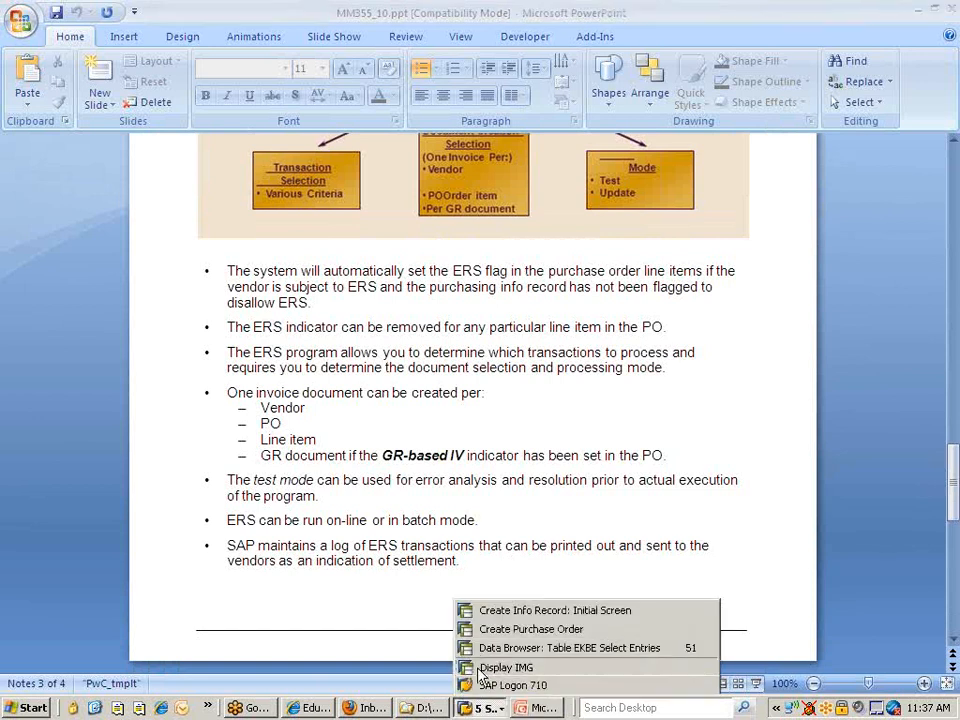
{"action": "left_click", "coordinate": [490, 667]}
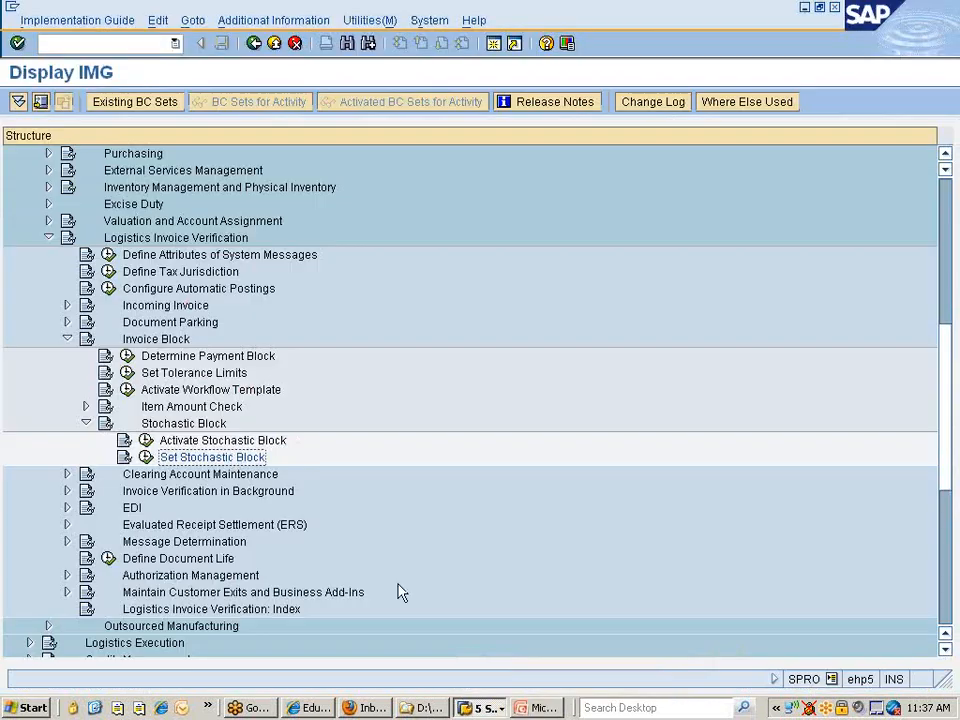
{"action": "left_click", "coordinate": [86, 423]}
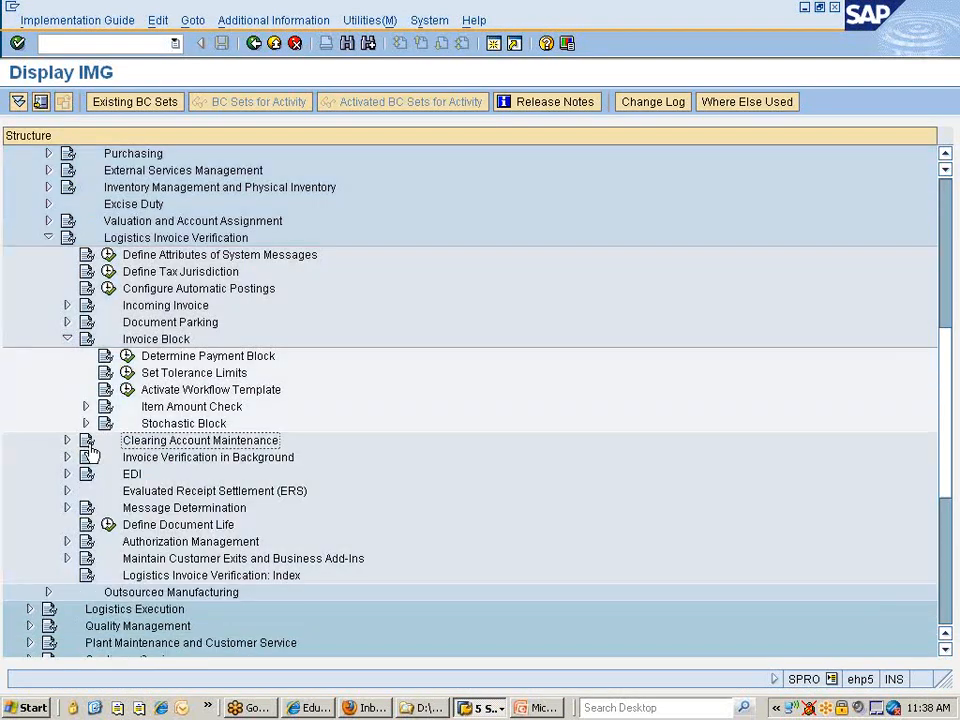
{"action": "left_click", "coordinate": [152, 494]}
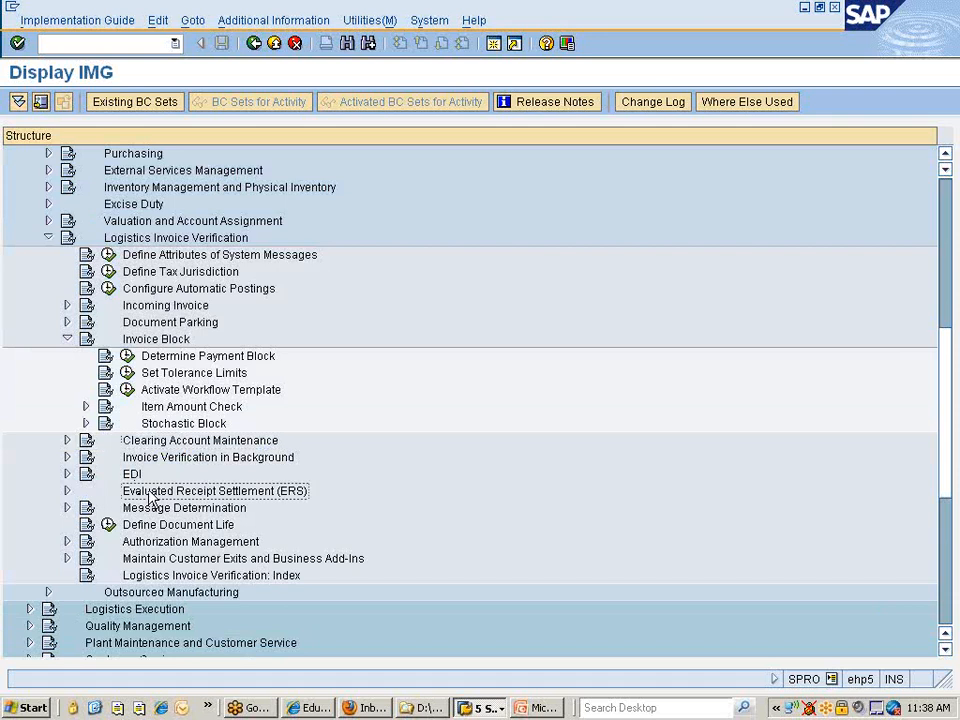
{"action": "left_click", "coordinate": [67, 491]}
{"action": "scroll", "coordinate": [182, 474], "scroll_direction": "down", "scroll_amount": 2}
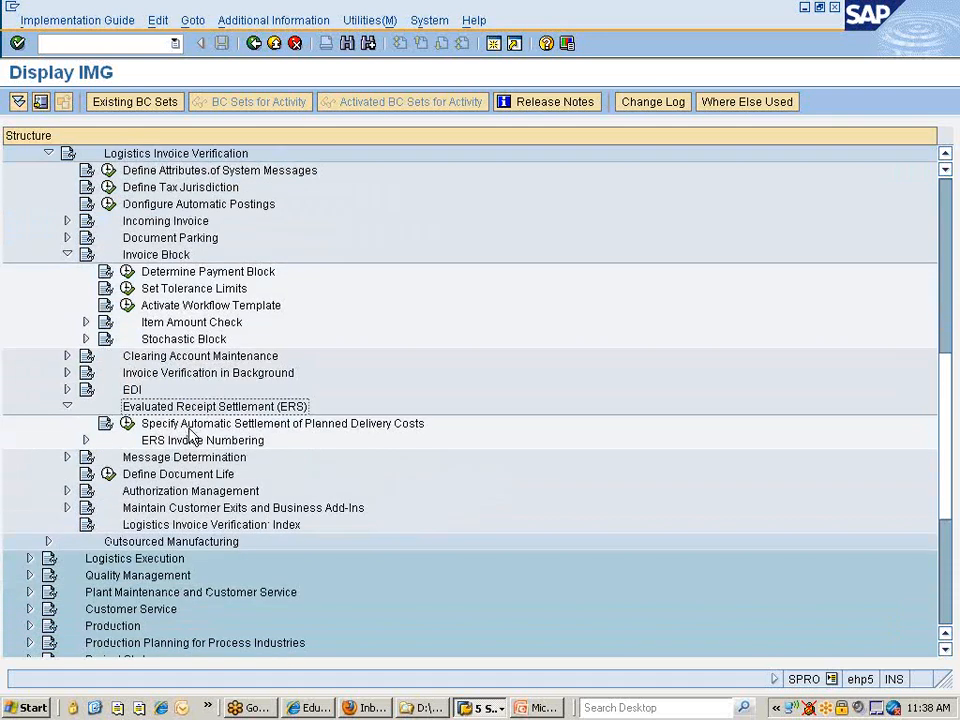
{"action": "left_click", "coordinate": [185, 427]}
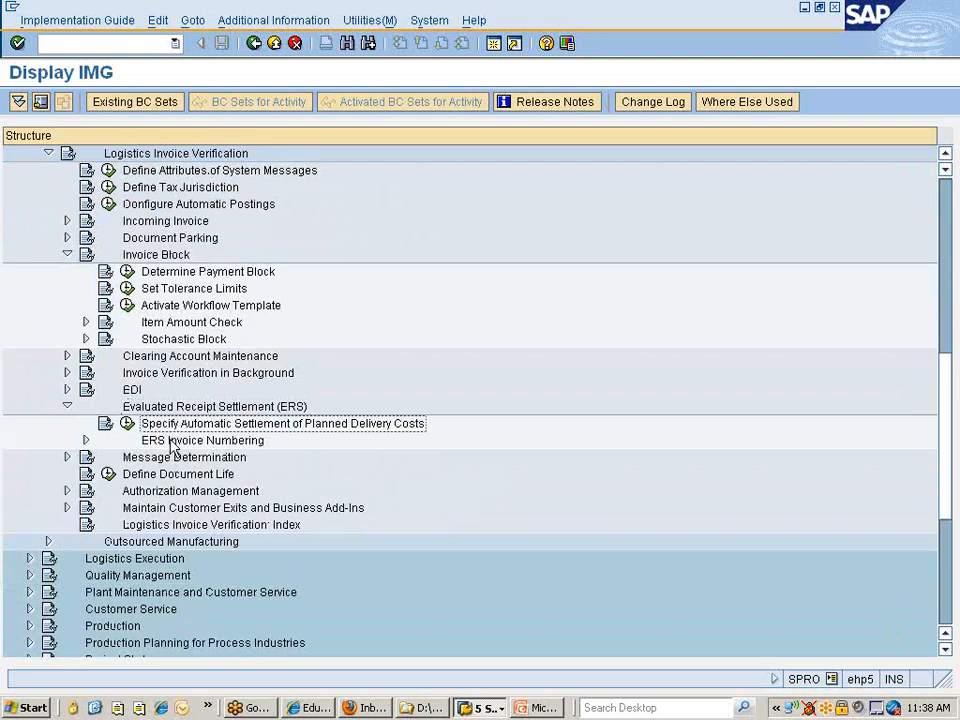
{"action": "left_click", "coordinate": [171, 440]}
{"action": "left_click", "coordinate": [86, 441]}
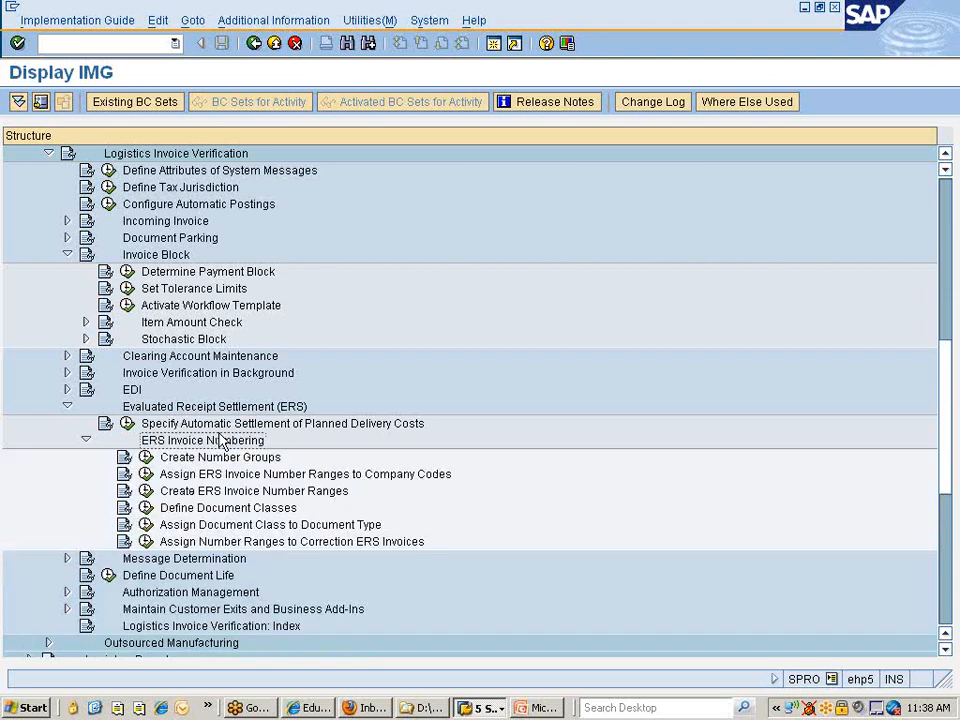
Expand Message Determination under Logistics Invoice Verification and look through its customizing activities
{"action": "scroll", "coordinate": [186, 437], "scroll_direction": "down", "scroll_amount": 3}
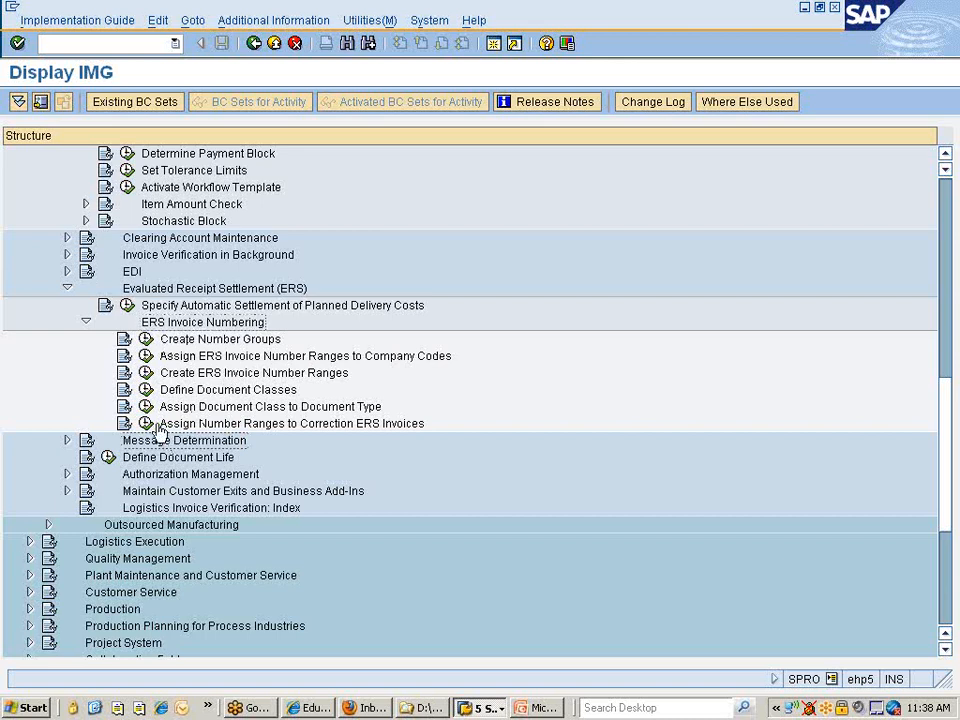
{"action": "left_click", "coordinate": [67, 440]}
{"action": "scroll", "coordinate": [215, 428], "scroll_direction": "down", "scroll_amount": 1}
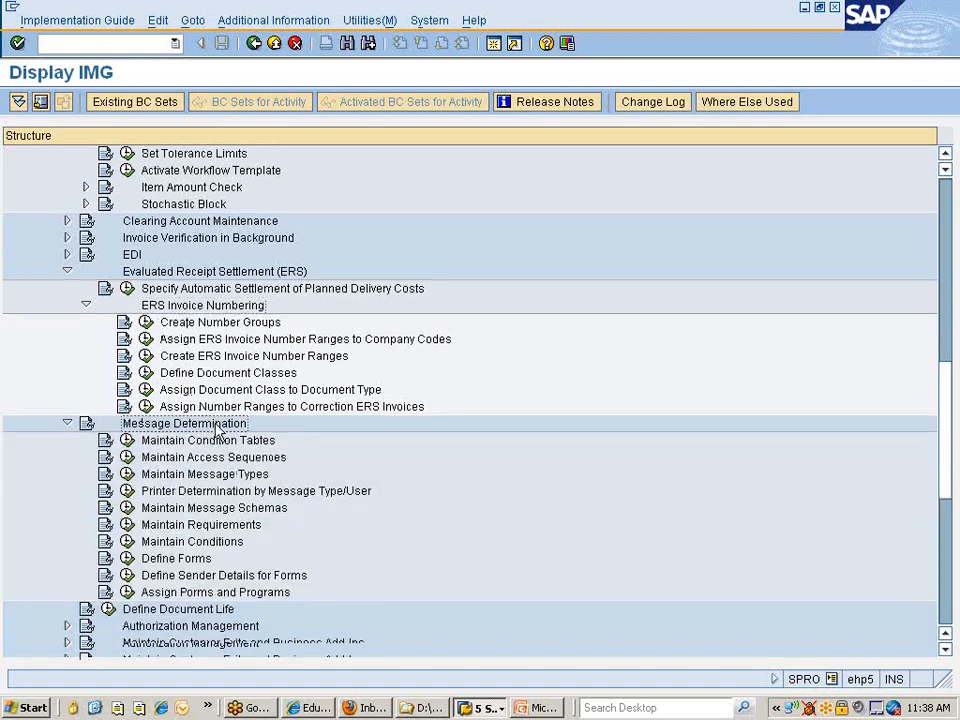
{"action": "scroll", "coordinate": [215, 428], "scroll_direction": "down", "scroll_amount": 7}
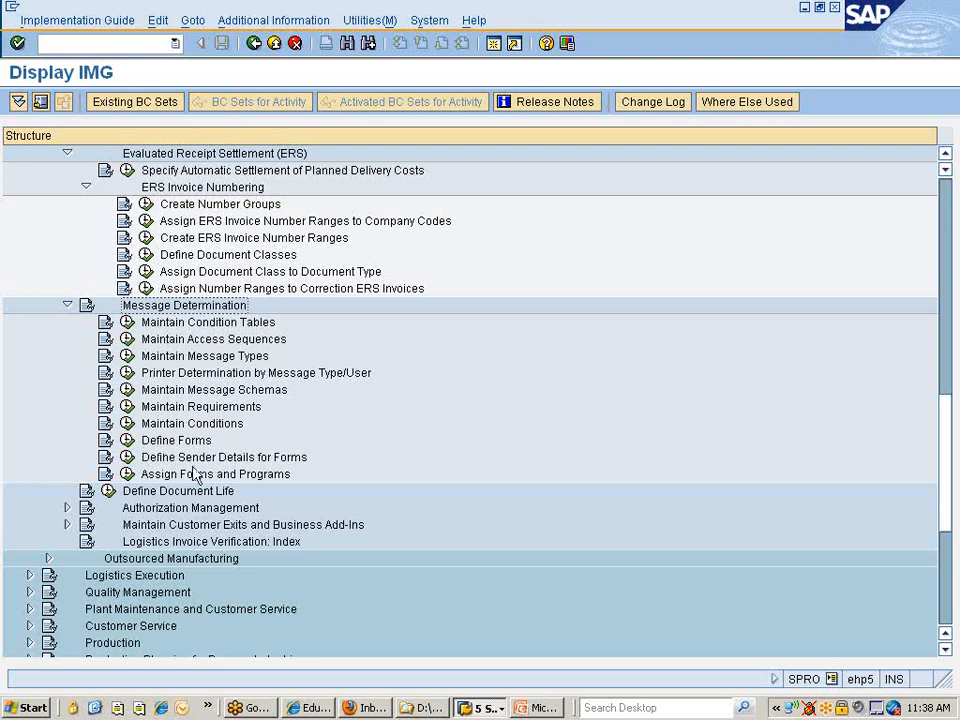
Return to the Create Purchase Order session and open the newly saved purchase order for display
{"action": "left_click", "coordinate": [482, 707]}
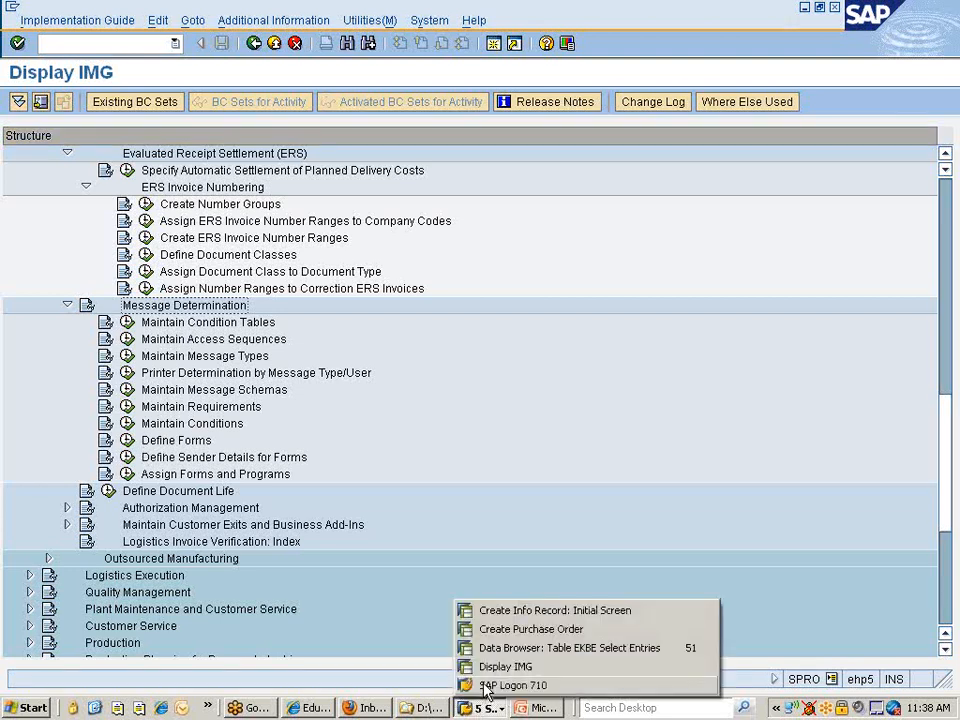
{"action": "left_click", "coordinate": [530, 629]}
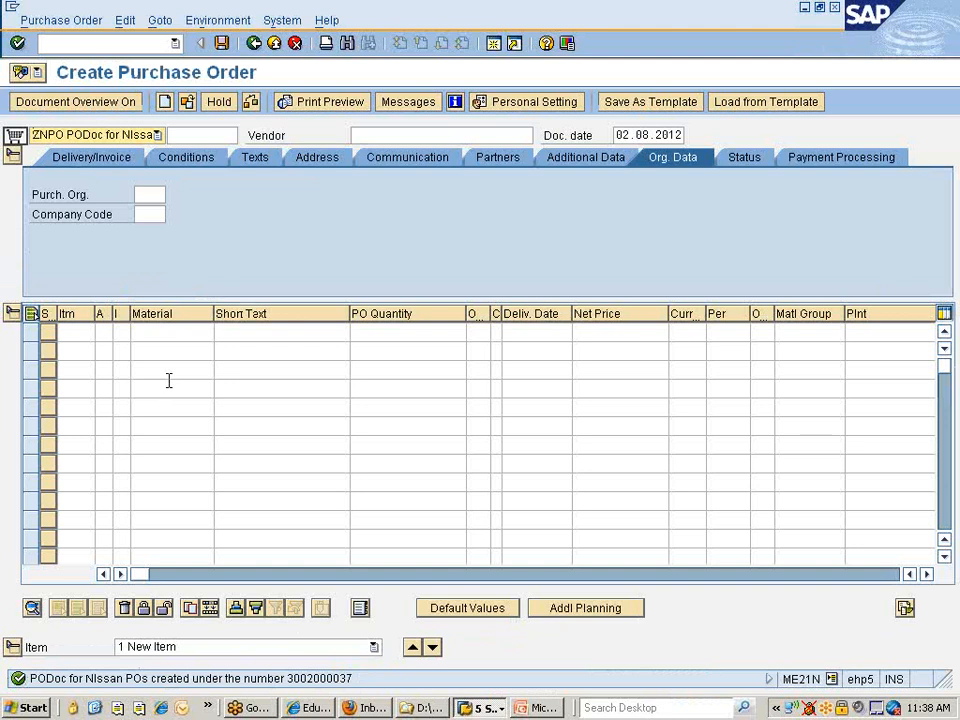
{"action": "left_click", "coordinate": [187, 101]}
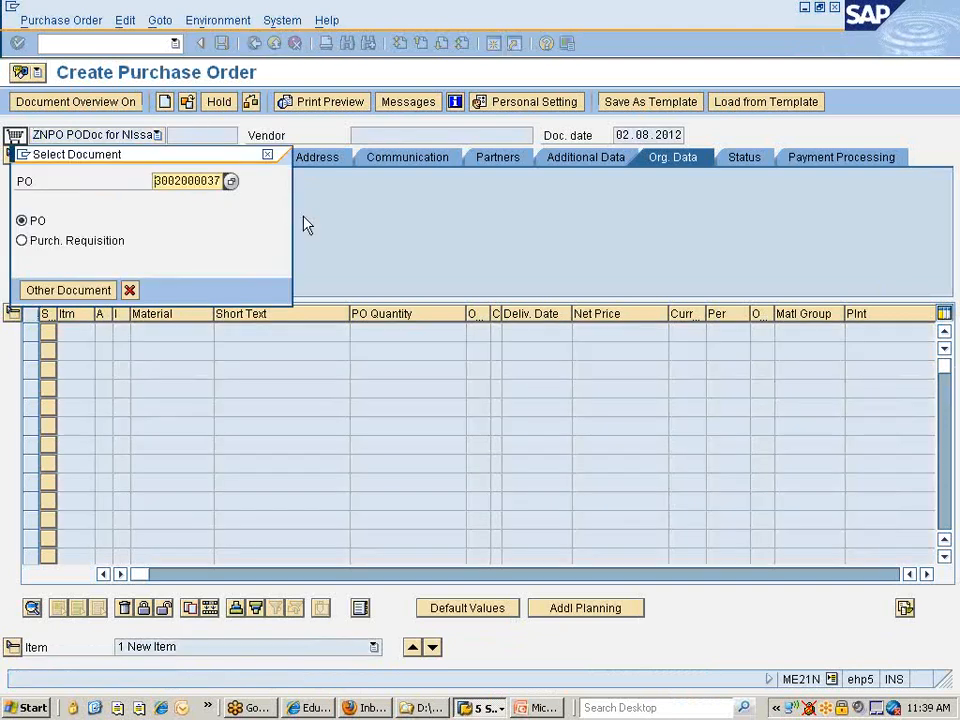
{"action": "key", "text": "Return"}
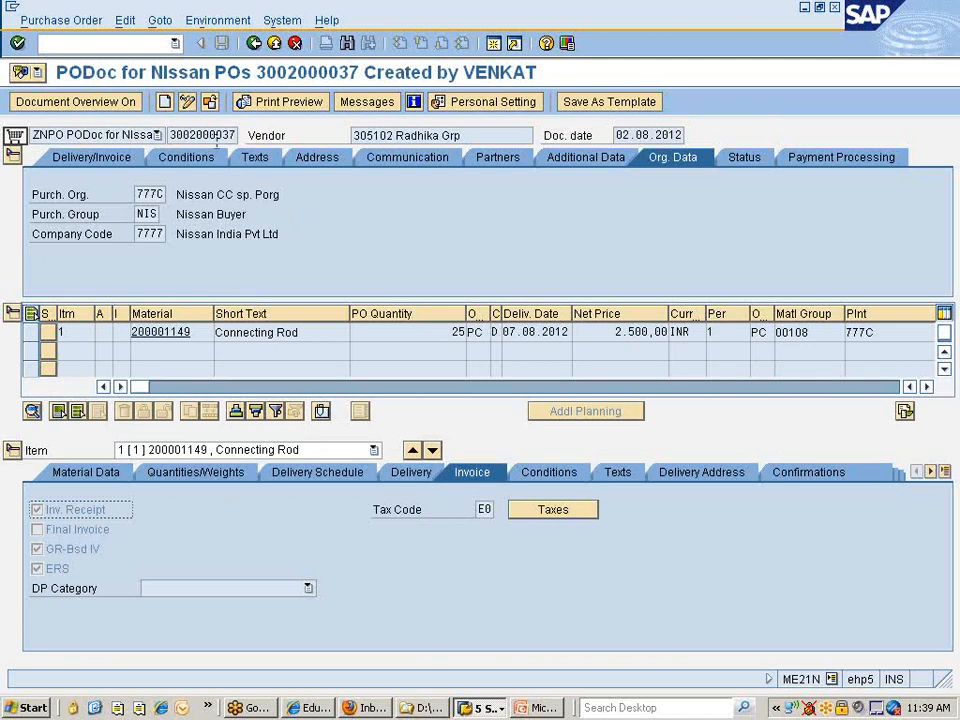
Copy the purchase order number, switch to the Create Info Record session, and start Goods Receipt Purchase Order there
{"action": "left_click_drag", "start_coordinate": [169, 135], "coordinate": [236, 137]}
{"action": "key", "text": "ctrl+c"}
{"action": "left_click", "coordinate": [238, 136]}
{"action": "left_click", "coordinate": [478, 708]}
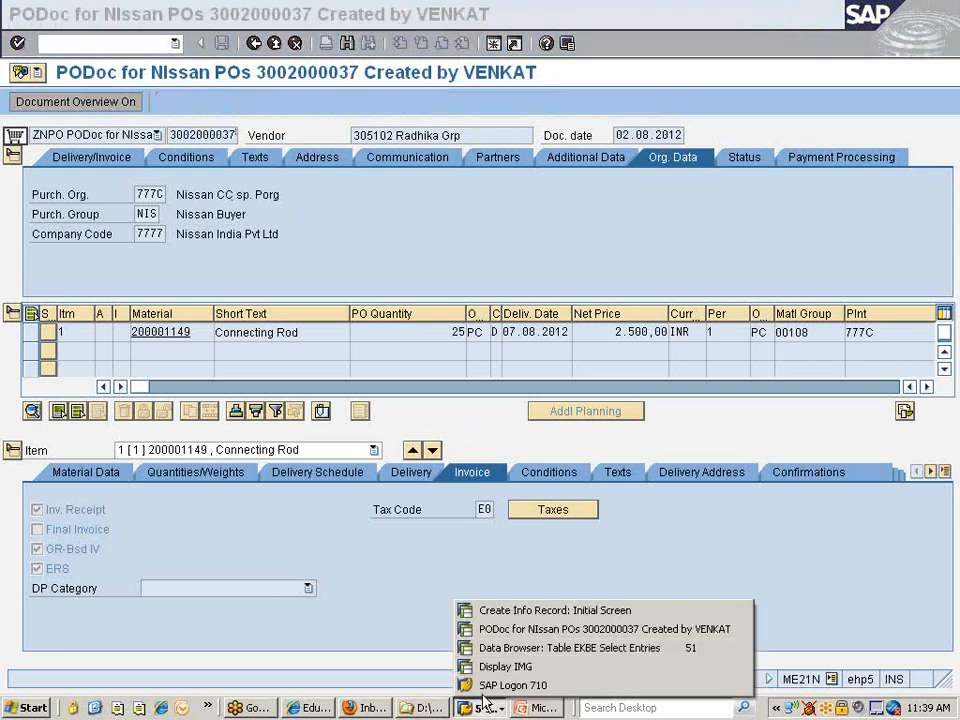
{"action": "left_click", "coordinate": [521, 646]}
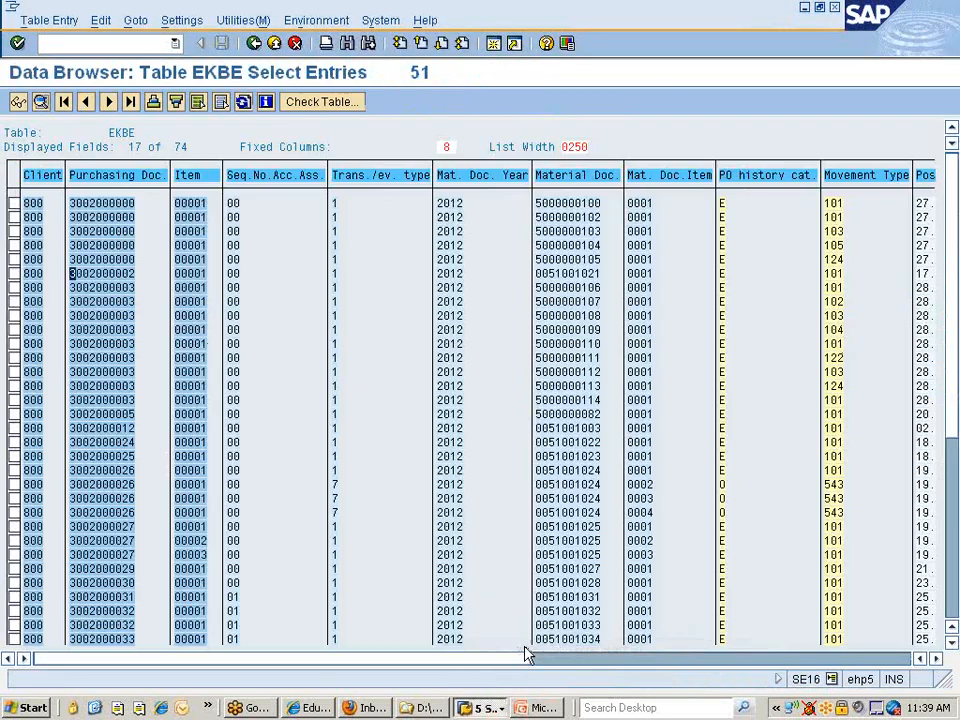
{"action": "left_click", "coordinate": [480, 708]}
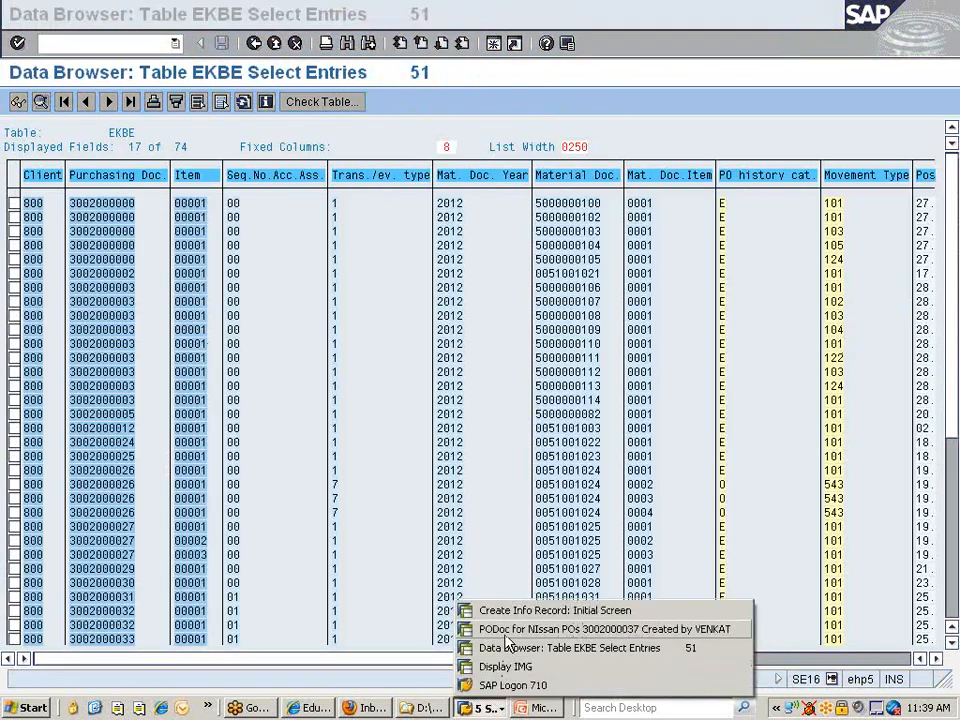
{"action": "left_click", "coordinate": [517, 612]}
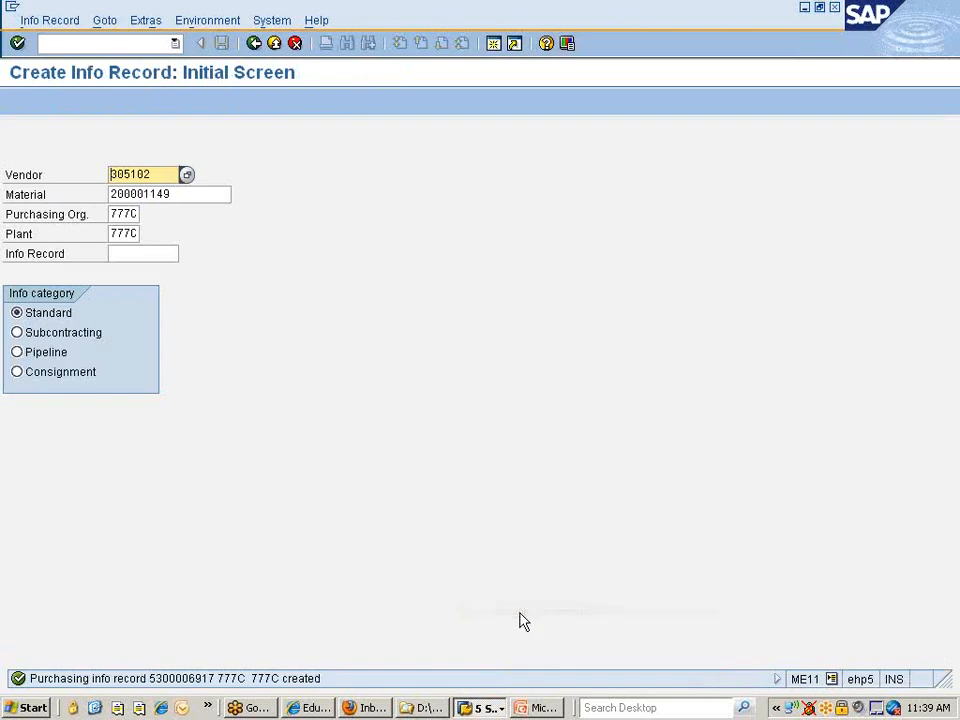
{"action": "left_click", "coordinate": [122, 43]}
{"action": "type", "text": "/"}
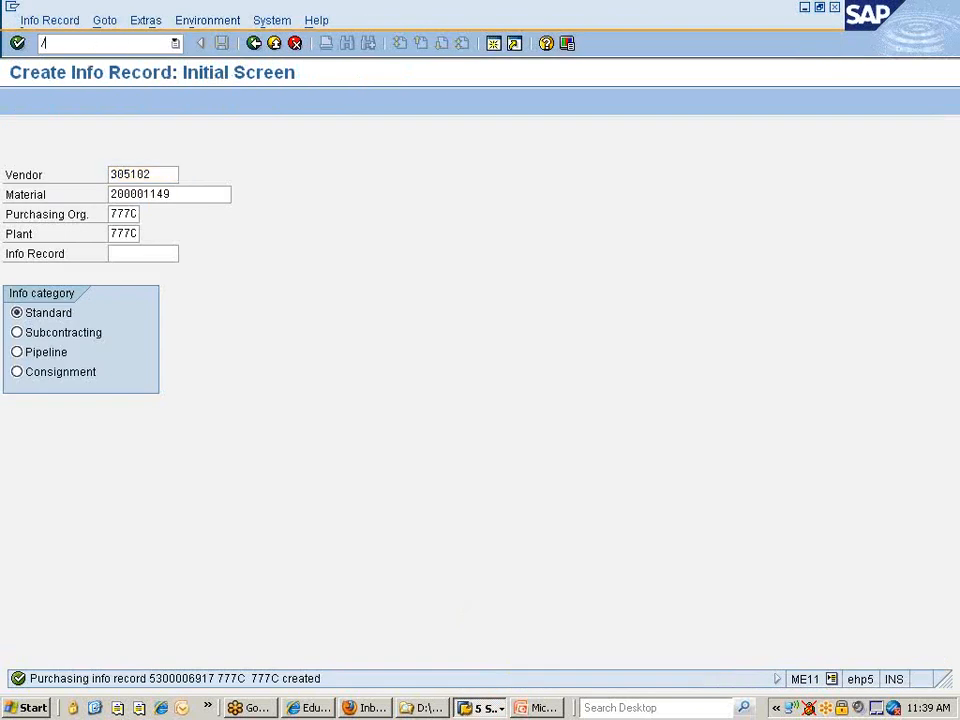
{"action": "type", "text": "nme12"}
{"action": "key", "text": "Return"}
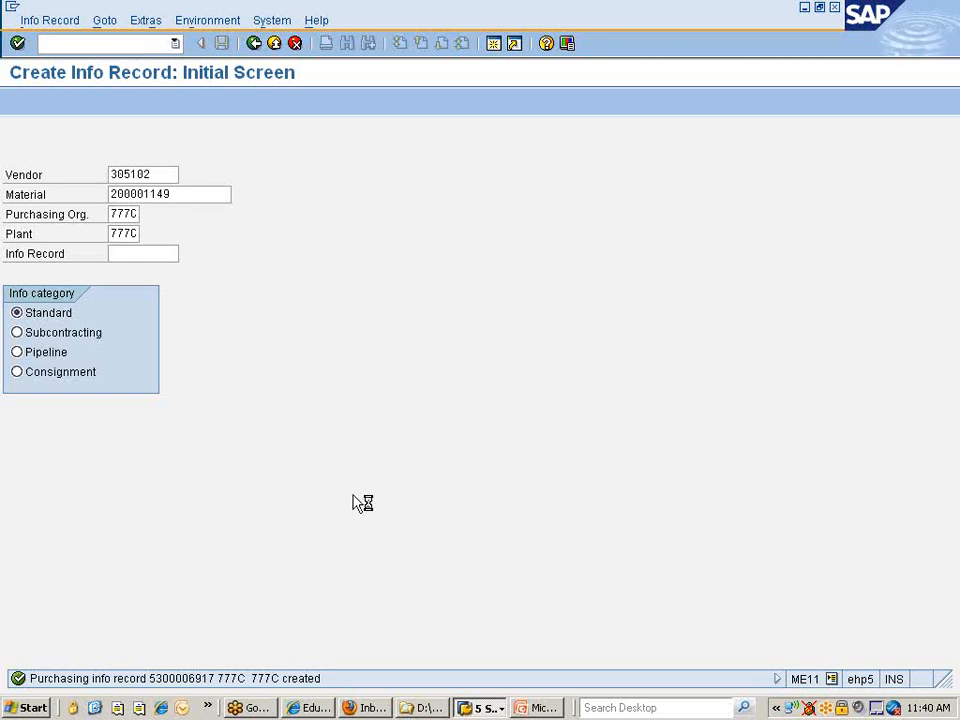
{"action": "left_click", "coordinate": [368, 705]}
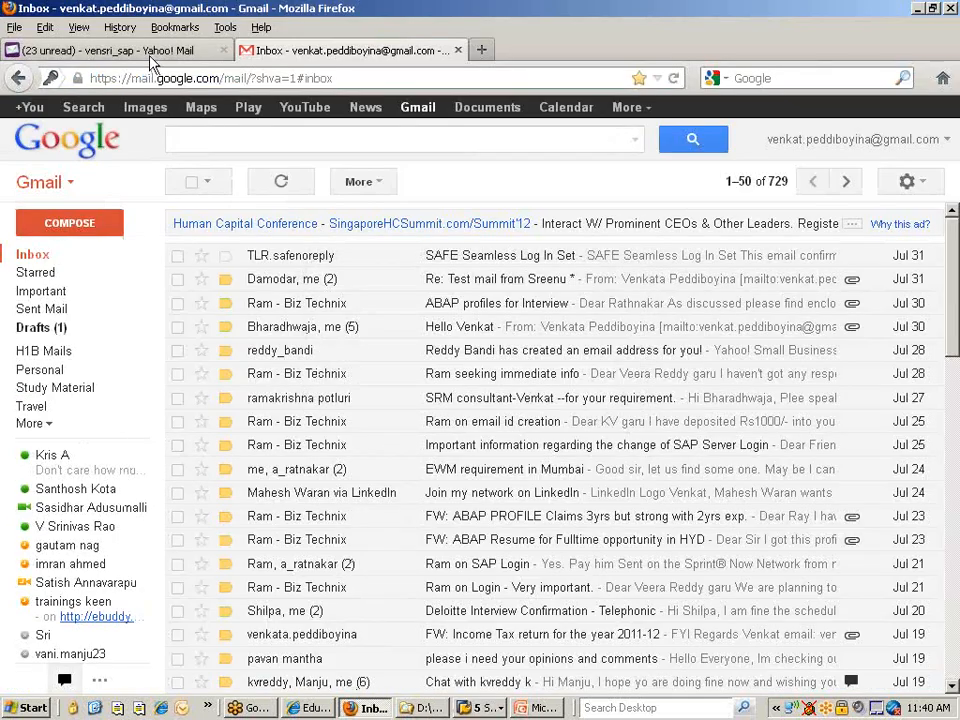
{"action": "left_click", "coordinate": [112, 44]}
{"action": "scroll", "coordinate": [200, 297], "scroll_direction": "up", "scroll_amount": 5}
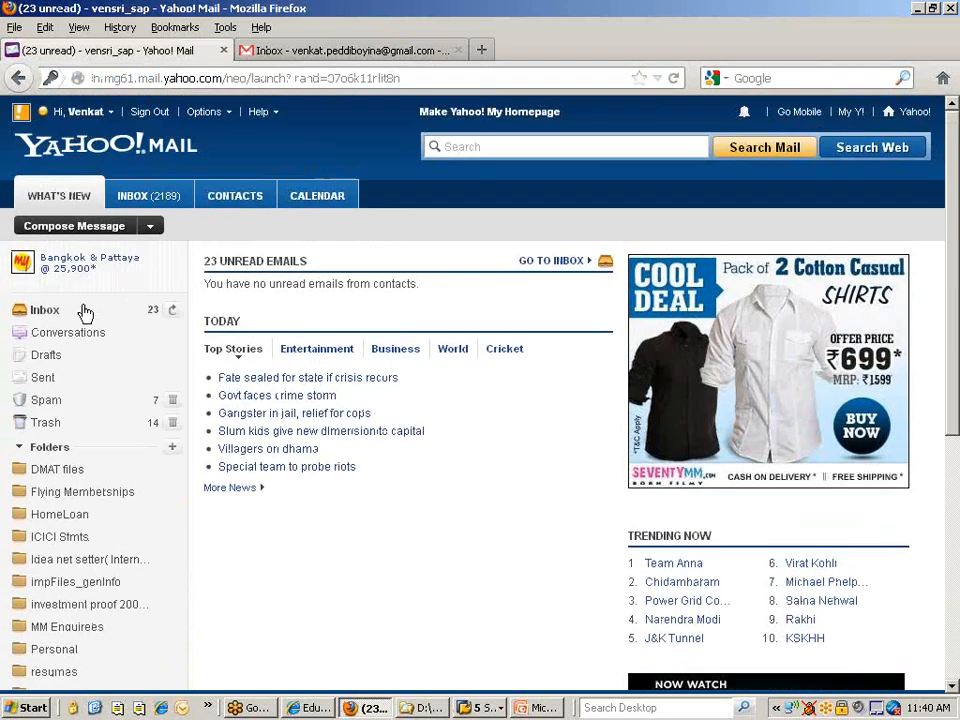
{"action": "left_click", "coordinate": [62, 312]}
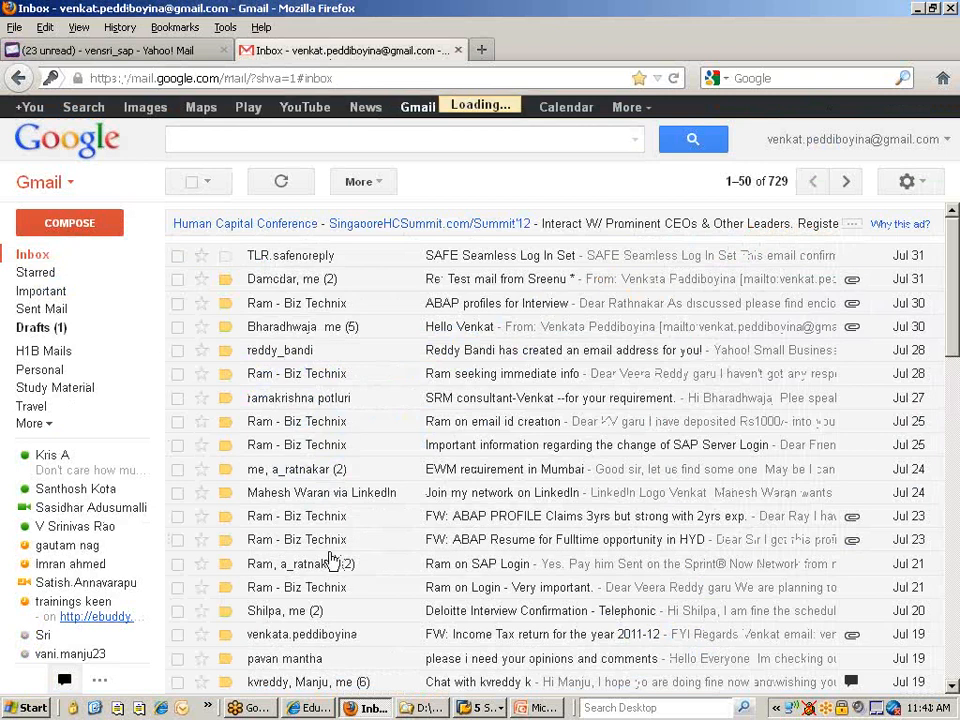
Switch from Firefox to SAP's Goods Receipt Purchase Order session and load the copied purchase order number
{"action": "left_click", "coordinate": [480, 707]}
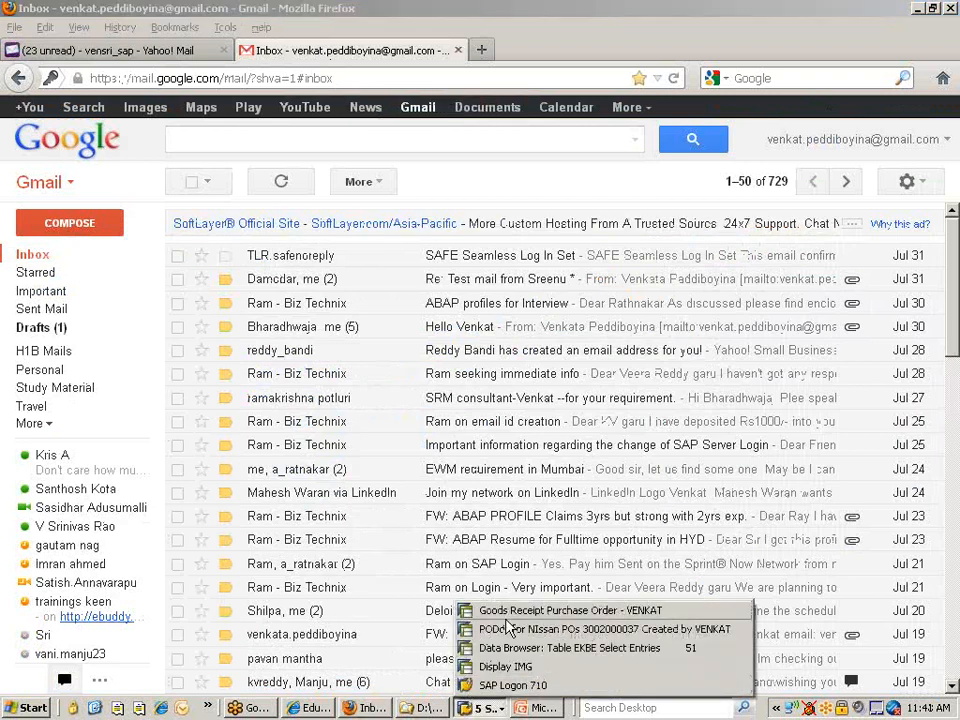
{"action": "left_click", "coordinate": [507, 614]}
{"action": "left_click", "coordinate": [297, 137]}
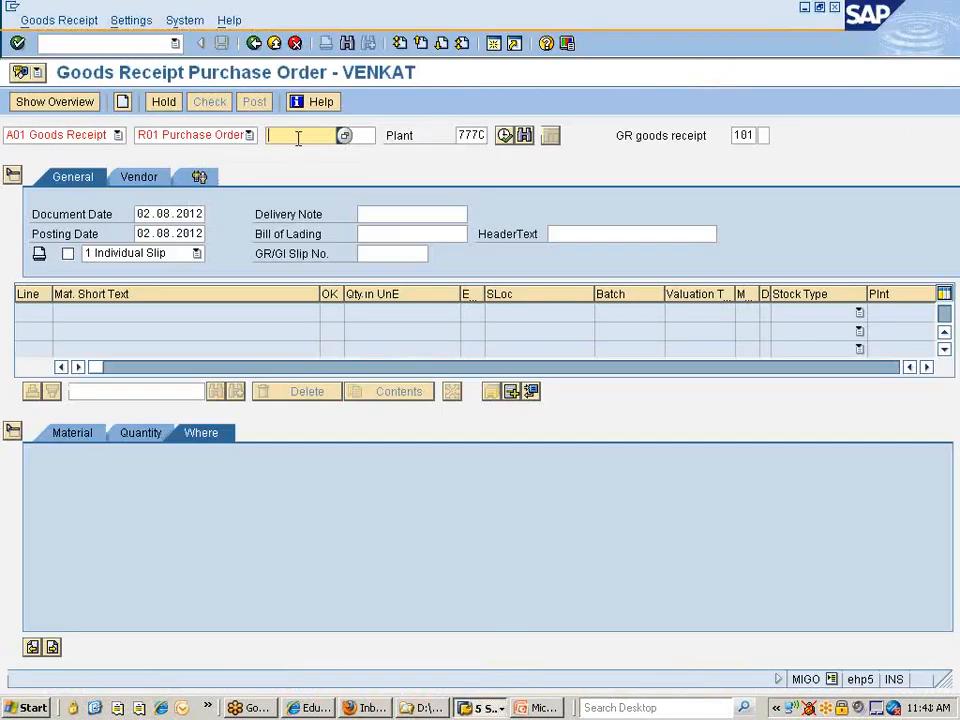
{"action": "key", "text": "ctrl+v"}
{"action": "key", "text": "Return"}
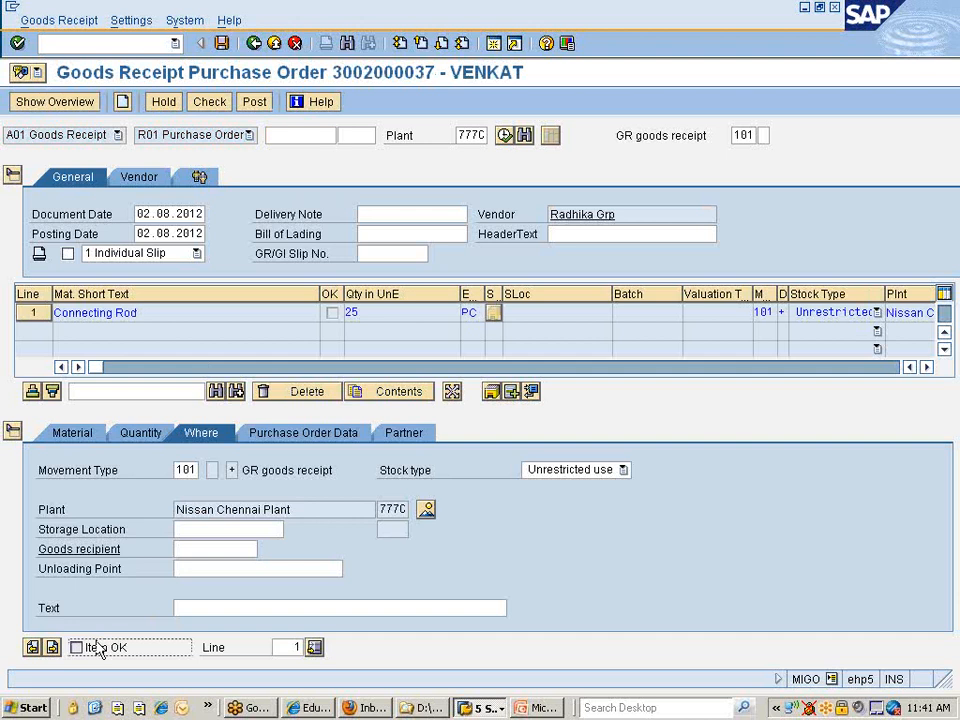
Mark the Connecting Rod item as OK and set its quantity in unit of entry to 5 PC
{"action": "left_click", "coordinate": [98, 648]}
{"action": "left_click", "coordinate": [140, 432]}
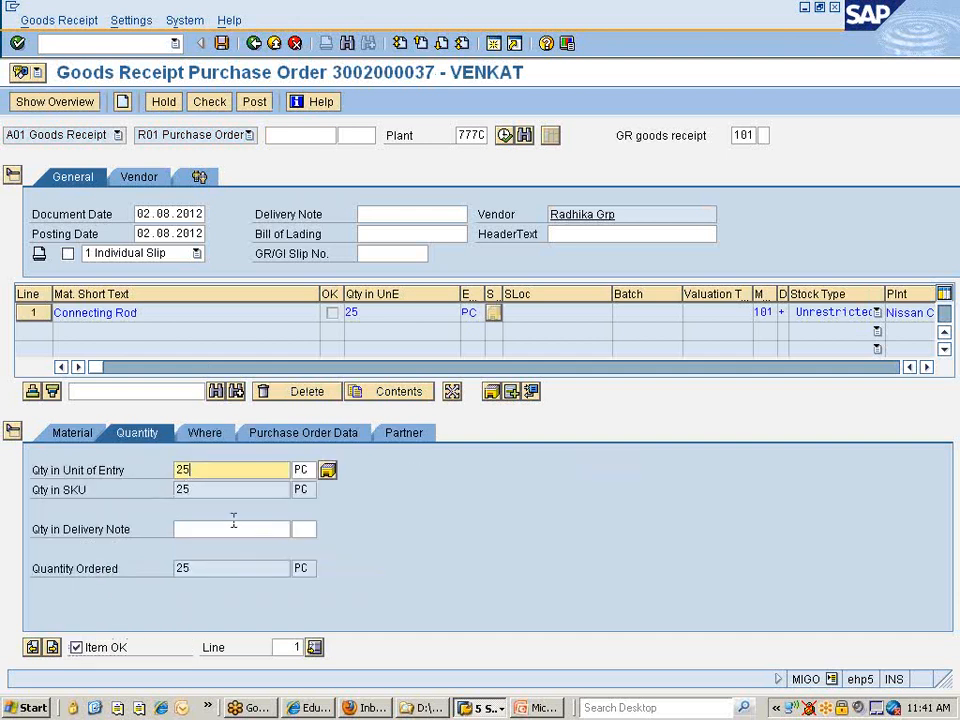
{"action": "key", "text": "Home"}
{"action": "key", "text": "Delete"}
{"action": "type", "text": "5"}
{"action": "key", "text": "Return"}
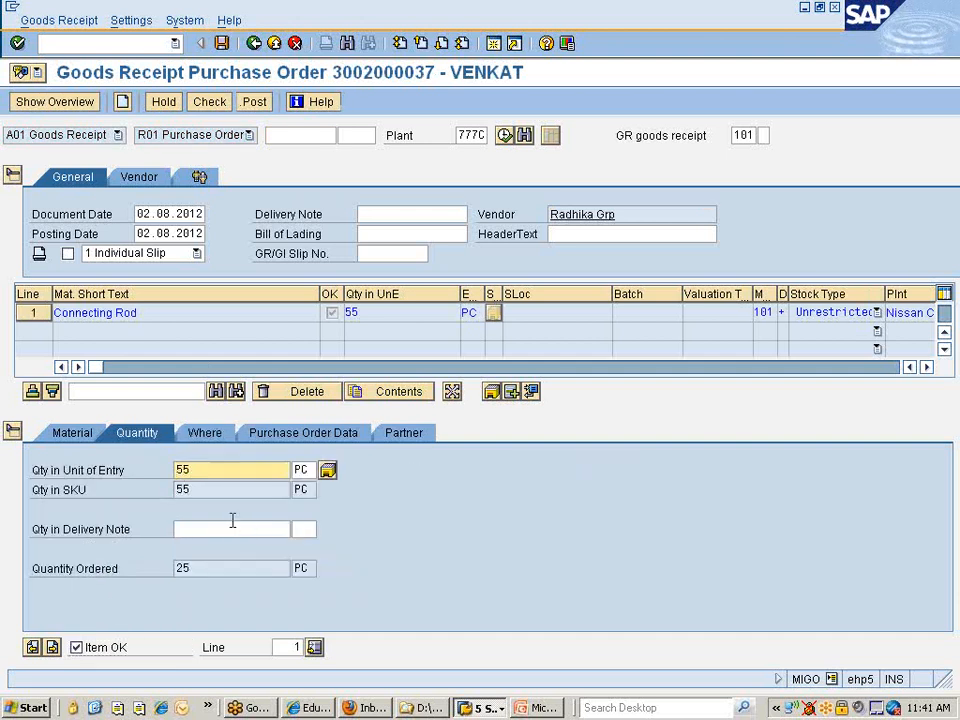
{"action": "key", "text": "Insert"}
{"action": "key", "text": "Delete"}
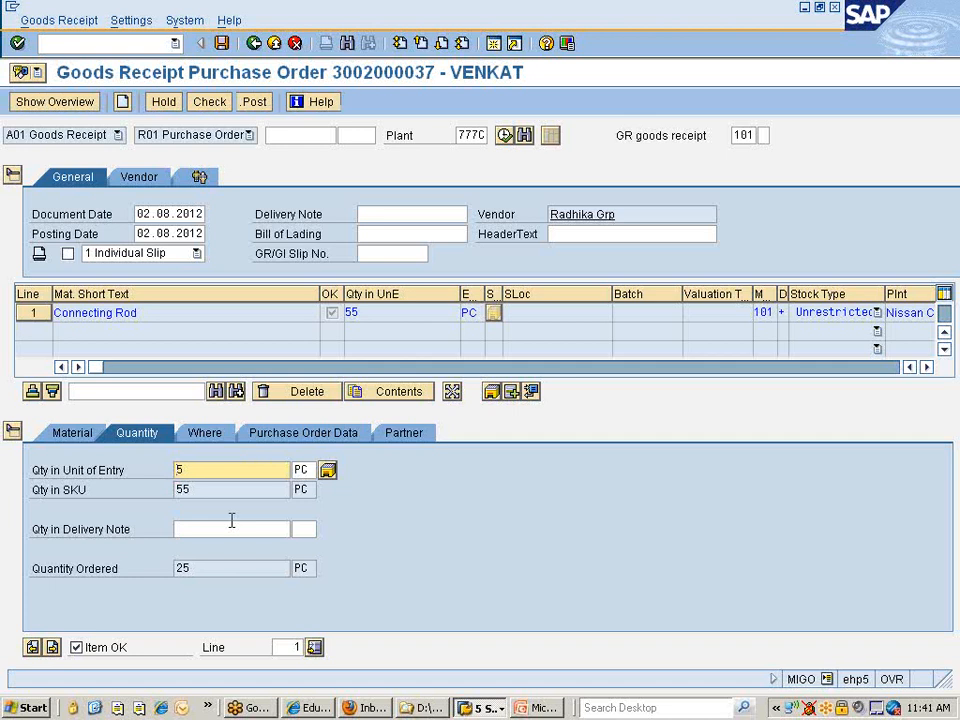
{"action": "key", "text": "Return"}
Set the Connecting Rod item's storage location to 0001
{"action": "left_click", "coordinate": [206, 442]}
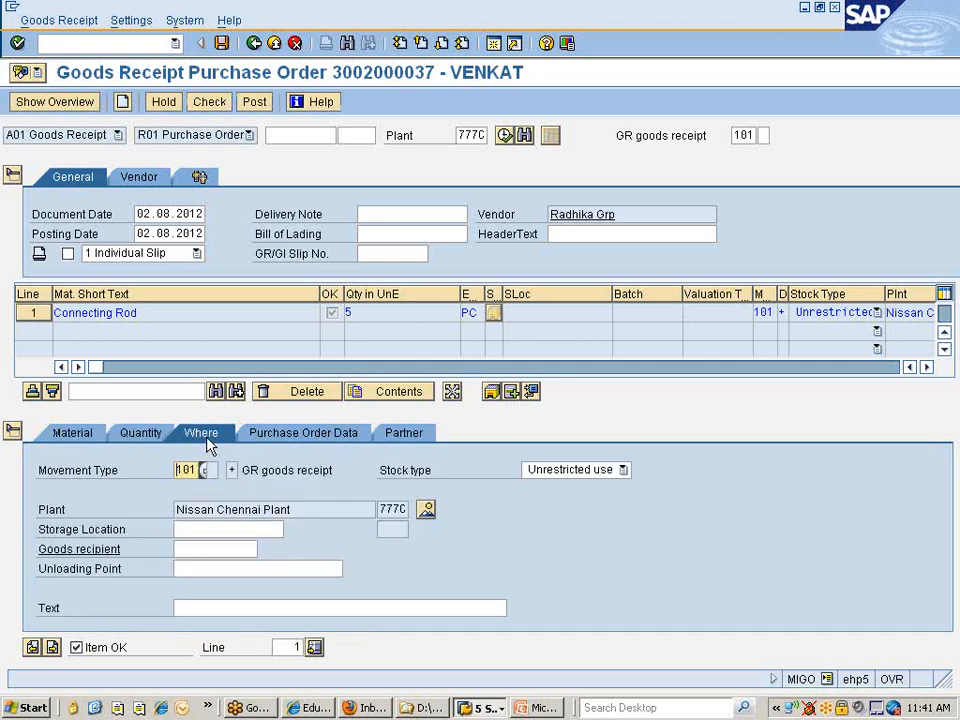
{"action": "left_click", "coordinate": [204, 531]}
{"action": "left_click", "coordinate": [199, 542]}
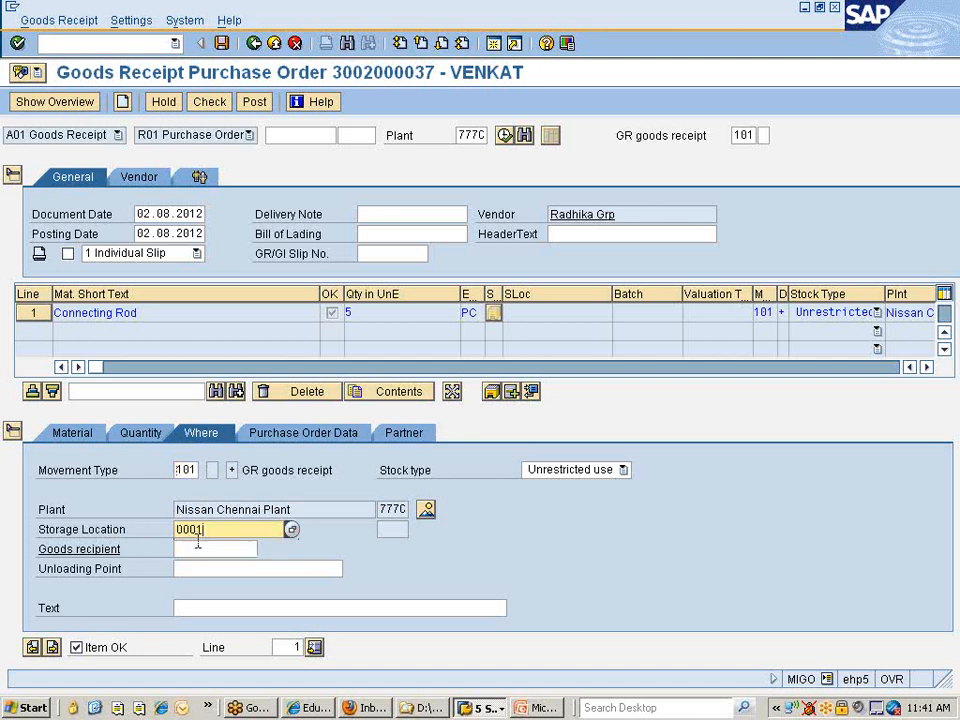
Evaluate the ZN shipping instructions in the item's purchase order data and choose an evaluation entry
{"action": "left_click", "coordinate": [293, 440]}
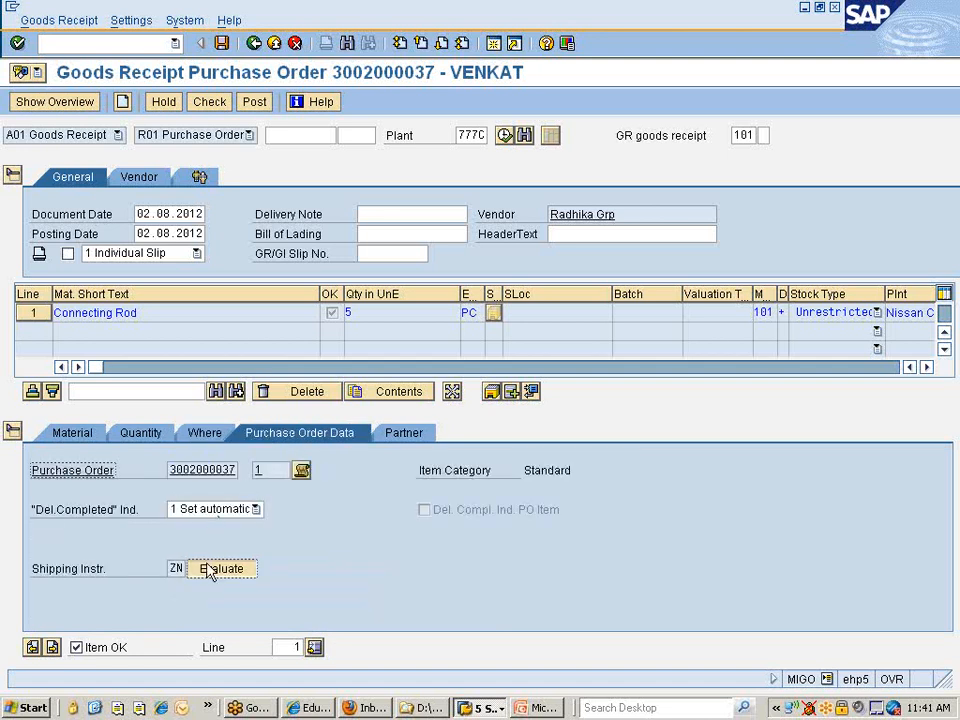
{"action": "left_click", "coordinate": [210, 568]}
{"action": "double_click", "coordinate": [148, 400]}
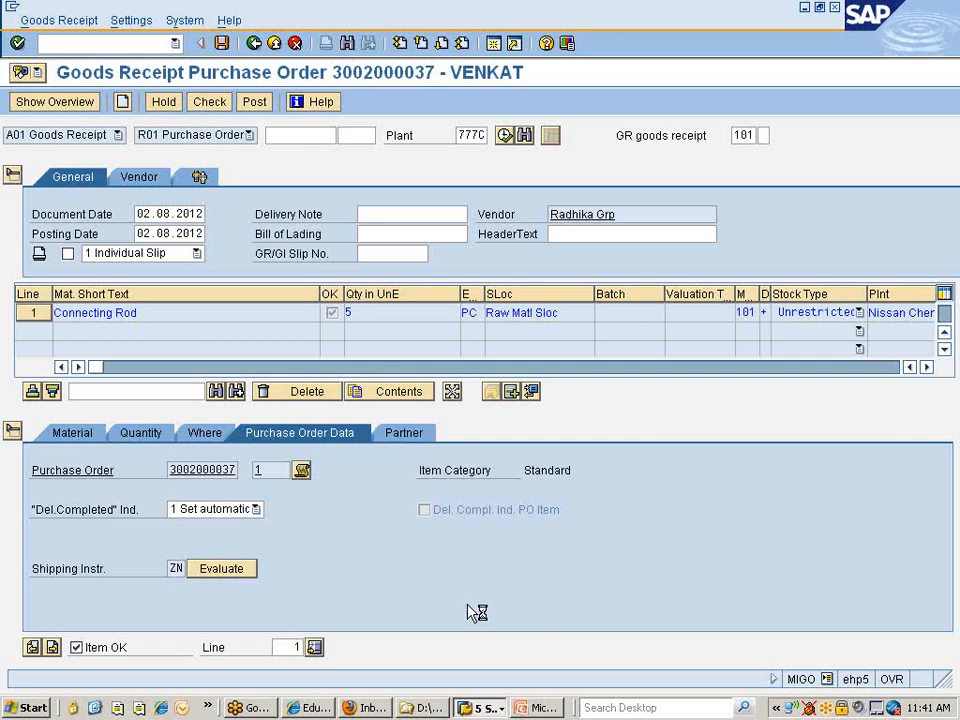
Switch to the Data Browser session, leave table EKBE, and open the selection screen for table EKRS
{"action": "left_click", "coordinate": [483, 708]}
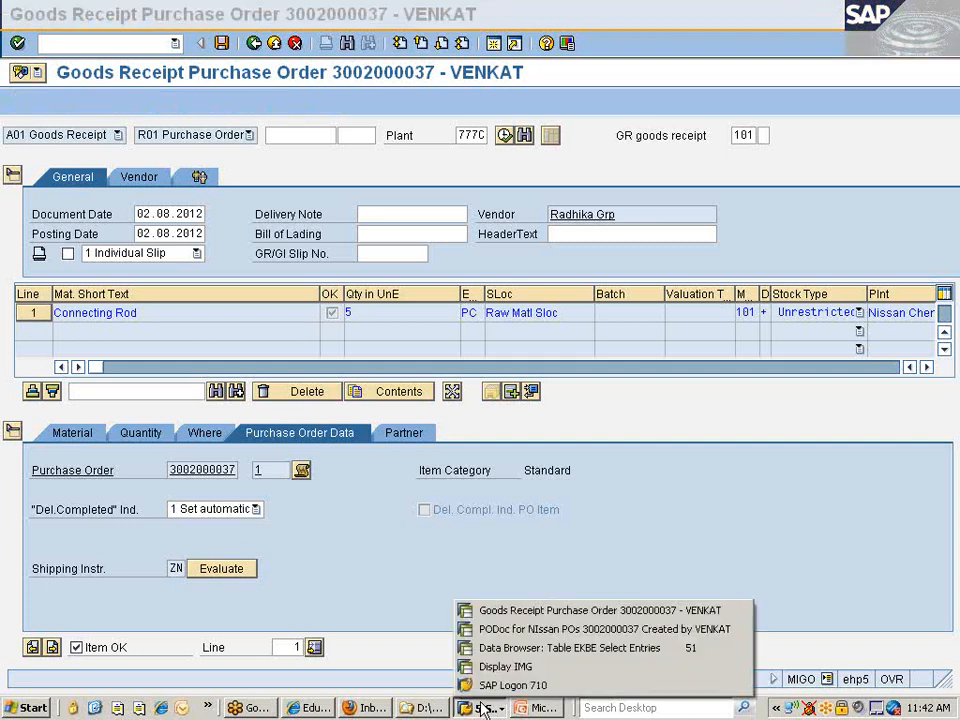
{"action": "left_click", "coordinate": [478, 649]}
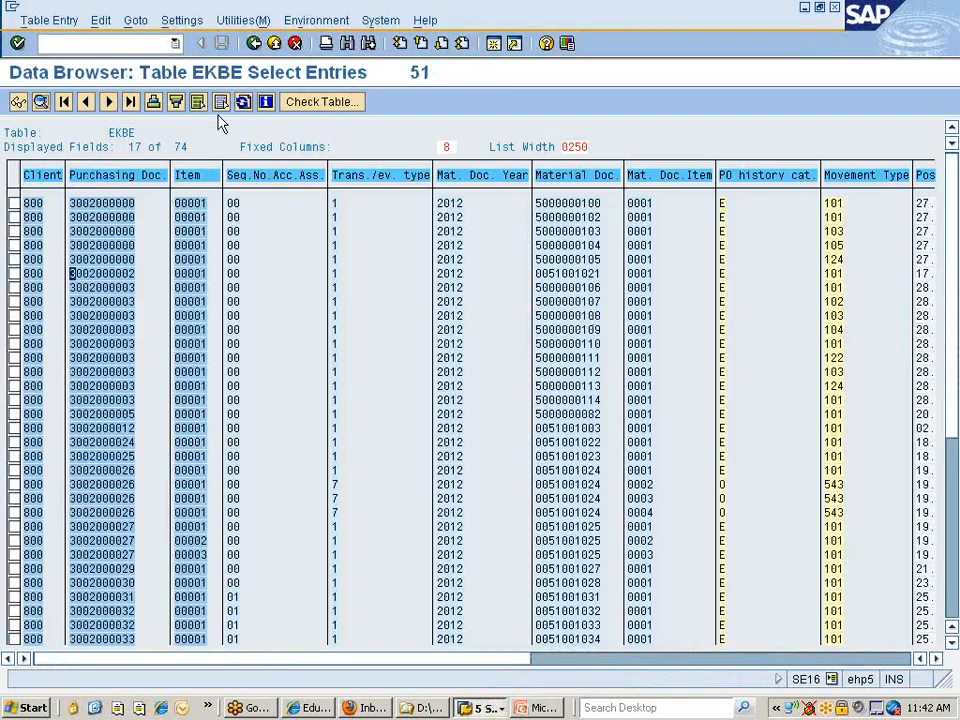
{"action": "left_click", "coordinate": [256, 44]}
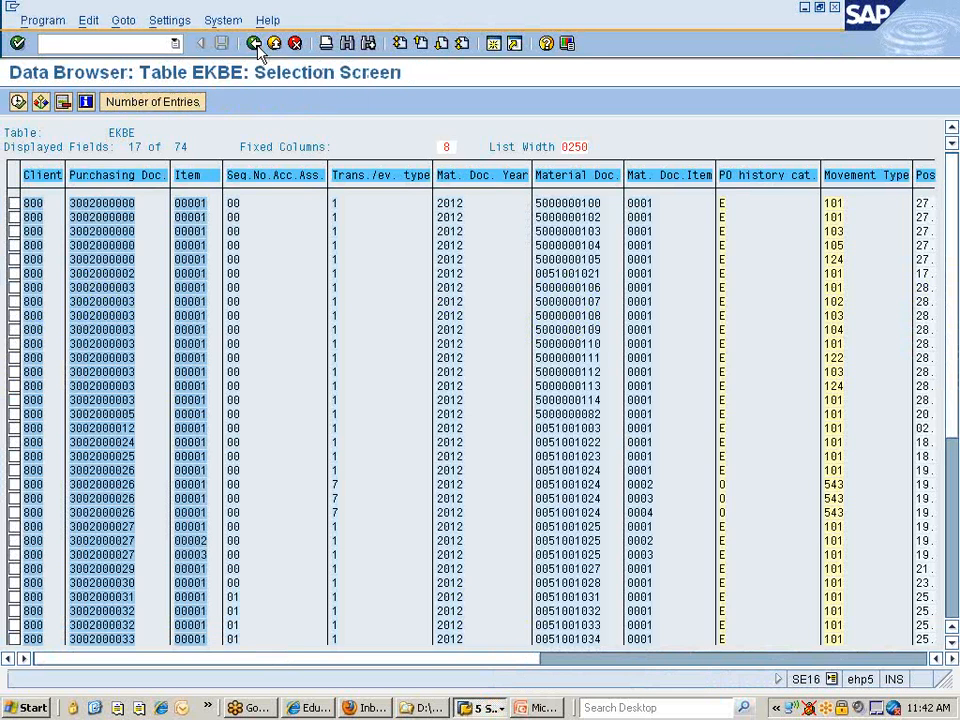
{"action": "left_click", "coordinate": [256, 44]}
{"action": "left_click", "coordinate": [210, 179]}
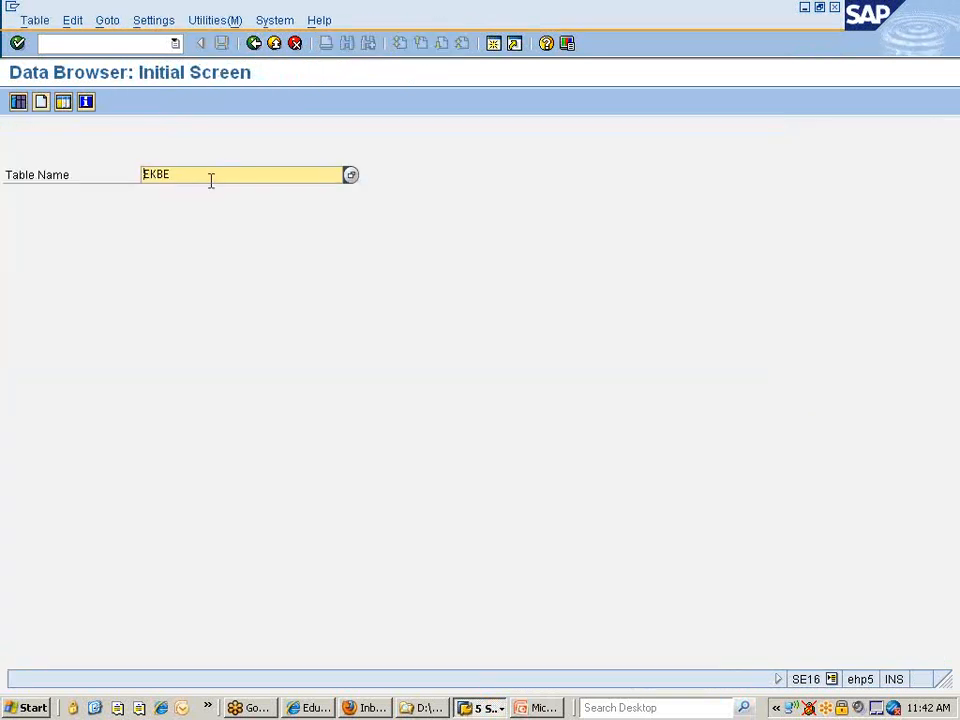
{"action": "key", "text": "BackSpace"}
{"action": "key", "text": "BackSpace"}
{"action": "key", "text": "BackSpace"}
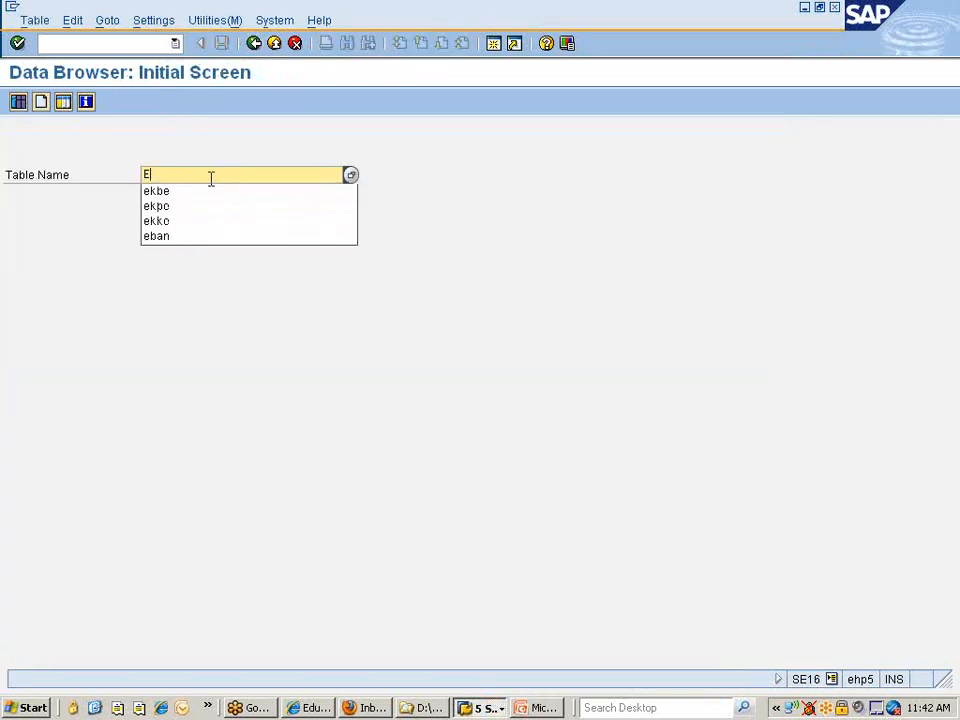
{"action": "type", "text": "krs"}
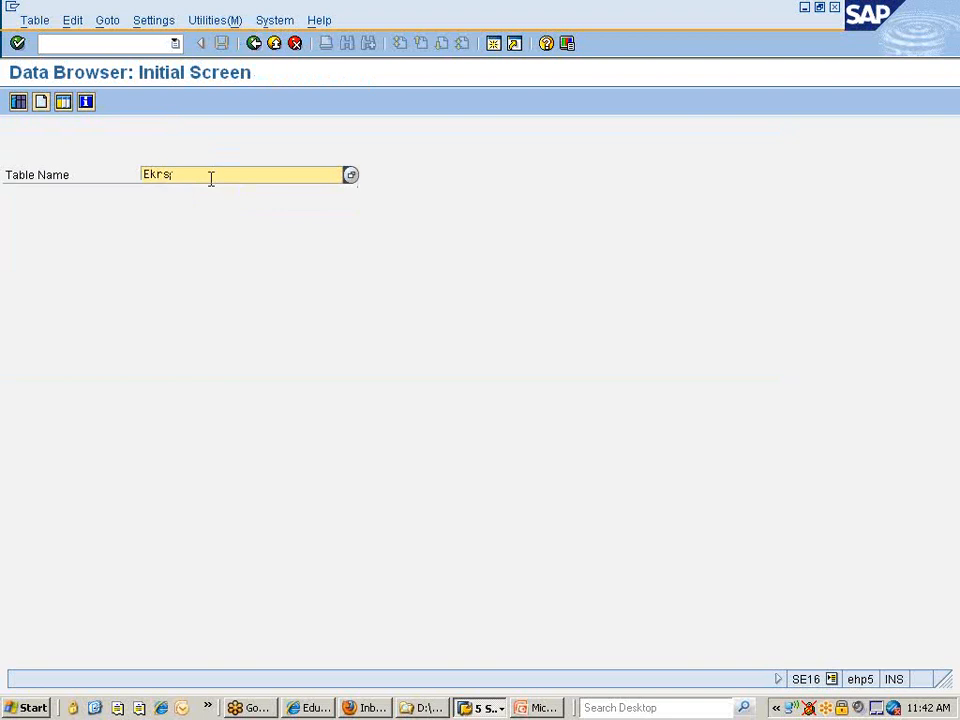
{"action": "key", "text": "Return"}
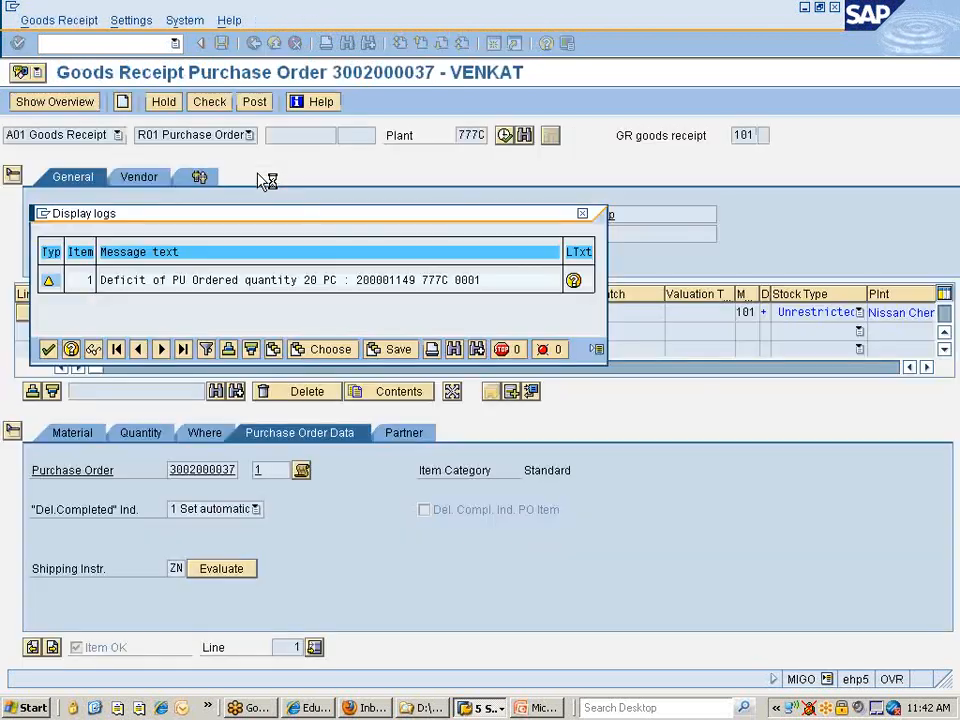
Accept the message log in the Goods Receipt session and post the goods receipt
{"action": "left_click", "coordinate": [49, 347]}
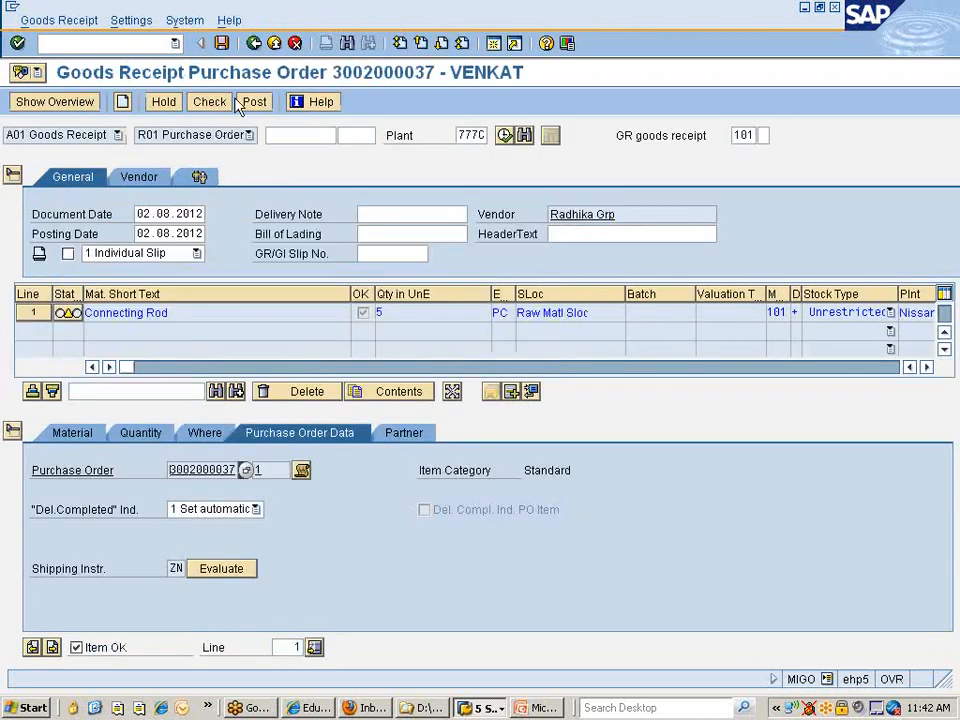
{"action": "left_click", "coordinate": [255, 102]}
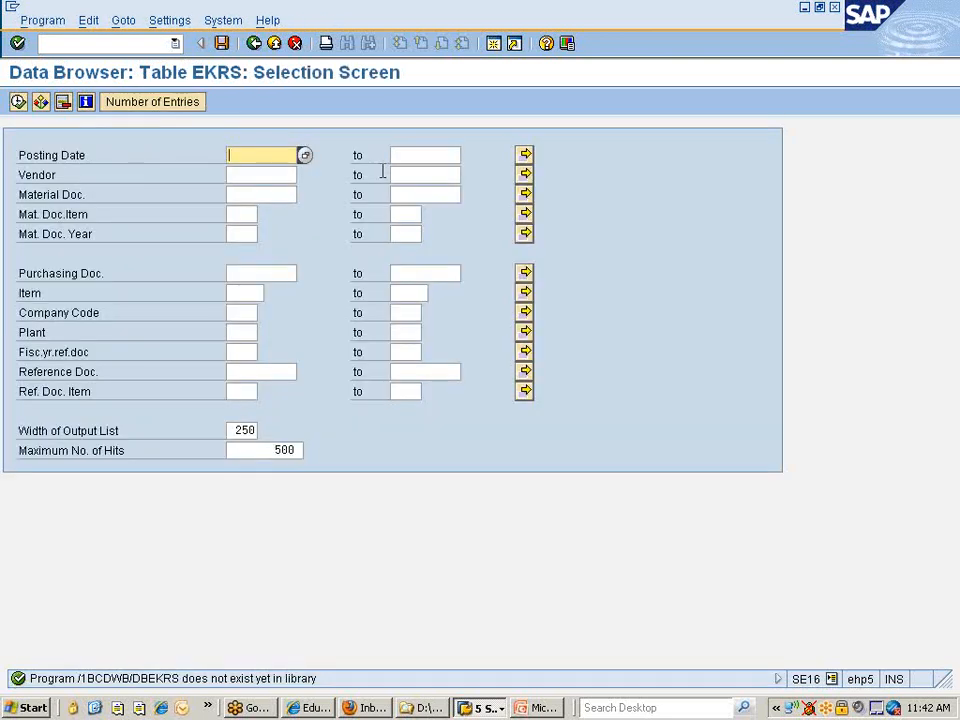
Copy the vendor number from the displayed purchase order and search table EKRS for that vendor's entries
{"action": "key", "text": "Down"}
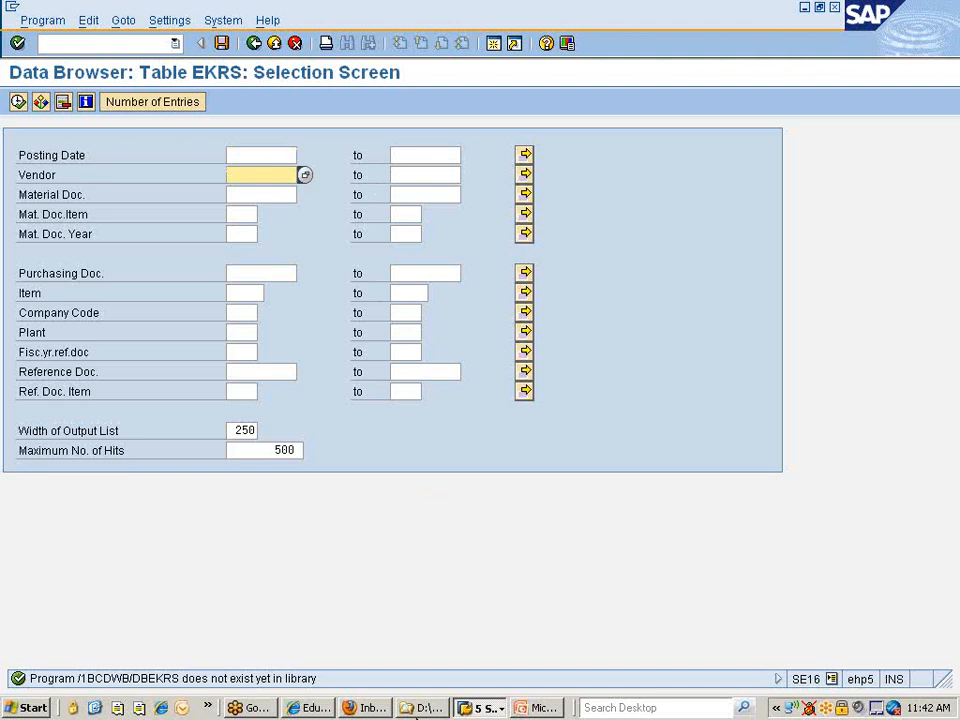
{"action": "left_click", "coordinate": [482, 707]}
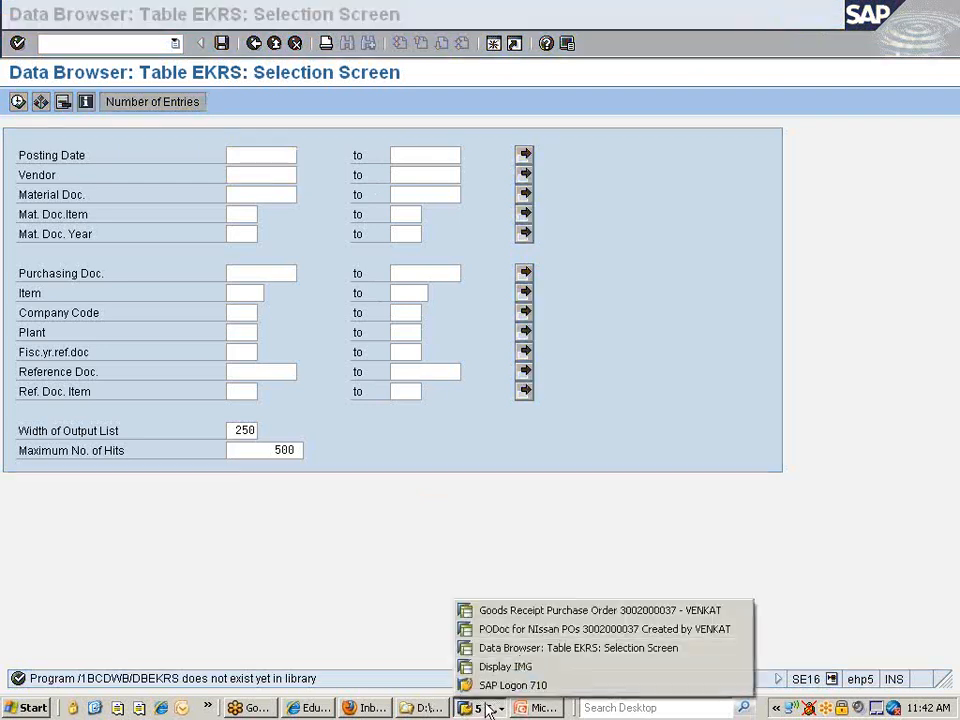
{"action": "left_click", "coordinate": [533, 637]}
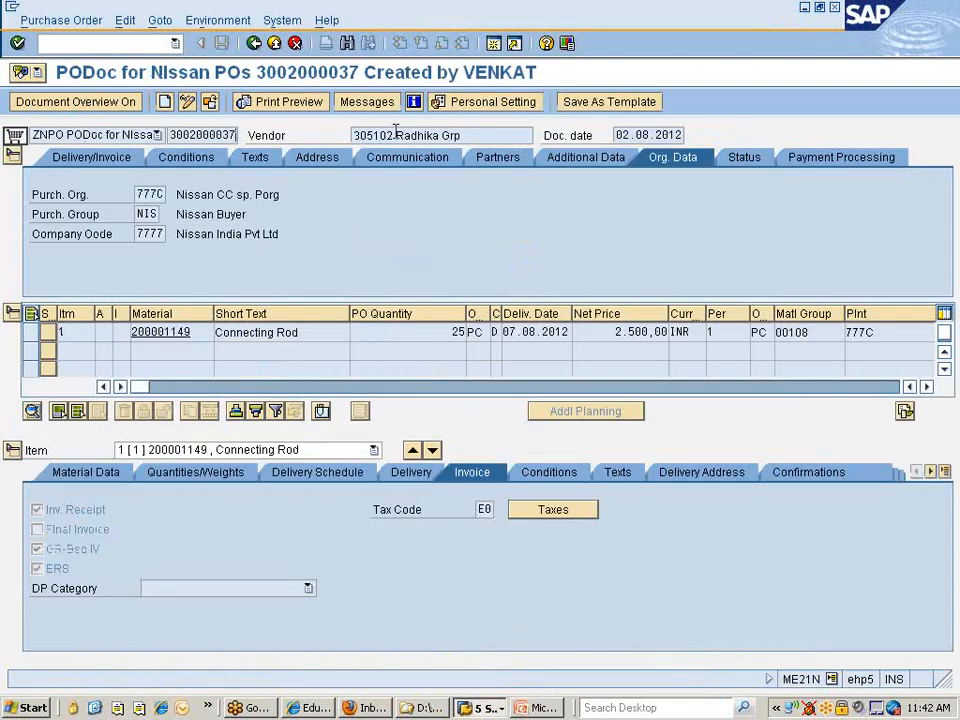
{"action": "left_click_drag", "start_coordinate": [396, 134], "coordinate": [350, 127]}
{"action": "key", "text": "ctrl+c"}
{"action": "key", "text": "alt+Tab"}
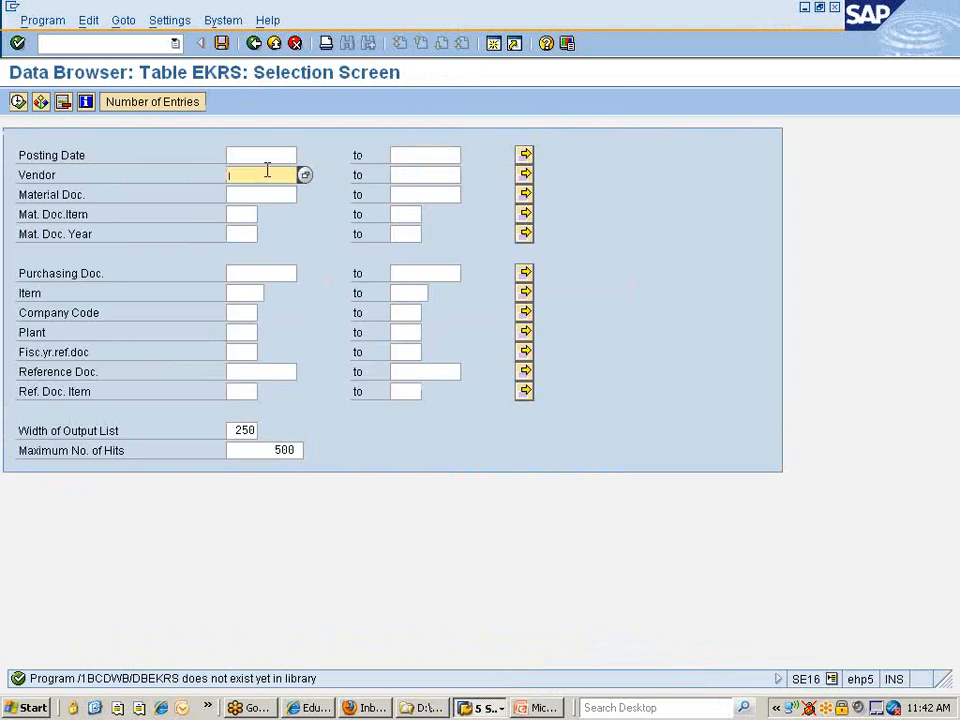
{"action": "key", "text": "ctrl+v"}
{"action": "left_click", "coordinate": [18, 102]}
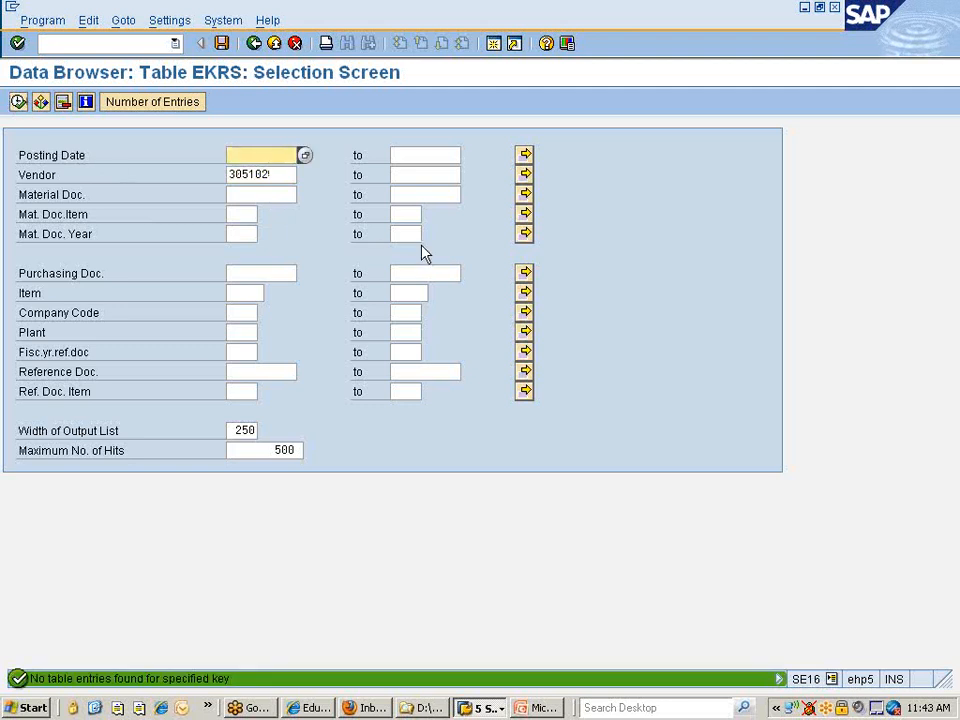
{"action": "key", "text": "alt+Tab"}
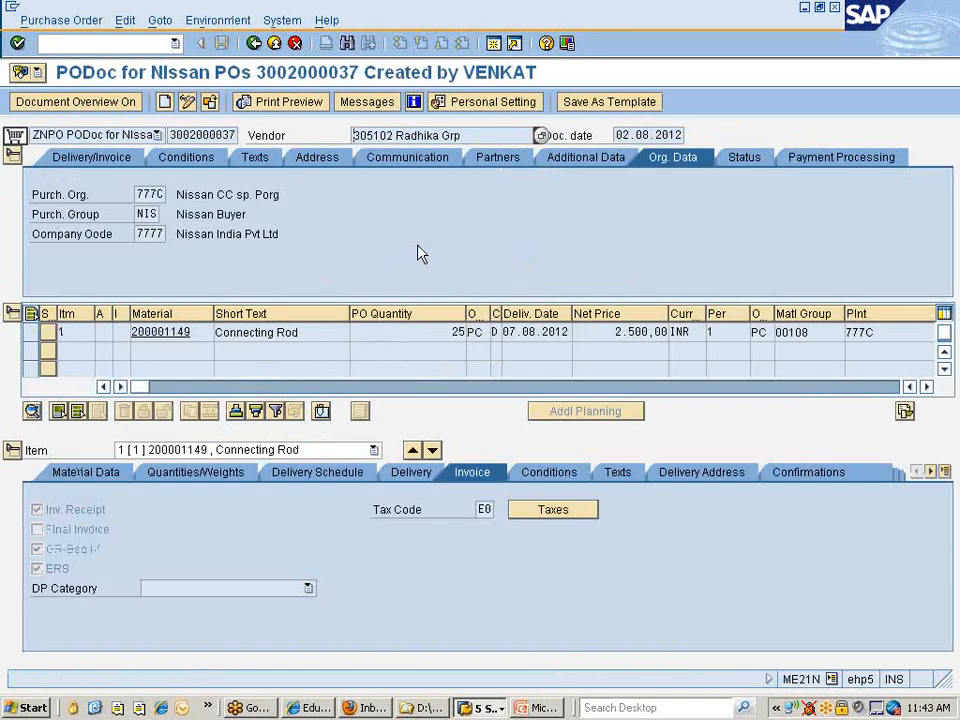
{"action": "key", "text": "alt+Tab"}
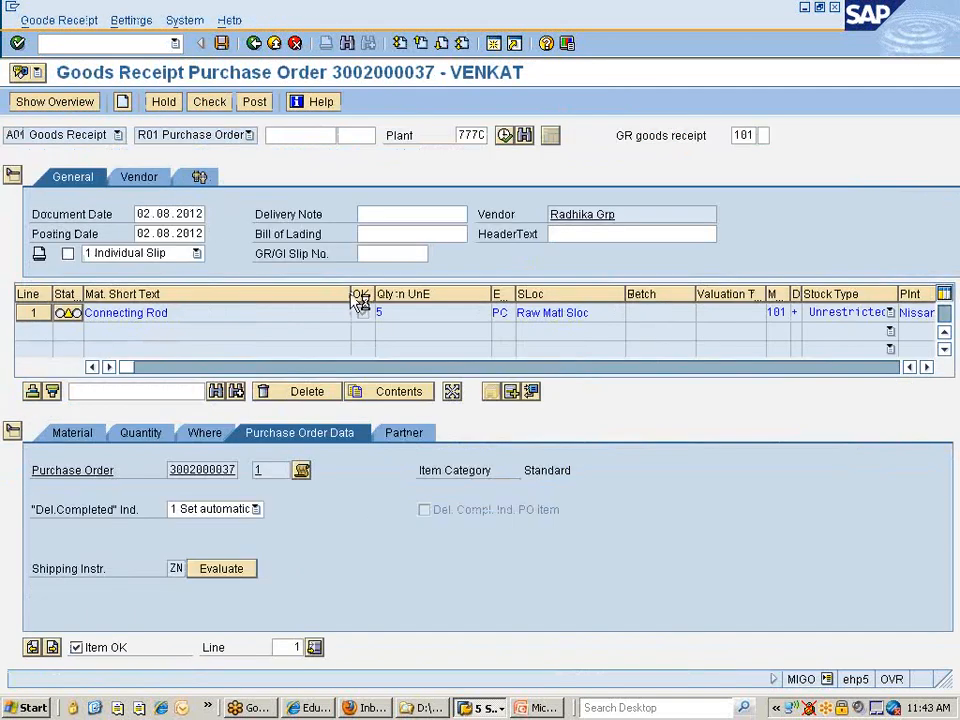
{"action": "left_click", "coordinate": [362, 312]}
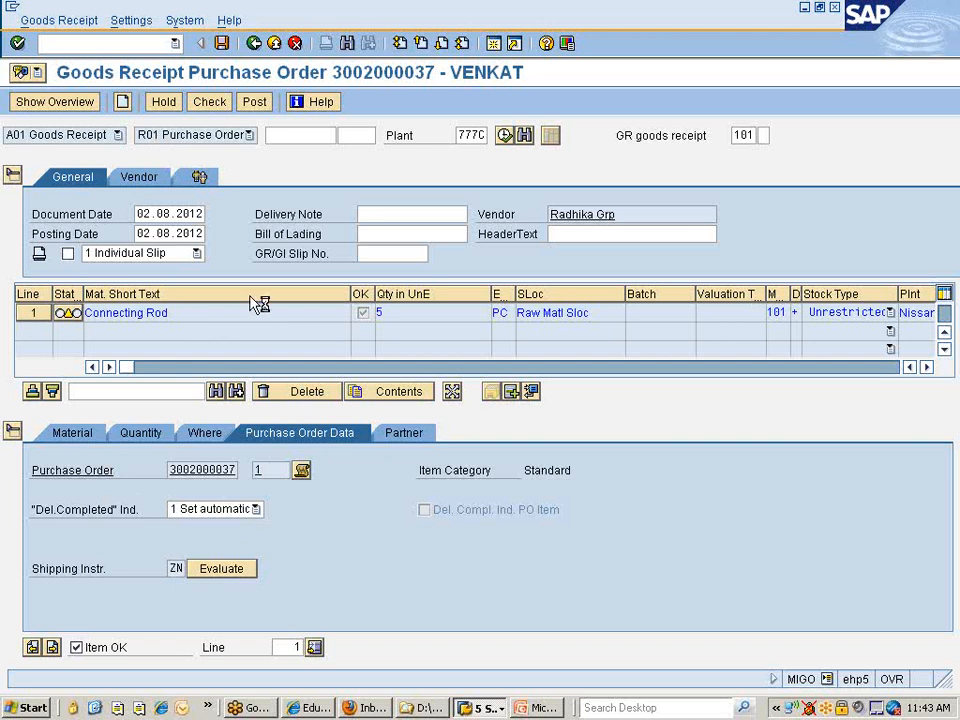
{"action": "key", "text": "alt+Tab"}
{"action": "key", "text": "alt+Tab"}
{"action": "key", "text": "alt+Tab"}
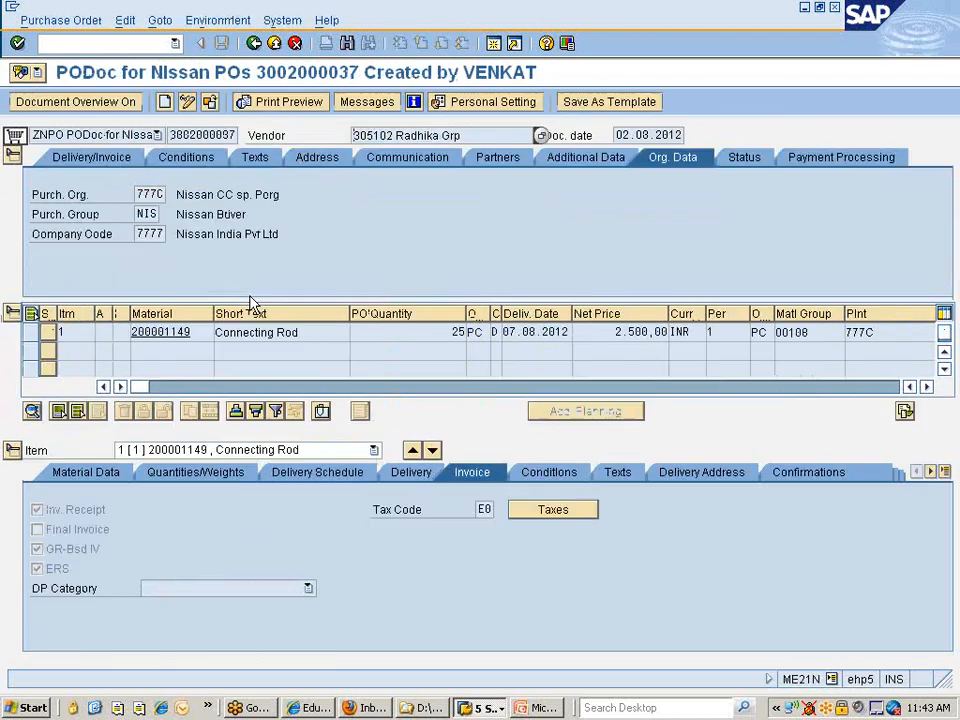
{"action": "key", "text": "alt+Tab"}
{"action": "key", "text": "alt+Tab"}
{"action": "key", "text": "alt+Tab"}
{"action": "key", "text": "alt+Tab"}
{"action": "key", "text": "alt+Tab"}
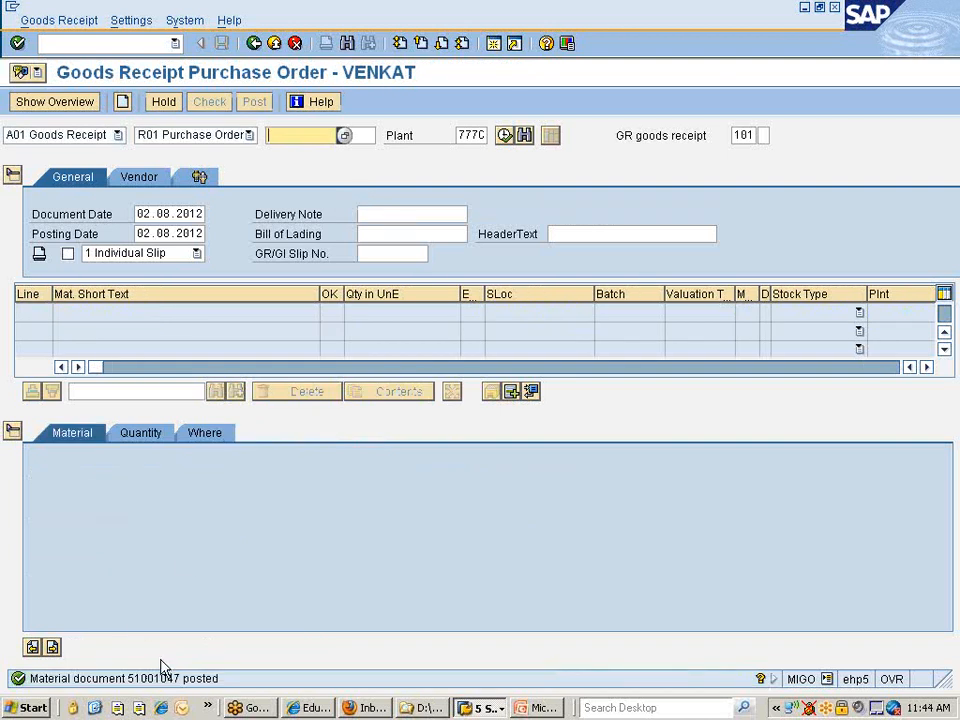
Run the EKRS selection again for the same vendor and examine the entry's columns through Ref. Doc. Item
{"action": "key", "text": "alt+Tab"}
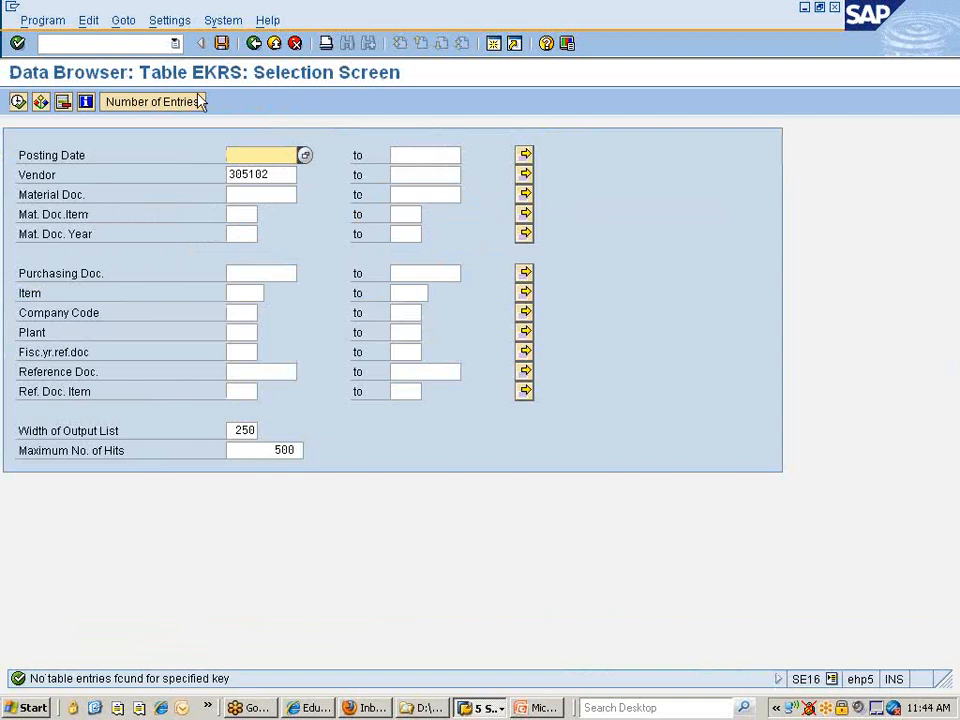
{"action": "left_click", "coordinate": [18, 102]}
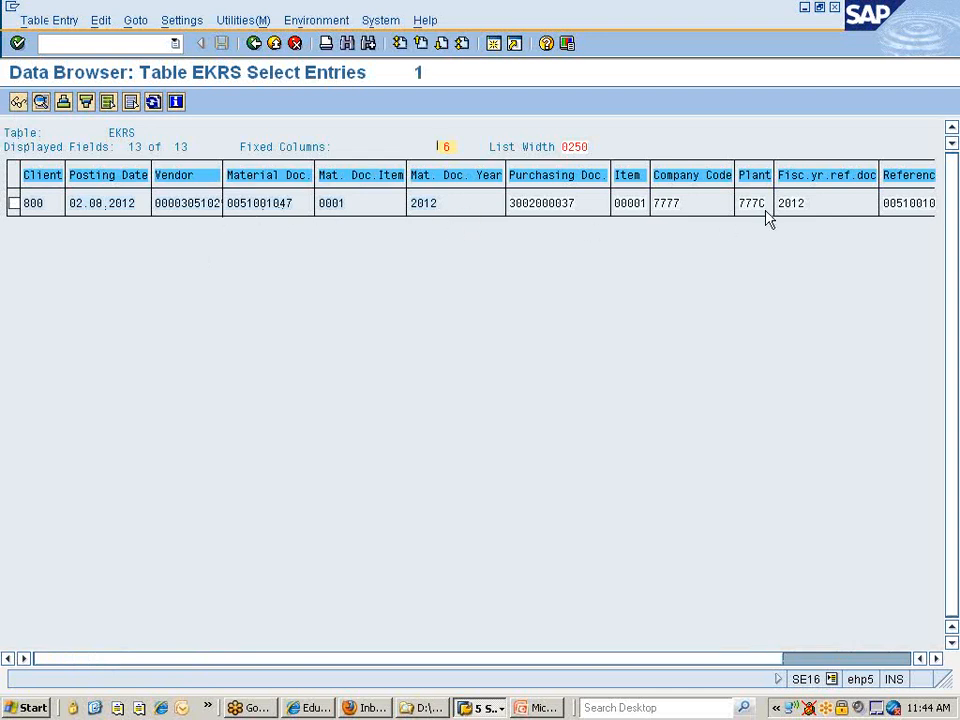
{"action": "left_click_drag", "start_coordinate": [810, 662], "coordinate": [809, 659]}
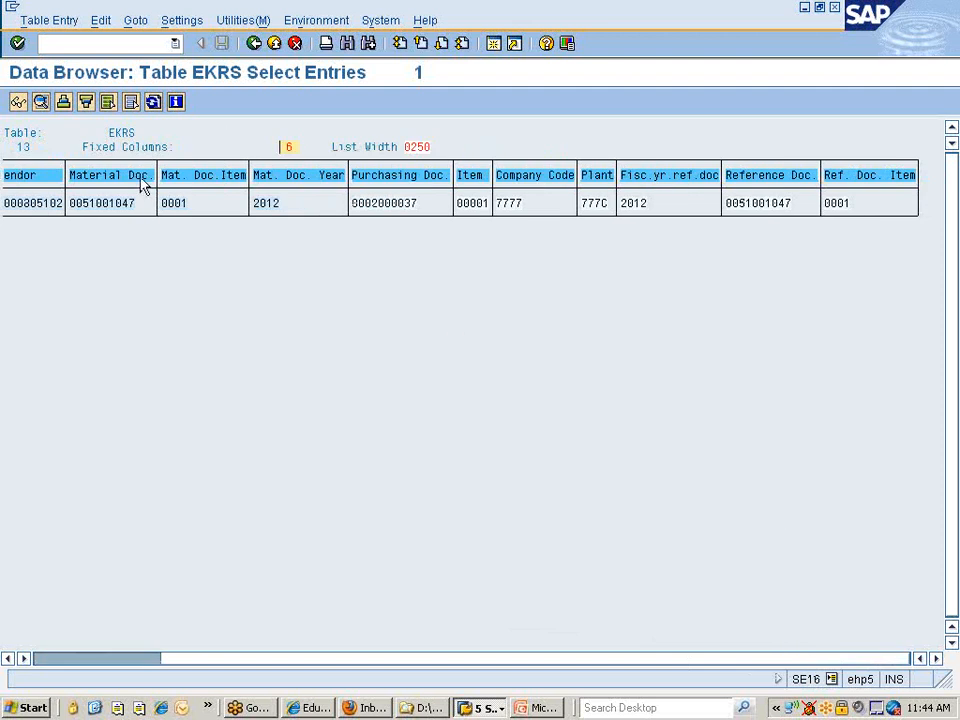
Return to the Goods Receipt Purchase Order session and load the same purchase order again for another receipt
{"action": "key", "text": "alt+Tab"}
{"action": "key", "text": "BackSpace"}
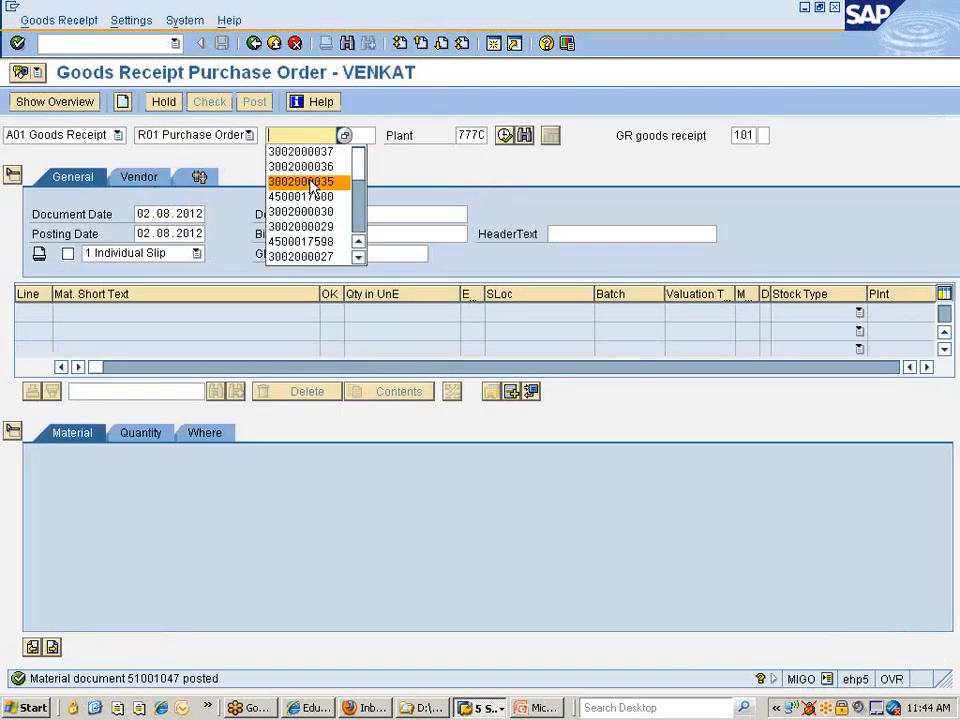
{"action": "left_click", "coordinate": [319, 153]}
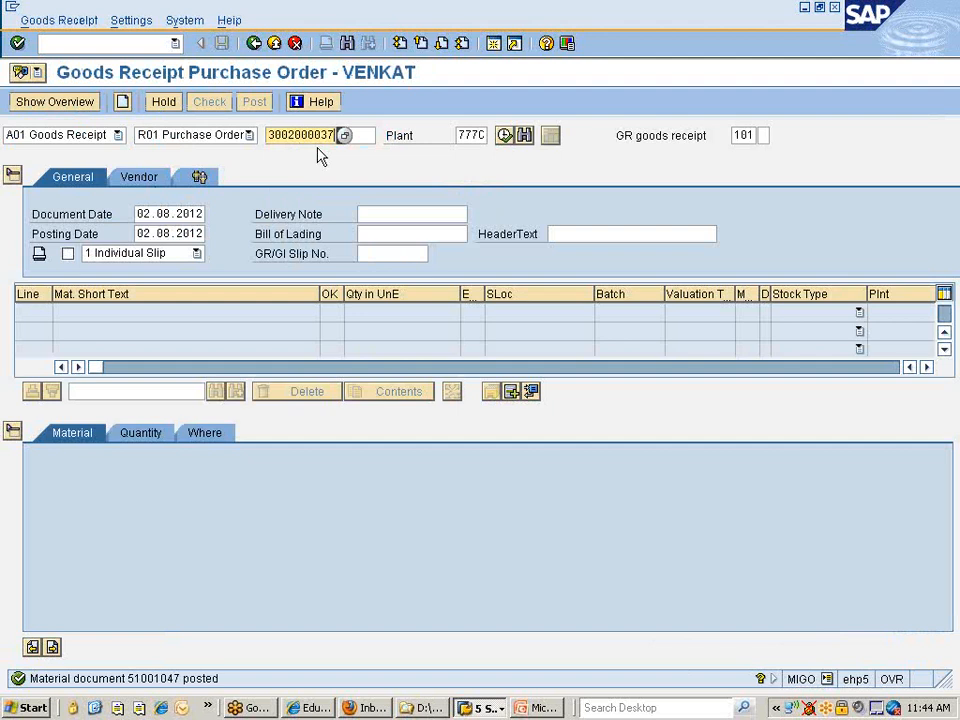
{"action": "key", "text": "Return"}
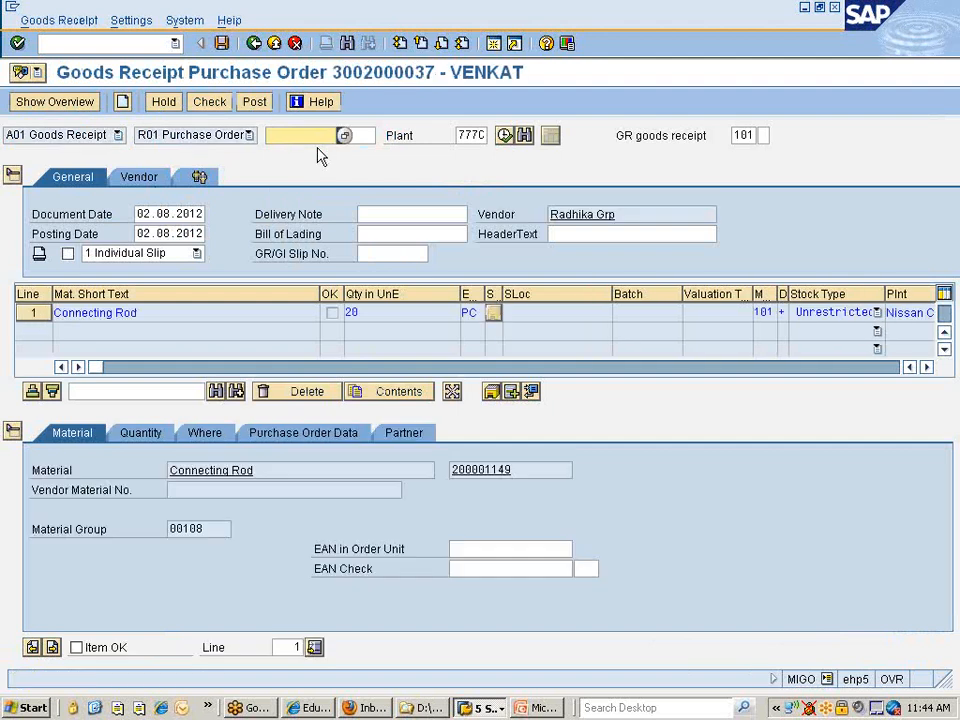
Mark the Connecting Rod item as OK and set its quantity in unit of entry to 12 PC
{"action": "left_click", "coordinate": [76, 647]}
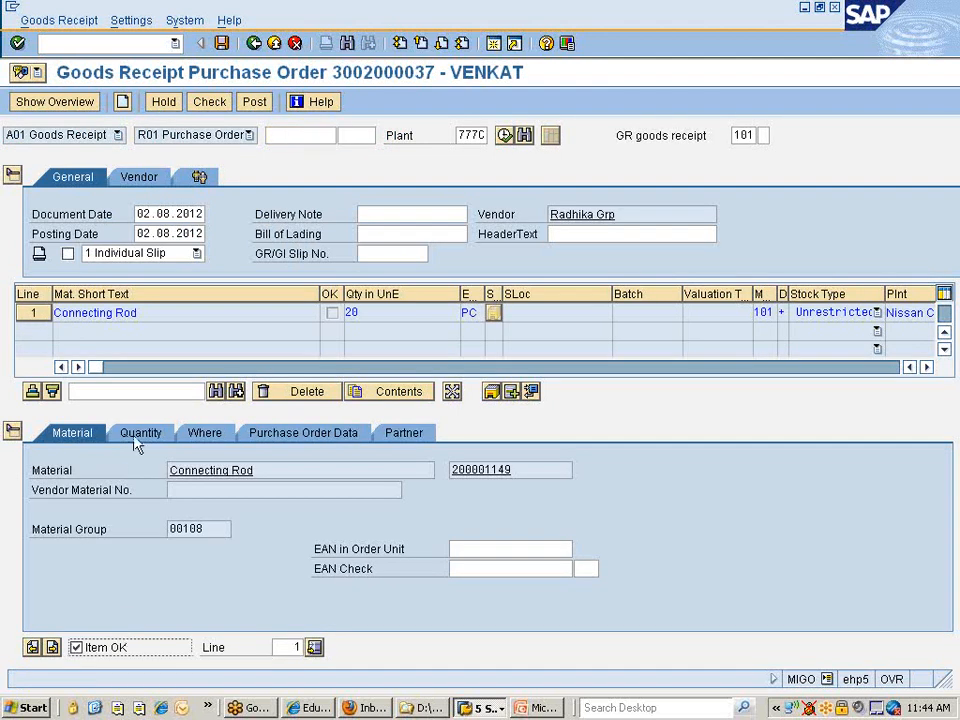
{"action": "left_click", "coordinate": [137, 438]}
{"action": "left_click", "coordinate": [187, 469]}
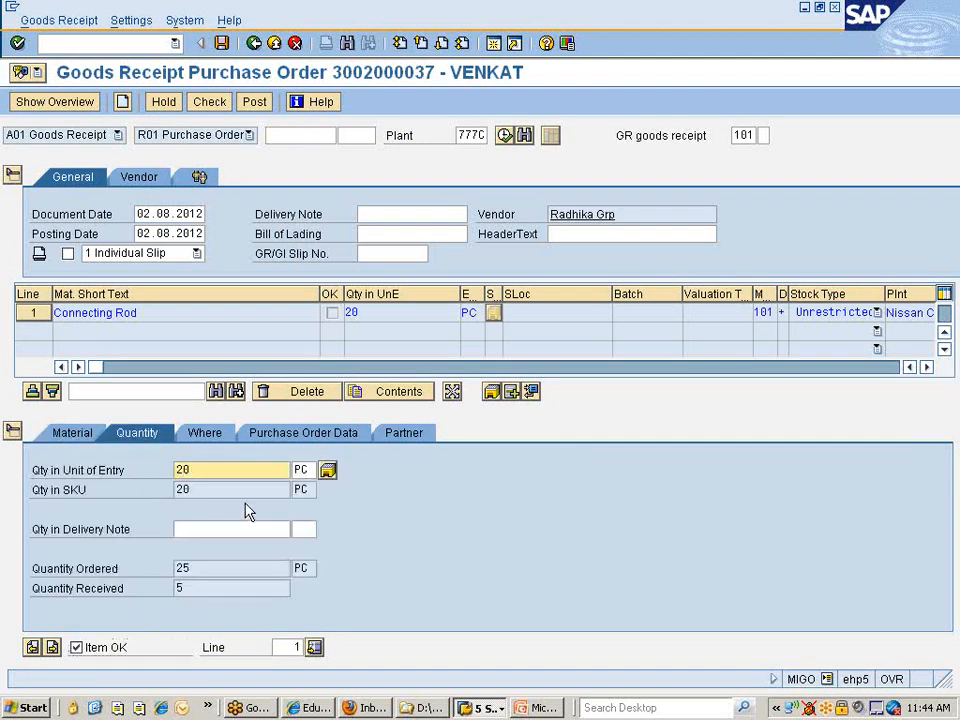
{"action": "key", "text": "BackSpace"}
{"action": "key", "text": "BackSpace"}
{"action": "type", "text": "1"}
{"action": "left_click", "coordinate": [248, 511]}
{"action": "key", "text": "BackSpace"}
{"action": "type", "text": "2"}
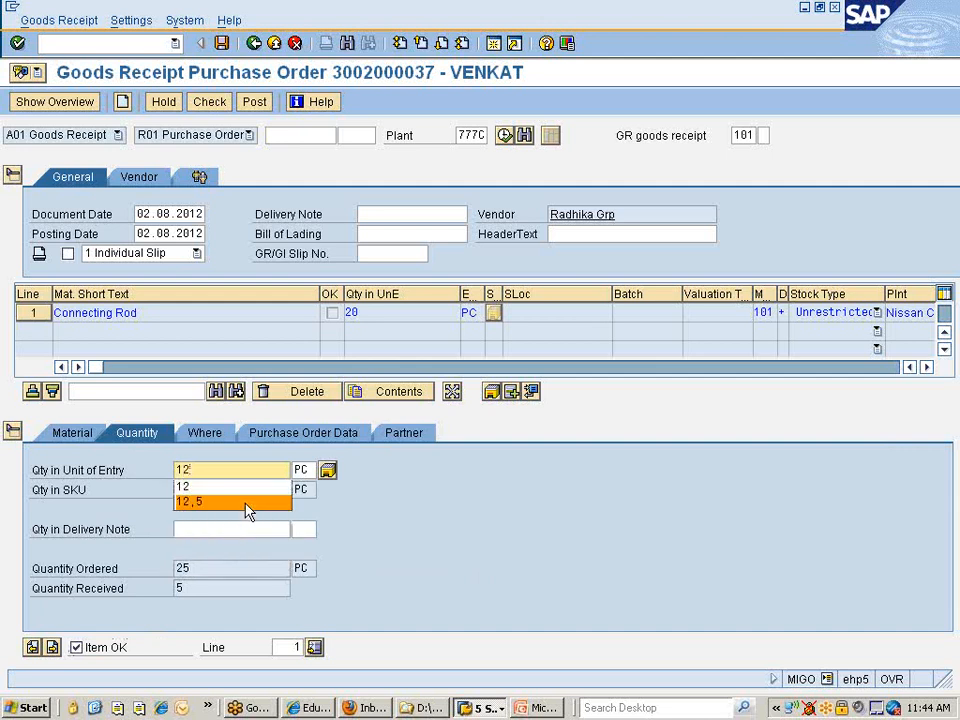
{"action": "left_click", "coordinate": [248, 511]}
{"action": "key", "text": "BackSpace"}
{"action": "key", "text": "BackSpace"}
{"action": "key", "text": "Up"}
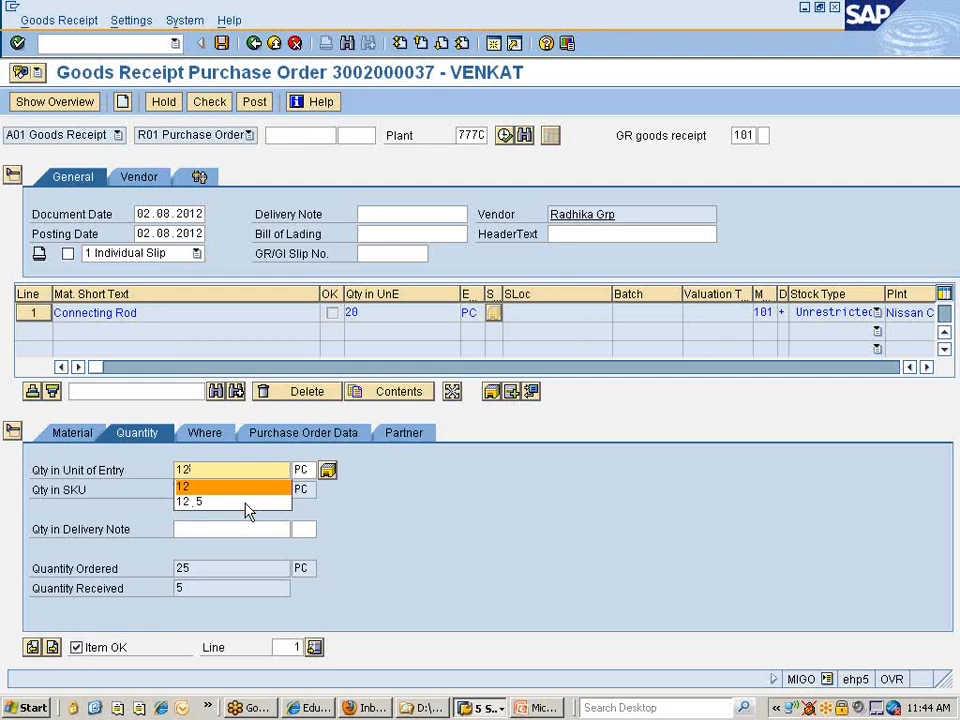
{"action": "key", "text": "Return"}
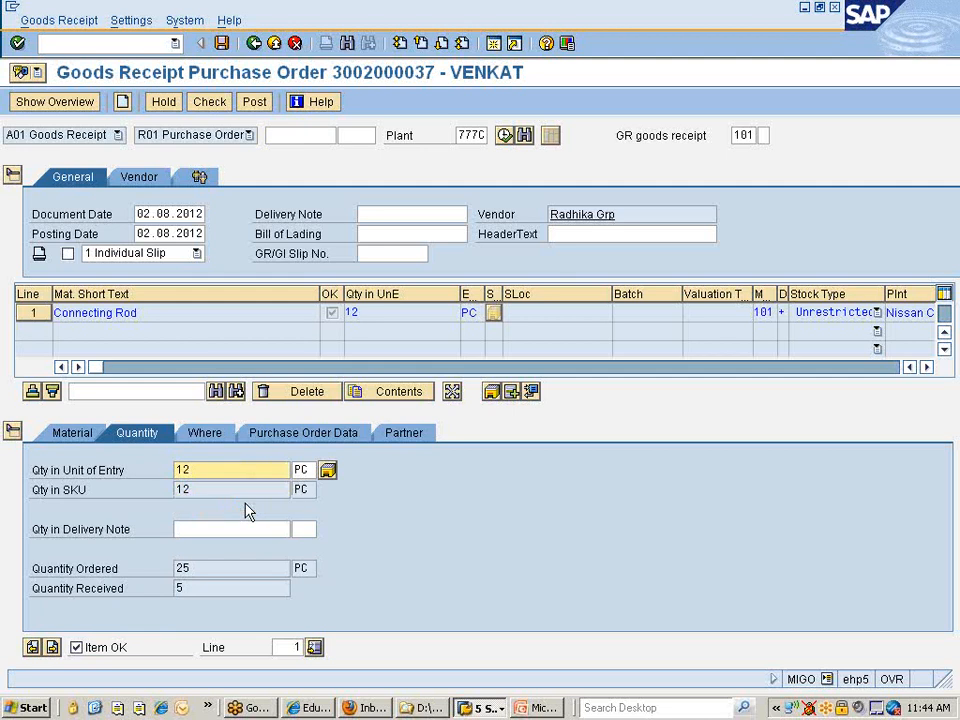
Set the item's storage location to 0002 and evaluate its shipping instruction ZN as Instruction complied with
{"action": "left_click", "coordinate": [200, 432]}
{"action": "left_click", "coordinate": [214, 550]}
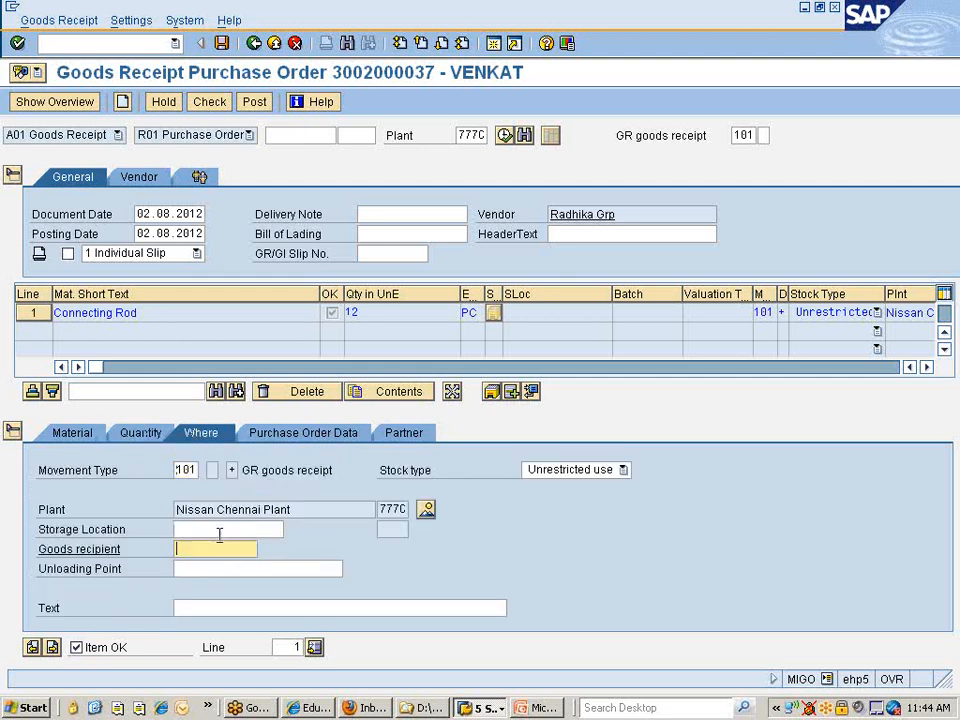
{"action": "left_click", "coordinate": [218, 529]}
{"action": "type", "text": "0"}
{"action": "left_click", "coordinate": [182, 563]}
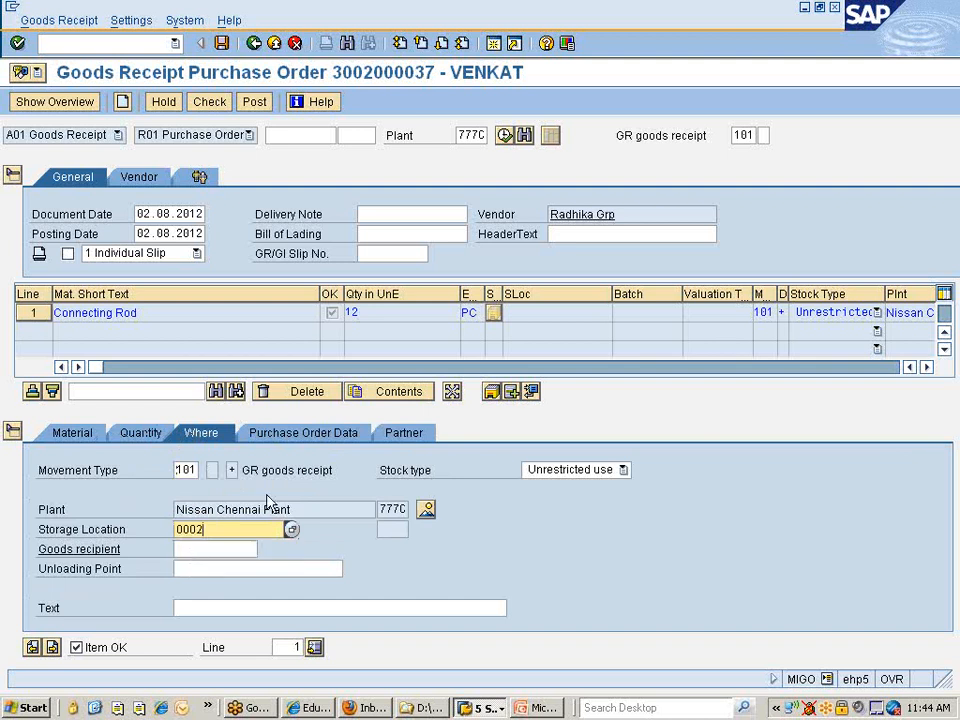
{"action": "left_click", "coordinate": [326, 433]}
{"action": "left_click", "coordinate": [234, 568]}
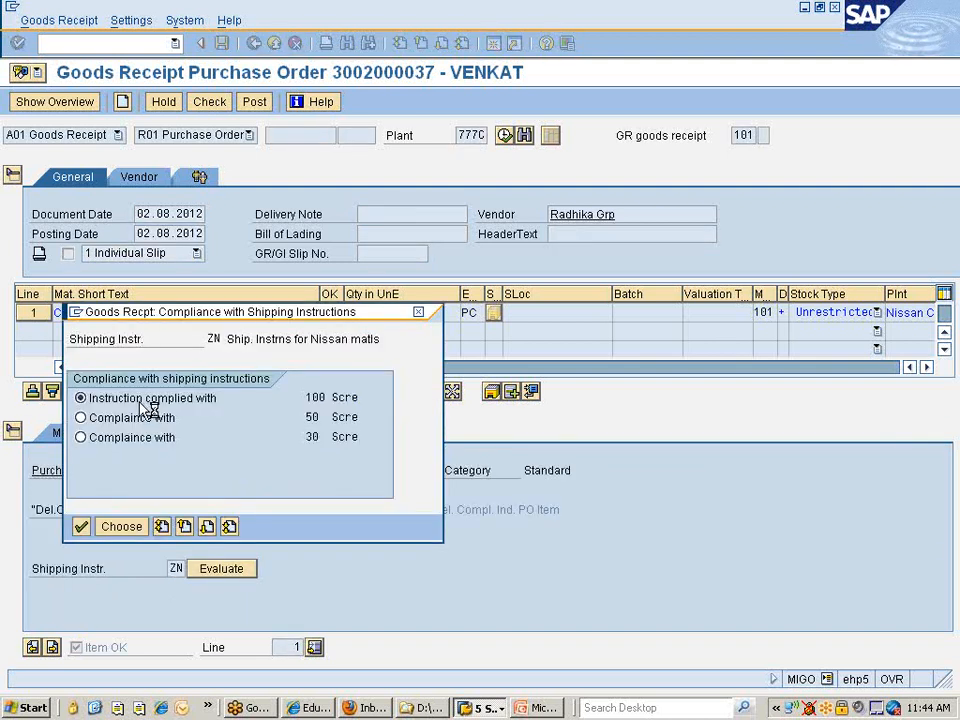
{"action": "left_click", "coordinate": [108, 528]}
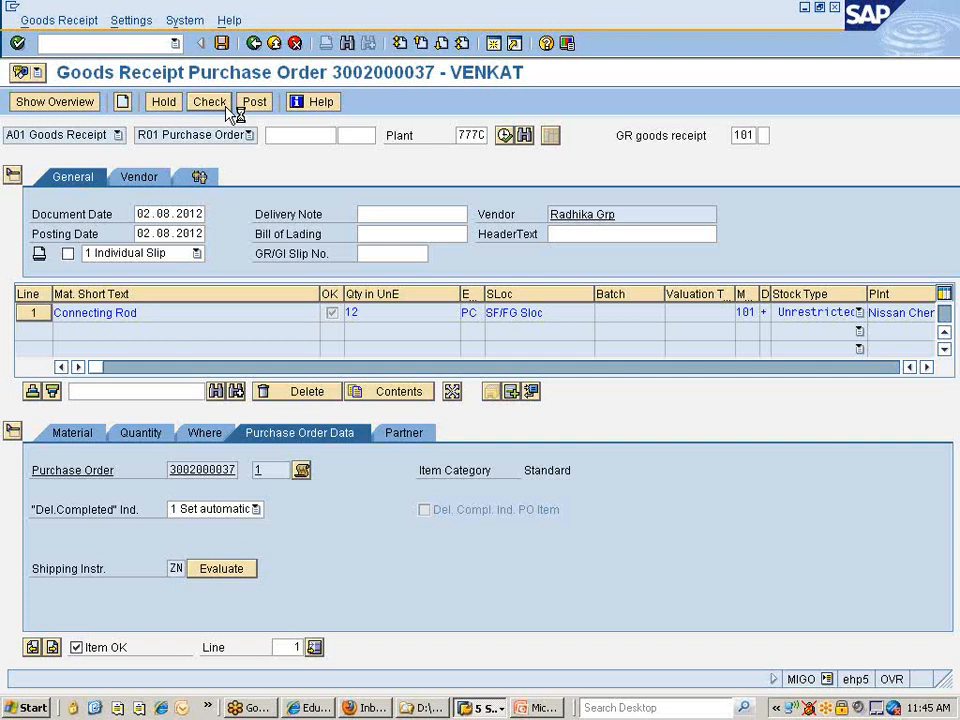
Check the goods receipt for 12 PC, accept the message log, and post the receipt
{"action": "left_click", "coordinate": [227, 104]}
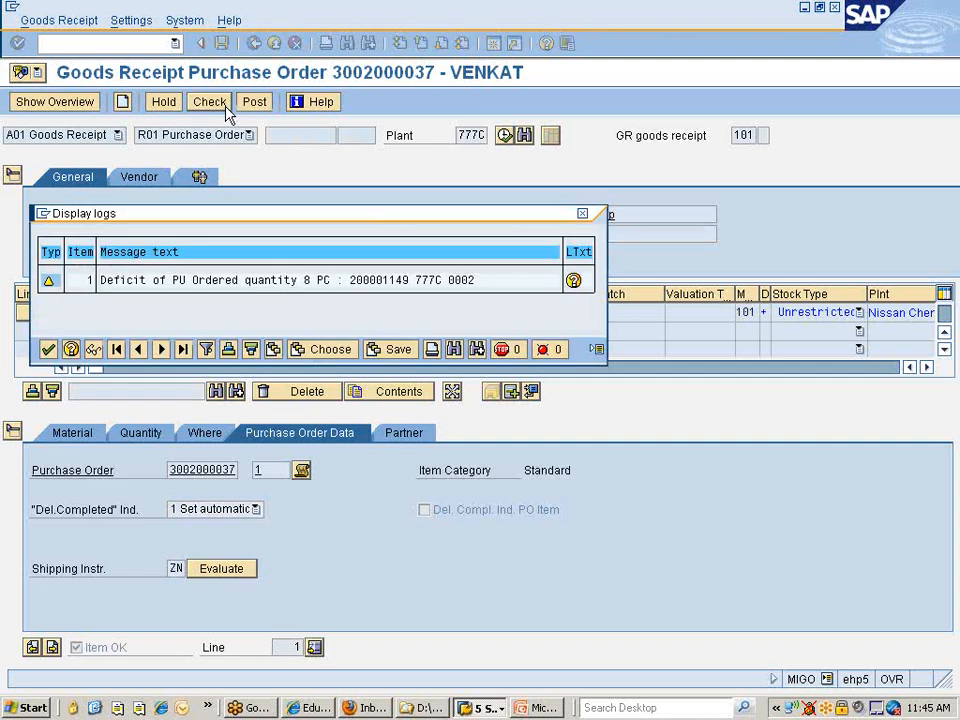
{"action": "key", "text": "Return"}
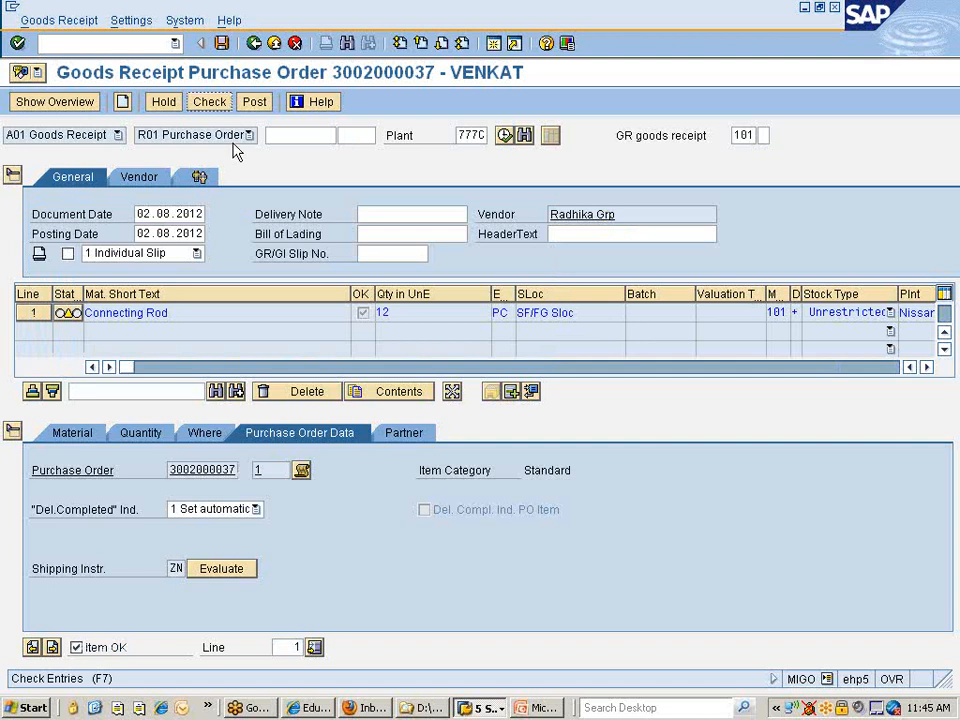
{"action": "left_click", "coordinate": [260, 103]}
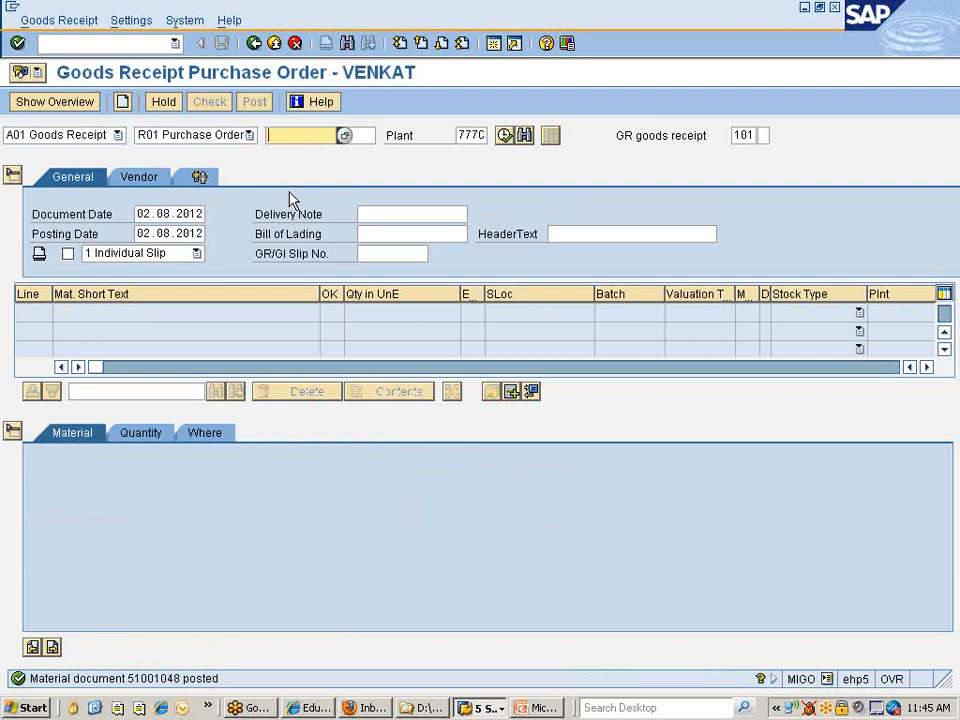
Load the same purchase order again from the recent entries for its remaining goods receipt
{"action": "key", "text": "Down"}
{"action": "key", "text": "Down"}
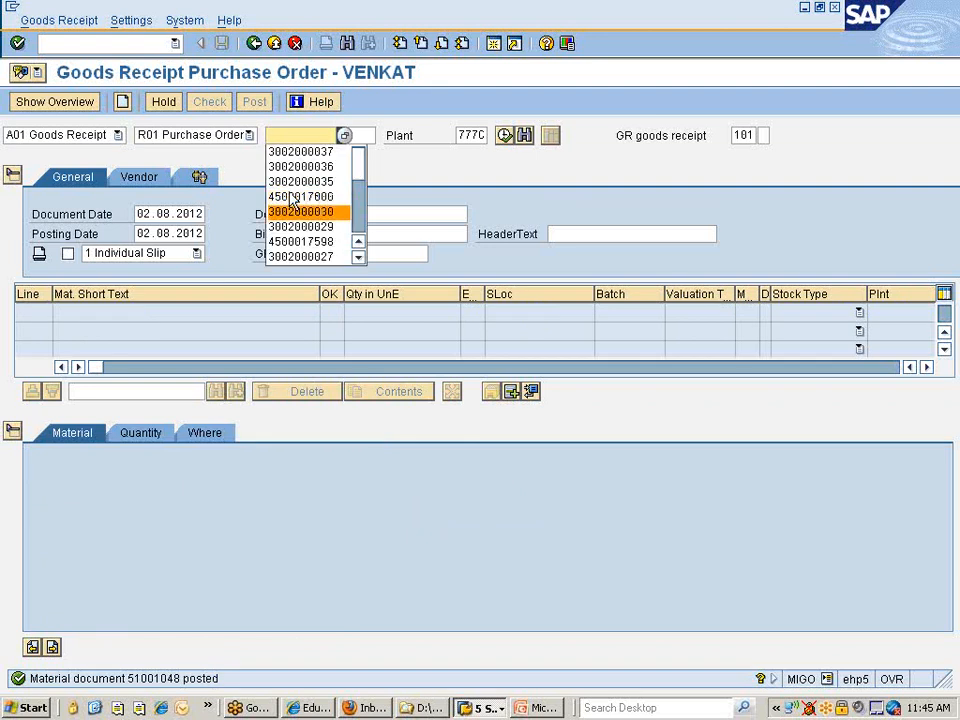
{"action": "key", "text": "Up"}
{"action": "key", "text": "Up"}
{"action": "key", "text": "Up"}
{"action": "key", "text": "Up"}
{"action": "key", "text": "Return"}
{"action": "key", "text": "Return"}
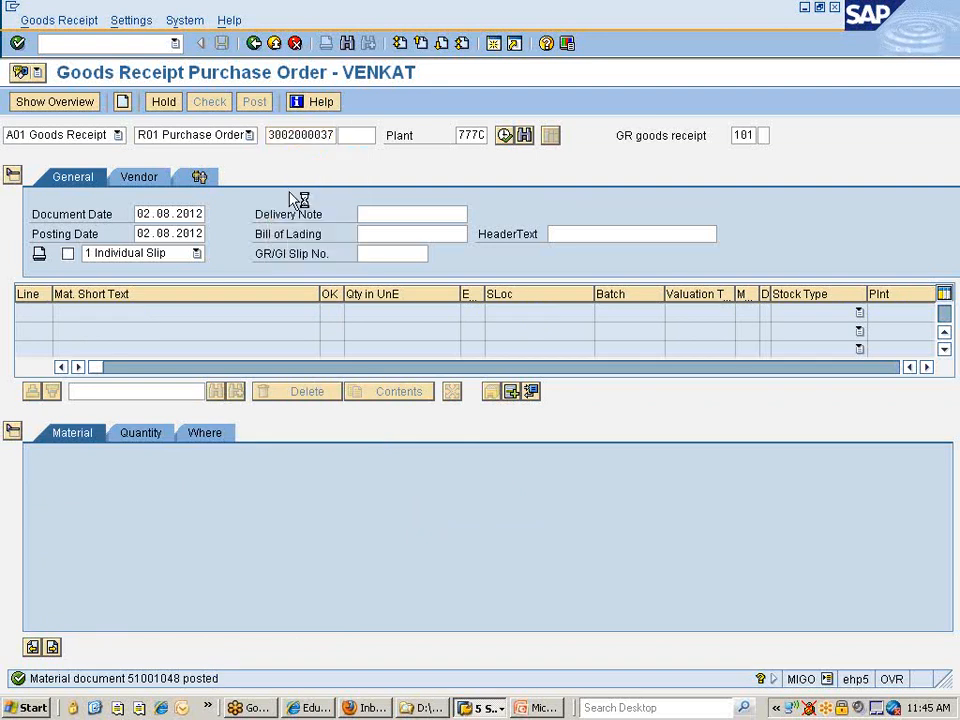
Refresh the EKRS entries in the Data Browser session and return to the goods receipt
{"action": "key", "text": "alt+Tab"}
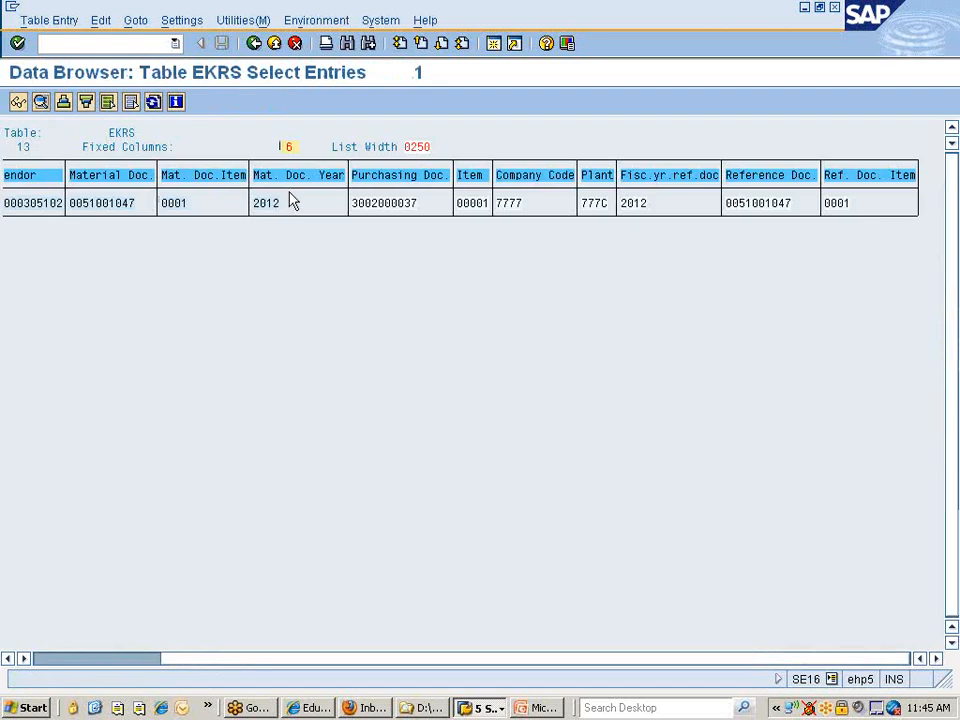
{"action": "left_click", "coordinate": [153, 103]}
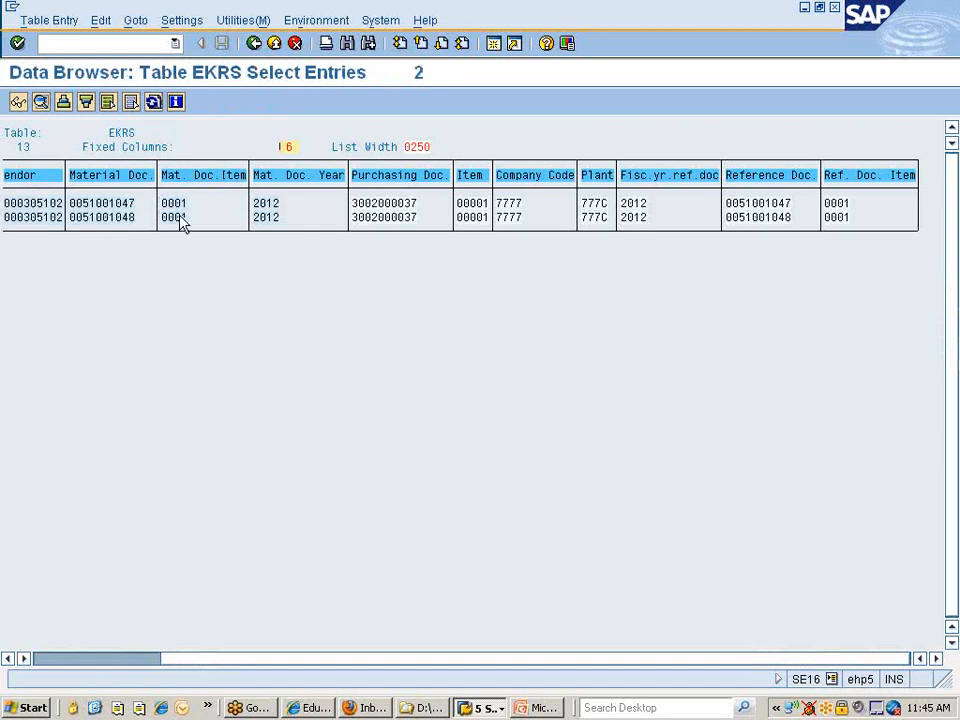
{"action": "key", "text": "alt+Tab"}
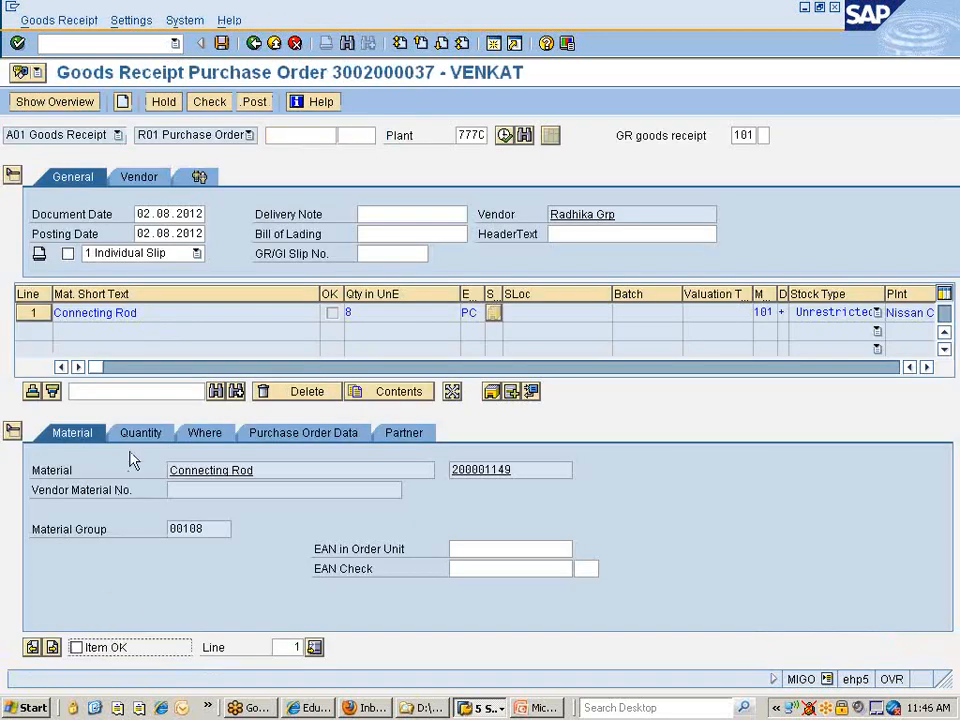
For the remaining Connecting Rod quantity, set storage location 0002 and rate the shipping instruction as complied with
{"action": "left_click", "coordinate": [138, 434]}
{"action": "left_click", "coordinate": [210, 436]}
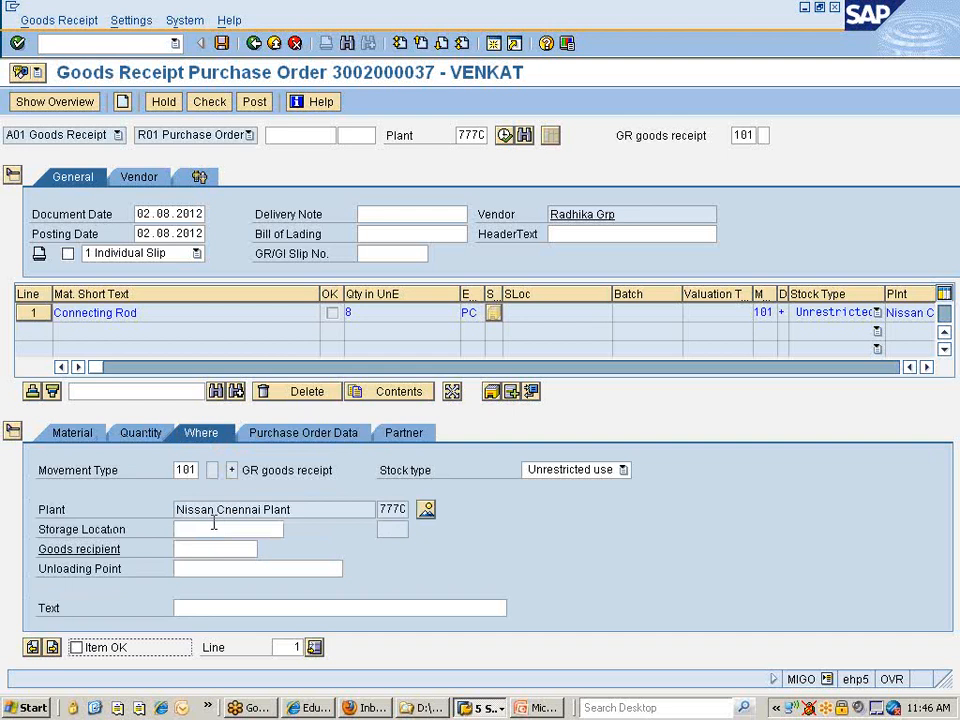
{"action": "left_click", "coordinate": [207, 529]}
{"action": "left_click", "coordinate": [193, 546]}
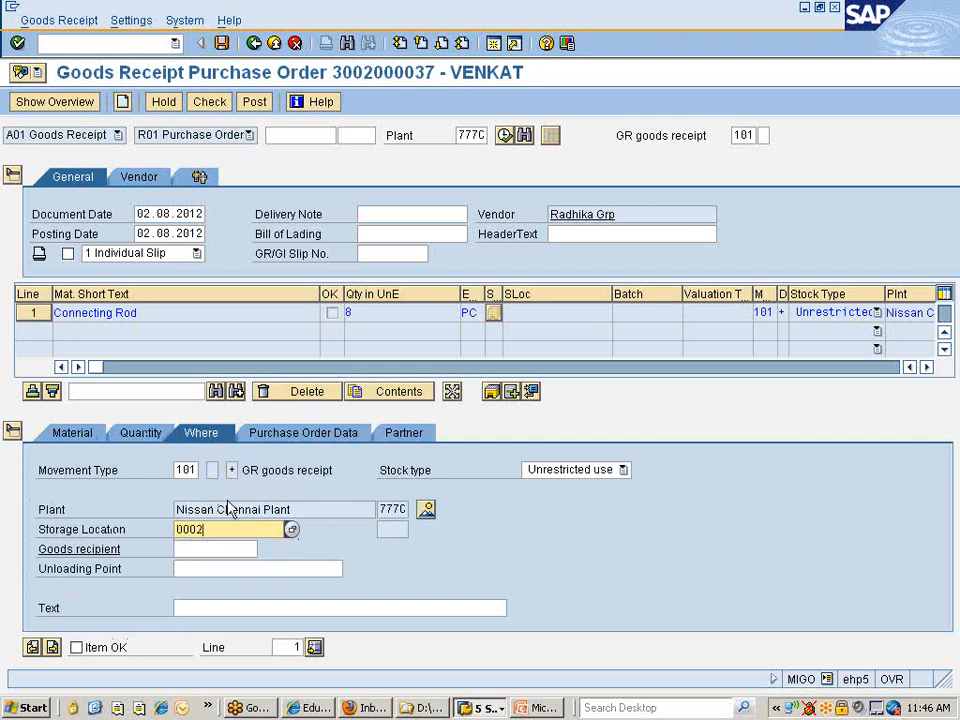
{"action": "left_click", "coordinate": [300, 433]}
{"action": "left_click", "coordinate": [215, 570]}
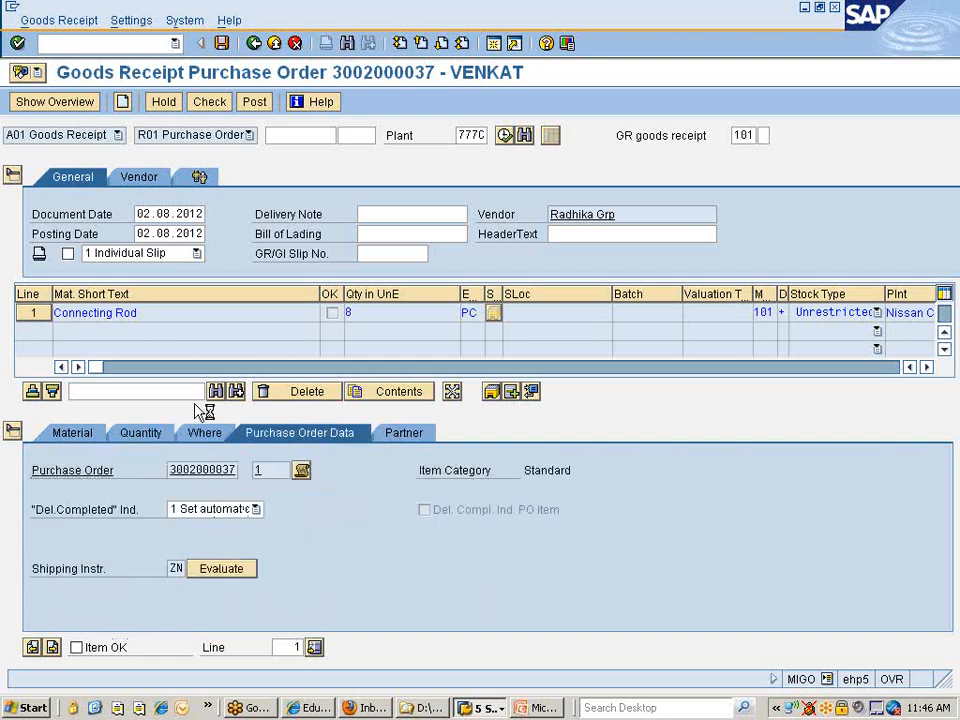
{"action": "double_click", "coordinate": [150, 399]}
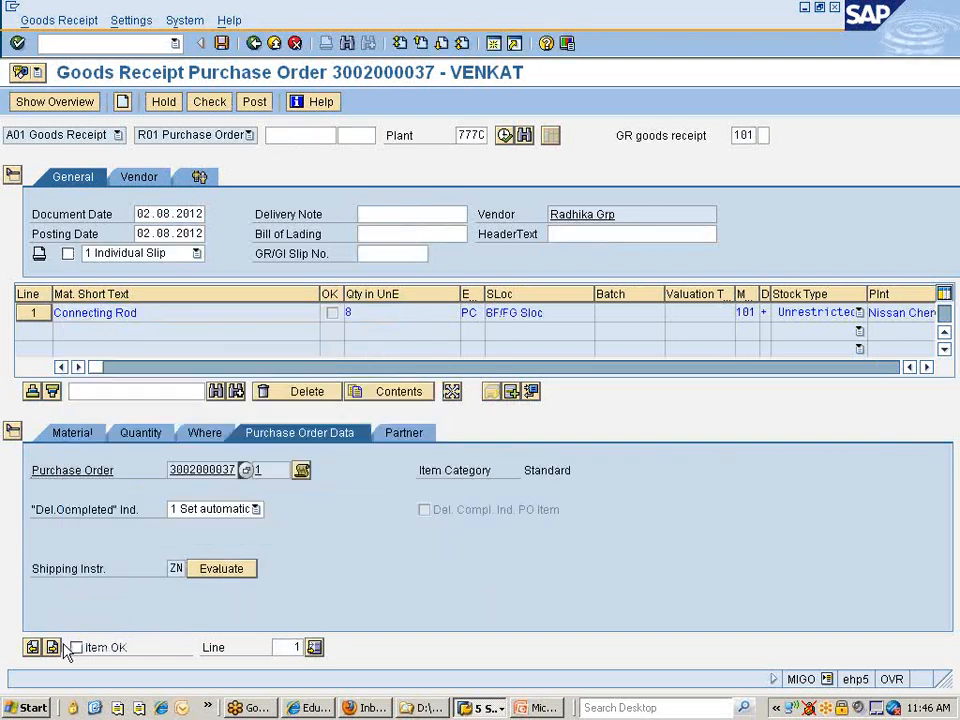
Mark the remaining Connecting Rod item as OK, then check and post the goods receipt
{"action": "left_click", "coordinate": [77, 649]}
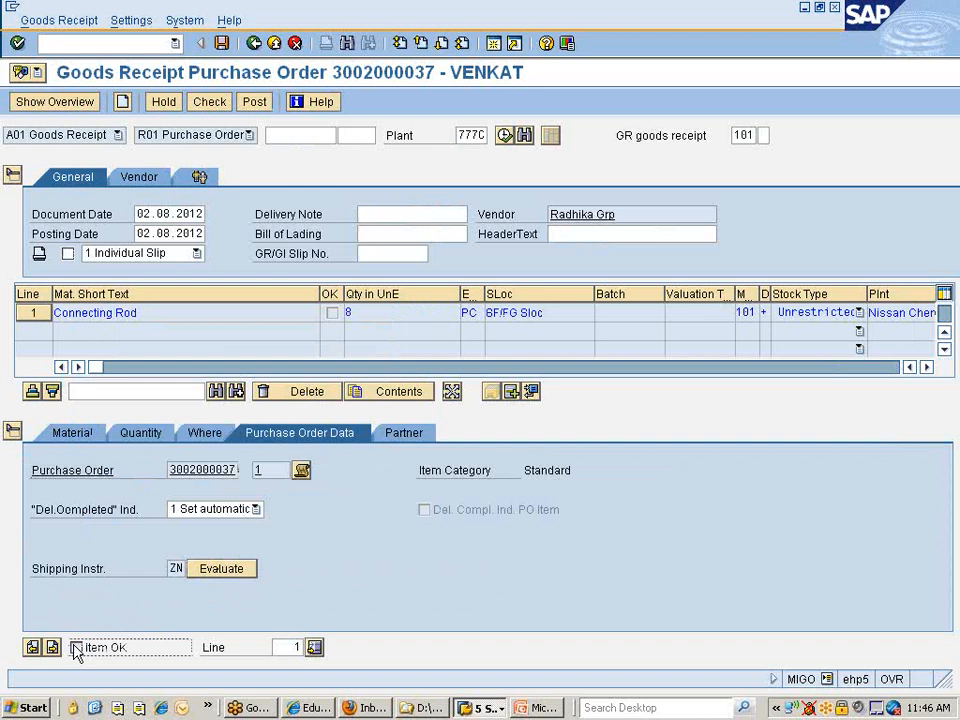
{"action": "left_click", "coordinate": [210, 104]}
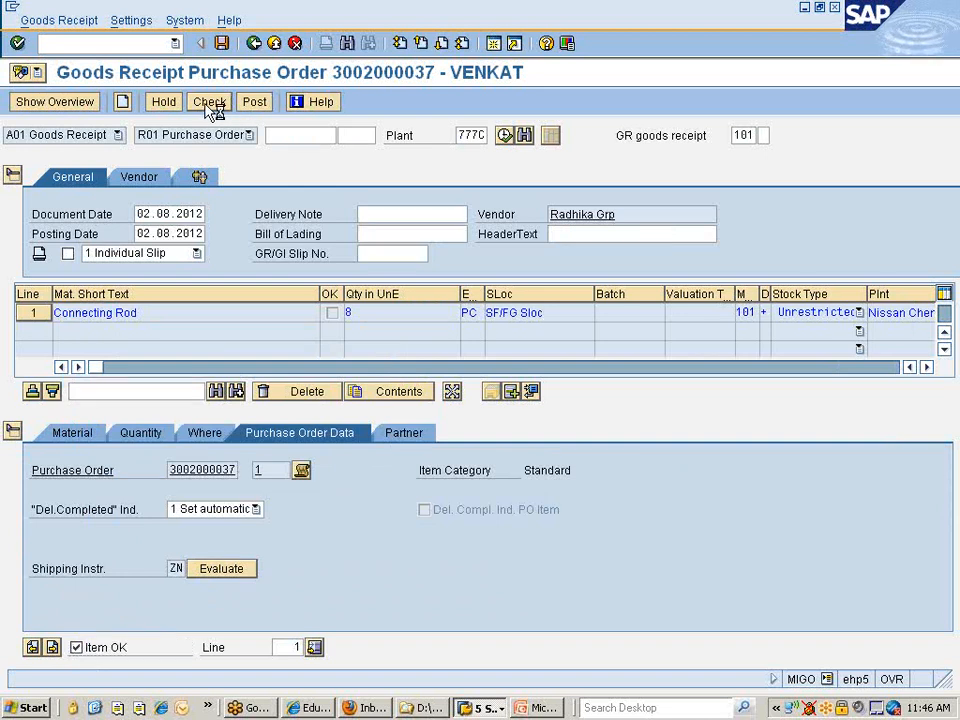
{"action": "left_click", "coordinate": [254, 102]}
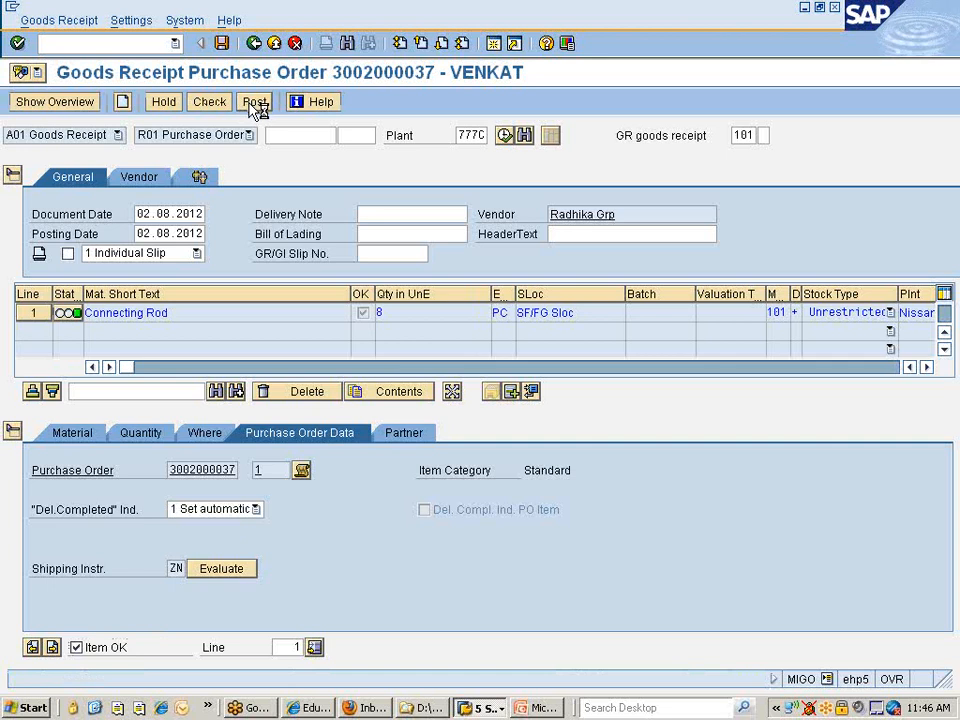
Refresh the EKRS entries in the Data Browser and copy the listed material document numbers
{"action": "key", "text": "alt+Tab"}
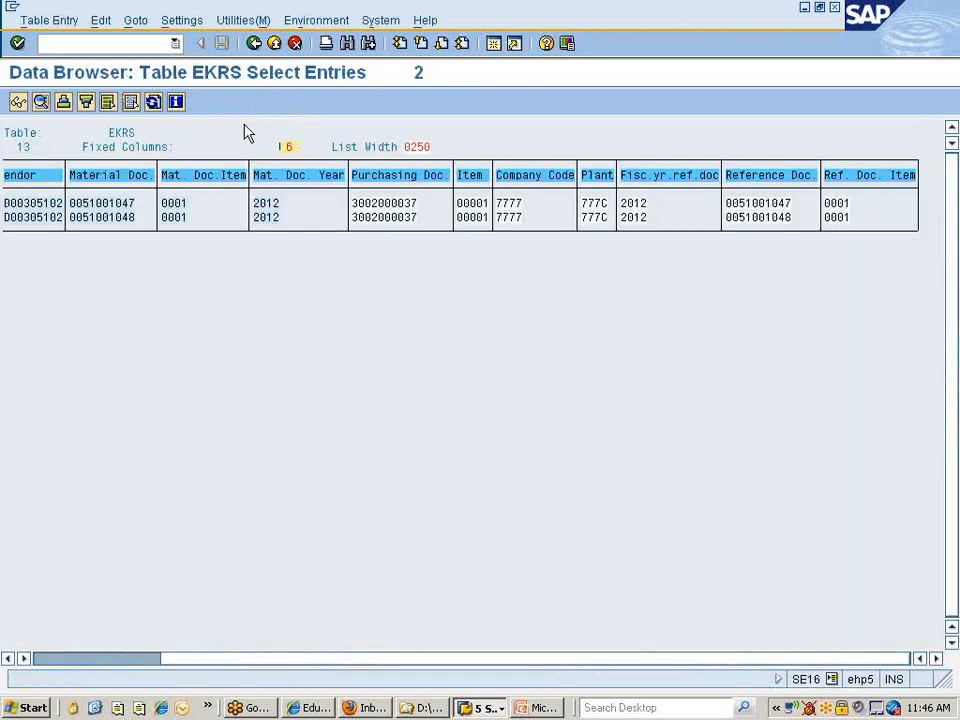
{"action": "key", "text": "alt+Tab"}
{"action": "key", "text": "alt+Tab"}
{"action": "left_click", "coordinate": [153, 101]}
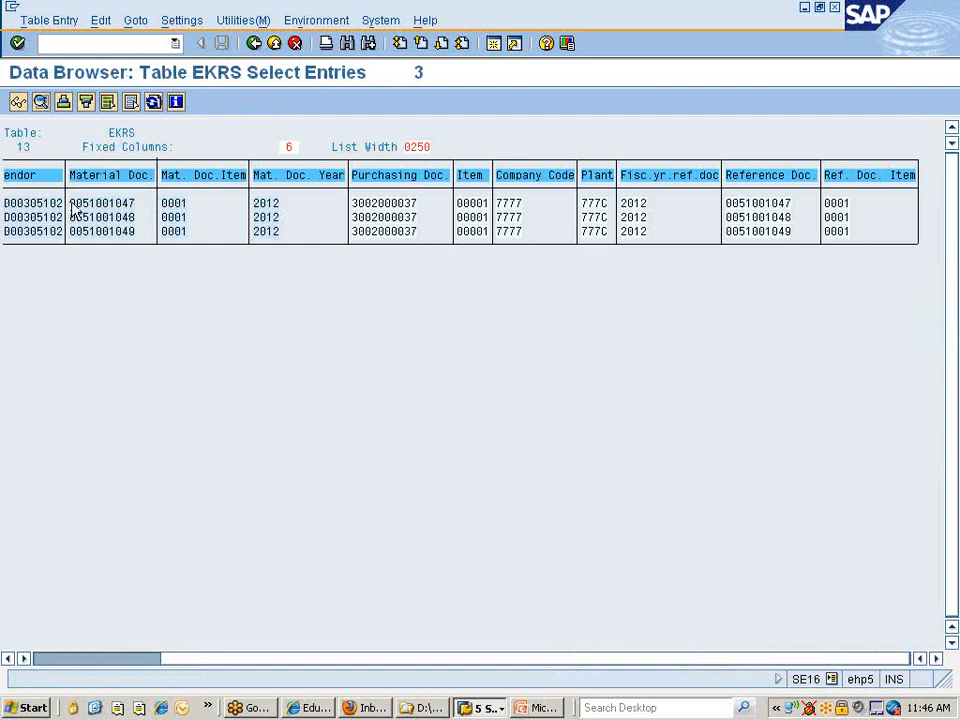
{"action": "left_click_drag", "start_coordinate": [73, 208], "coordinate": [141, 251]}
{"action": "key", "text": "ctrl+c"}
Switch back to the Goods Receipt Purchase Order session and leave the transaction for SAP Easy Access
{"action": "key", "text": "alt+Tab"}
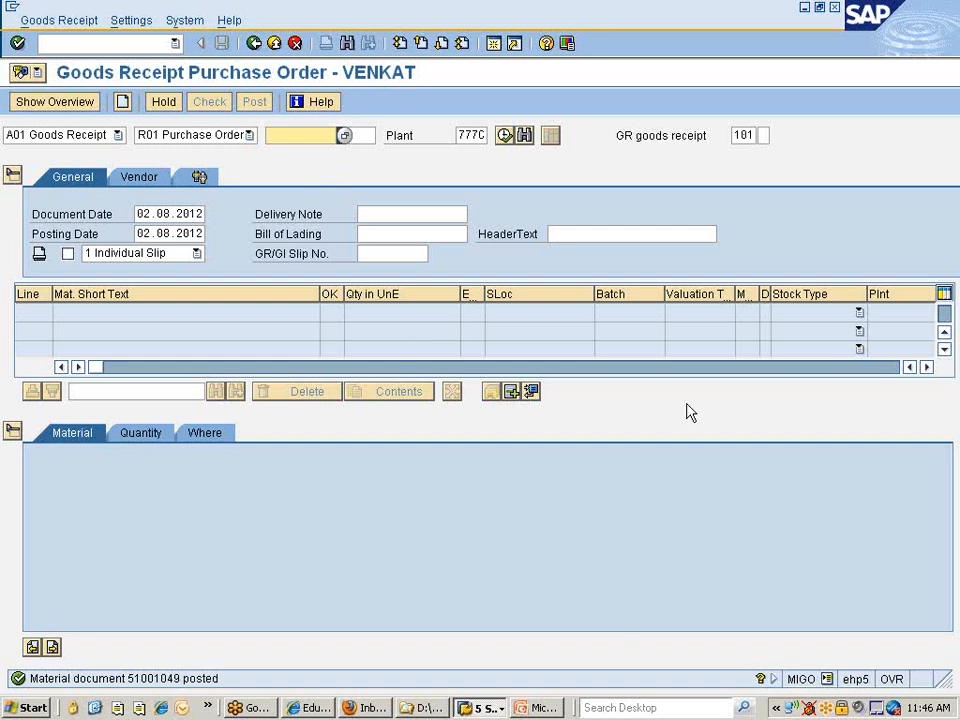
{"action": "left_click", "coordinate": [482, 705]}
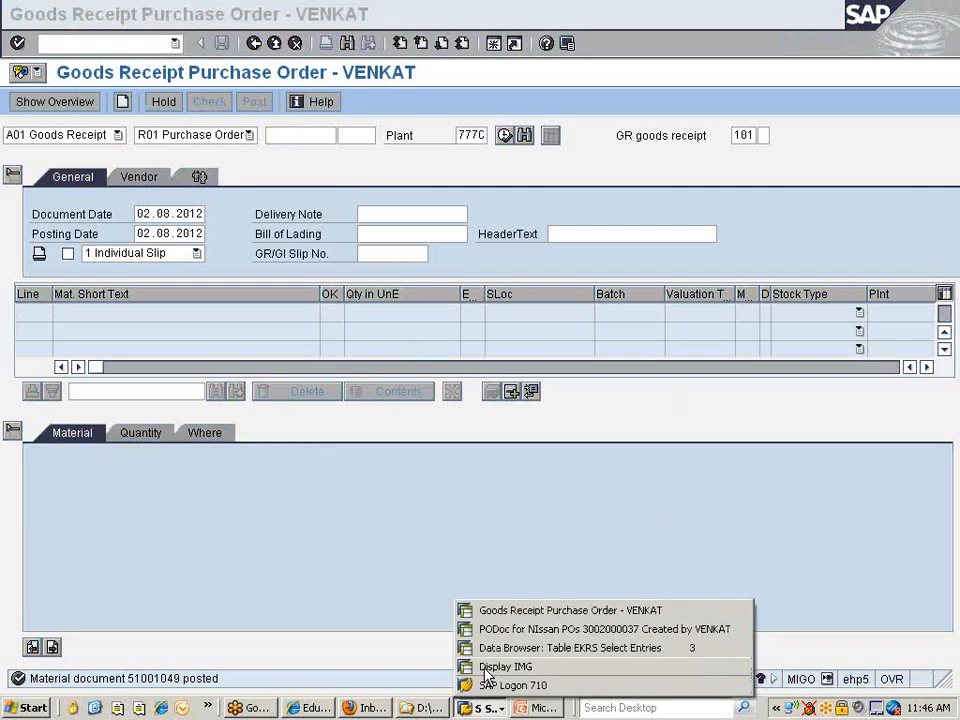
{"action": "left_click", "coordinate": [570, 610]}
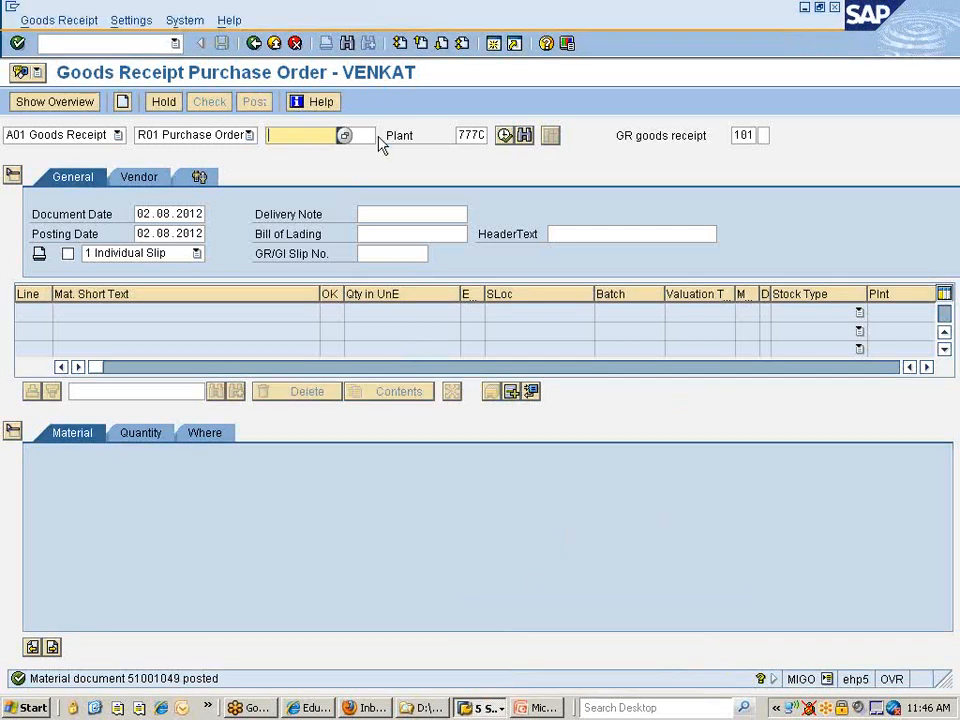
{"action": "left_click", "coordinate": [256, 44]}
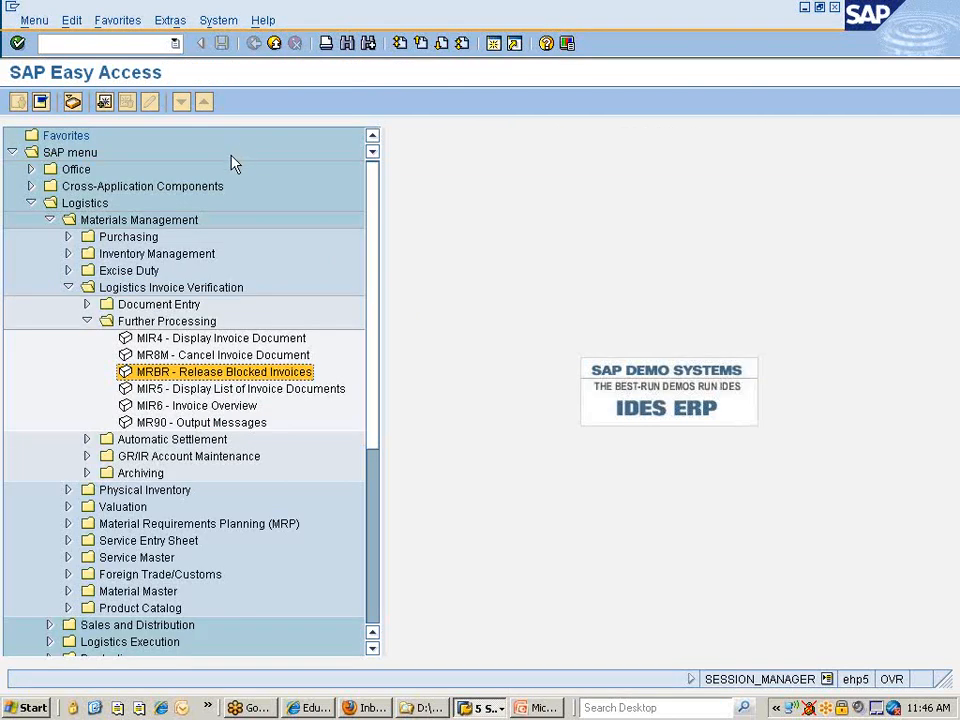
Open MRRL - Evaluated Receipt Settlement (ERS) from Automatic Settlement under Logistics Invoice Verification and go to its vendor selection
{"action": "key", "text": "Up"}
{"action": "key", "text": "Up"}
{"action": "key", "text": "Up"}
{"action": "key", "text": "Left"}
{"action": "key", "text": "Down"}
{"action": "key", "text": "Down"}
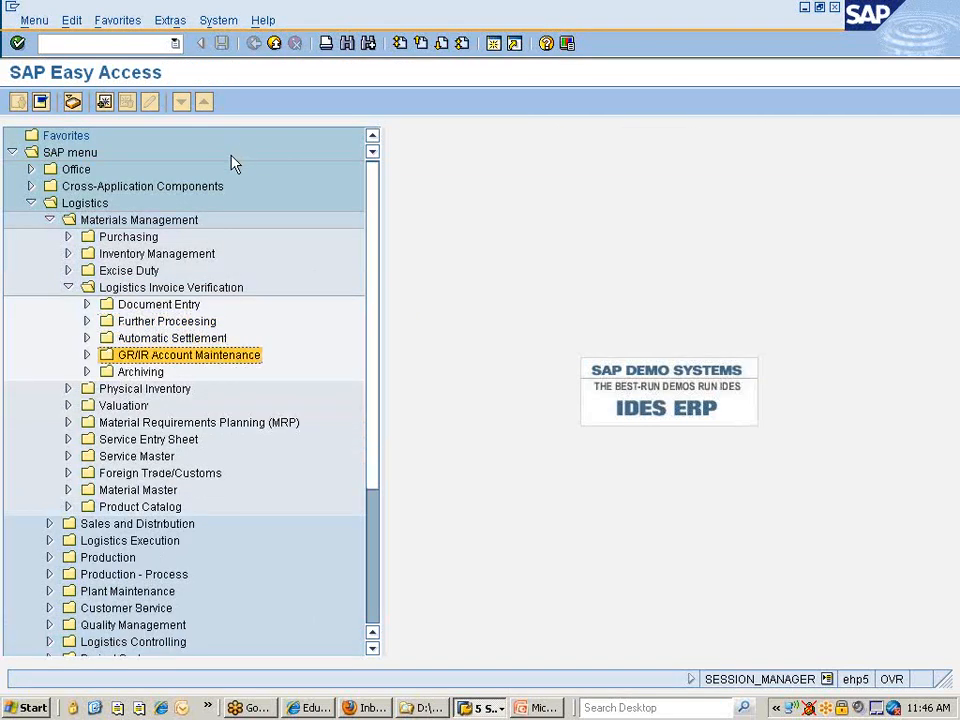
{"action": "key", "text": "Up"}
{"action": "key", "text": "Right"}
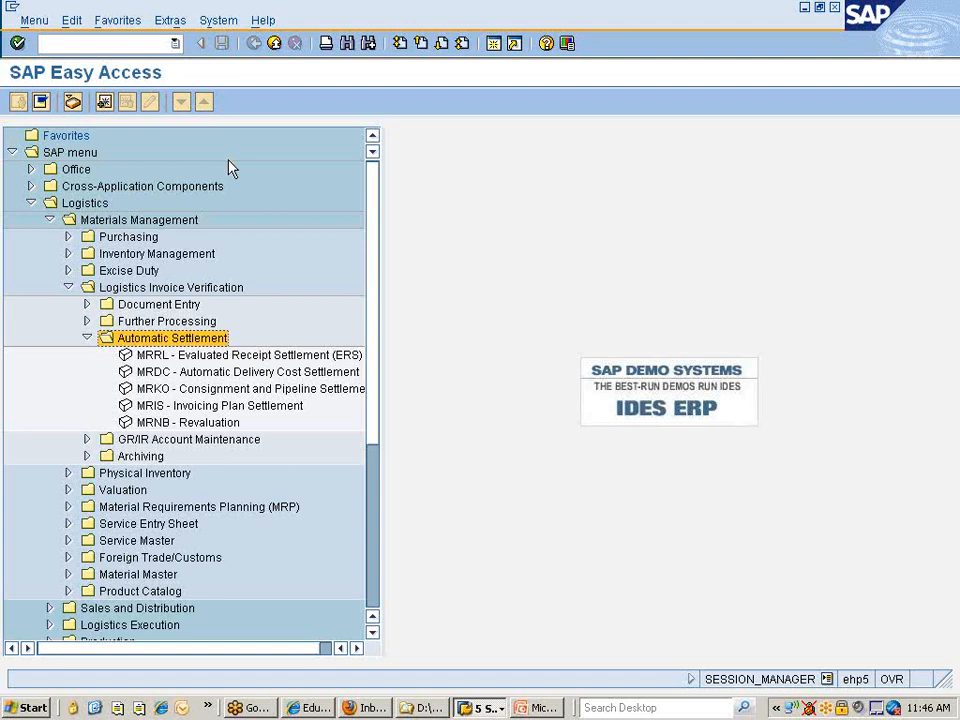
{"action": "key", "text": "Down"}
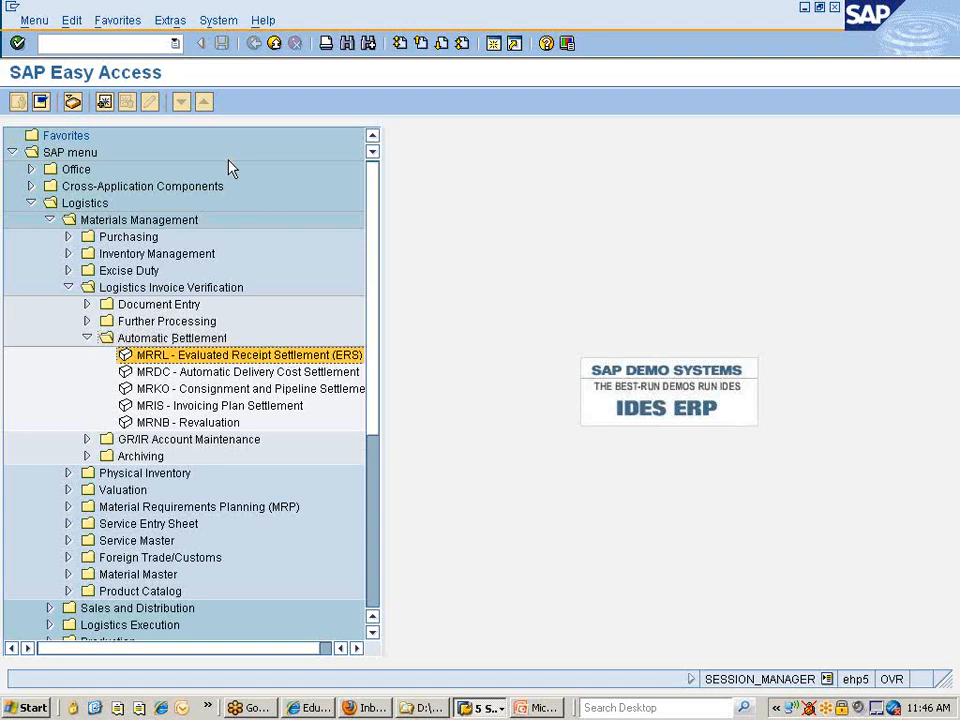
{"action": "key", "text": "Return"}
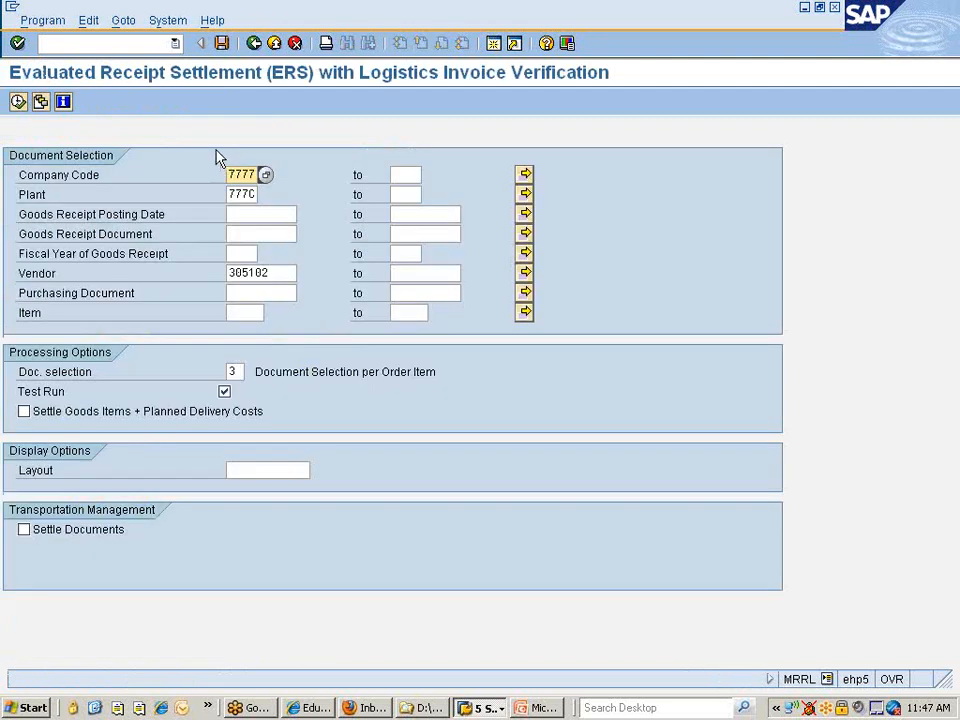
{"action": "left_click", "coordinate": [274, 272]}
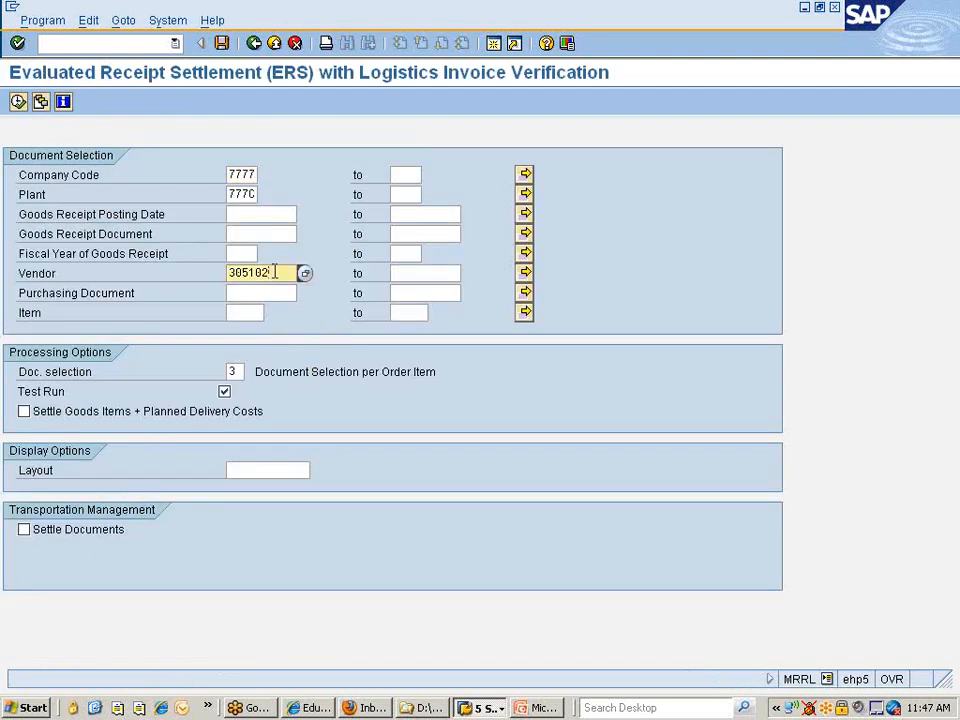
Include planned delivery costs with the goods items, keep document selection 3 per order item, and execute the ERS test run
{"action": "key", "text": "F8"}
{"action": "left_click", "coordinate": [24, 412]}
{"action": "left_click", "coordinate": [24, 412]}
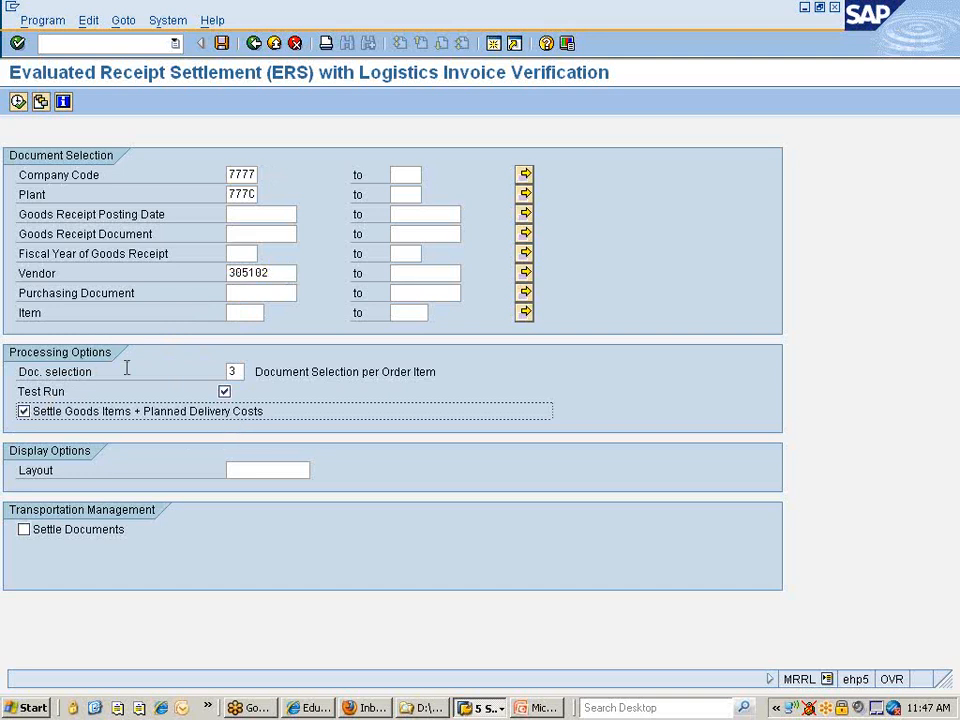
{"action": "left_click", "coordinate": [241, 370]}
{"action": "left_click", "coordinate": [250, 377]}
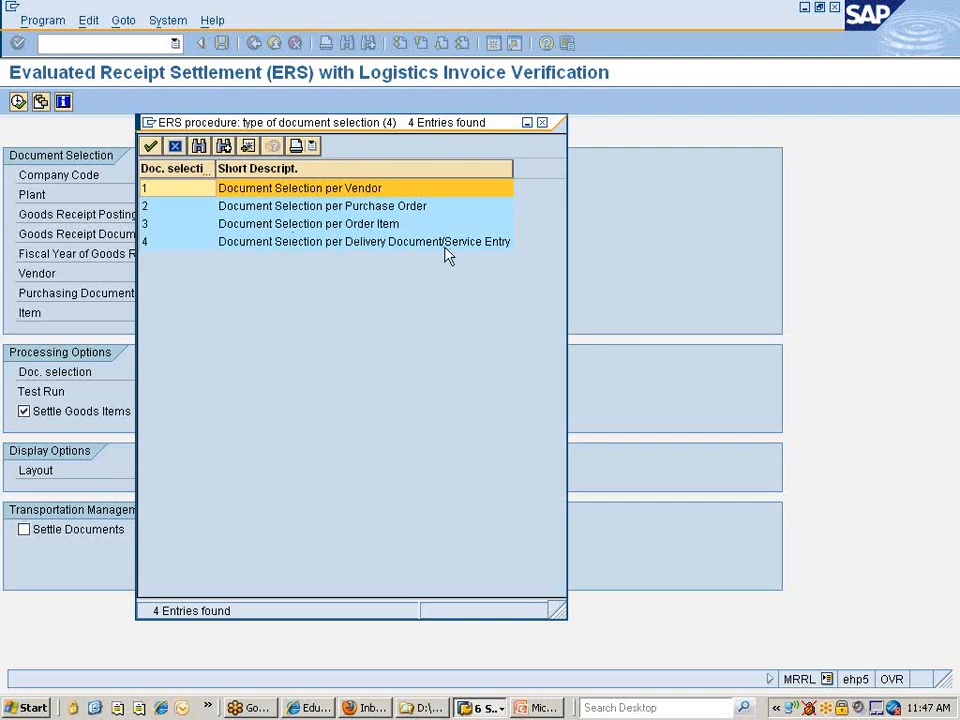
{"action": "double_click", "coordinate": [242, 228]}
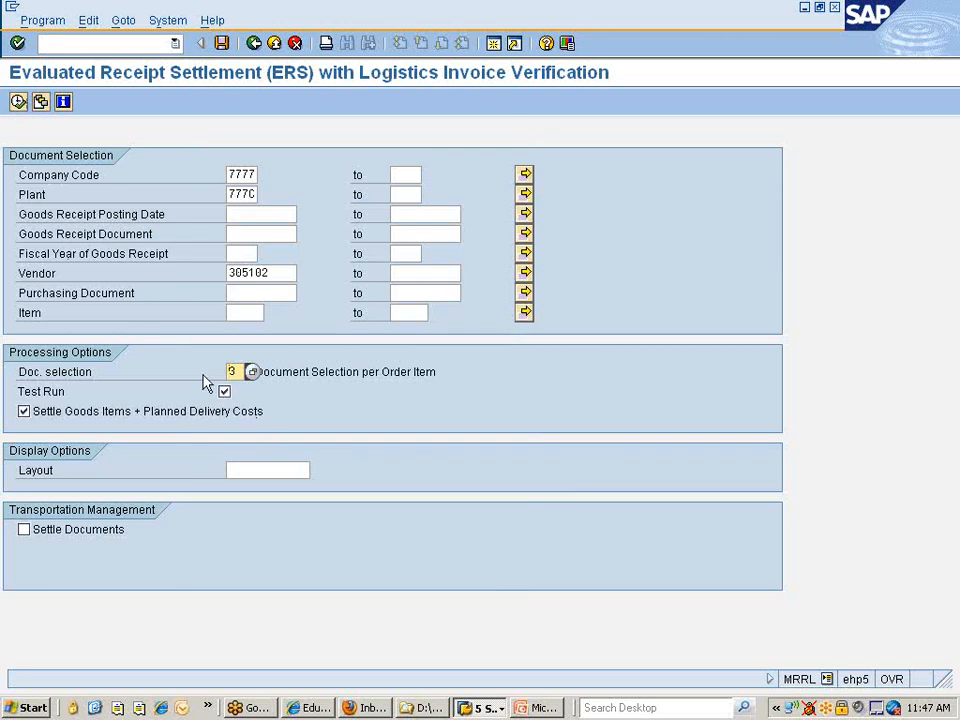
{"action": "left_click", "coordinate": [18, 102]}
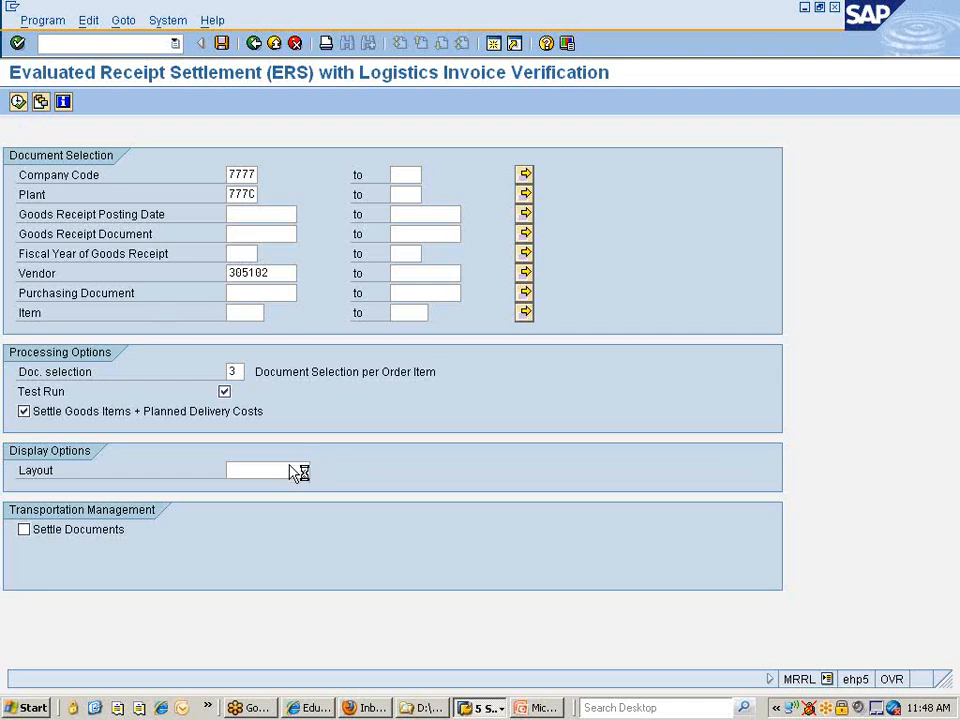
Switch to Firefox, sign in to Yahoo! Mail again with the account password, and return to the SAP settlement session
{"action": "left_click", "coordinate": [368, 708]}
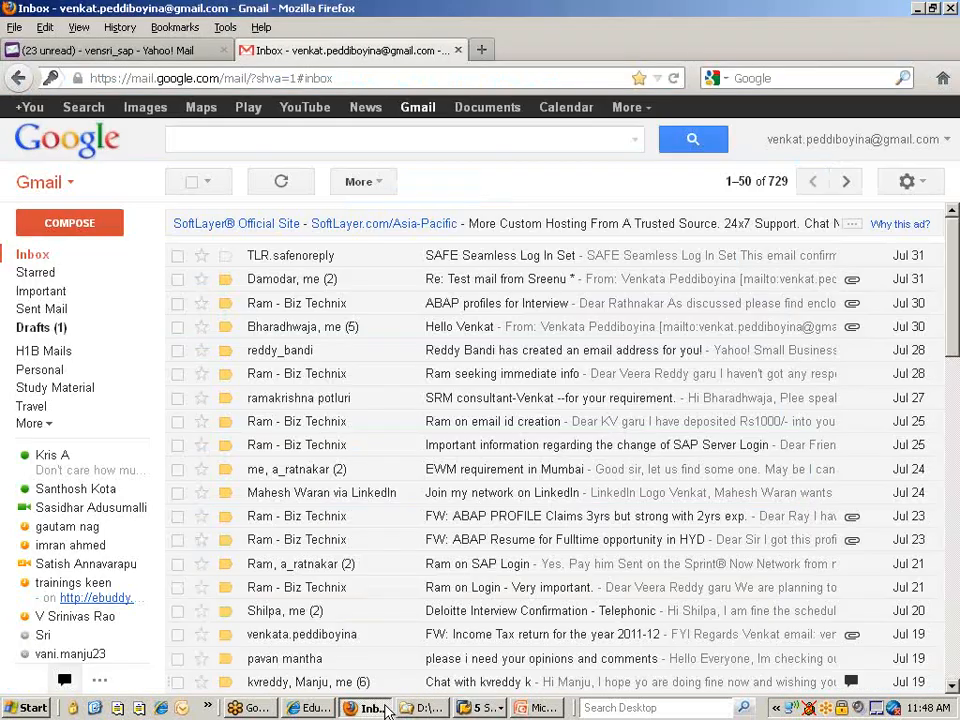
{"action": "left_click", "coordinate": [166, 50]}
{"action": "left_click", "coordinate": [585, 433]}
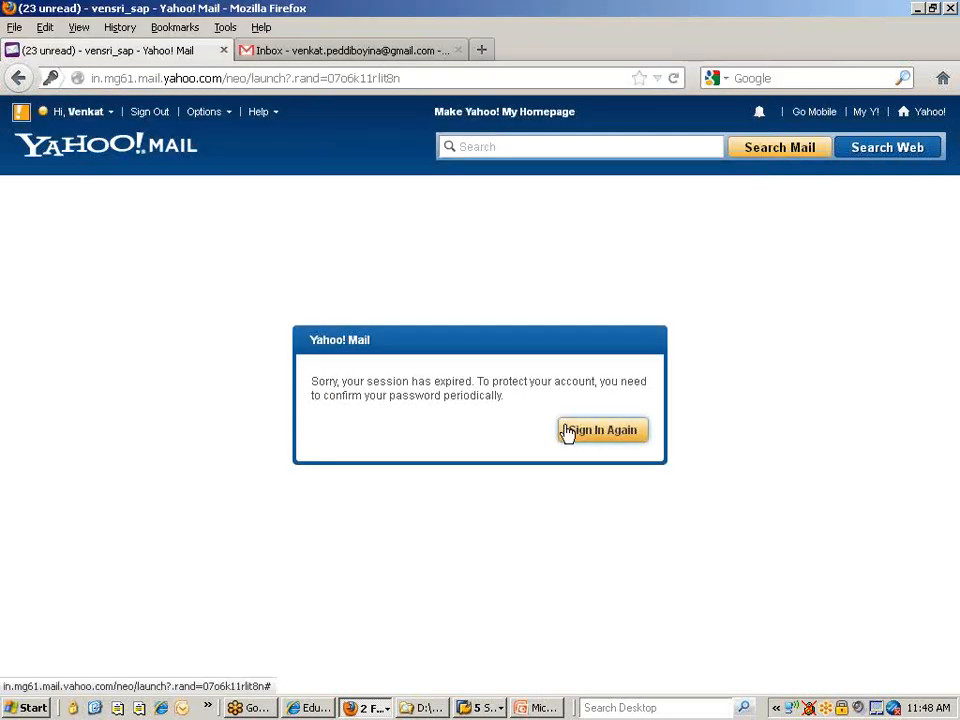
{"action": "left_click", "coordinate": [574, 438]}
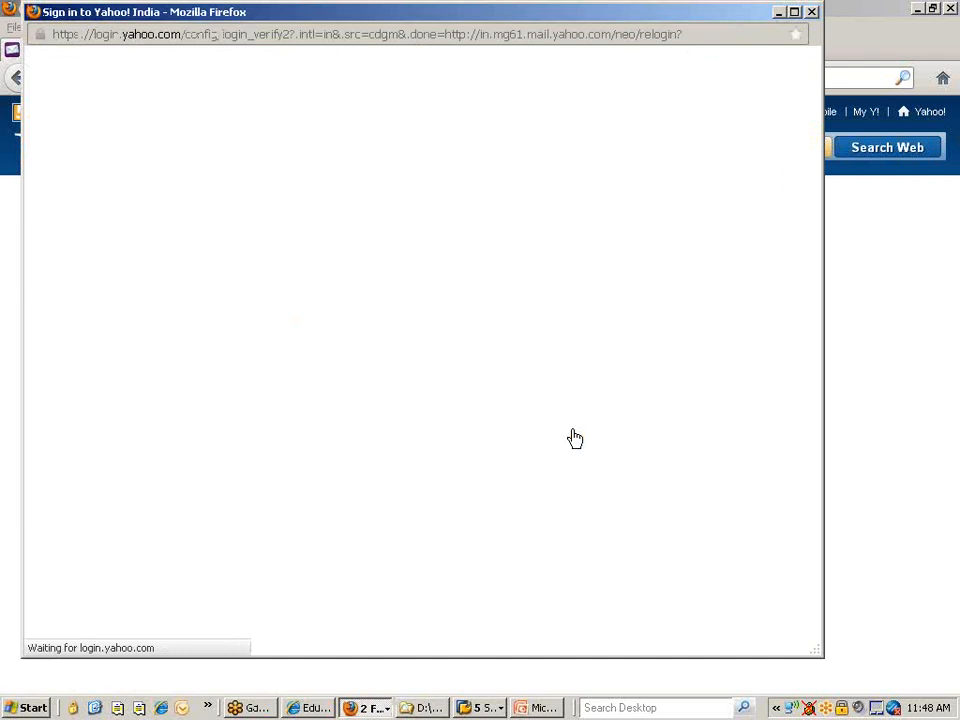
{"action": "type", "text": "••••"}
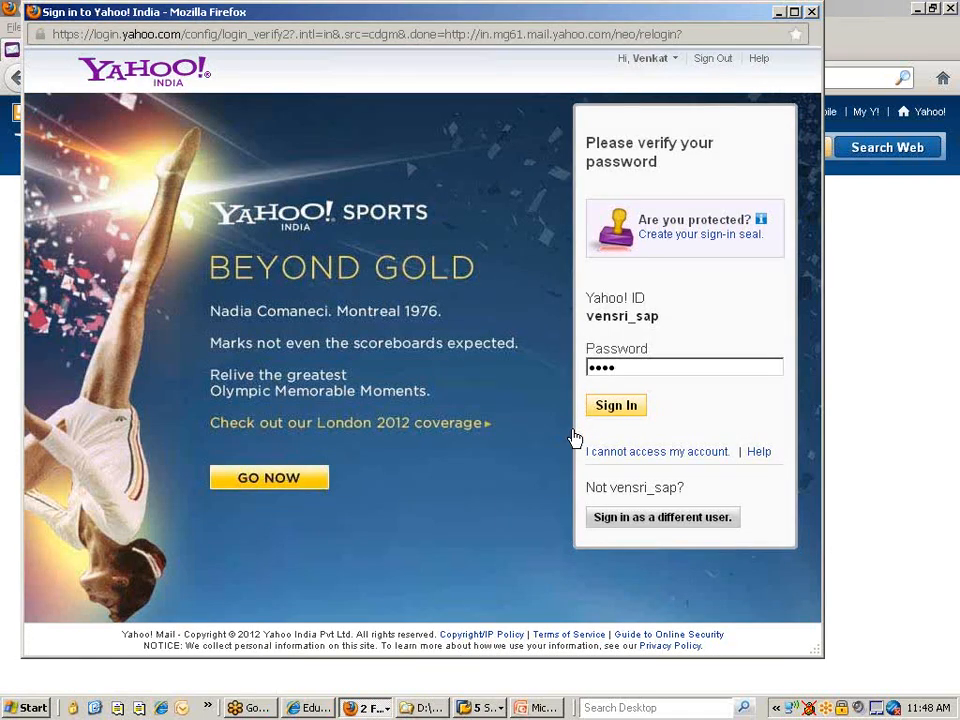
{"action": "type", "text": "••••"}
{"action": "key", "text": "Return"}
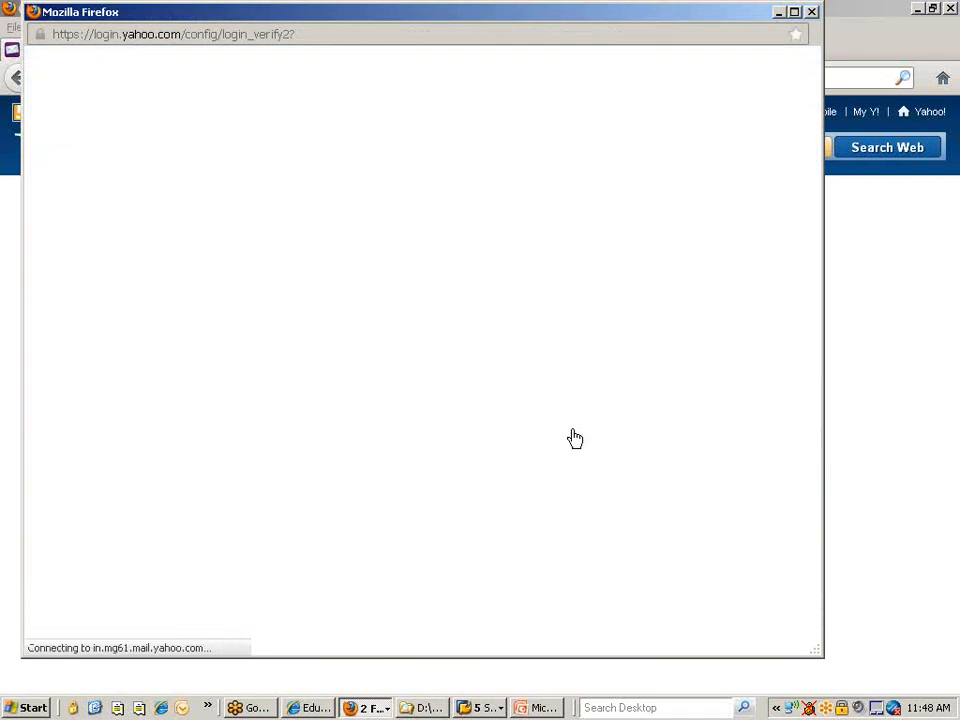
{"action": "key", "text": "alt+Tab"}
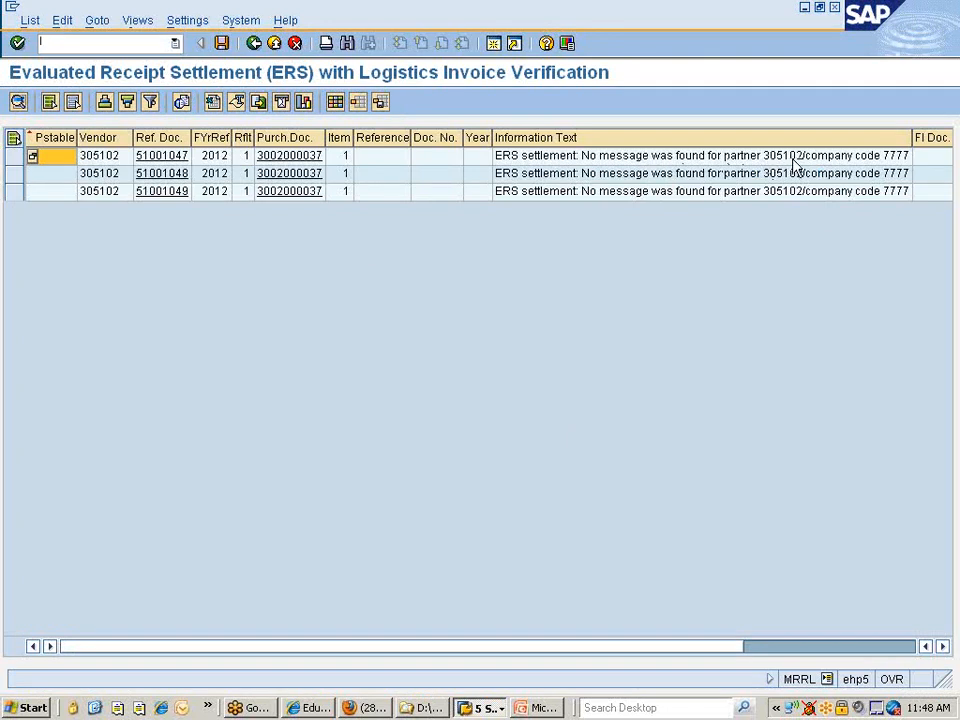
Examine the settlement log's information texts and the first message's detailed explanation, including its partner and company code
{"action": "left_click_drag", "start_coordinate": [686, 647], "coordinate": [842, 647]}
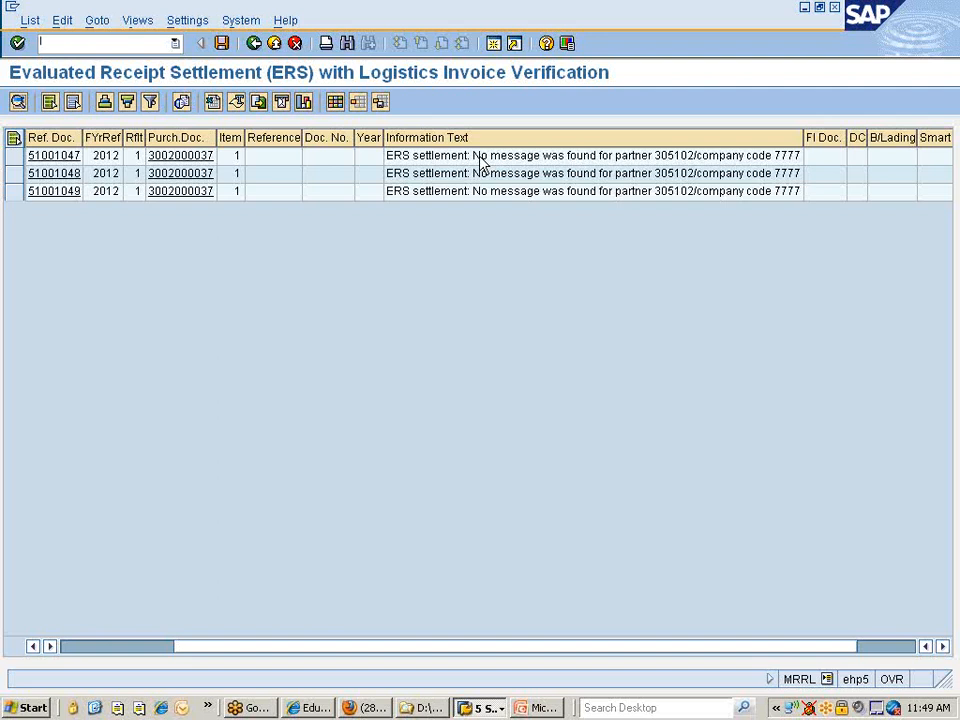
{"action": "left_click", "coordinate": [606, 158]}
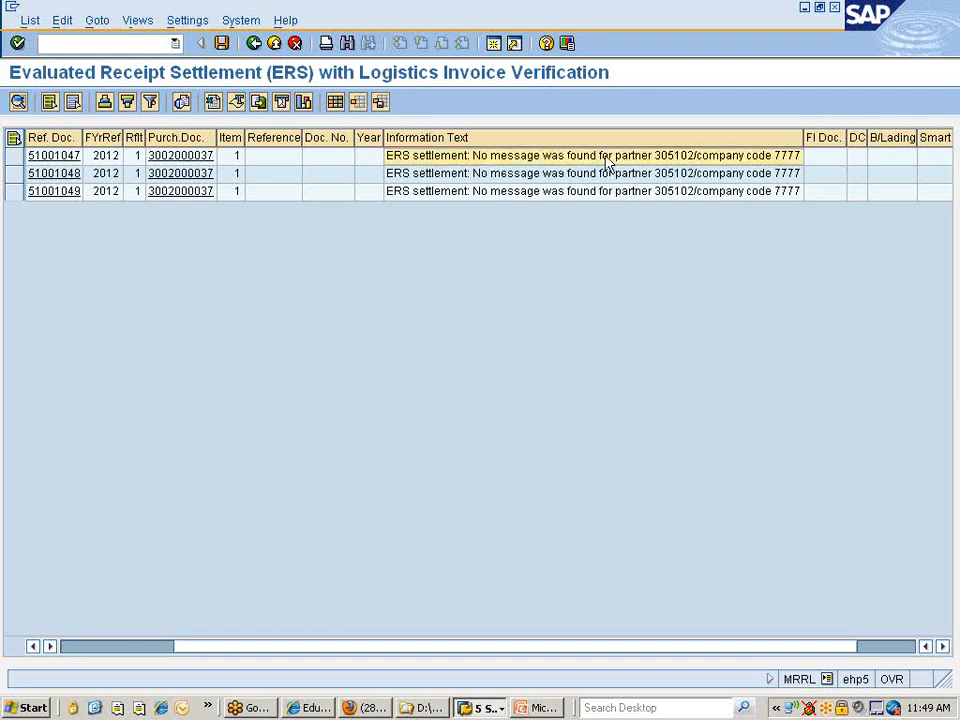
{"action": "double_click", "coordinate": [607, 160]}
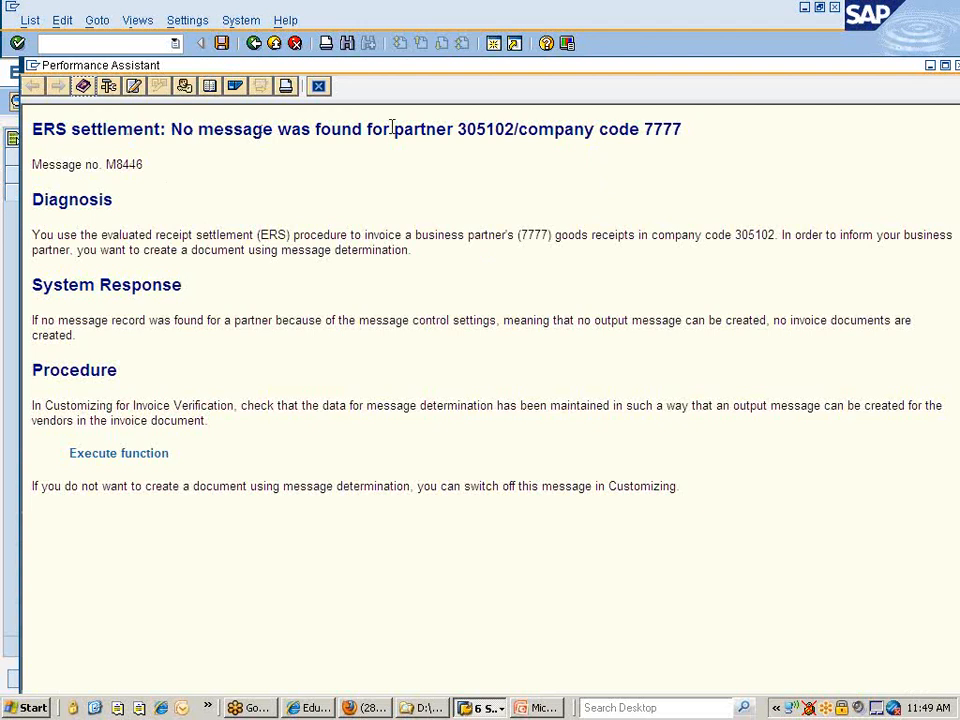
{"action": "double_click", "coordinate": [508, 129]}
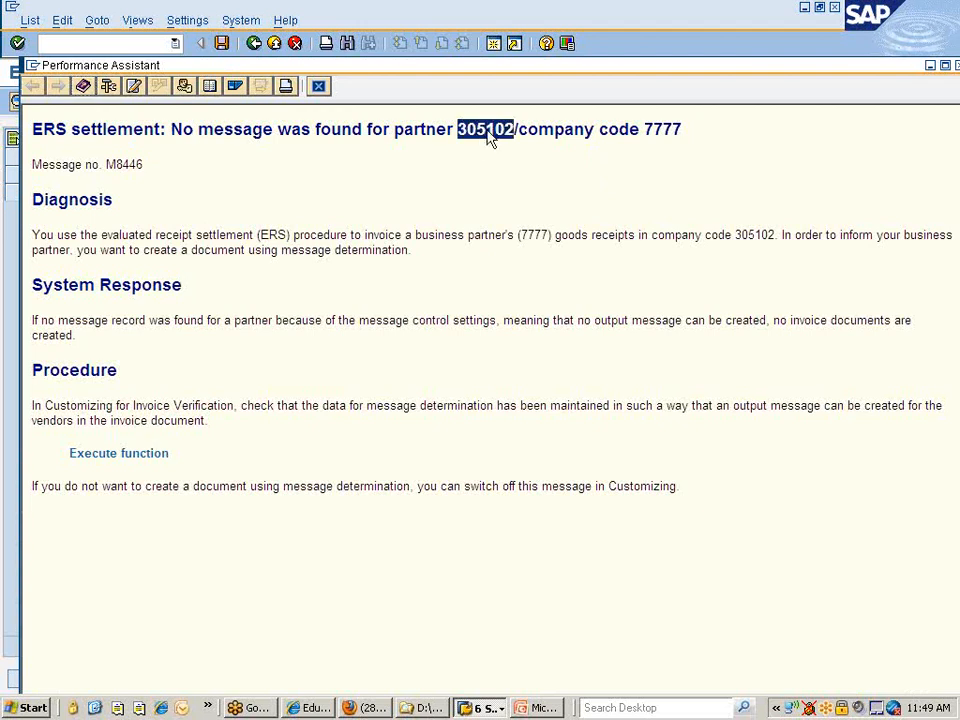
{"action": "double_click", "coordinate": [662, 129]}
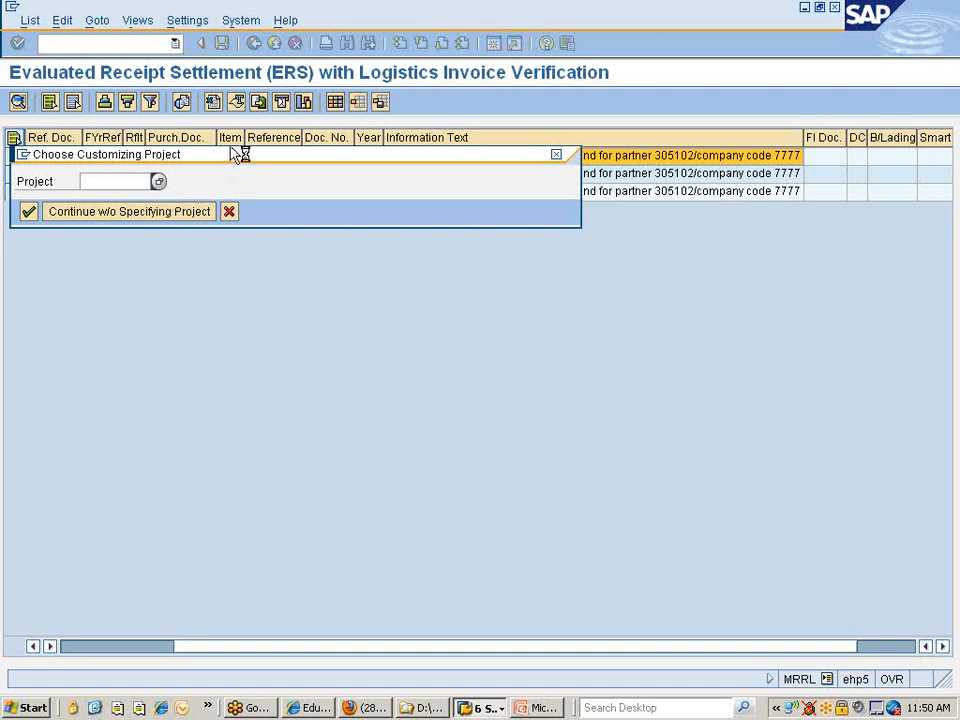
Go from the message's customizing function to the Maintain Condition Tables activity for Logistics Invoice Verification in the IMG
{"action": "left_click_drag", "start_coordinate": [226, 159], "coordinate": [230, 243]}
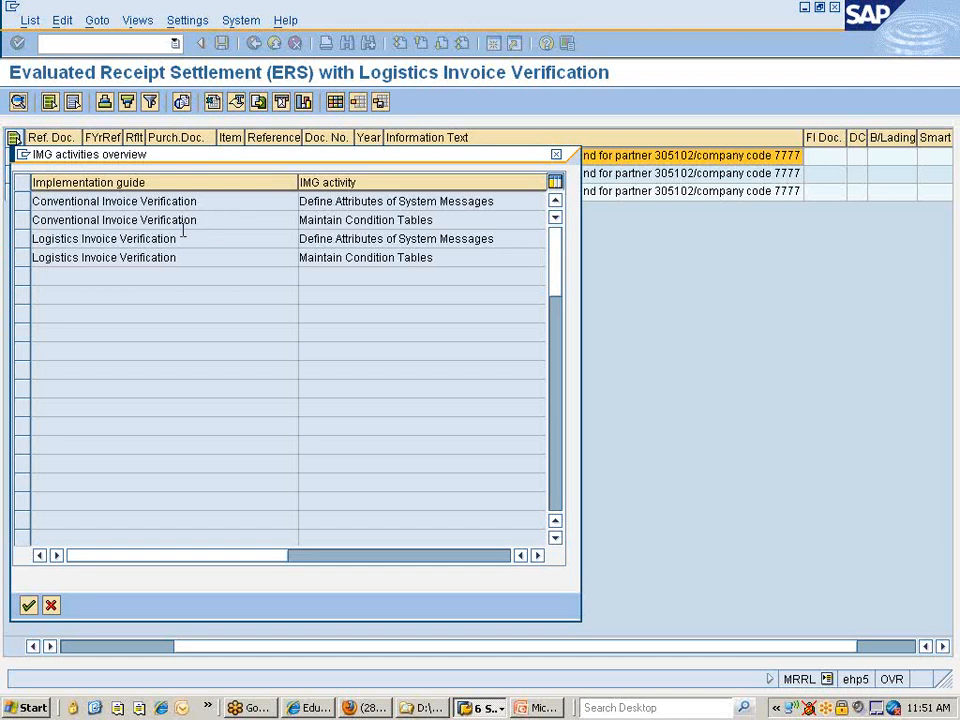
{"action": "left_click", "coordinate": [122, 239]}
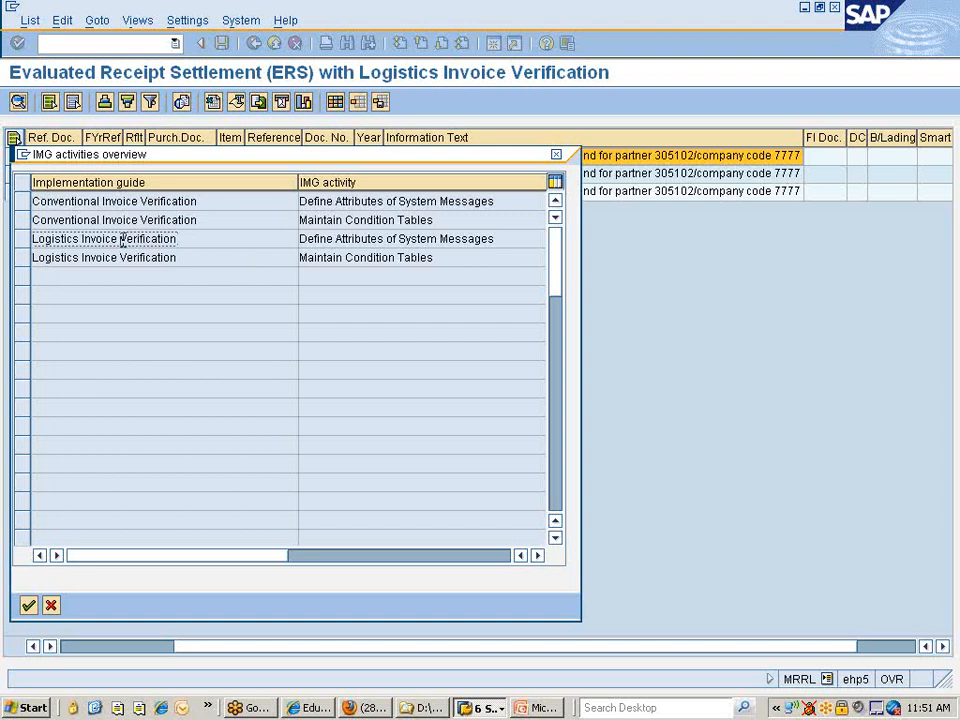
{"action": "left_click", "coordinate": [404, 258]}
{"action": "double_click", "coordinate": [154, 258]}
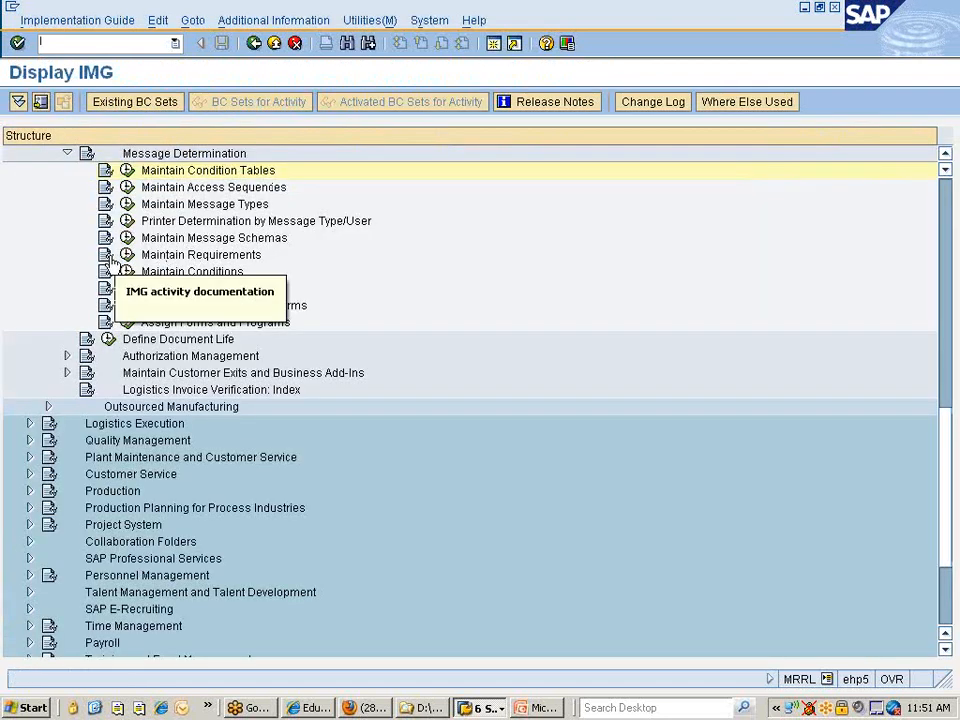
Open Create Condition: Invoice Verification from the Maintain Conditions activity under Message Determination
{"action": "left_click", "coordinate": [145, 272]}
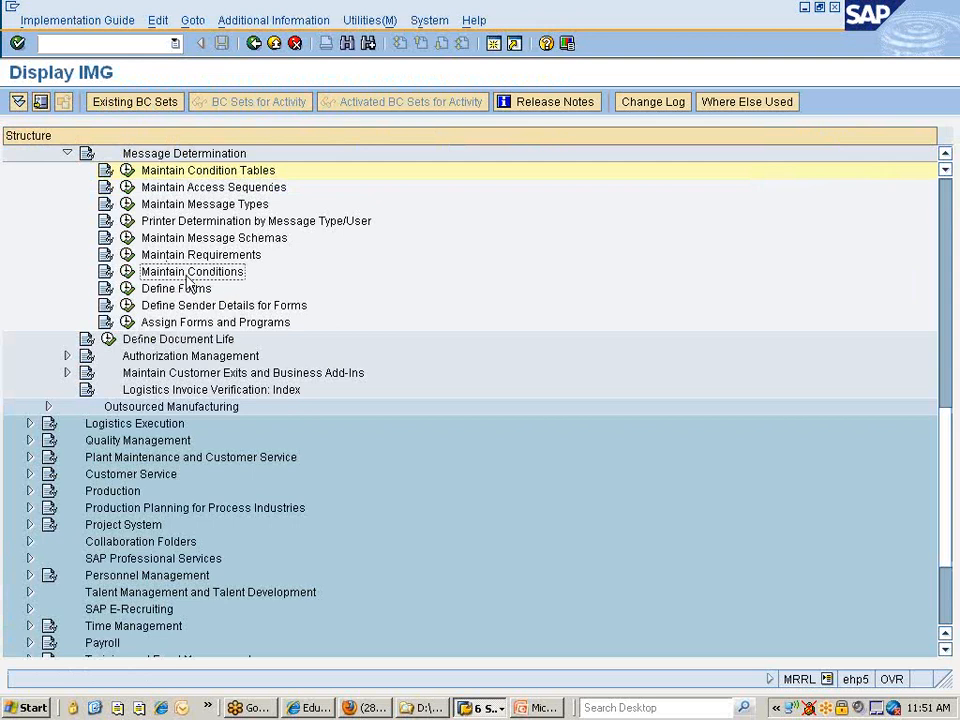
{"action": "left_click", "coordinate": [127, 271]}
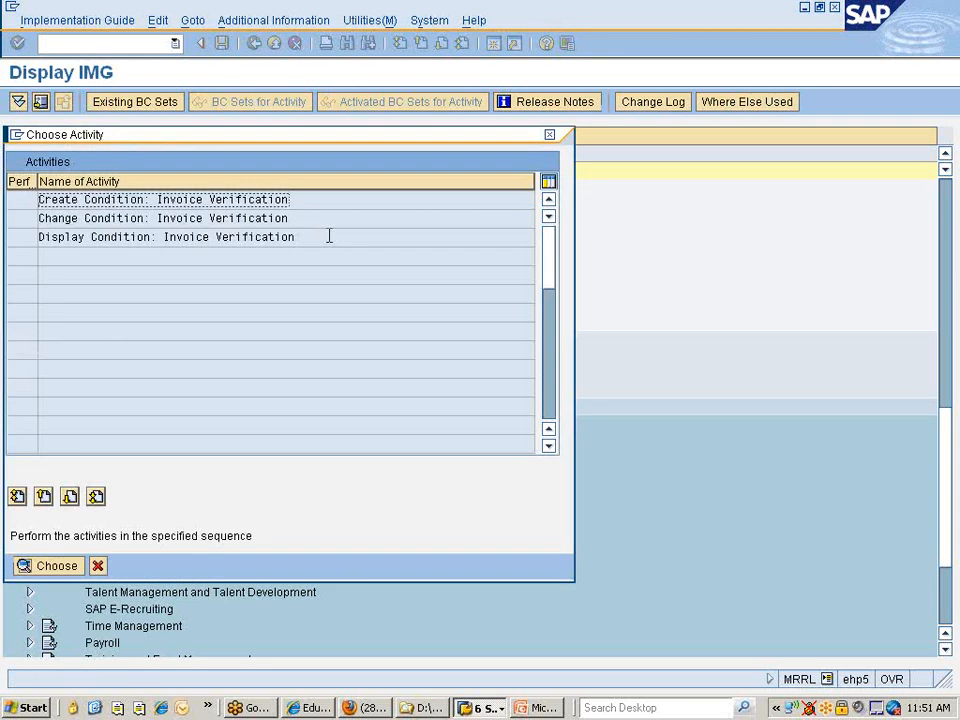
{"action": "double_click", "coordinate": [192, 204]}
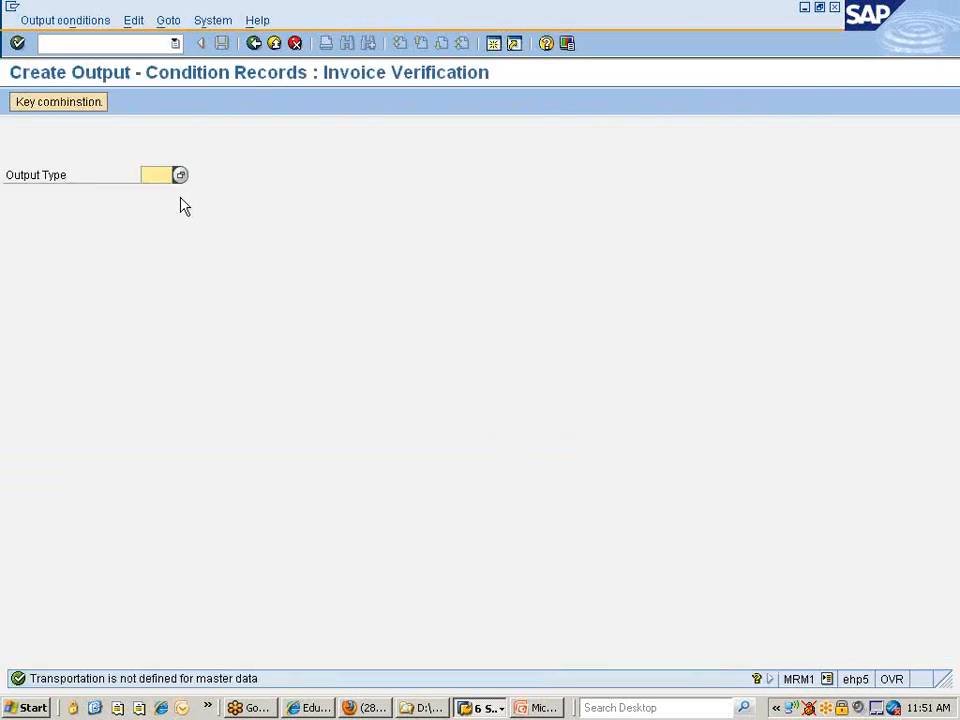
Choose output type ERS with the CoCode, Vendor key combination for the new condition records
{"action": "key", "text": "F4"}
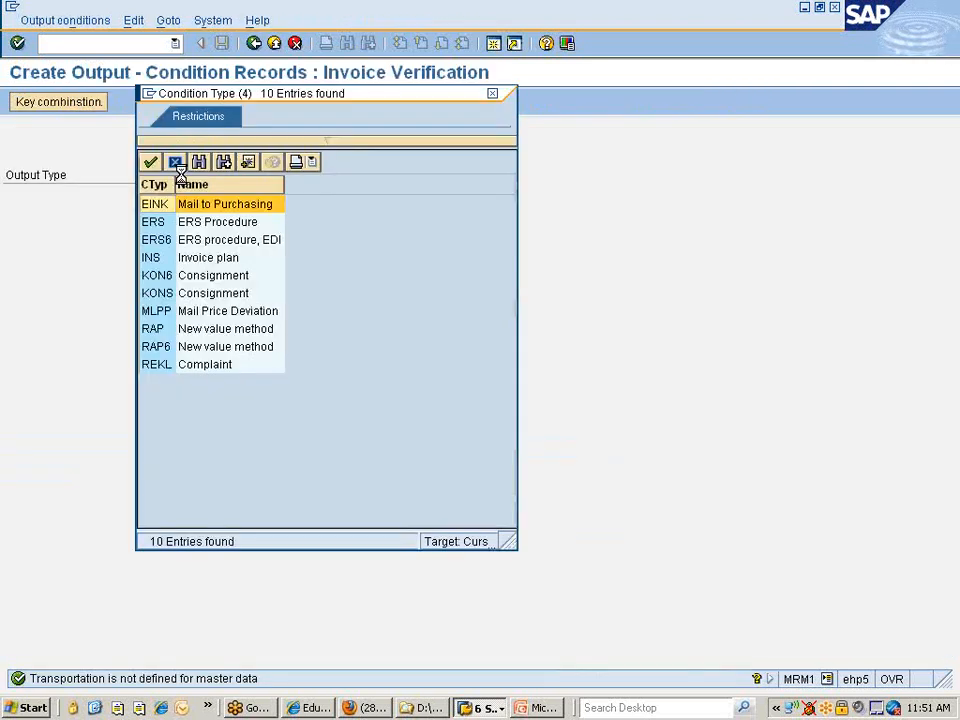
{"action": "left_click", "coordinate": [162, 225]}
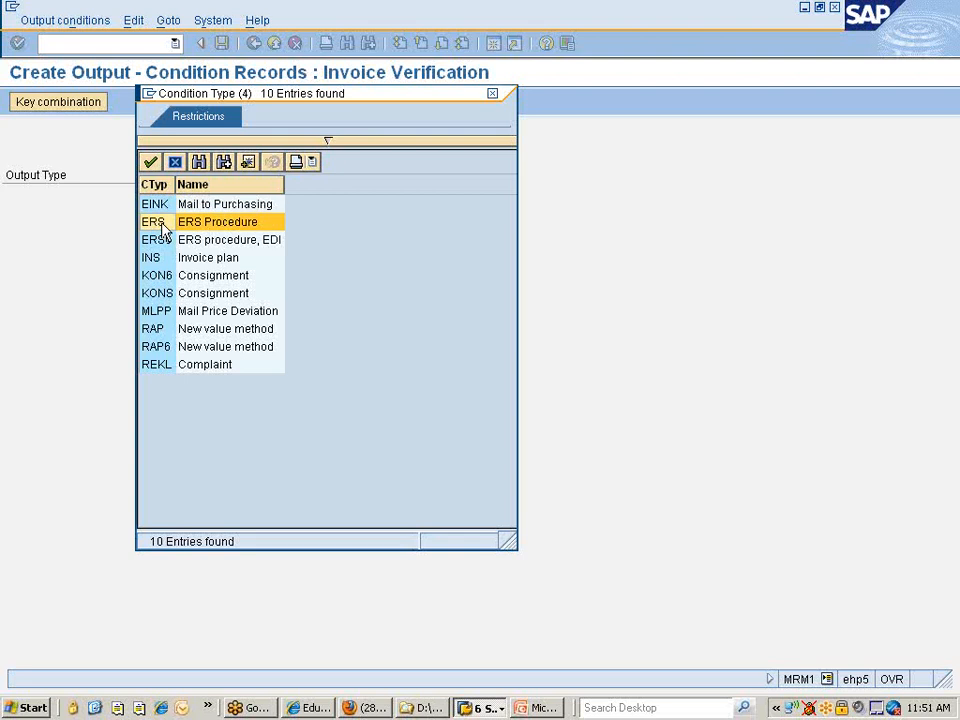
{"action": "double_click", "coordinate": [162, 225]}
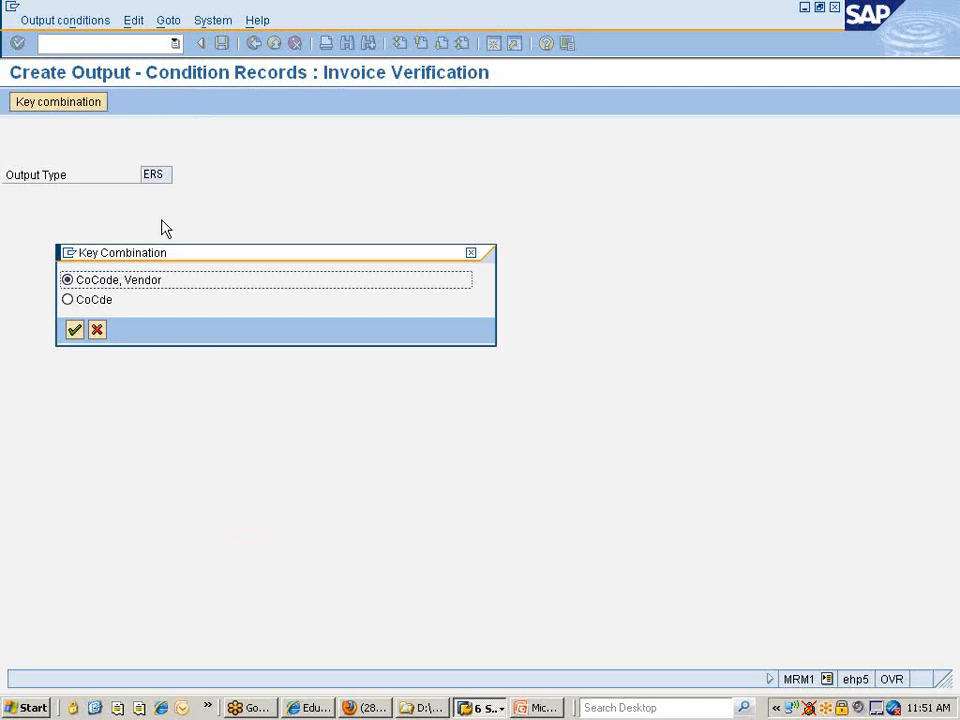
{"action": "left_click", "coordinate": [75, 330]}
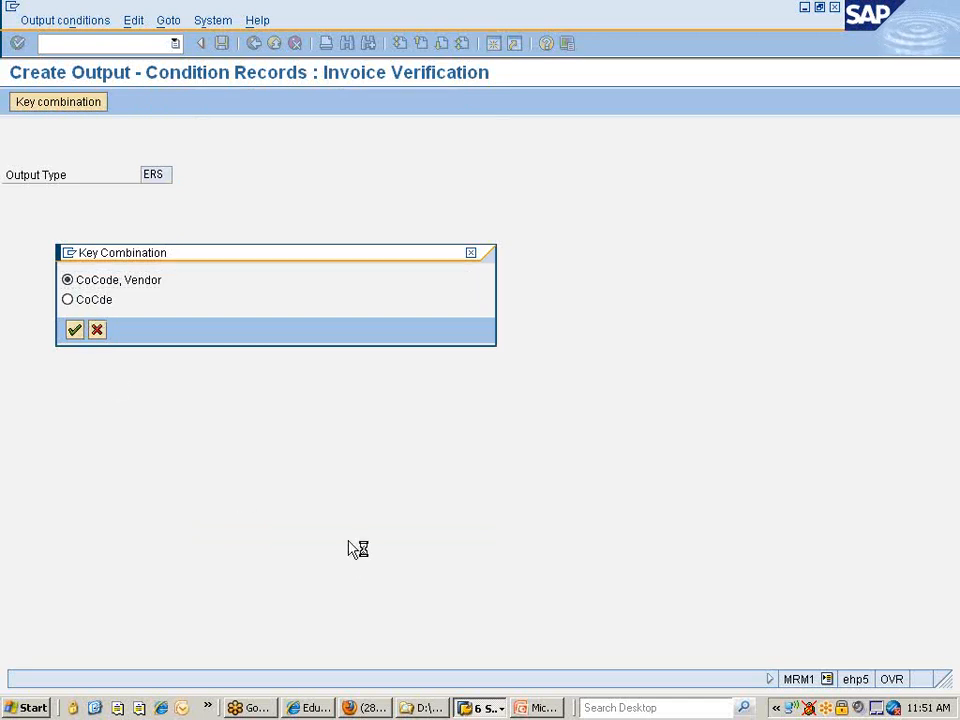
Switch to the Performance Assistant window and copy the partner number from the ERS settlement message heading
{"action": "left_click", "coordinate": [477, 706]}
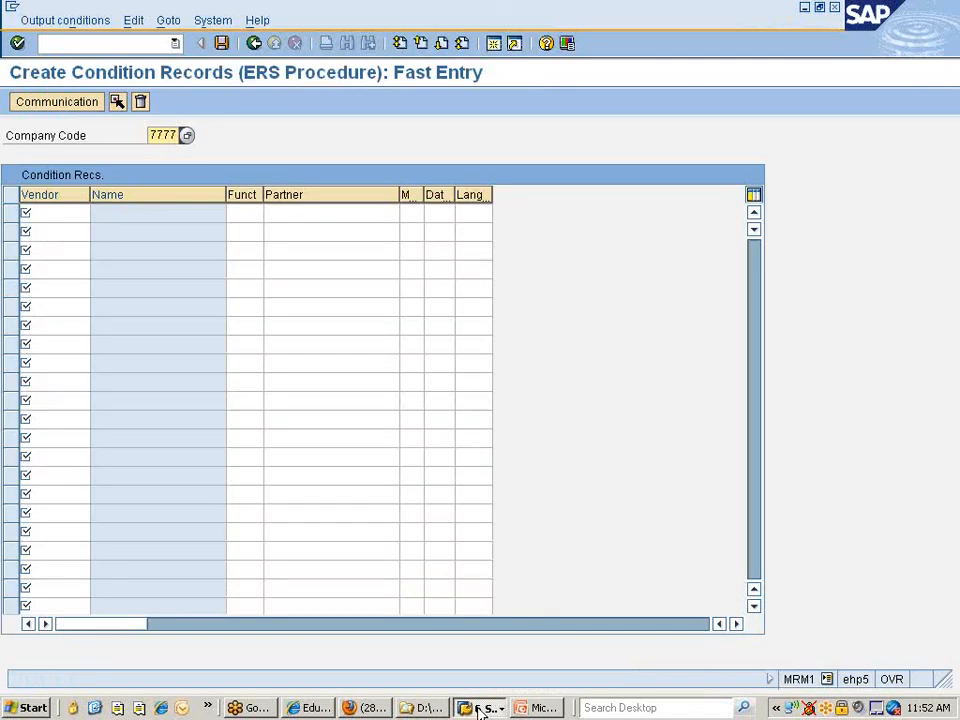
{"action": "left_click", "coordinate": [477, 706]}
{"action": "left_click", "coordinate": [508, 592]}
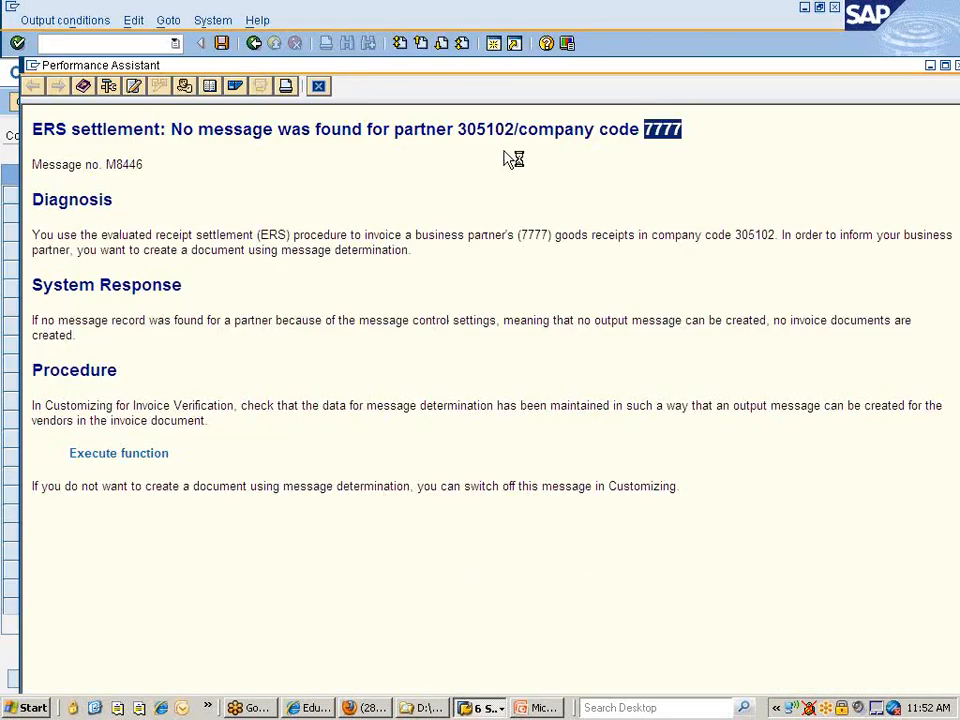
{"action": "double_click", "coordinate": [481, 127]}
{"action": "key", "text": "ctrl+c"}
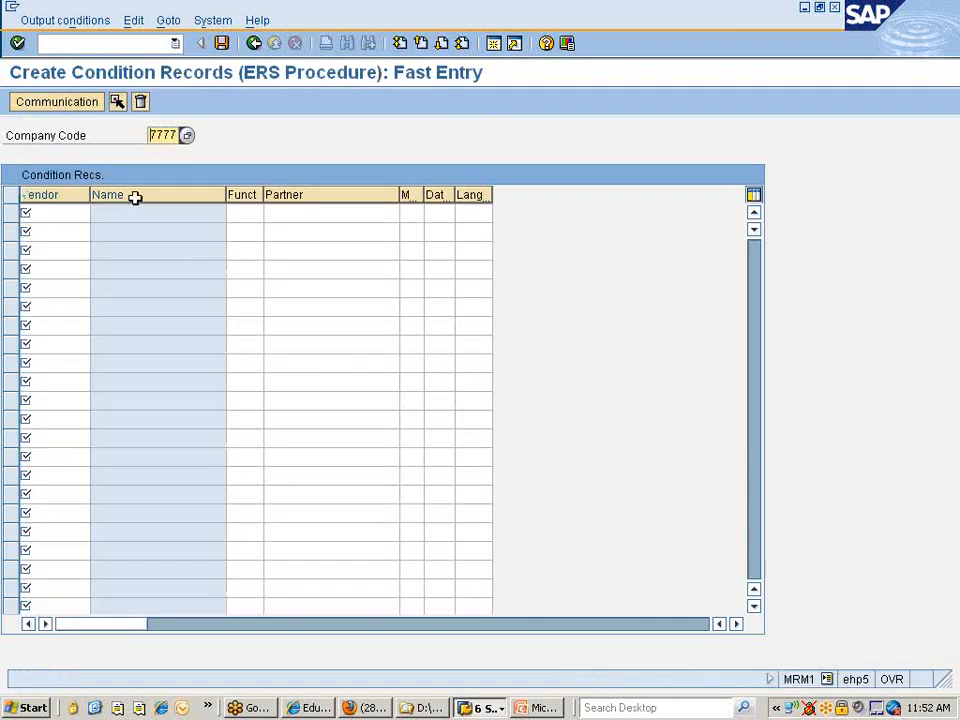
Enter the copied vendor number in the first ERS condition record with partner function VN
{"action": "left_click", "coordinate": [69, 207]}
{"action": "key", "text": "ctrl+v"}
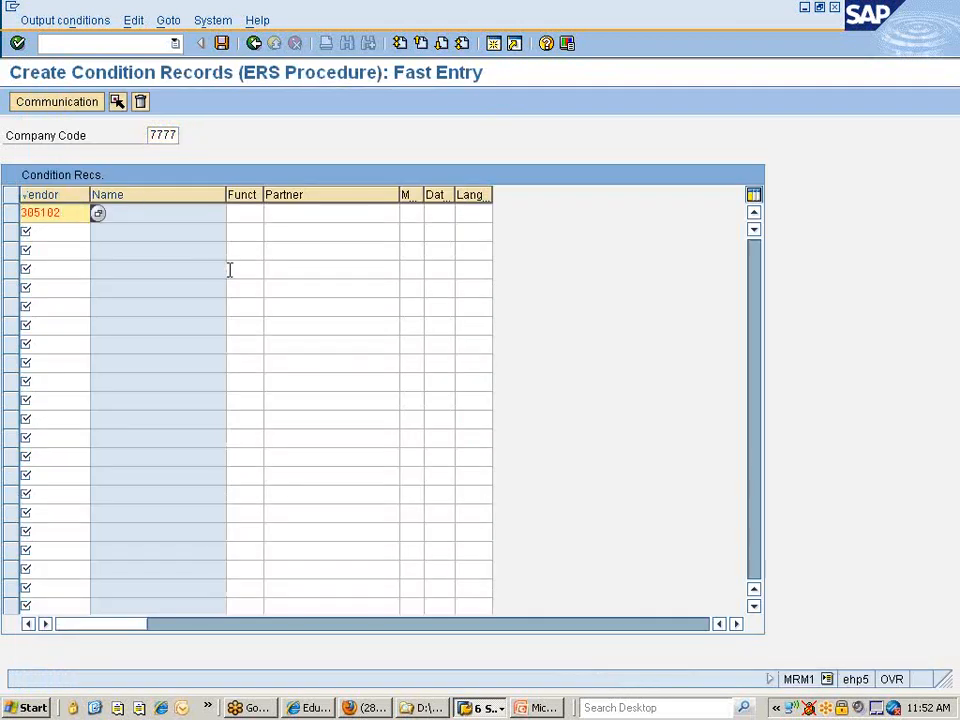
{"action": "key", "text": "Tab"}
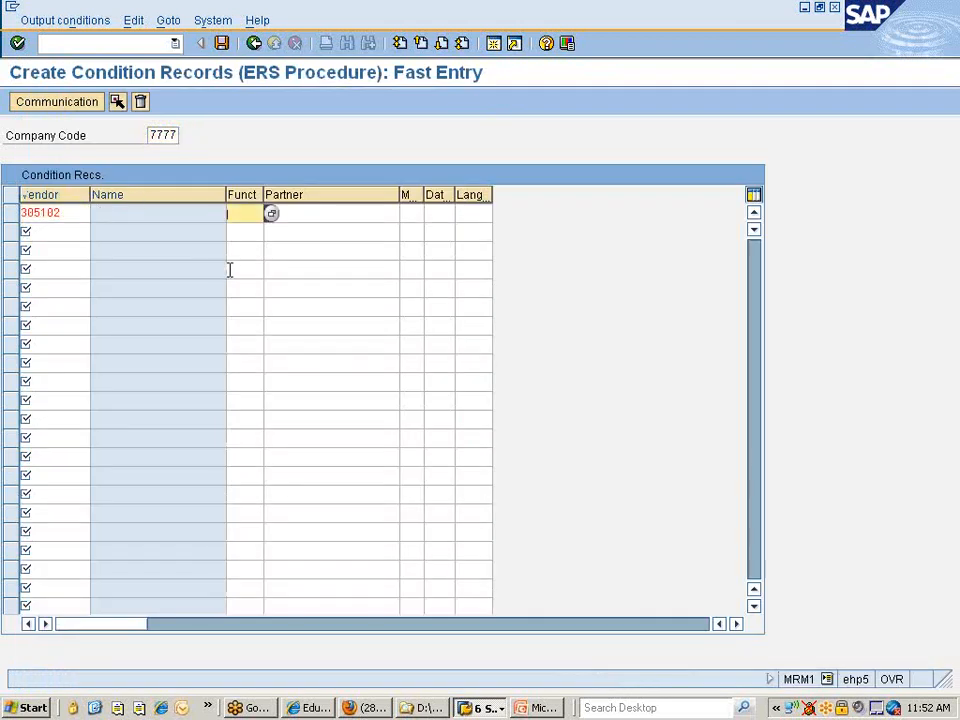
{"action": "type", "text": "vn"}
{"action": "key", "text": "Return"}
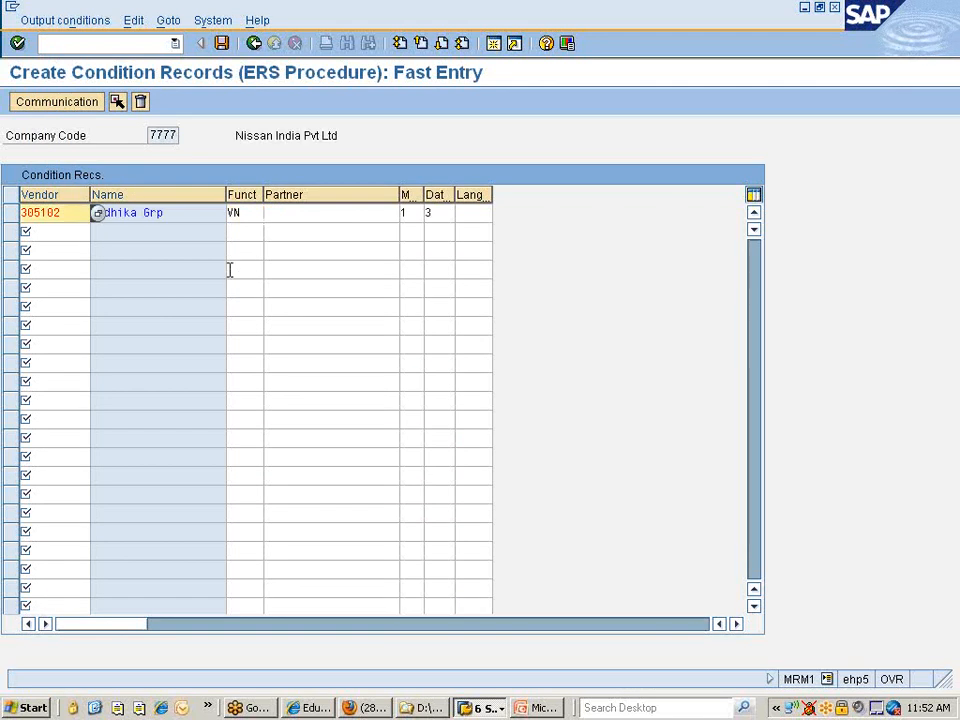
Set the vendor record's dispatch time to 4, Send immediately (when saving the application), and its language to EN
{"action": "left_click", "coordinate": [454, 212]}
{"action": "left_click", "coordinate": [462, 214]}
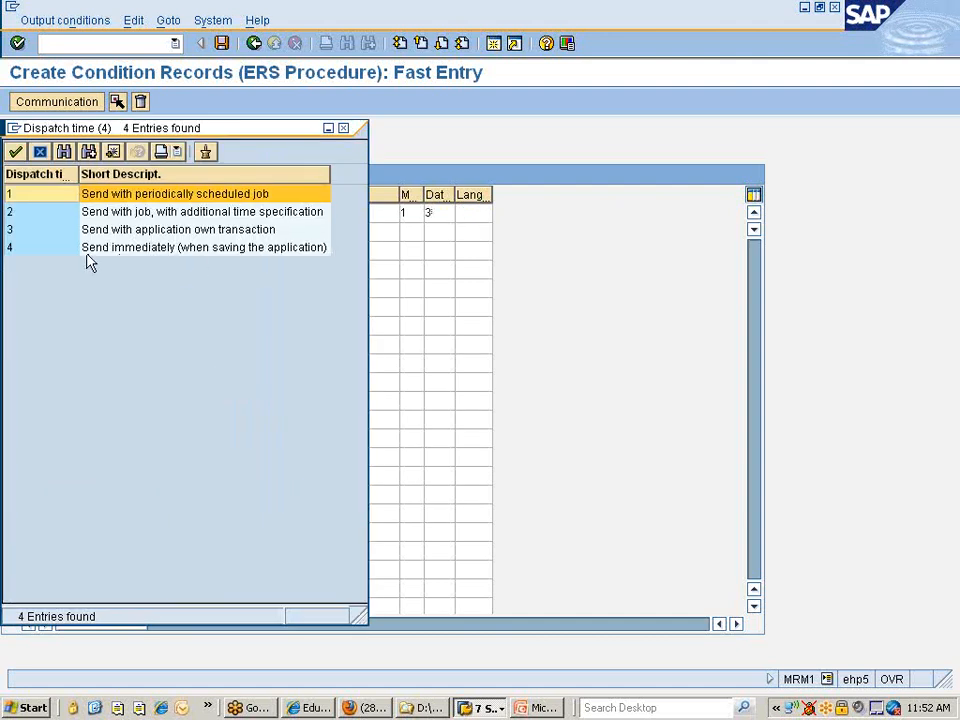
{"action": "double_click", "coordinate": [86, 248]}
{"action": "left_click", "coordinate": [478, 212]}
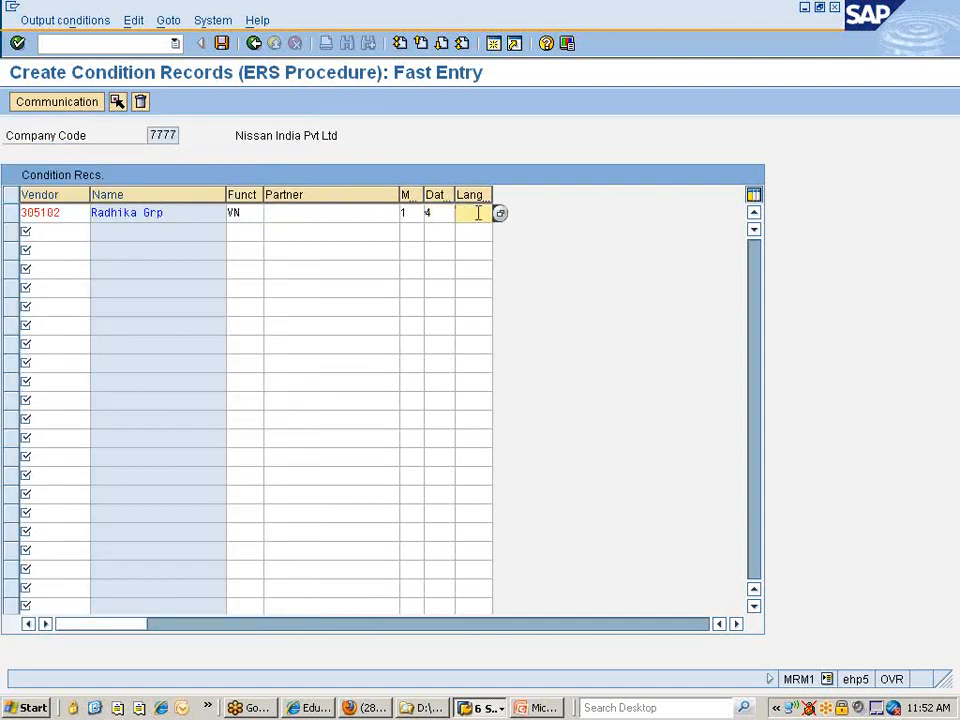
{"action": "type", "text": "en"}
{"action": "key", "text": "Return"}
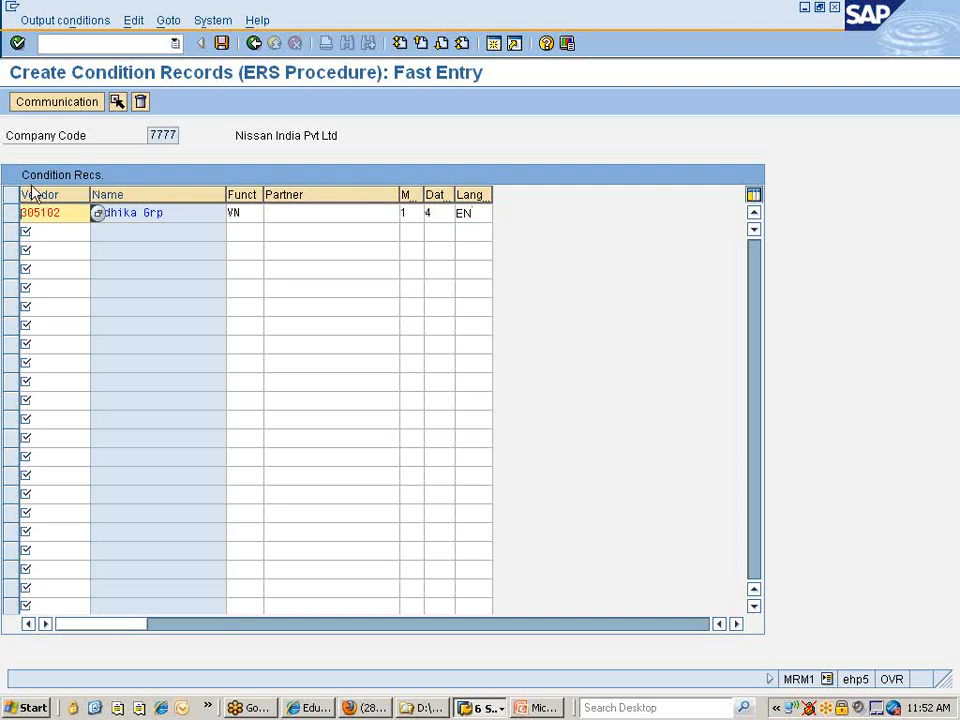
Set the vendor record's communication to output device LP01 with Print immediately and Release after output enabled, and save the record
{"action": "left_click", "coordinate": [13, 216]}
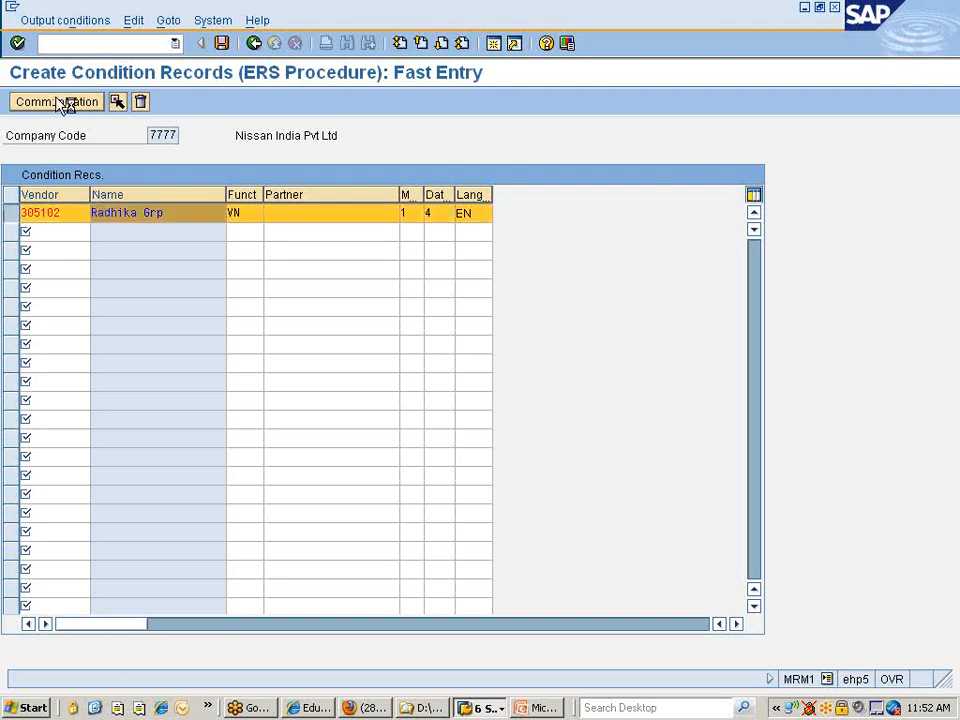
{"action": "left_click", "coordinate": [60, 101]}
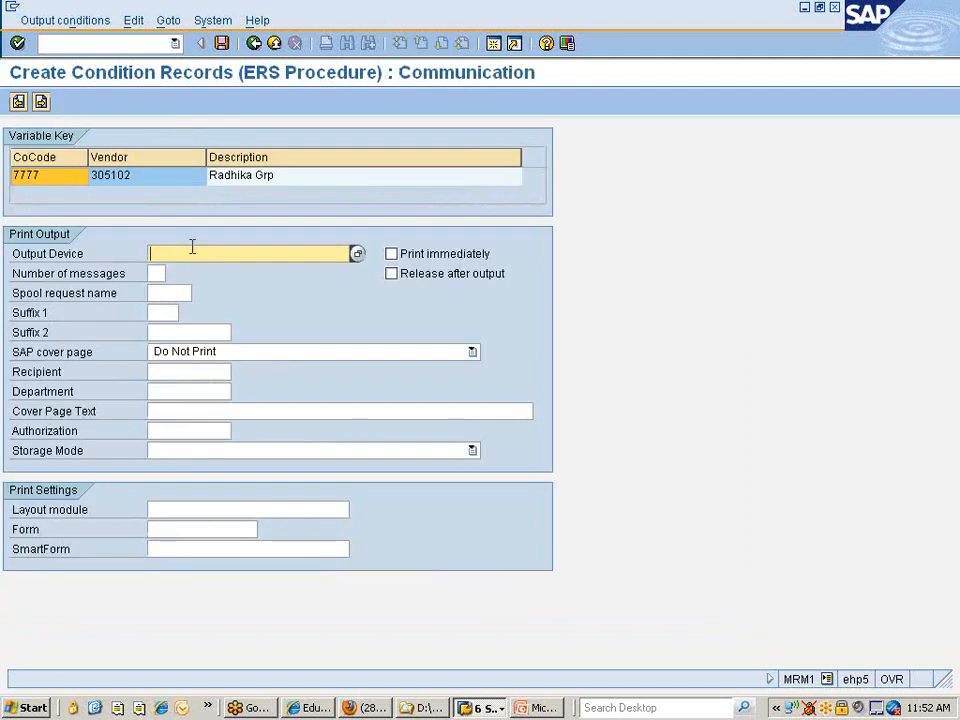
{"action": "type", "text": "lp01"}
{"action": "key", "text": "Return"}
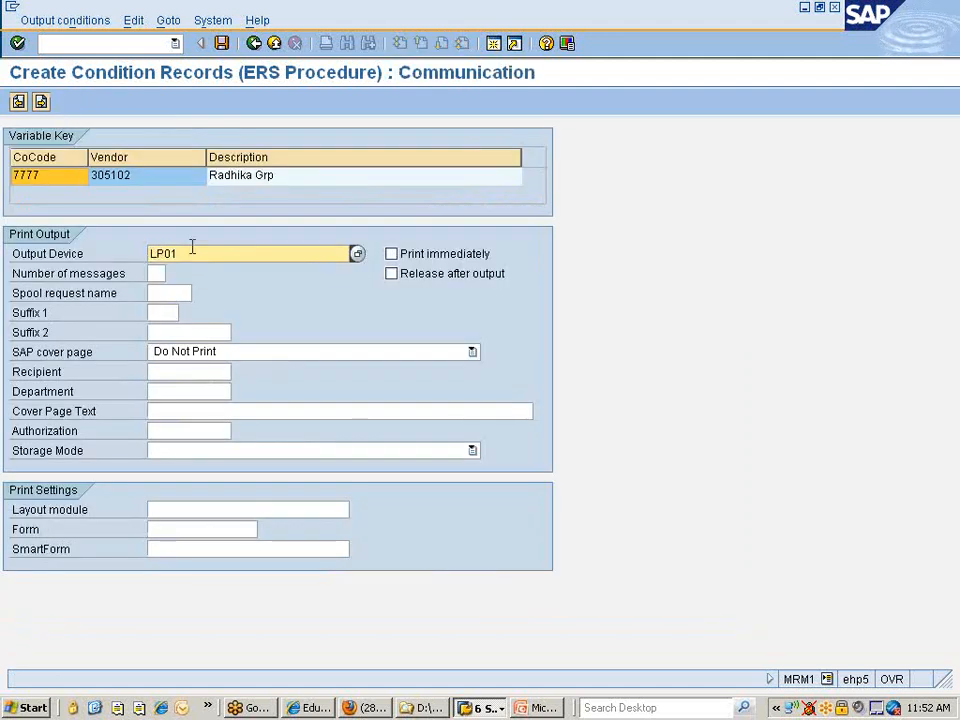
{"action": "left_click", "coordinate": [391, 254]}
{"action": "left_click", "coordinate": [391, 273]}
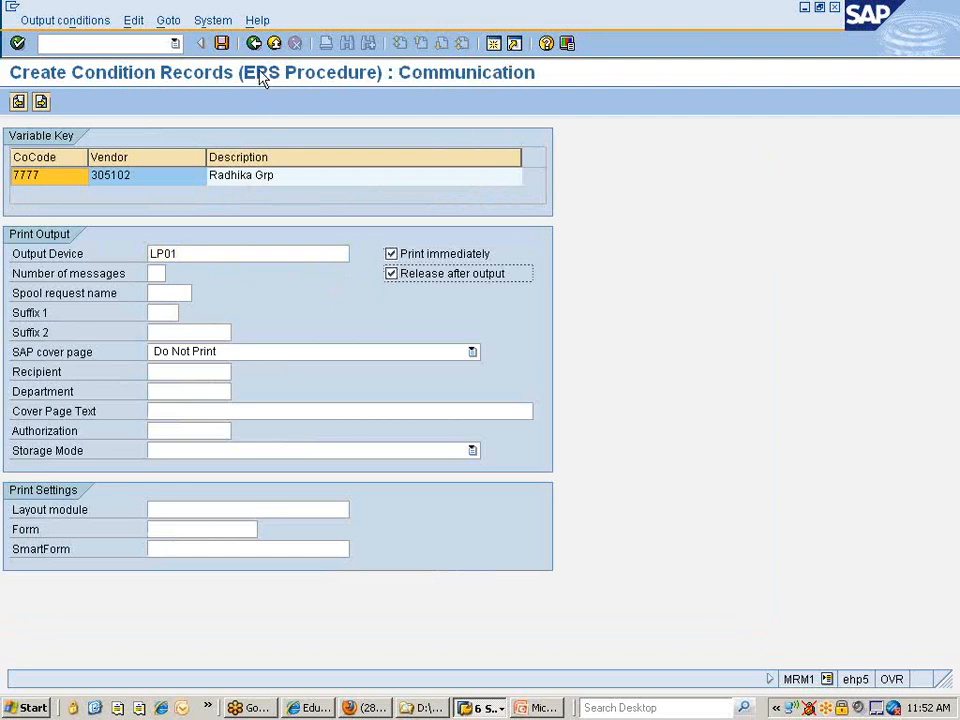
{"action": "left_click", "coordinate": [221, 43]}
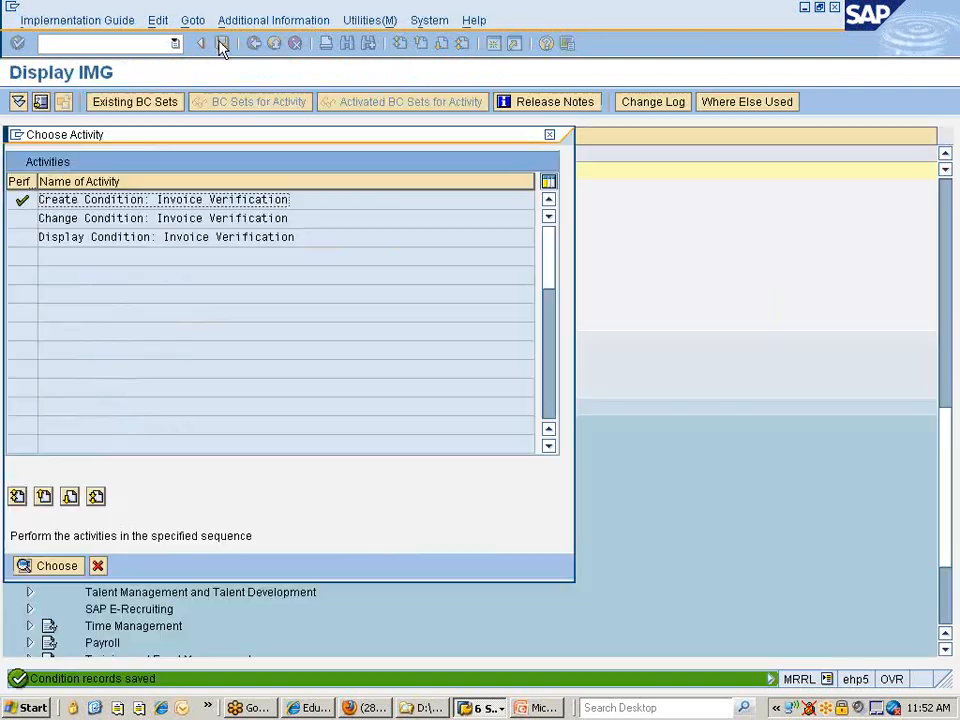
Start another invoice verification condition for output type ERS with the company code key combination and enter company code 7777
{"action": "double_click", "coordinate": [103, 200]}
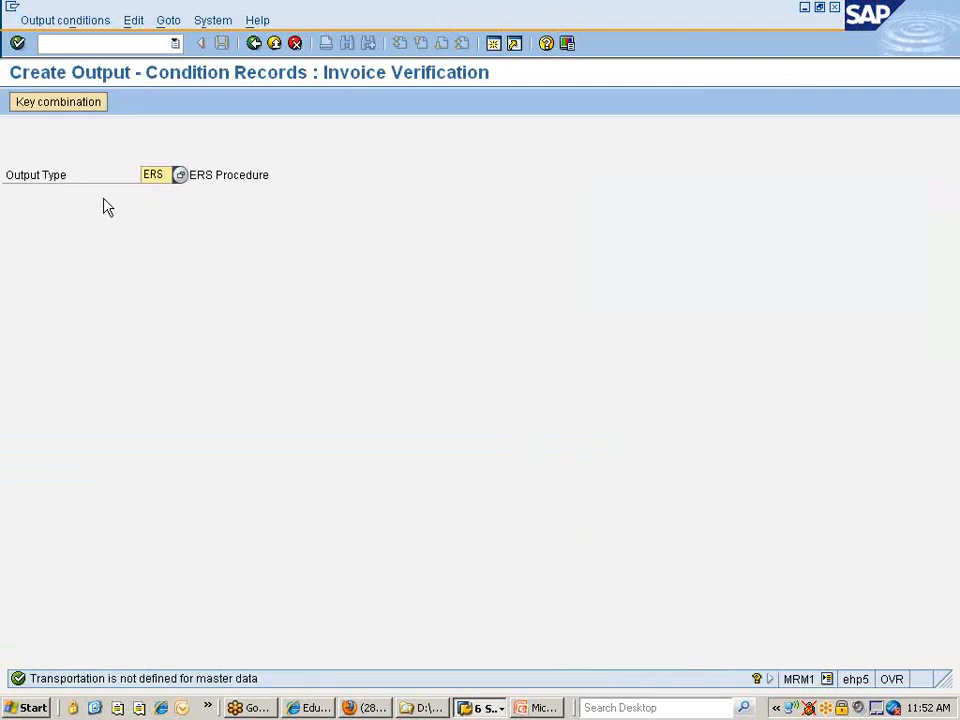
{"action": "left_click", "coordinate": [79, 104]}
{"action": "left_click", "coordinate": [87, 302]}
{"action": "left_click", "coordinate": [75, 330]}
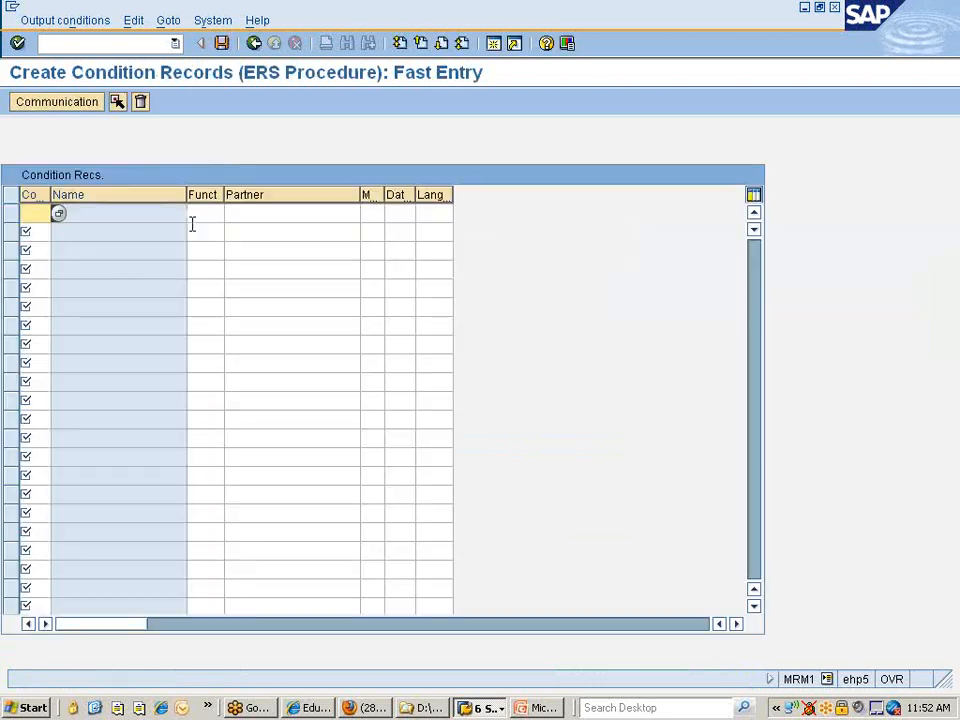
{"action": "type", "text": "7777"}
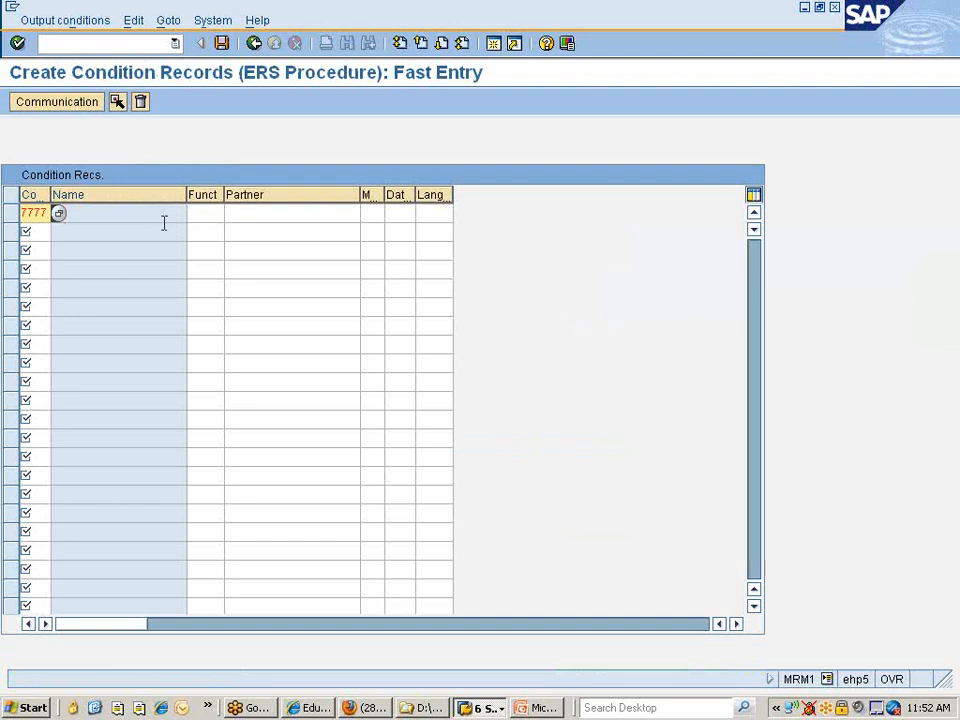
{"action": "key", "text": "Return"}
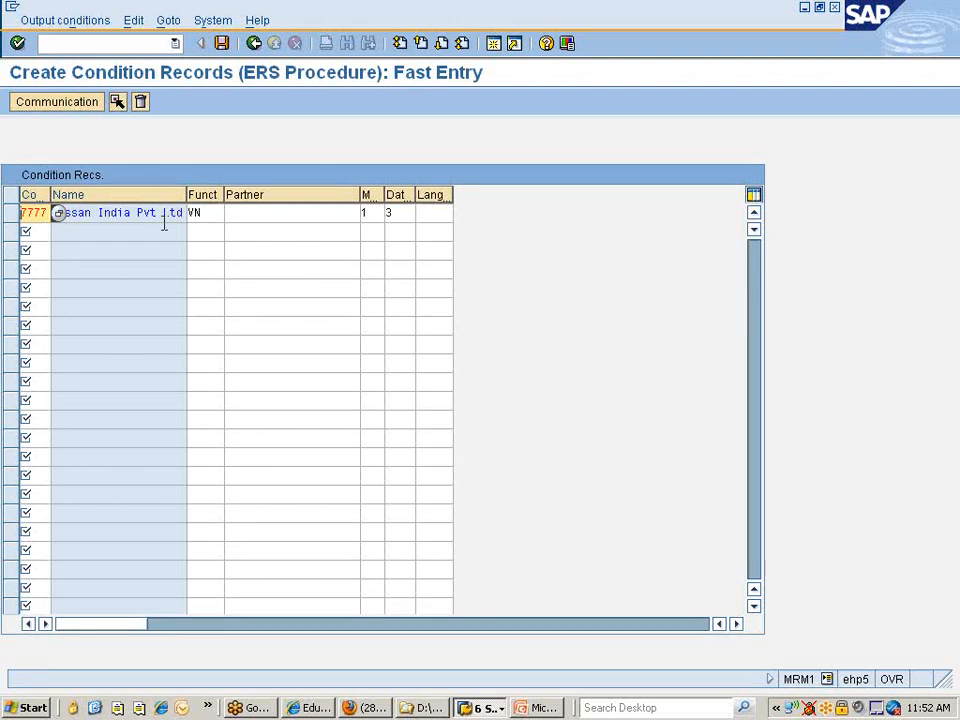
Set the company code record's dispatch time to 4 and its language to EN
{"action": "left_click", "coordinate": [401, 212]}
{"action": "key", "text": "BackSpace"}
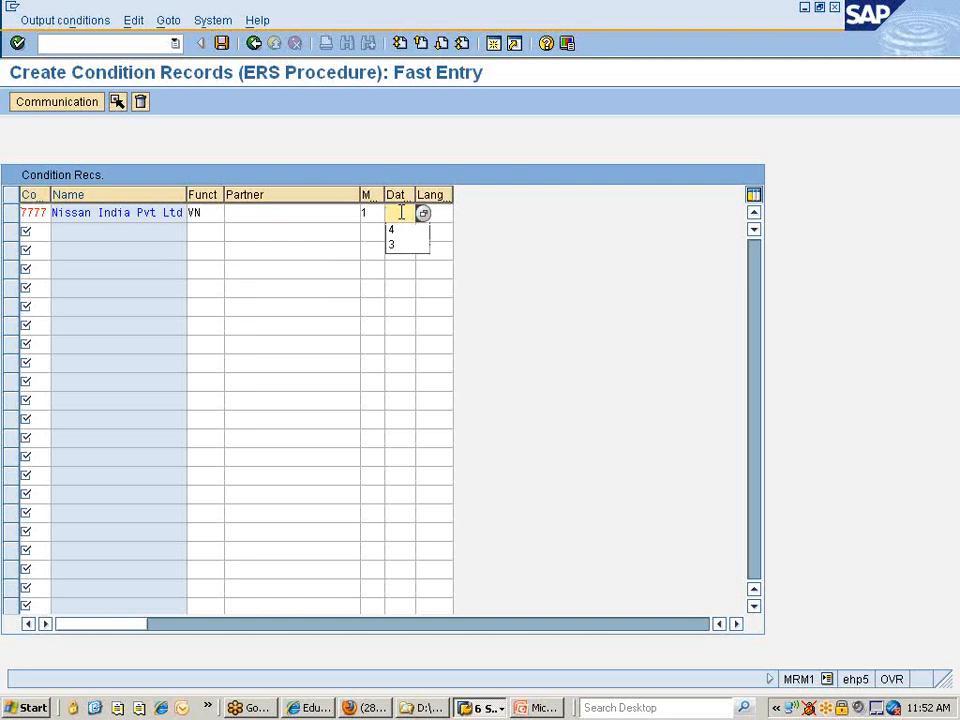
{"action": "type", "text": "4"}
{"action": "key", "text": "Tab"}
{"action": "type", "text": "e"}
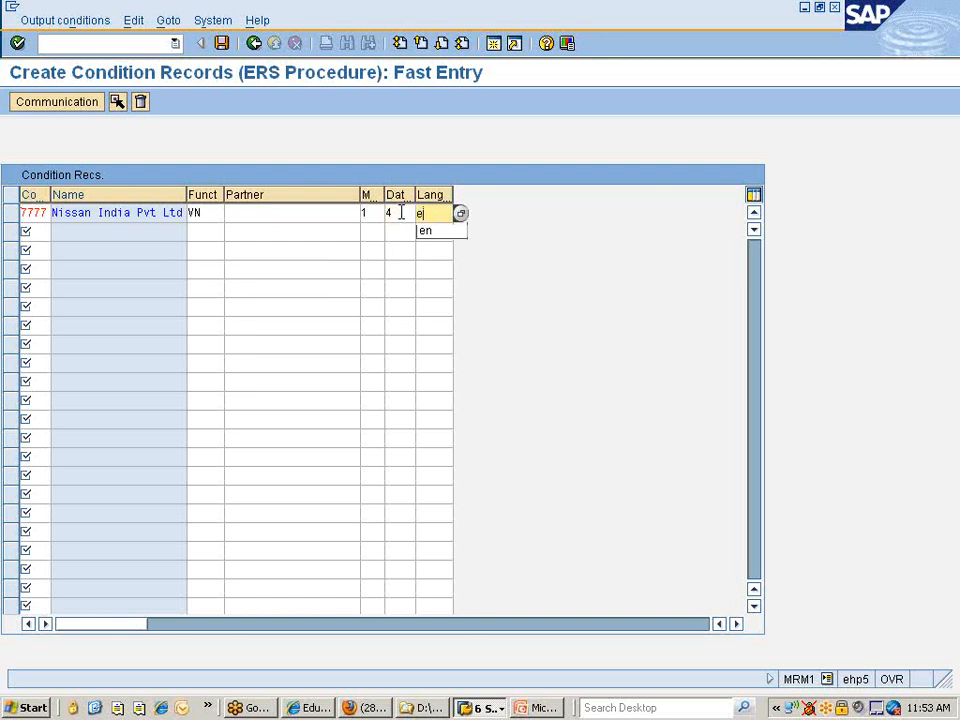
{"action": "type", "text": "n"}
{"action": "key", "text": "Return"}
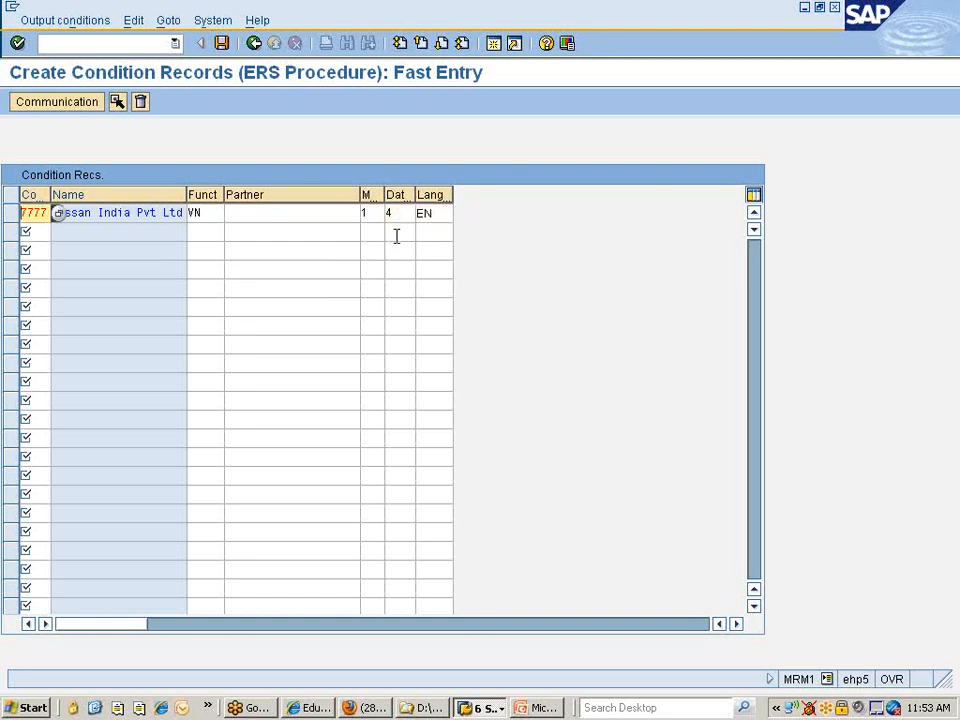
Set the company code record's communication to output device LP01 with Print immediately and Release after output enabled, and save it
{"action": "left_click", "coordinate": [9, 212]}
{"action": "left_click", "coordinate": [79, 106]}
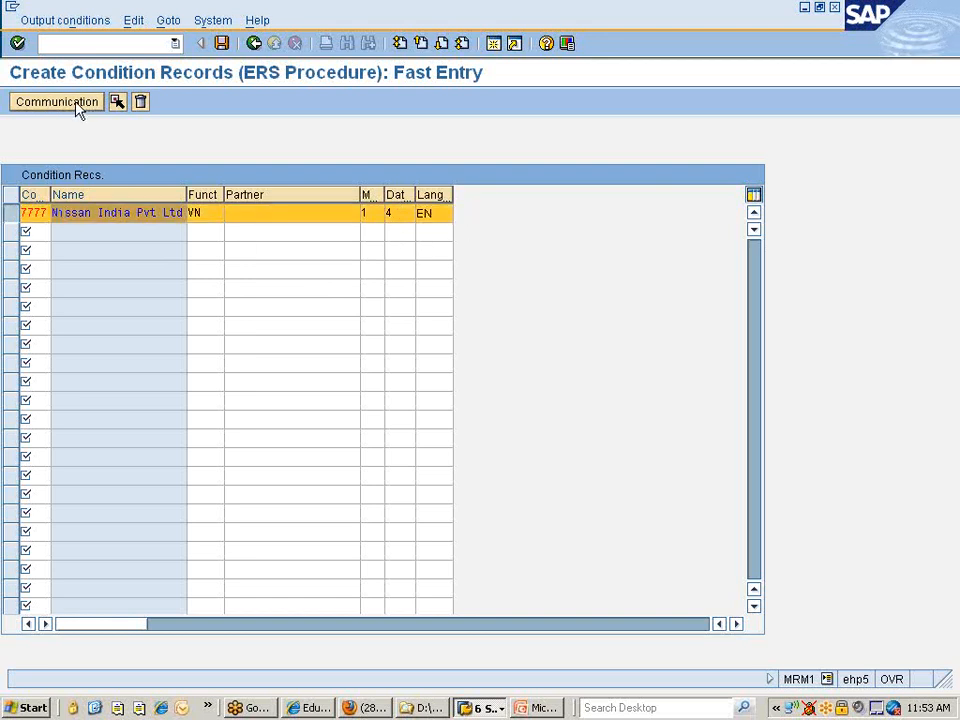
{"action": "type", "text": "l"}
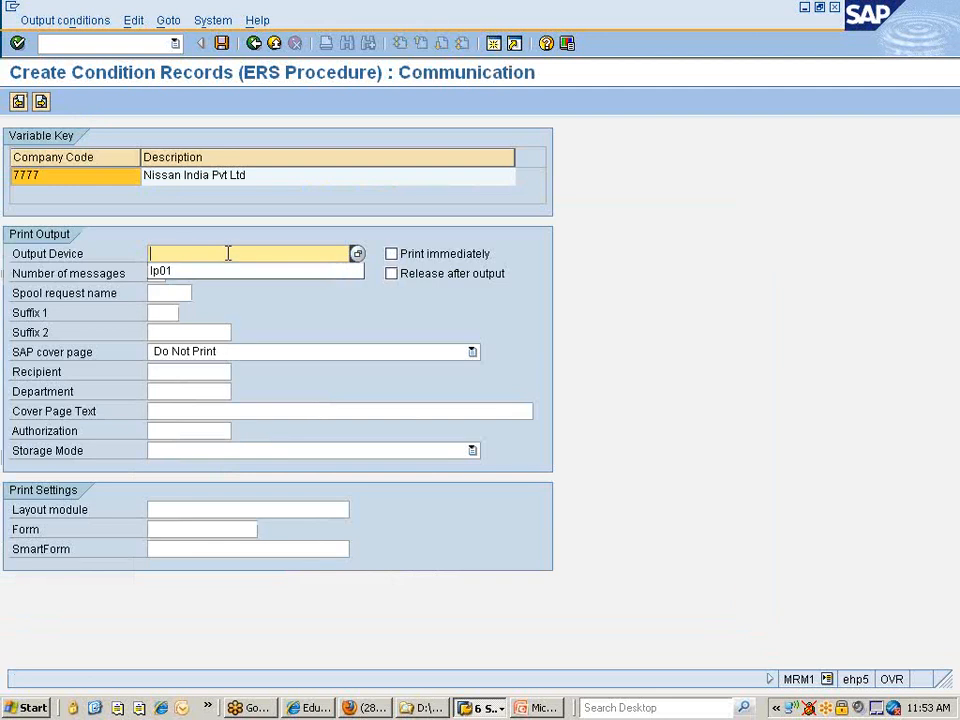
{"action": "key", "text": "Down"}
{"action": "key", "text": "Return"}
{"action": "left_click", "coordinate": [393, 256]}
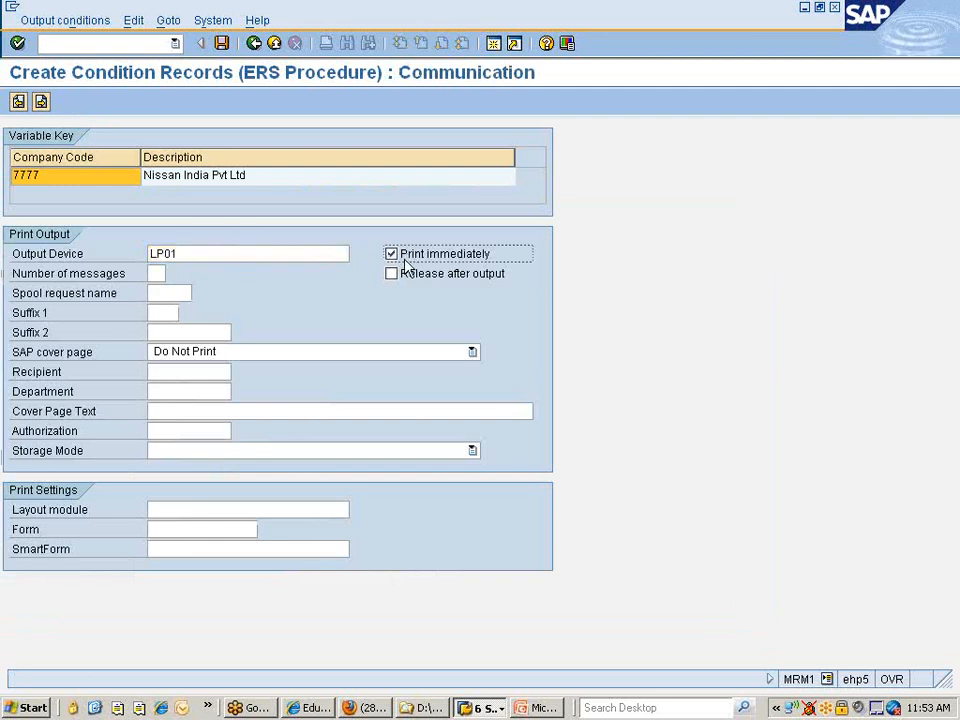
{"action": "left_click", "coordinate": [396, 275]}
{"action": "left_click", "coordinate": [221, 43]}
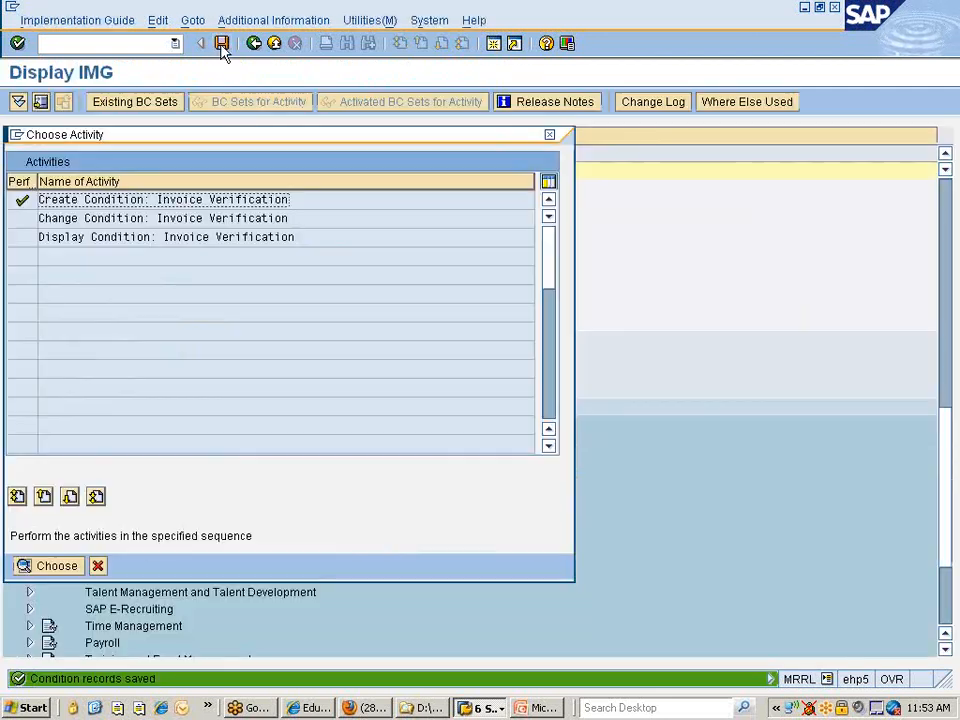
Close the condition activities, the IMG overview and the message help, and return to the ERS settlement selection screen
{"action": "left_click", "coordinate": [549, 136]}
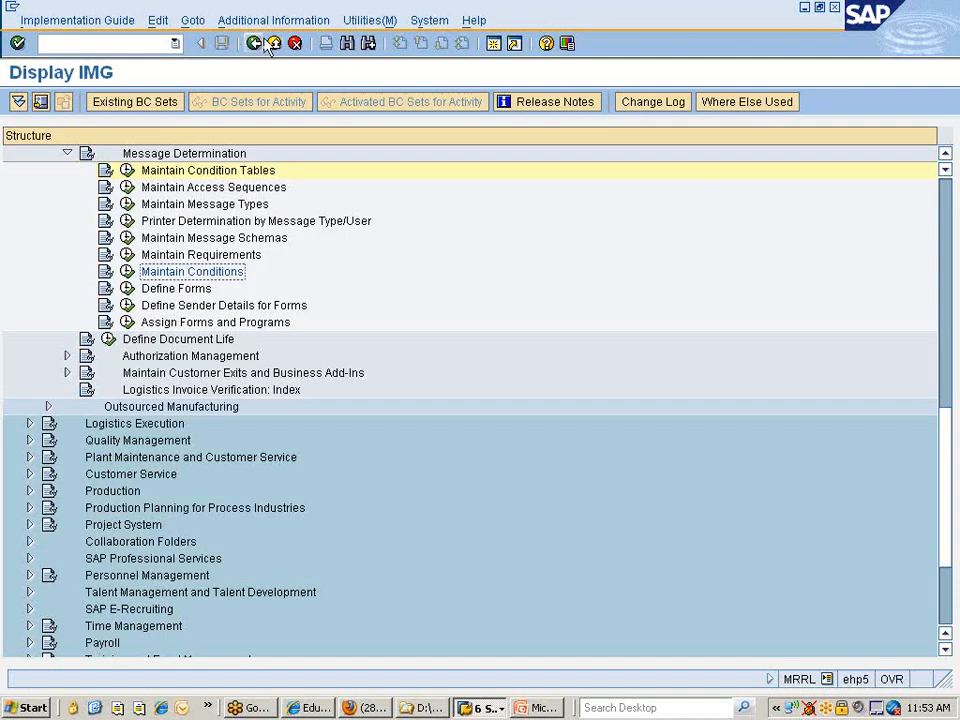
{"action": "left_click", "coordinate": [255, 45]}
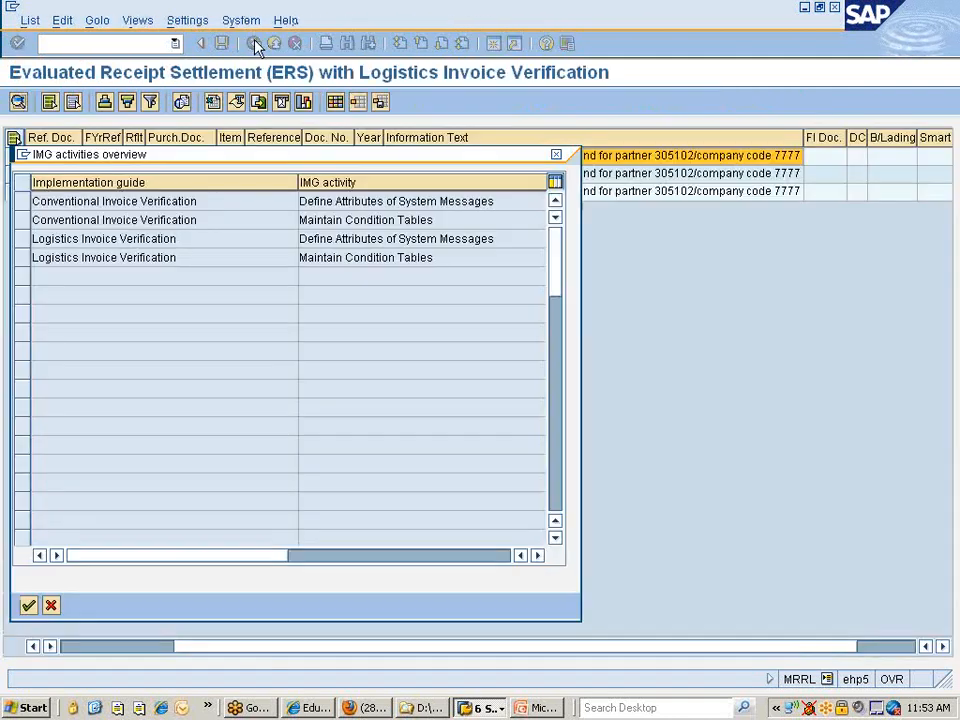
{"action": "left_click", "coordinate": [51, 607]}
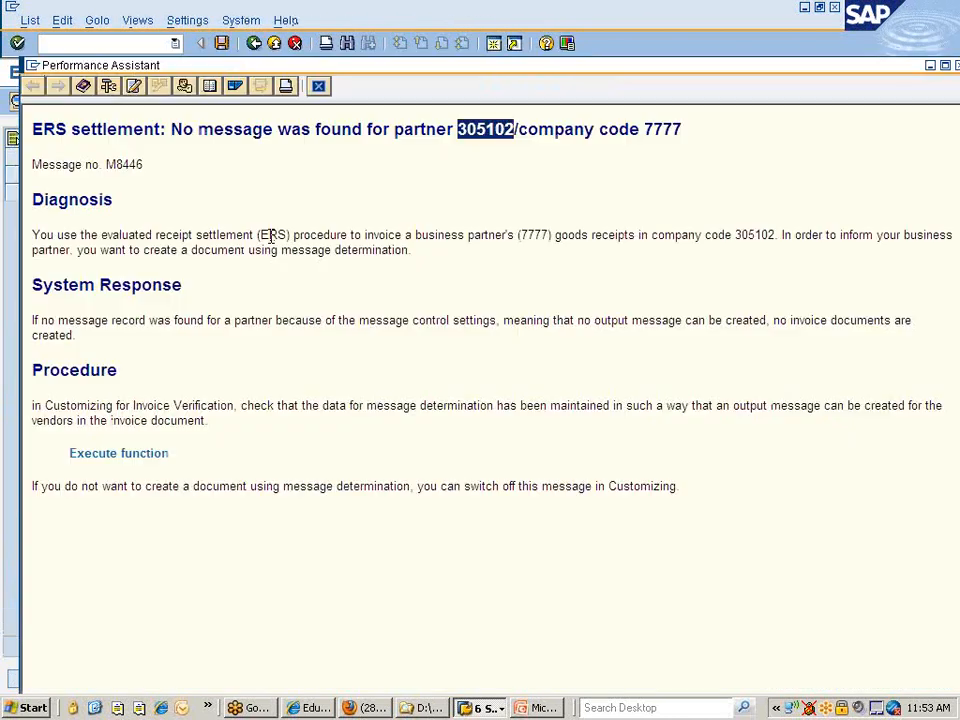
{"action": "left_click", "coordinate": [317, 85]}
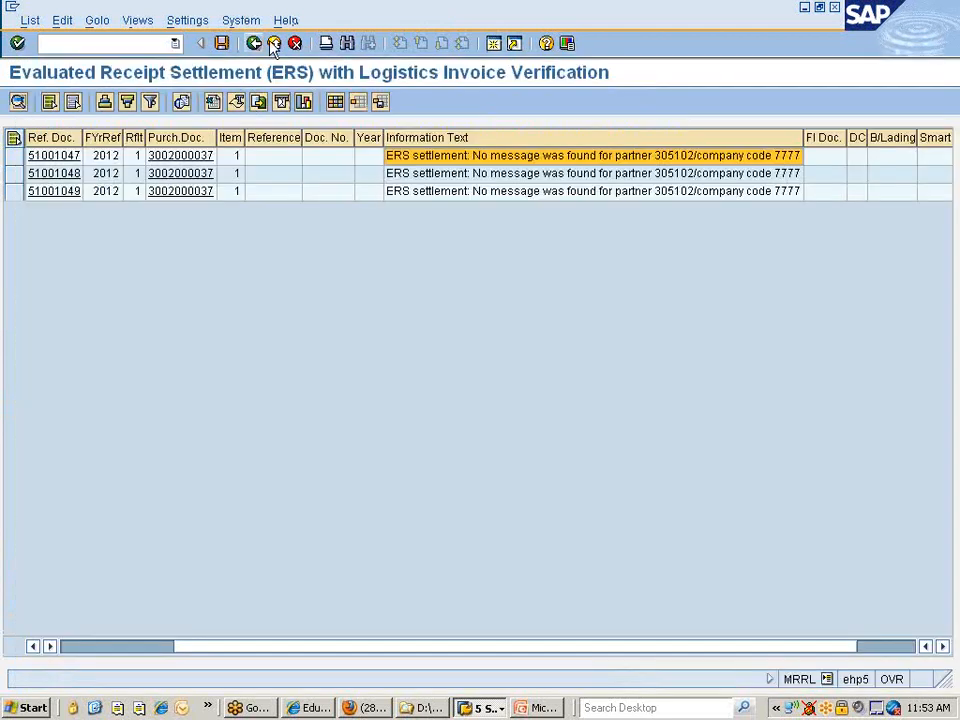
{"action": "left_click", "coordinate": [255, 44]}
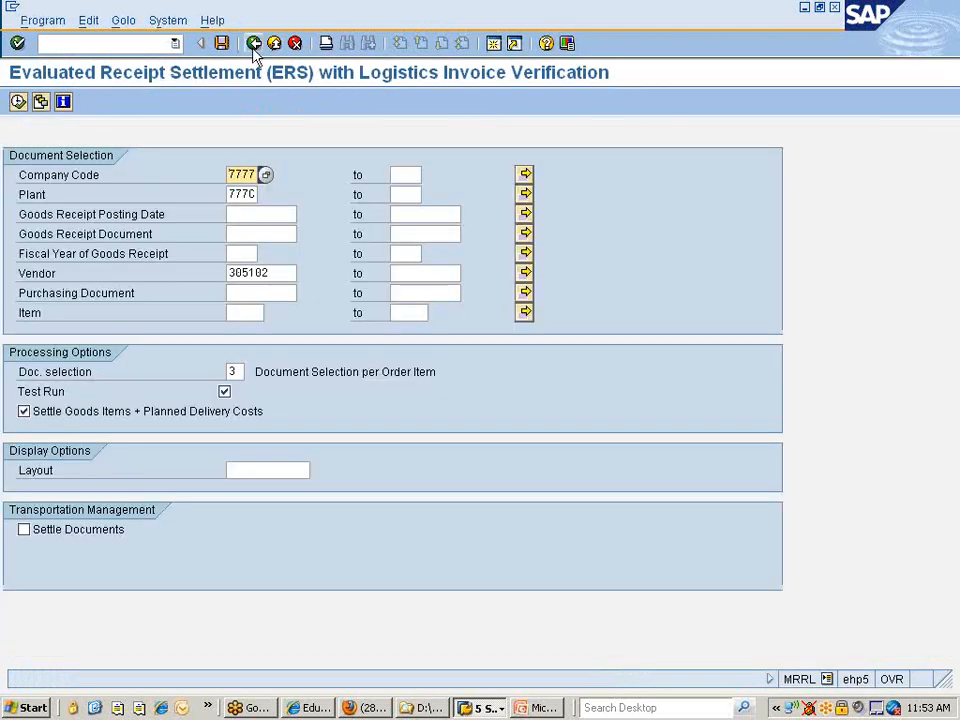
Turn off Test Run and execute the evaluated receipt settlement for the vendor in company code 7777
{"action": "left_click", "coordinate": [225, 392]}
{"action": "left_click", "coordinate": [225, 392]}
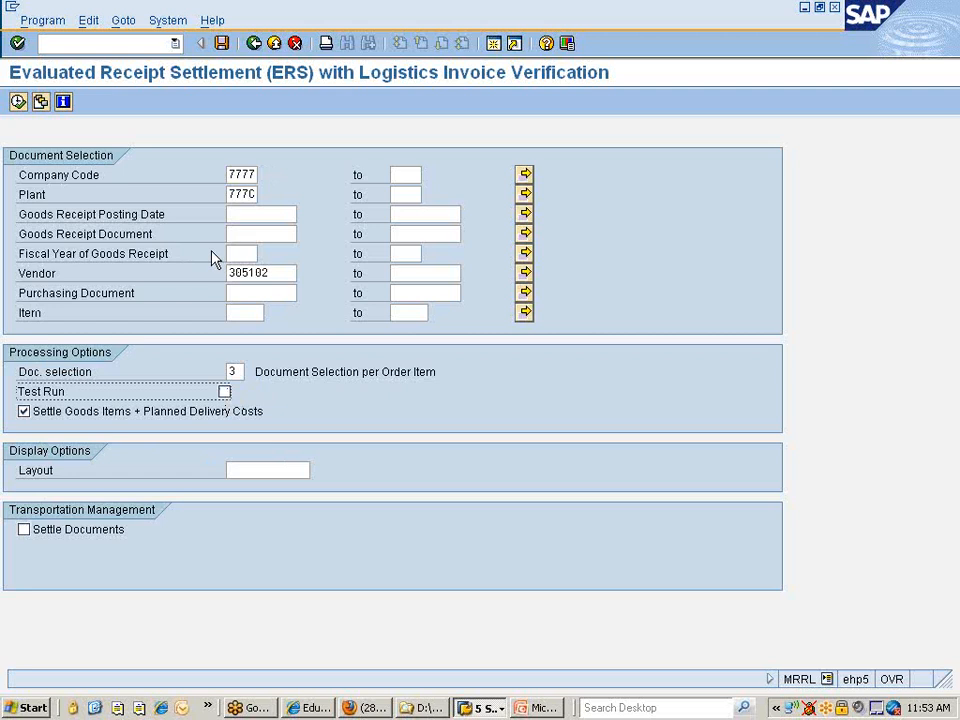
{"action": "left_click", "coordinate": [281, 273]}
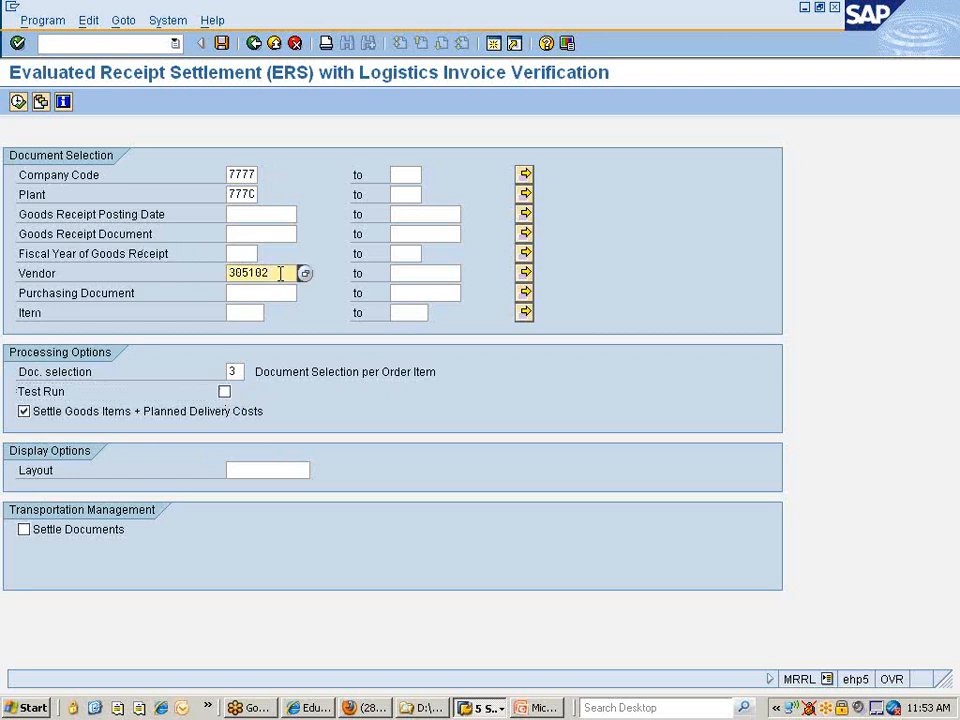
{"action": "left_click", "coordinate": [19, 102]}
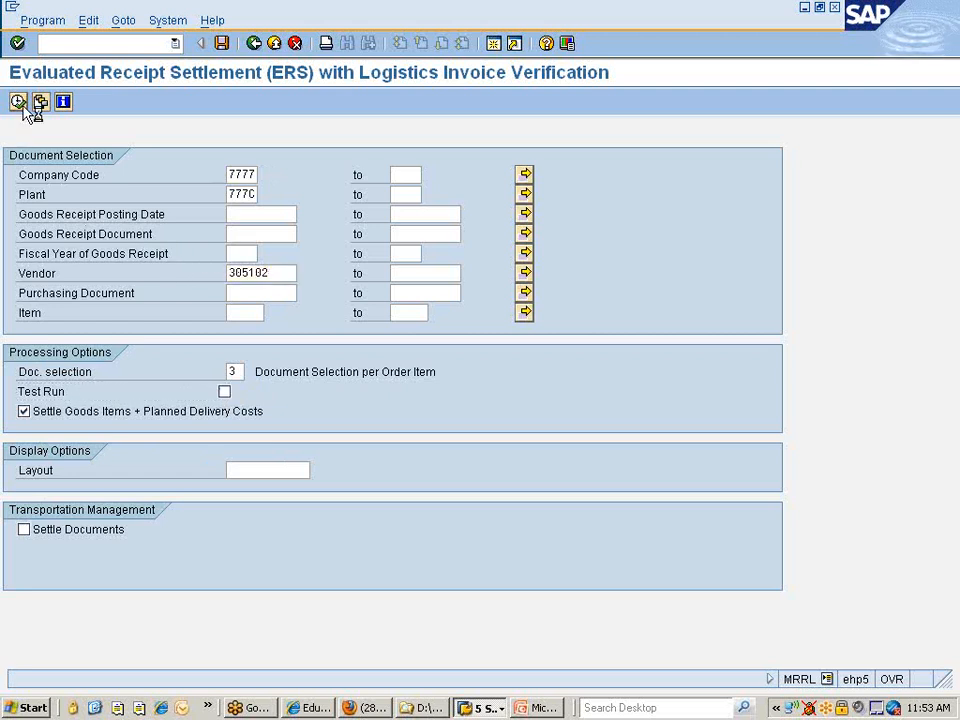
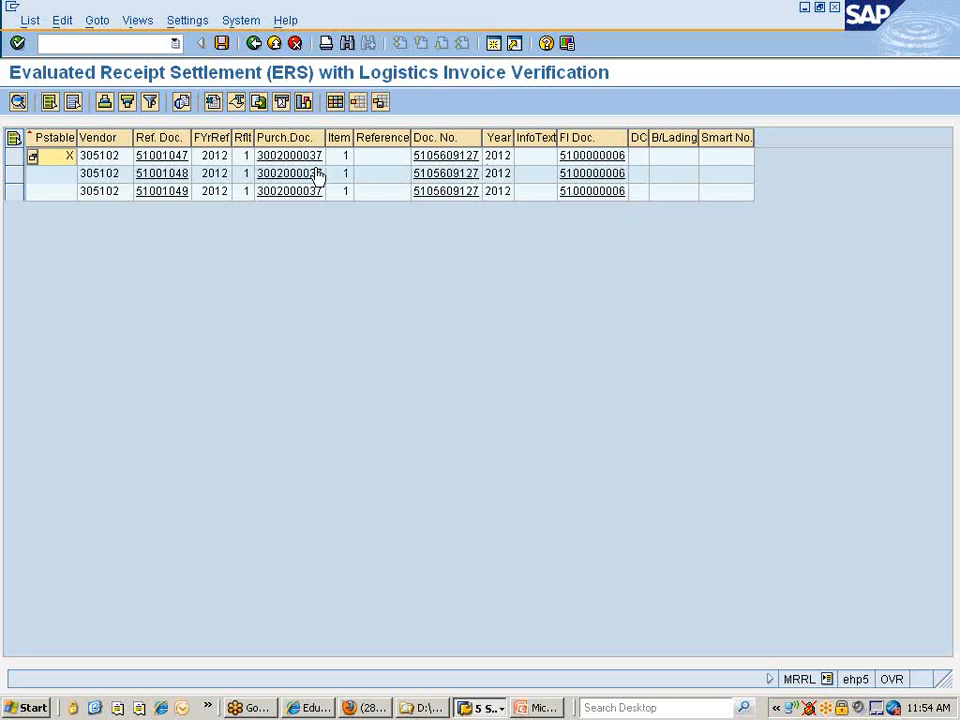
Select the first settlement row and show the settlement log in list preview
{"action": "left_click", "coordinate": [13, 158]}
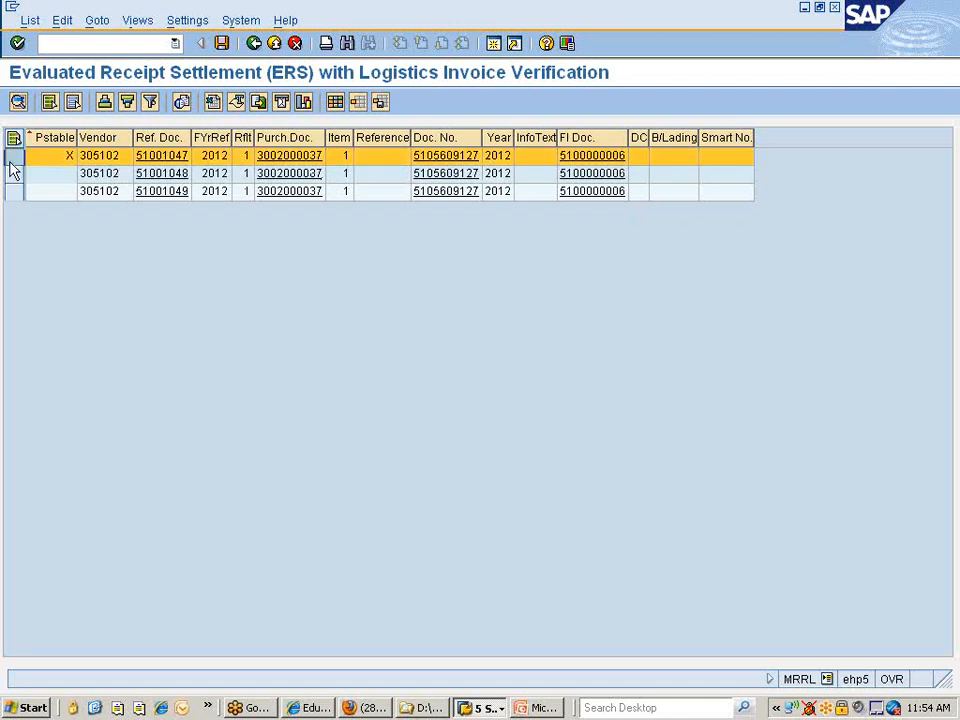
{"action": "left_click", "coordinate": [181, 104]}
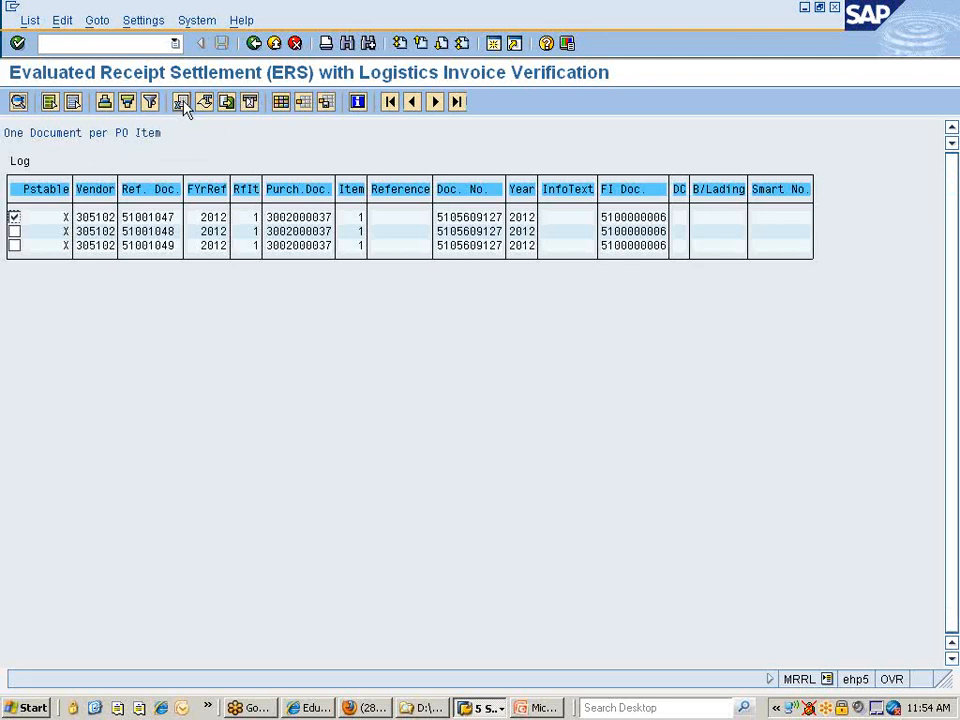
{"action": "left_click", "coordinate": [135, 22]}
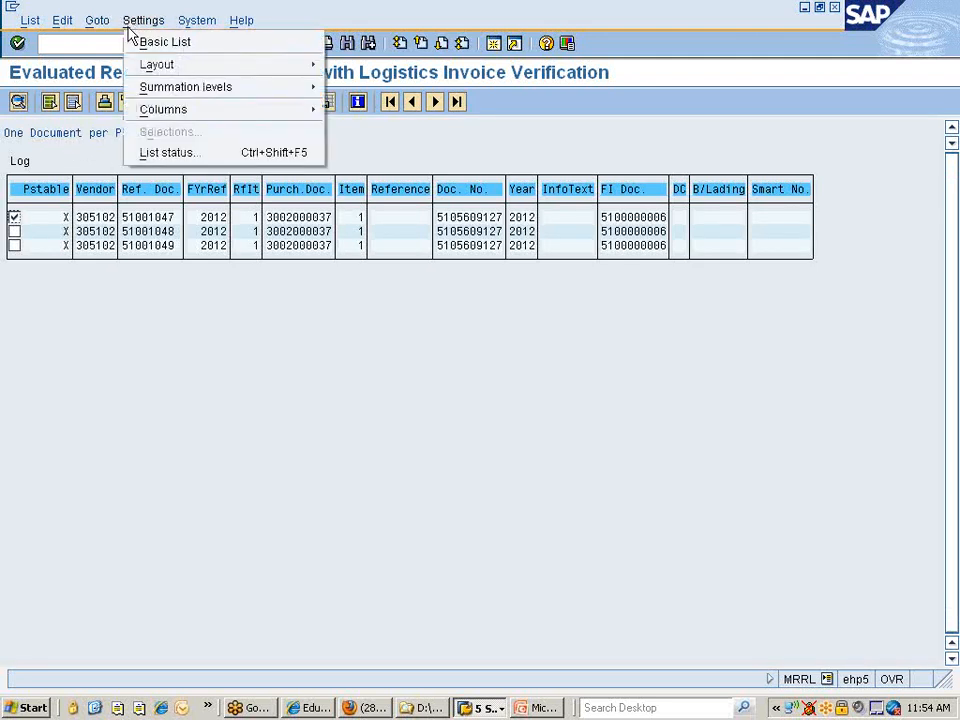
{"action": "mouse_move", "coordinate": [151, 66]}
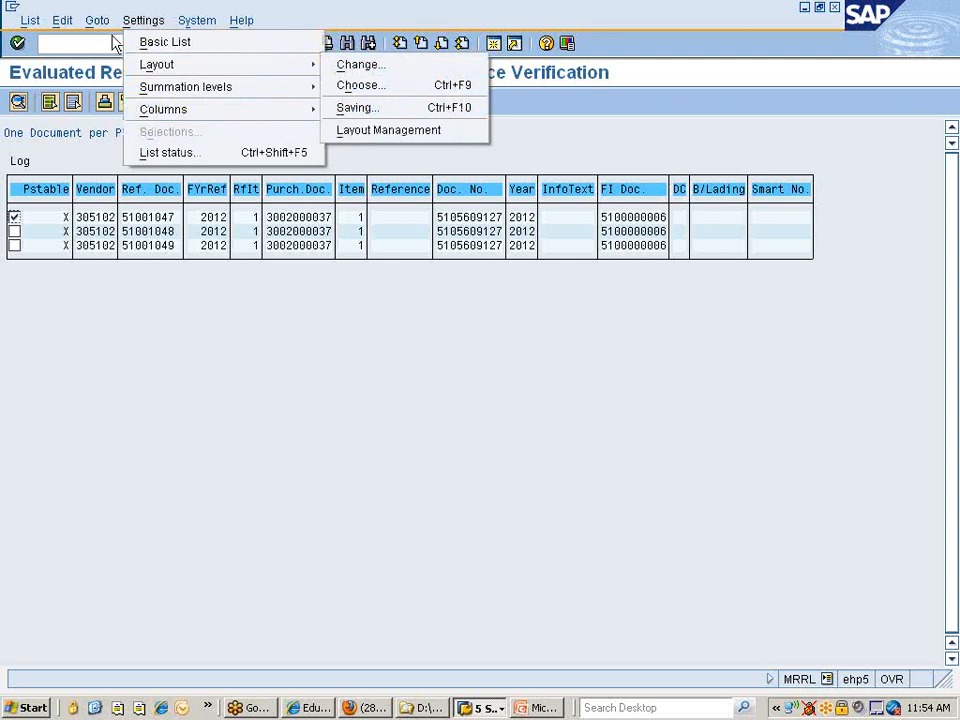
{"action": "left_click", "coordinate": [64, 22]}
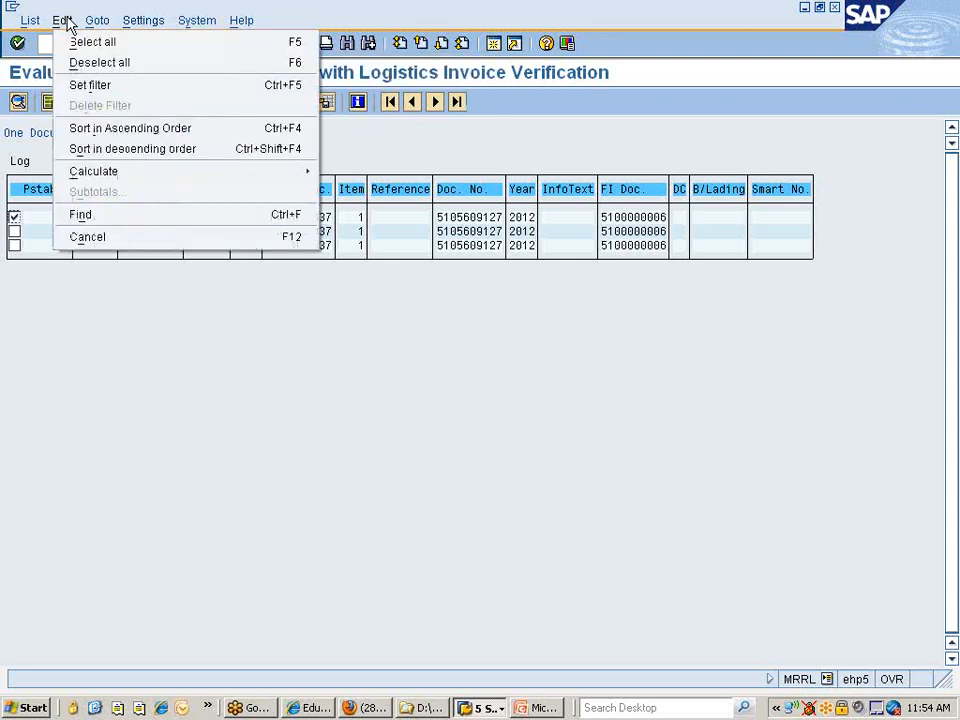
{"action": "left_click", "coordinate": [66, 22]}
{"action": "left_click", "coordinate": [133, 22]}
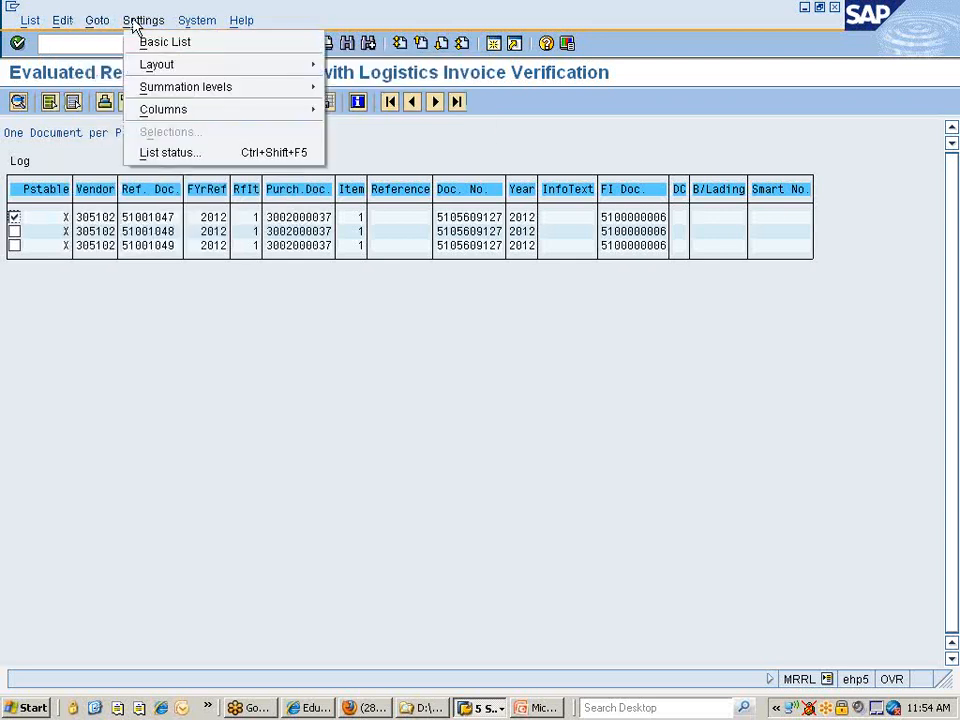
{"action": "mouse_move", "coordinate": [158, 64]}
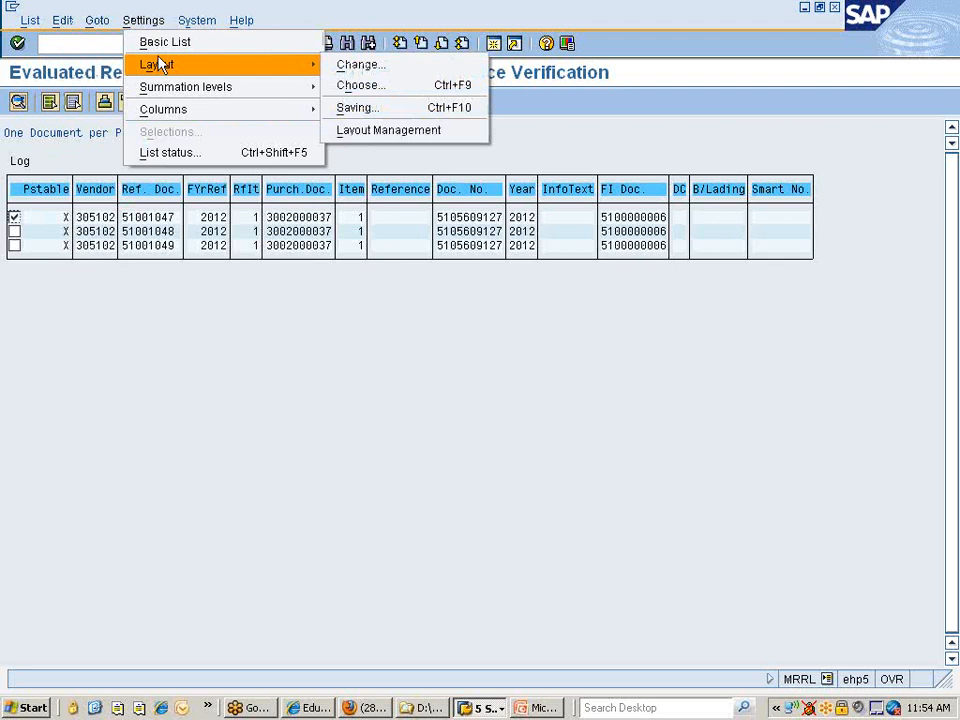
{"action": "left_click", "coordinate": [194, 22]}
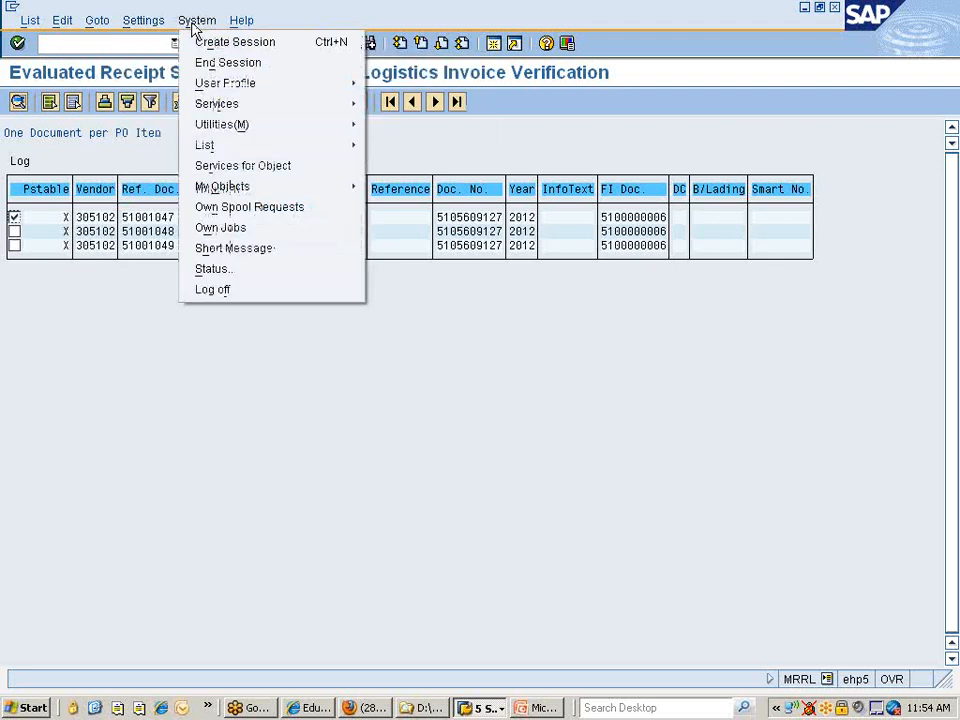
{"action": "left_click", "coordinate": [135, 149]}
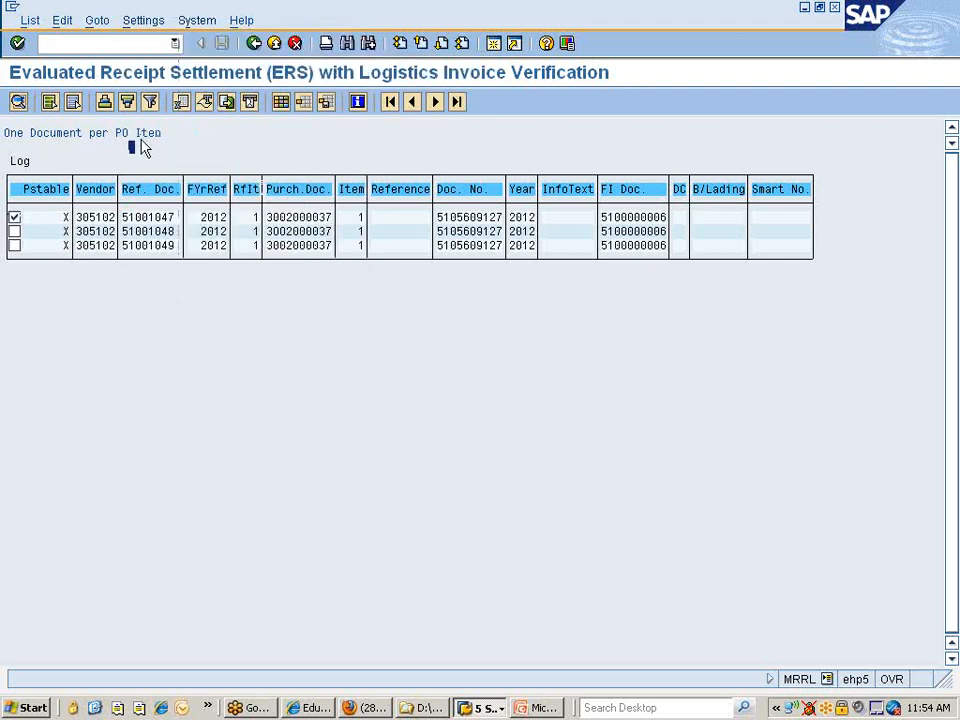
{"action": "left_click", "coordinate": [250, 103]}
Switch to the purchase order session and show the purchase order history of the Connecting Rod item
{"action": "left_click", "coordinate": [483, 708]}
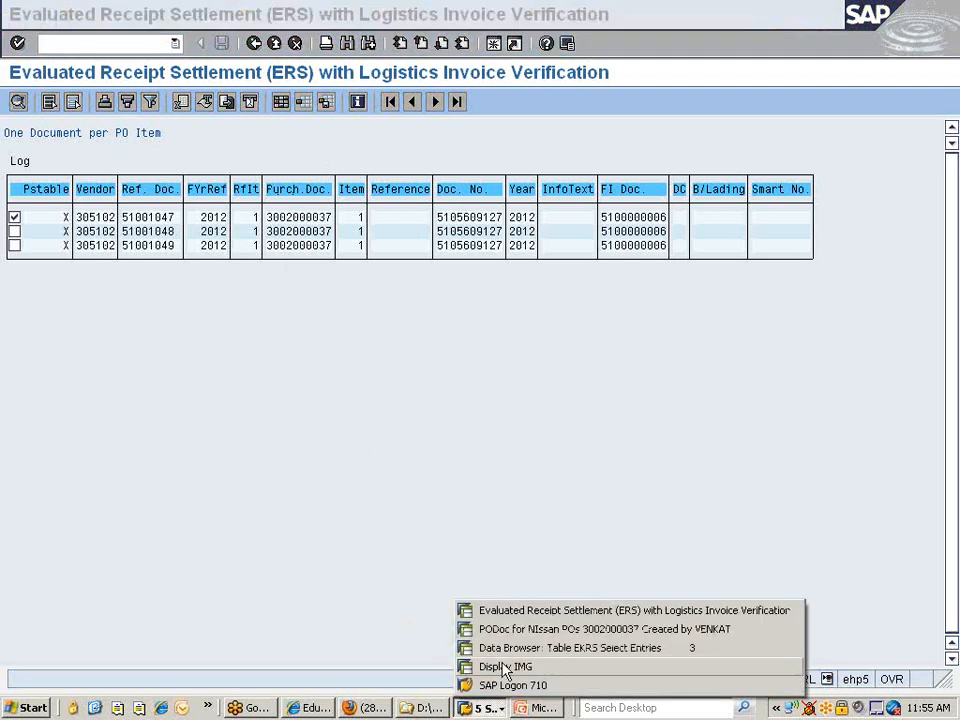
{"action": "left_click", "coordinate": [518, 629]}
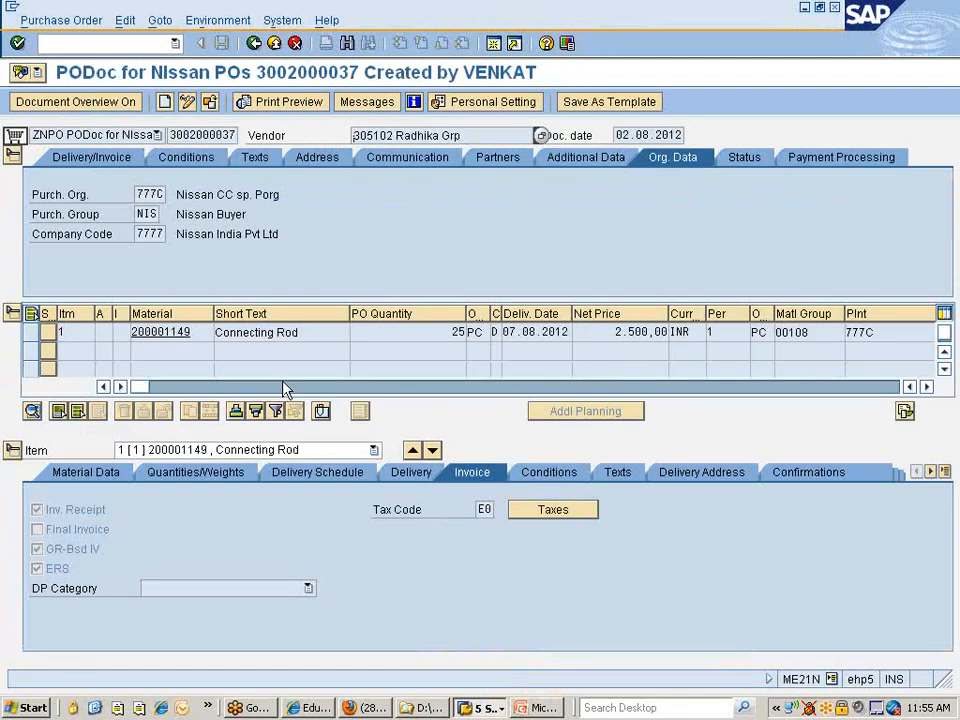
{"action": "left_click", "coordinate": [945, 472]}
{"action": "left_click", "coordinate": [741, 588]}
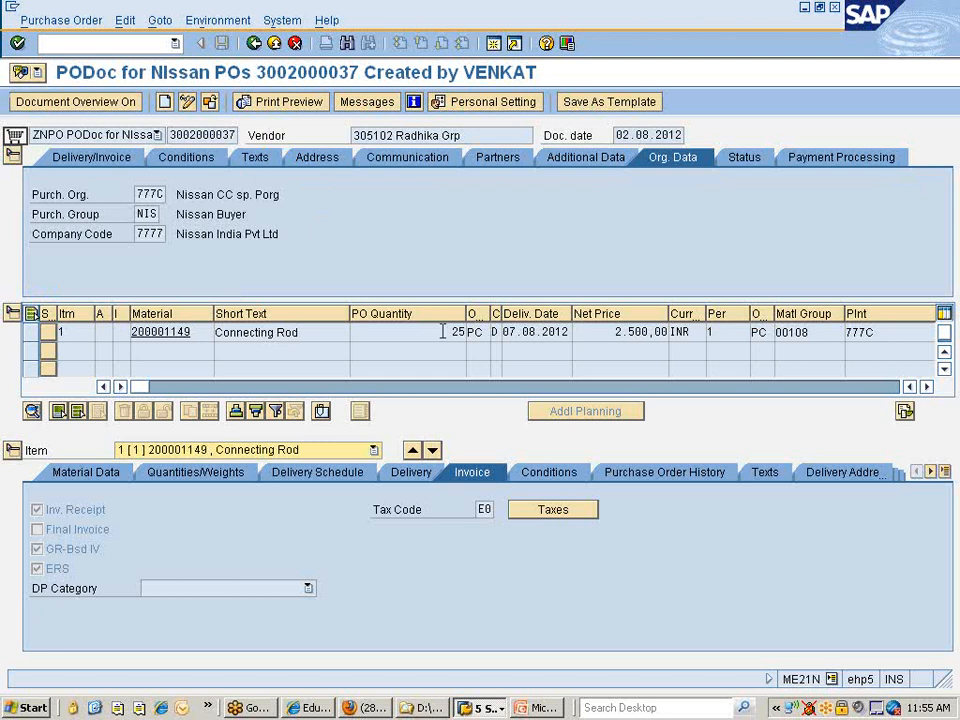
{"action": "left_click", "coordinate": [680, 477]}
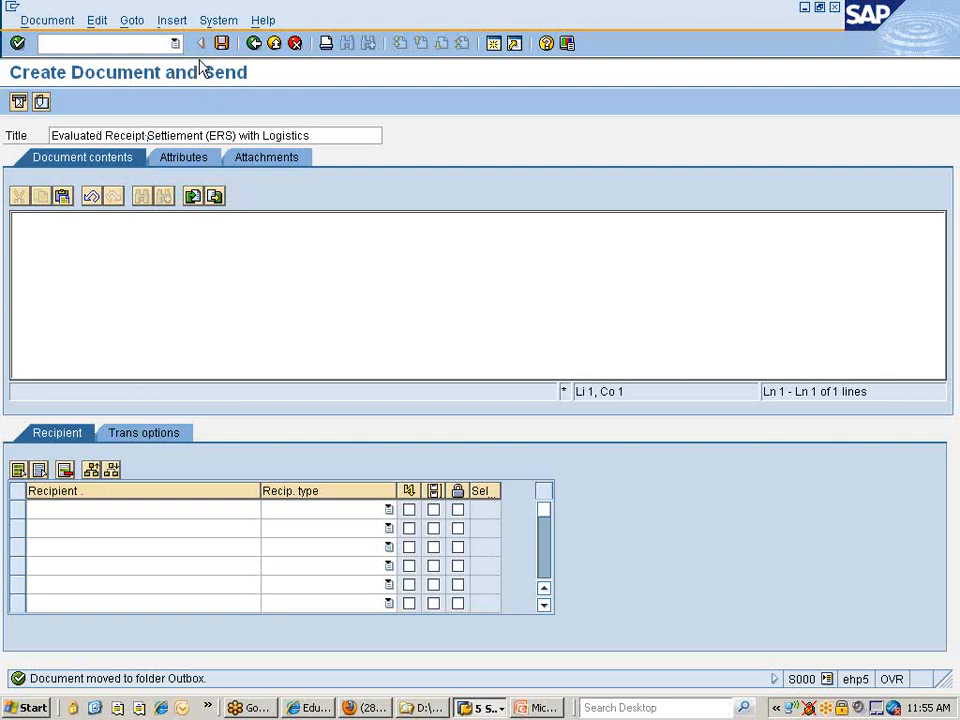
Exit the Create Document and Send screen without keeping its data and return to the interactive ERS settlement list
{"action": "left_click", "coordinate": [255, 45]}
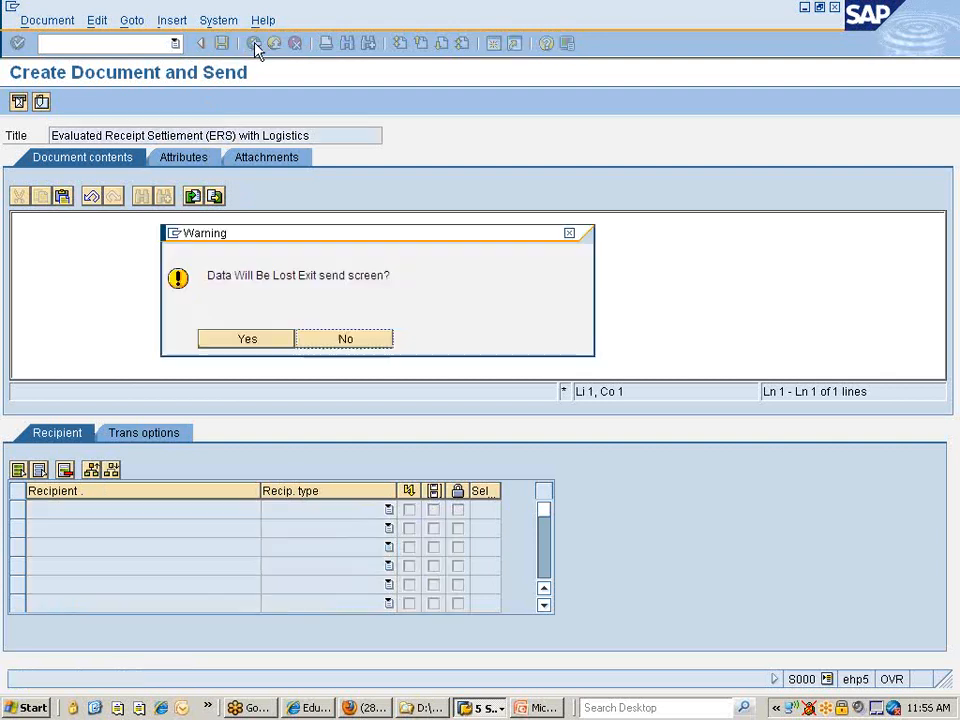
{"action": "left_click", "coordinate": [265, 346]}
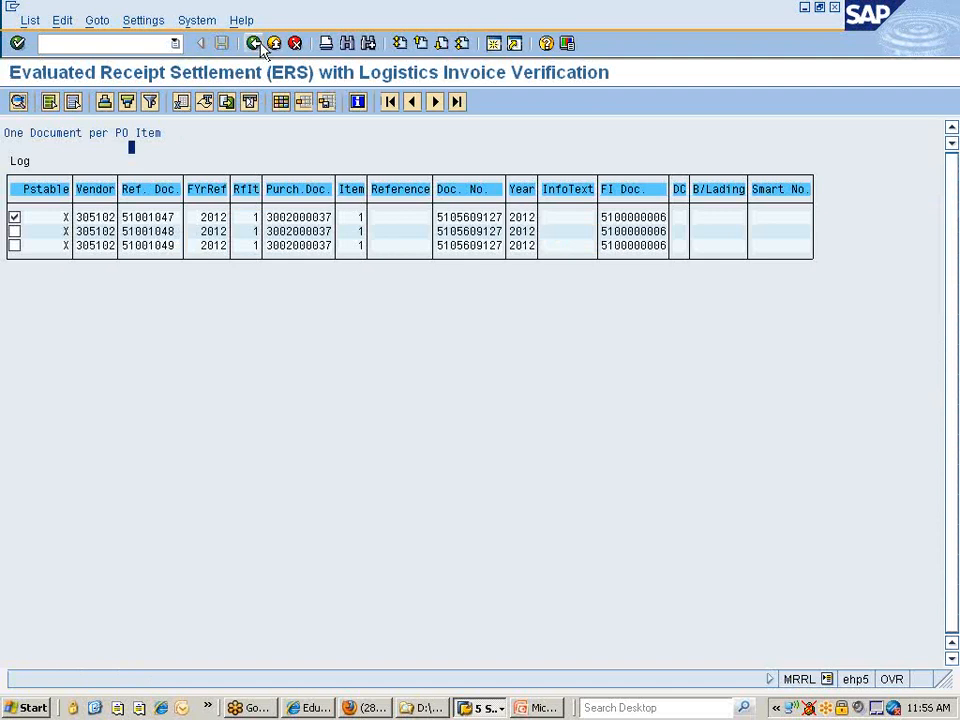
{"action": "left_click", "coordinate": [255, 45]}
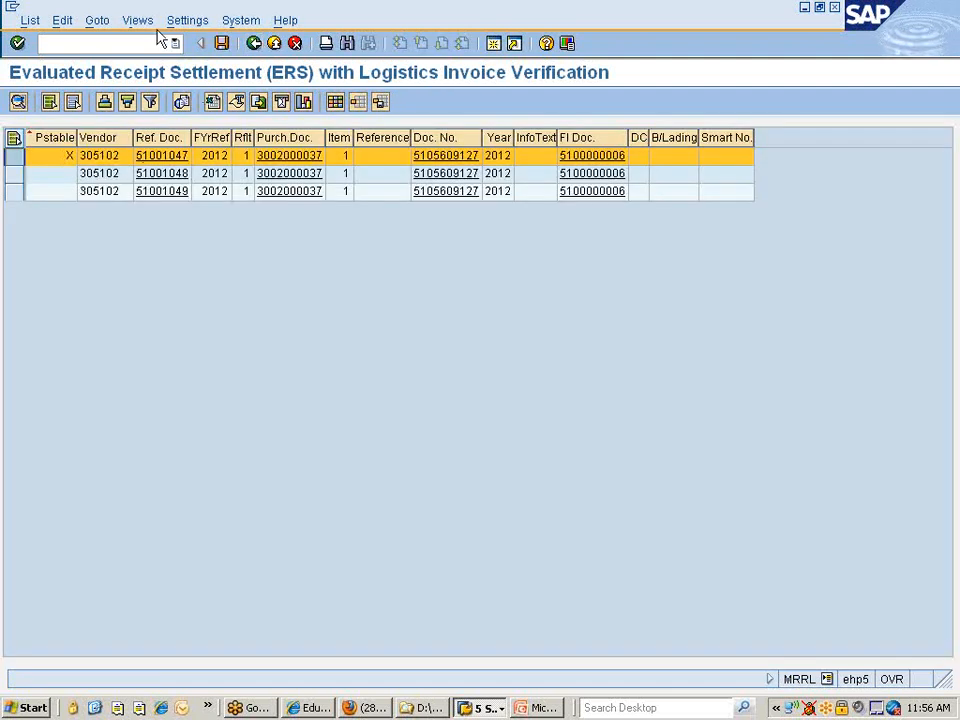
Display the accounting document of the first settlement row and examine its header and line items
{"action": "left_click", "coordinate": [140, 21]}
{"action": "mouse_move", "coordinate": [97, 22]}
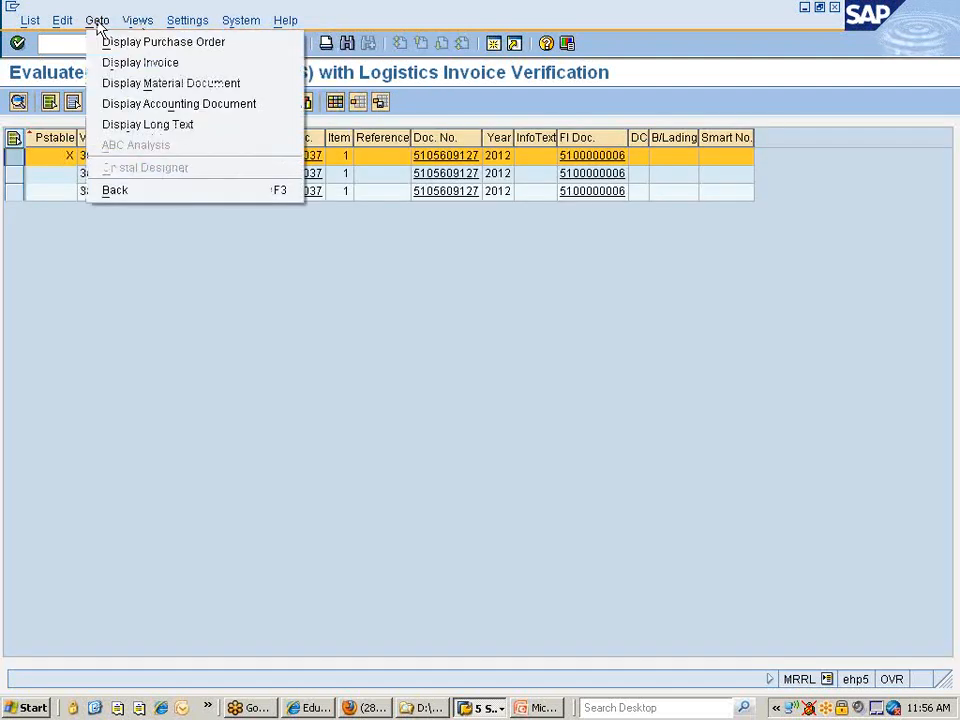
{"action": "left_click", "coordinate": [135, 106]}
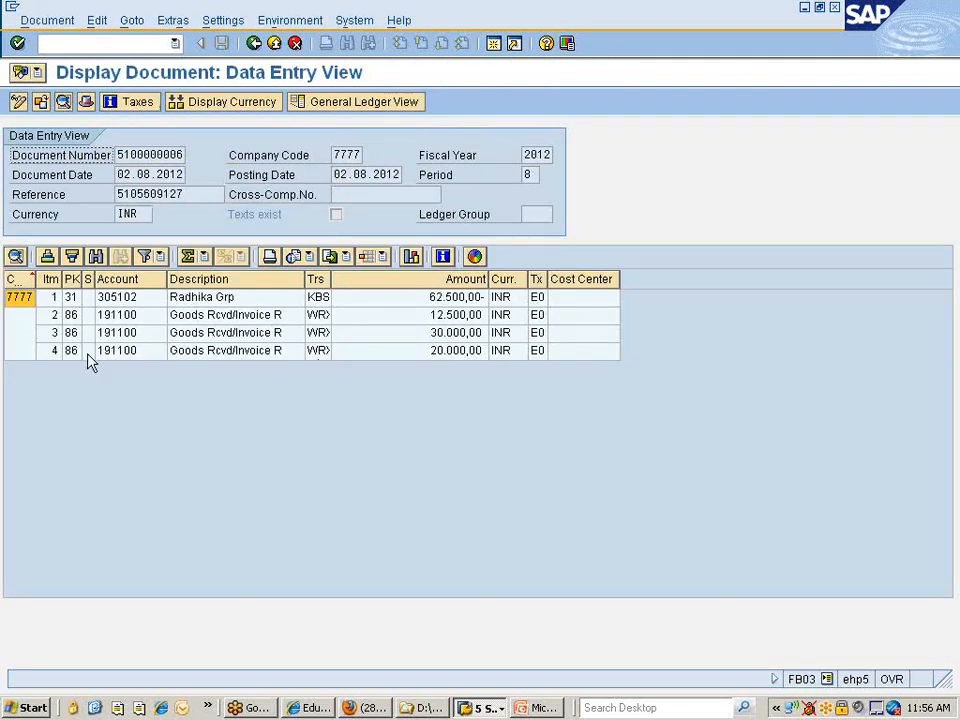
{"action": "left_click", "coordinate": [172, 22]}
{"action": "mouse_move", "coordinate": [137, 24]}
{"action": "mouse_move", "coordinate": [218, 26]}
{"action": "mouse_move", "coordinate": [285, 24]}
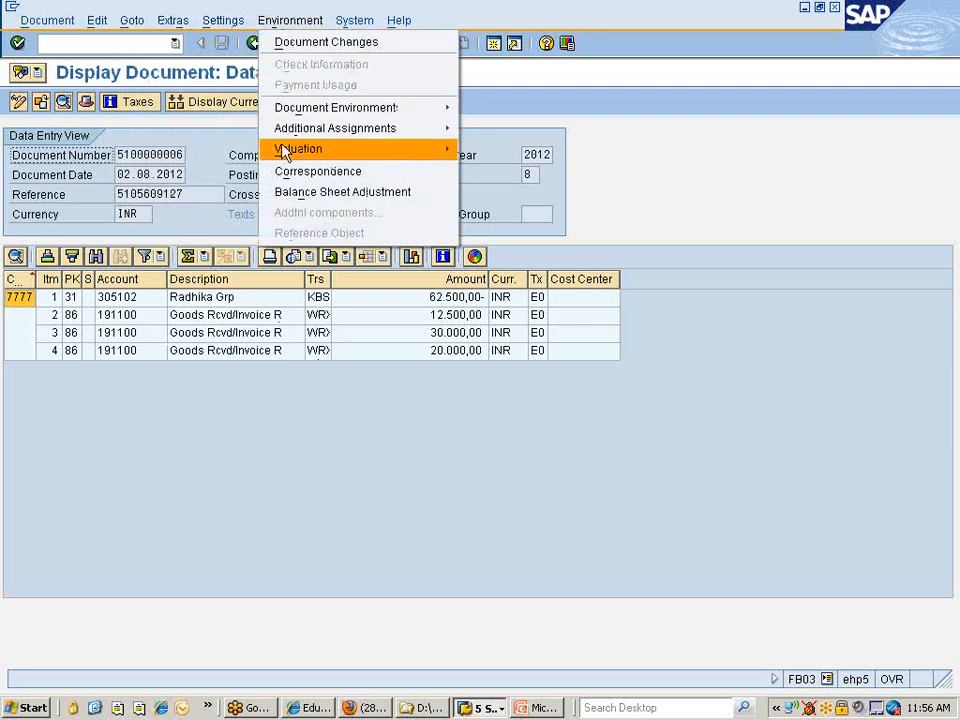
{"action": "mouse_move", "coordinate": [284, 155]}
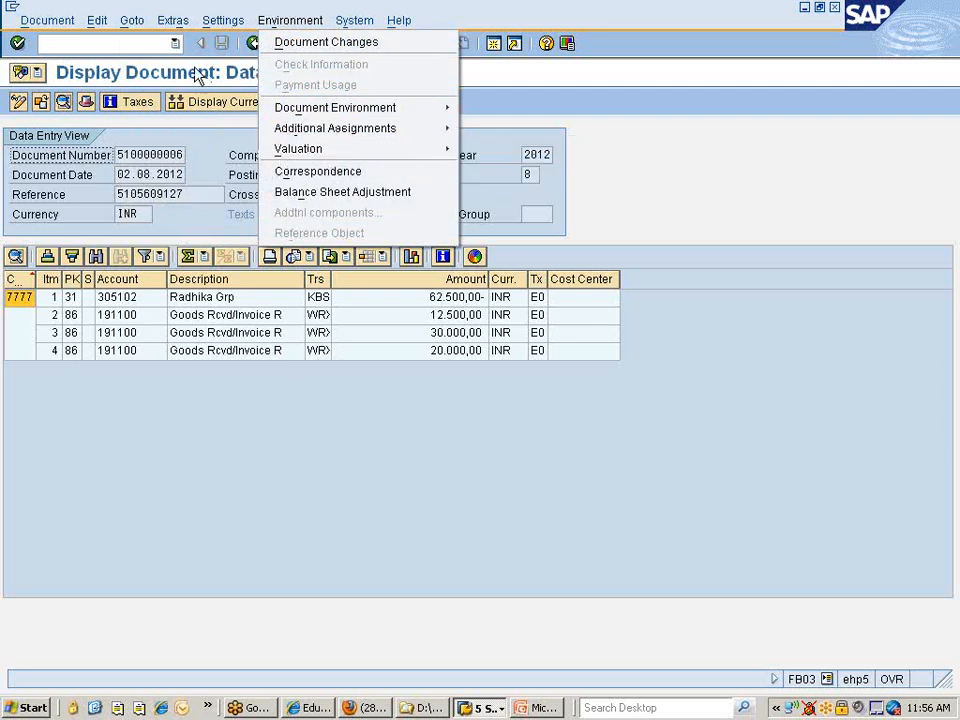
{"action": "mouse_move", "coordinate": [97, 24]}
{"action": "left_click", "coordinate": [146, 418]}
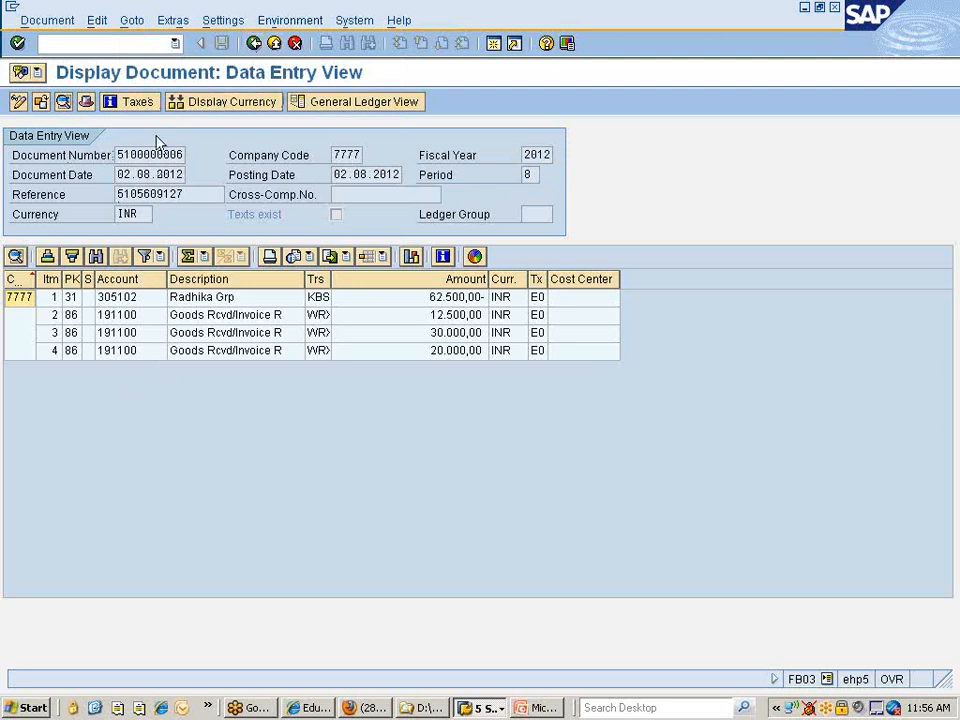
{"action": "left_click_drag", "start_coordinate": [119, 160], "coordinate": [189, 155]}
Return to the SAP Easy Access menu and open MR90 - Output Messages from Further Processing in Logistics Invoice Verification
{"action": "left_click", "coordinate": [254, 44]}
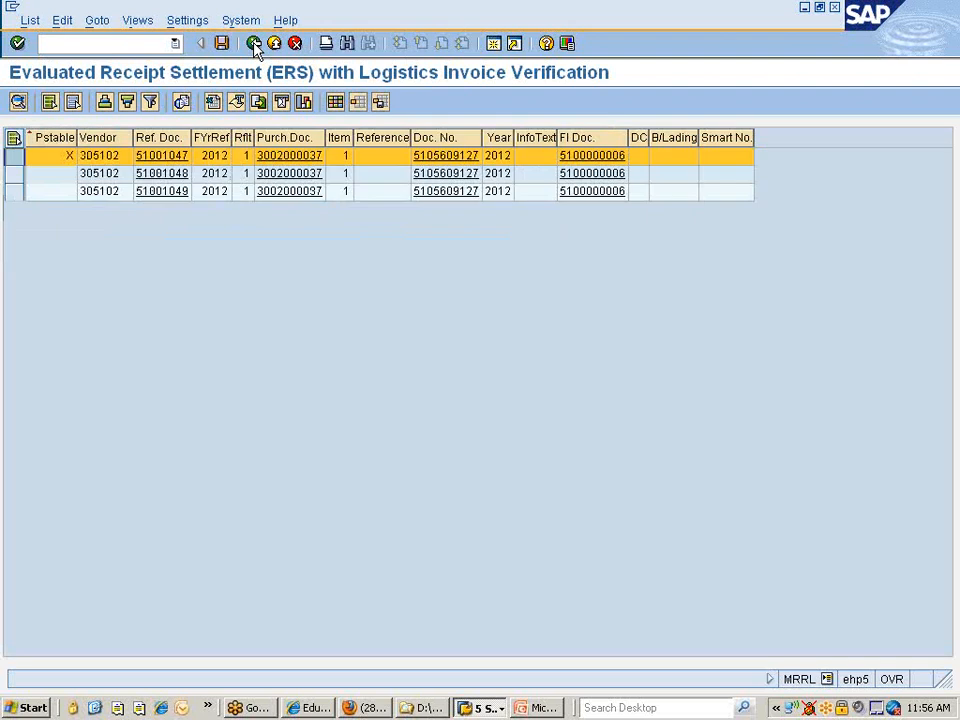
{"action": "left_click", "coordinate": [254, 44]}
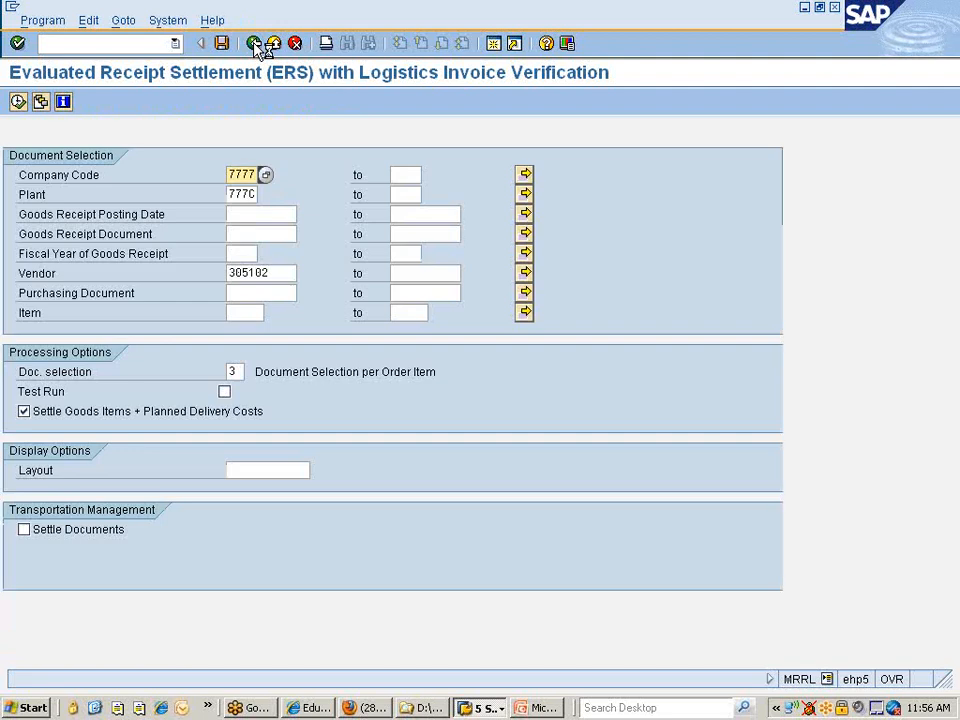
{"action": "left_click", "coordinate": [254, 44]}
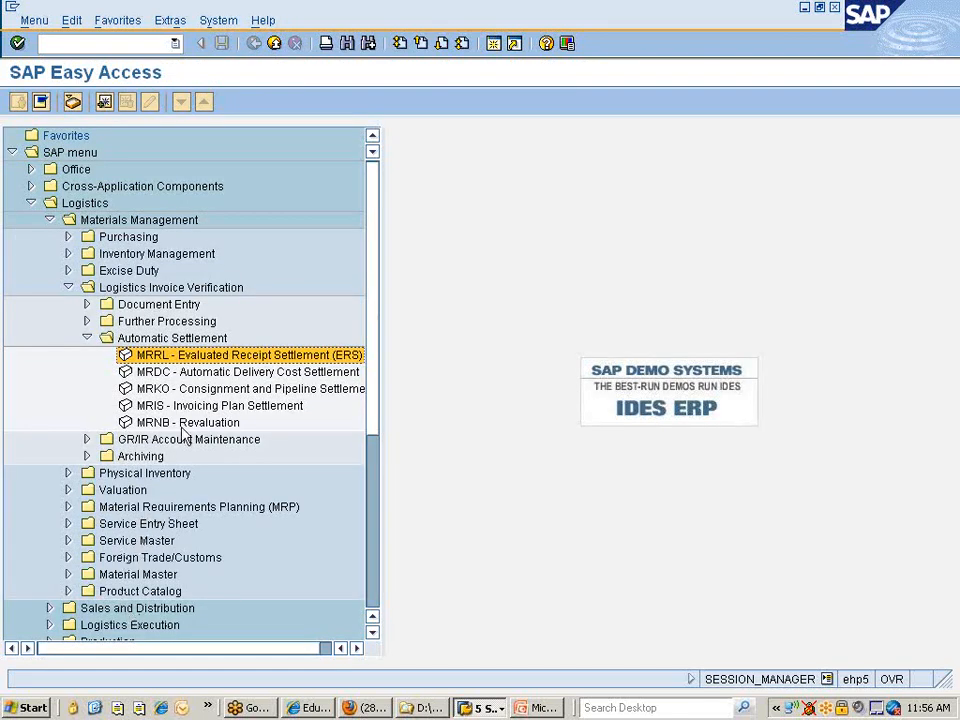
{"action": "left_click", "coordinate": [88, 338]}
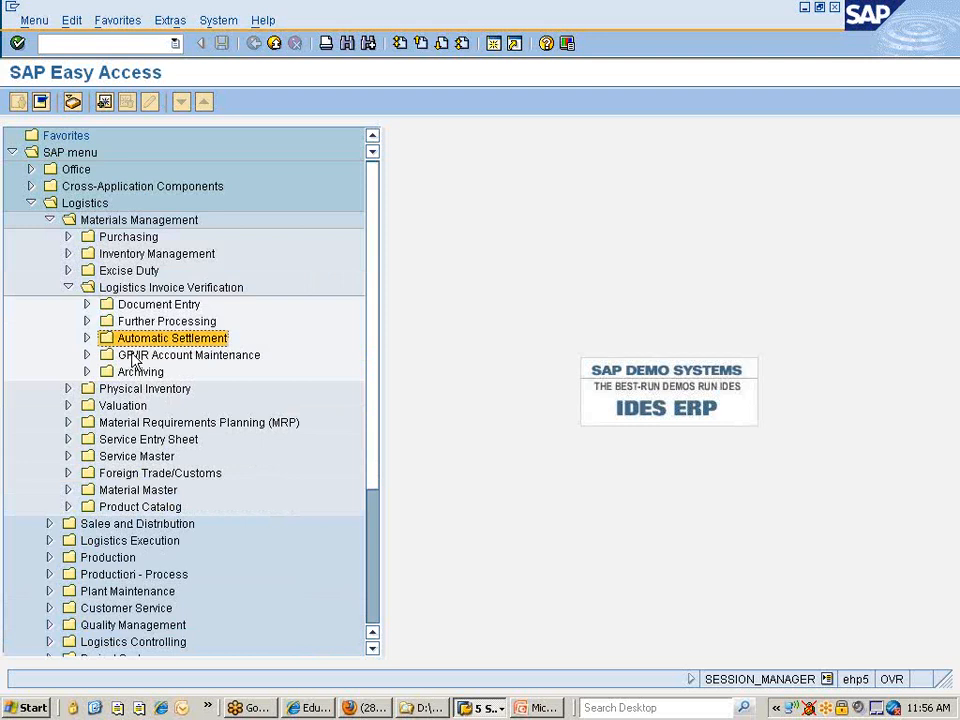
{"action": "left_click", "coordinate": [87, 322]}
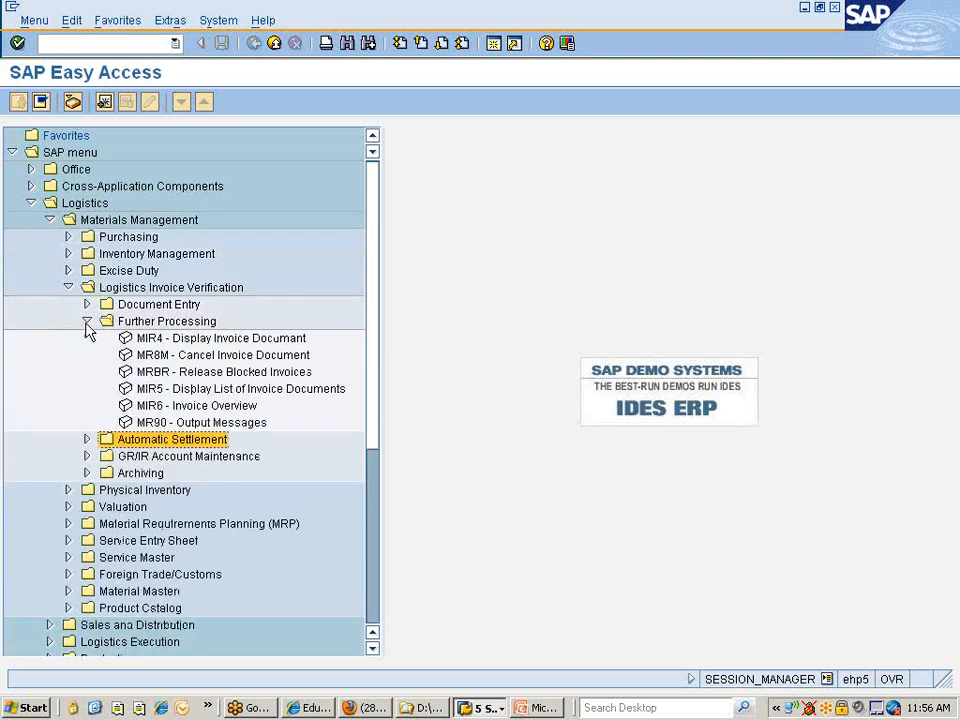
{"action": "left_click", "coordinate": [174, 423]}
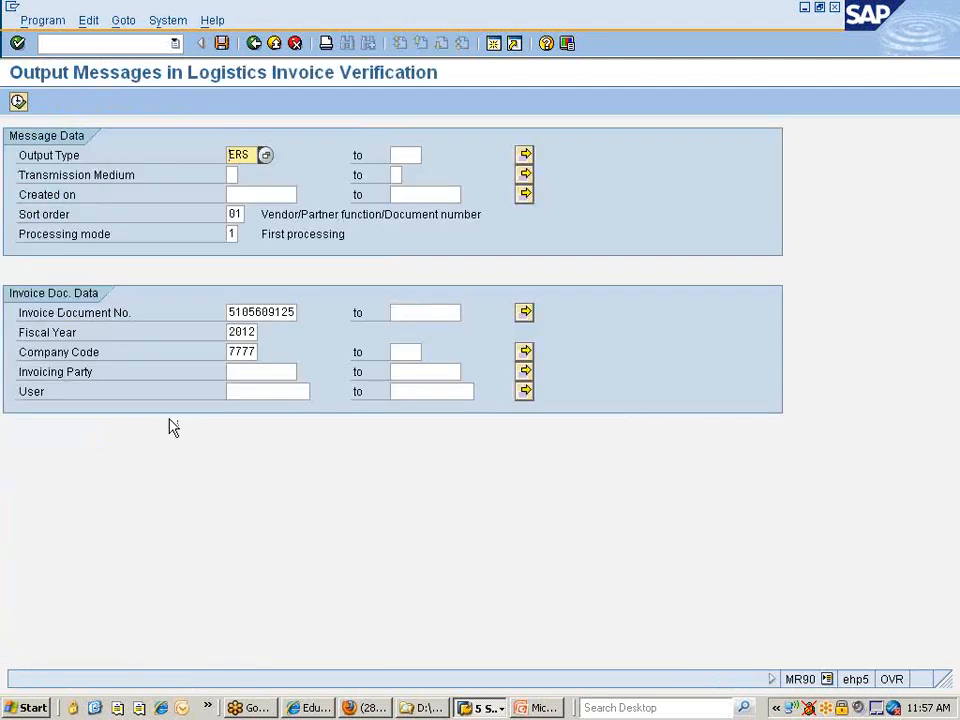
Try to select the ERS messages in First processing mode and look through the available processing modes
{"action": "left_click", "coordinate": [18, 101]}
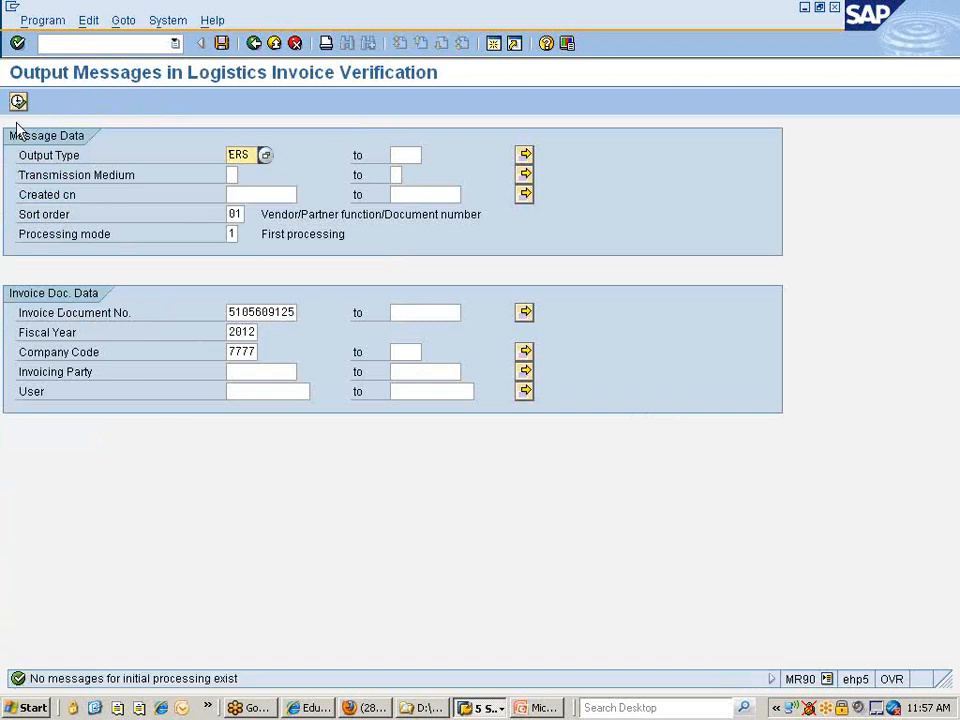
{"action": "left_click", "coordinate": [232, 234]}
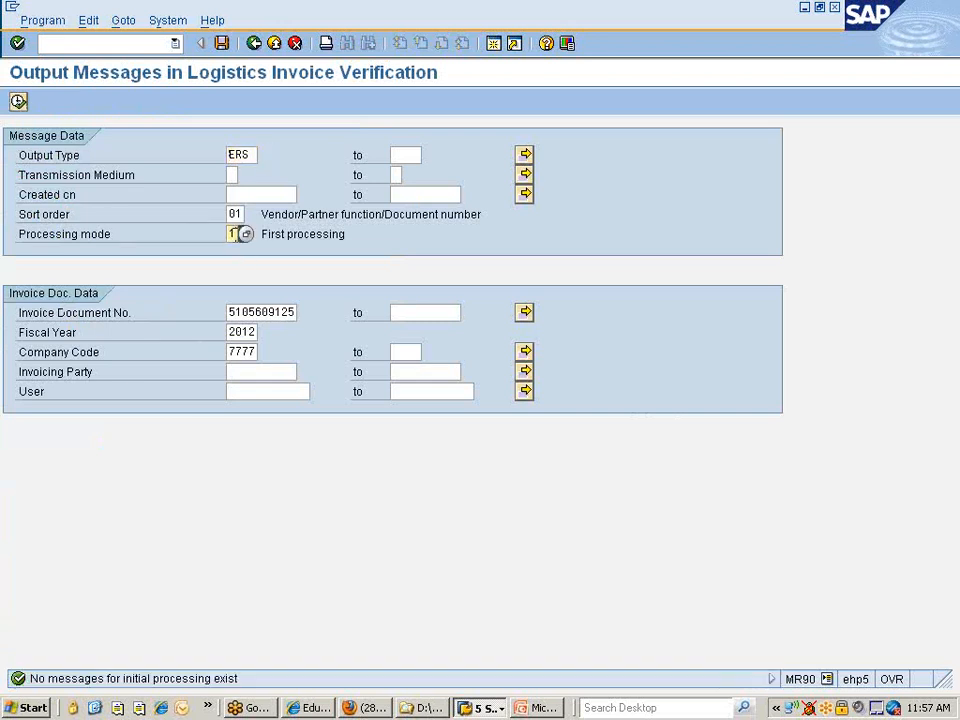
{"action": "left_click", "coordinate": [247, 234]}
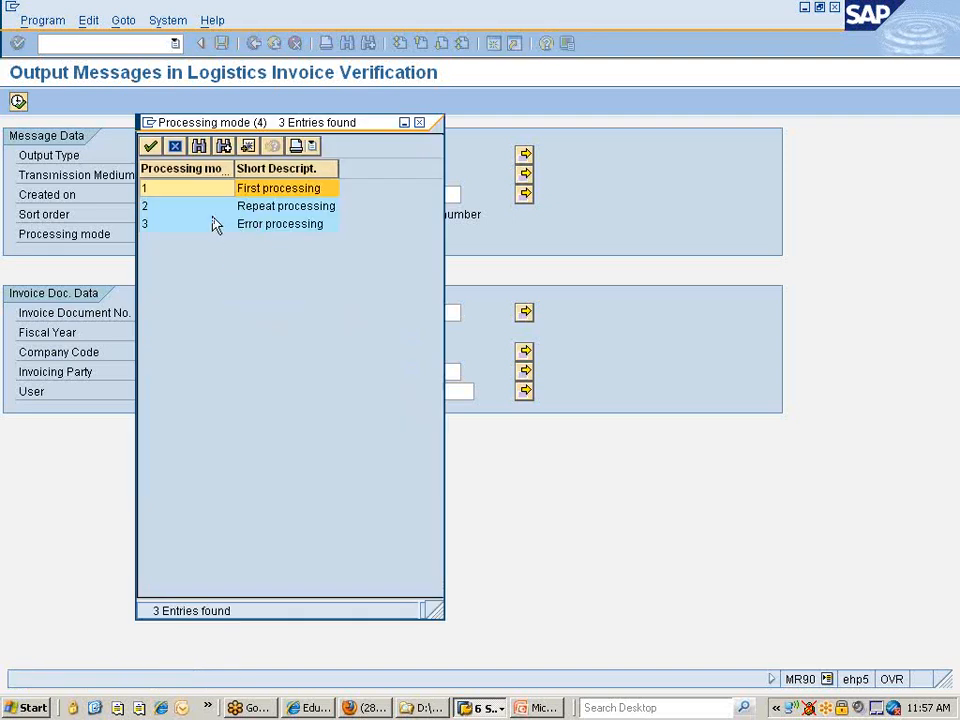
{"action": "left_click", "coordinate": [419, 122]}
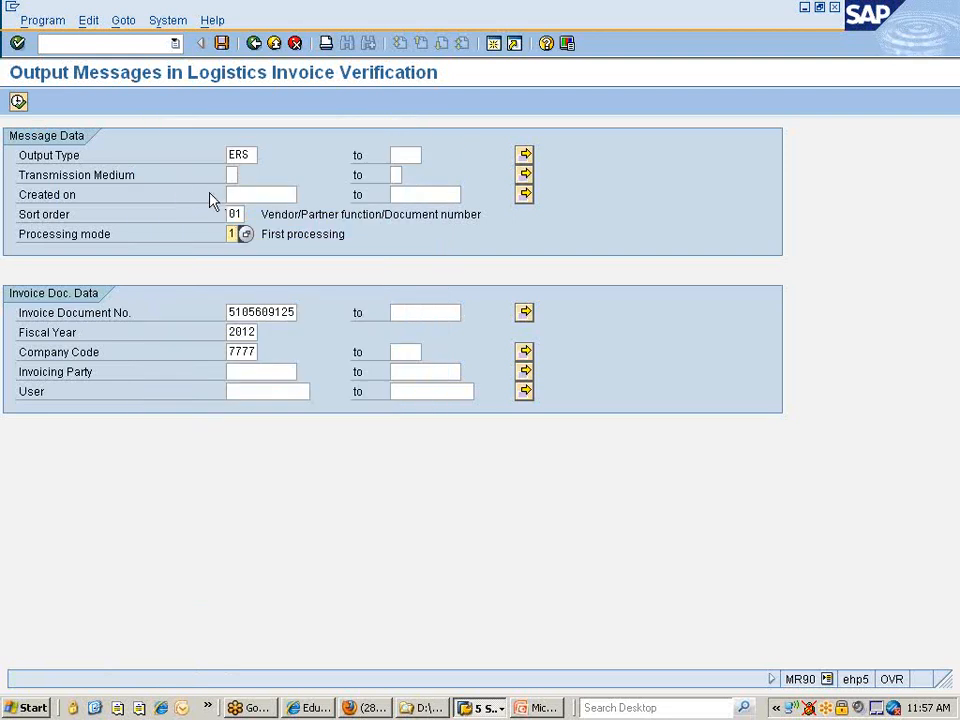
{"action": "left_click", "coordinate": [246, 194]}
{"action": "left_click", "coordinate": [235, 214]}
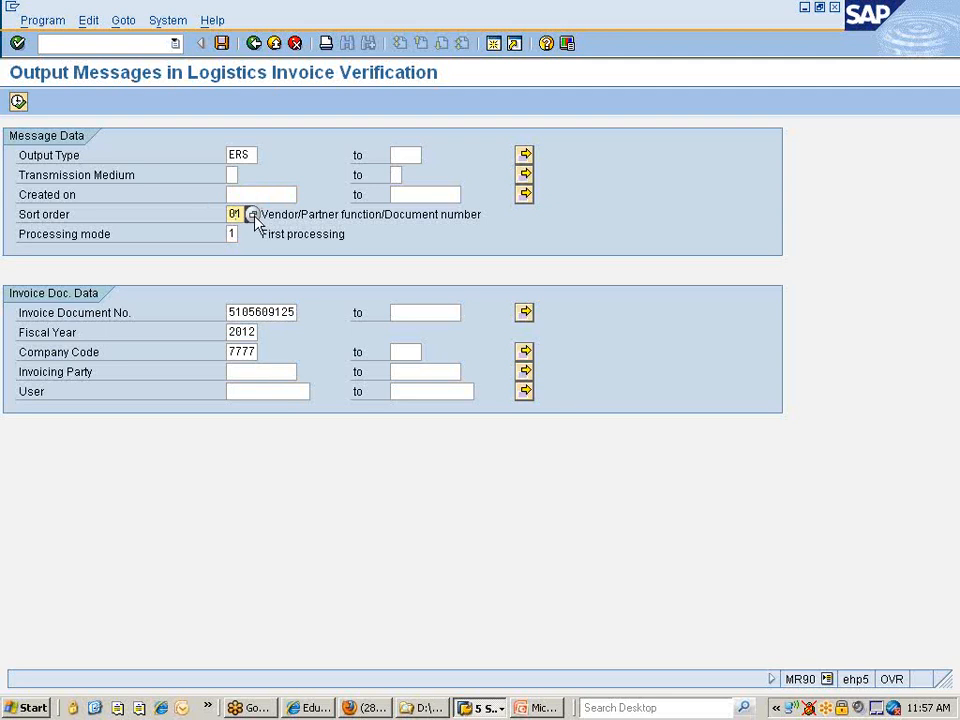
{"action": "left_click", "coordinate": [238, 312]}
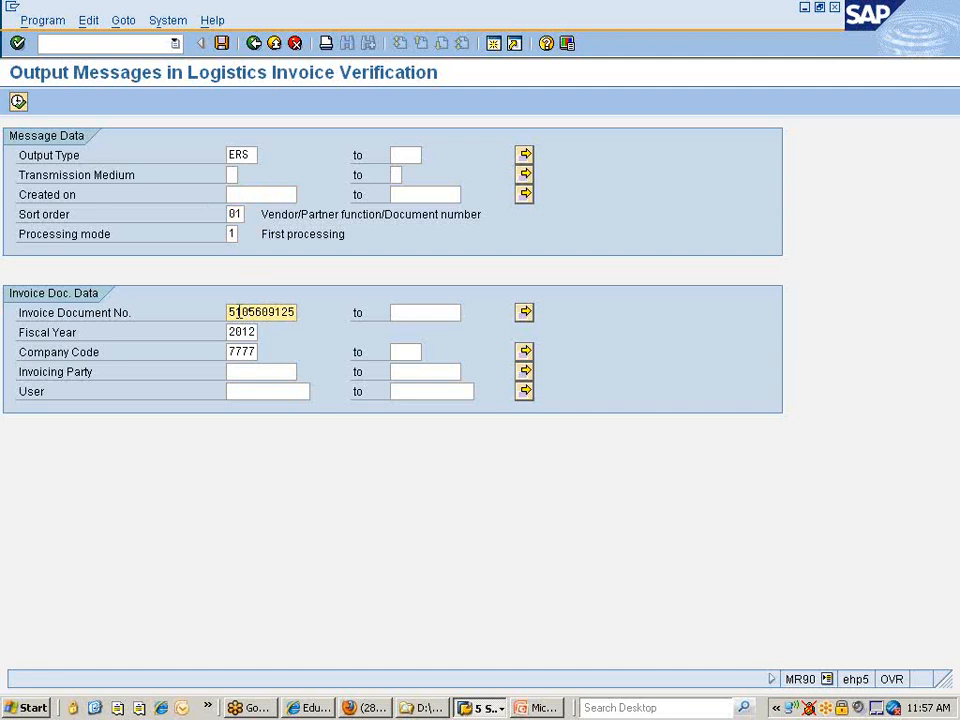
{"action": "key", "text": "alt+Tab"}
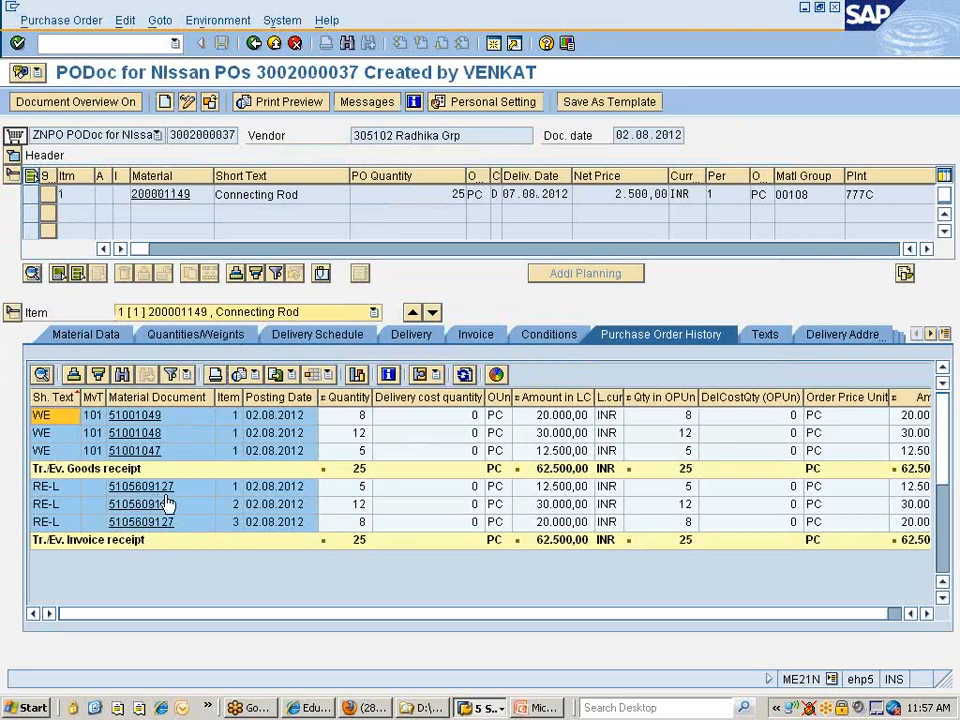
{"action": "key", "text": "alt+Tab"}
{"action": "key", "text": "alt+Tab"}
{"action": "key", "text": "alt+Tab"}
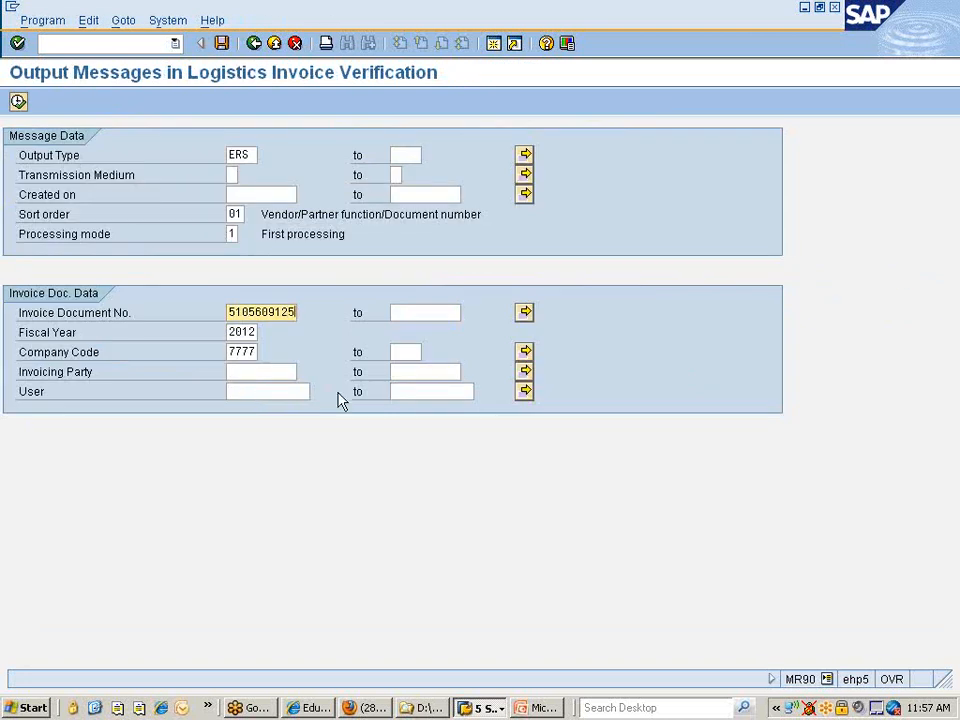
{"action": "key", "text": "BackSpace"}
{"action": "type", "text": "7"}
{"action": "key", "text": "alt+Tab"}
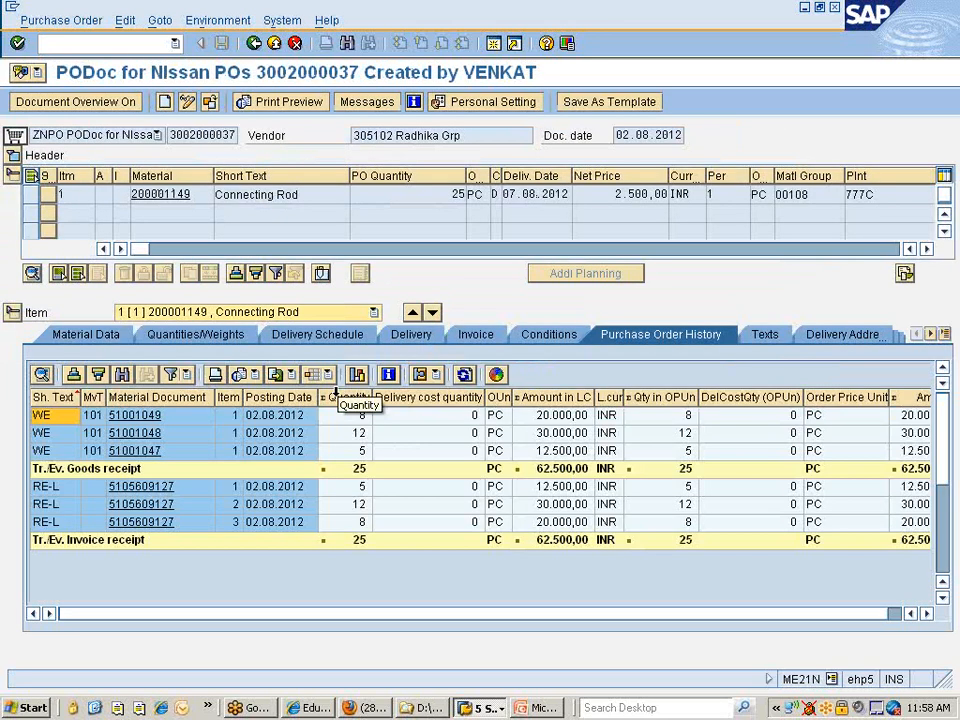
{"action": "key", "text": "alt+Tab"}
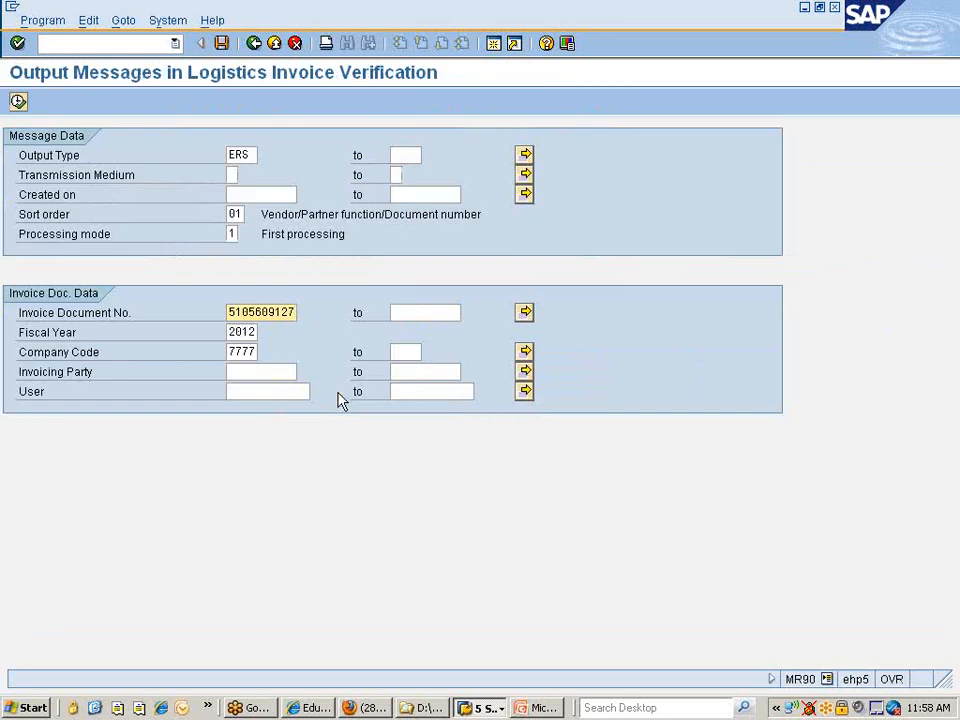
{"action": "left_click", "coordinate": [17, 100]}
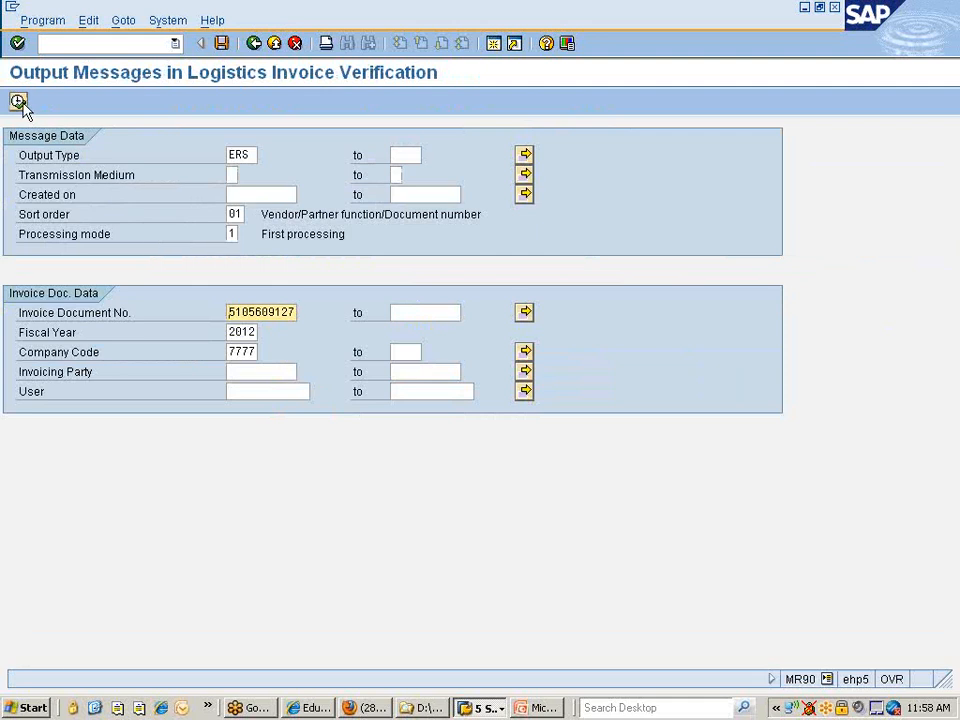
Set the processing mode to 2, Repeat processing, and execute the message selection again
{"action": "left_click", "coordinate": [230, 234]}
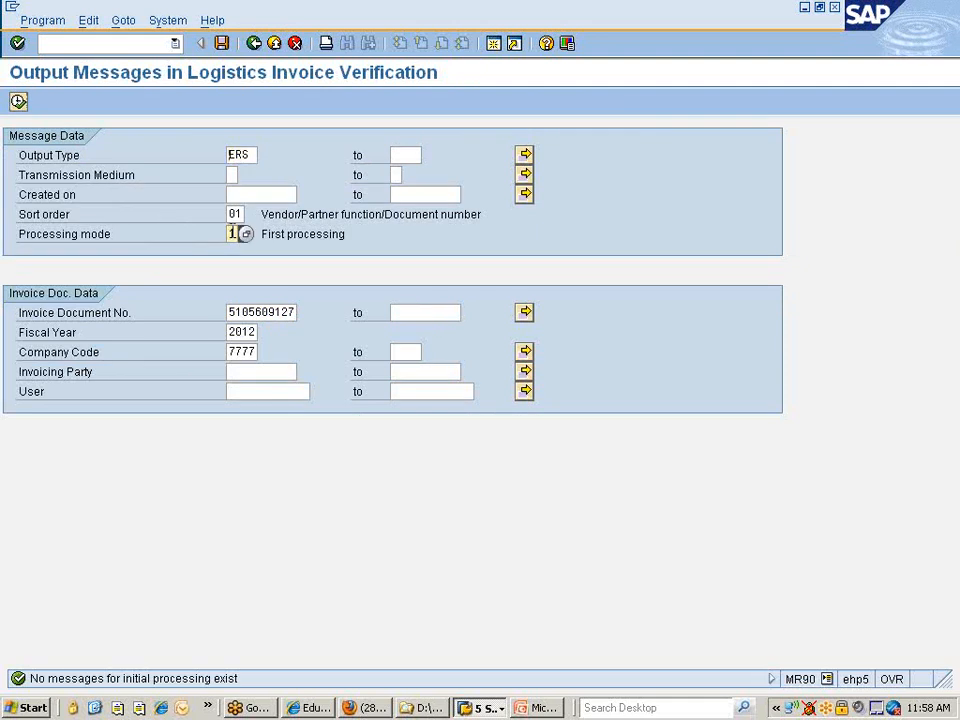
{"action": "left_click", "coordinate": [247, 235]}
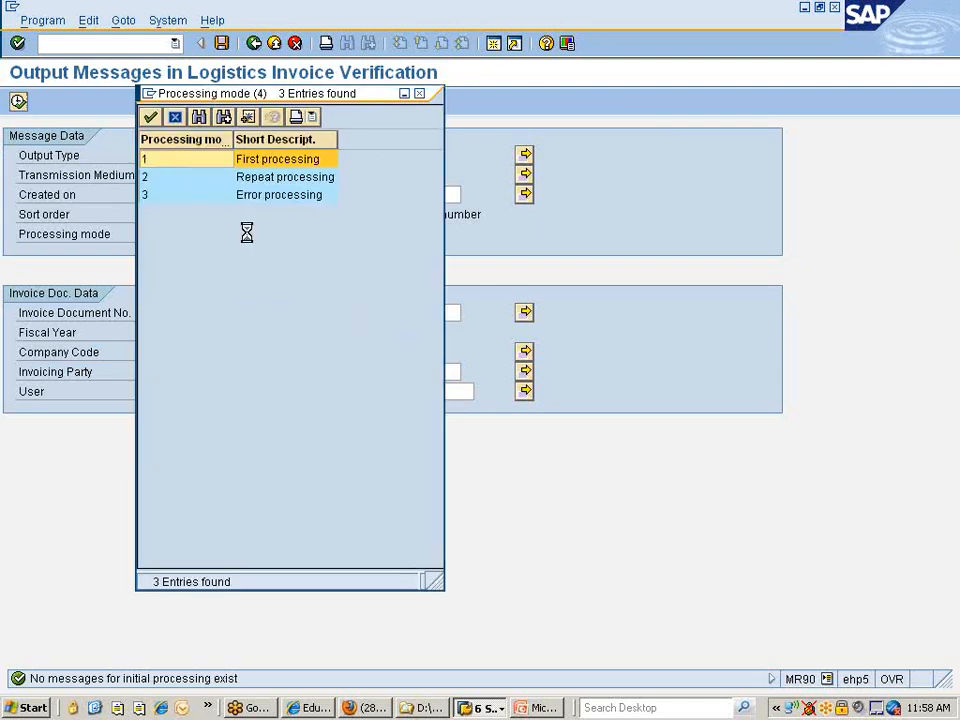
{"action": "double_click", "coordinate": [213, 178]}
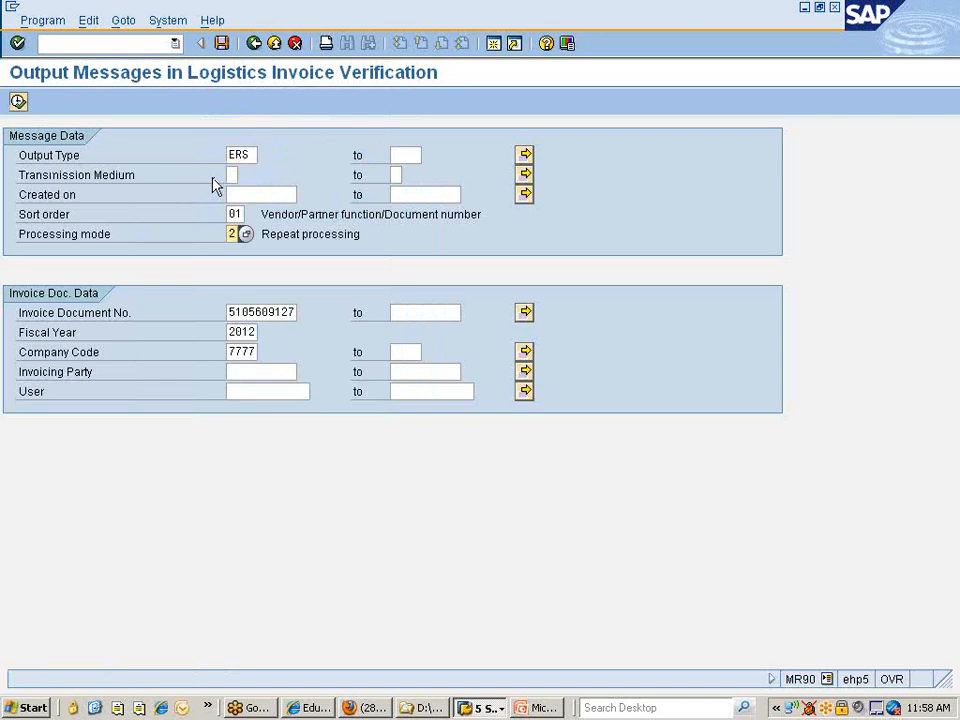
{"action": "left_click", "coordinate": [18, 102]}
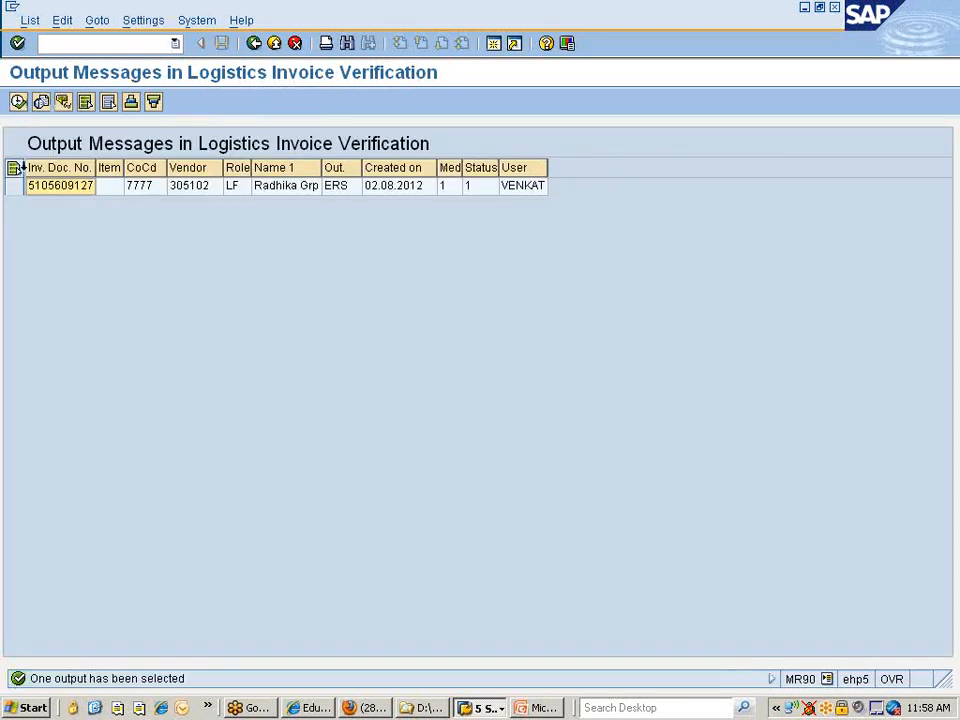
Select the ERS output message row of the settled invoice and display its message preview
{"action": "left_click", "coordinate": [14, 186]}
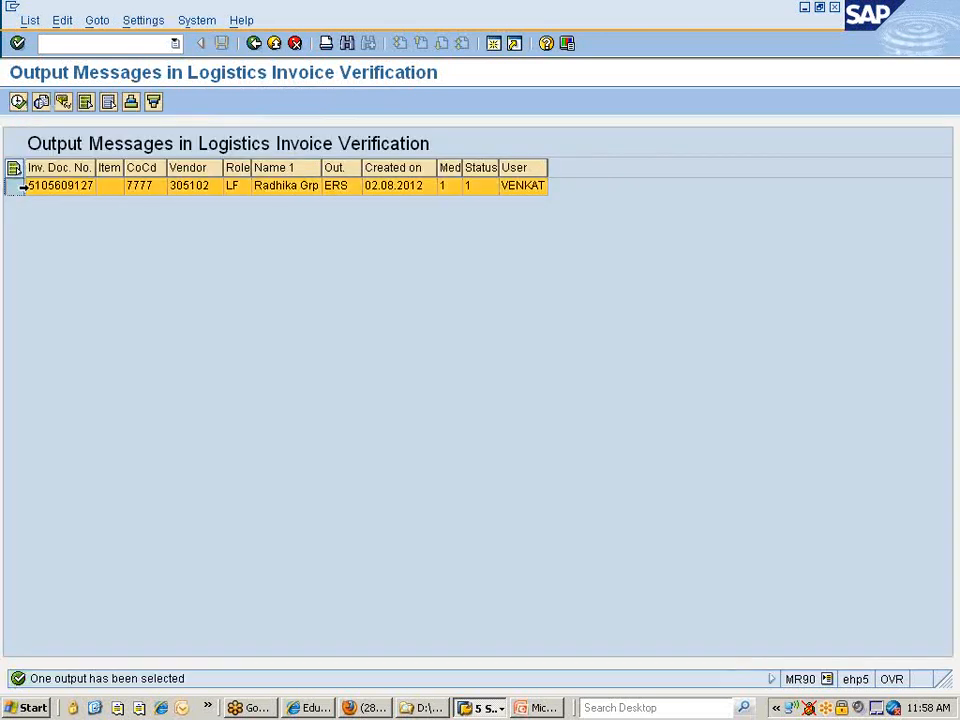
{"action": "left_click", "coordinate": [42, 104]}
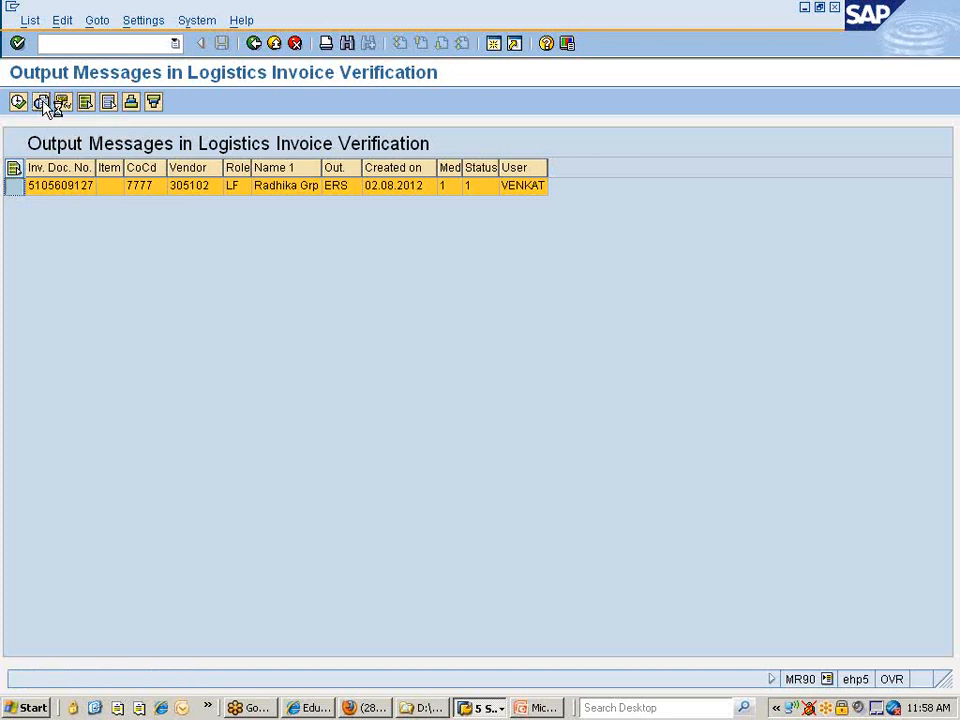
Examine the credit memo print preview, from the vendor and document header data down to the settled Connecting Rod items
{"action": "scroll", "coordinate": [237, 414], "scroll_direction": "down", "scroll_amount": 1}
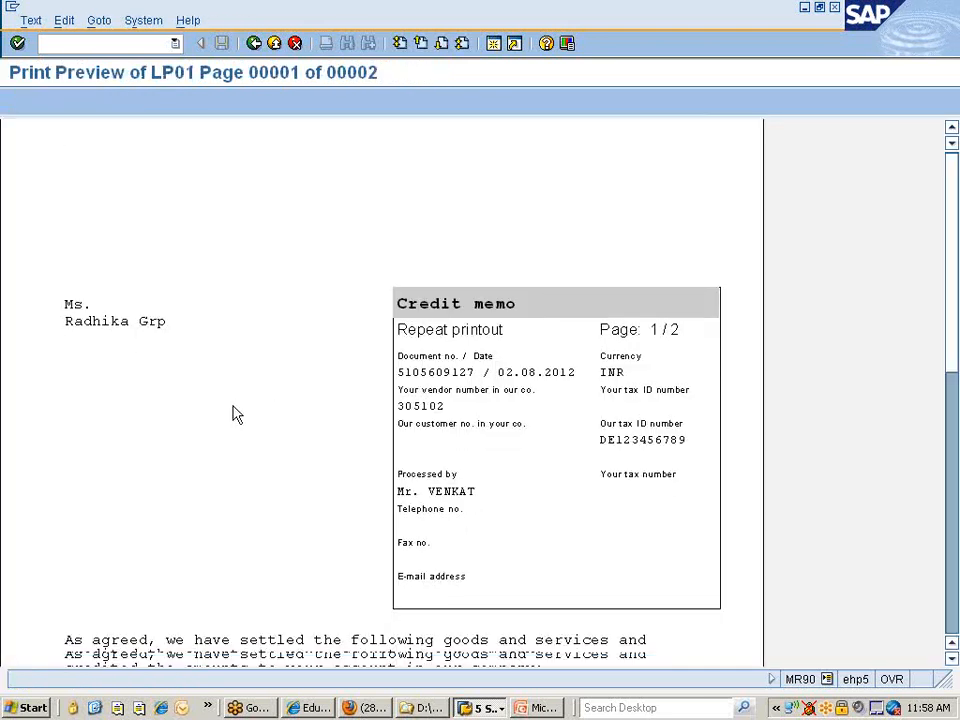
{"action": "scroll", "coordinate": [237, 414], "scroll_direction": "down", "scroll_amount": 2}
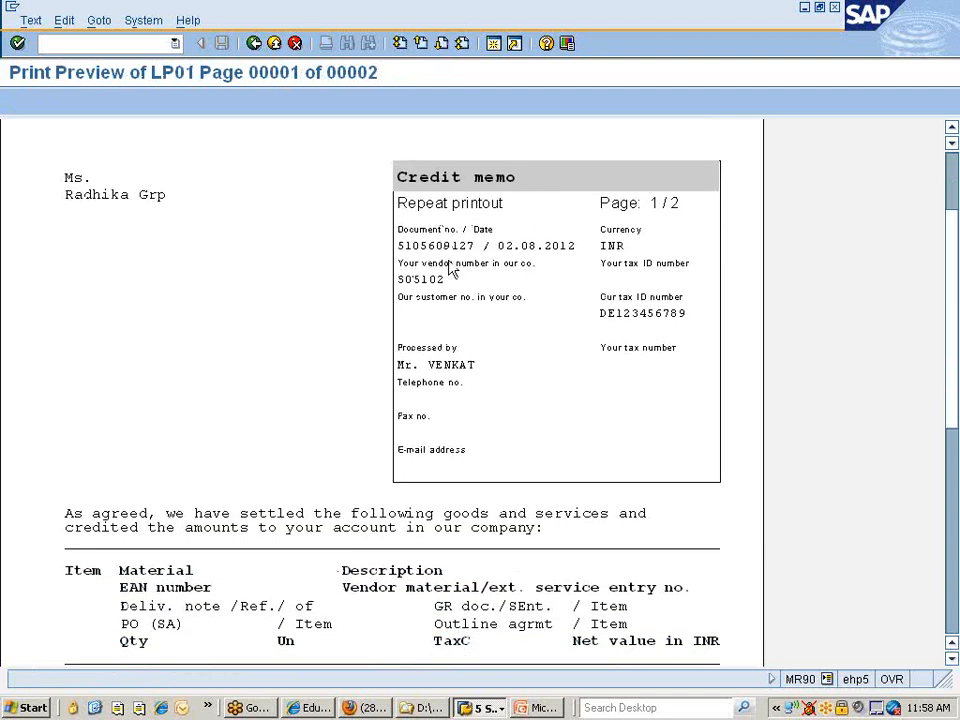
{"action": "scroll", "coordinate": [407, 360], "scroll_direction": "down", "scroll_amount": 1}
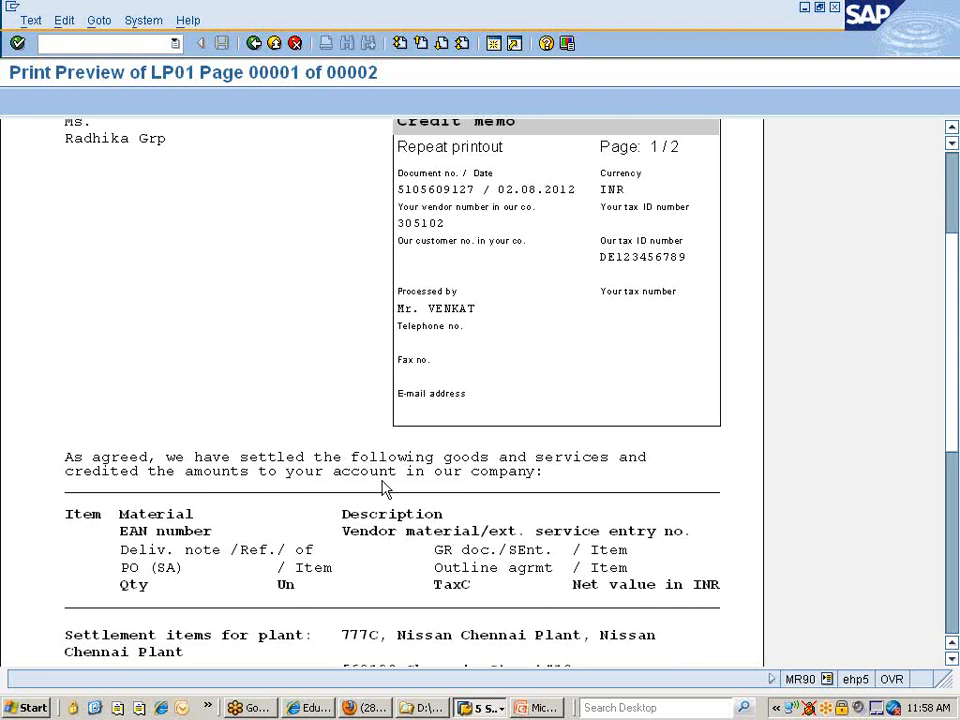
{"action": "scroll", "coordinate": [512, 488], "scroll_direction": "down", "scroll_amount": 4}
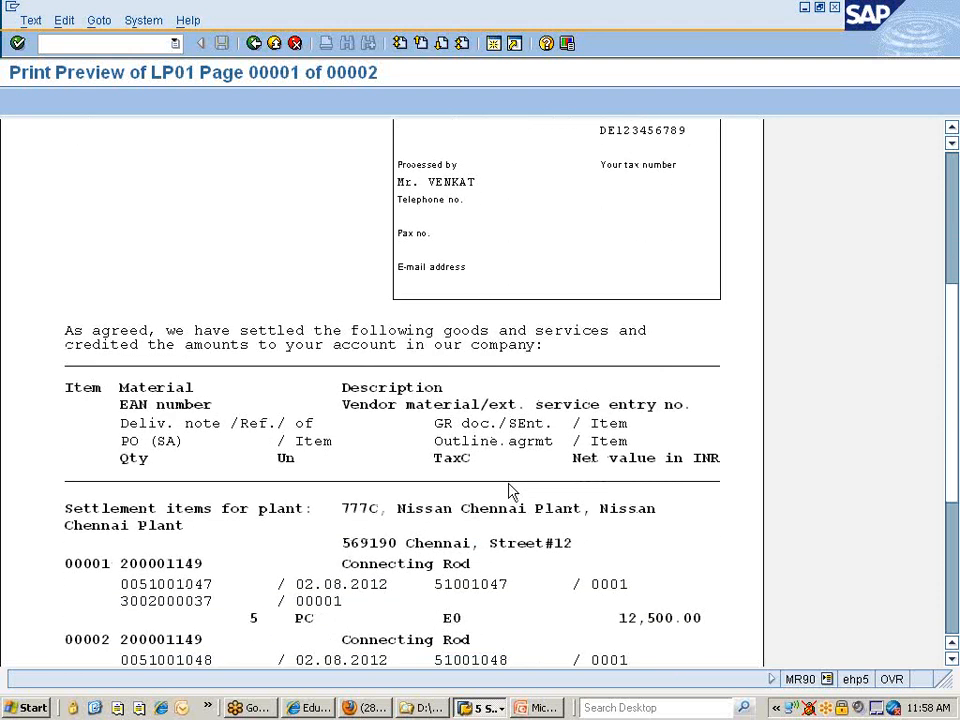
{"action": "scroll", "coordinate": [236, 456], "scroll_direction": "down", "scroll_amount": 3}
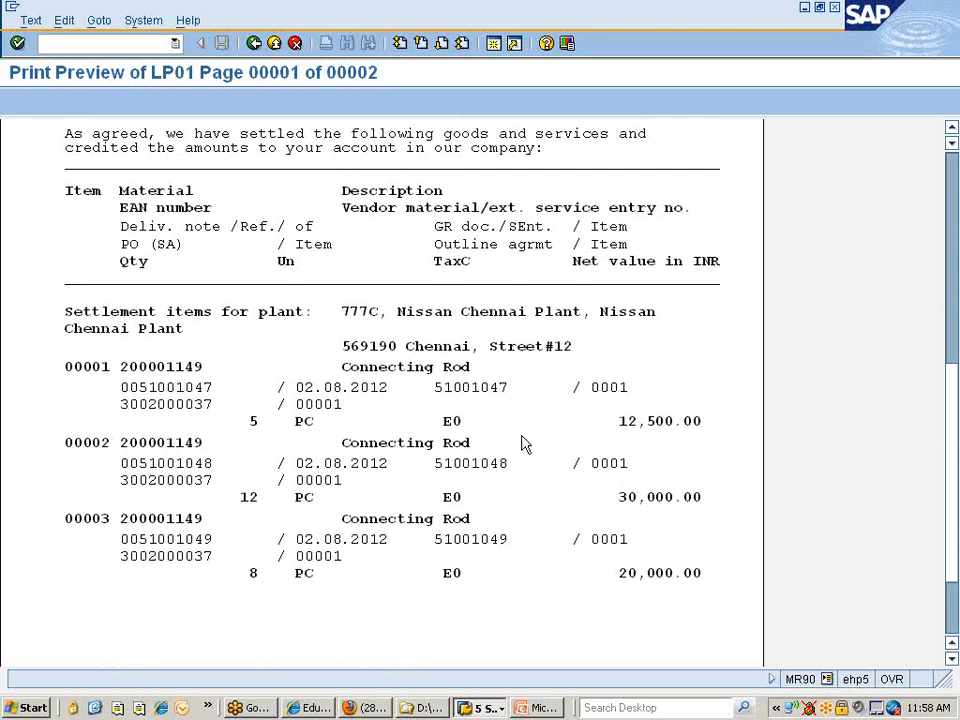
{"action": "scroll", "coordinate": [660, 568], "scroll_direction": "down", "scroll_amount": 3}
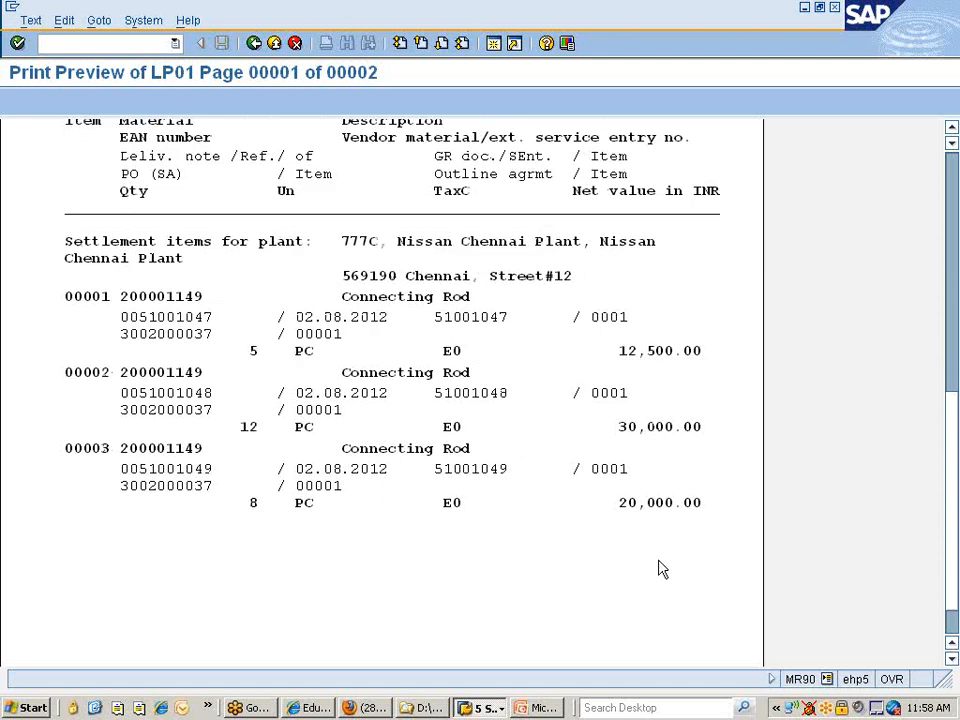
{"action": "scroll", "coordinate": [553, 476], "scroll_direction": "up", "scroll_amount": 8}
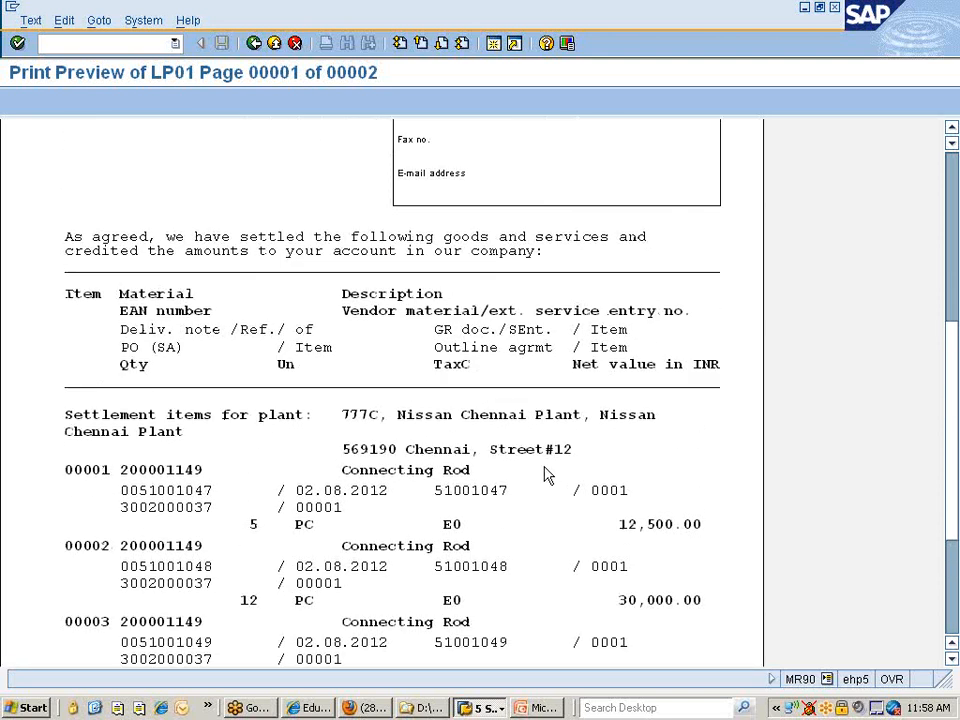
{"action": "scroll", "coordinate": [548, 477], "scroll_direction": "up", "scroll_amount": 3}
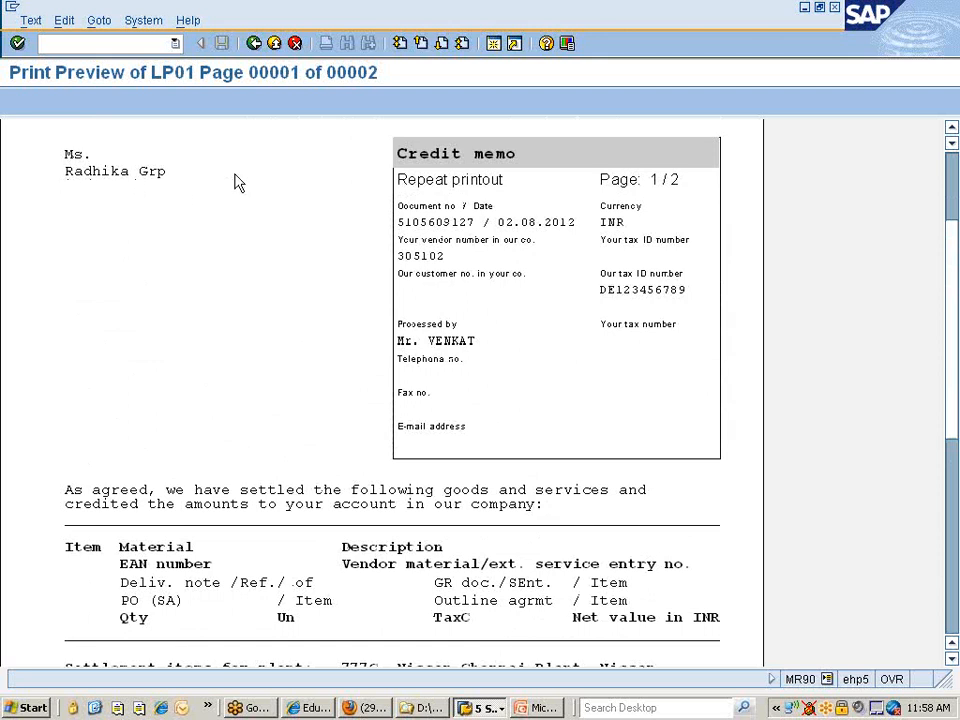
{"action": "scroll", "coordinate": [250, 238], "scroll_direction": "up", "scroll_amount": 2}
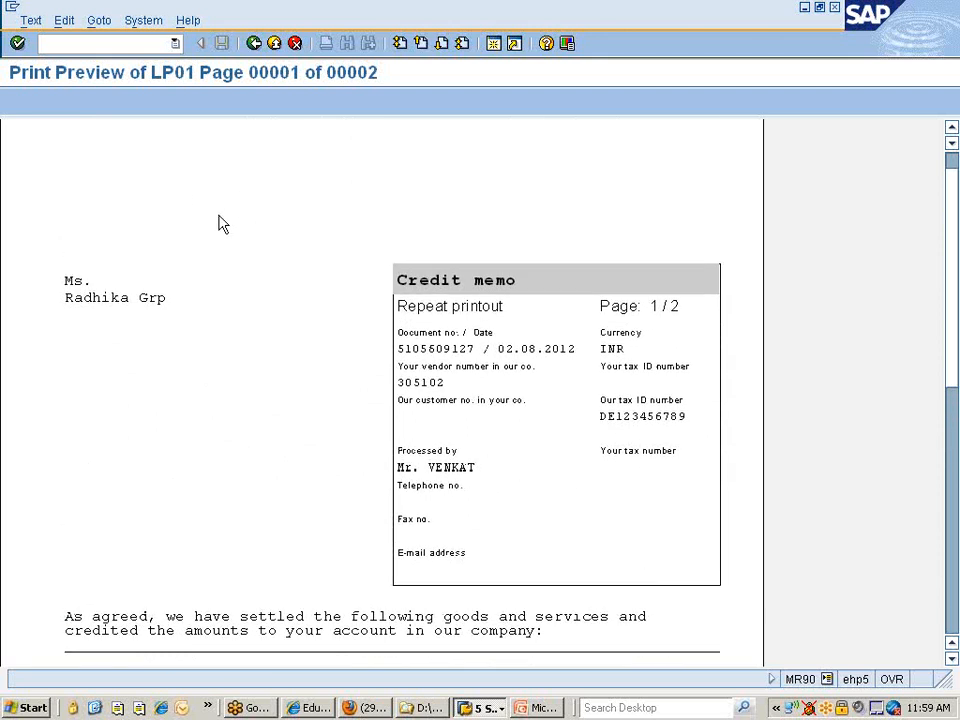
Close the print preview and leave the message output transaction, returning to the SAP Easy Access menu
{"action": "left_click", "coordinate": [255, 43]}
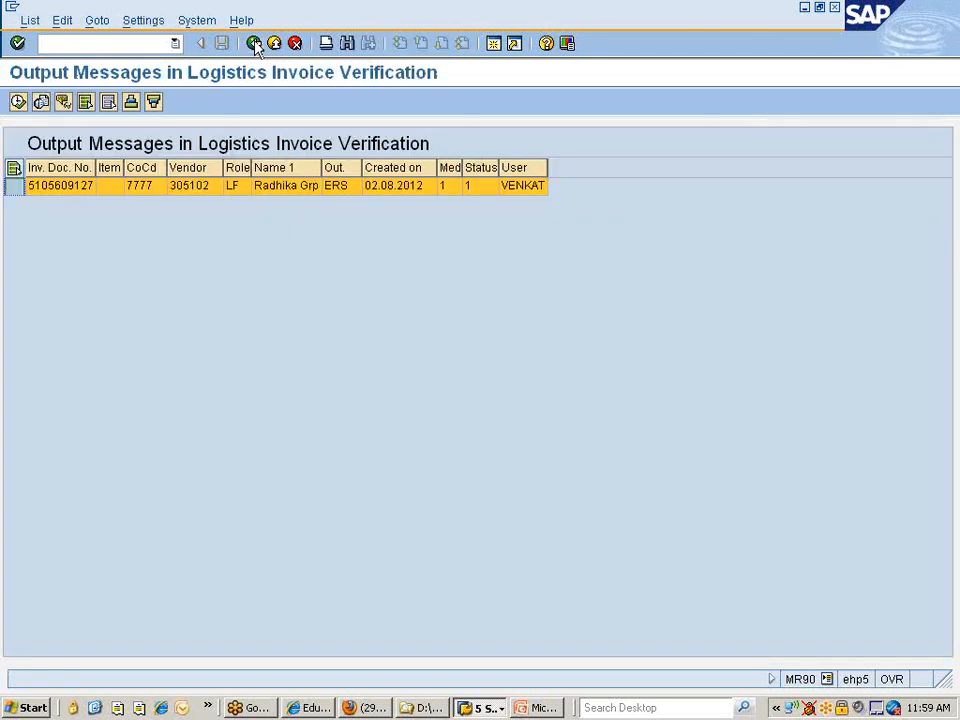
{"action": "left_click", "coordinate": [255, 43]}
{"action": "left_click", "coordinate": [255, 43]}
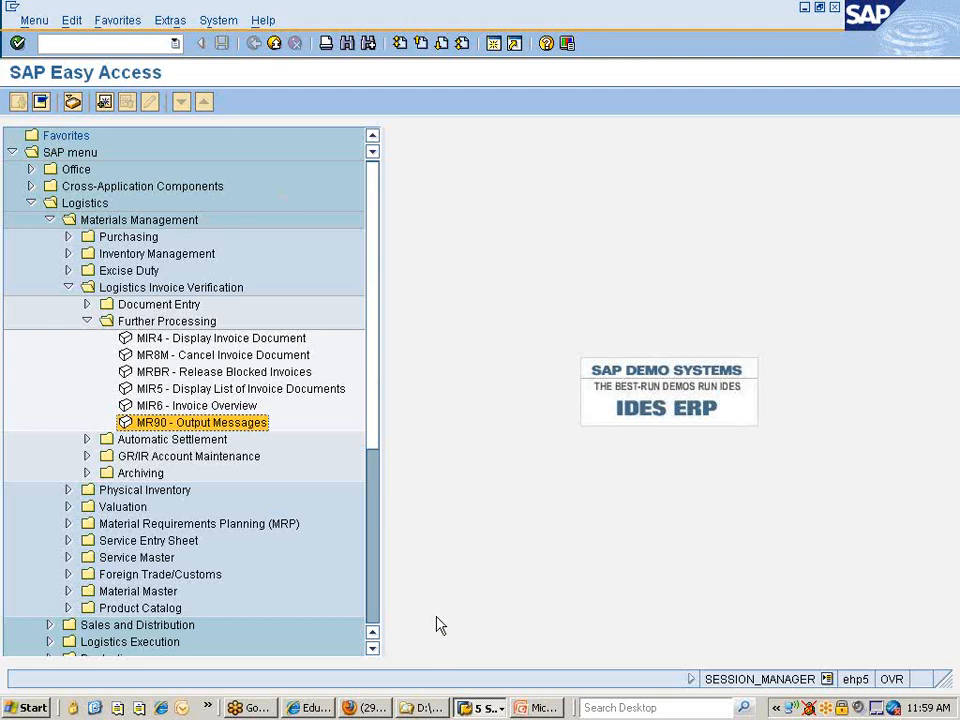
{"action": "left_click", "coordinate": [943, 52]}
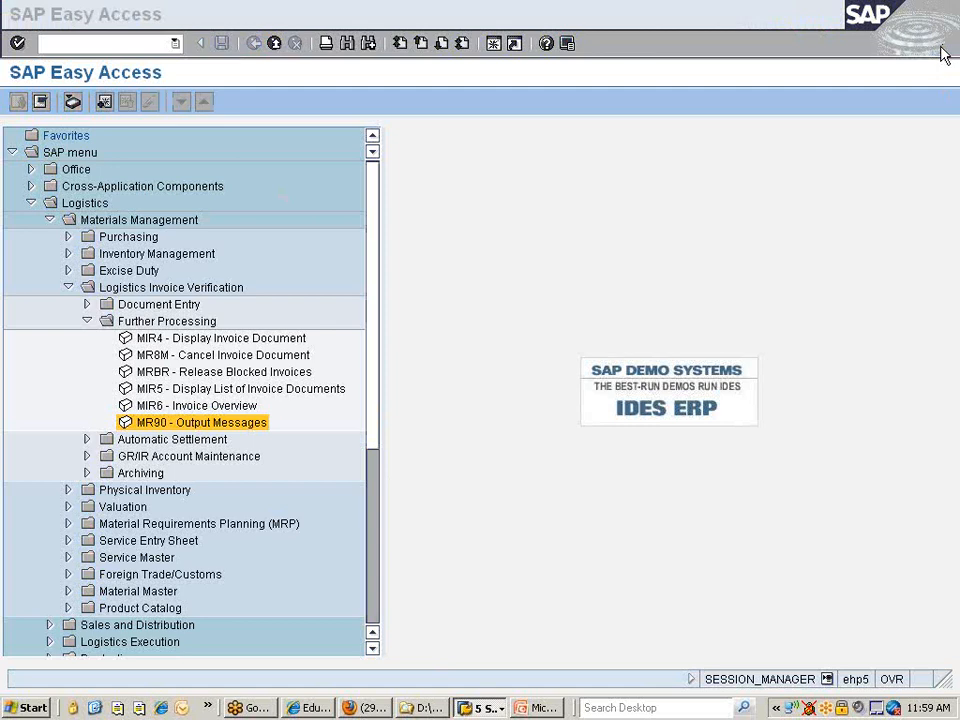